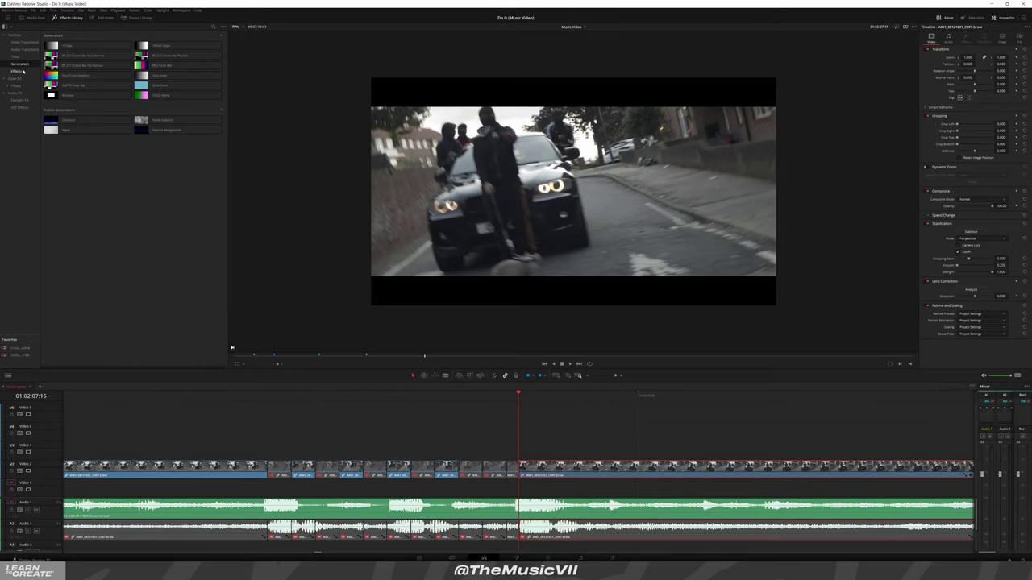
Show the Open FX list of Resolve FX filters in the Effects Library
{"action": "left_click", "coordinate": [14, 78]}
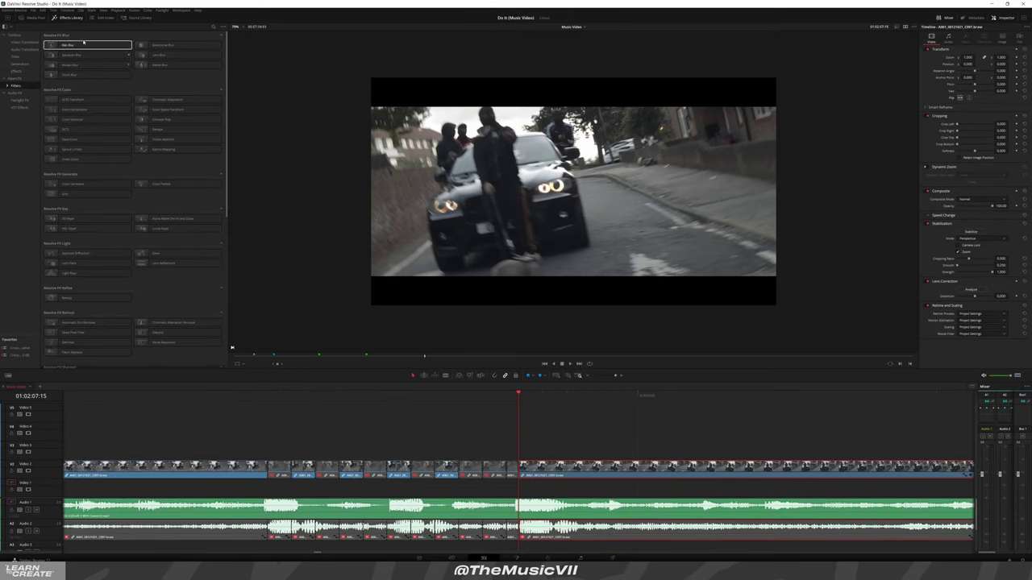
Place an Adjustment Clip on Video 3 above the car footage and cut it off at the playhead
{"action": "left_click", "coordinate": [17, 71]}
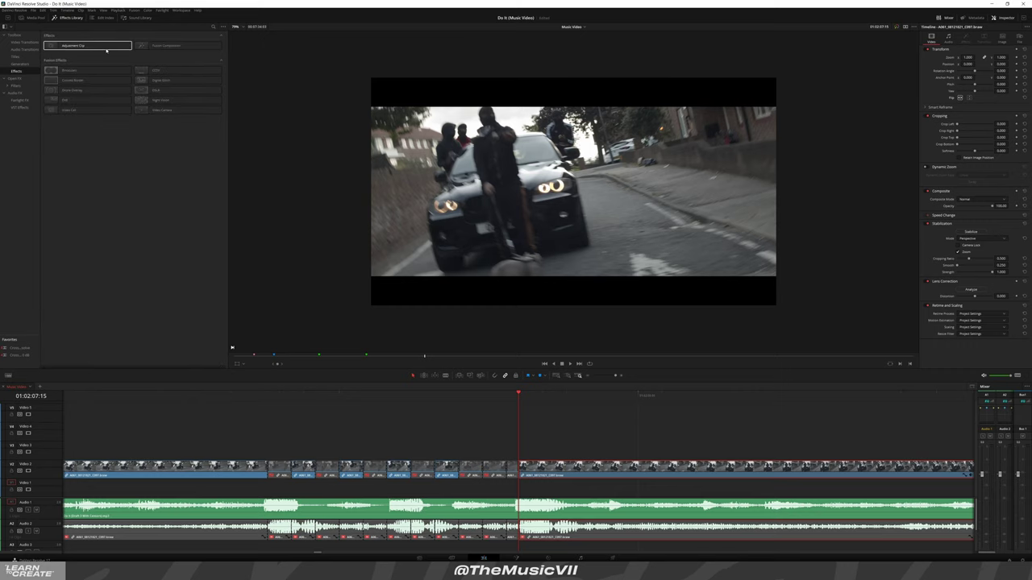
{"action": "left_click_drag", "start_coordinate": [319, 356], "coordinate": [460, 438]}
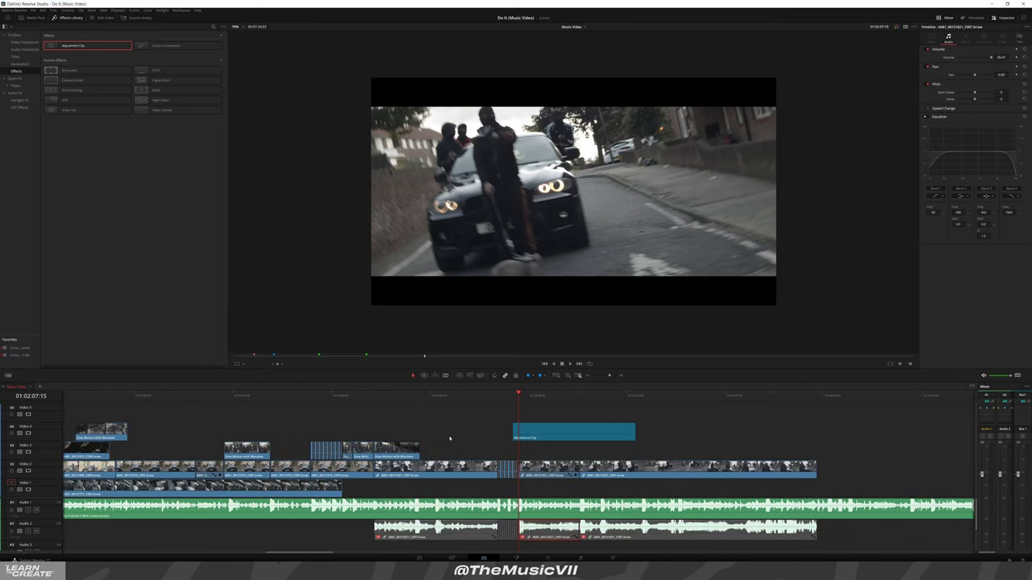
{"action": "left_click_drag", "start_coordinate": [69, 48], "coordinate": [524, 454]}
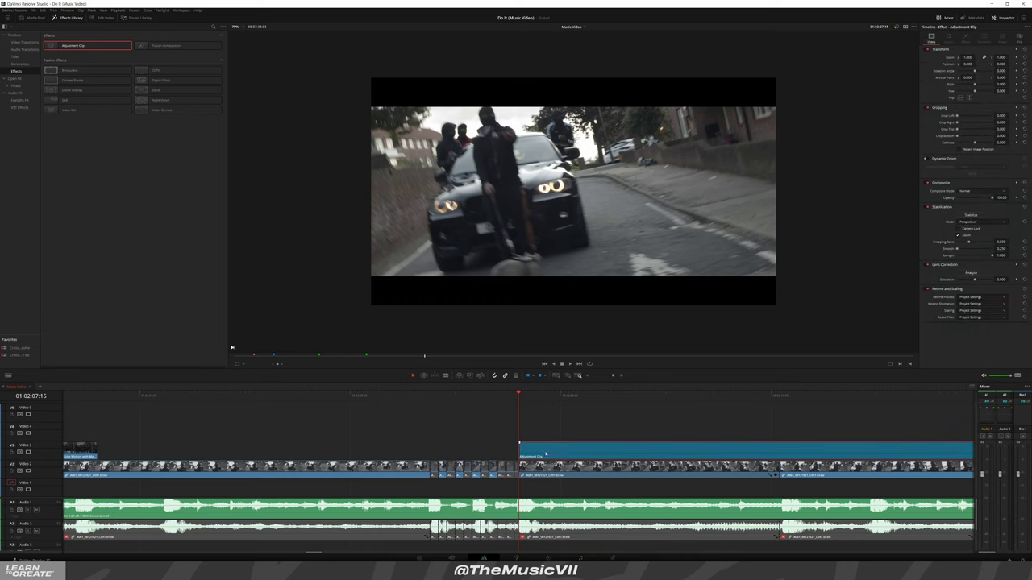
{"action": "key", "text": "b"}
{"action": "key", "text": "Delete"}
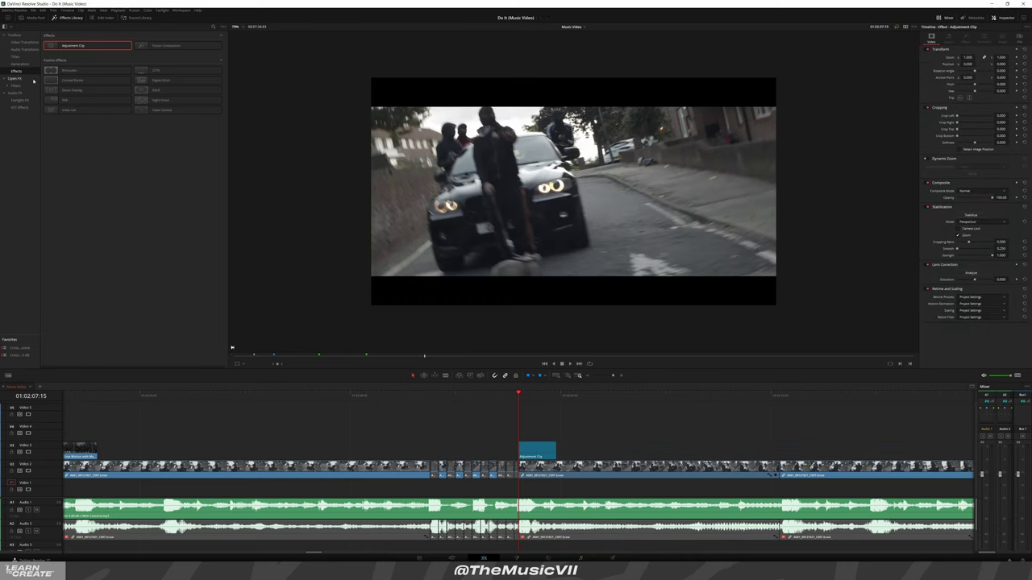
{"action": "left_click", "coordinate": [32, 78]}
{"action": "left_click_drag", "start_coordinate": [101, 56], "coordinate": [28, 52]}
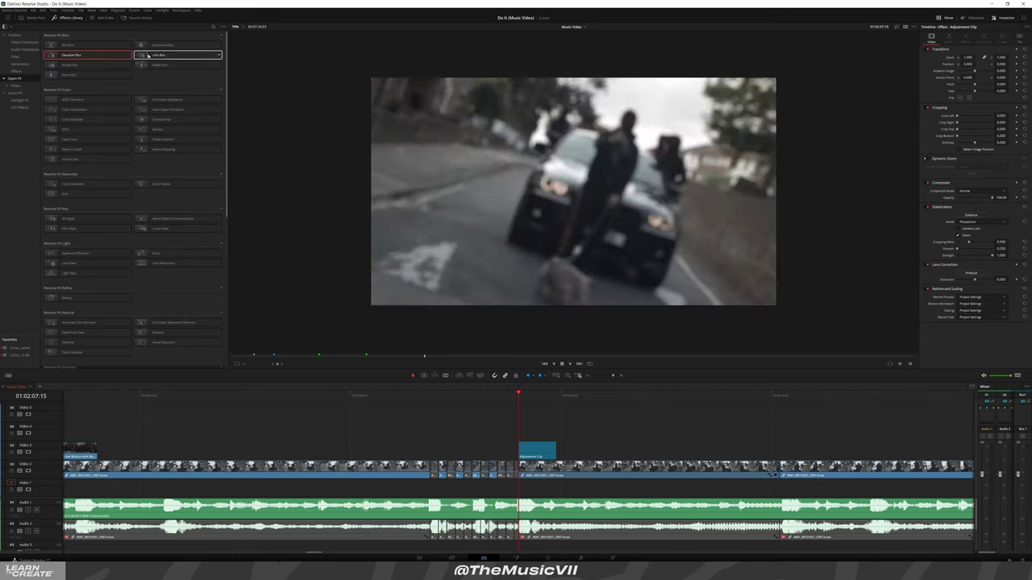
Apply Lens Blur to the adjustment clip and preview the blurred car footage
{"action": "mouse_move", "coordinate": [177, 54]}
{"action": "left_mouse_down"}
{"action": "mouse_move", "coordinate": [536, 449]}
{"action": "mouse_move", "coordinate": [548, 449]}
{"action": "left_mouse_up"}
{"action": "scroll", "coordinate": [519, 406], "scroll_direction": "up", "scroll_amount": 2}
{"action": "key", "text": "space"}
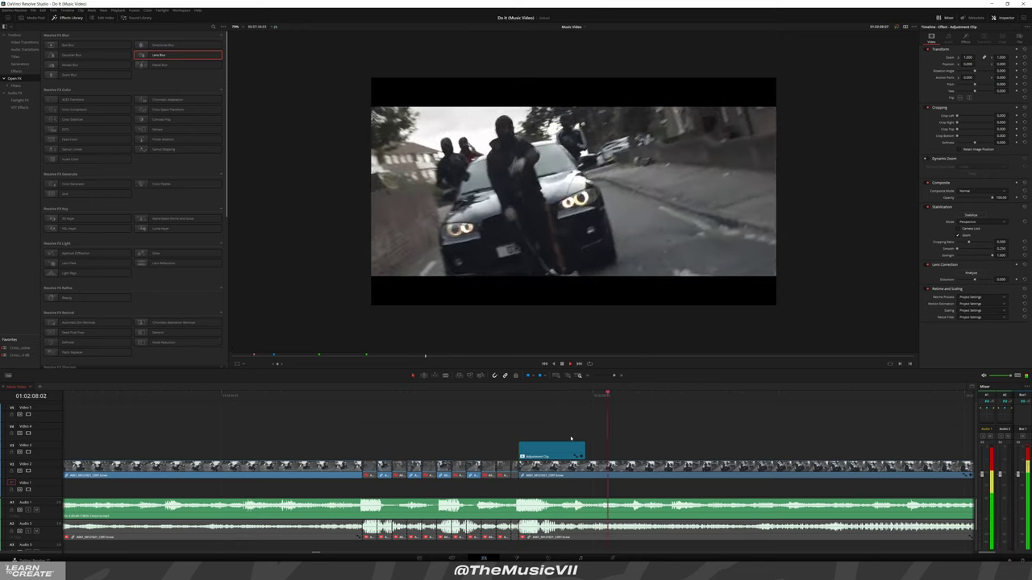
{"action": "key", "text": "space"}
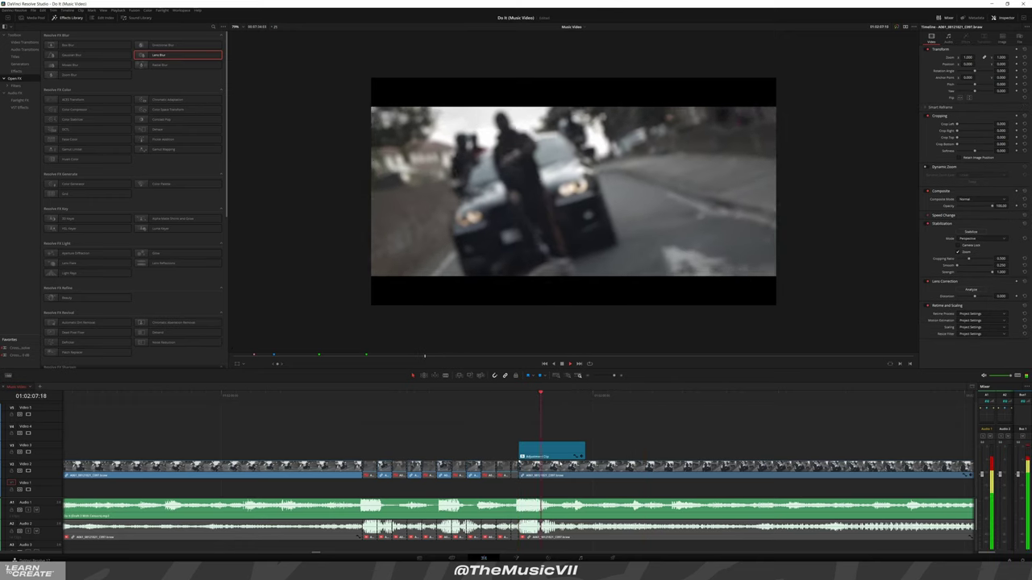
Reposition the adjustment clip on Video 3 and replay the blurred section
{"action": "left_click", "coordinate": [17, 71]}
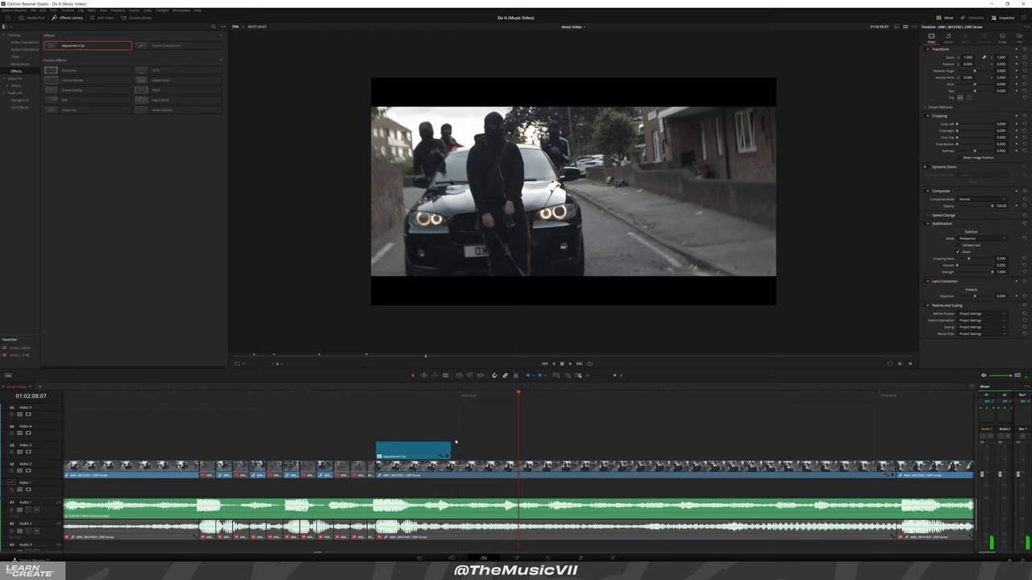
{"action": "left_click_drag", "start_coordinate": [456, 441], "coordinate": [448, 431]}
{"action": "left_click", "coordinate": [425, 395]}
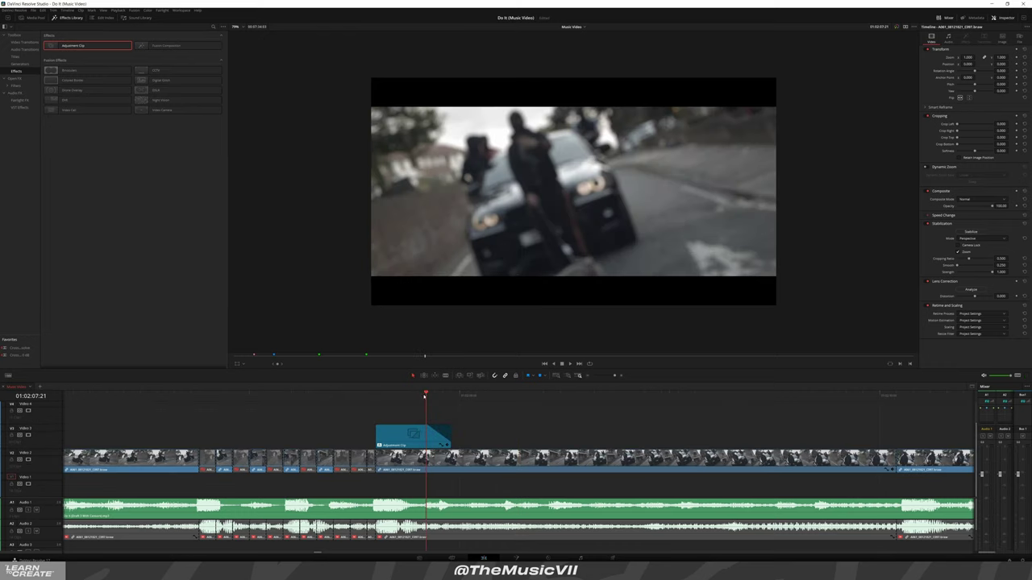
{"action": "left_click", "coordinate": [474, 395]}
{"action": "left_click", "coordinate": [317, 395]}
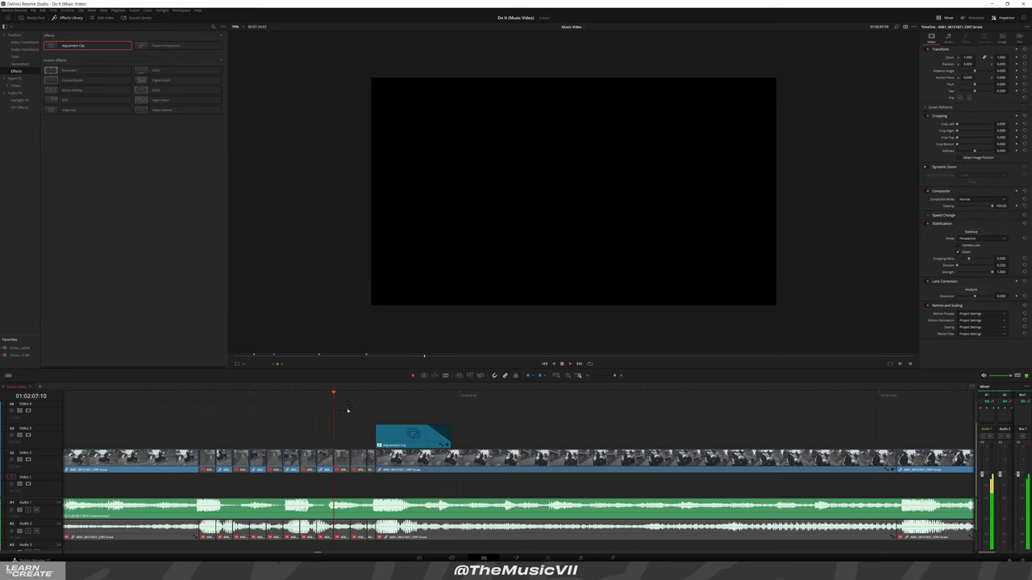
{"action": "key", "text": "space"}
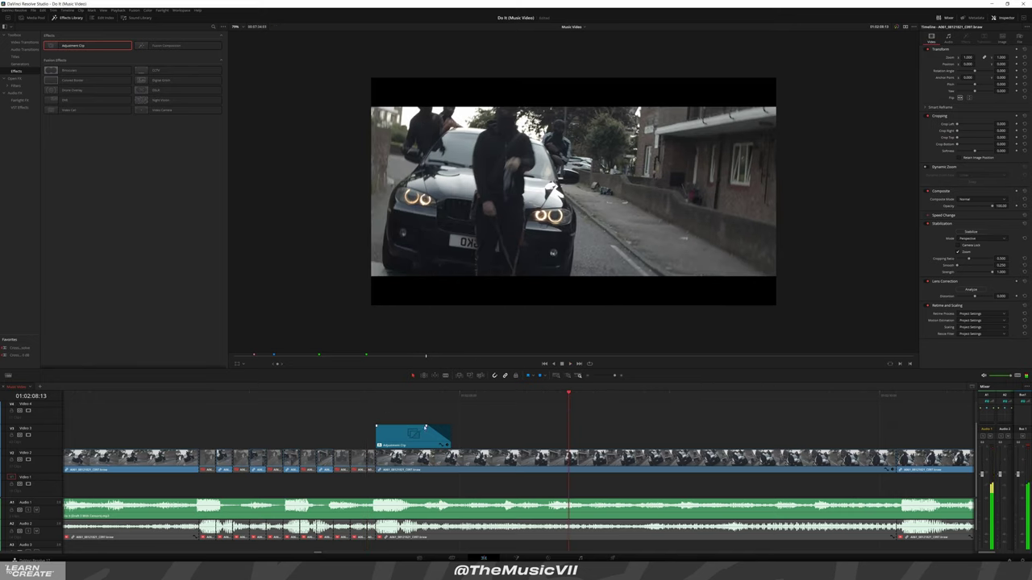
{"action": "key", "text": "ctrl+equal"}
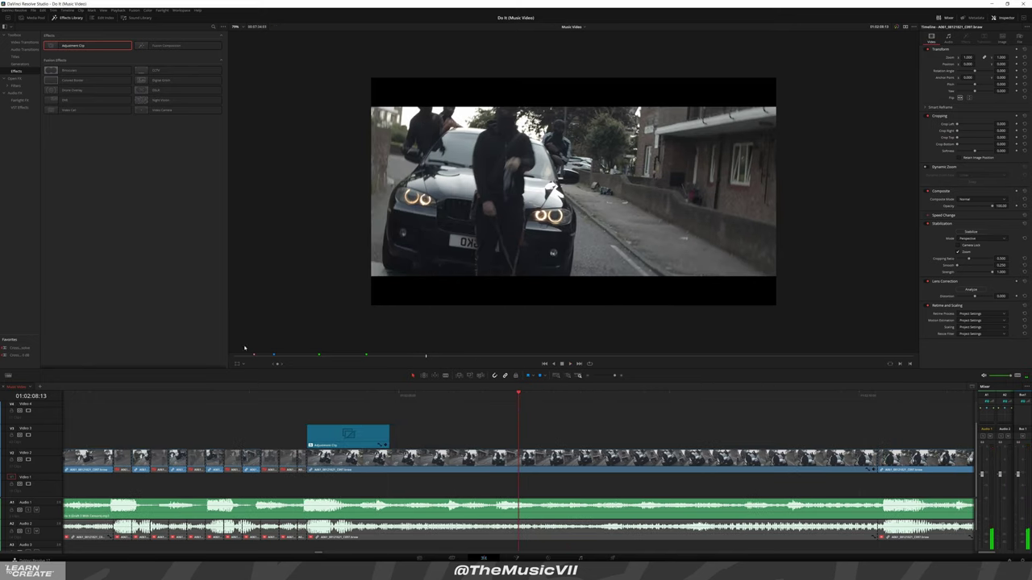
Try Push and Slide transitions on the start of the adjustment clip
{"action": "left_click", "coordinate": [17, 43]}
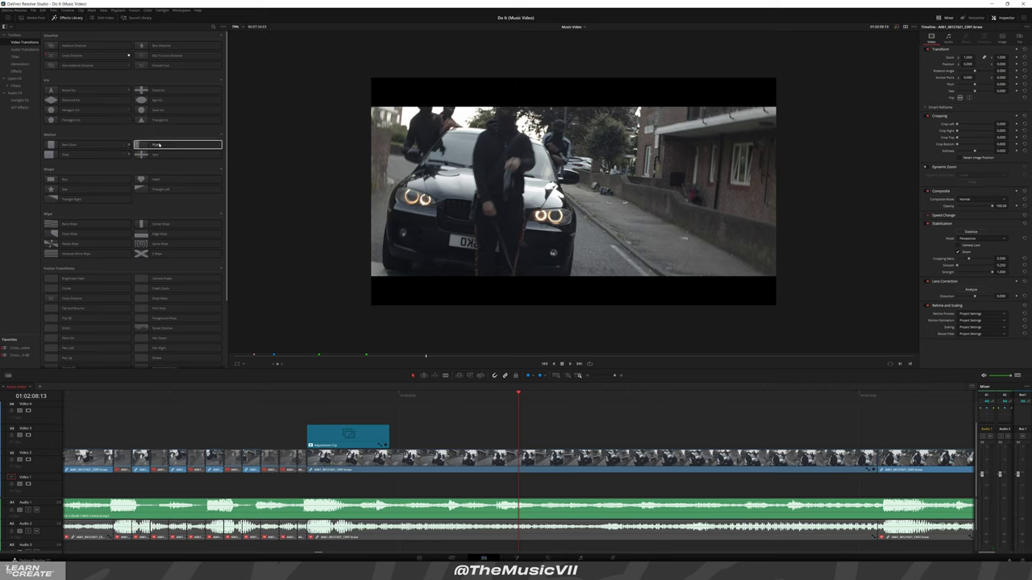
{"action": "left_click_drag", "start_coordinate": [156, 145], "coordinate": [387, 437]}
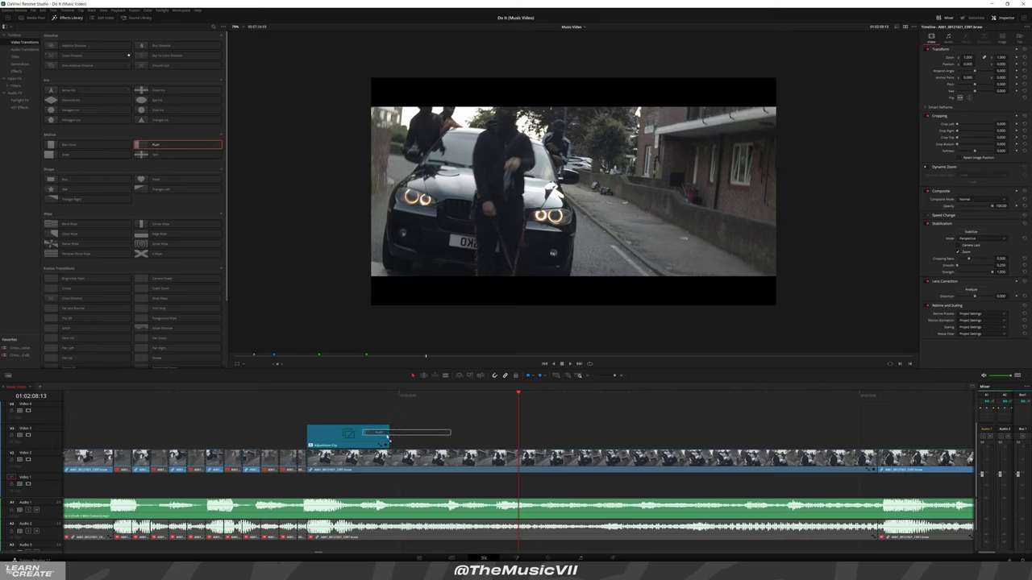
{"action": "left_click", "coordinate": [331, 393]}
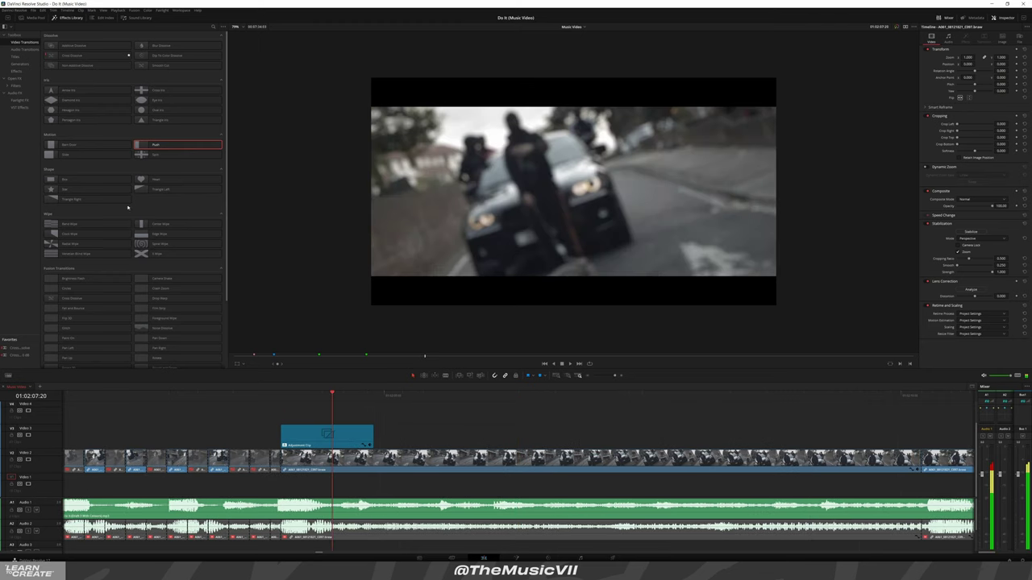
{"action": "left_click_drag", "start_coordinate": [87, 154], "coordinate": [367, 445]}
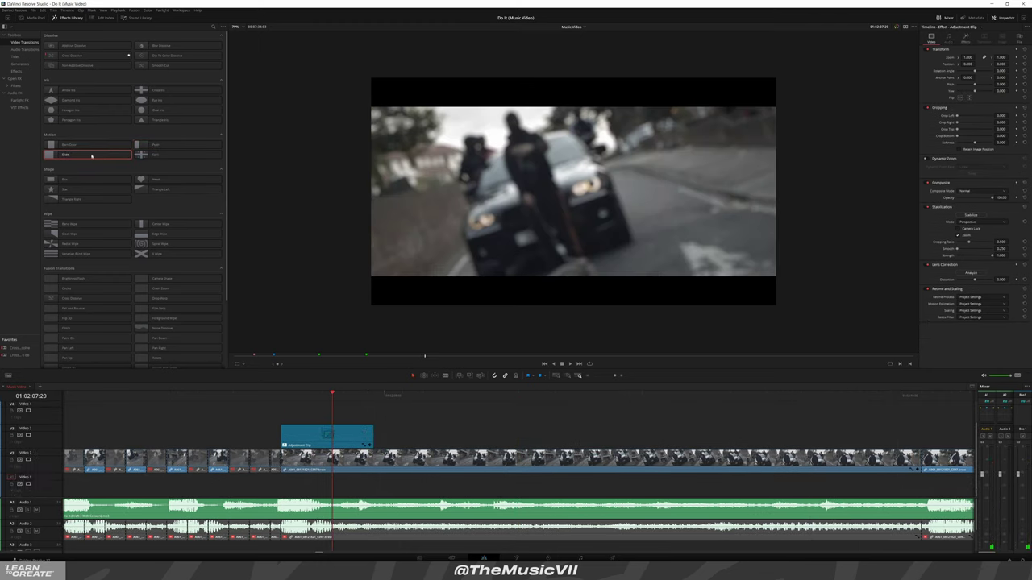
{"action": "mouse_move", "coordinate": [349, 433]}
{"action": "left_mouse_down"}
{"action": "mouse_move", "coordinate": [284, 444]}
{"action": "mouse_move", "coordinate": [845, 443]}
{"action": "left_mouse_up"}
{"action": "left_click_drag", "start_coordinate": [152, 147], "coordinate": [465, 435]}
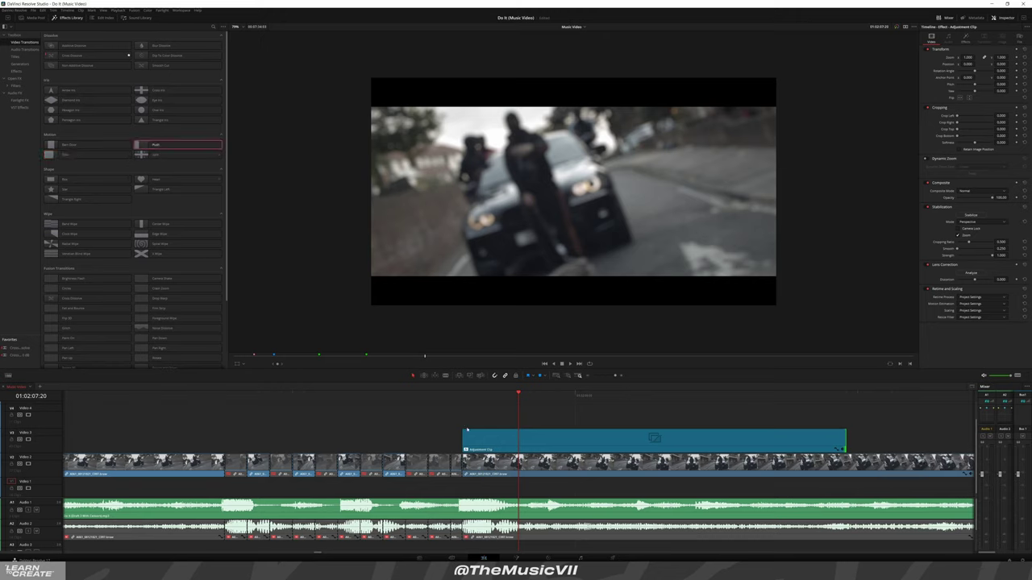
Trim the adjustment clip to end at the playhead (01:02:08:02) and add an Additive Dissolve
{"action": "key", "text": "space"}
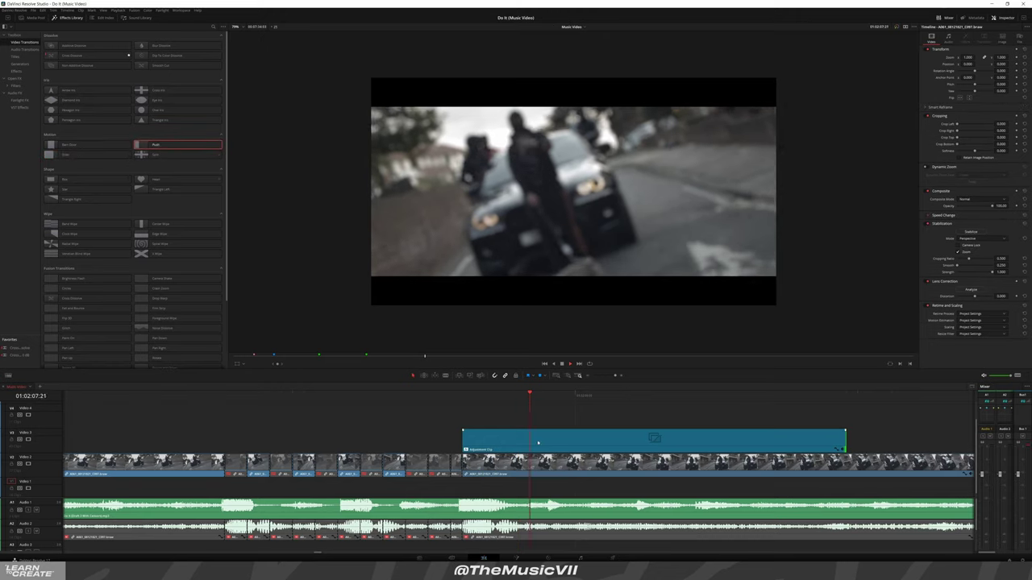
{"action": "left_click", "coordinate": [589, 436]}
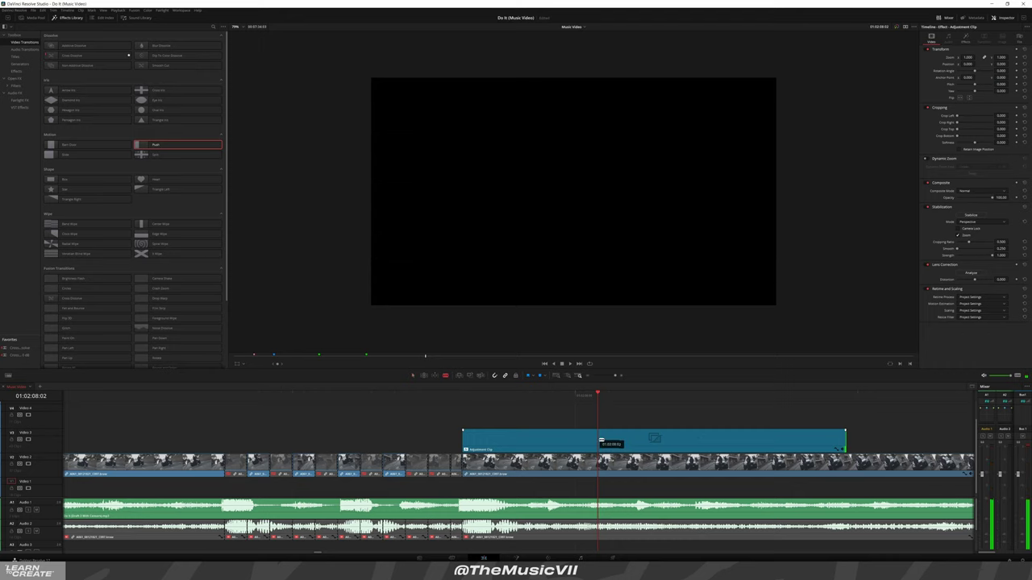
{"action": "left_click", "coordinate": [597, 440]}
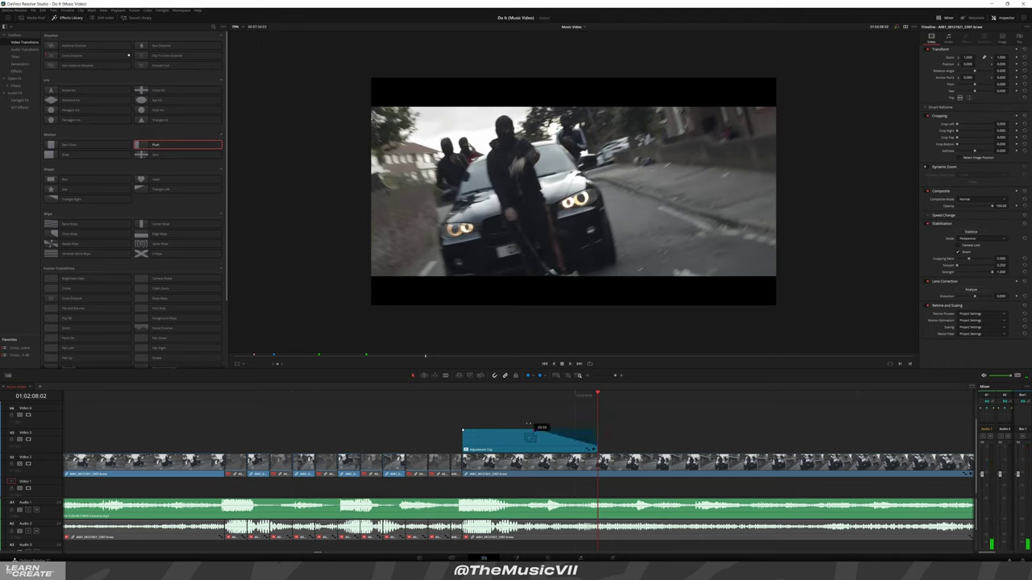
{"action": "mouse_move", "coordinate": [528, 424]}
{"action": "left_mouse_down"}
{"action": "mouse_move", "coordinate": [461, 418]}
{"action": "mouse_move", "coordinate": [624, 432]}
{"action": "left_mouse_up"}
{"action": "left_click_drag", "start_coordinate": [92, 45], "coordinate": [583, 442]}
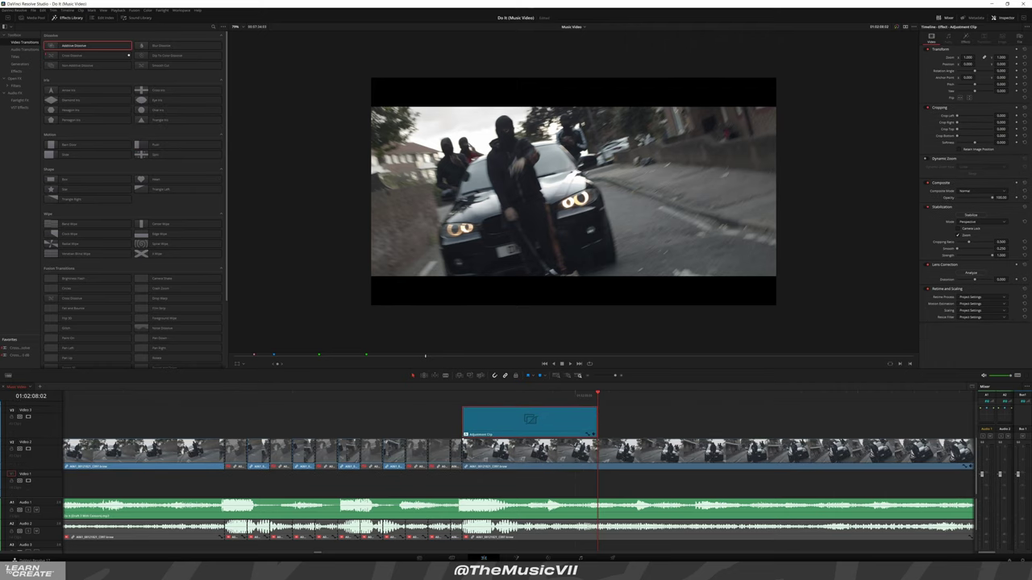
Add a Cross Dissolve to the adjustment clip and check its Lens Blur settings in the Inspector
{"action": "left_click", "coordinate": [463, 417]}
{"action": "left_click_drag", "start_coordinate": [81, 56], "coordinate": [590, 434]}
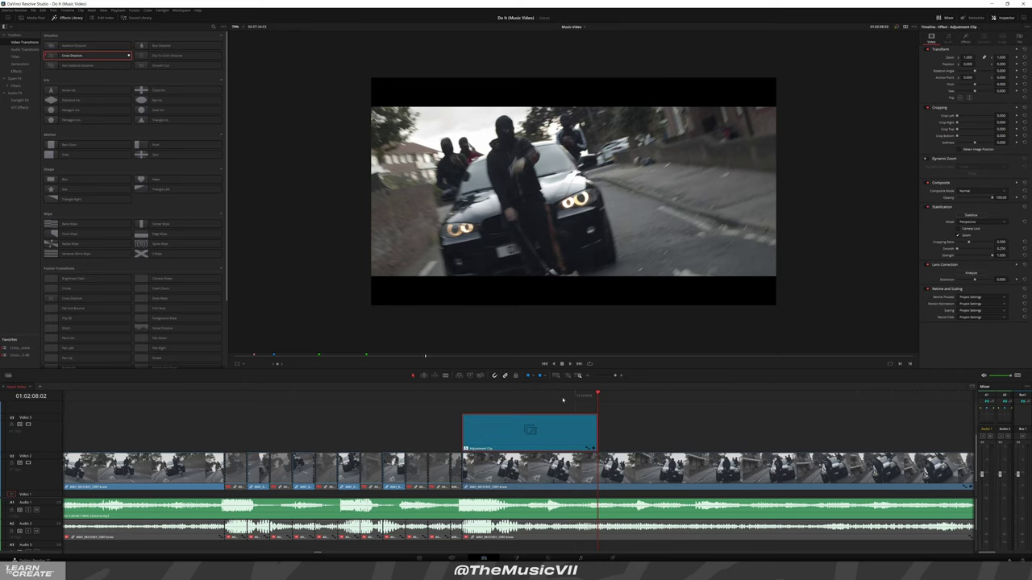
{"action": "left_click", "coordinate": [563, 399]}
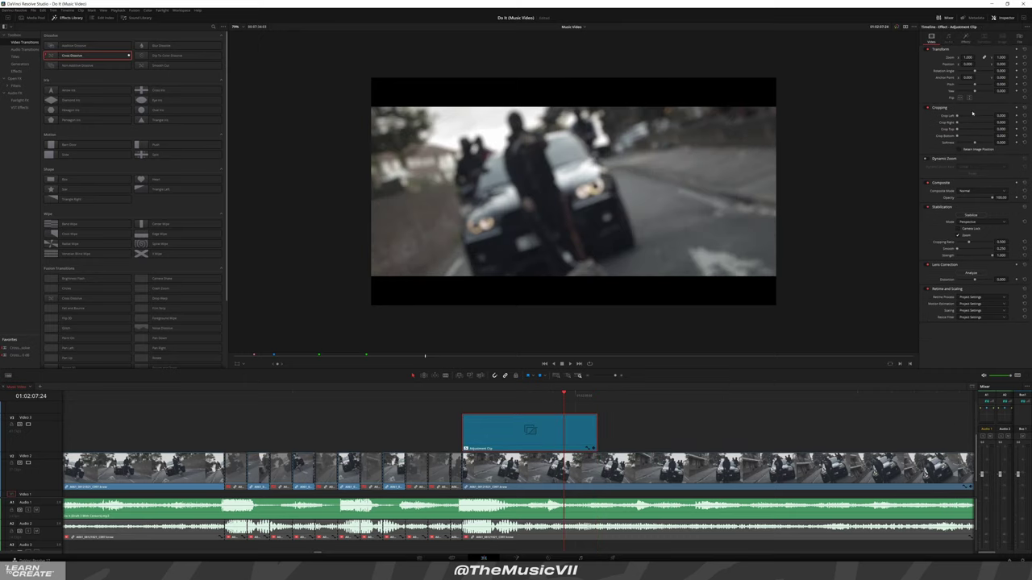
{"action": "left_click", "coordinate": [966, 38]}
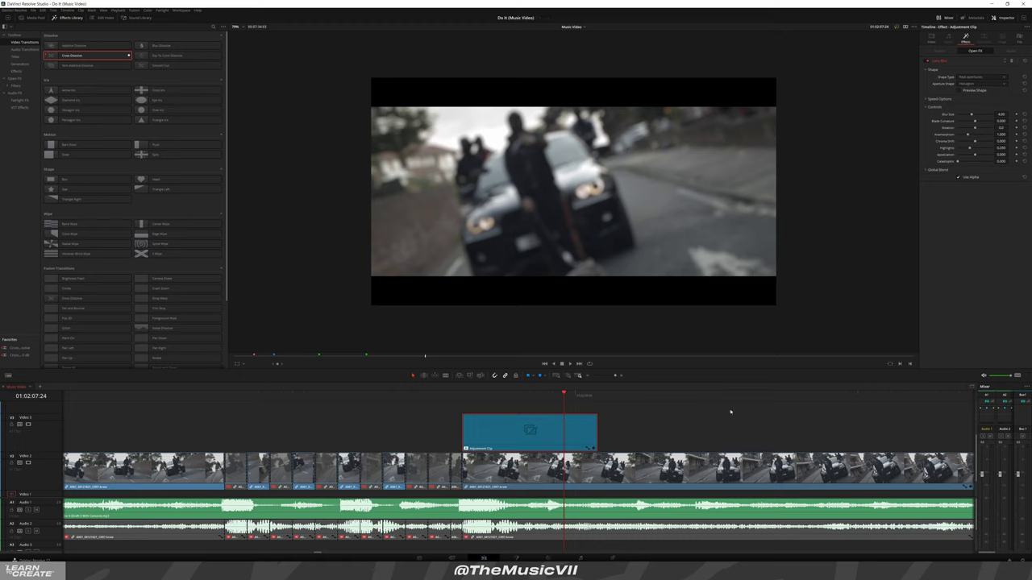
{"action": "scroll", "coordinate": [721, 406], "scroll_direction": "right", "scroll_amount": 2}
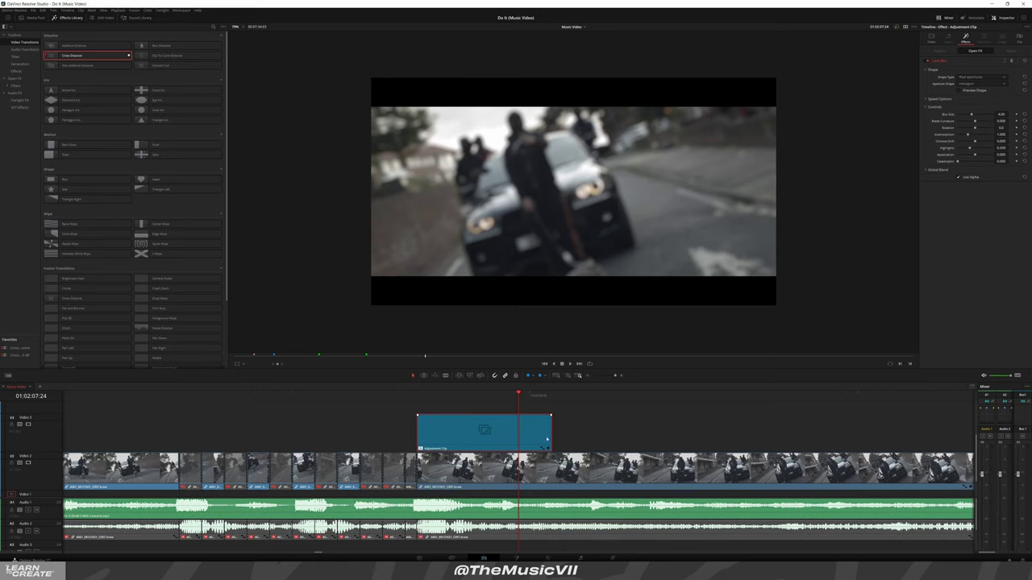
Extend the adjustment clip's right edge to the playhead at 01:02:08:11
{"action": "left_click", "coordinate": [405, 394]}
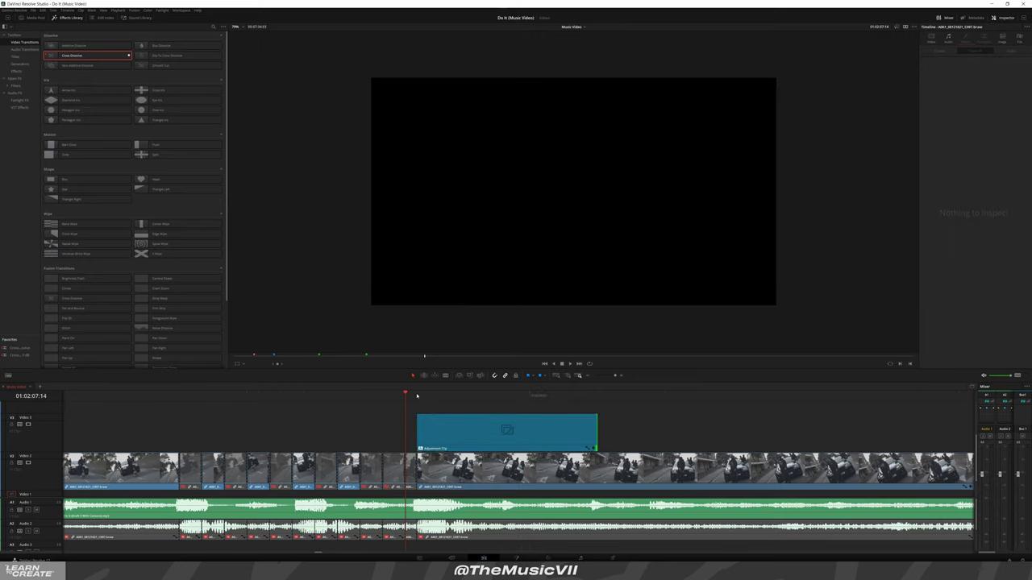
{"action": "left_click_drag", "start_coordinate": [432, 398], "coordinate": [495, 417]}
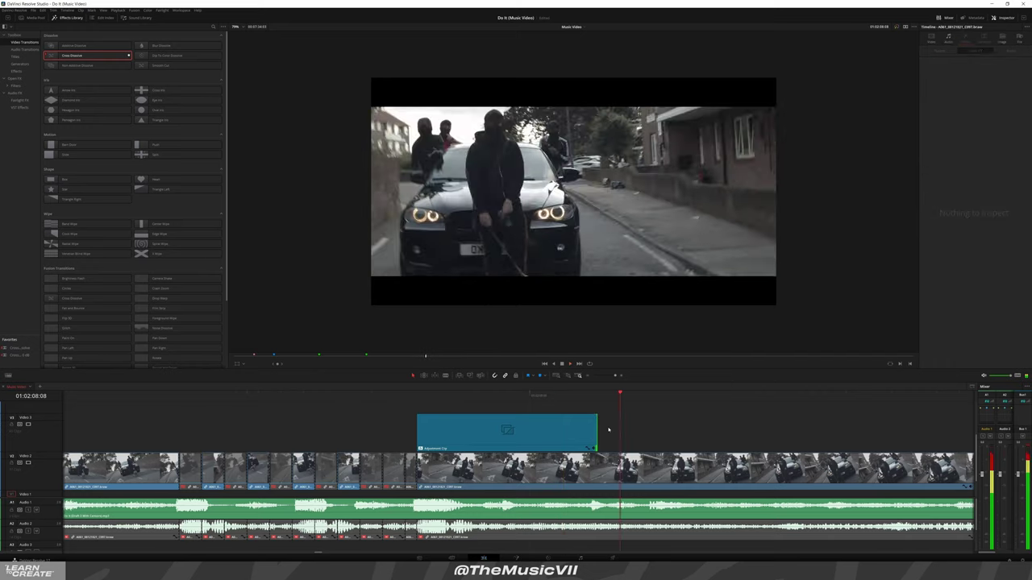
{"action": "left_click_drag", "start_coordinate": [666, 395], "coordinate": [653, 397]}
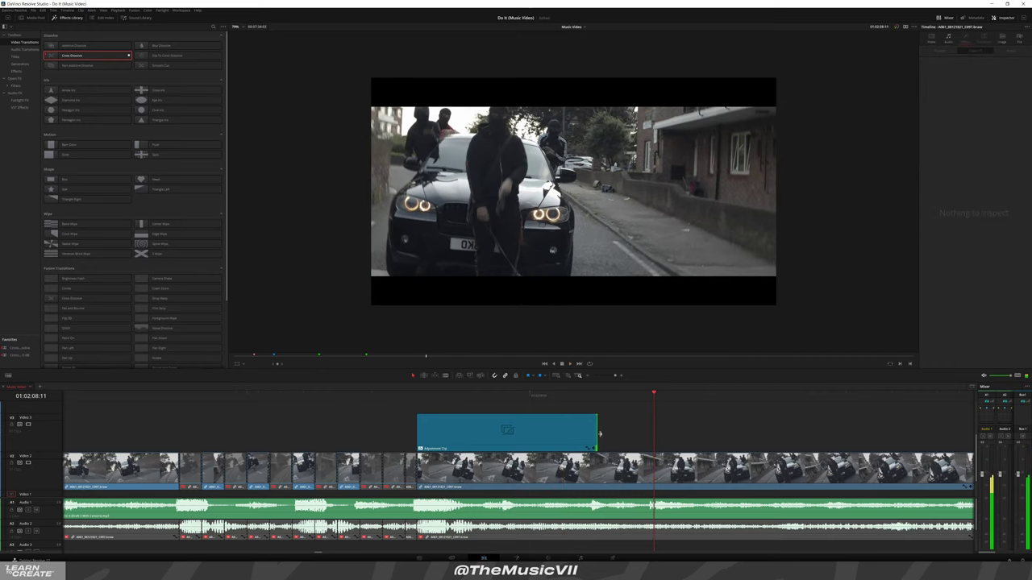
{"action": "left_click_drag", "start_coordinate": [599, 435], "coordinate": [660, 432]}
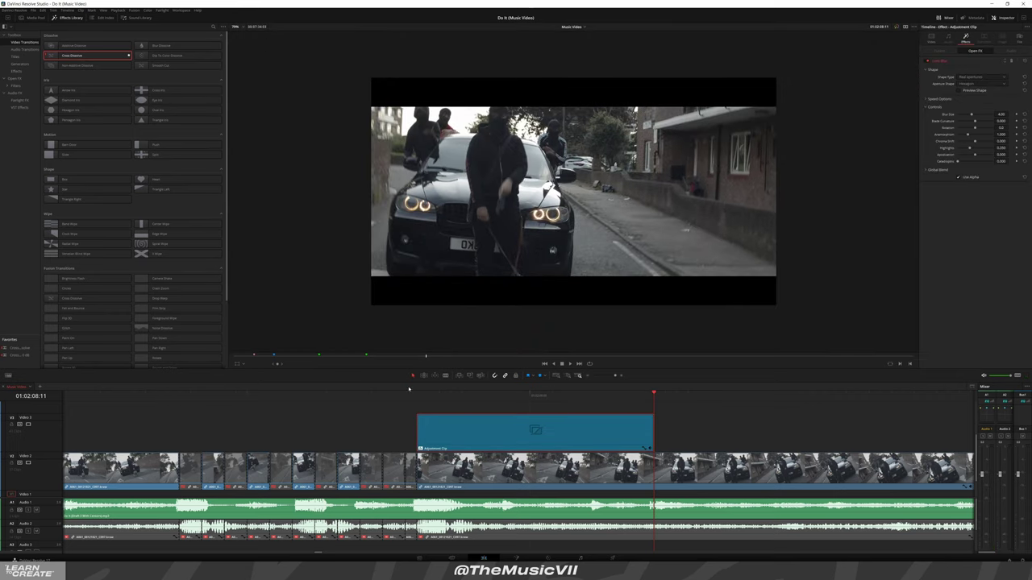
Increase the Lens Blur size and add anamorphism, then preview the blurred section
{"action": "left_click", "coordinate": [418, 395]}
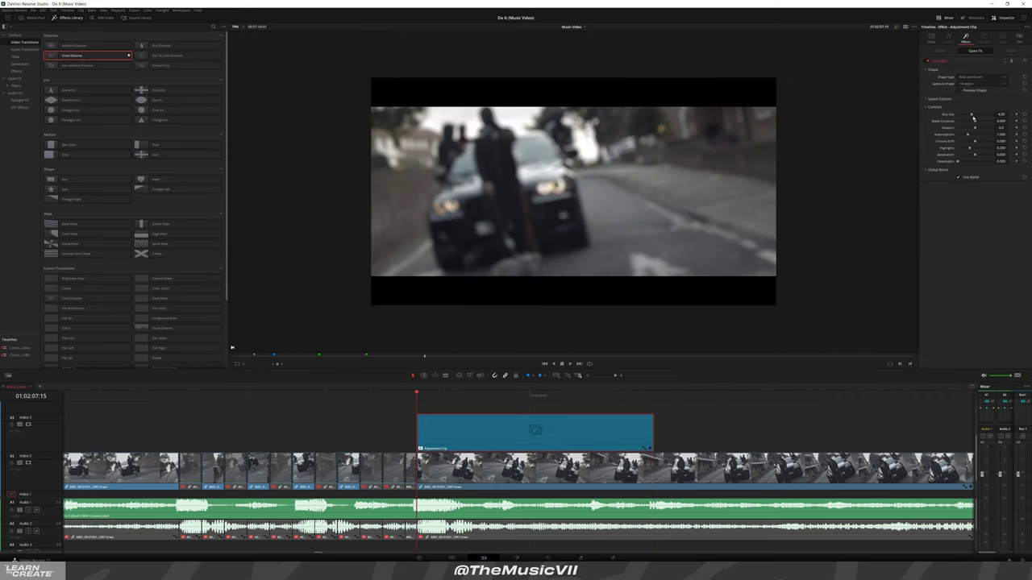
{"action": "mouse_move", "coordinate": [973, 118]}
{"action": "left_mouse_down"}
{"action": "mouse_move", "coordinate": [1001, 118]}
{"action": "mouse_move", "coordinate": [941, 126]}
{"action": "left_mouse_up"}
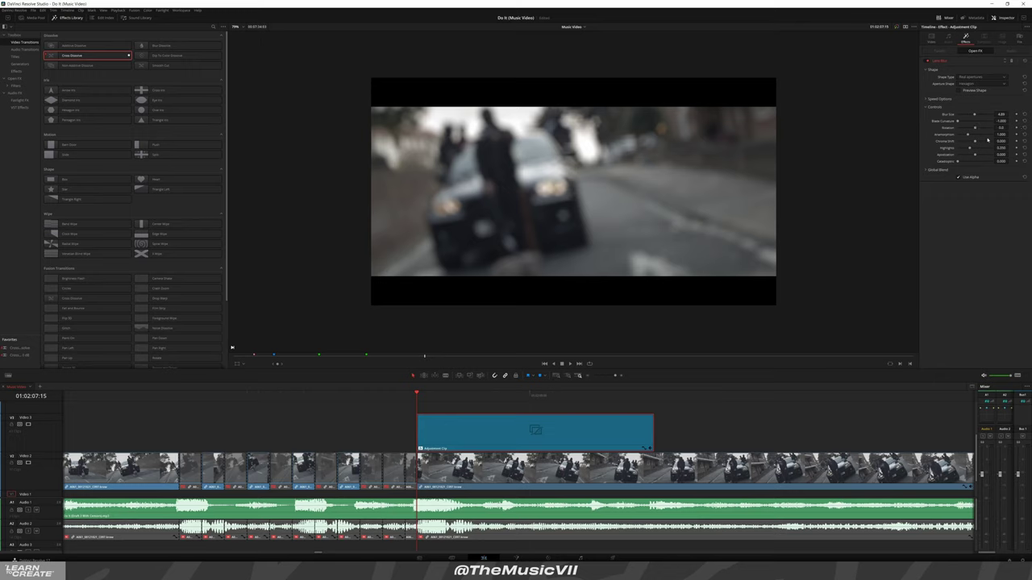
{"action": "left_click_drag", "start_coordinate": [968, 134], "coordinate": [1001, 134]}
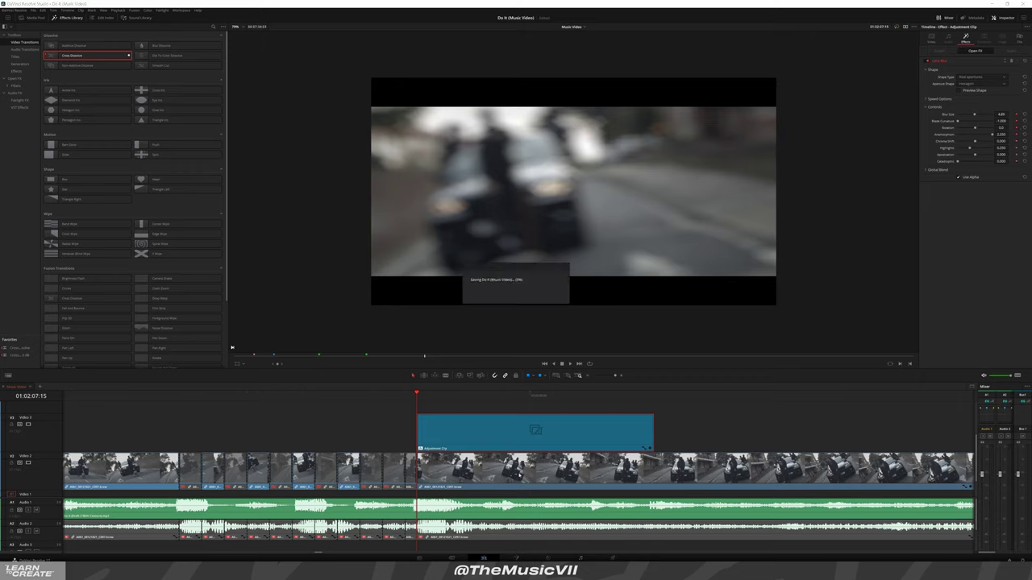
{"action": "key", "text": "space"}
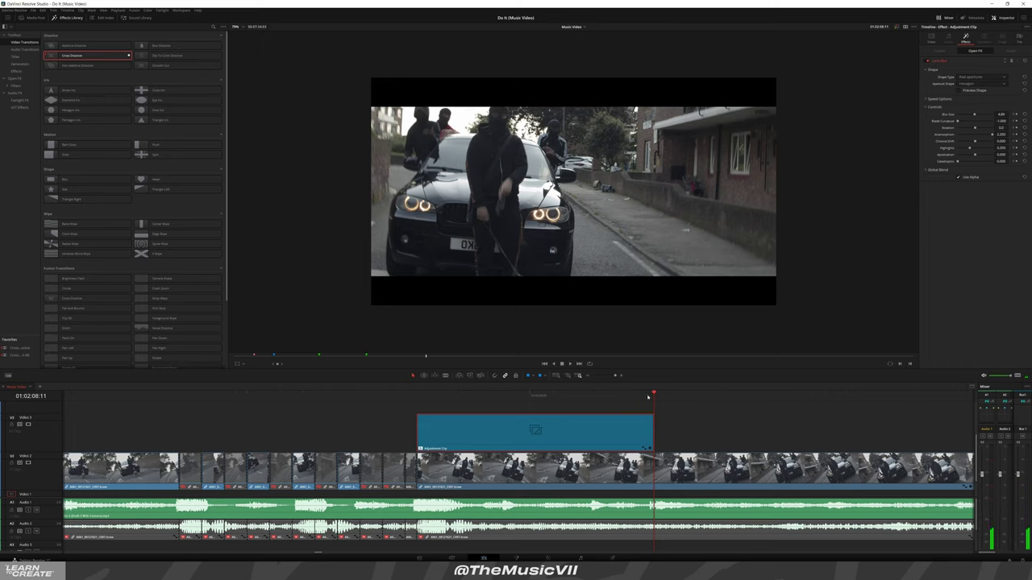
{"action": "key", "text": "Left"}
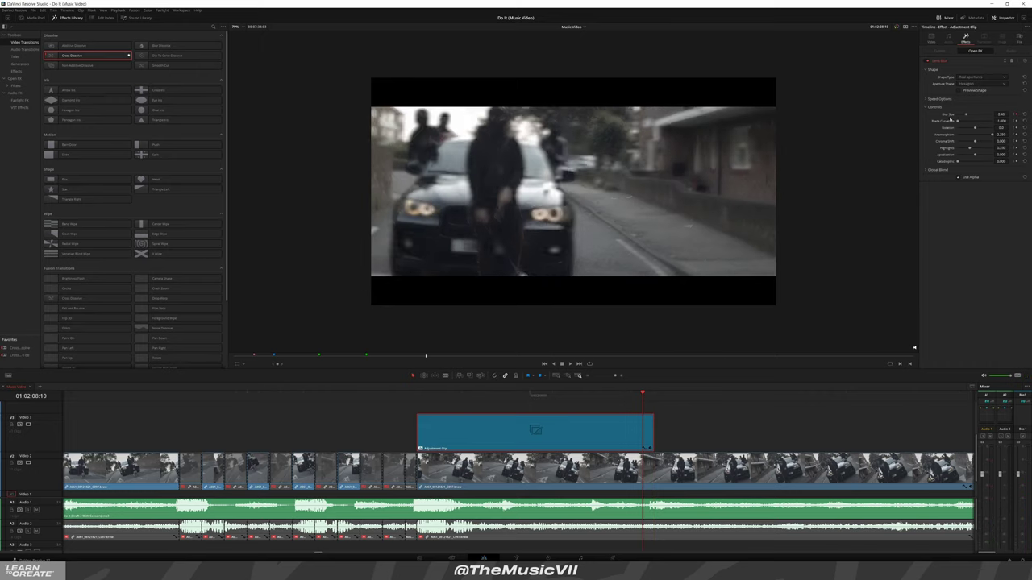
Reduce the Lens Blur size and shift the adjustment clip earlier on Video 3
{"action": "left_click_drag", "start_coordinate": [951, 118], "coordinate": [918, 121]}
{"action": "left_click", "coordinate": [392, 395]}
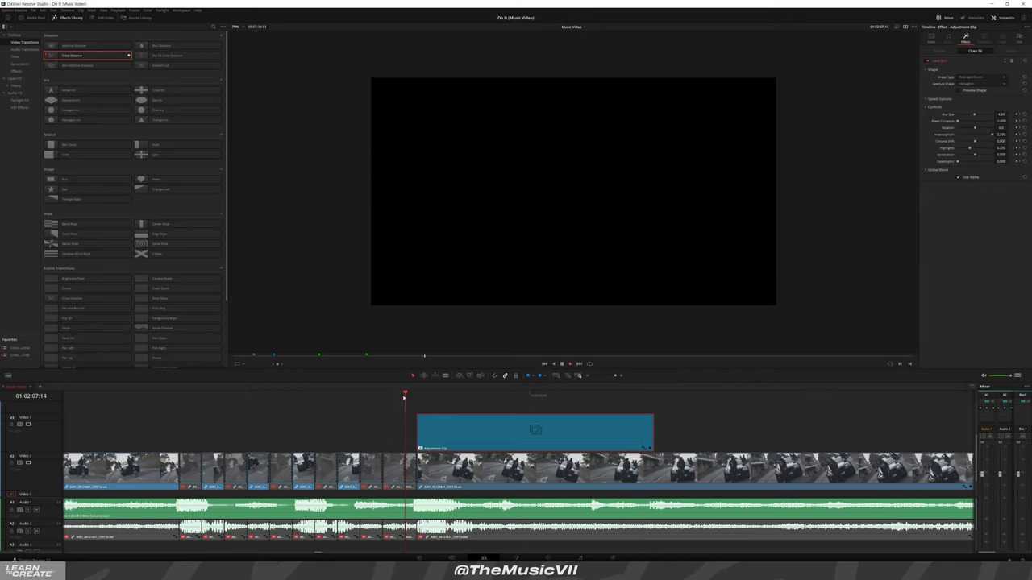
{"action": "key", "text": "space"}
{"action": "left_click", "coordinate": [316, 396]}
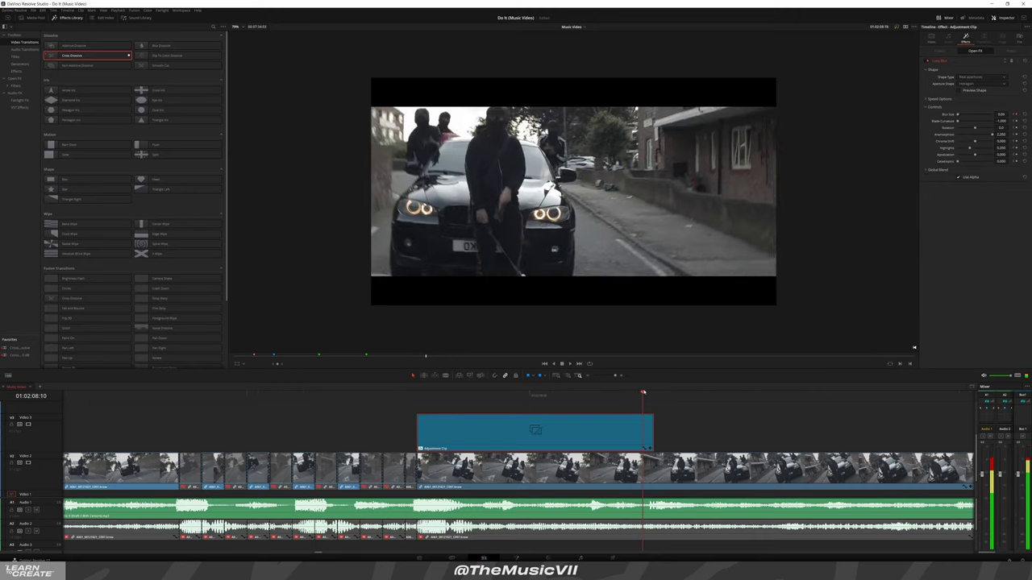
{"action": "left_click", "coordinate": [370, 395]}
{"action": "left_click", "coordinate": [282, 395]}
{"action": "left_click_drag", "start_coordinate": [487, 423], "coordinate": [356, 433]}
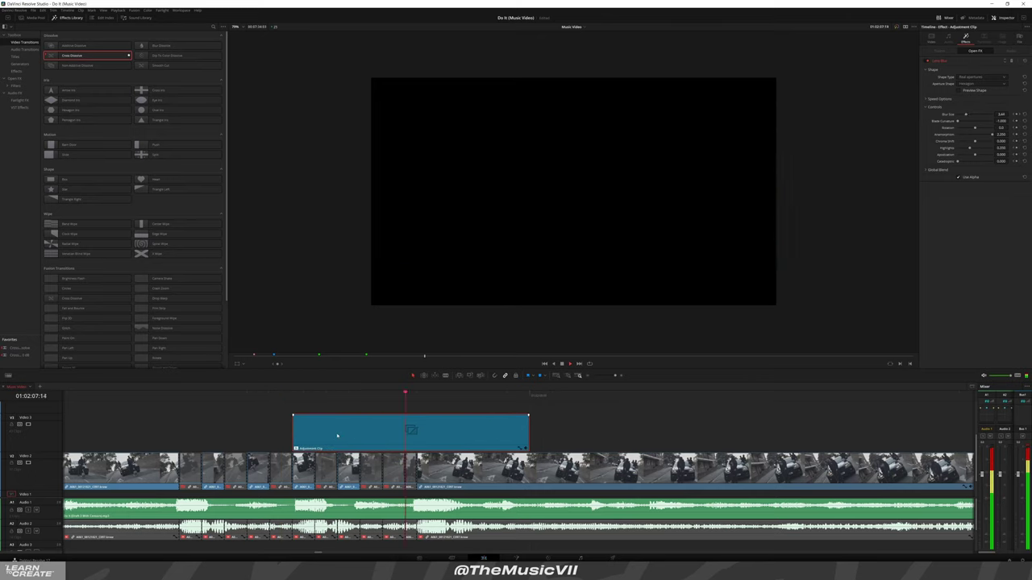
{"action": "left_click_drag", "start_coordinate": [521, 395], "coordinate": [174, 395]}
{"action": "key", "text": "space"}
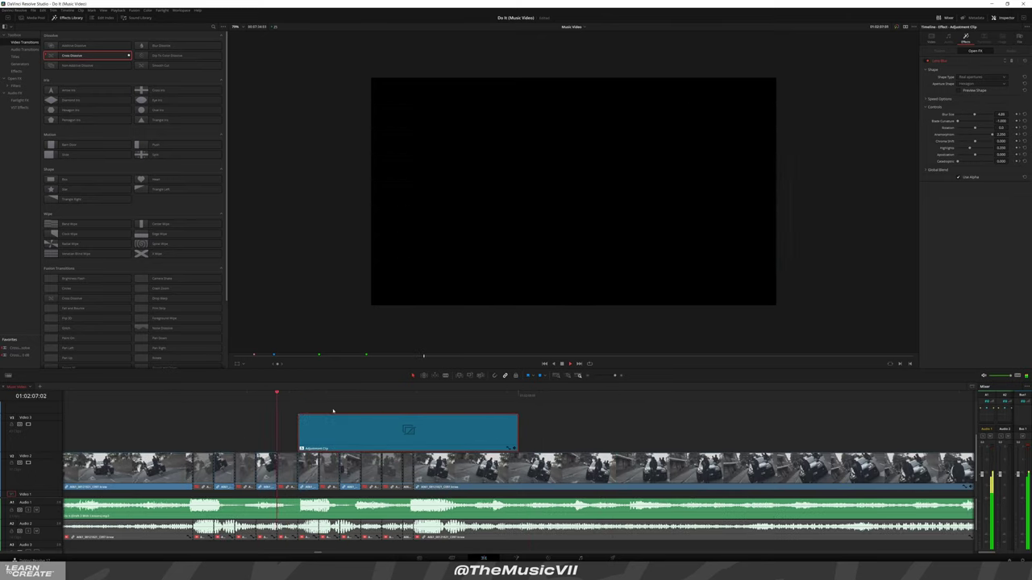
{"action": "scroll", "coordinate": [315, 421], "scroll_direction": "down", "scroll_amount": 2}
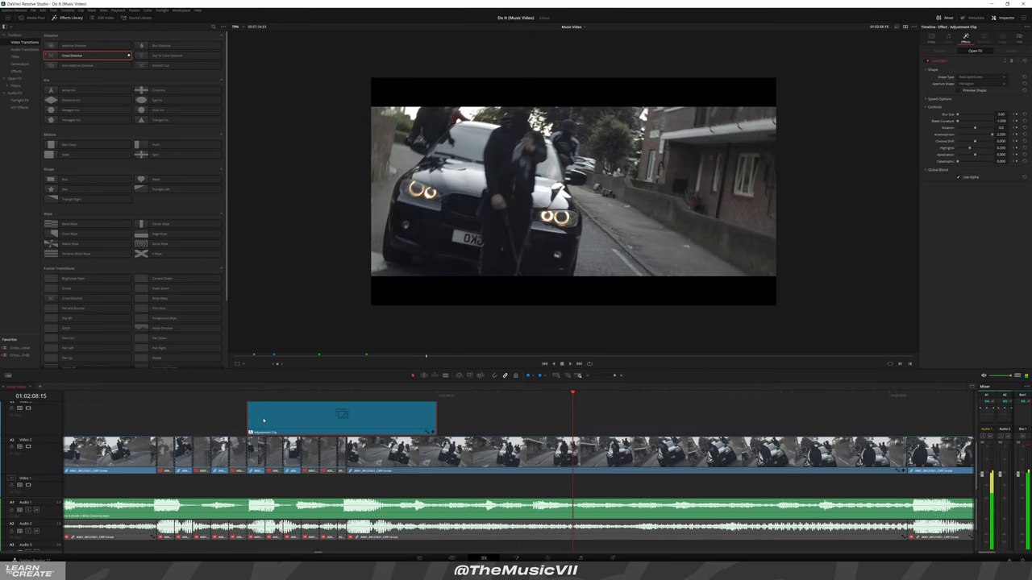
{"action": "scroll", "coordinate": [314, 421], "scroll_direction": "down", "scroll_amount": 1}
{"action": "scroll", "coordinate": [141, 415], "scroll_direction": "down", "scroll_amount": 1}
{"action": "scroll", "coordinate": [141, 416], "scroll_direction": "down", "scroll_amount": 1}
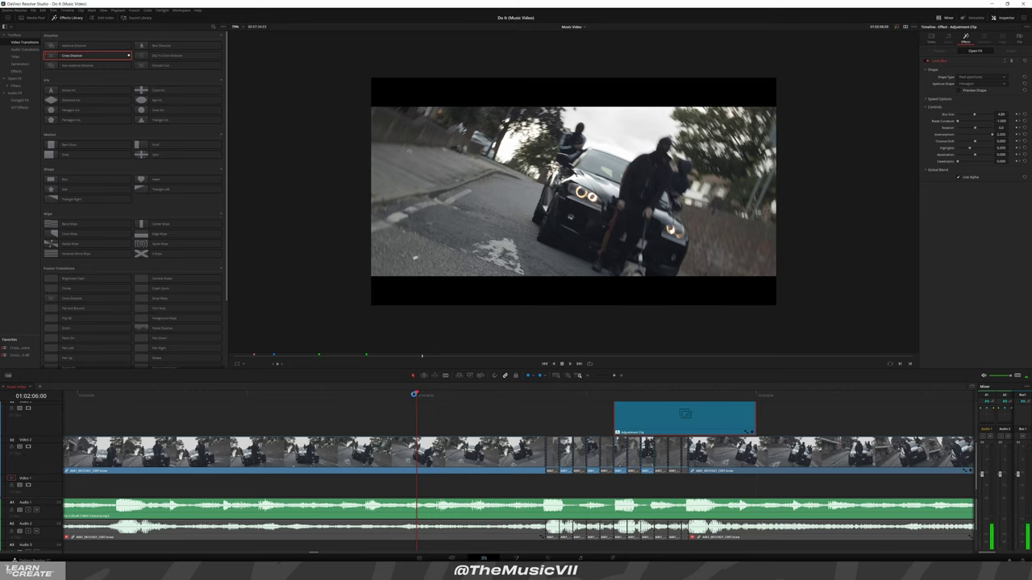
{"action": "scroll", "coordinate": [414, 394], "scroll_direction": "down", "scroll_amount": 2}
{"action": "scroll", "coordinate": [189, 402], "scroll_direction": "down", "scroll_amount": 2}
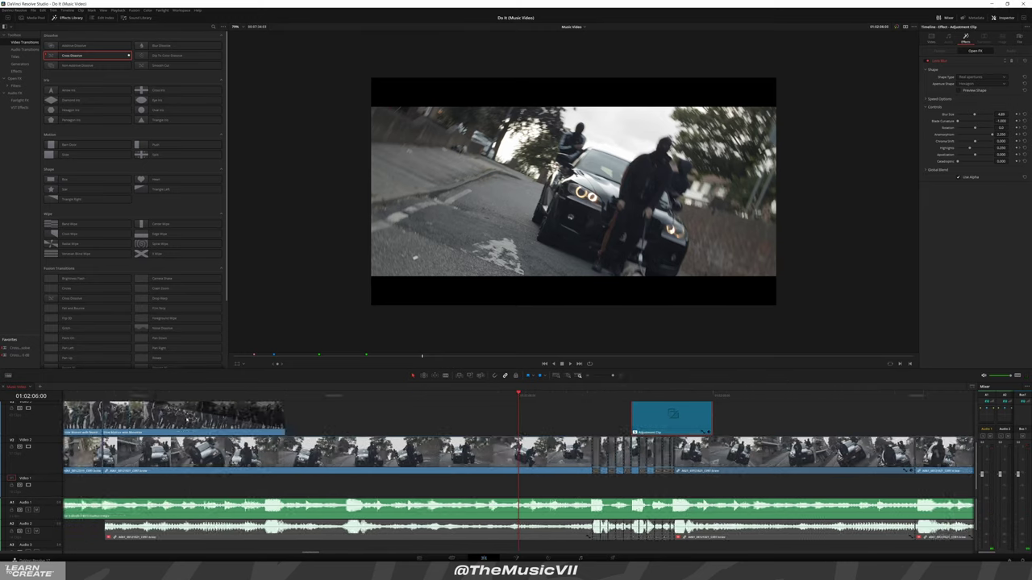
{"action": "scroll", "coordinate": [97, 398], "scroll_direction": "down", "scroll_amount": 2}
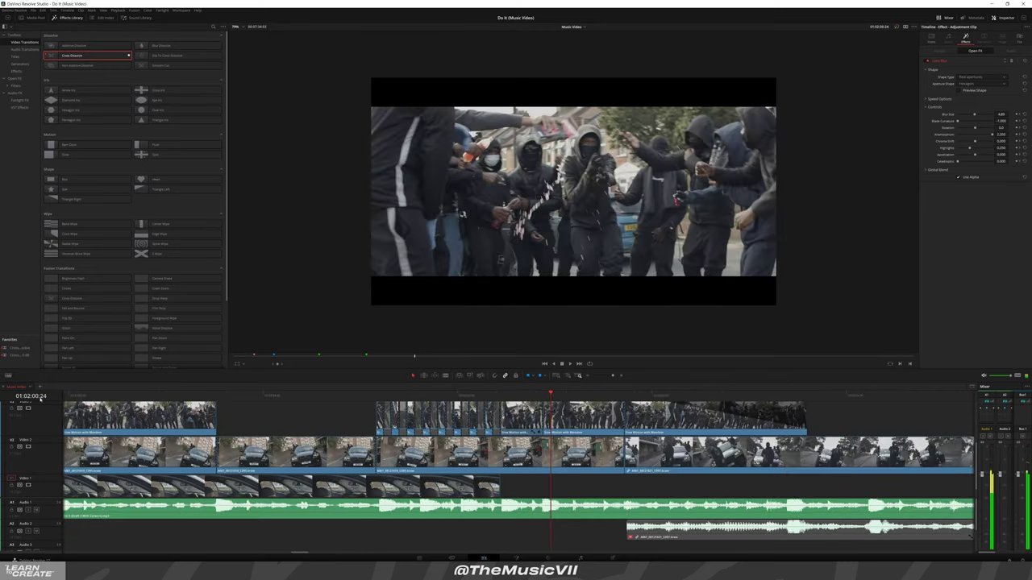
{"action": "key", "text": "ctrl+f"}
{"action": "key", "text": "space"}
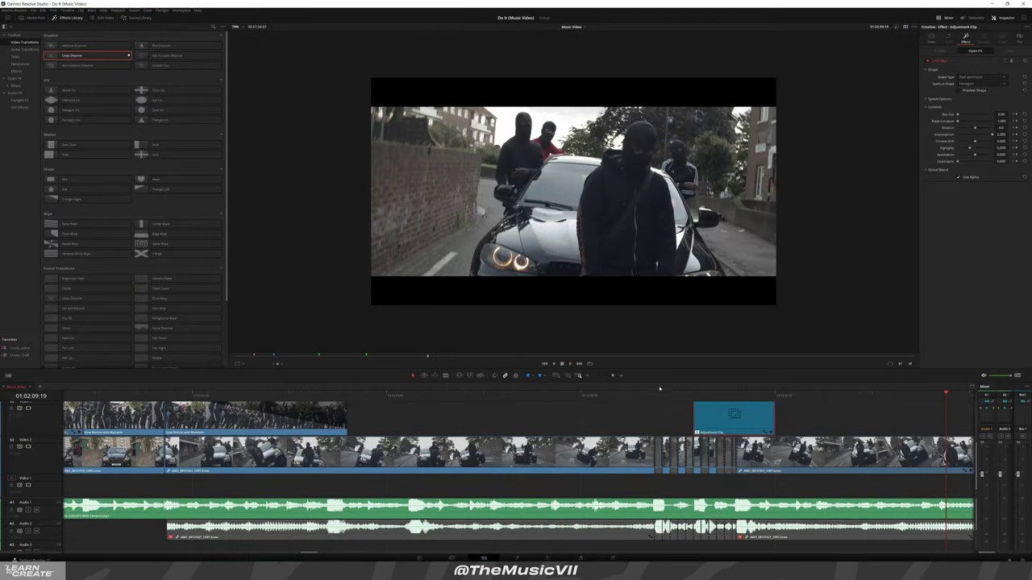
{"action": "key", "text": "space"}
{"action": "key", "text": "ctrl+minus"}
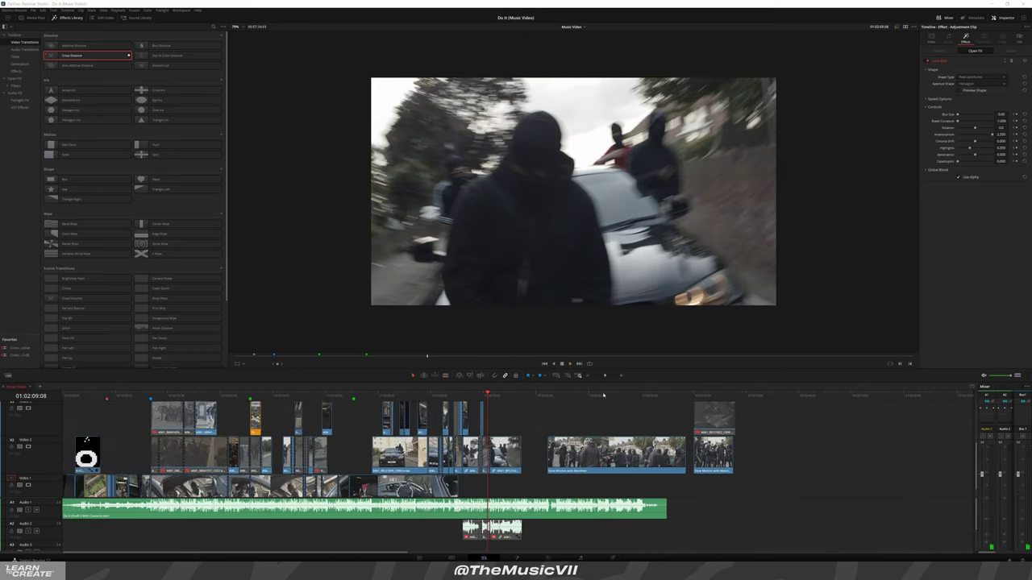
{"action": "left_click", "coordinate": [635, 395]}
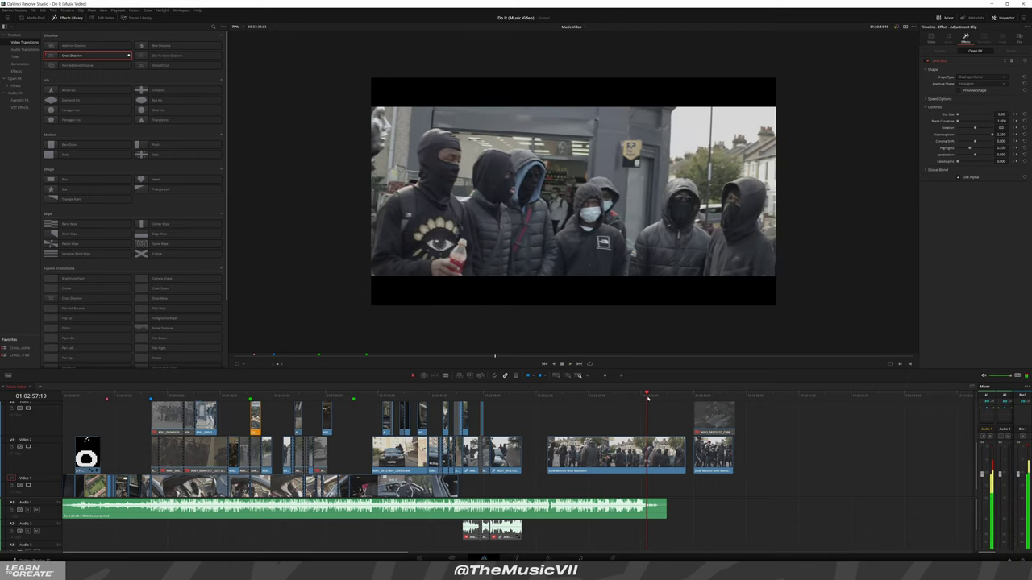
{"action": "left_click", "coordinate": [712, 395]}
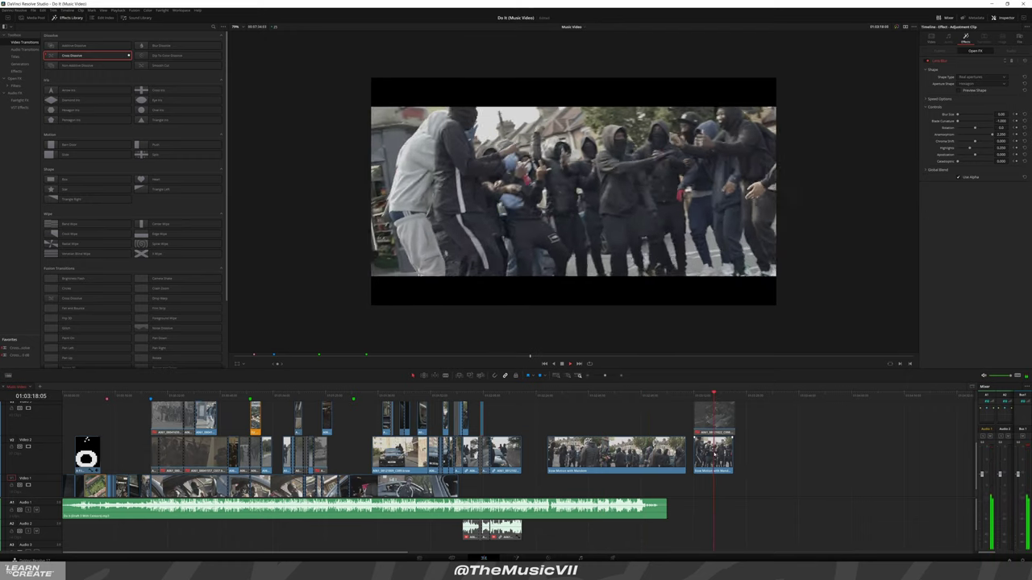
{"action": "scroll", "coordinate": [323, 451], "scroll_direction": "up", "scroll_amount": 2}
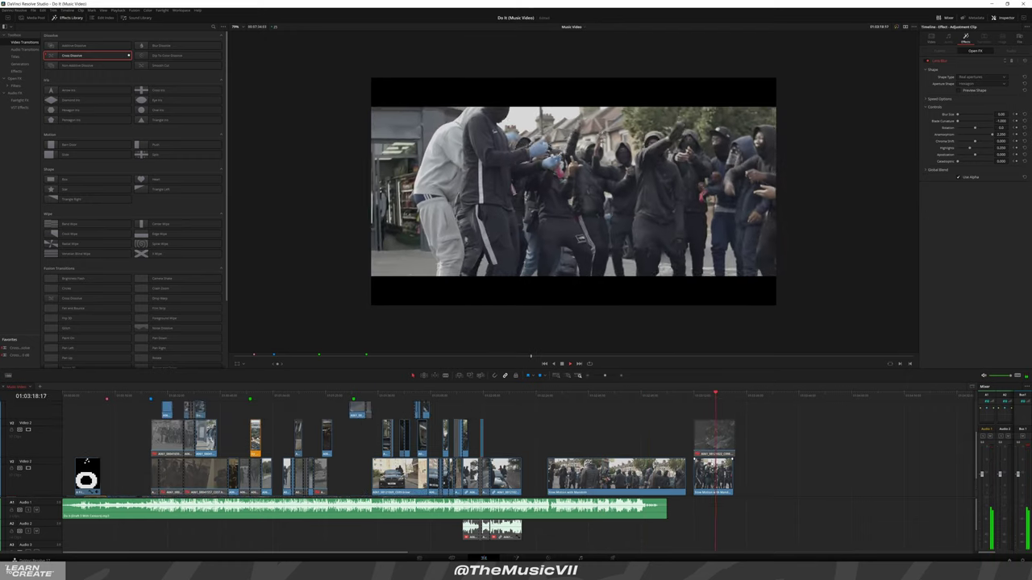
Show the Slow Motion bin's clips in the Media Pool and scroll through them
{"action": "left_click", "coordinate": [30, 19]}
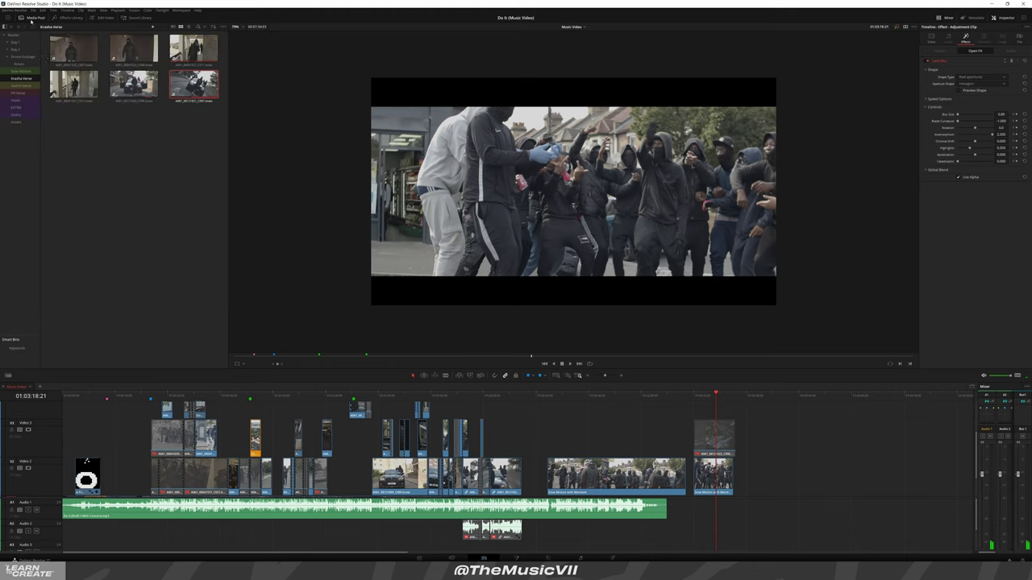
{"action": "left_click", "coordinate": [21, 71]}
{"action": "scroll", "coordinate": [133, 161], "scroll_direction": "down", "scroll_amount": 1}
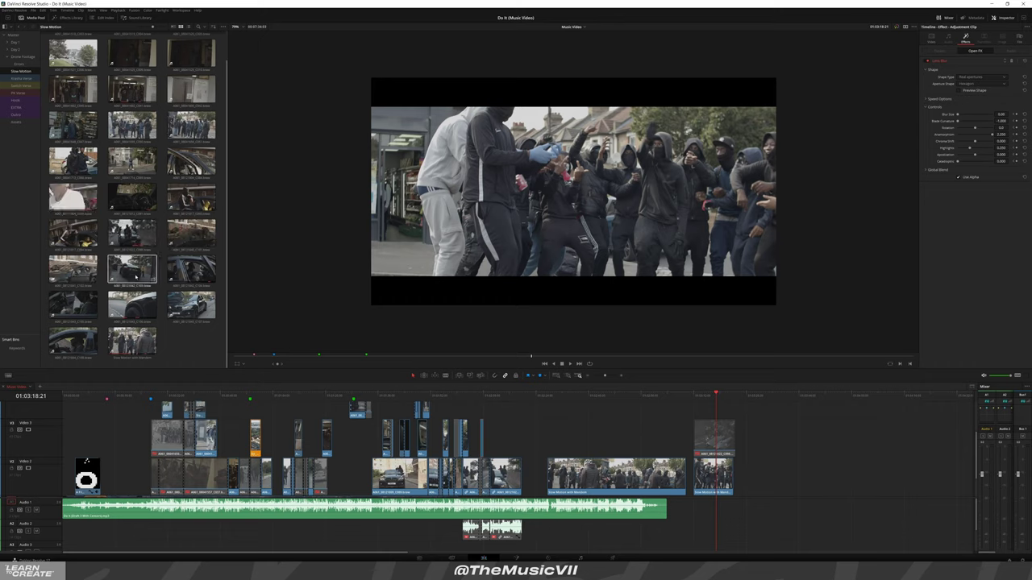
{"action": "scroll", "coordinate": [133, 305], "scroll_direction": "up", "scroll_amount": 1}
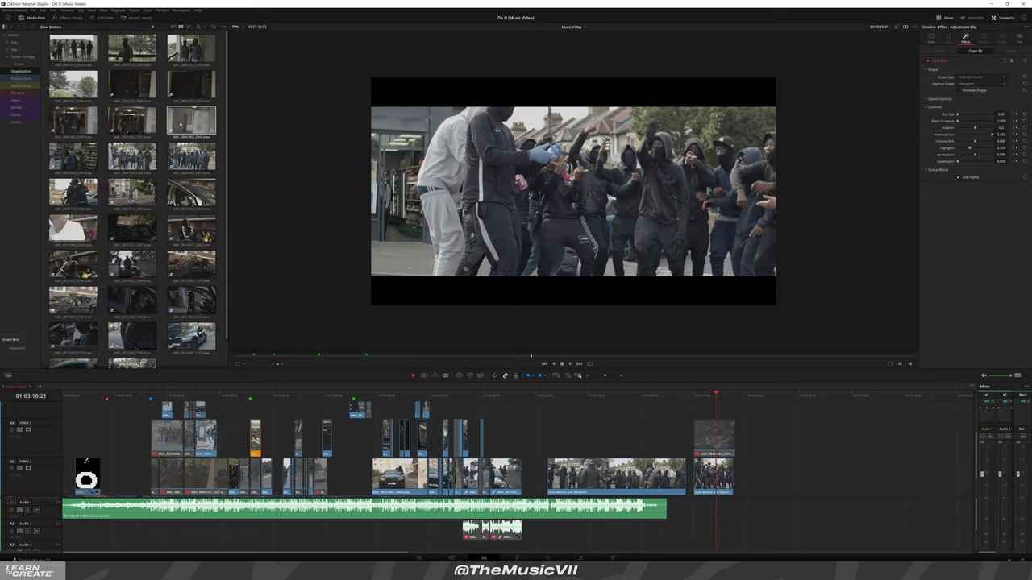
Preview the slow-motion clips and place A061_08041525_C010 on Video 3
{"action": "left_click", "coordinate": [191, 121]}
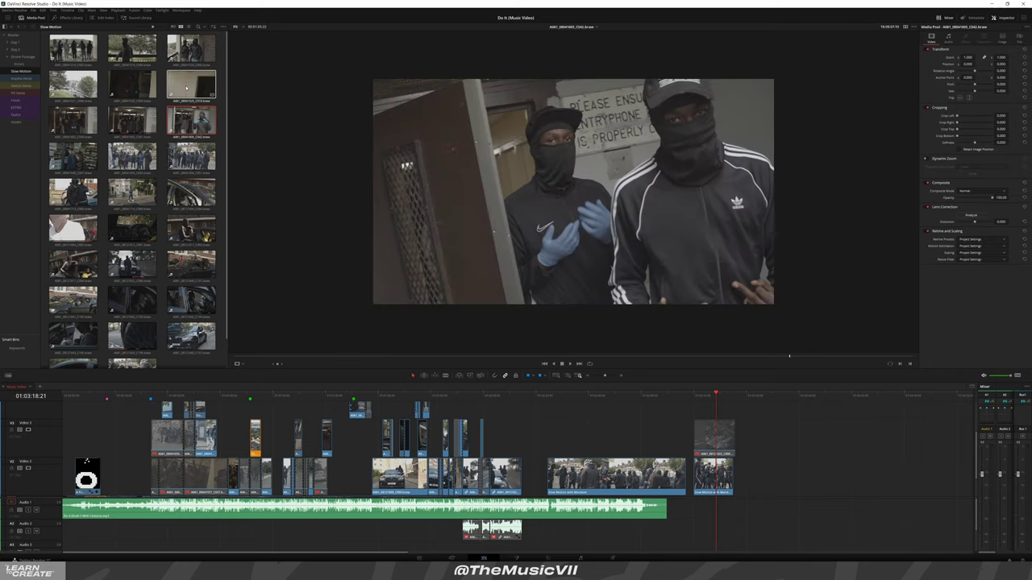
{"action": "left_click", "coordinate": [187, 87]}
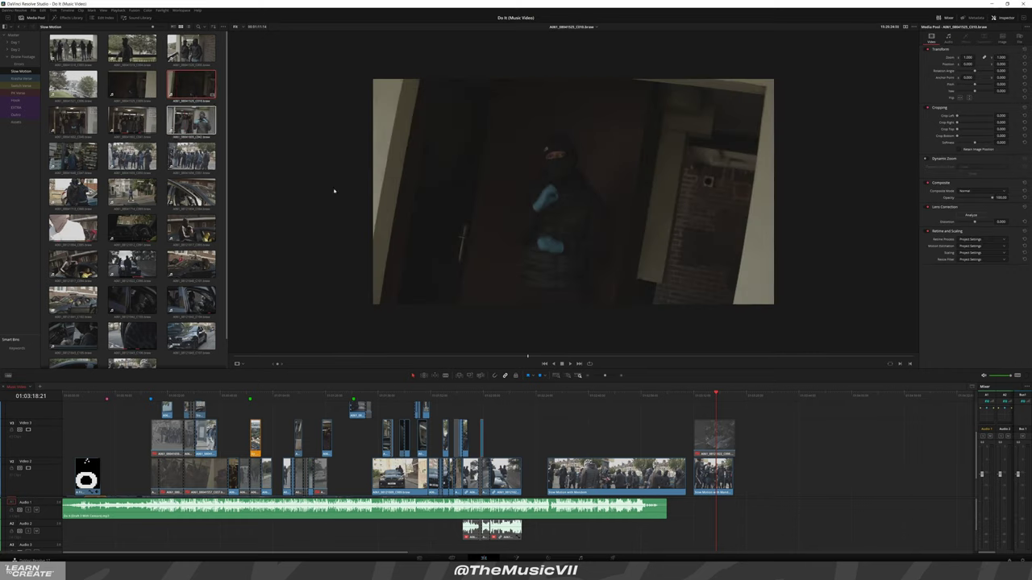
{"action": "key", "text": "space"}
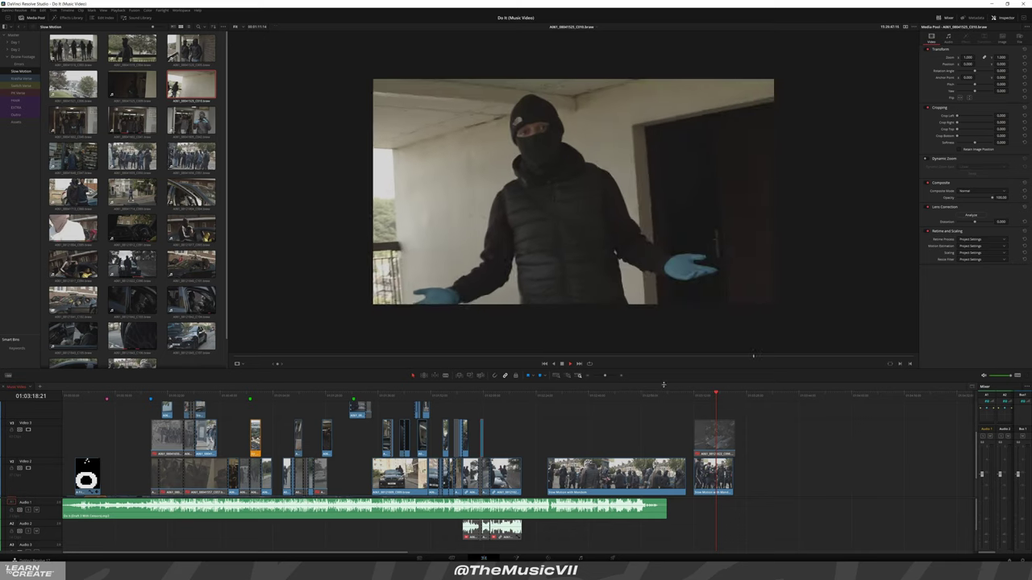
{"action": "mouse_move", "coordinate": [215, 94]}
{"action": "left_mouse_down"}
{"action": "mouse_move", "coordinate": [857, 438]}
{"action": "mouse_move", "coordinate": [564, 439]}
{"action": "left_mouse_up"}
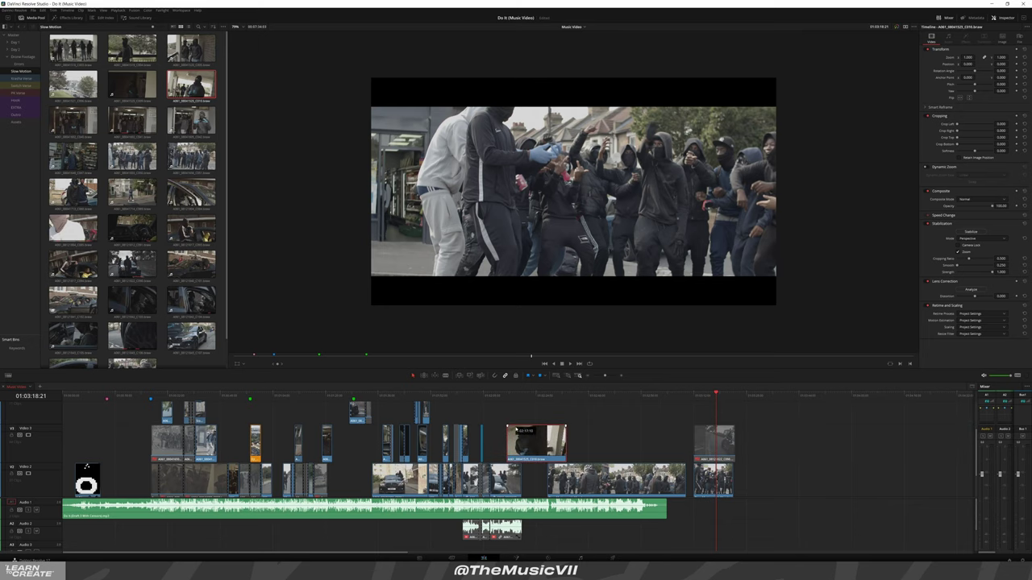
Play back the newly added doorway clip and park the playhead on the first beat
{"action": "scroll", "coordinate": [535, 425], "scroll_direction": "up", "scroll_amount": 2}
{"action": "key", "text": "ctrl+equal"}
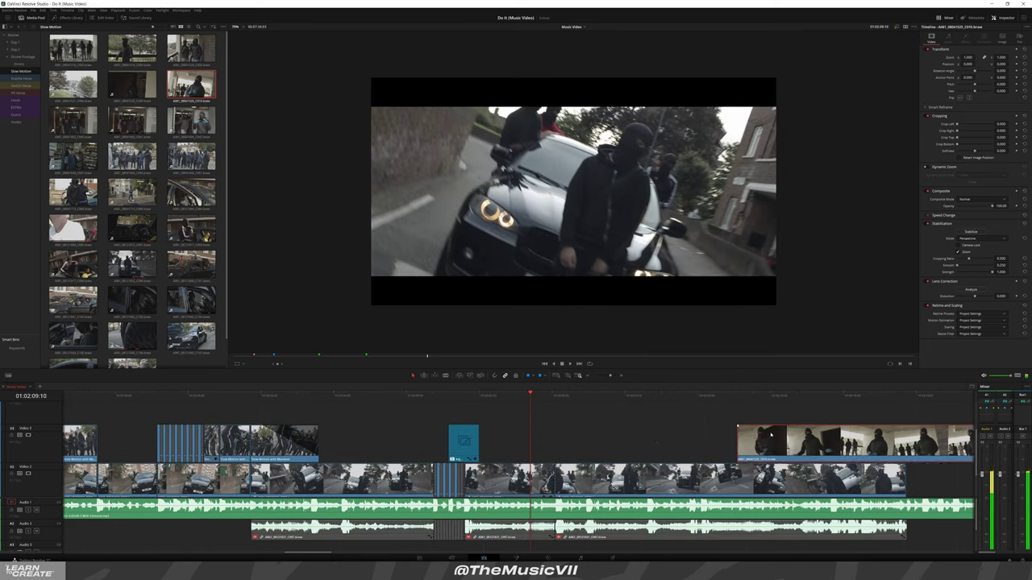
{"action": "left_click", "coordinate": [474, 399]}
{"action": "key", "text": "space"}
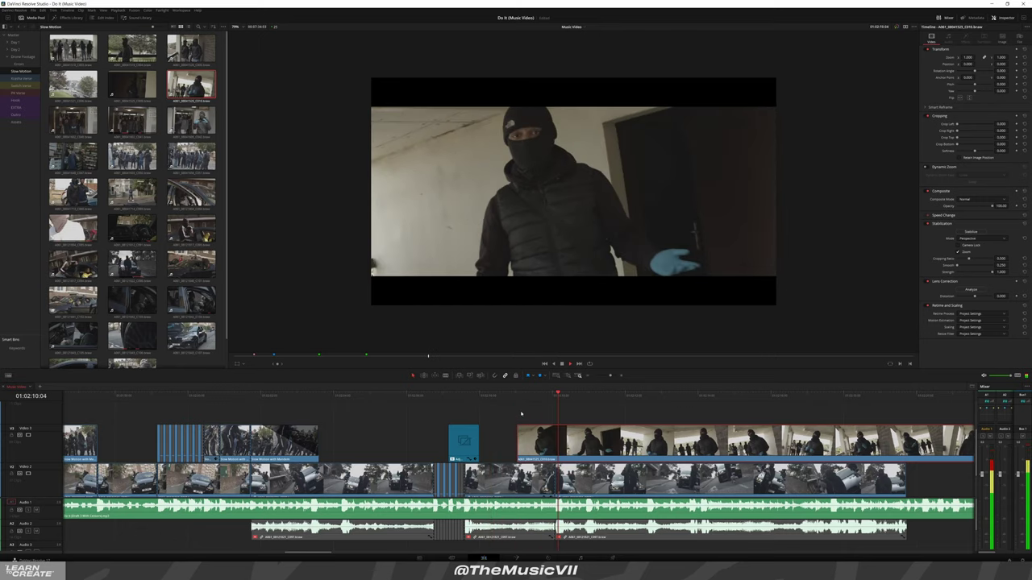
{"action": "key", "text": "ctrl+equal"}
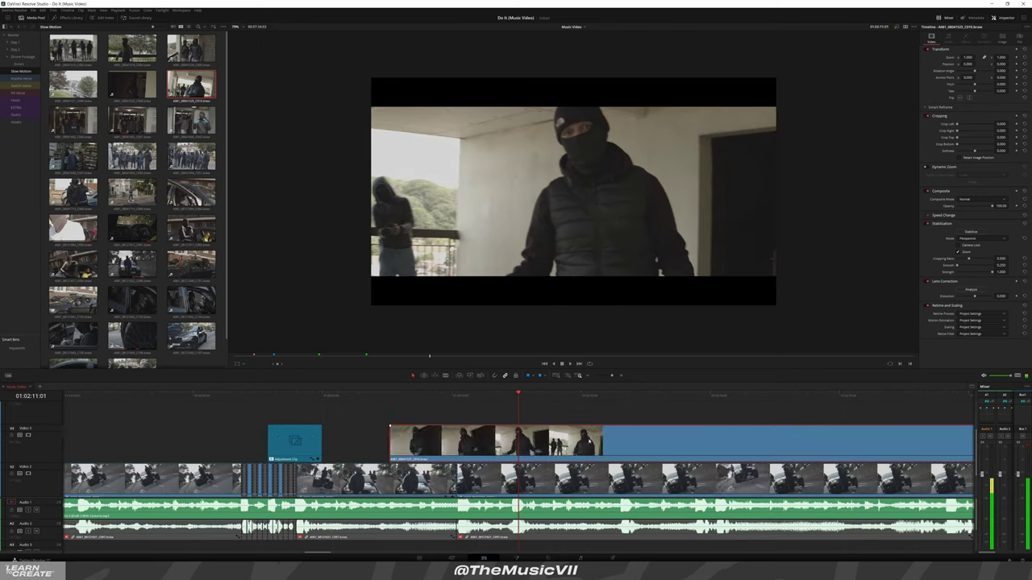
{"action": "left_click", "coordinate": [509, 399]}
{"action": "left_click_drag", "start_coordinate": [509, 401], "coordinate": [513, 403]}
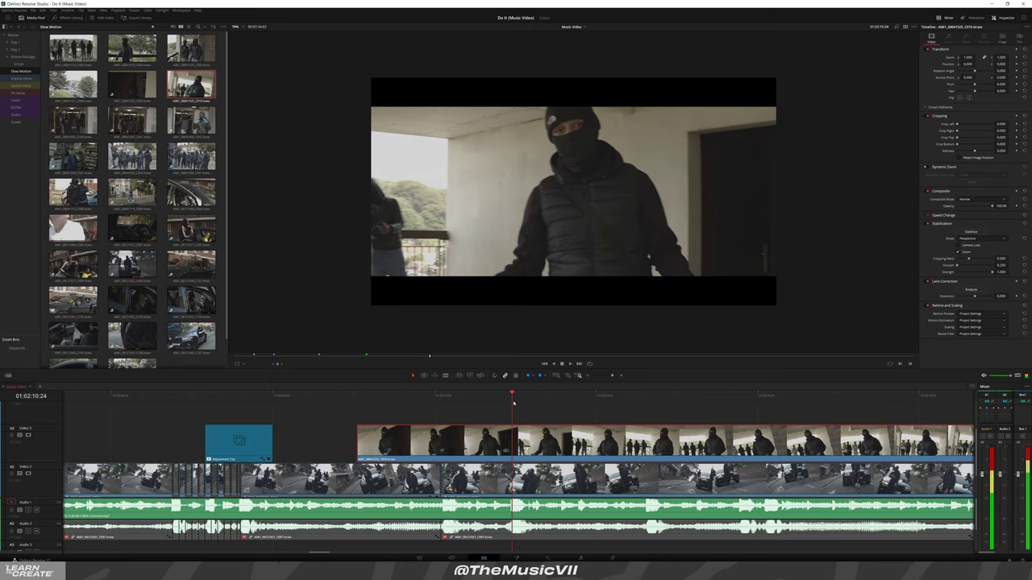
Split the Video 3 clip at several beats, undoing a misplaced cut
{"action": "key", "text": "ctrl+b"}
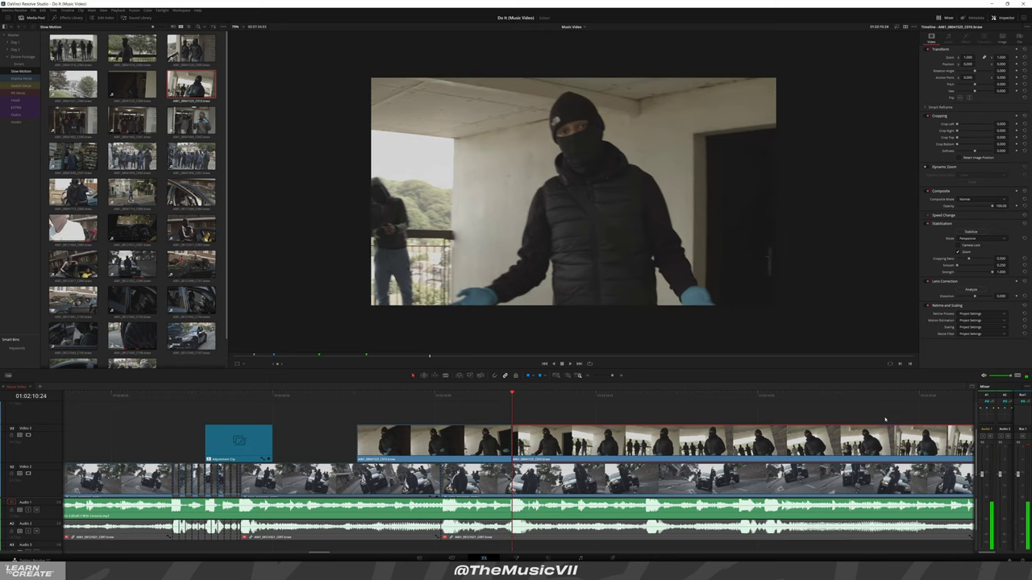
{"action": "key", "text": "space"}
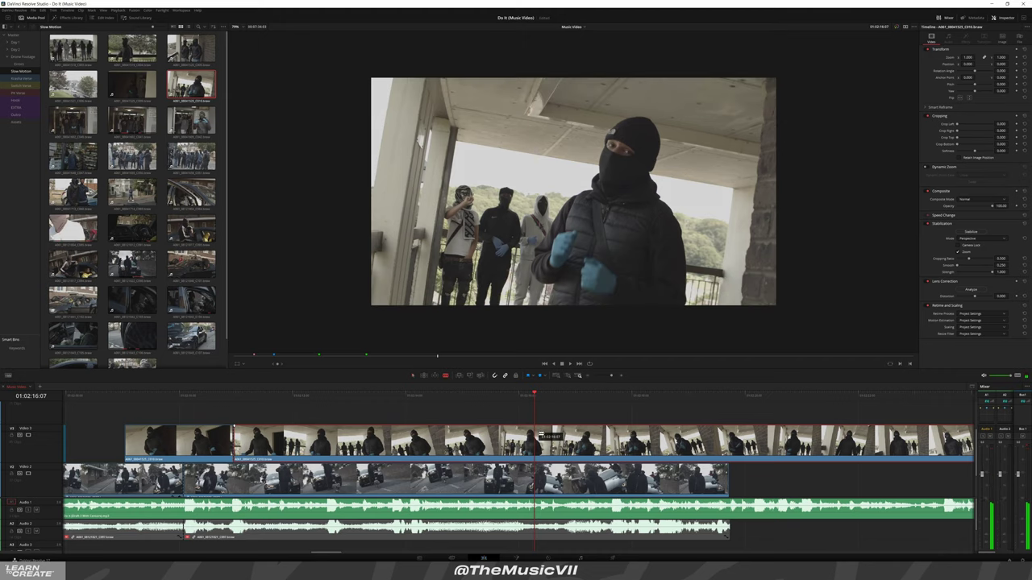
{"action": "key", "text": "ctrl+b"}
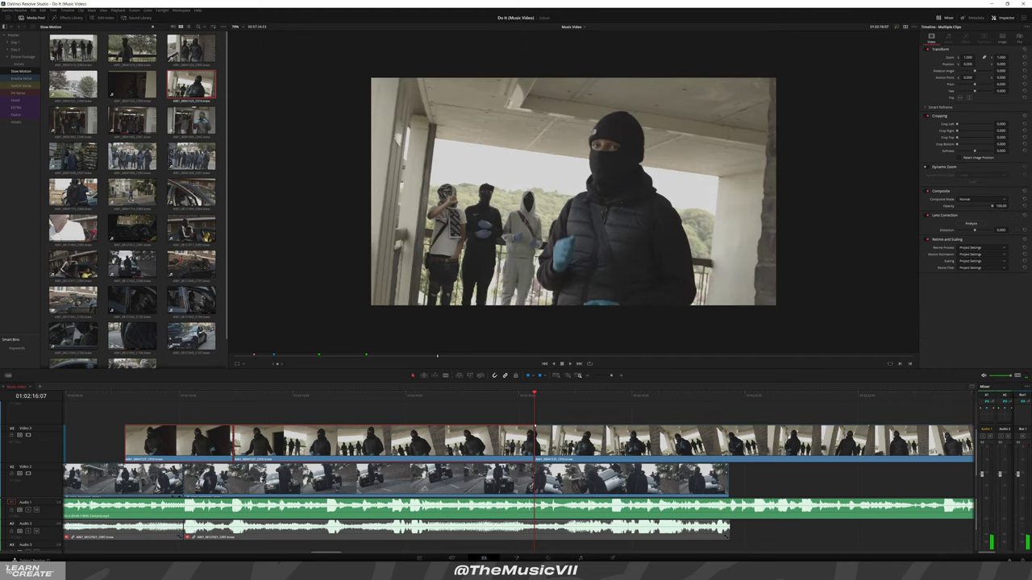
{"action": "key", "text": "ctrl+z"}
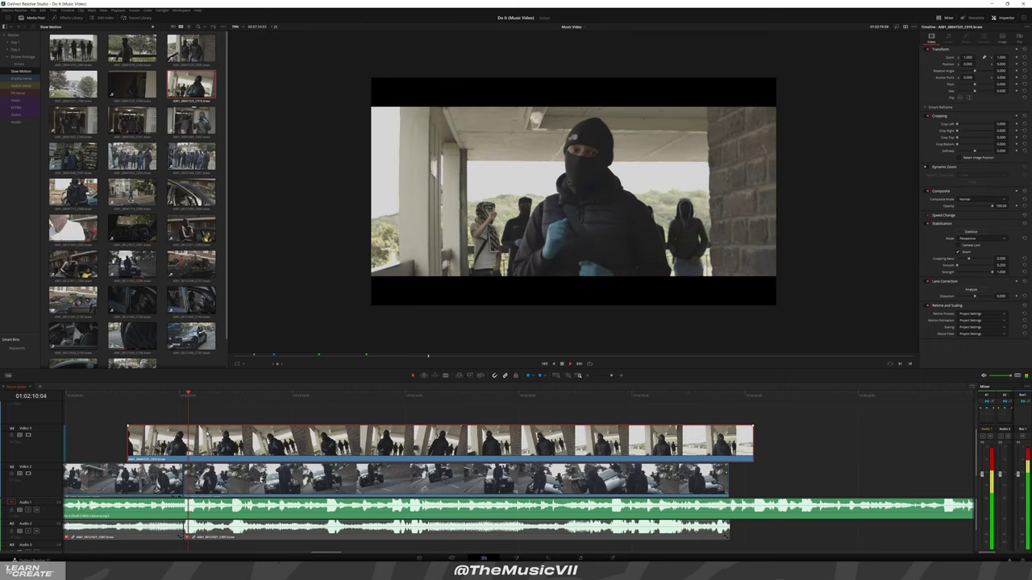
{"action": "scroll", "coordinate": [565, 410], "scroll_direction": "up", "scroll_amount": 2}
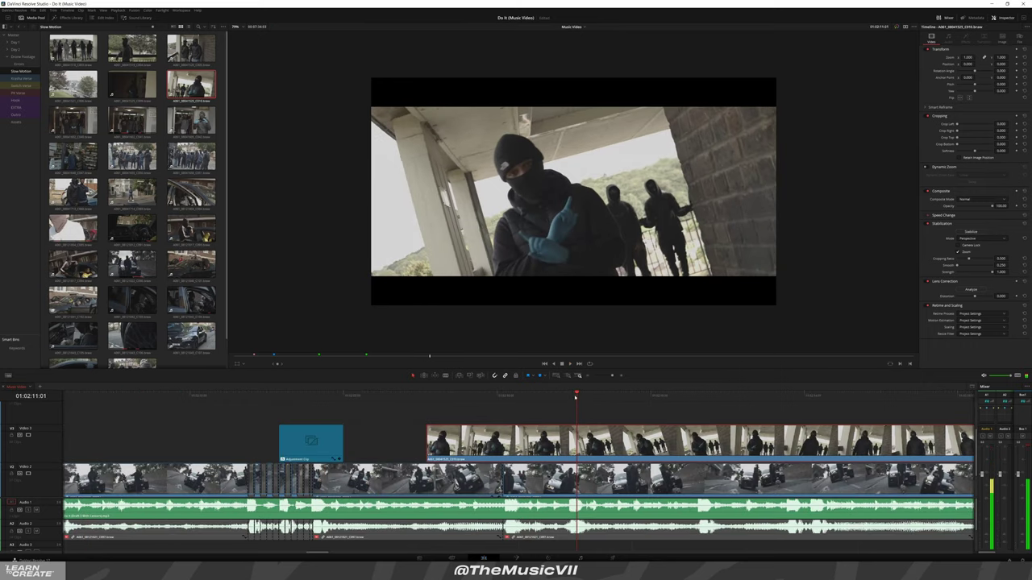
{"action": "left_click_drag", "start_coordinate": [576, 397], "coordinate": [570, 397]}
{"action": "key", "text": "ctrl+b"}
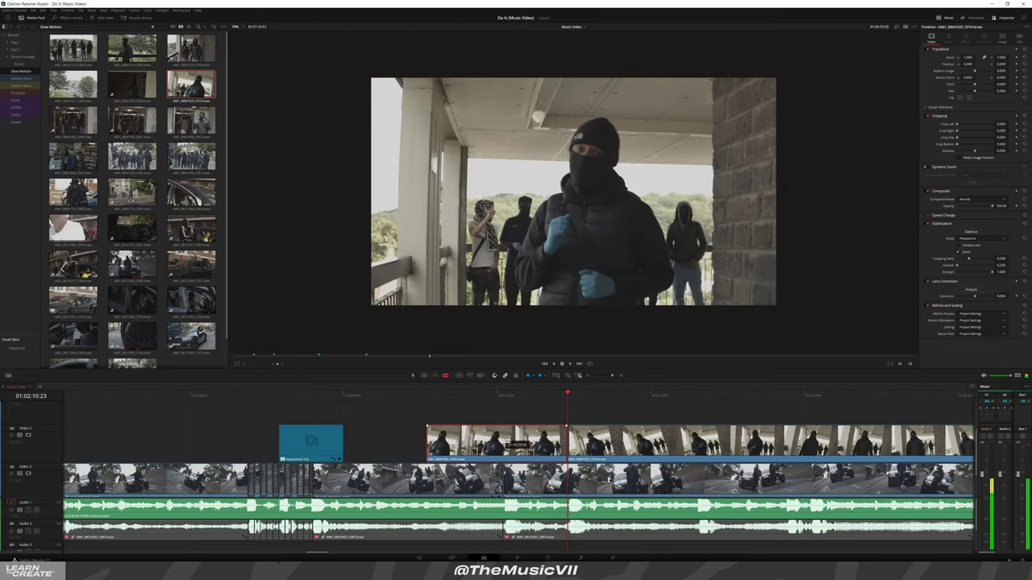
{"action": "left_click", "coordinate": [504, 443]}
{"action": "key", "text": "a"}
{"action": "left_click", "coordinate": [544, 397]}
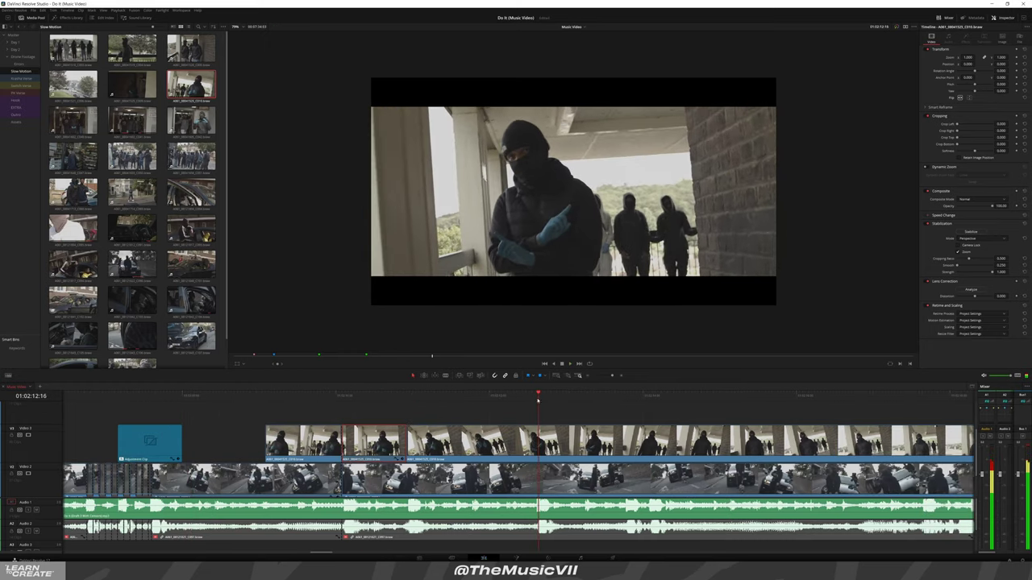
Split the Video 3 clip at the playhead and disable the later piece to reveal the BMW shot
{"action": "key", "text": "ctrl+b"}
{"action": "key", "text": "d"}
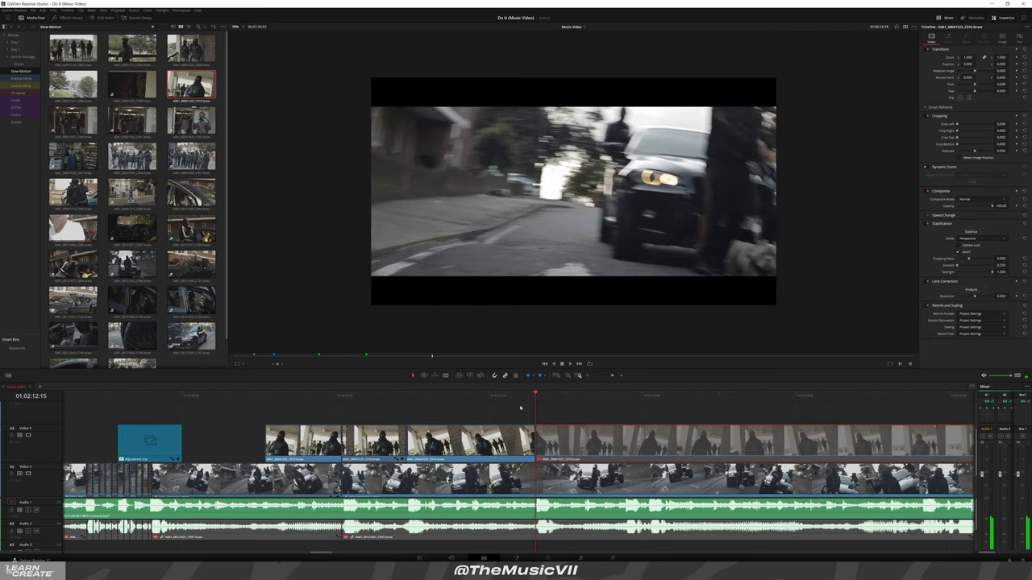
{"action": "key", "text": "d"}
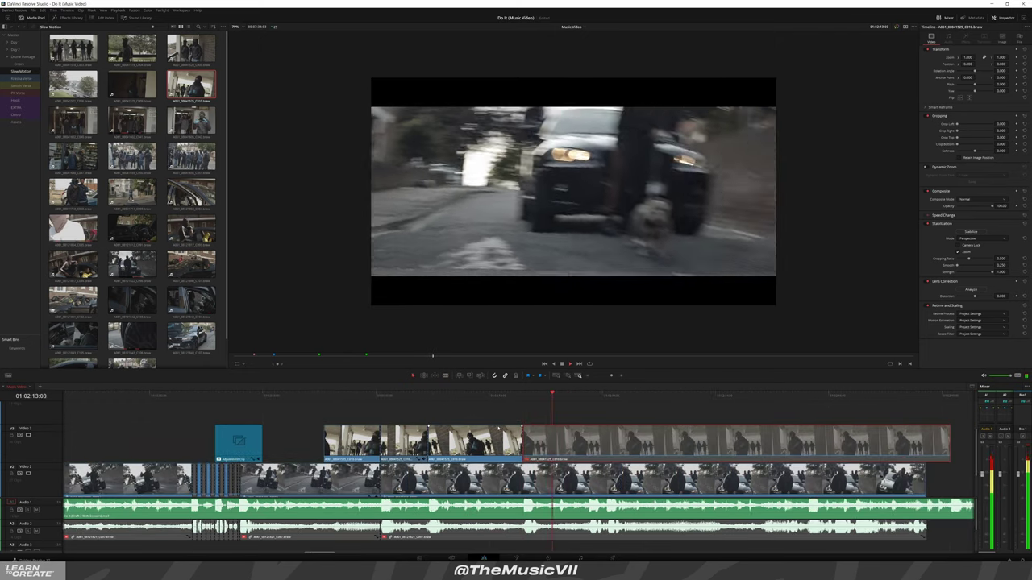
{"action": "scroll", "coordinate": [498, 428], "scroll_direction": "down", "scroll_amount": 1}
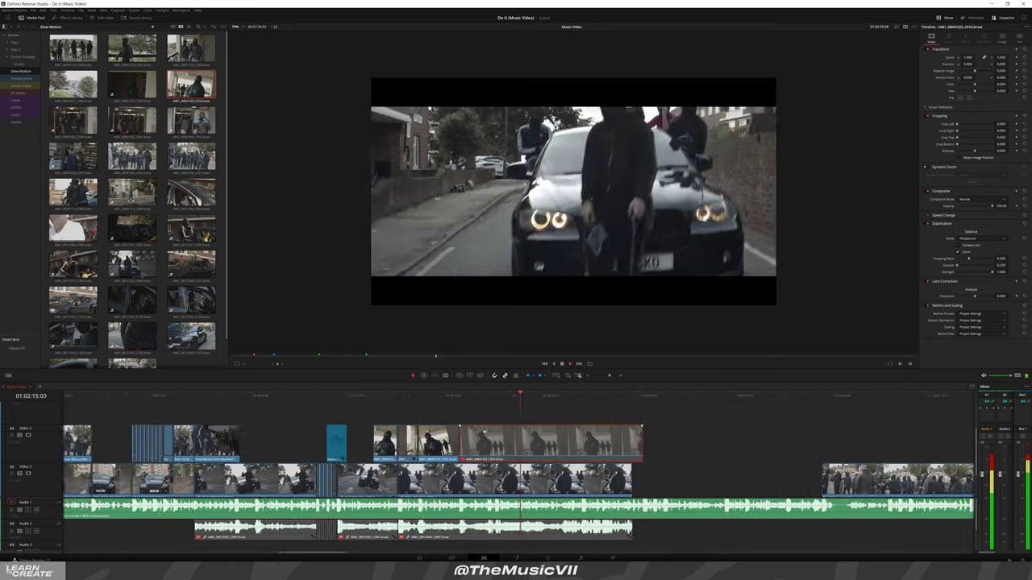
{"action": "scroll", "coordinate": [484, 429], "scroll_direction": "down", "scroll_amount": 1}
{"action": "left_click_drag", "start_coordinate": [461, 396], "coordinate": [379, 399]}
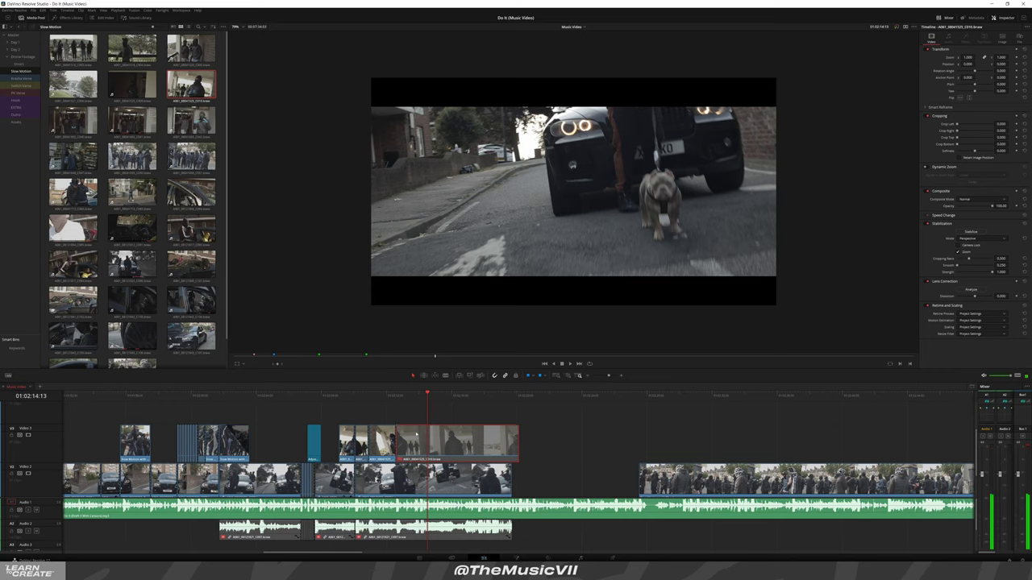
{"action": "scroll", "coordinate": [438, 451], "scroll_direction": "down", "scroll_amount": 2}
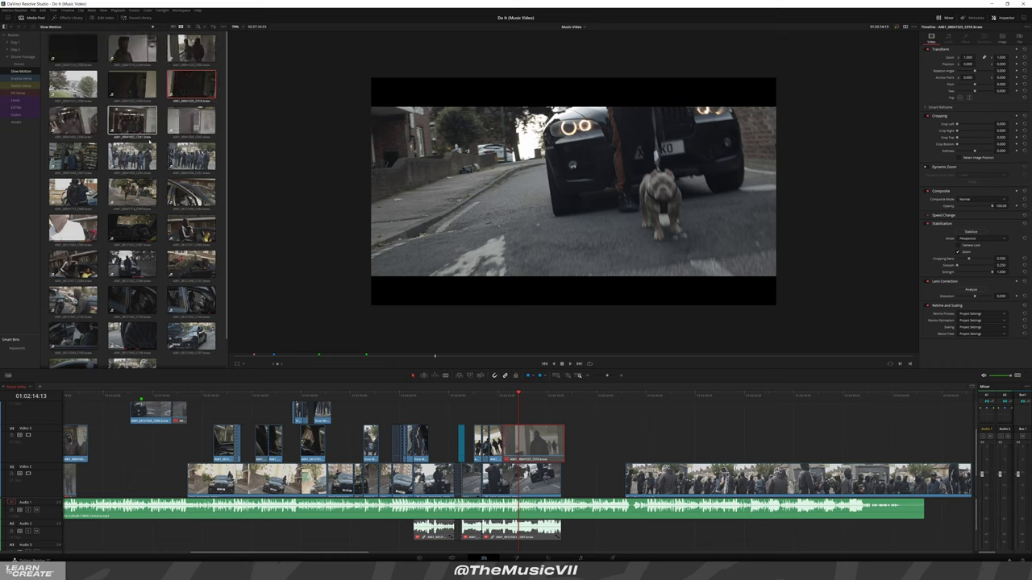
Preview the slow-motion in-car clip from the Media Pool and place it on Video 3
{"action": "scroll", "coordinate": [161, 141], "scroll_direction": "down", "scroll_amount": 2}
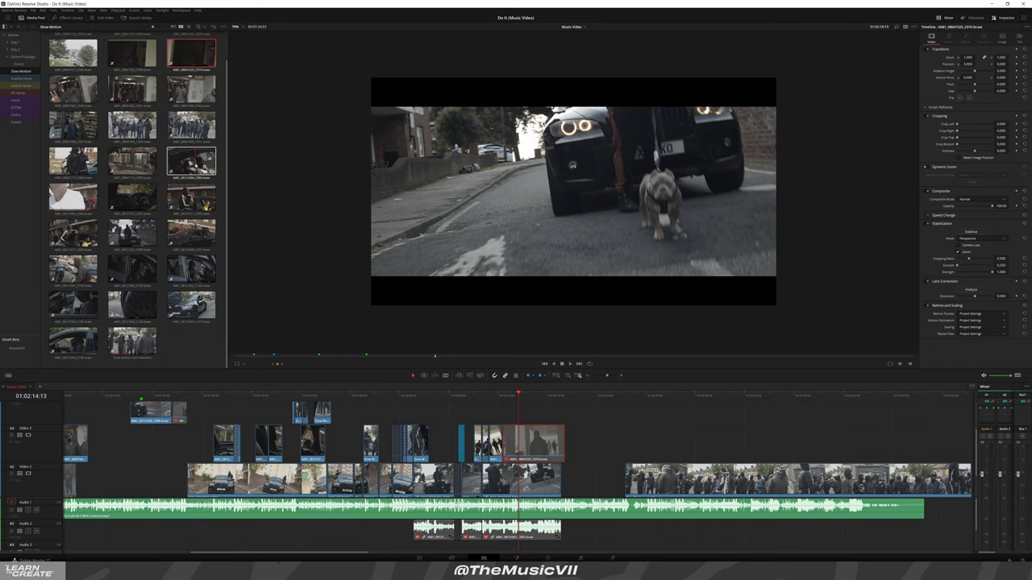
{"action": "left_click", "coordinate": [191, 161]}
{"action": "key", "text": "space"}
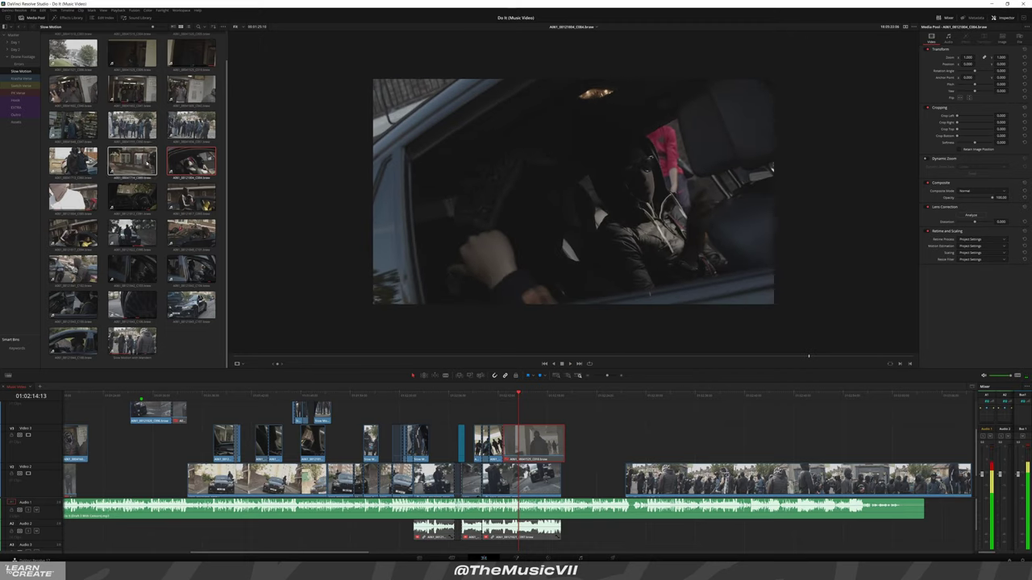
{"action": "scroll", "coordinate": [484, 479], "scroll_direction": "down", "scroll_amount": 5}
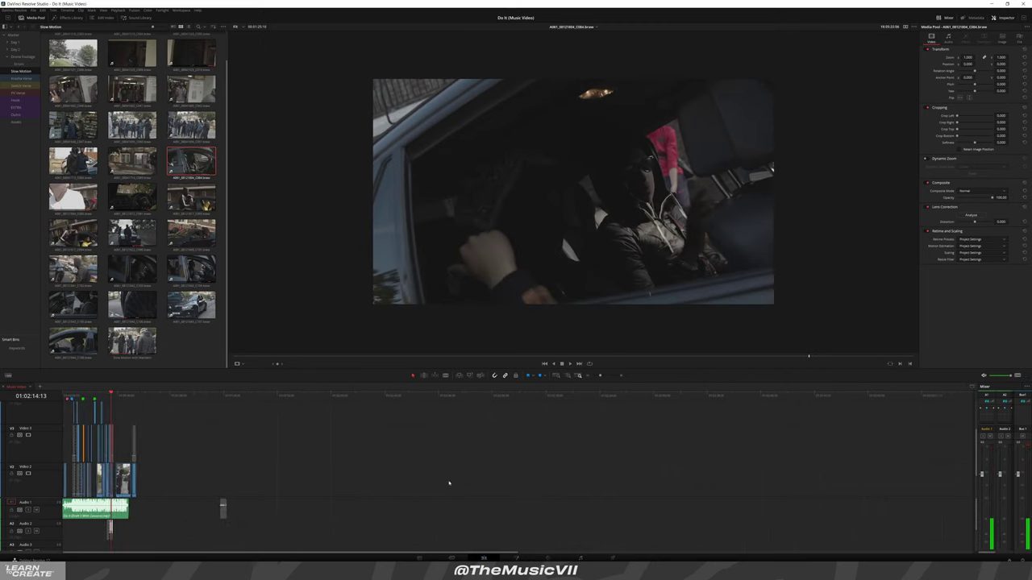
{"action": "scroll", "coordinate": [378, 479], "scroll_direction": "up", "scroll_amount": 4}
{"action": "scroll", "coordinate": [370, 479], "scroll_direction": "up", "scroll_amount": 1}
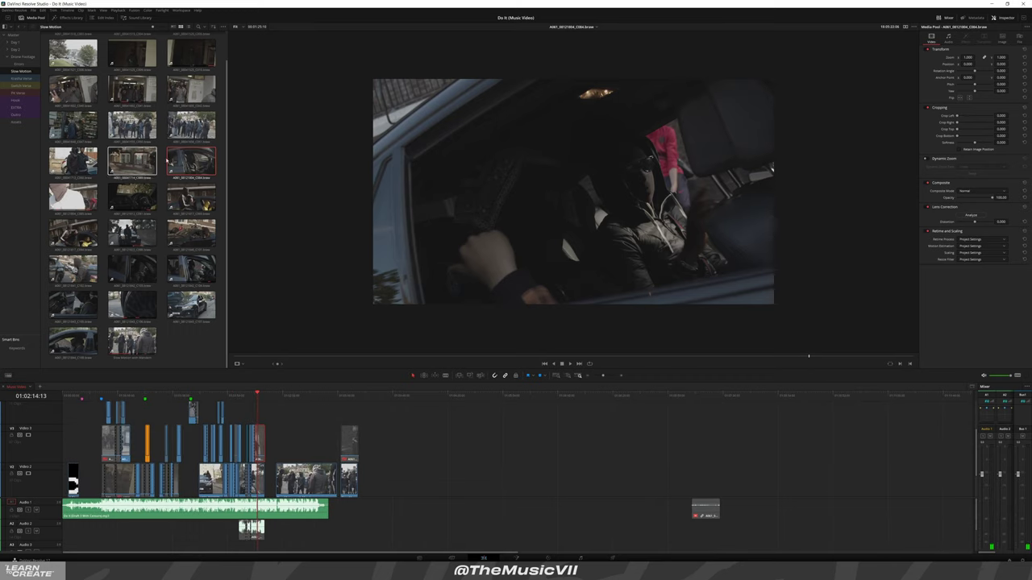
{"action": "left_click_drag", "start_coordinate": [414, 408], "coordinate": [413, 443]}
{"action": "left_click_drag", "start_coordinate": [488, 396], "coordinate": [502, 398]}
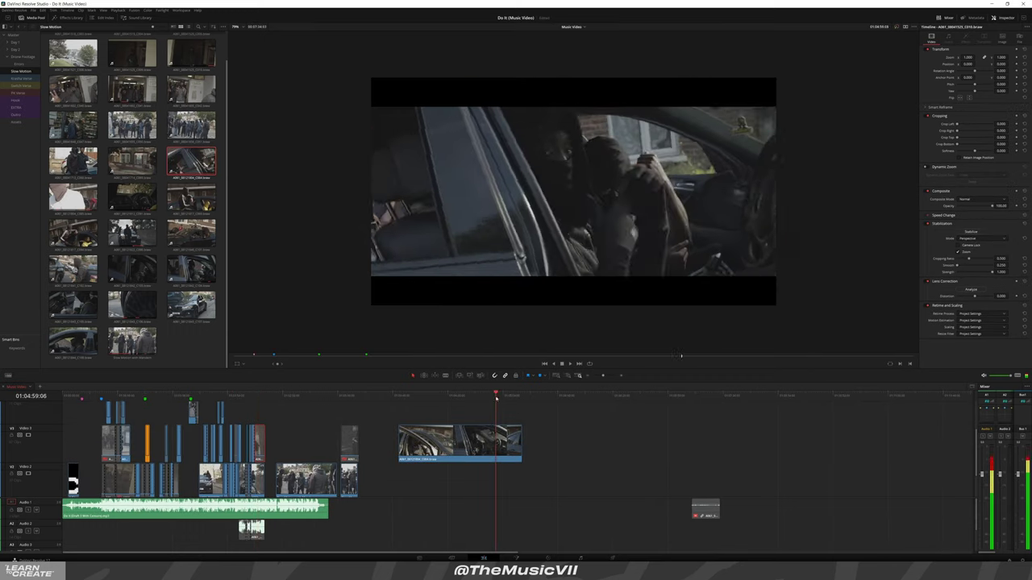
Trim the in-car shot and slide it left to sit right after the balcony pieces
{"action": "left_click", "coordinate": [500, 436]}
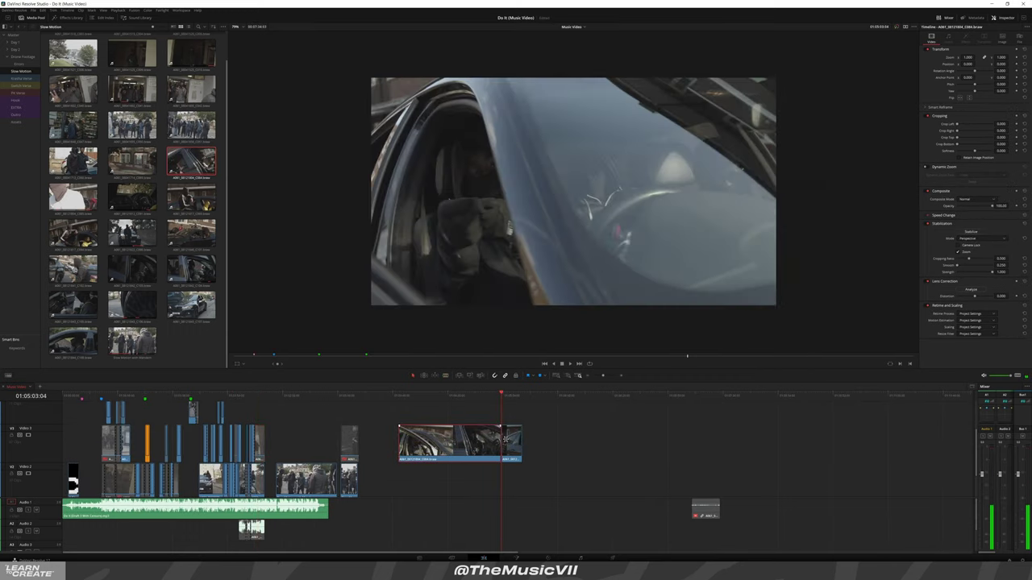
{"action": "key", "text": "shift+bracketleft"}
{"action": "left_click_drag", "start_coordinate": [504, 442], "coordinate": [297, 442]}
{"action": "left_click", "coordinate": [255, 396]}
{"action": "key", "text": "ctrl+equal"}
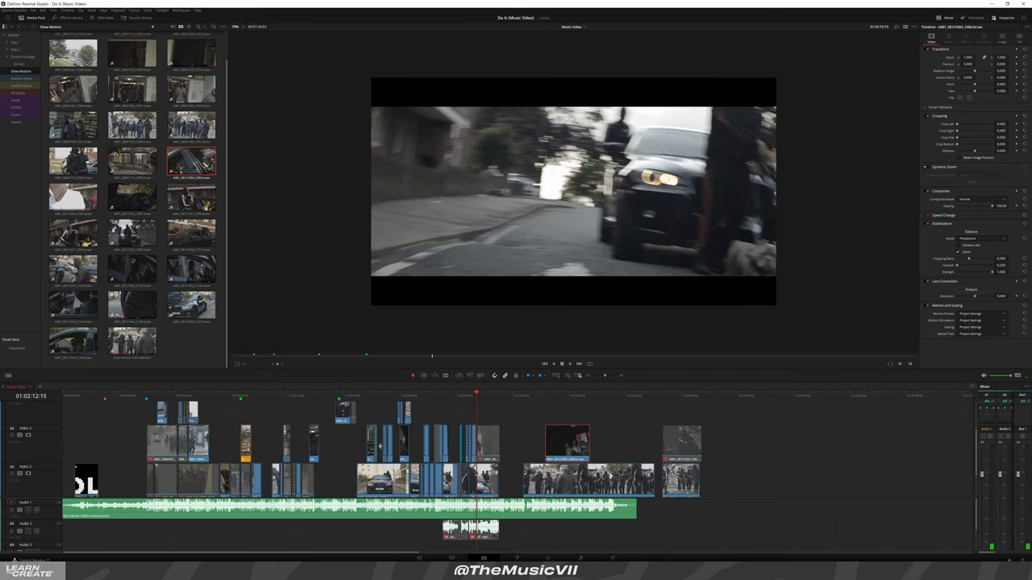
{"action": "key", "text": "ctrl+equal"}
{"action": "key", "text": "space"}
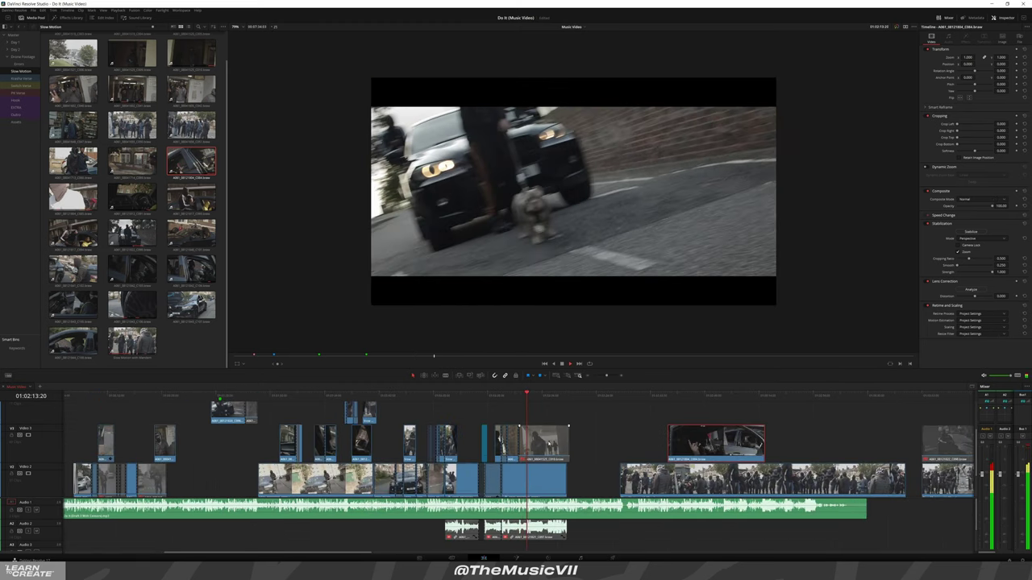
{"action": "key", "text": "Delete"}
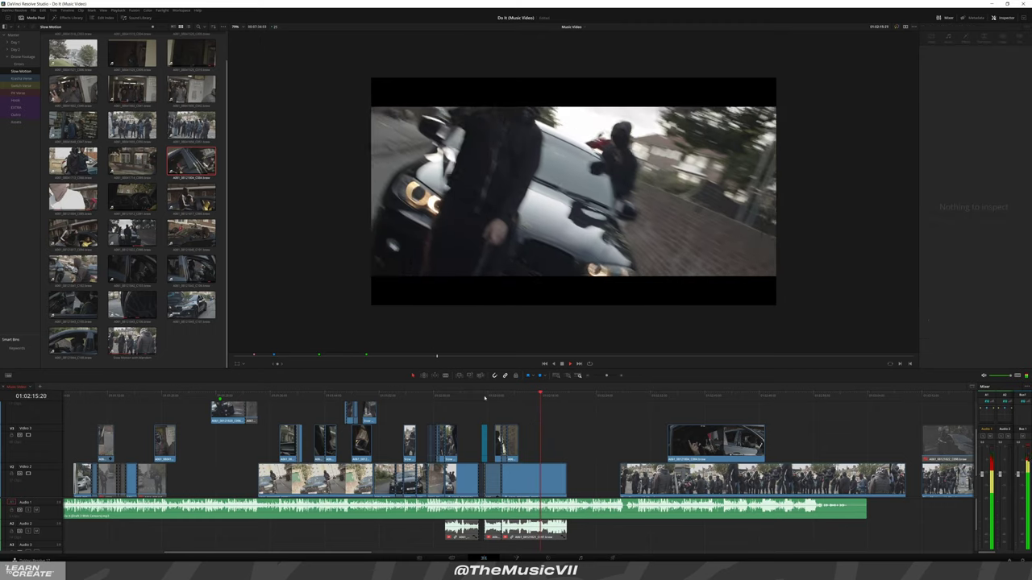
{"action": "left_click_drag", "start_coordinate": [676, 443], "coordinate": [539, 443]}
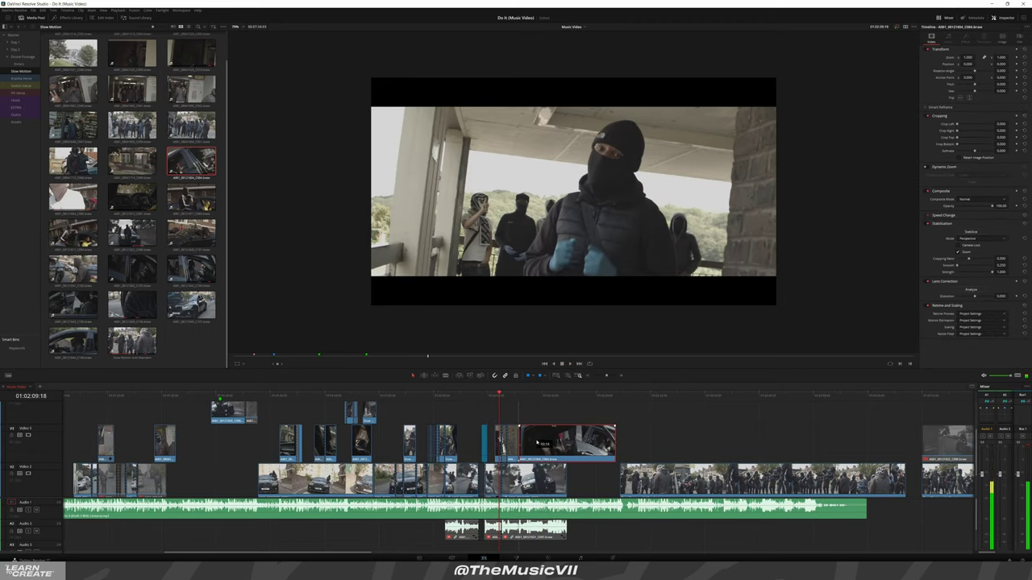
{"action": "scroll", "coordinate": [538, 443], "scroll_direction": "up", "scroll_amount": 3}
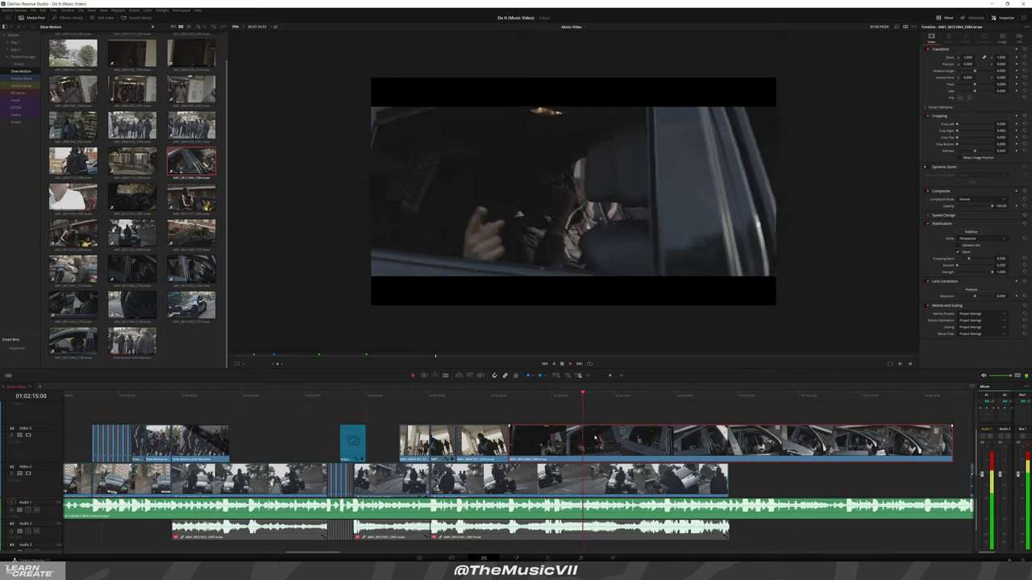
Cut the in-car shot on the beat and delete the remainder after it
{"action": "key", "text": "ctrl+b"}
{"action": "left_click", "coordinate": [595, 440]}
{"action": "key", "text": "Delete"}
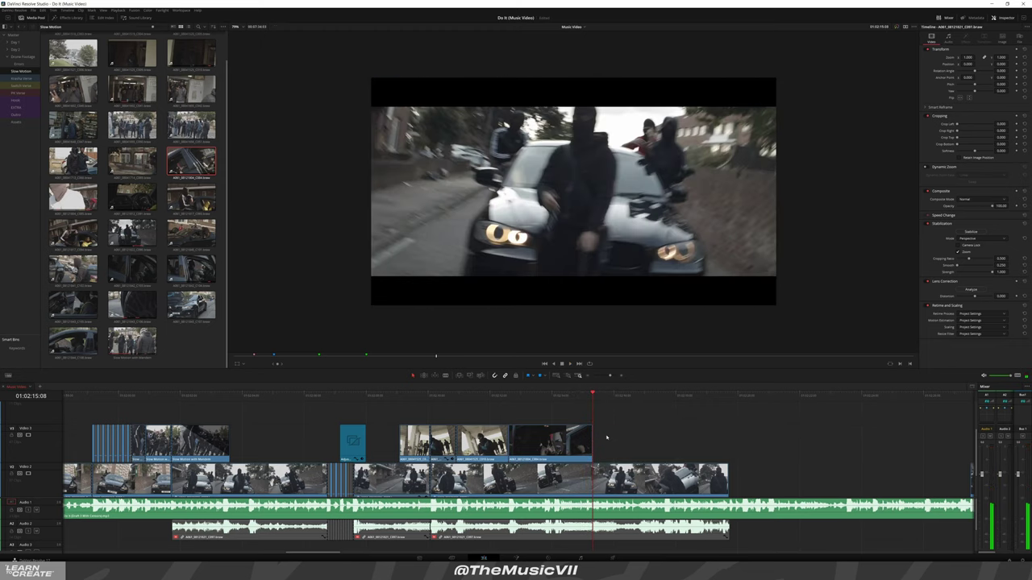
Move the selected clips up onto a new Video 4 track and zoom out
{"action": "key", "text": "alt+Up"}
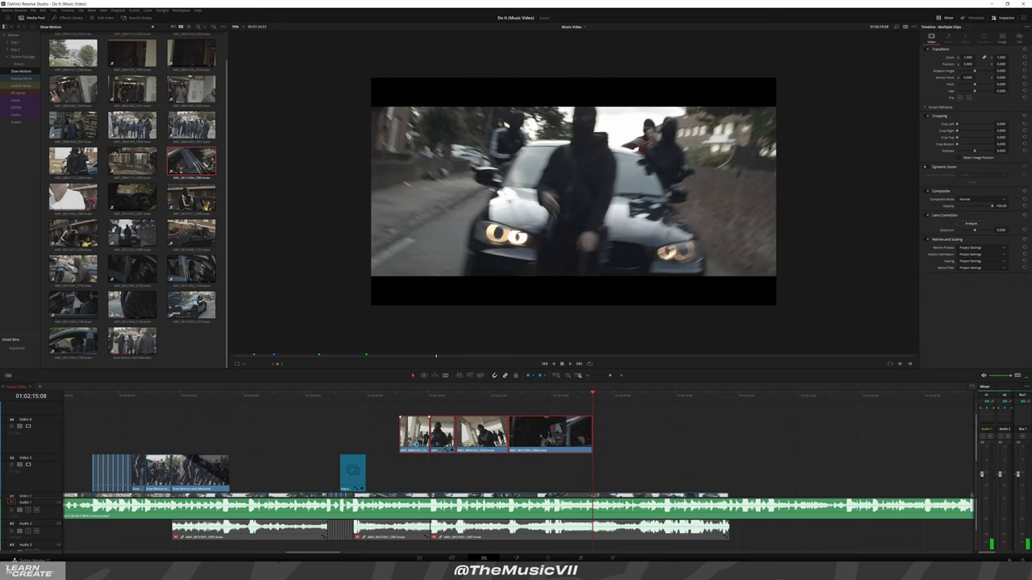
{"action": "left_click", "coordinate": [592, 419]}
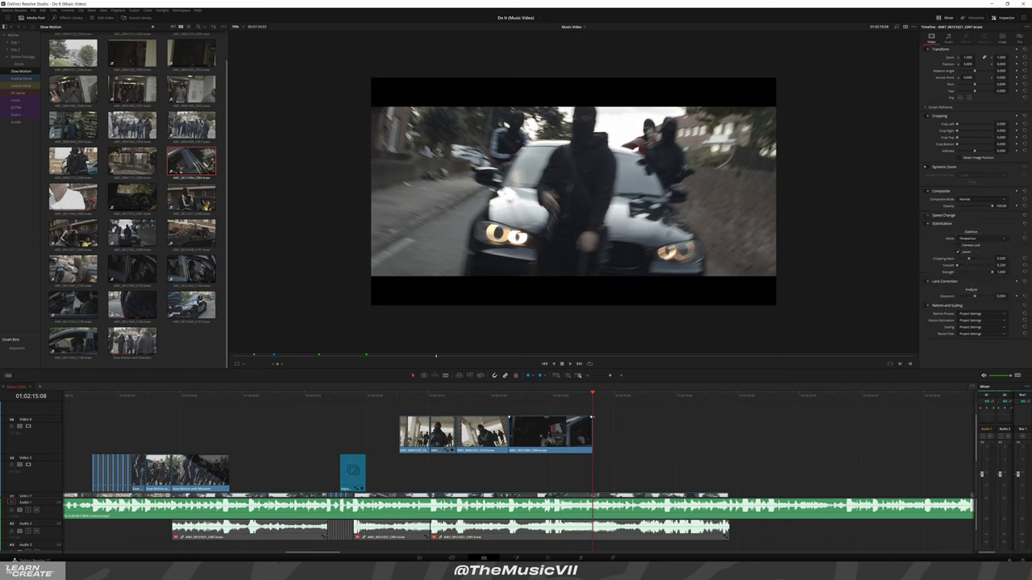
{"action": "key", "text": "shift+z"}
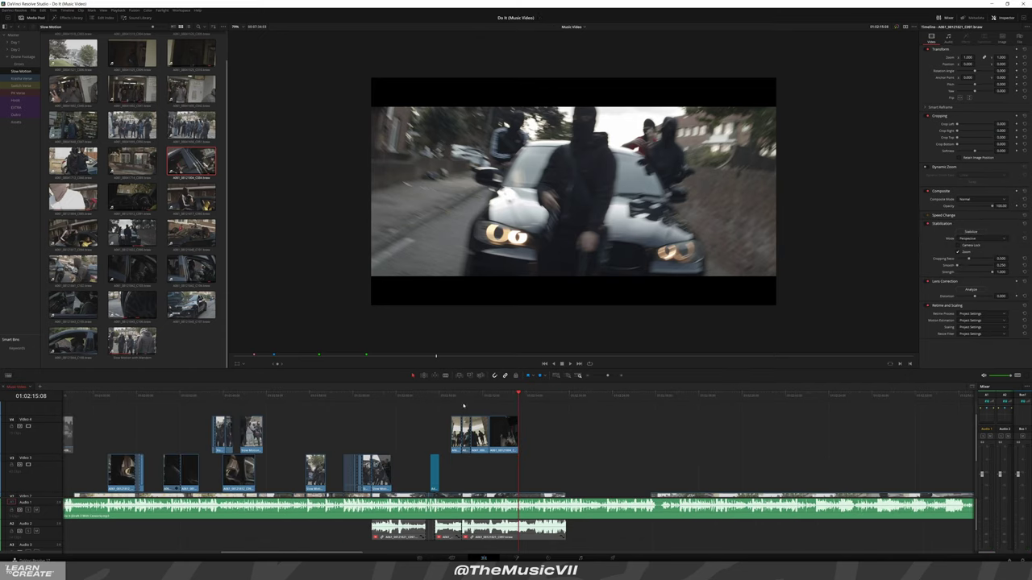
{"action": "scroll", "coordinate": [538, 457], "scroll_direction": "down", "scroll_amount": 2}
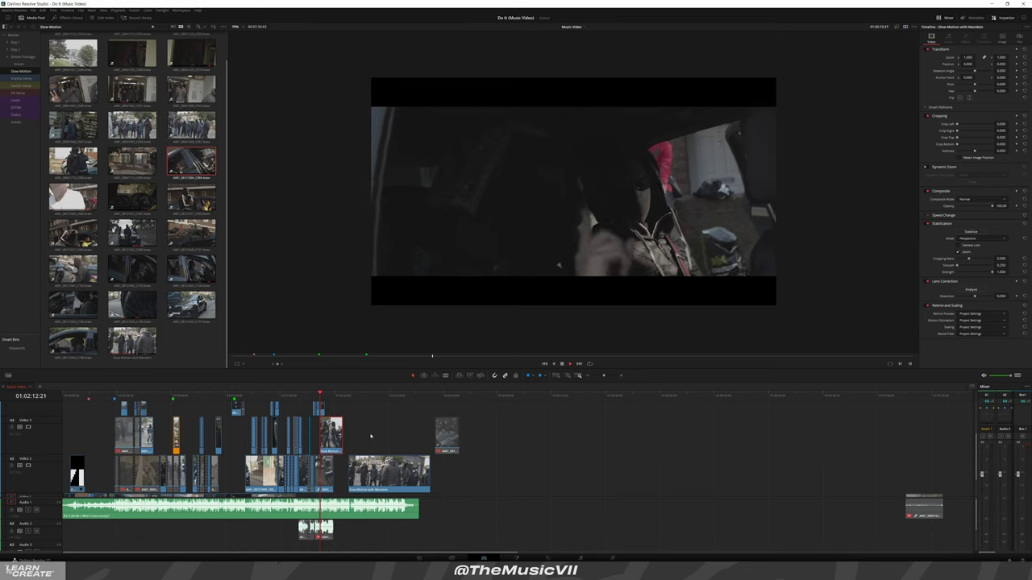
Blade the Video 3 crowd clip at the playhead and delete its tail
{"action": "key", "text": "ctrl+equal"}
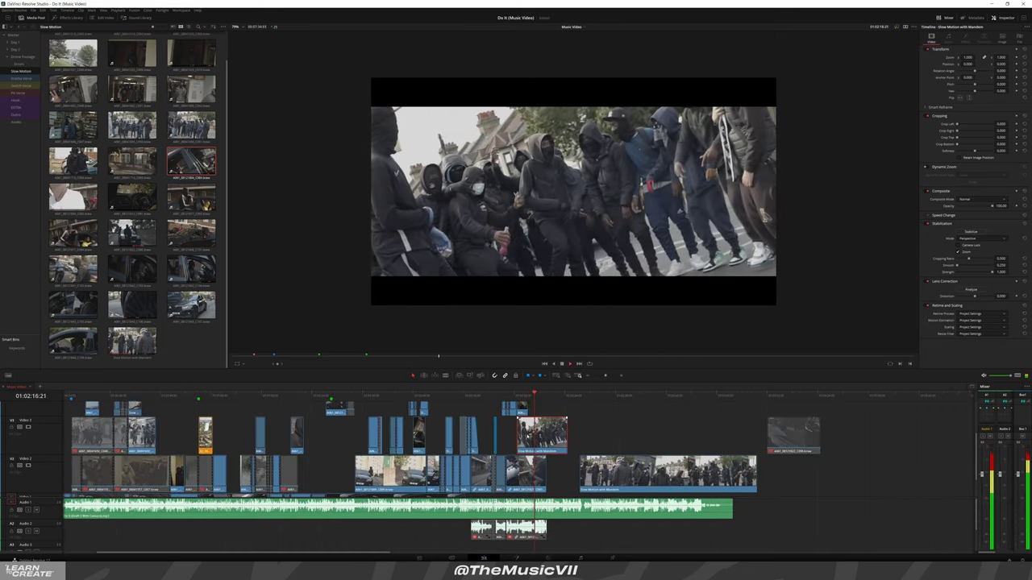
{"action": "key", "text": "ctrl+equal"}
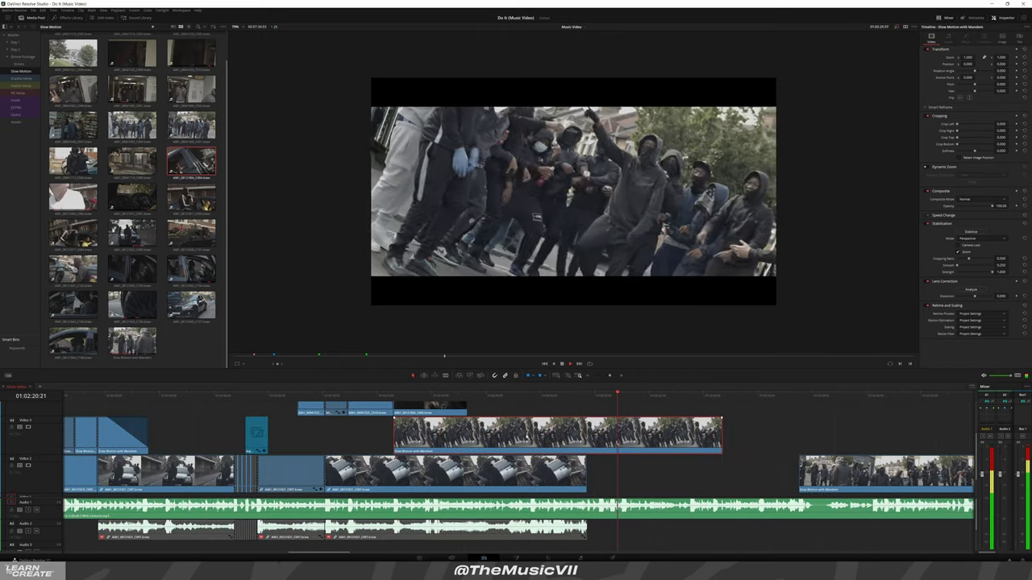
{"action": "key", "text": "ctrl+equal"}
{"action": "key", "text": "ctrl+equal"}
{"action": "key", "text": "ctrl+equal"}
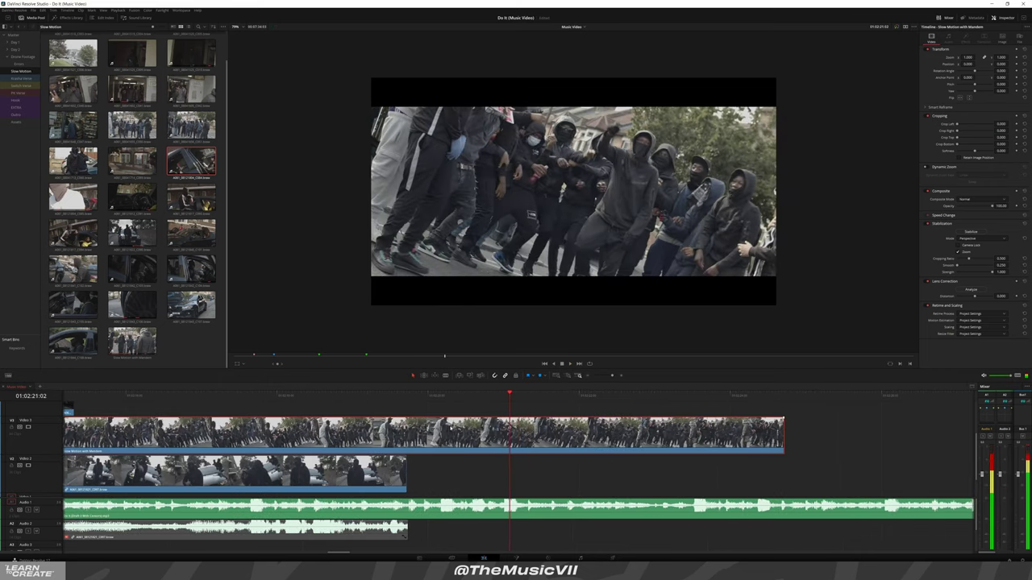
{"action": "key", "text": "ctrl+b"}
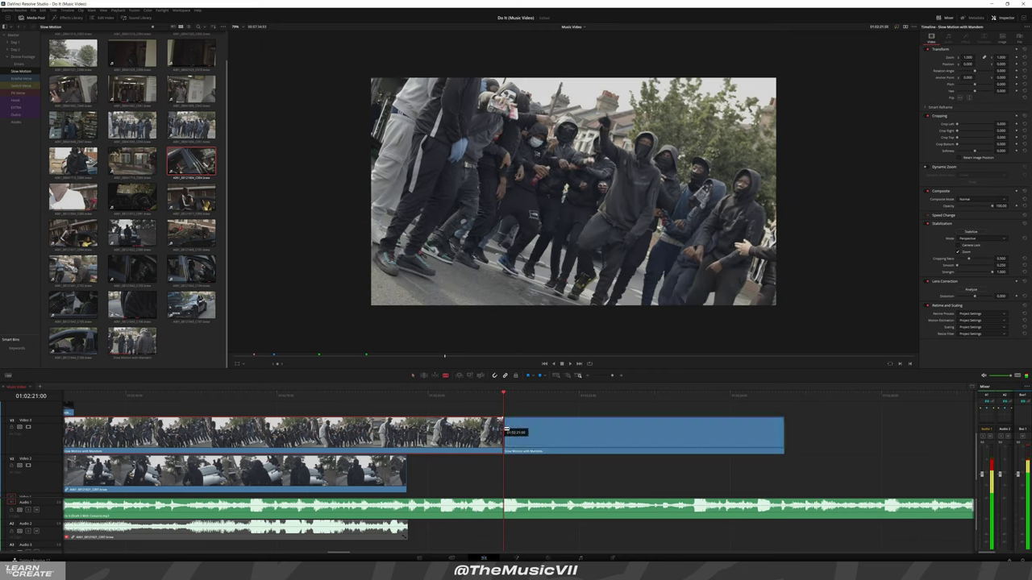
{"action": "key", "text": "Delete"}
Cut the crowd clip at two further beats with the Blade tool
{"action": "left_click", "coordinate": [428, 398]}
{"action": "key", "text": "ctrl+equal"}
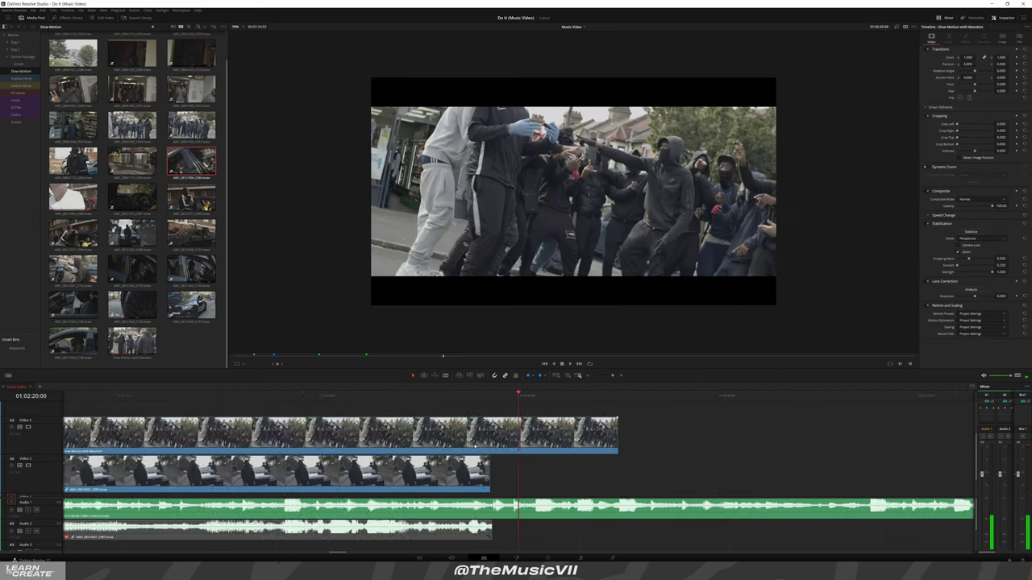
{"action": "key", "text": "ctrl+equal"}
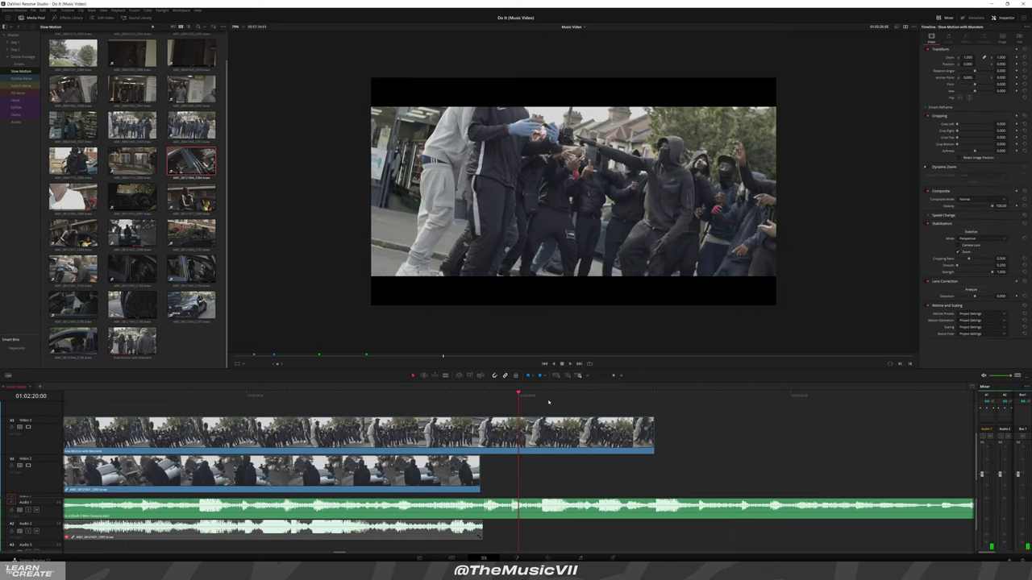
{"action": "left_click_drag", "start_coordinate": [548, 401], "coordinate": [554, 408]}
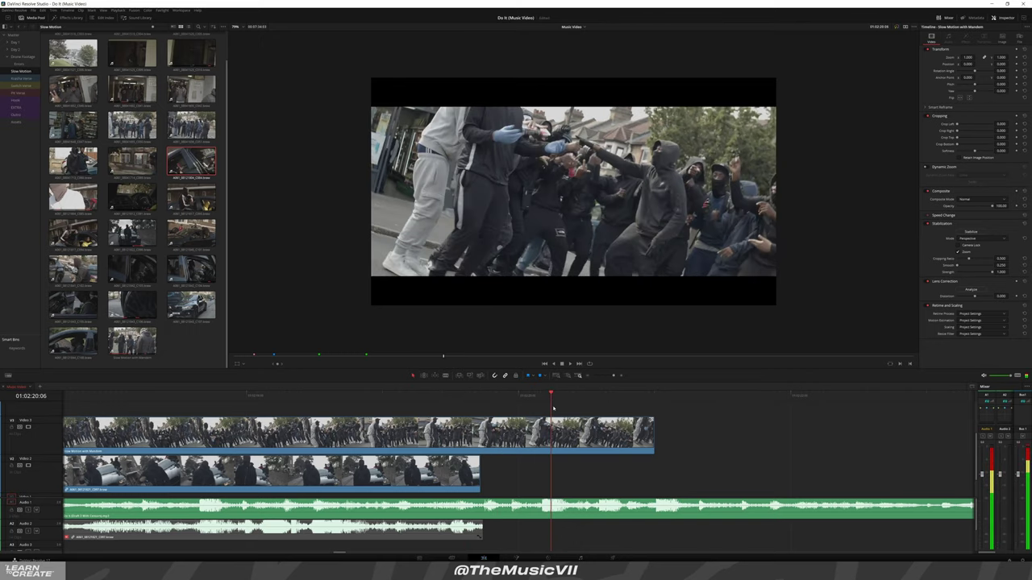
{"action": "key", "text": "space"}
{"action": "key", "text": "b"}
{"action": "left_click", "coordinate": [540, 432]}
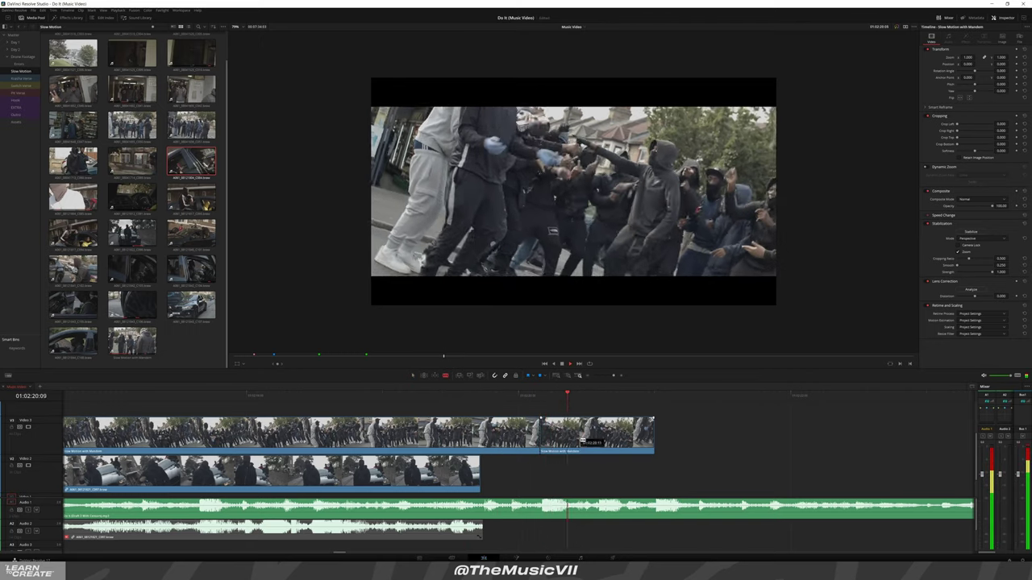
{"action": "left_click", "coordinate": [596, 433]}
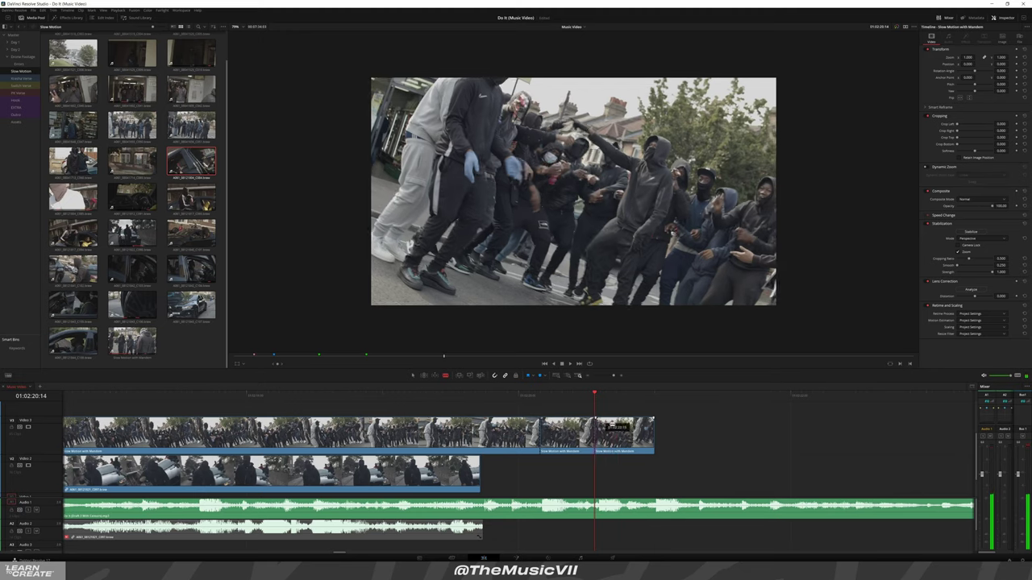
{"action": "key", "text": "a"}
Flip one crowd piece horizontally in the Inspector and play it back
{"action": "left_click", "coordinate": [572, 397]}
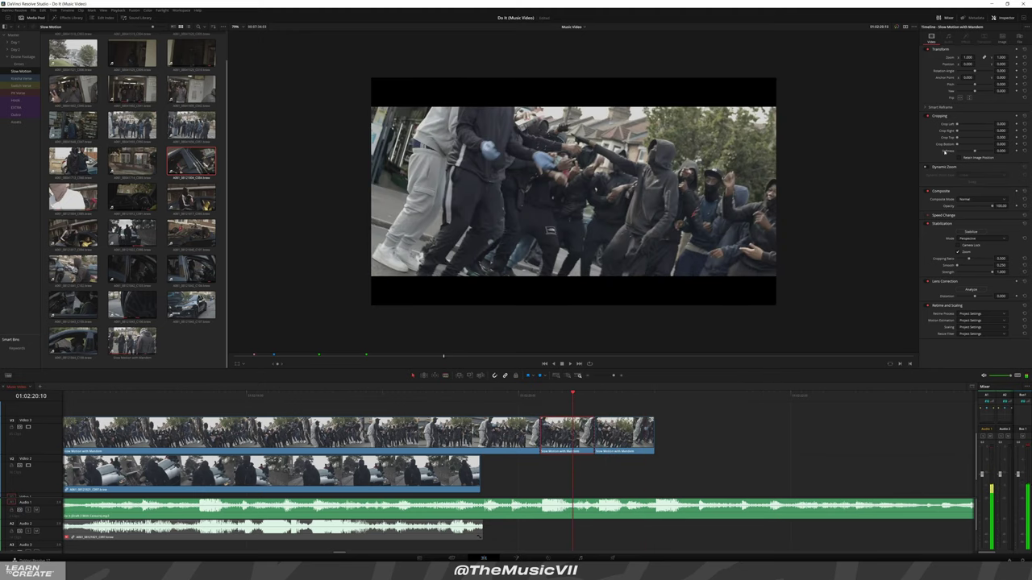
{"action": "left_click", "coordinate": [959, 97]}
{"action": "key", "text": "space"}
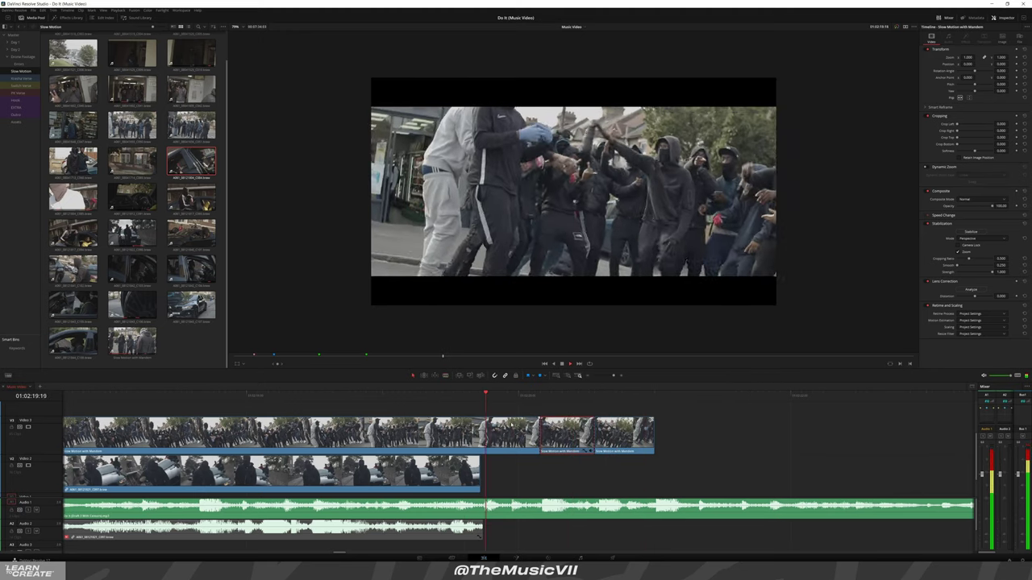
{"action": "key", "text": "ctrl+minus"}
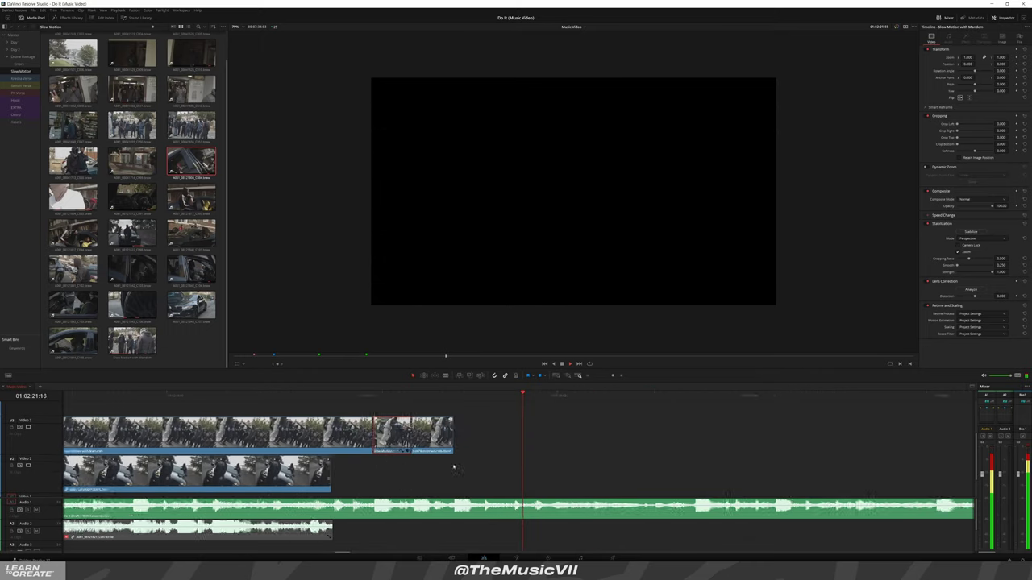
{"action": "key", "text": "ctrl+minus"}
{"action": "key", "text": "ctrl+minus"}
{"action": "key", "text": "ctrl+minus"}
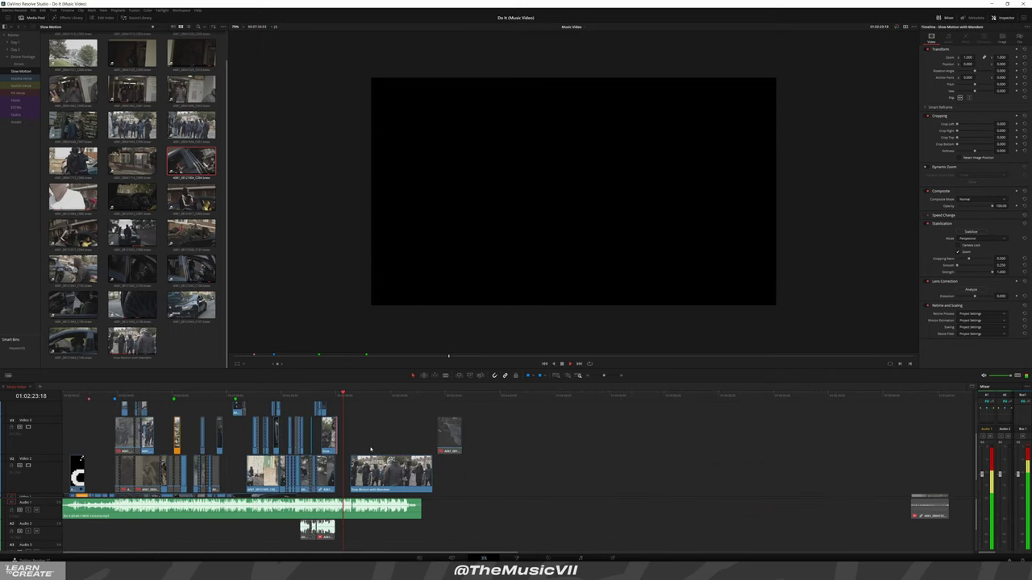
Shift the Mandem clip right, pull the short Video 3 clip earlier, and extend the car clip's start
{"action": "left_click_drag", "start_coordinate": [579, 488], "coordinate": [739, 487]}
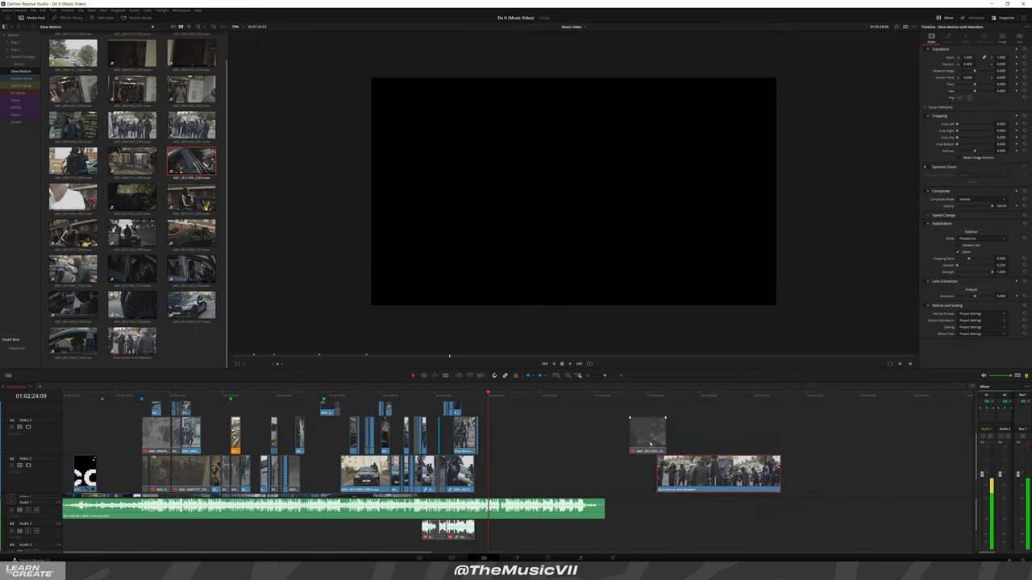
{"action": "left_click_drag", "start_coordinate": [648, 436], "coordinate": [534, 455]}
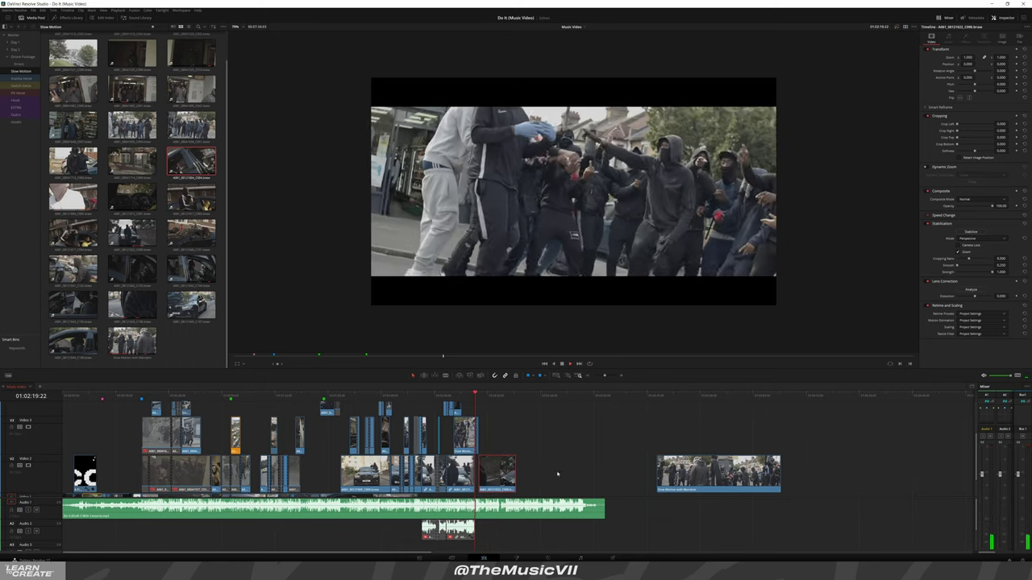
{"action": "key", "text": "ctrl+equal"}
{"action": "key", "text": "ctrl+equal"}
{"action": "key", "text": "ctrl+equal"}
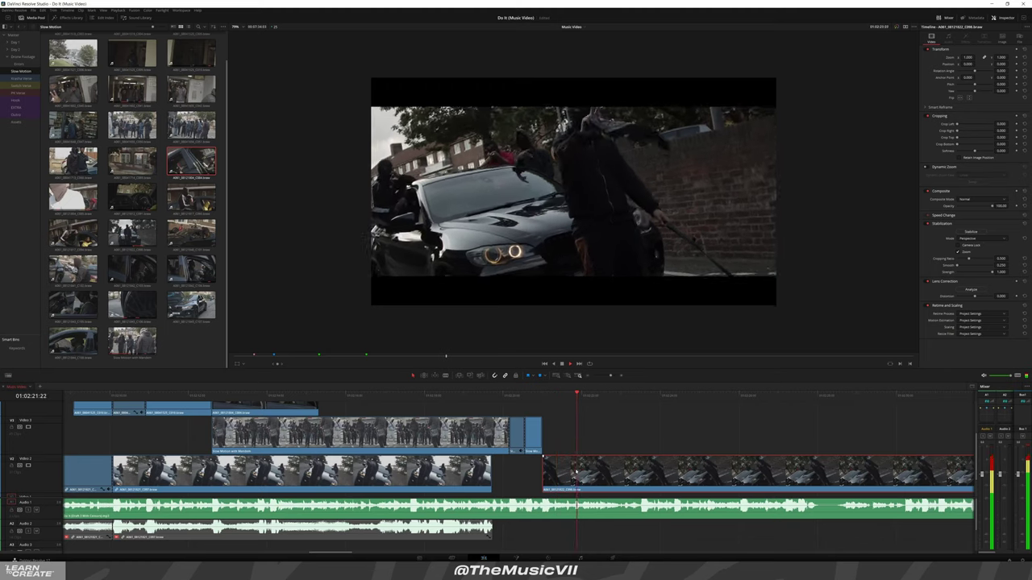
{"action": "left_click_drag", "start_coordinate": [575, 484], "coordinate": [597, 480]}
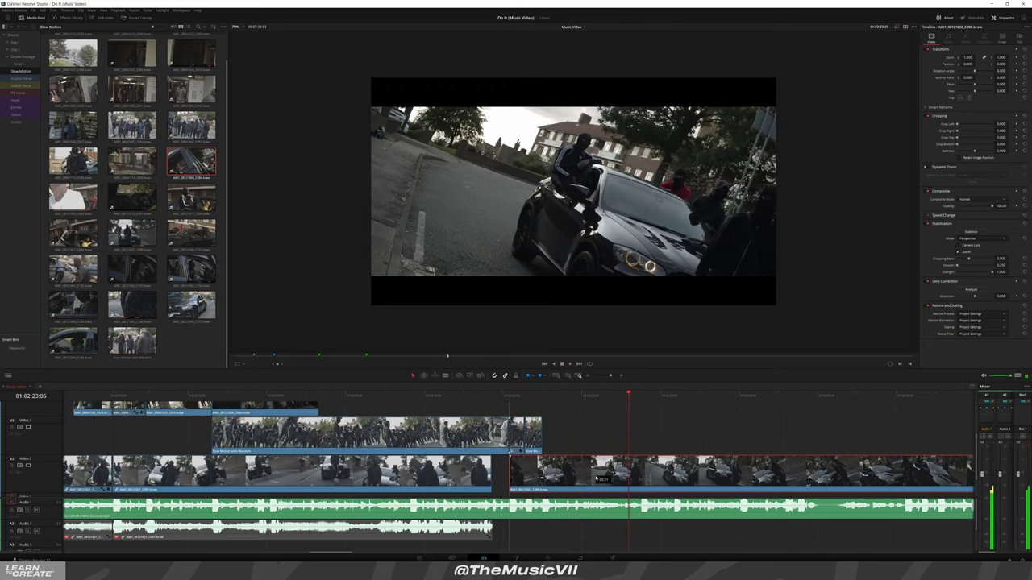
{"action": "left_click", "coordinate": [516, 395]}
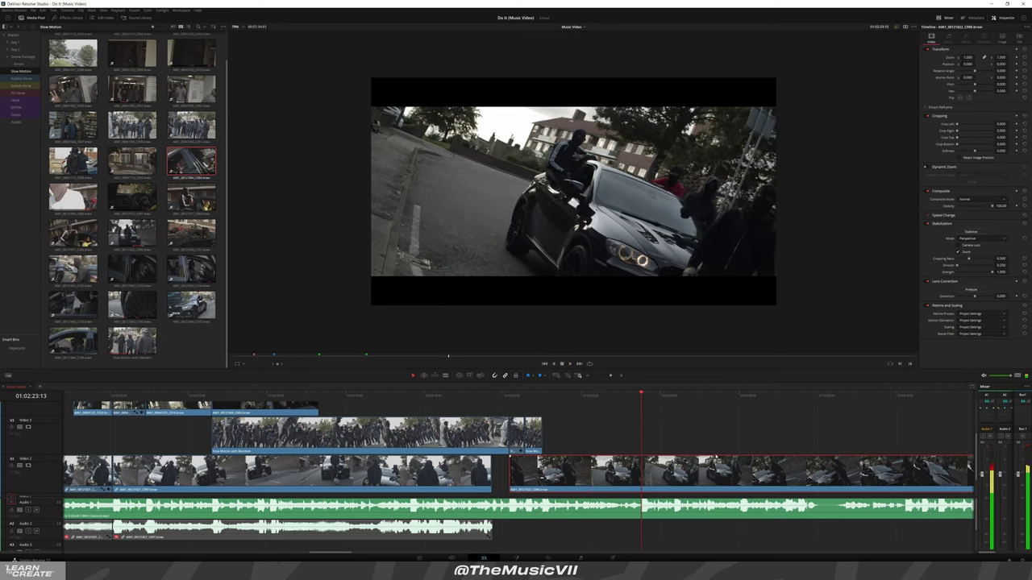
Blade the Video 2 car clip at two beats
{"action": "key", "text": "ctrl+b"}
{"action": "key", "text": "b"}
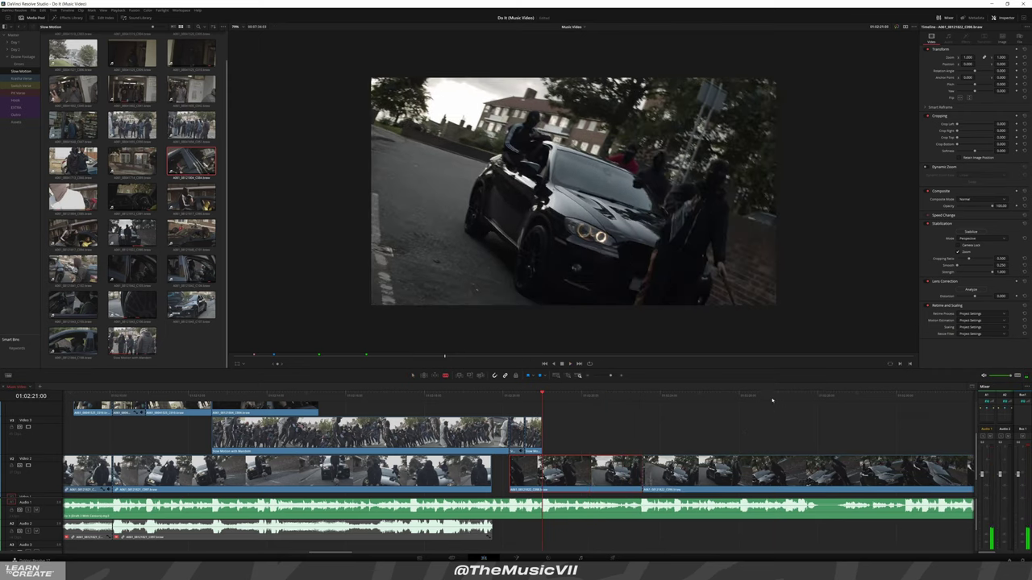
{"action": "scroll", "coordinate": [634, 438], "scroll_direction": "down", "scroll_amount": 2}
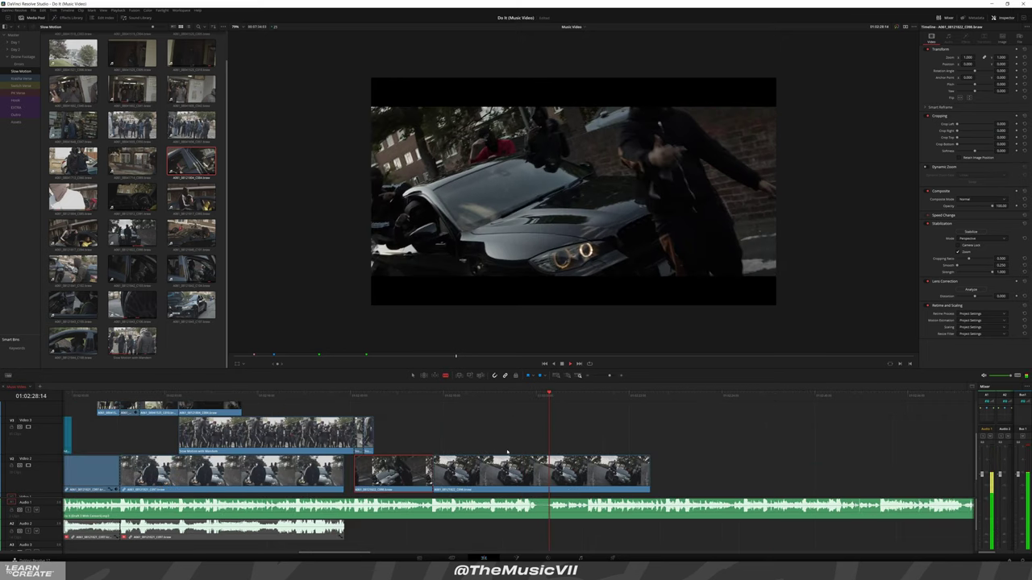
{"action": "left_click", "coordinate": [555, 470]}
{"action": "key", "text": "a"}
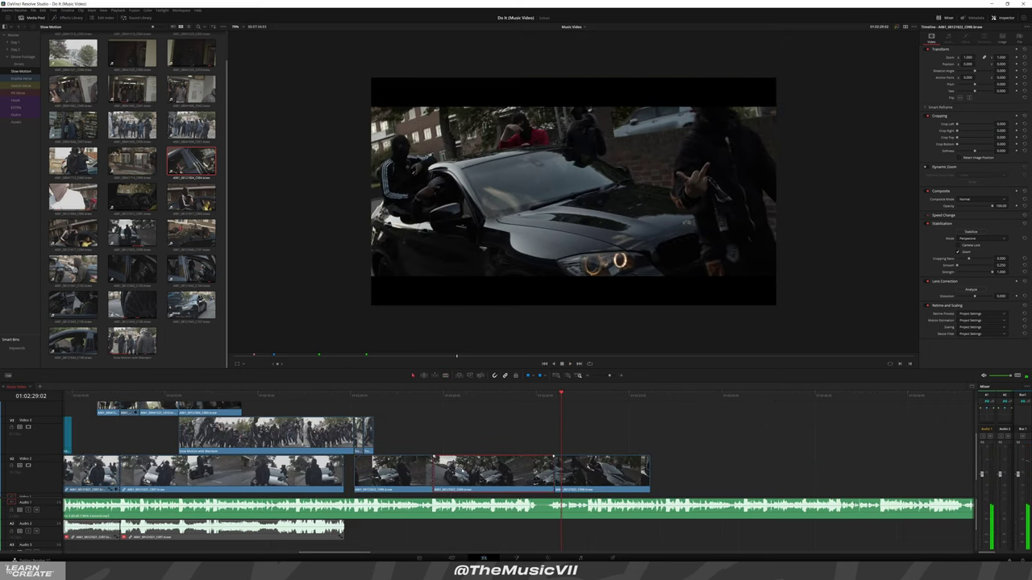
{"action": "left_click", "coordinate": [482, 455]}
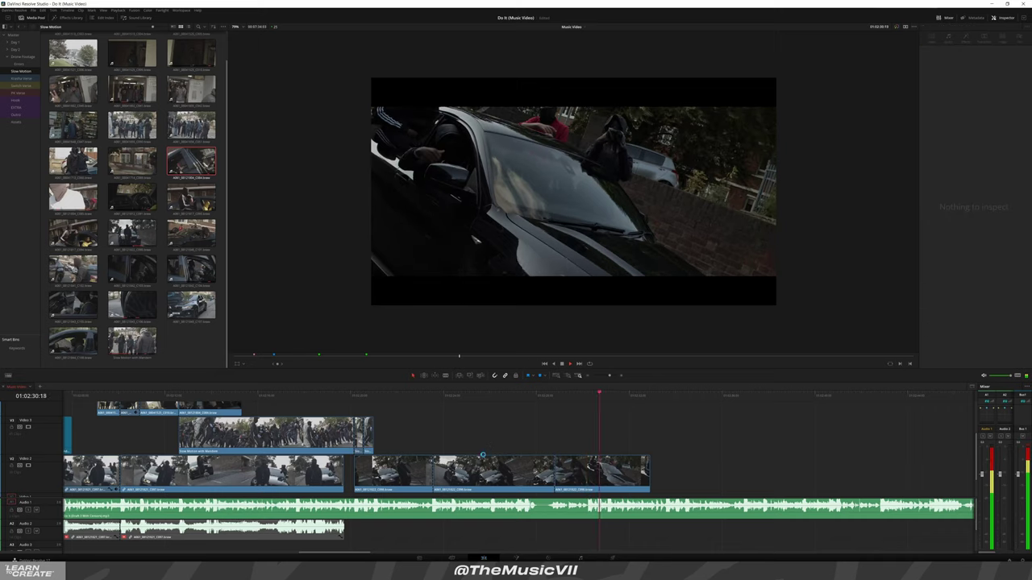
Delete the unwanted car piece, slide the remainder left, and review from 01:02:21:00
{"action": "left_click", "coordinate": [435, 461]}
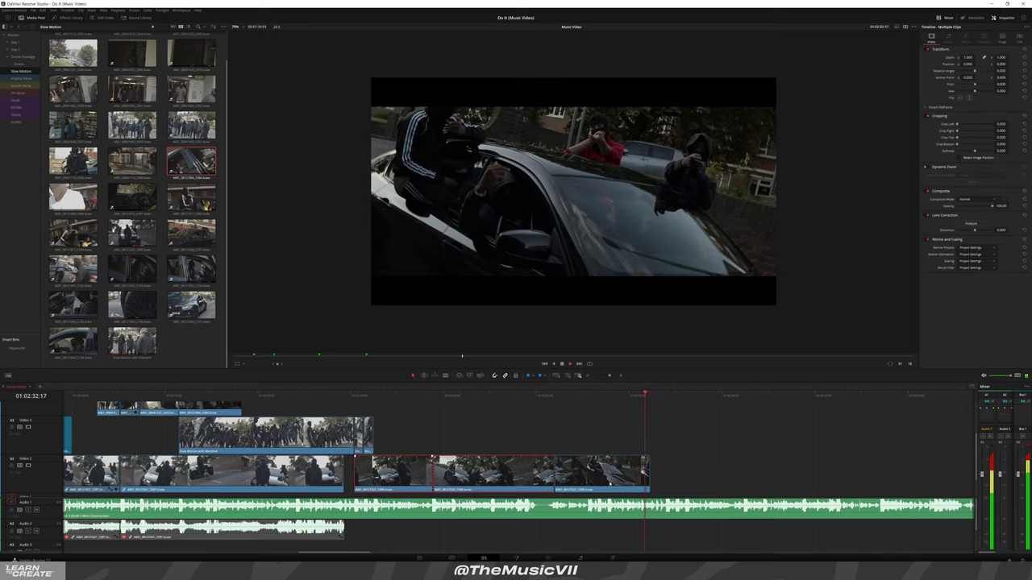
{"action": "key", "text": "BackSpace"}
{"action": "left_click_drag", "start_coordinate": [594, 481], "coordinate": [413, 481]}
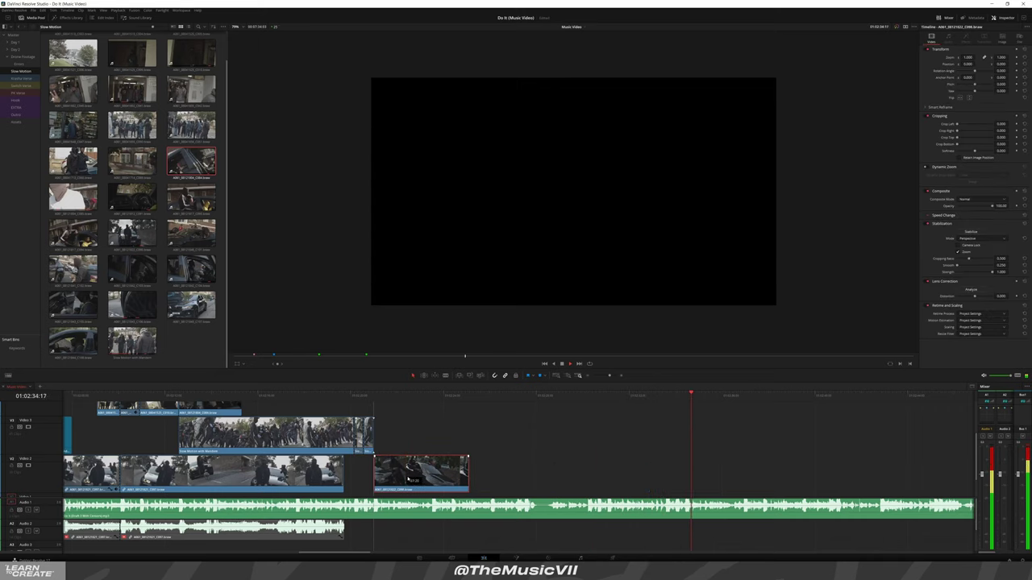
{"action": "scroll", "coordinate": [412, 481], "scroll_direction": "down", "scroll_amount": 4}
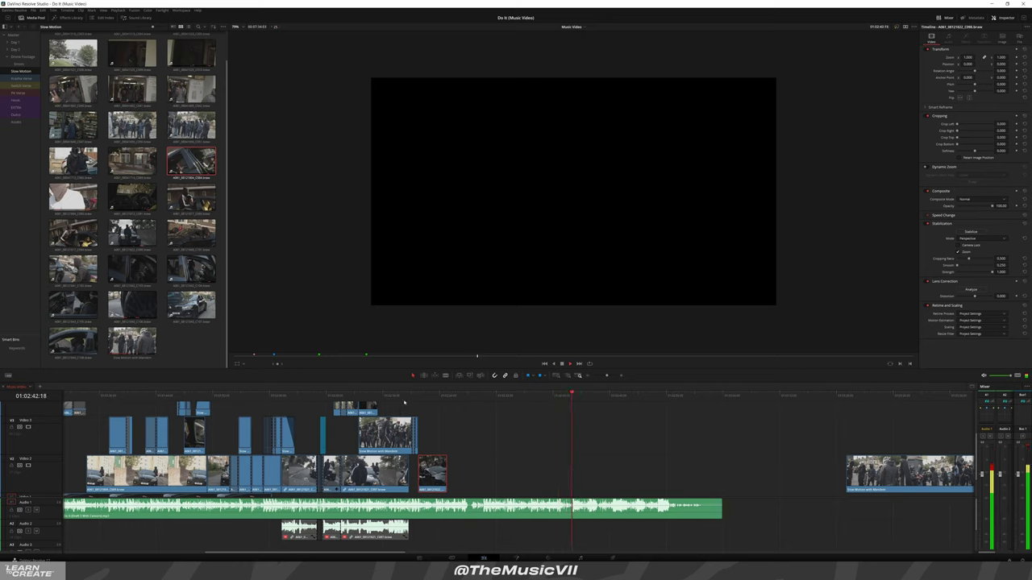
{"action": "left_click", "coordinate": [417, 396]}
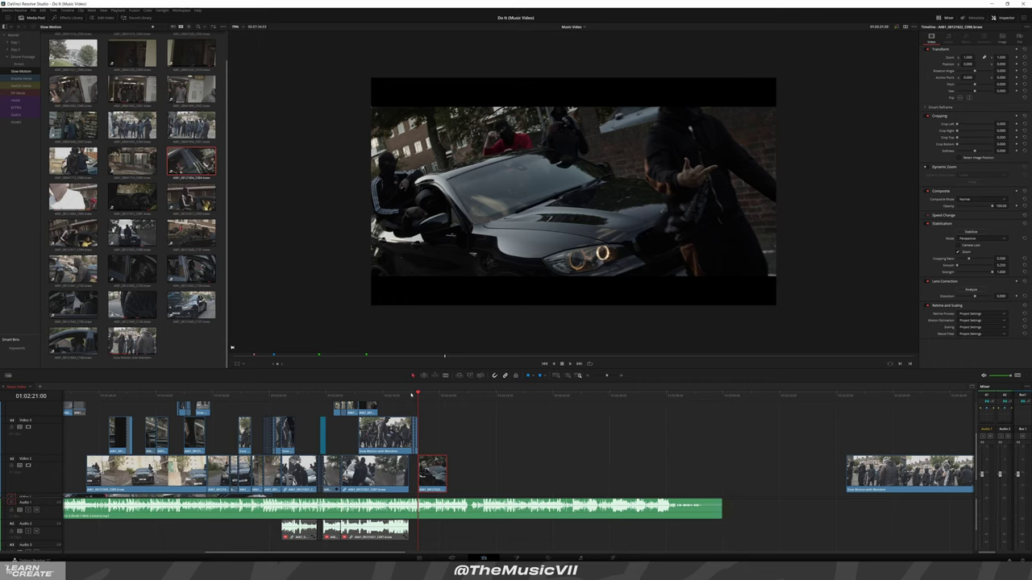
{"action": "left_click", "coordinate": [499, 457]}
{"action": "key", "text": "space"}
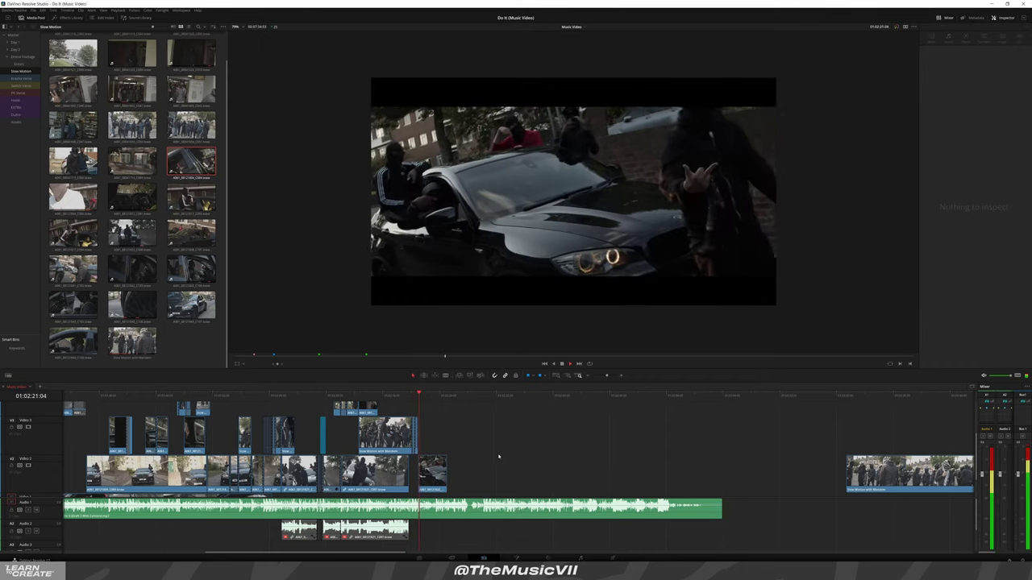
{"action": "left_click", "coordinate": [400, 396]}
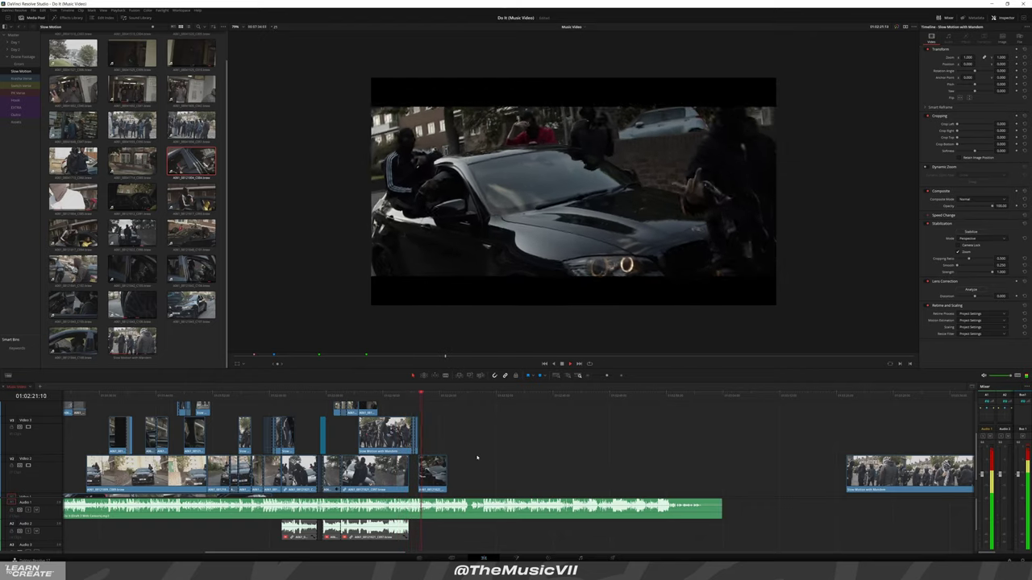
Split the car clip at the playhead and move the second piece up to Video 3
{"action": "key", "text": "ctrl+equal"}
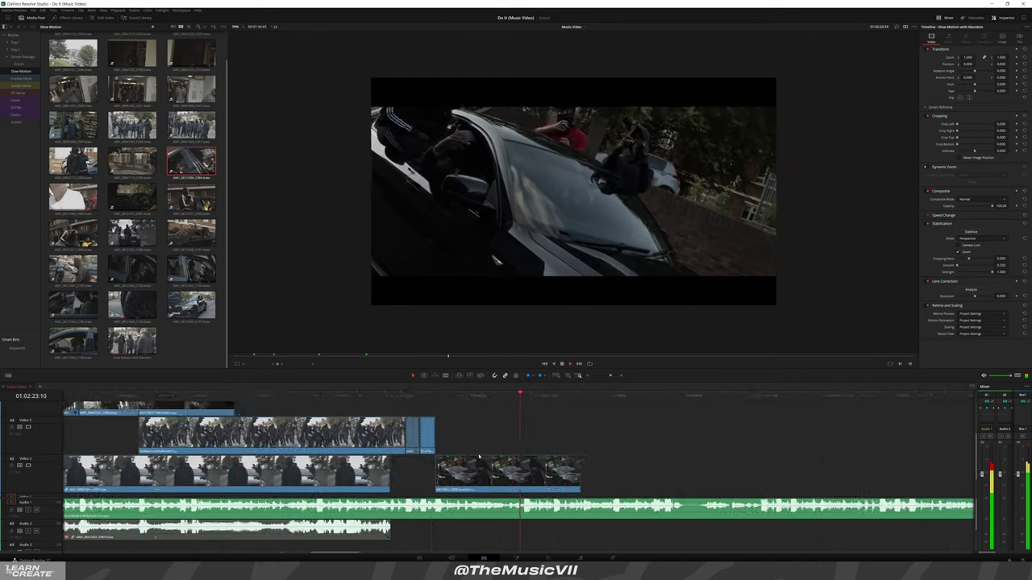
{"action": "key", "text": "ctrl+equal"}
{"action": "key", "text": "space"}
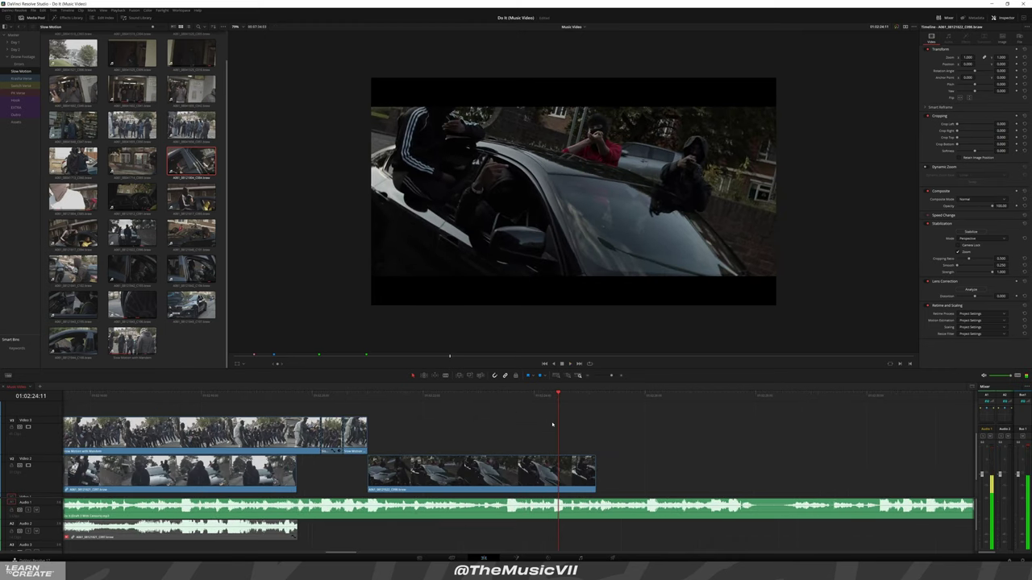
{"action": "key", "text": "ctrl+b"}
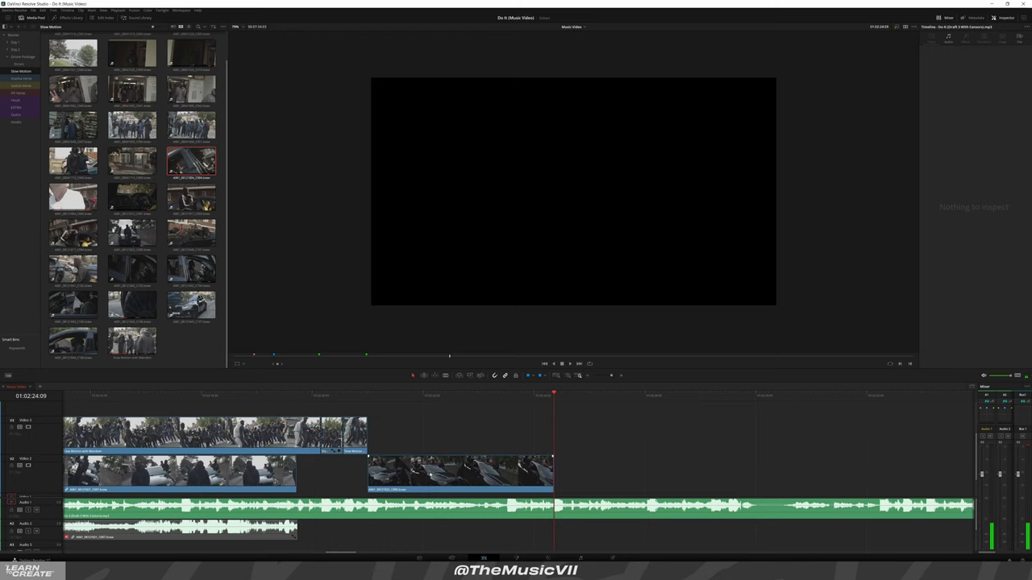
{"action": "left_click", "coordinate": [398, 463]}
{"action": "key", "text": "alt+Up"}
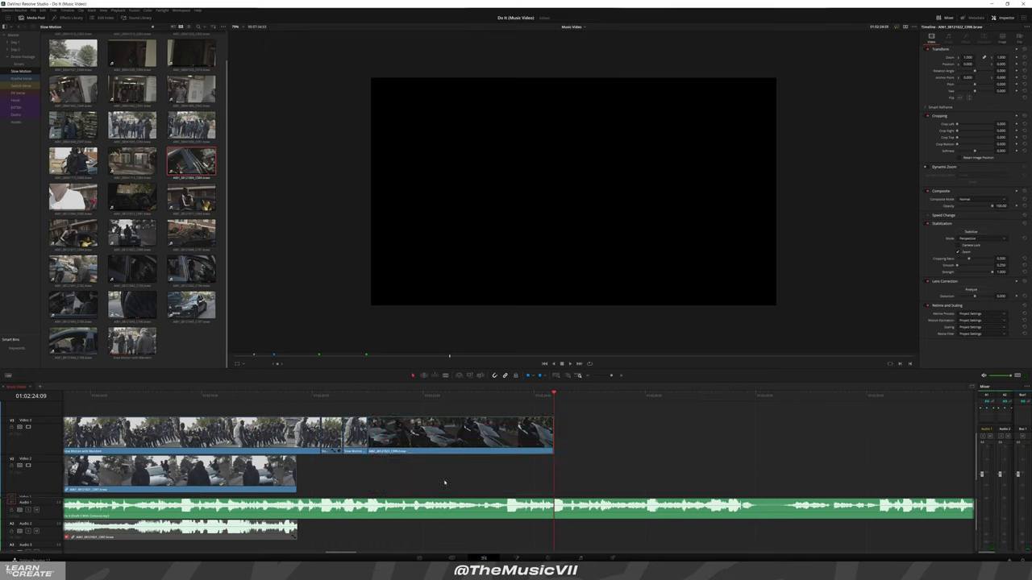
{"action": "scroll", "coordinate": [440, 448], "scroll_direction": "up", "scroll_amount": 2}
{"action": "left_click", "coordinate": [431, 406]}
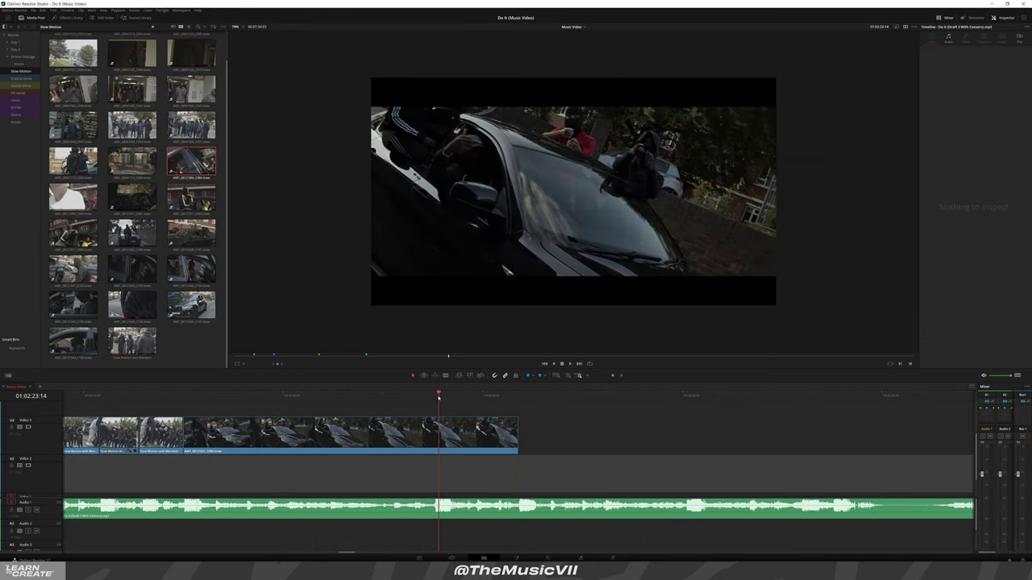
{"action": "key", "text": "shift+v"}
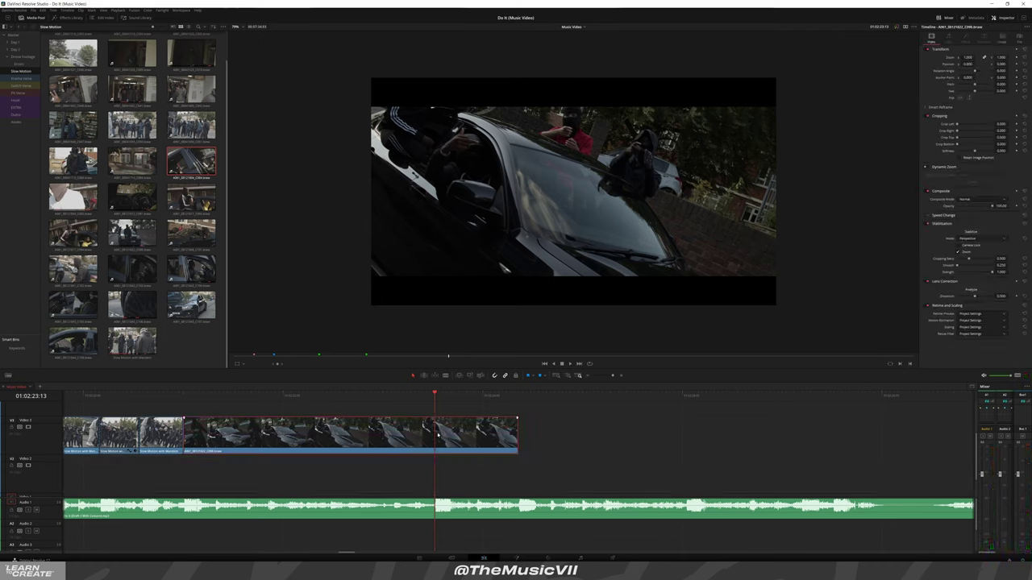
Blade the Video 3 car clip at 01:02:23:13 and re-enable its second piece
{"action": "scroll", "coordinate": [441, 442], "scroll_direction": "down", "scroll_amount": 1}
{"action": "scroll", "coordinate": [449, 453], "scroll_direction": "down", "scroll_amount": 1}
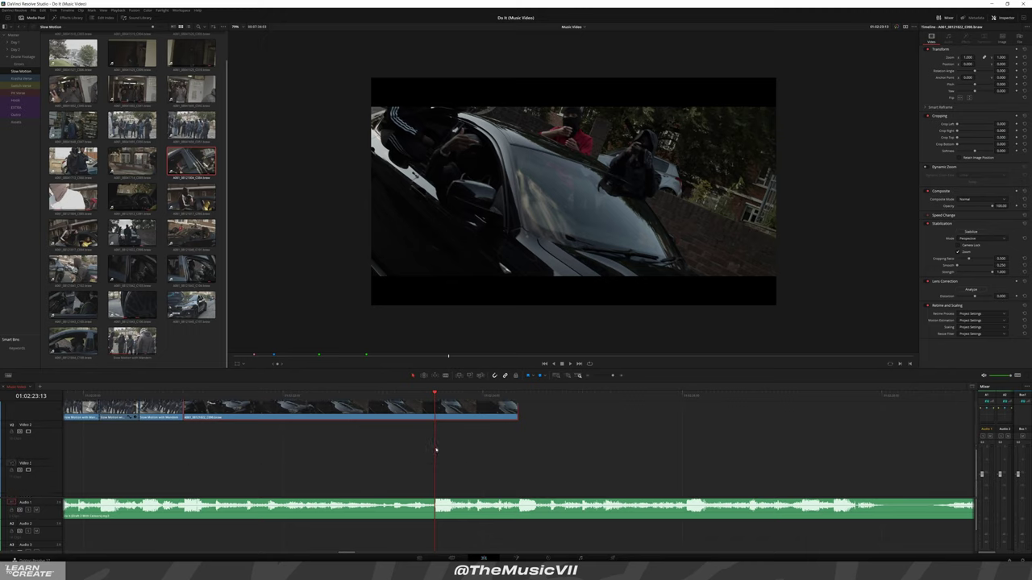
{"action": "scroll", "coordinate": [436, 450], "scroll_direction": "up", "scroll_amount": 1}
{"action": "scroll", "coordinate": [427, 441], "scroll_direction": "up", "scroll_amount": 1}
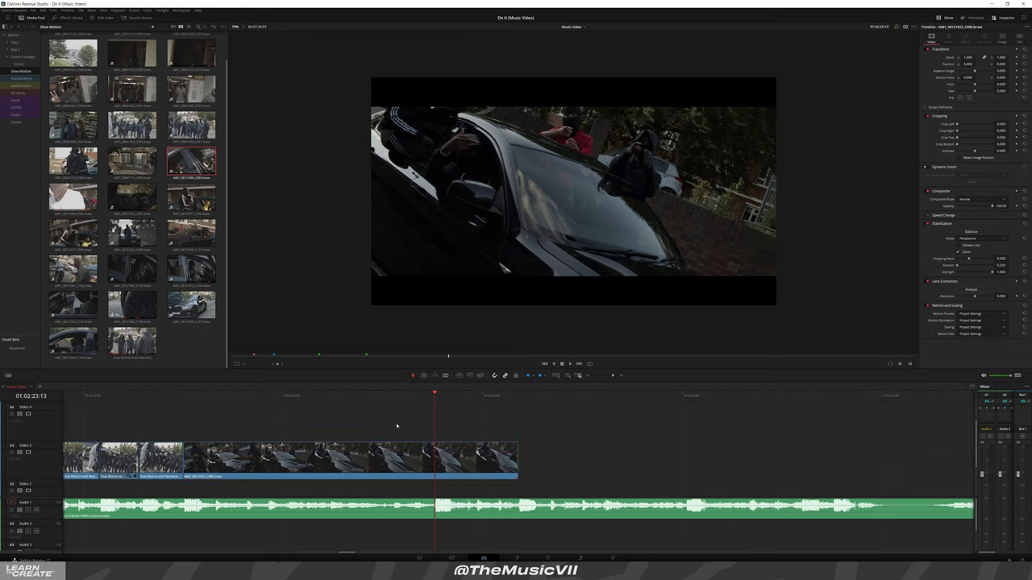
{"action": "scroll", "coordinate": [398, 426], "scroll_direction": "up", "scroll_amount": 1}
{"action": "scroll", "coordinate": [400, 428], "scroll_direction": "down", "scroll_amount": 2}
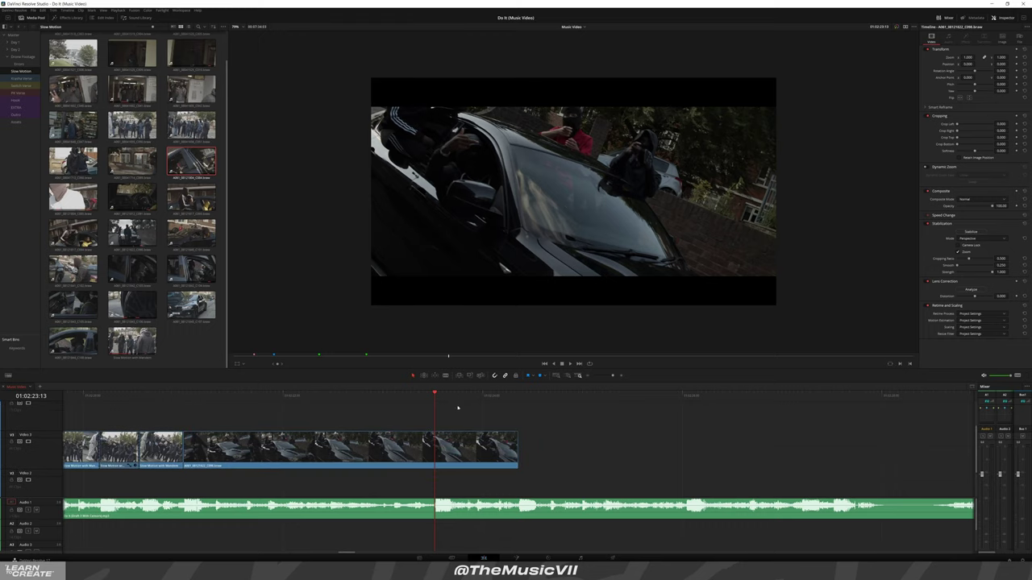
{"action": "scroll", "coordinate": [389, 64], "scroll_direction": "down", "scroll_amount": 1}
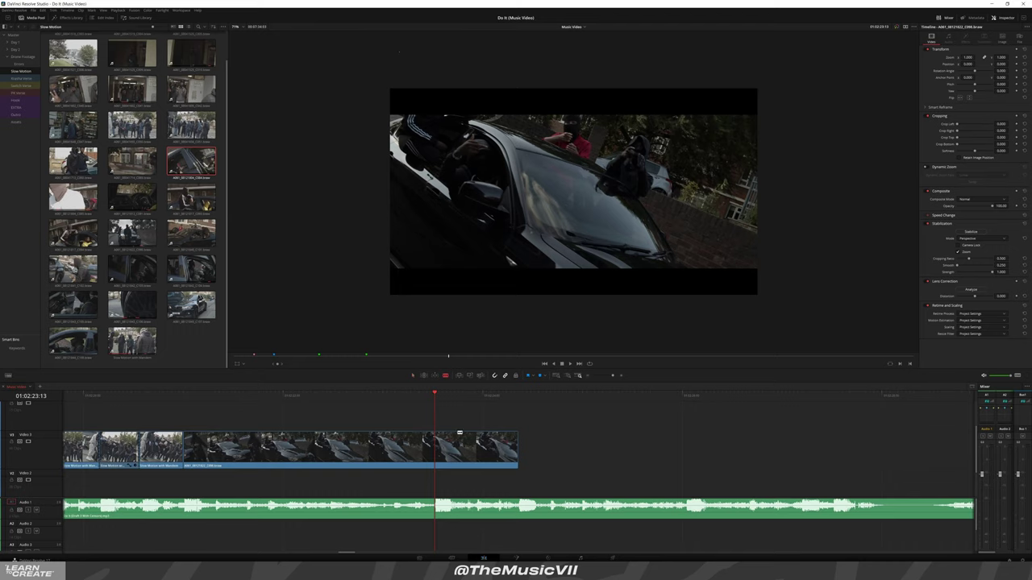
{"action": "left_click", "coordinate": [435, 447]}
{"action": "key", "text": "a"}
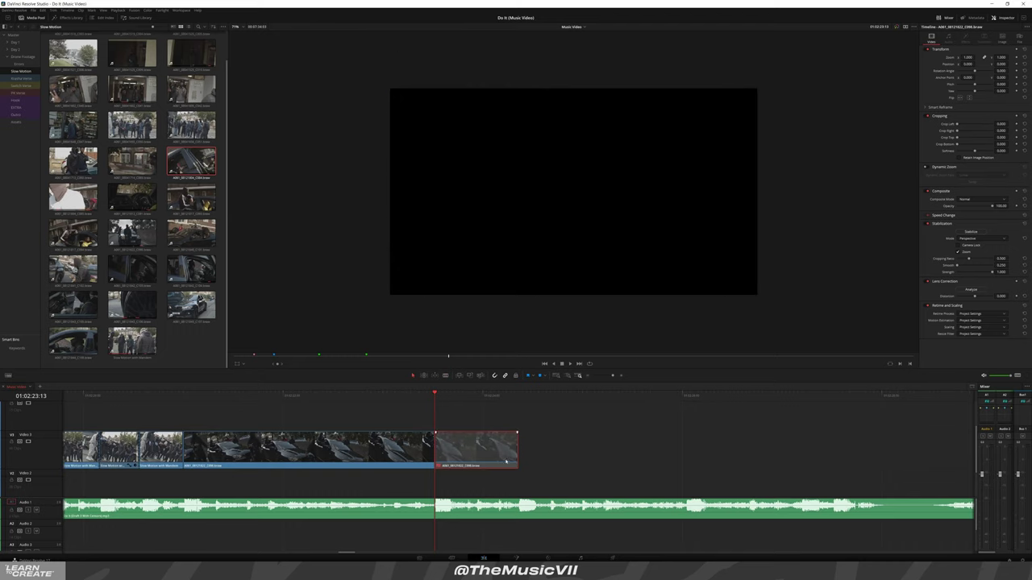
{"action": "key", "text": "d"}
Mirror the final car piece horizontally and play the section back
{"action": "left_click", "coordinate": [959, 97]}
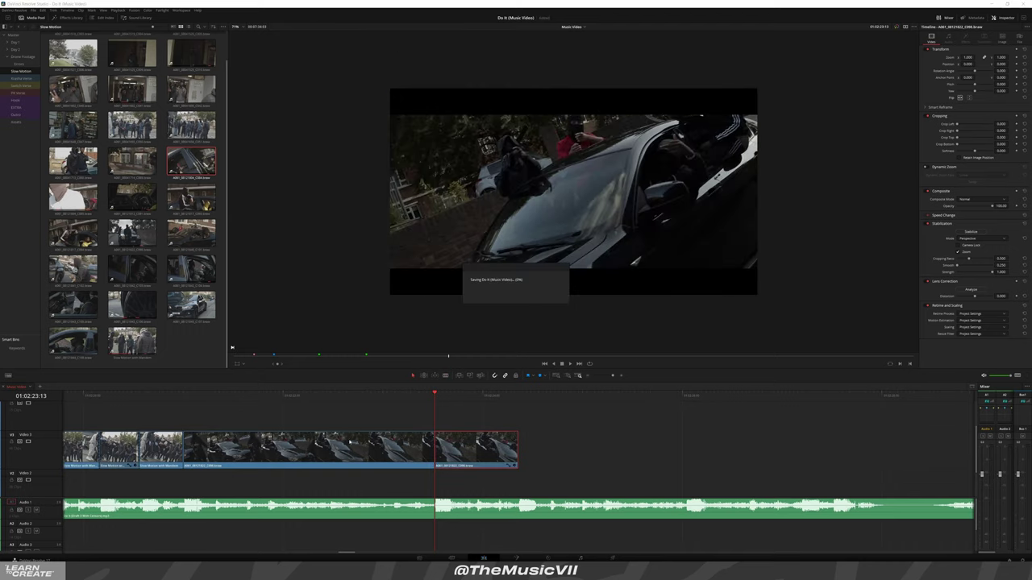
{"action": "left_click", "coordinate": [322, 397]}
{"action": "key", "text": "space"}
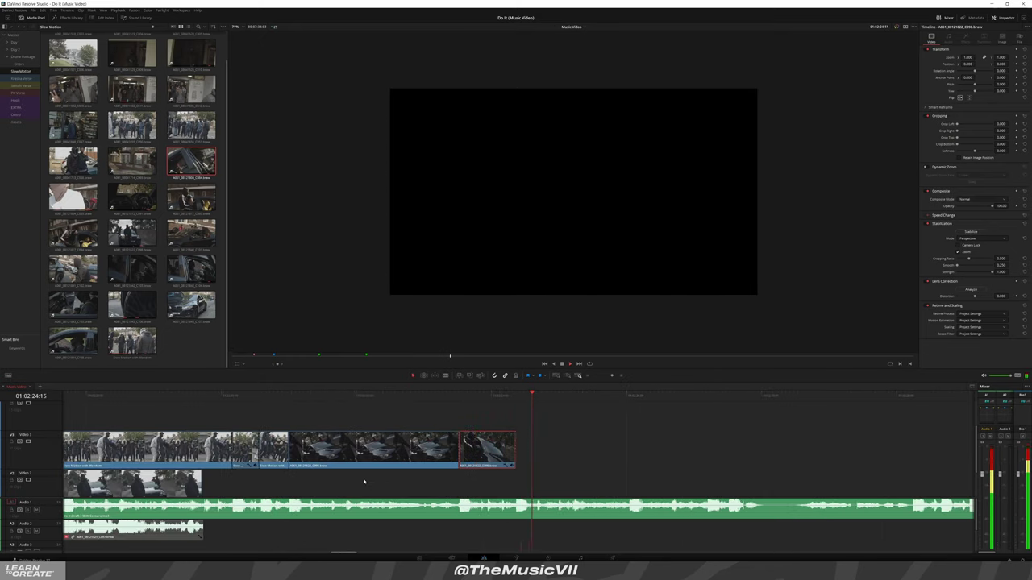
{"action": "key", "text": "Escape"}
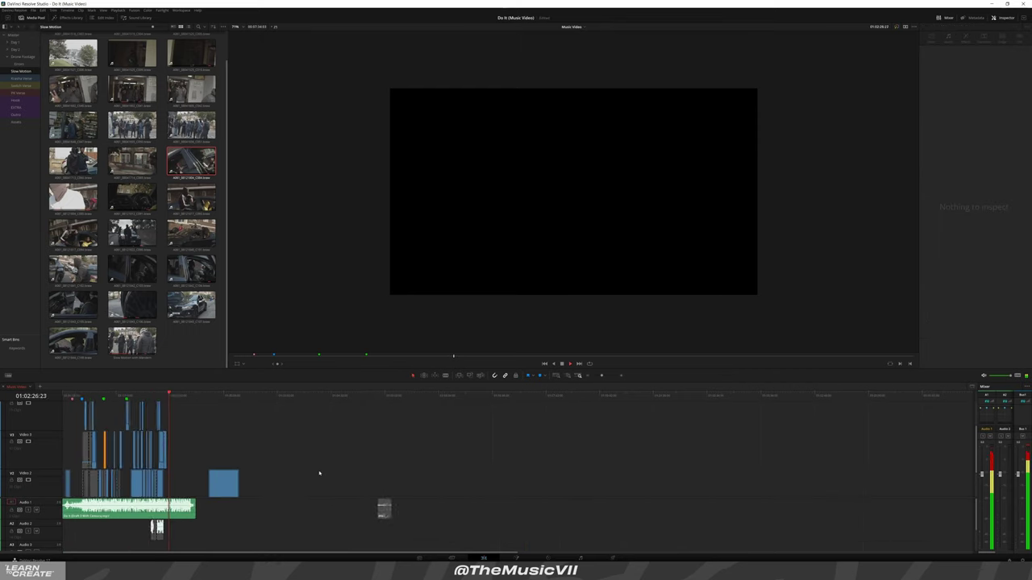
Open the Hook bin and preview one of its clips in the source viewer
{"action": "scroll", "coordinate": [522, 467], "scroll_direction": "down", "scroll_amount": 1}
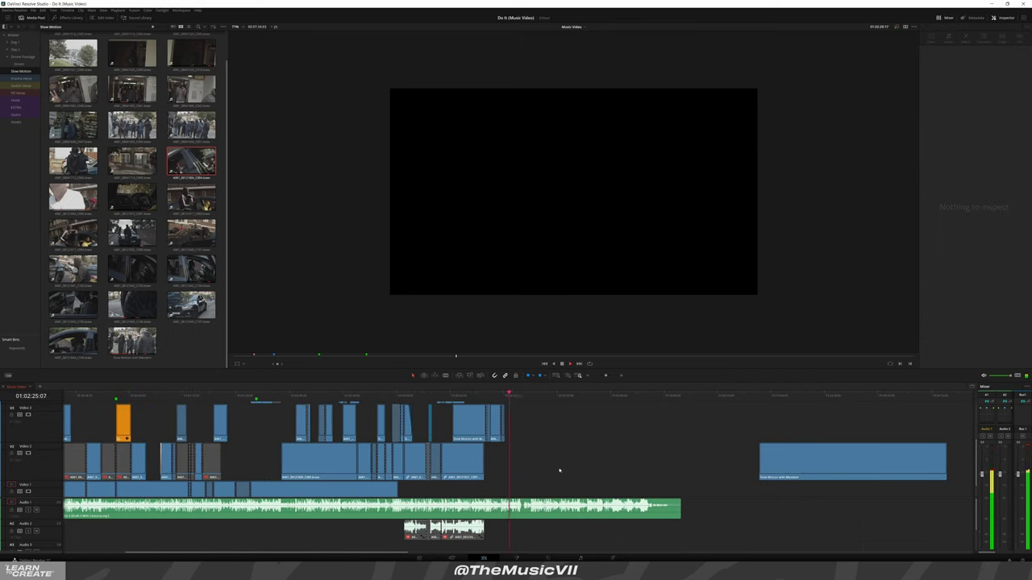
{"action": "left_click", "coordinate": [16, 100]}
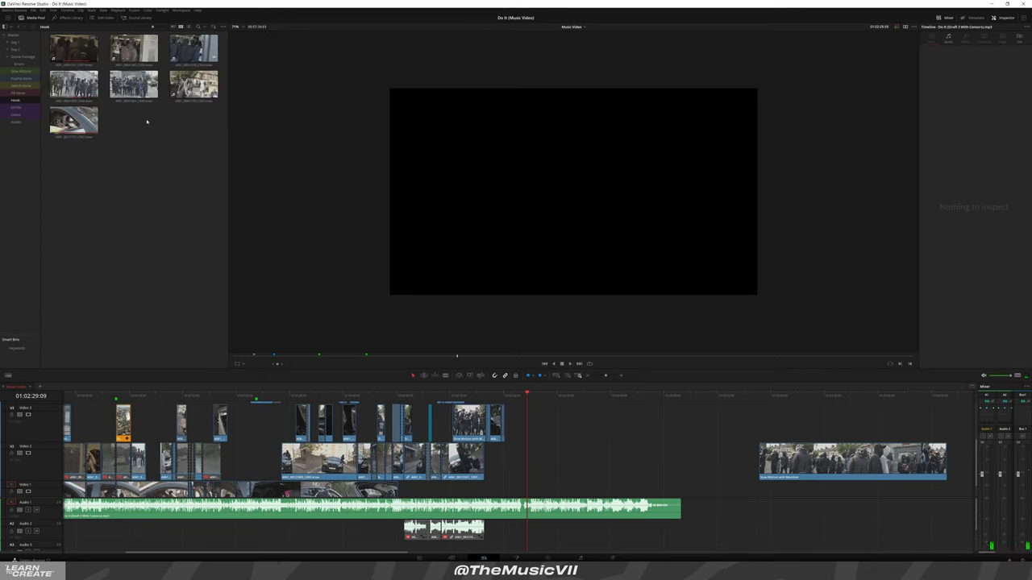
{"action": "double_click", "coordinate": [194, 84]}
{"action": "key", "text": "space"}
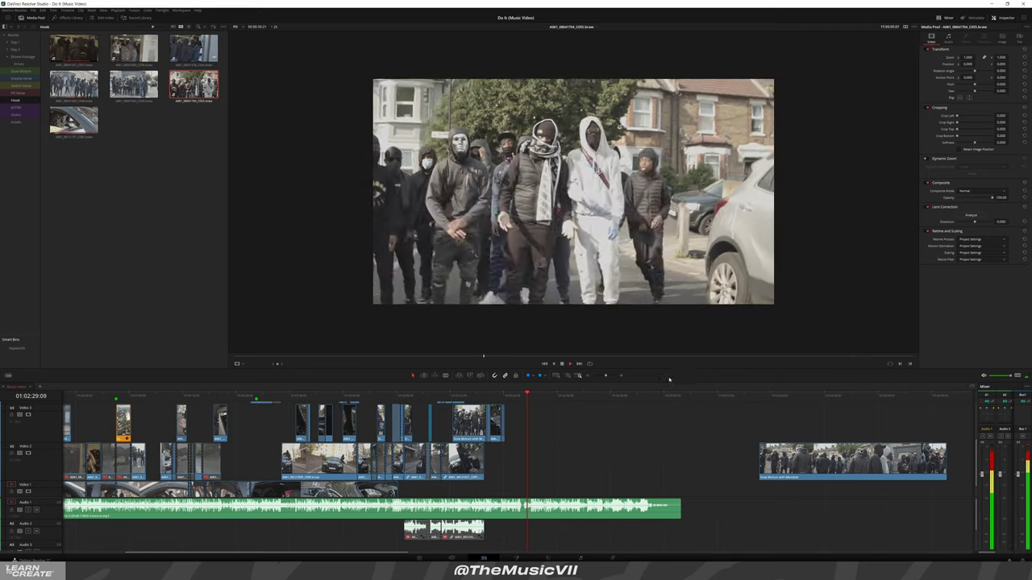
{"action": "left_click", "coordinate": [661, 356]}
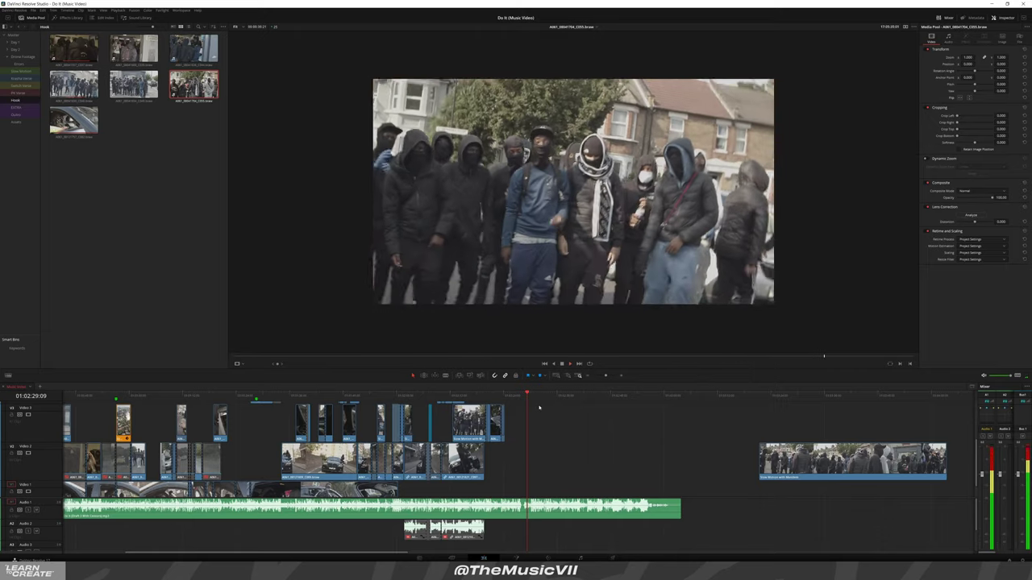
Preview another Hook clip, then add shop-doorway clip C044 to the timeline after the edit
{"action": "left_click", "coordinate": [133, 84]}
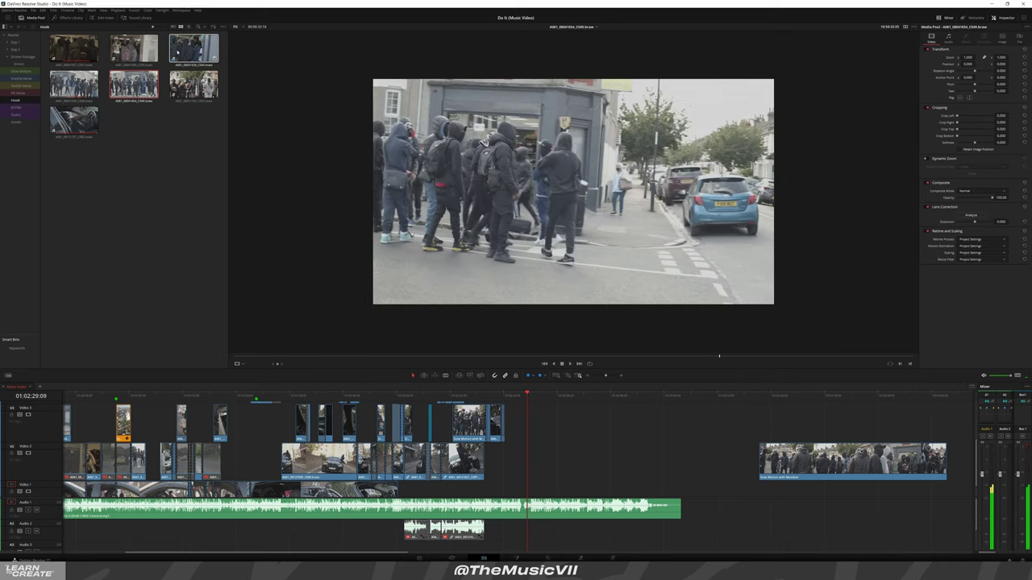
{"action": "left_click", "coordinate": [178, 51]}
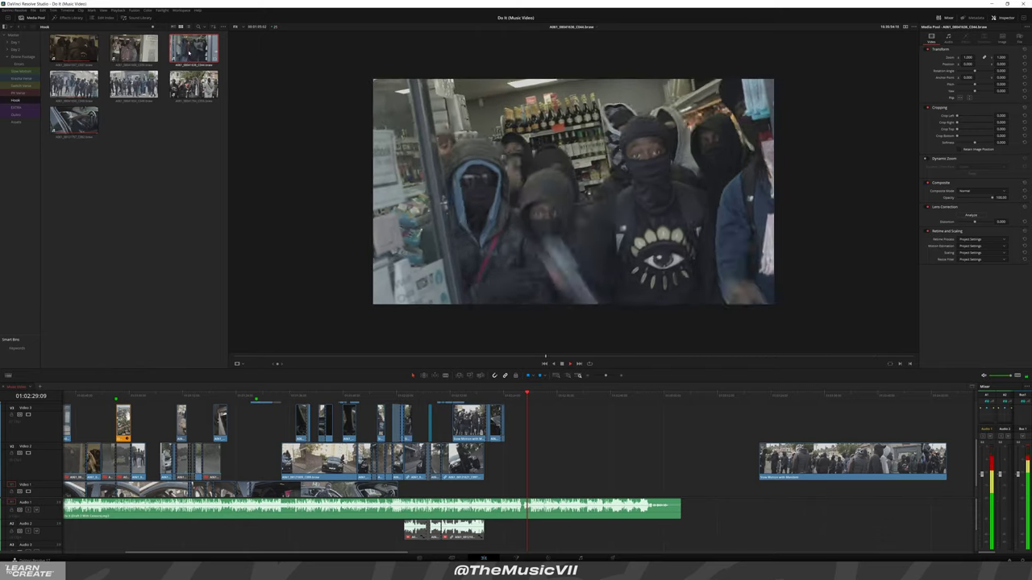
{"action": "mouse_move", "coordinate": [564, 194]}
{"action": "left_mouse_down"}
{"action": "mouse_move", "coordinate": [532, 456]}
{"action": "mouse_move", "coordinate": [716, 426]}
{"action": "left_mouse_up"}
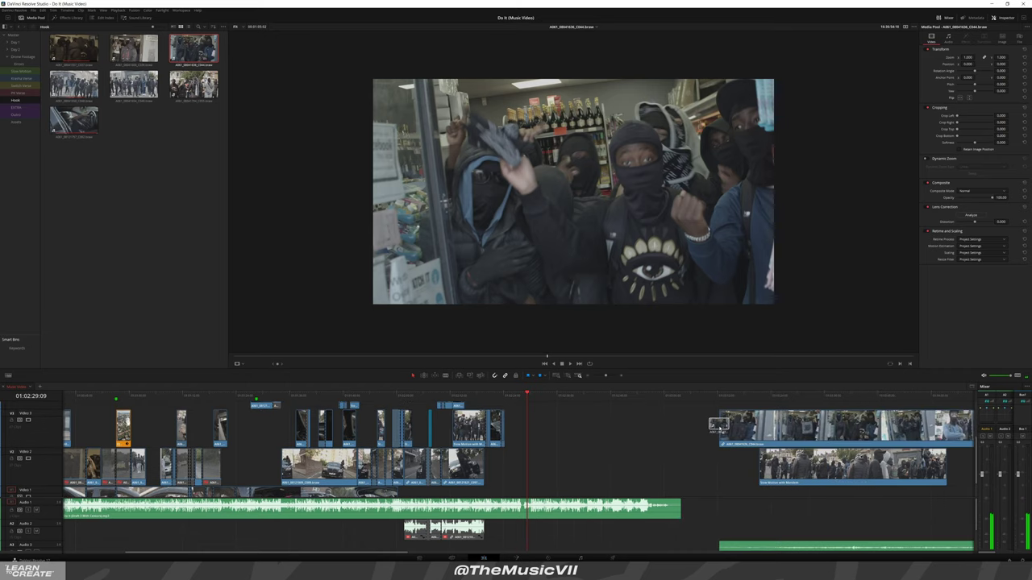
Play the edit and shift the Slow Motion clip further right out of the way
{"action": "left_click", "coordinate": [502, 395]}
{"action": "key", "text": "space"}
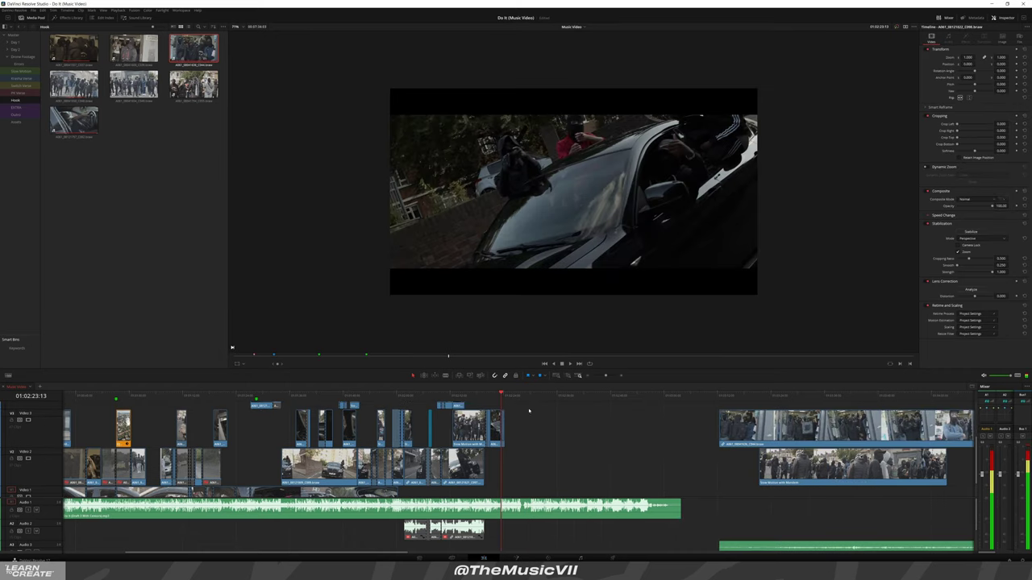
{"action": "scroll", "coordinate": [536, 439], "scroll_direction": "down", "scroll_amount": 2}
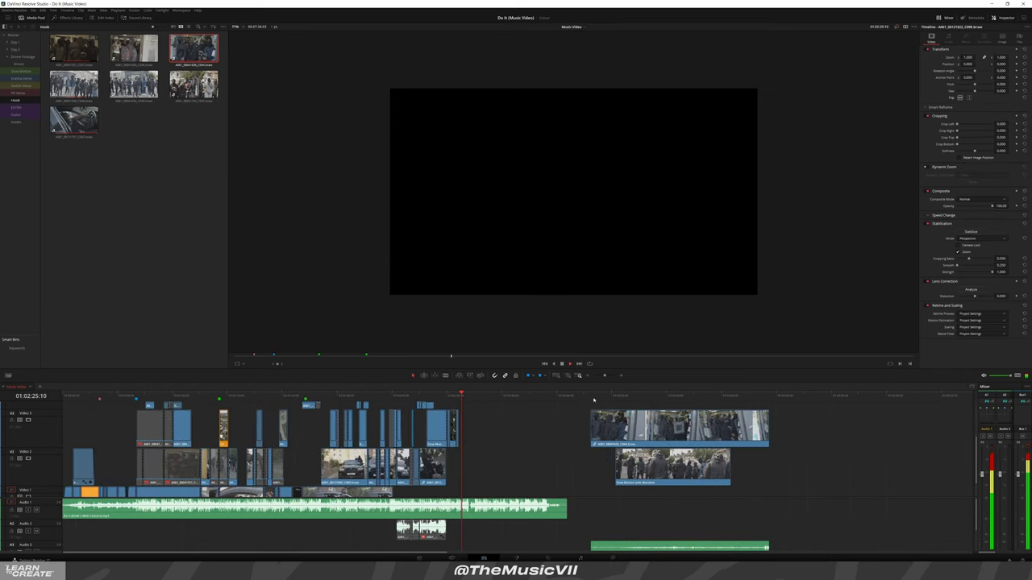
{"action": "left_click_drag", "start_coordinate": [673, 466], "coordinate": [829, 466]}
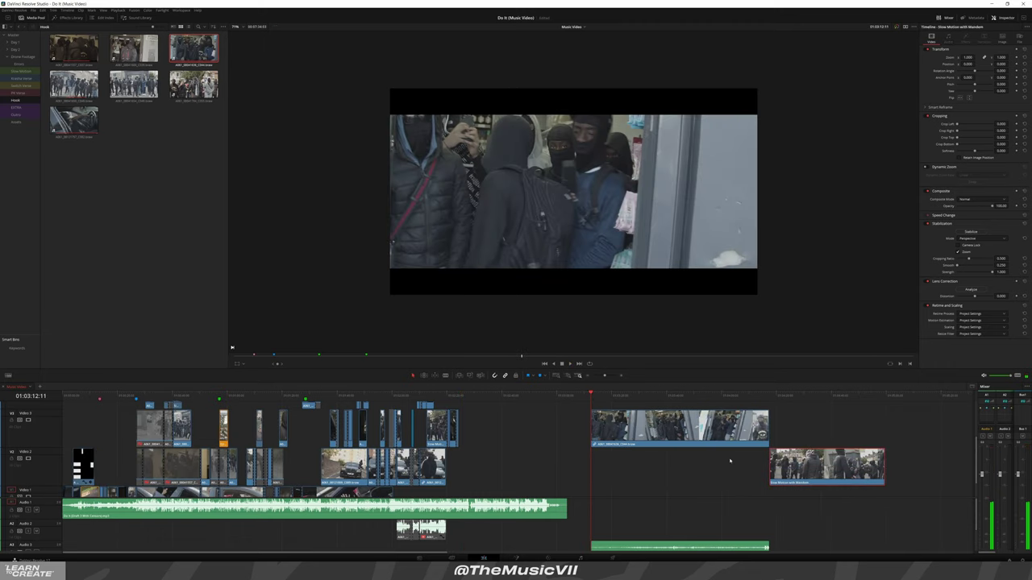
{"action": "scroll", "coordinate": [729, 460], "scroll_direction": "down", "scroll_amount": 2}
{"action": "left_click_drag", "start_coordinate": [450, 466], "coordinate": [603, 466]}
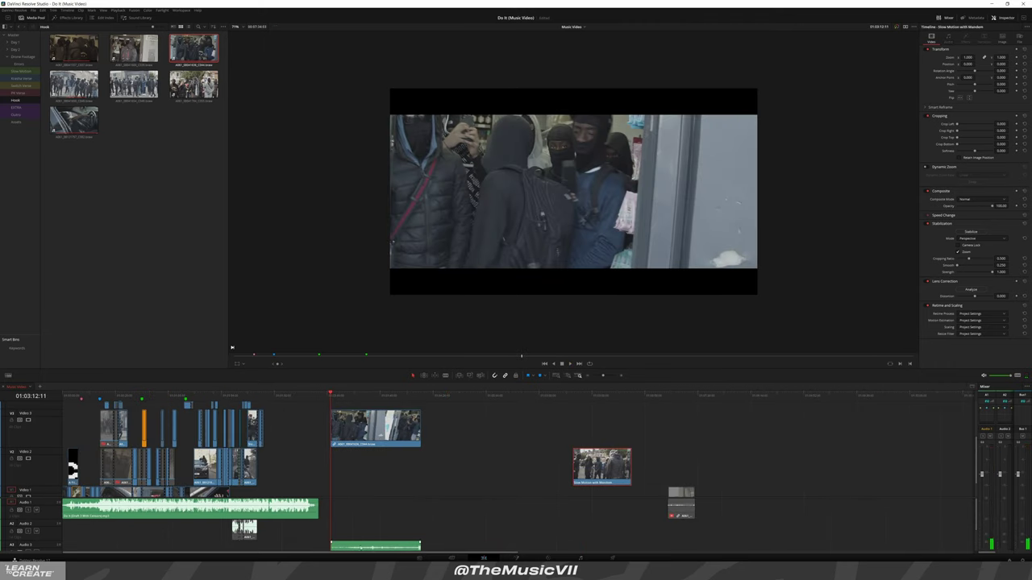
Move C044's audio up to Audio 1 and its video down from Video 3 to Video 2
{"action": "left_click_drag", "start_coordinate": [360, 546], "coordinate": [360, 508]}
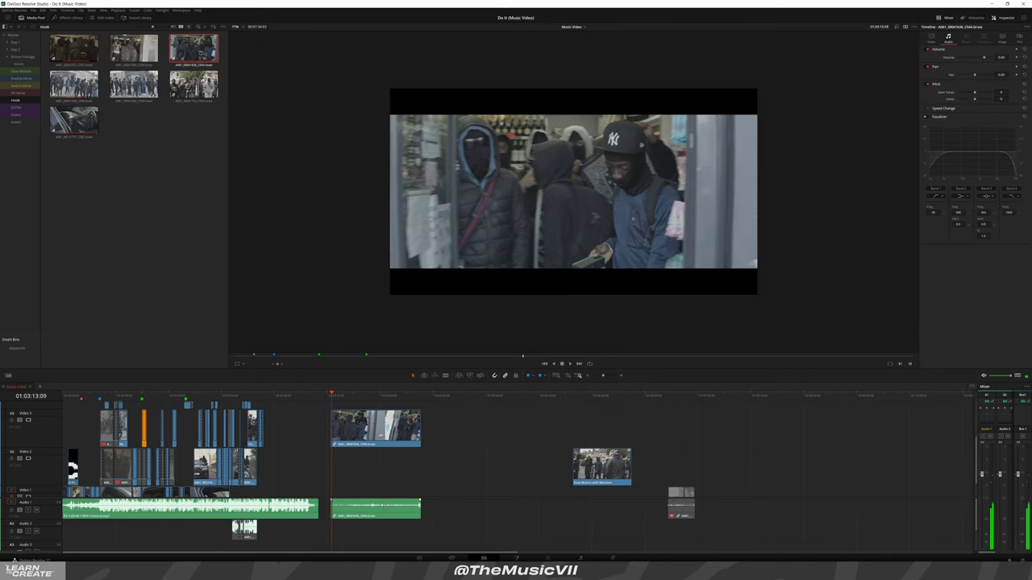
{"action": "key", "text": "ctrl+equal"}
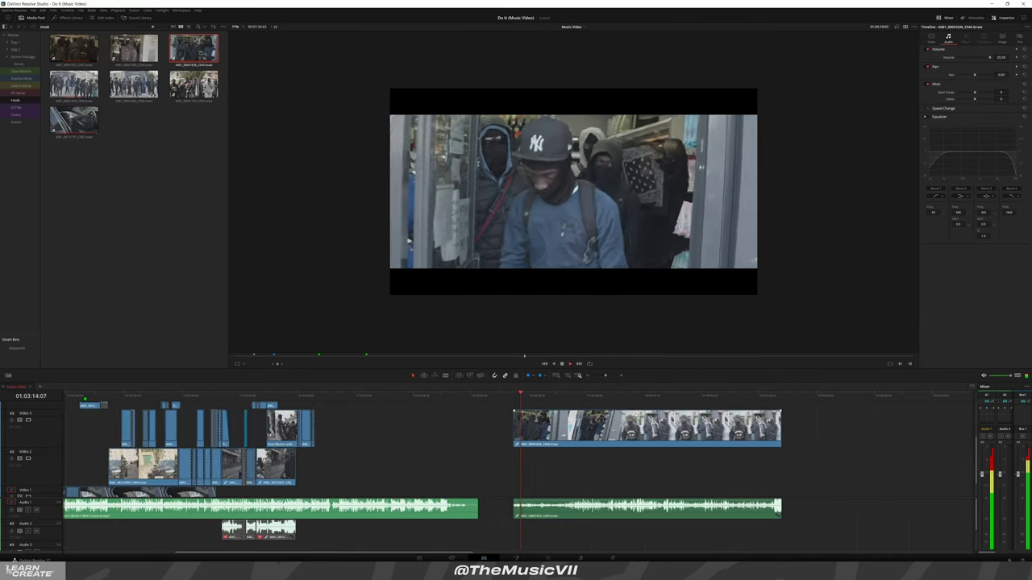
{"action": "left_click", "coordinate": [624, 426]}
{"action": "key", "text": "alt+Down"}
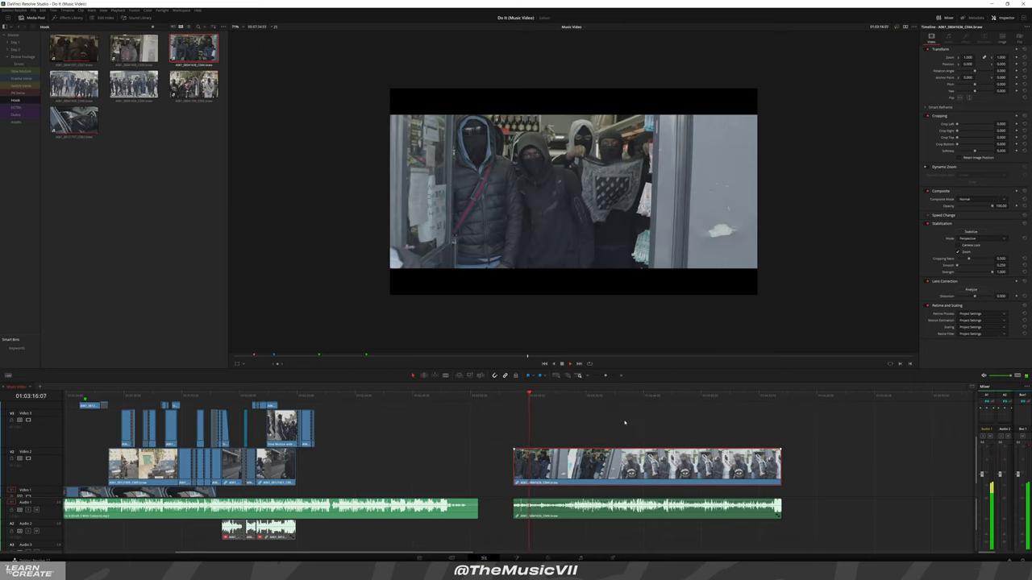
Blade the shop clip C044 and its audio at frame 01:03:26:07
{"action": "key", "text": "ctrl+equal"}
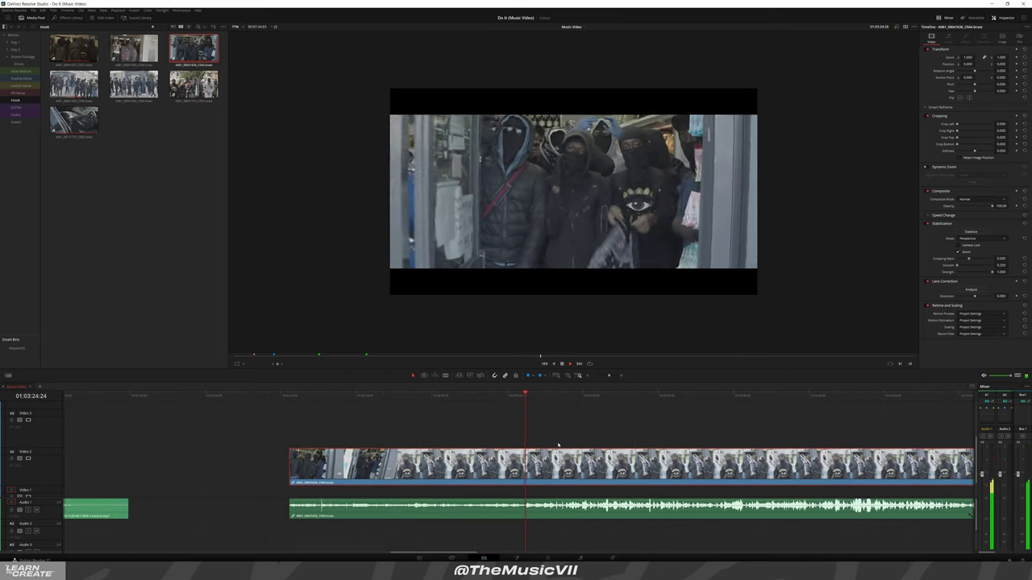
{"action": "key", "text": "ctrl+equal"}
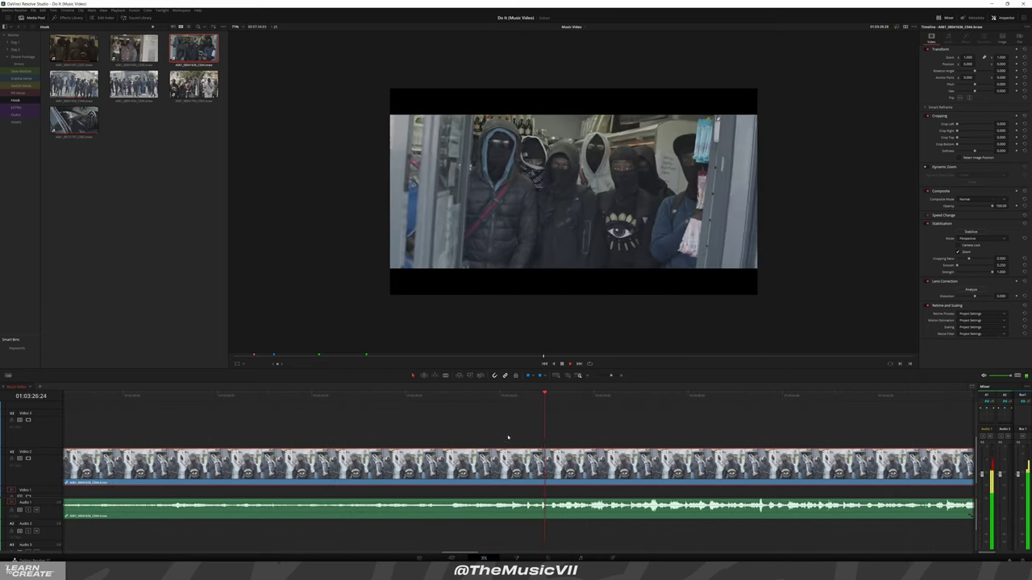
{"action": "left_click", "coordinate": [510, 438]}
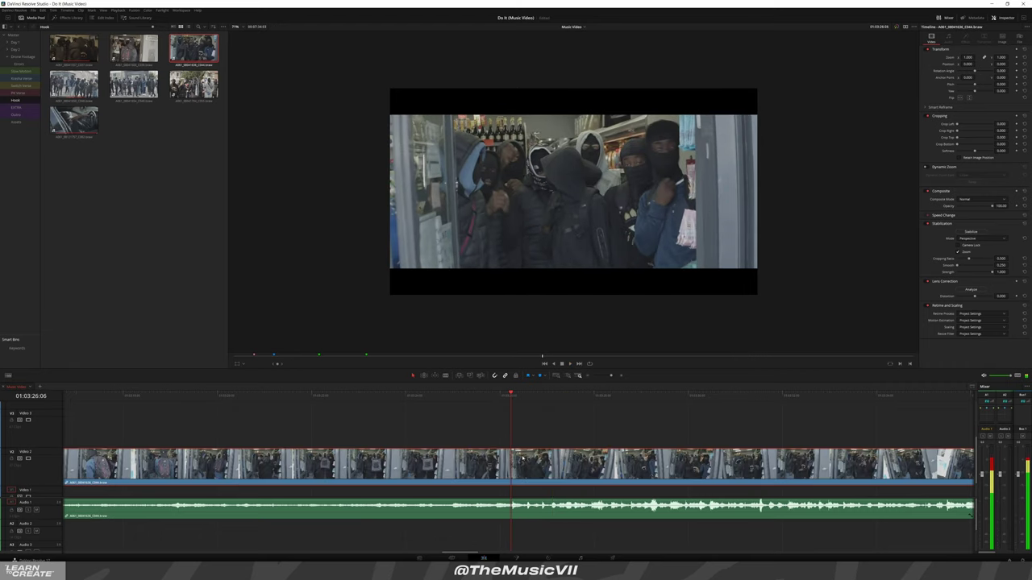
{"action": "left_click", "coordinate": [515, 398]}
{"action": "left_click_drag", "start_coordinate": [515, 401], "coordinate": [511, 404]}
{"action": "key", "text": "b"}
{"action": "left_click", "coordinate": [513, 401]}
{"action": "left_click", "coordinate": [512, 464]}
{"action": "key", "text": "a"}
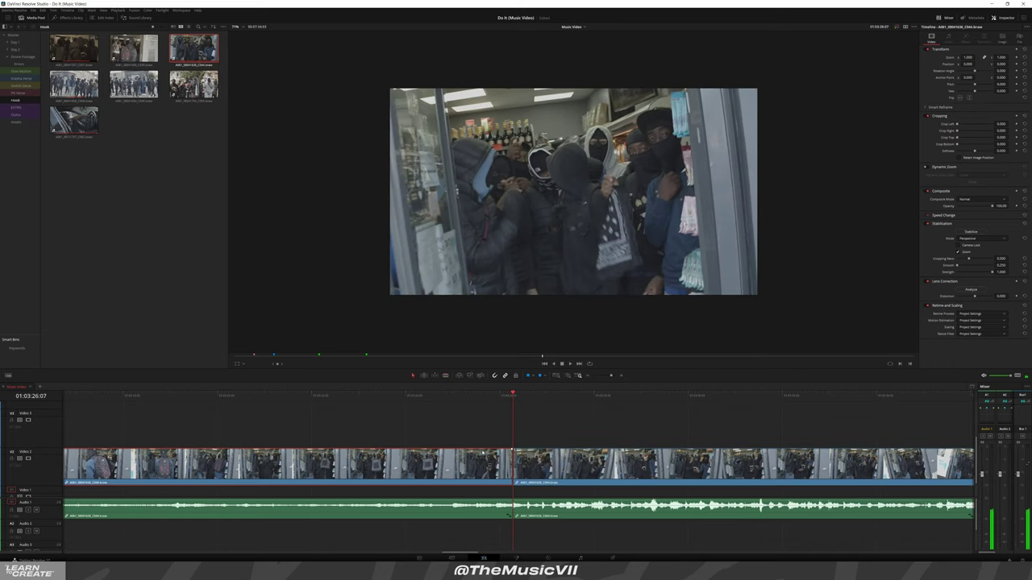
Delete the opening video and audio pieces before the cut and play the edit back
{"action": "key", "text": "Delete"}
{"action": "scroll", "coordinate": [509, 516], "scroll_direction": "down", "scroll_amount": 3}
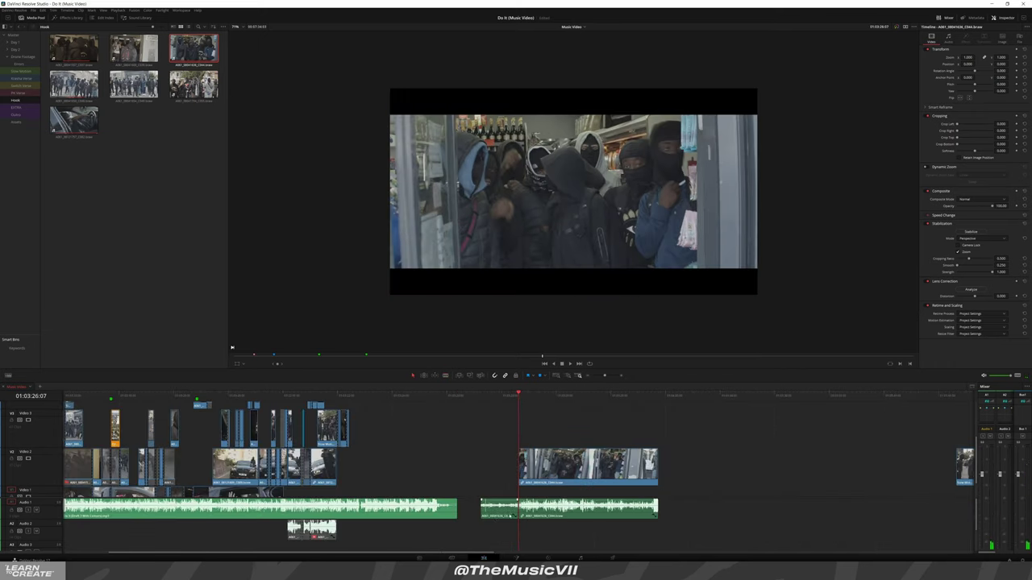
{"action": "left_click", "coordinate": [506, 515]}
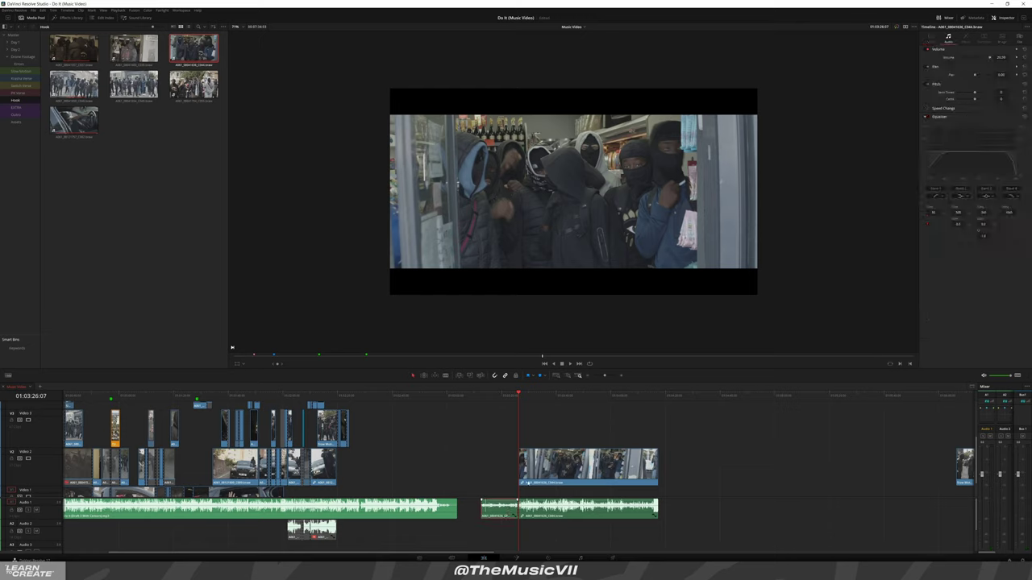
{"action": "key", "text": "Delete"}
{"action": "left_click", "coordinate": [343, 397]}
{"action": "key", "text": "space"}
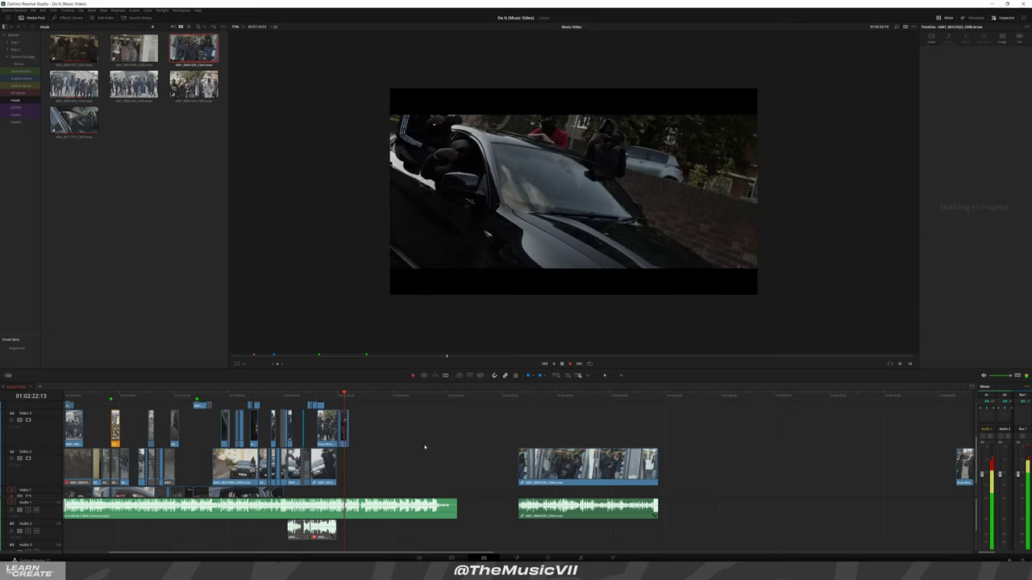
Move the in-car shot down from Video 2 onto Video 1 and review the car scene
{"action": "left_click", "coordinate": [315, 398]}
{"action": "scroll", "coordinate": [315, 435], "scroll_direction": "down", "scroll_amount": 2}
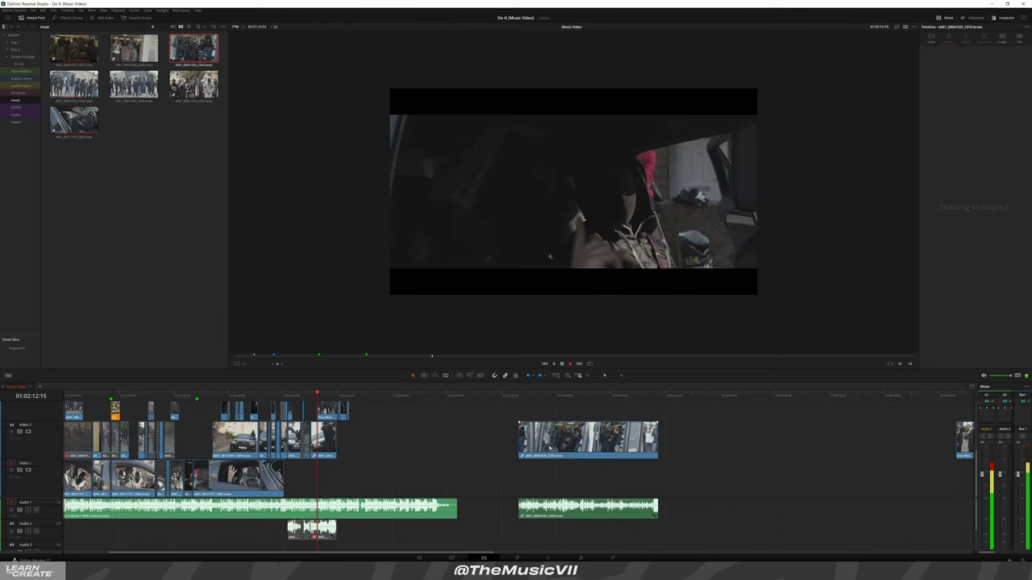
{"action": "left_click_drag", "start_coordinate": [549, 439], "coordinate": [549, 479]}
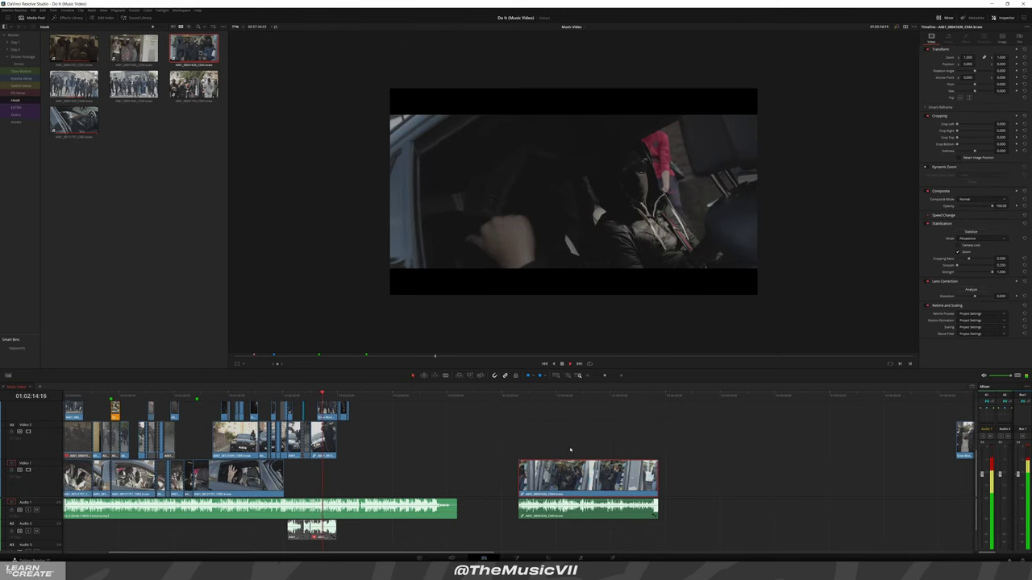
{"action": "left_click", "coordinate": [520, 402]}
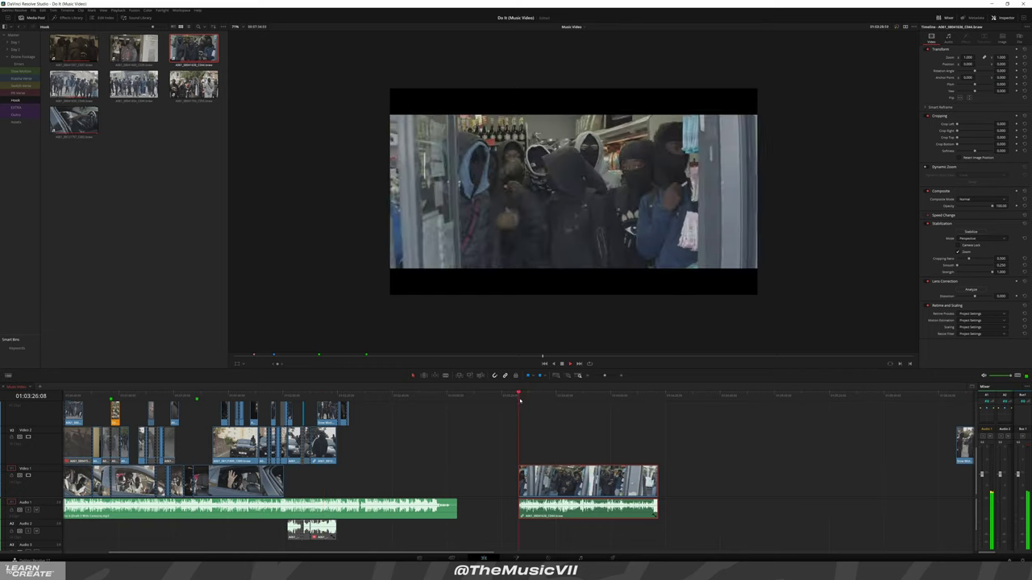
{"action": "left_click", "coordinate": [339, 396]}
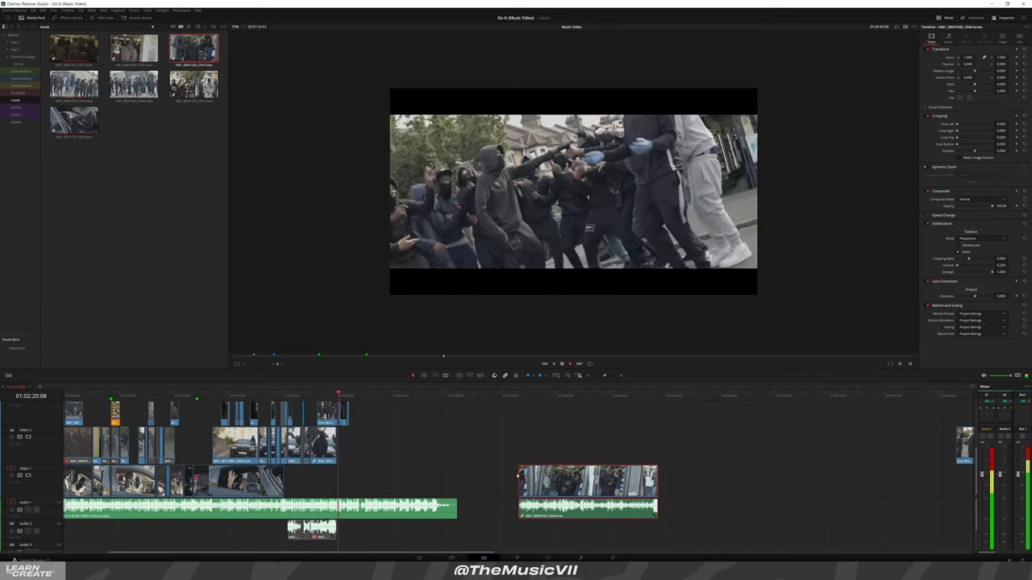
{"action": "left_click", "coordinate": [317, 396]}
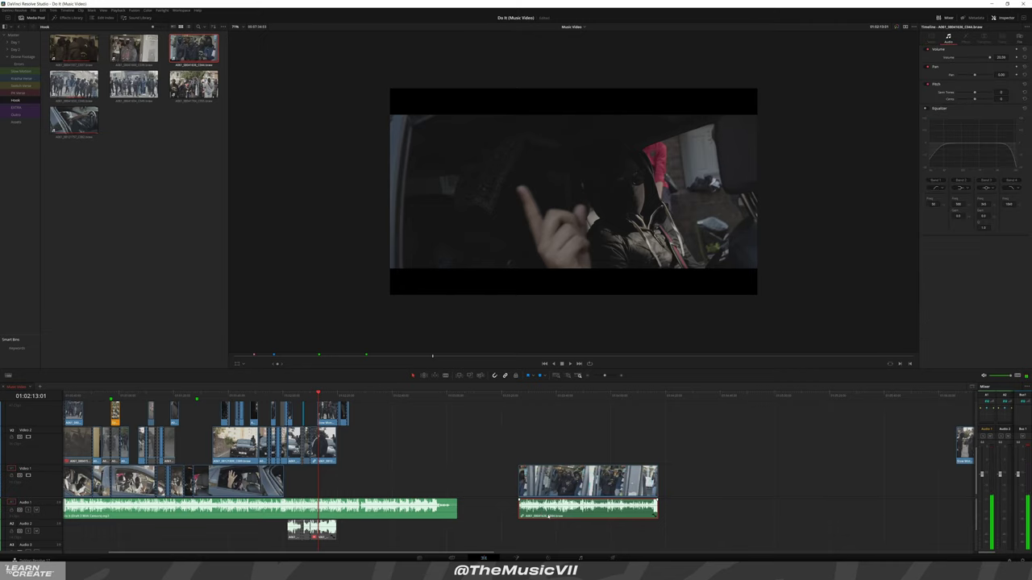
Move the shop clip's audio to Audio 2, slide the clip earlier, and delete the stray Audio 2 clip
{"action": "left_click_drag", "start_coordinate": [548, 513], "coordinate": [549, 530]}
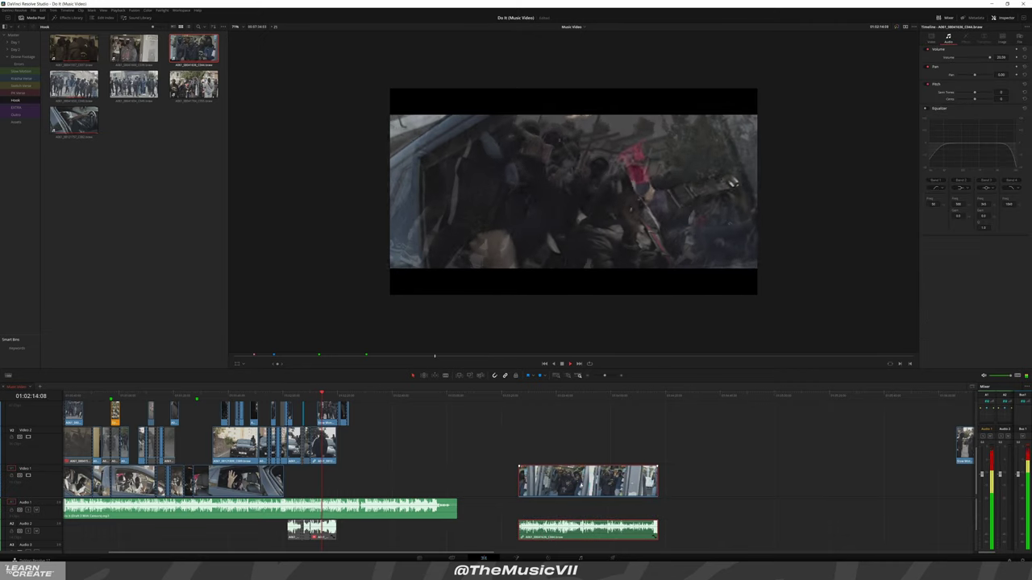
{"action": "left_click_drag", "start_coordinate": [588, 481], "coordinate": [434, 481]}
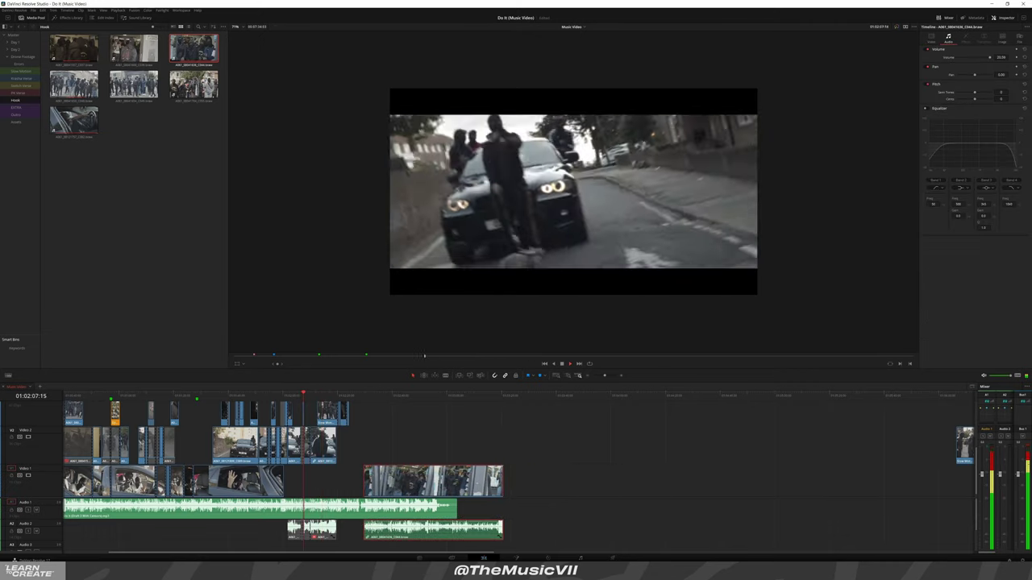
{"action": "key", "text": "ctrl+equal"}
{"action": "scroll", "coordinate": [595, 473], "scroll_direction": "right", "scroll_amount": 3}
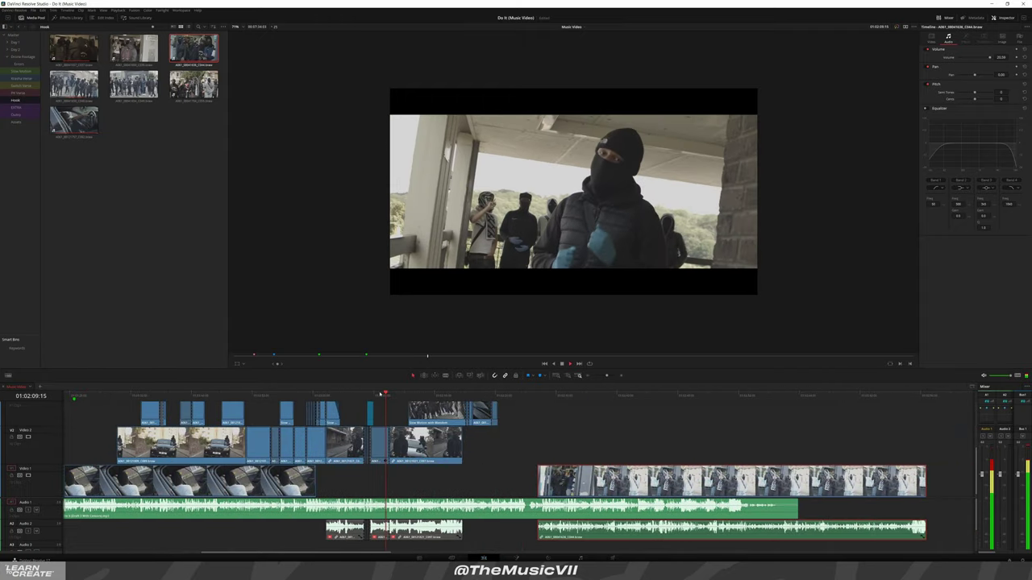
{"action": "left_click", "coordinate": [409, 395]}
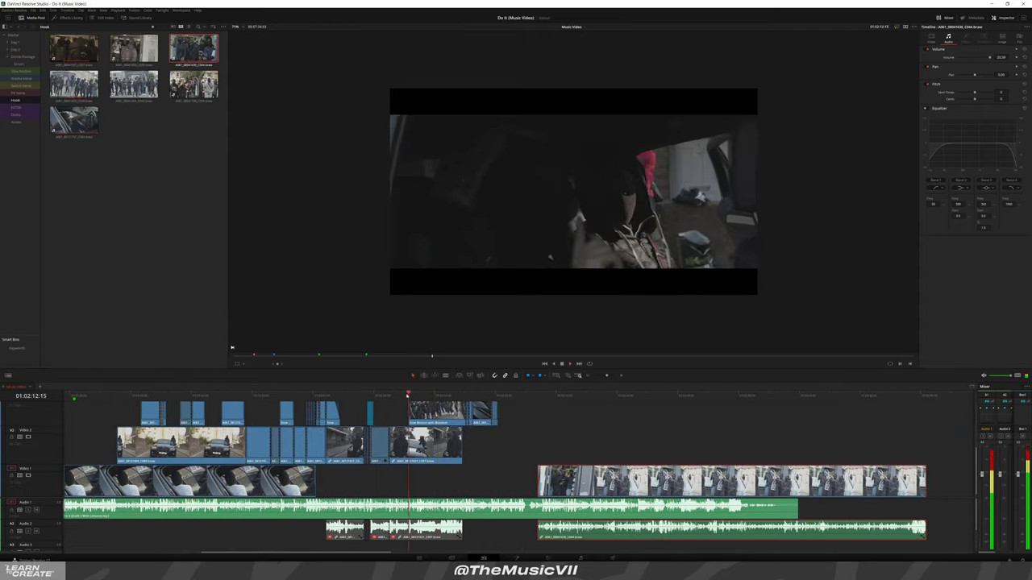
{"action": "left_click", "coordinate": [341, 536]}
{"action": "key", "text": "Delete"}
Slide the shop clip further left, then nudge it slightly later
{"action": "left_click", "coordinate": [388, 395]}
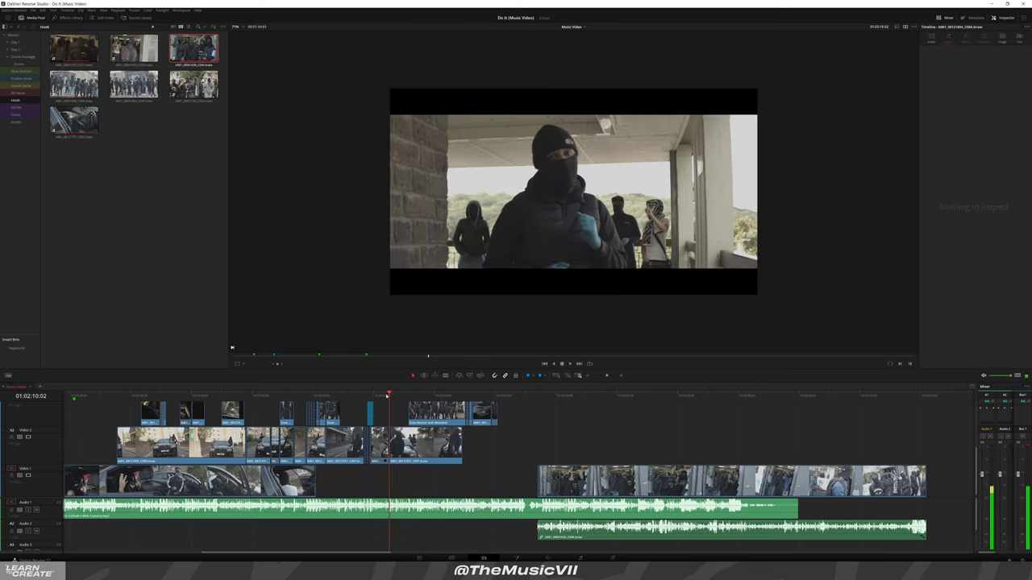
{"action": "left_click_drag", "start_coordinate": [645, 481], "coordinate": [528, 481]}
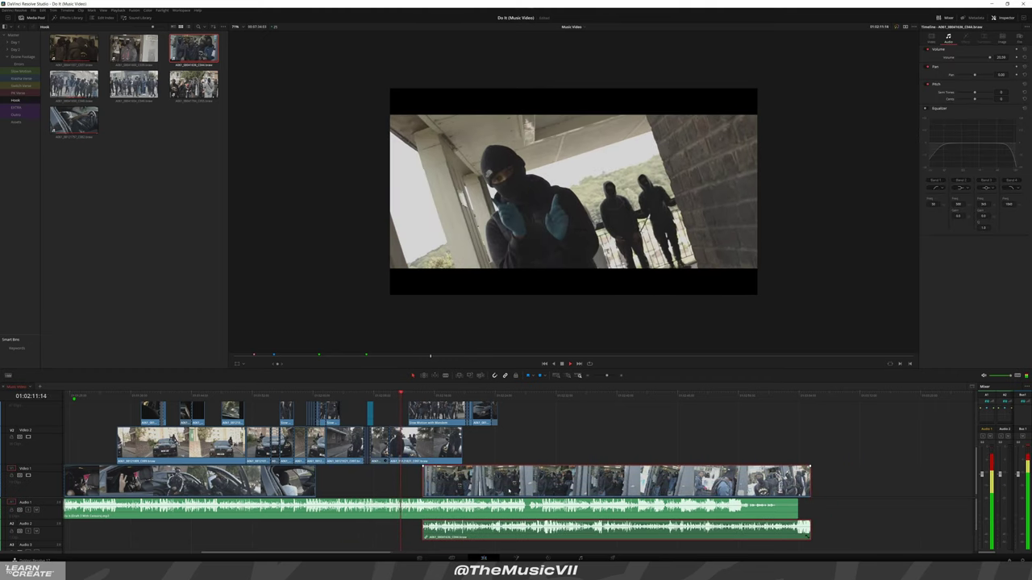
{"action": "scroll", "coordinate": [528, 482], "scroll_direction": "up", "scroll_amount": 2}
{"action": "mouse_move", "coordinate": [622, 482]}
{"action": "left_mouse_down"}
{"action": "mouse_move", "coordinate": [664, 484]}
{"action": "mouse_move", "coordinate": [558, 489]}
{"action": "left_mouse_up"}
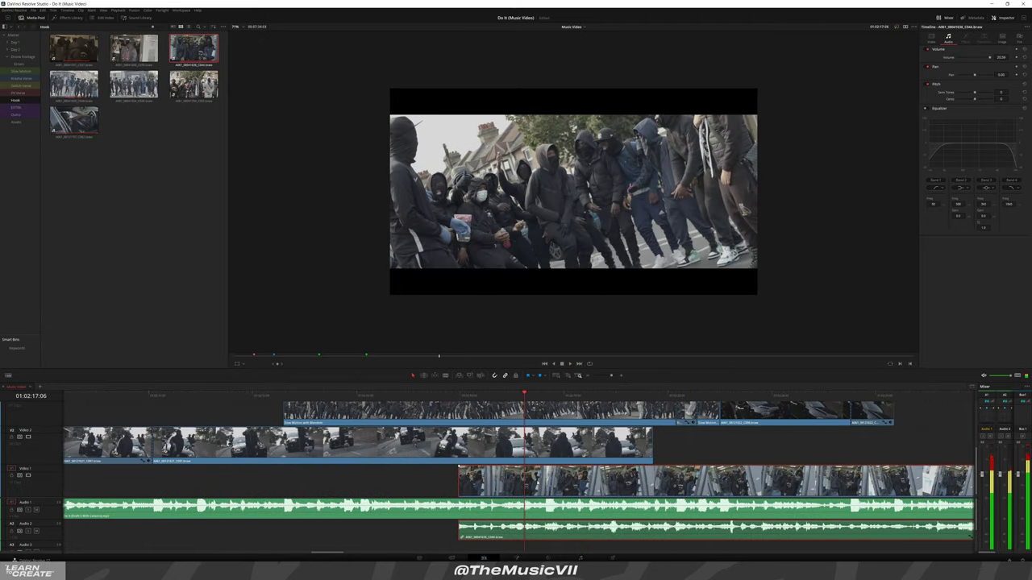
Shift the shop crowd clip and its audio earlier, then slightly later, replaying the cut each time
{"action": "left_click_drag", "start_coordinate": [573, 487], "coordinate": [433, 487]}
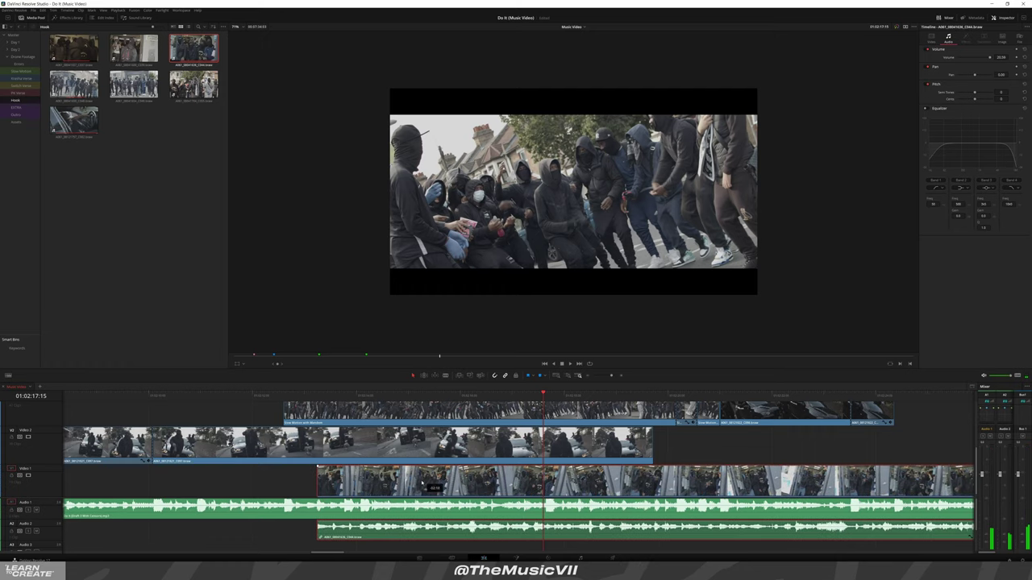
{"action": "left_click", "coordinate": [324, 398]}
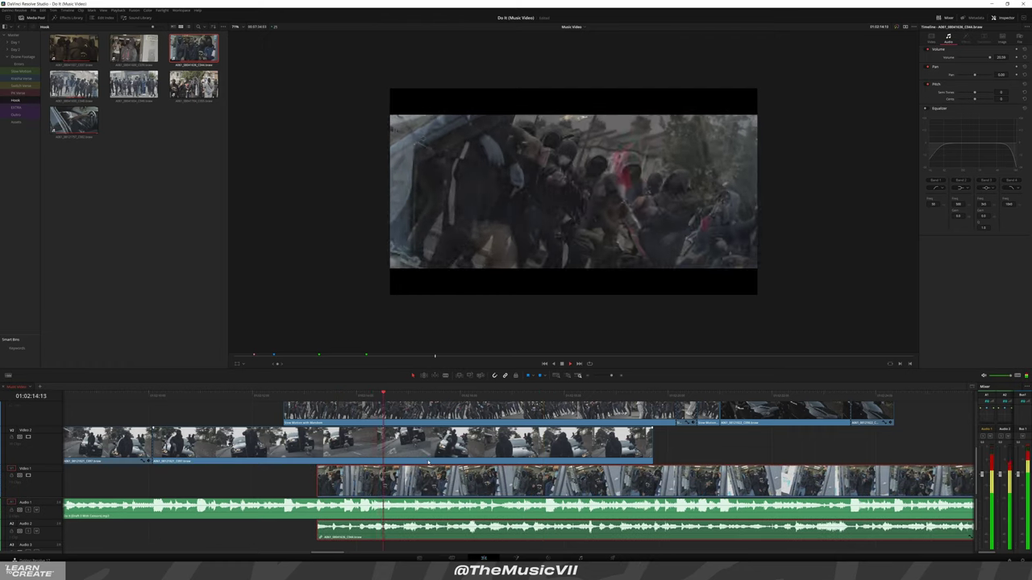
{"action": "left_click_drag", "start_coordinate": [467, 475], "coordinate": [520, 476]}
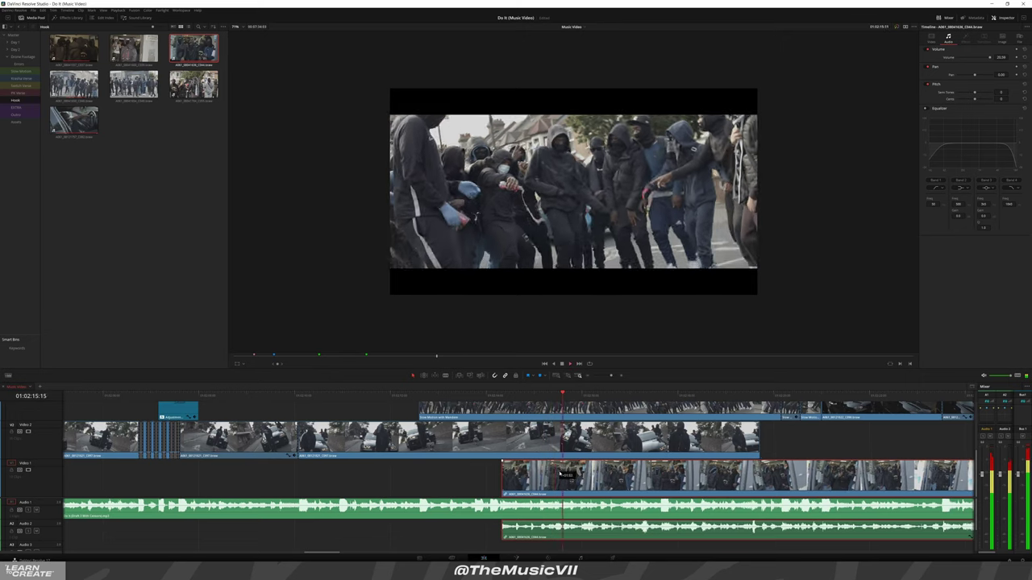
{"action": "left_click", "coordinate": [511, 397]}
Zoom into the timeline and nudge the shop clip a few frames earlier onto the beat
{"action": "left_click", "coordinate": [412, 474]}
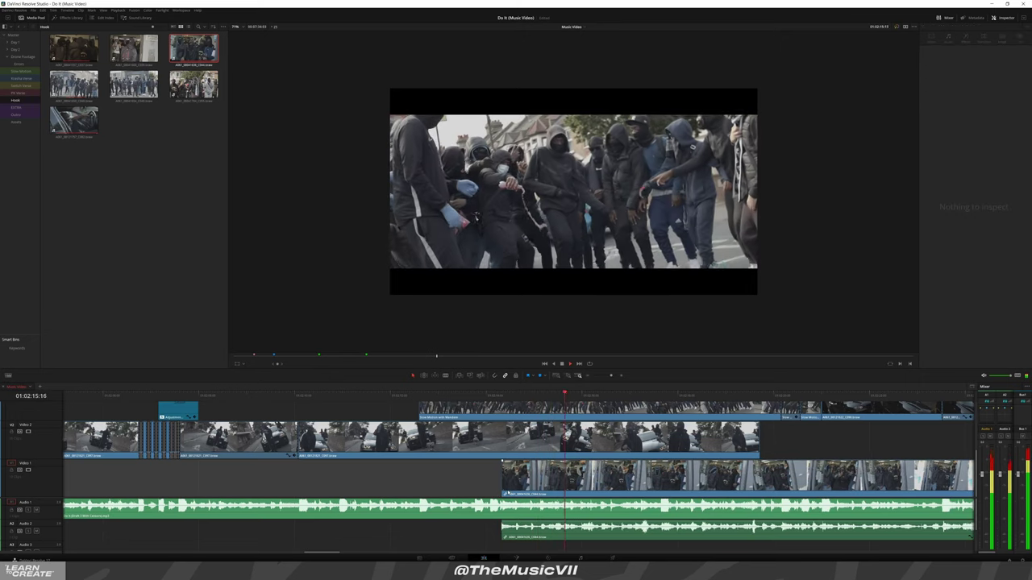
{"action": "key", "text": "ctrl+equal"}
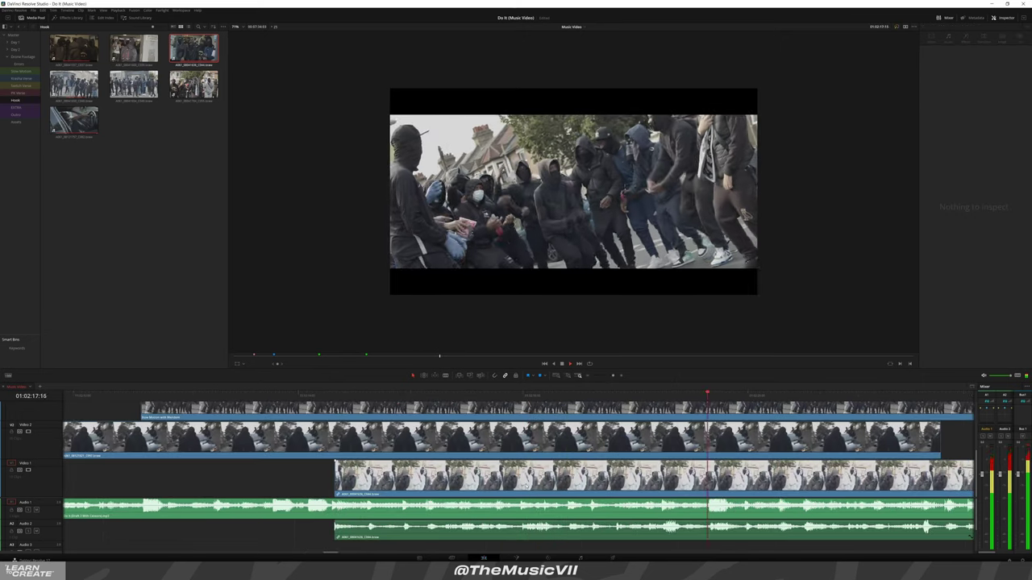
{"action": "left_click", "coordinate": [412, 476]}
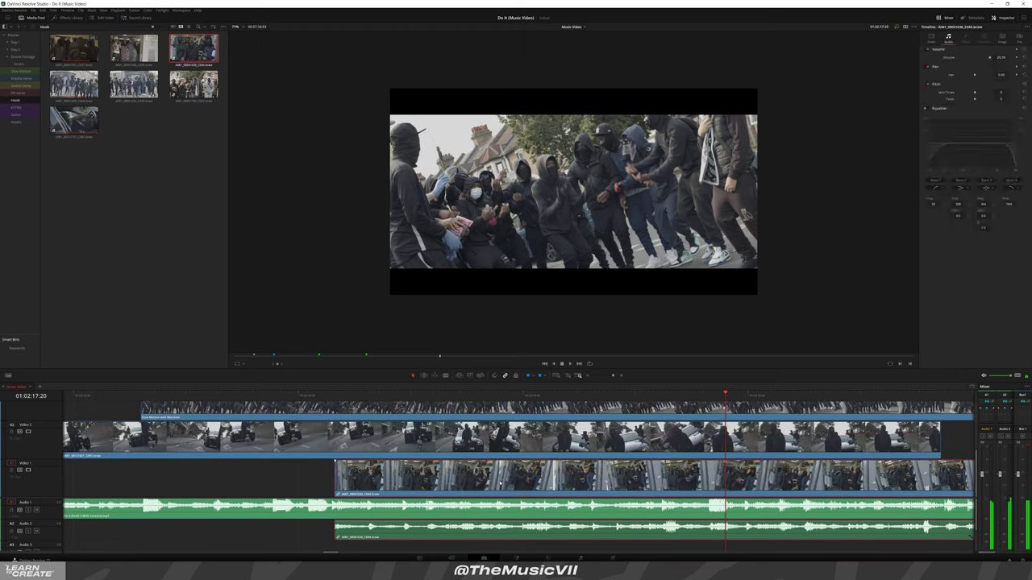
{"action": "left_click_drag", "start_coordinate": [501, 482], "coordinate": [441, 482]}
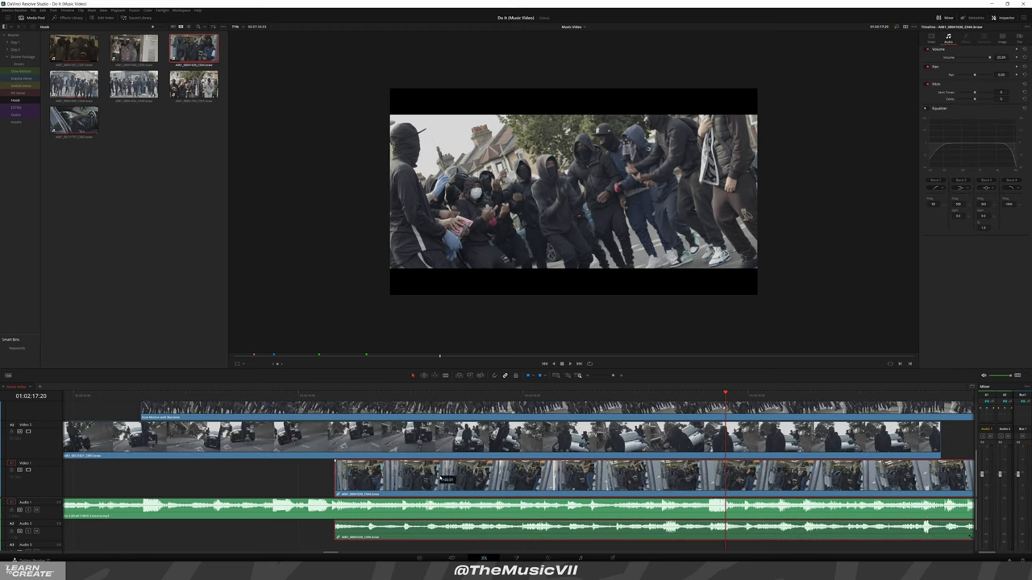
Play back the edit and trim the start of the shop crowd clip later
{"action": "key", "text": "space"}
{"action": "key", "text": "ctrl+minus"}
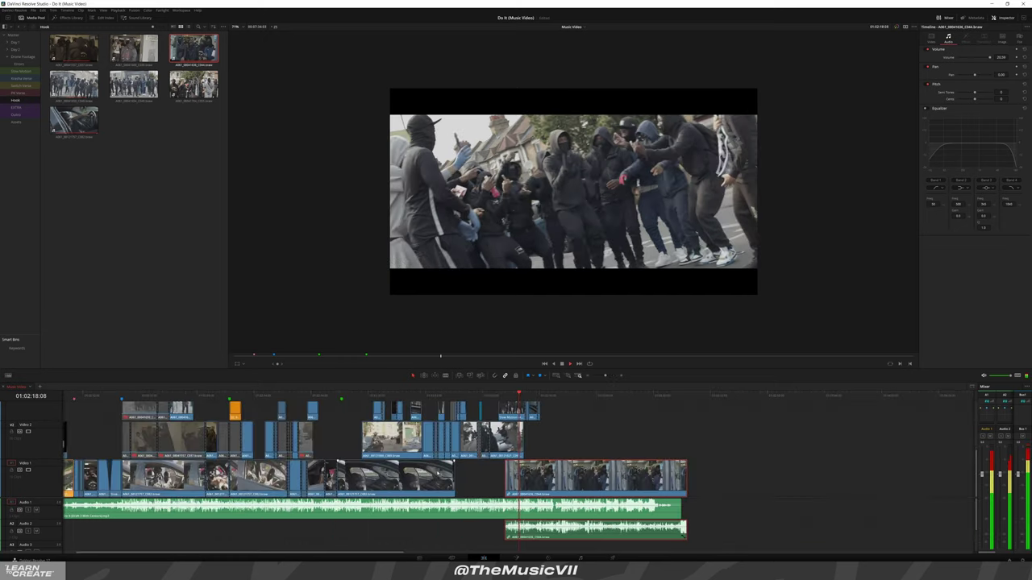
{"action": "key", "text": "ctrl+minus"}
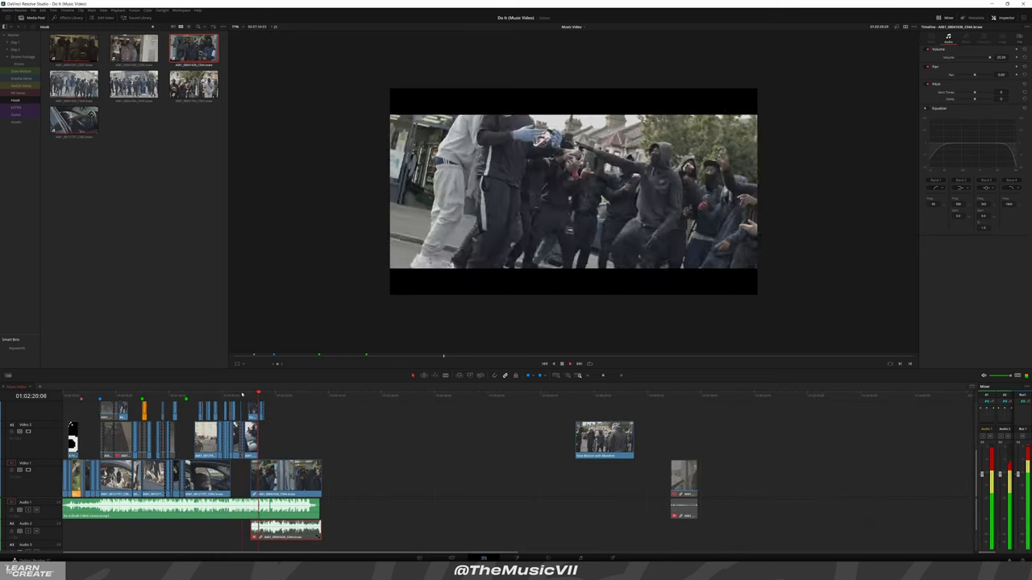
{"action": "key", "text": "ctrl+equal"}
{"action": "key", "text": "ctrl+equal"}
{"action": "key", "text": "ctrl+equal"}
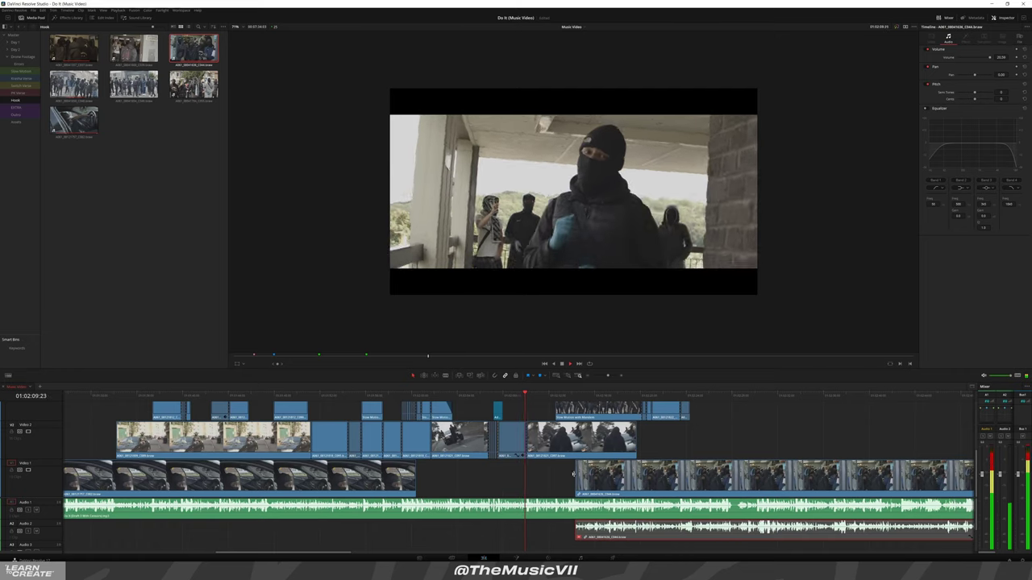
{"action": "left_click_drag", "start_coordinate": [574, 474], "coordinate": [678, 474]}
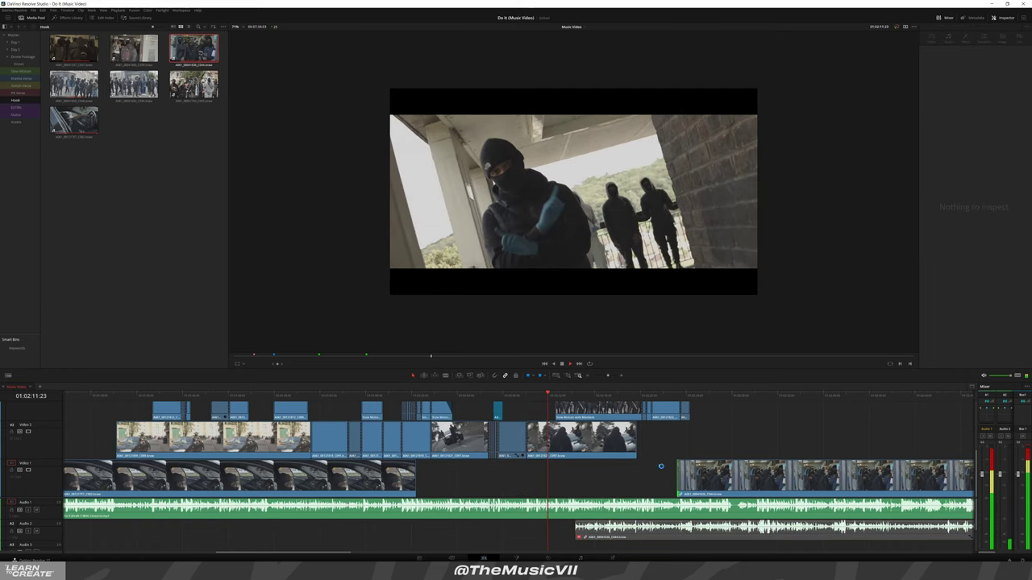
{"action": "scroll", "coordinate": [516, 468], "scroll_direction": "right", "scroll_amount": 5}
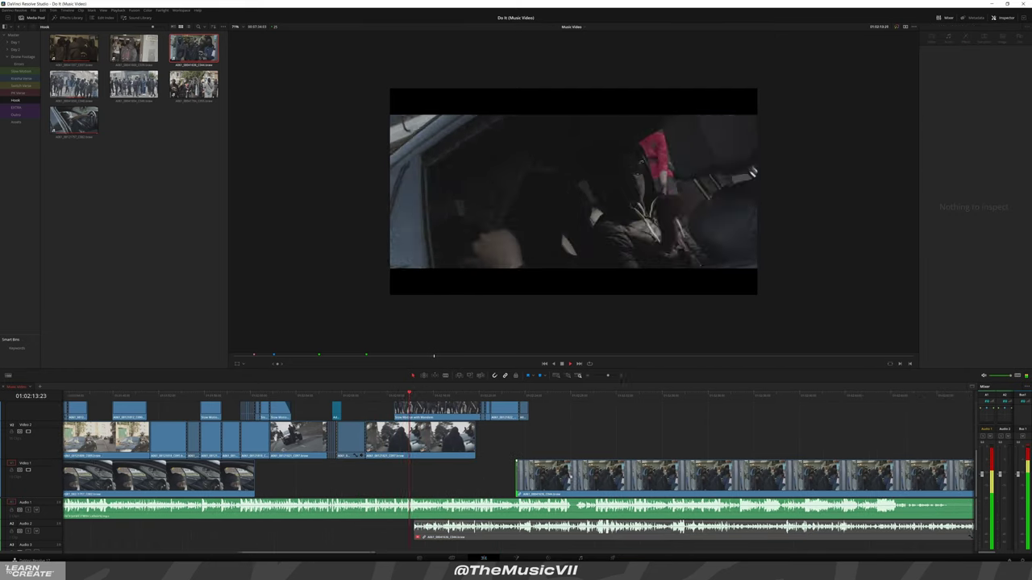
{"action": "scroll", "coordinate": [571, 477], "scroll_direction": "right", "scroll_amount": 1}
Blade the shop crowd clip and its audio at the playhead and delete the front piece
{"action": "left_click", "coordinate": [571, 477]}
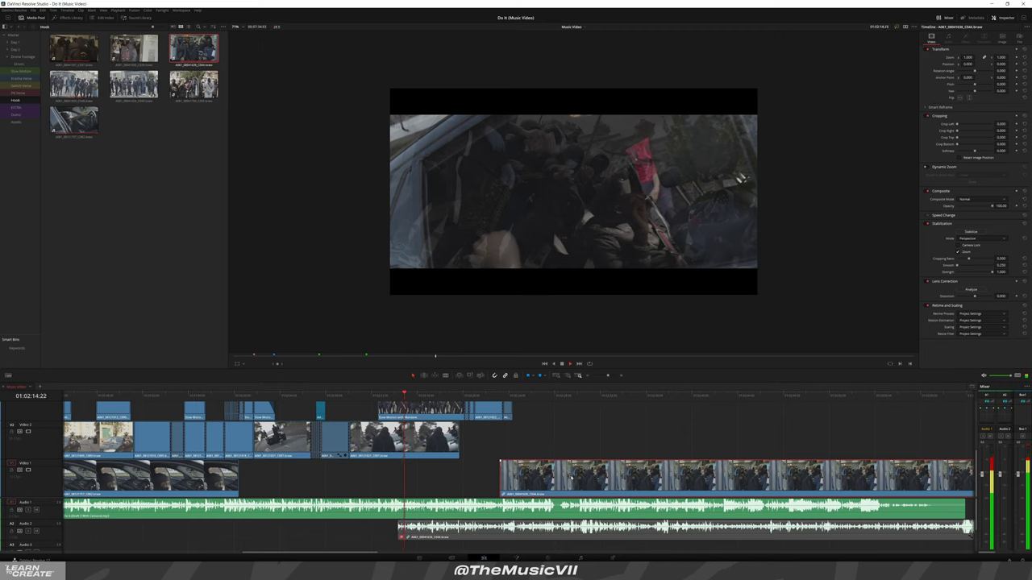
{"action": "left_click", "coordinate": [537, 458]}
{"action": "scroll", "coordinate": [538, 458], "scroll_direction": "up", "scroll_amount": 3}
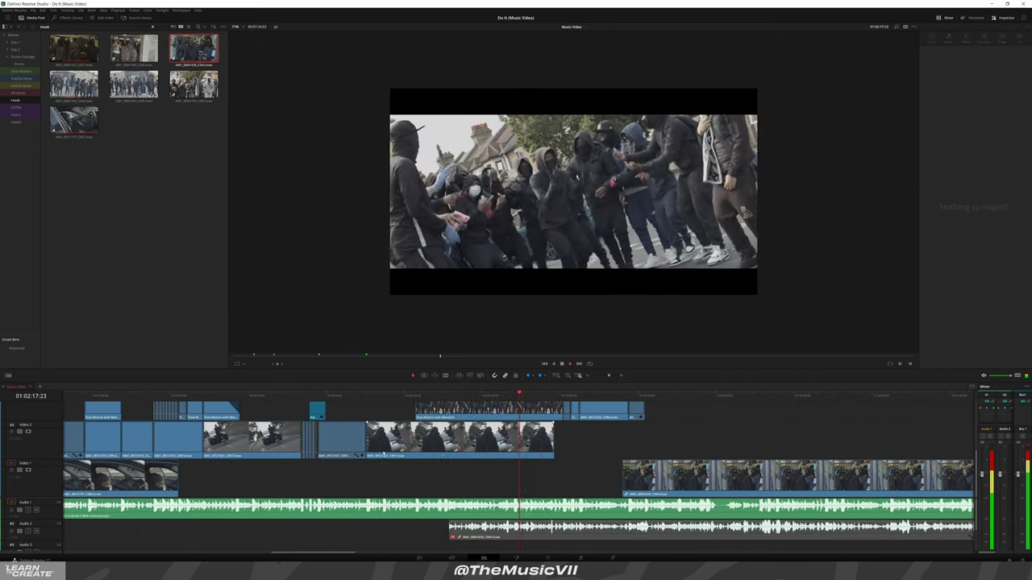
{"action": "scroll", "coordinate": [626, 449], "scroll_direction": "right", "scroll_amount": 4}
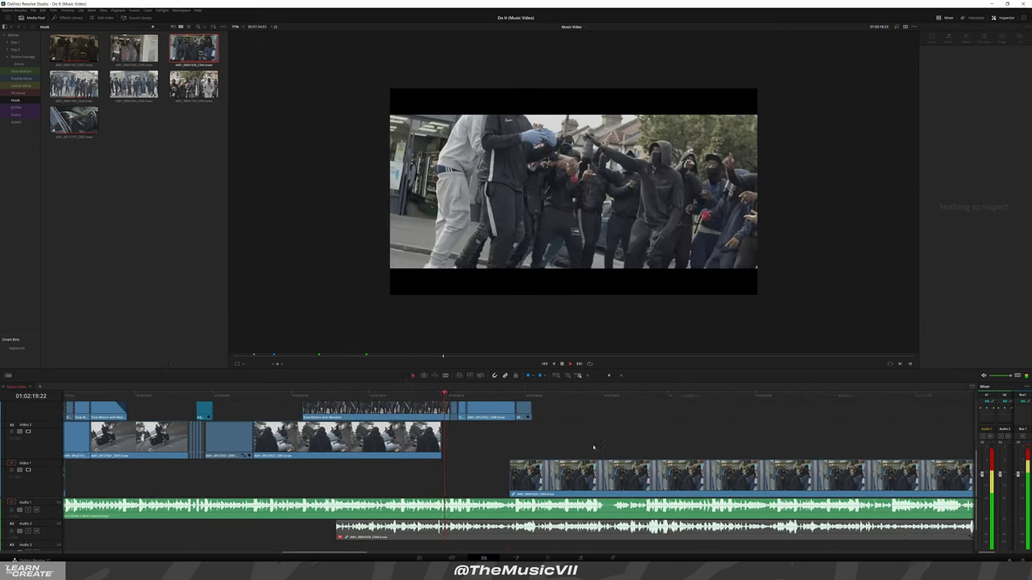
{"action": "scroll", "coordinate": [486, 468], "scroll_direction": "right", "scroll_amount": 1}
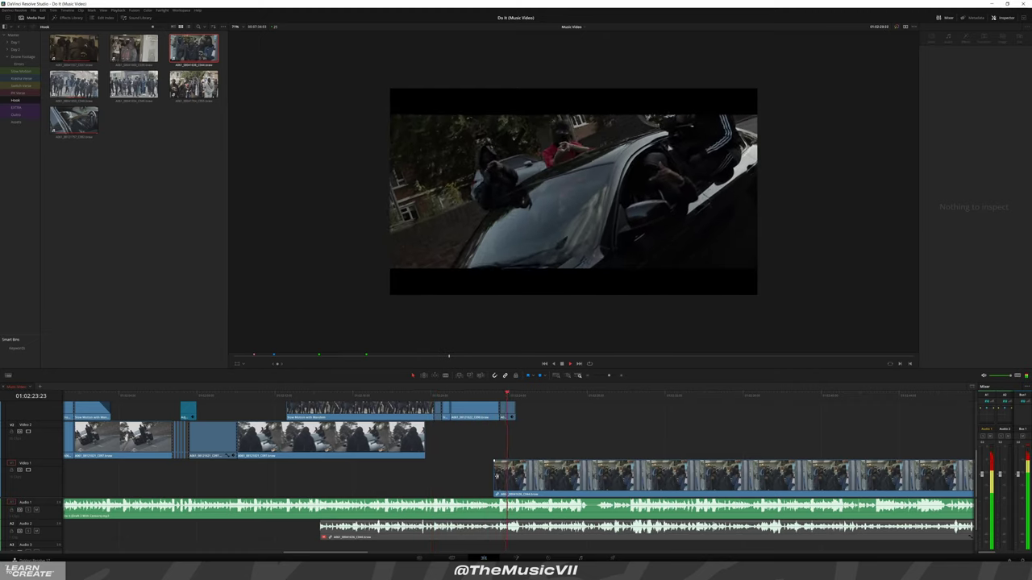
{"action": "scroll", "coordinate": [496, 476], "scroll_direction": "right", "scroll_amount": 2}
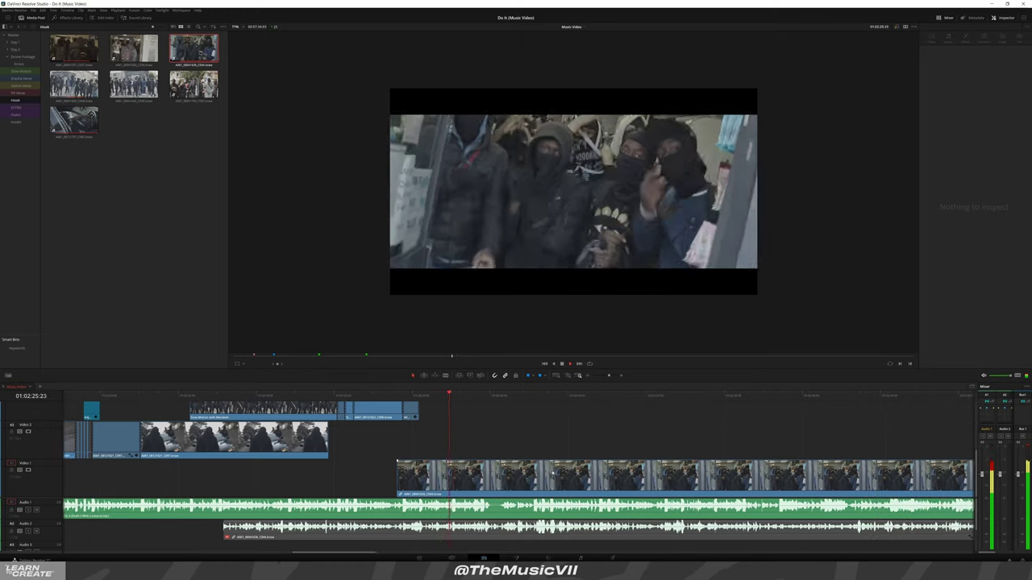
{"action": "scroll", "coordinate": [547, 476], "scroll_direction": "right", "scroll_amount": 2}
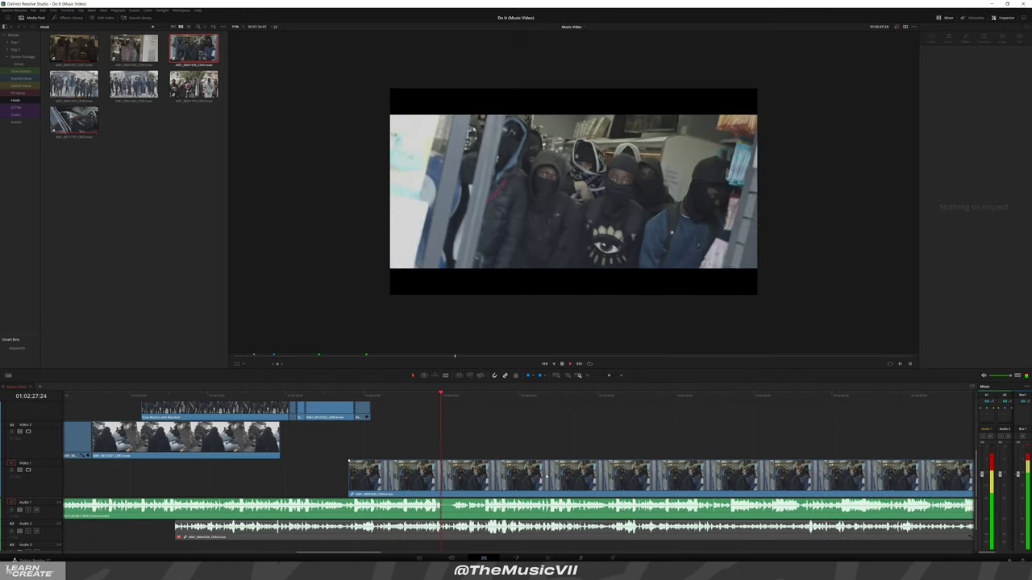
{"action": "left_click", "coordinate": [455, 476]}
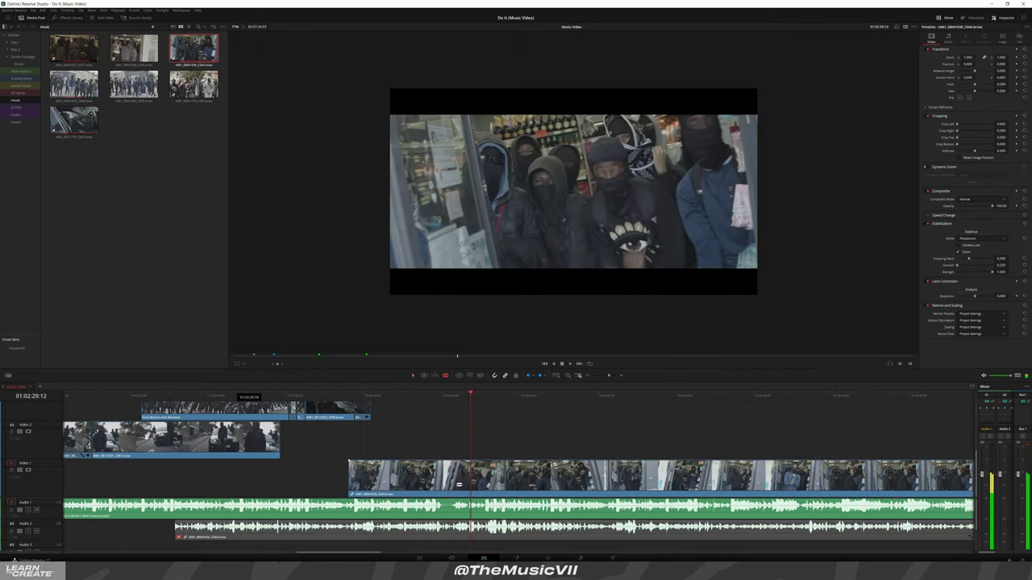
{"action": "left_click", "coordinate": [452, 476]}
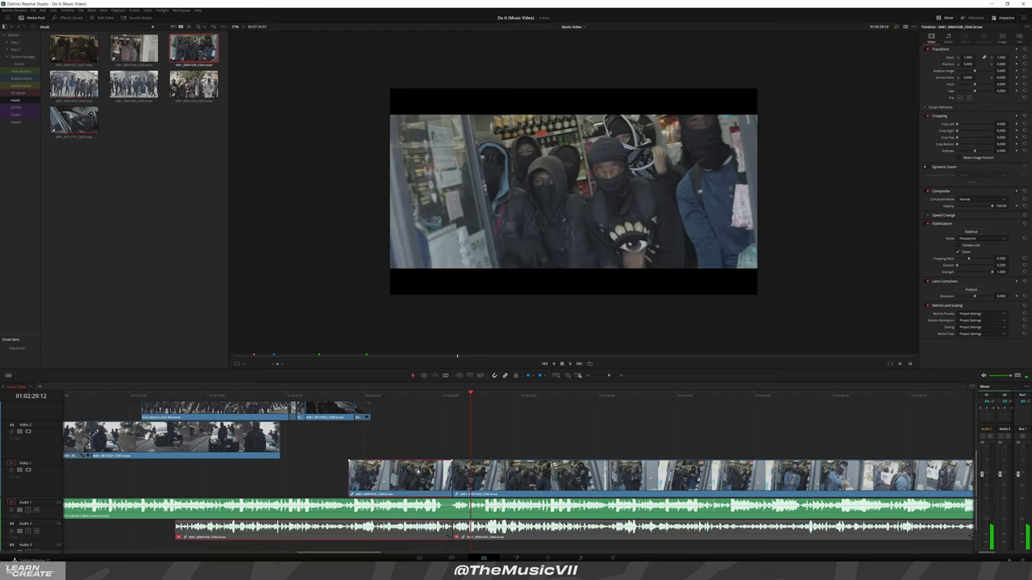
{"action": "key", "text": "a"}
{"action": "left_click", "coordinate": [424, 462]}
{"action": "key", "text": "BackSpace"}
Play back from the new start of the crowd clip and switch to the Color page
{"action": "left_click", "coordinate": [344, 395]}
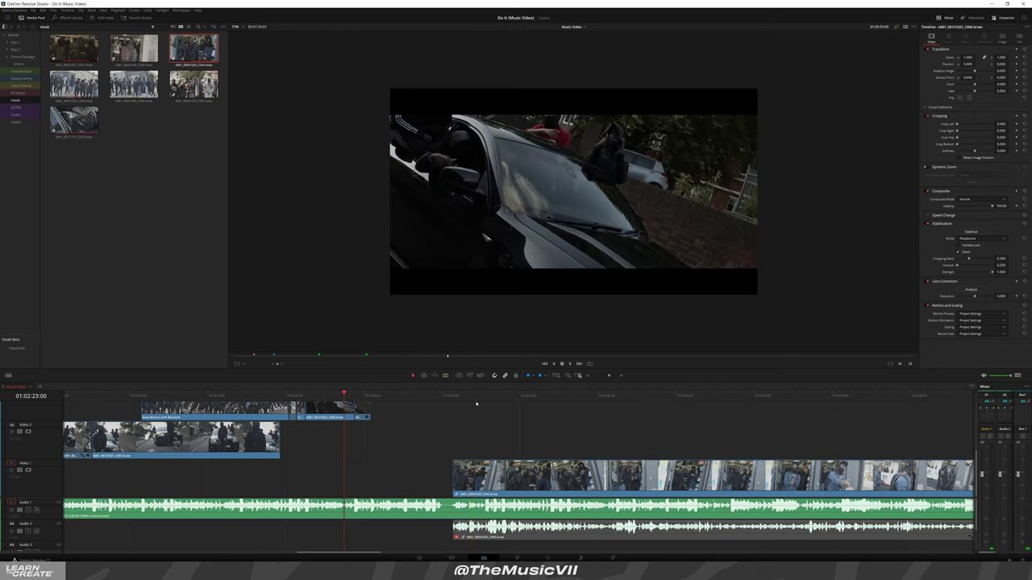
{"action": "left_click", "coordinate": [477, 397]}
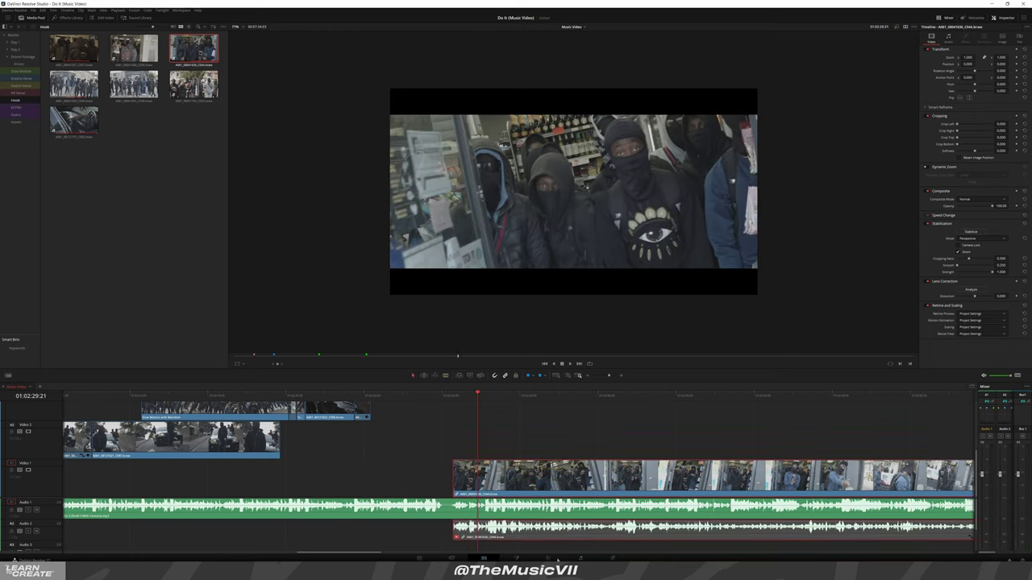
{"action": "key", "text": "space"}
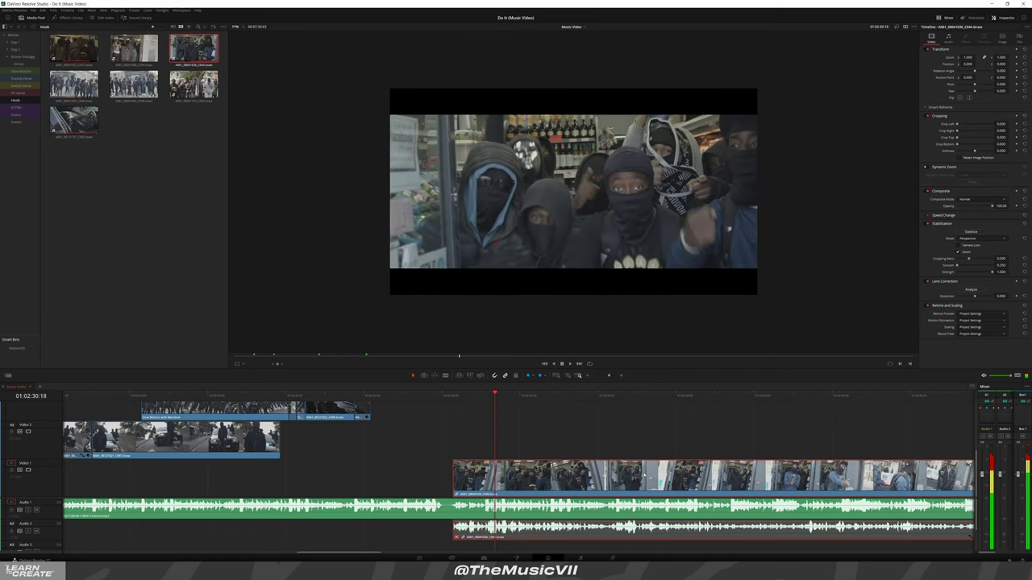
{"action": "key", "text": "shift+6"}
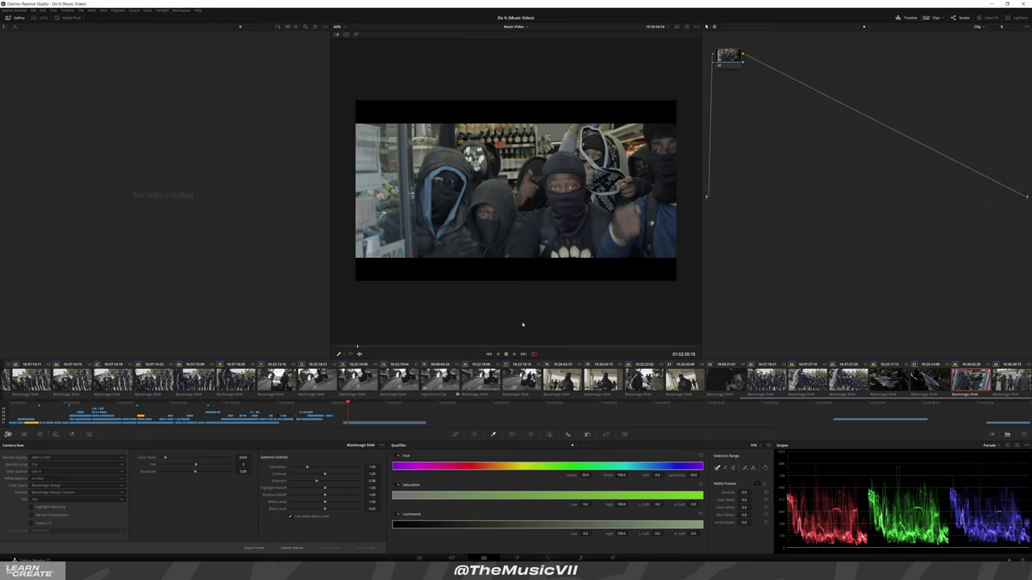
Back on the Edit page, move to 01:02:15:08, fit the timeline, and open the Drone Footage bin
{"action": "key", "text": "shift+4"}
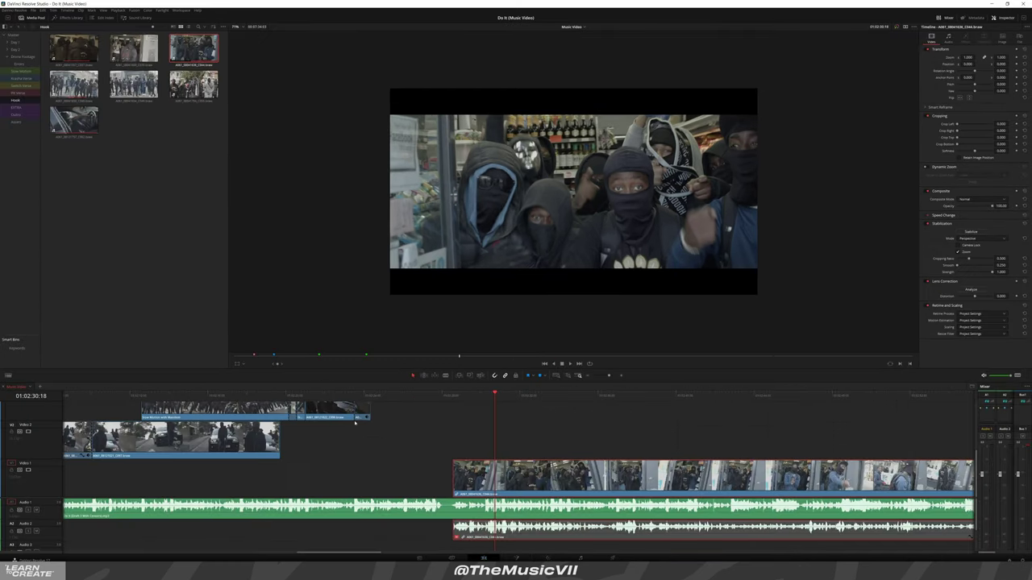
{"action": "left_click_drag", "start_coordinate": [347, 399], "coordinate": [194, 395]}
{"action": "key", "text": "shift+z"}
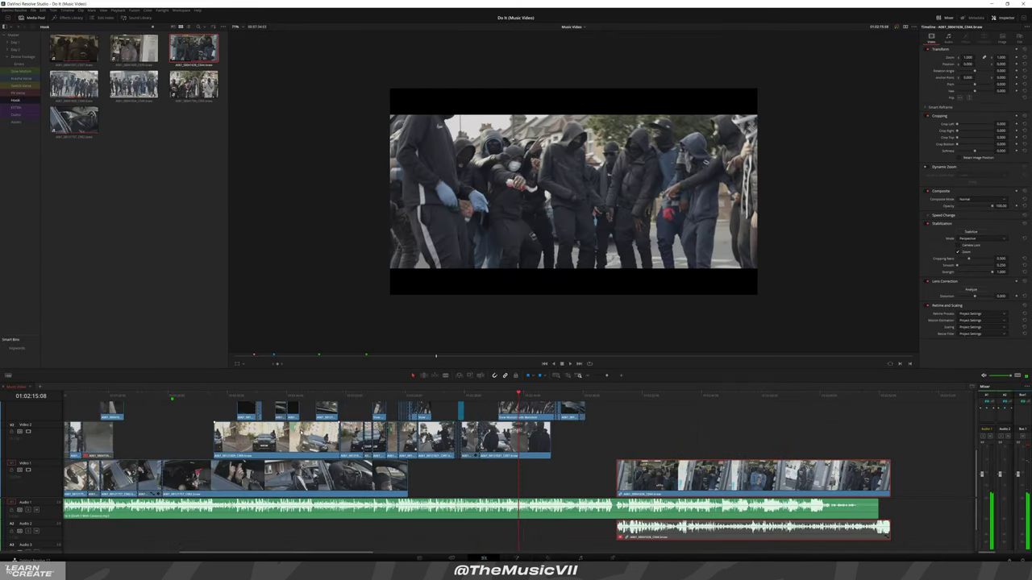
{"action": "left_click", "coordinate": [17, 80]}
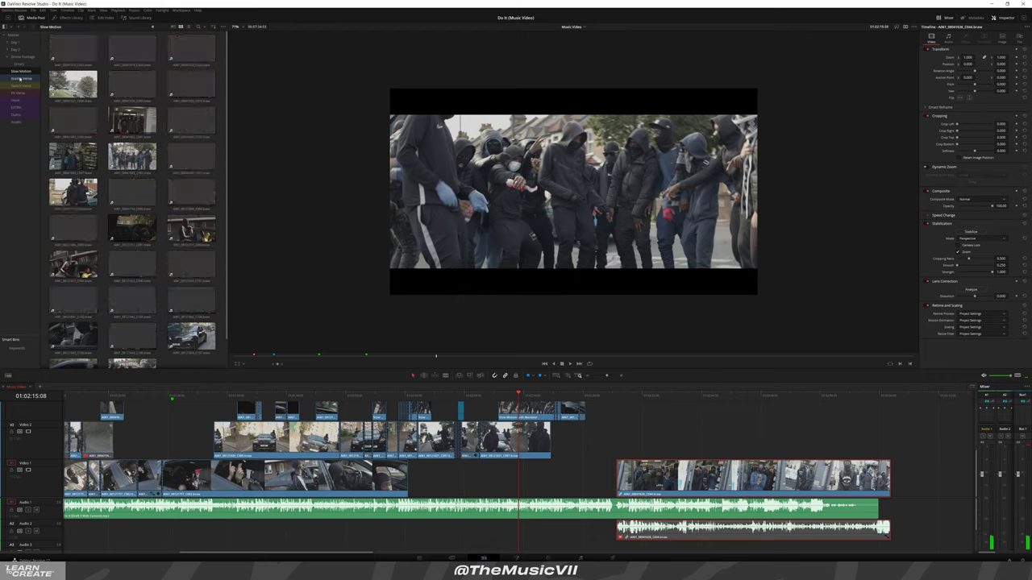
{"action": "left_click", "coordinate": [29, 58]}
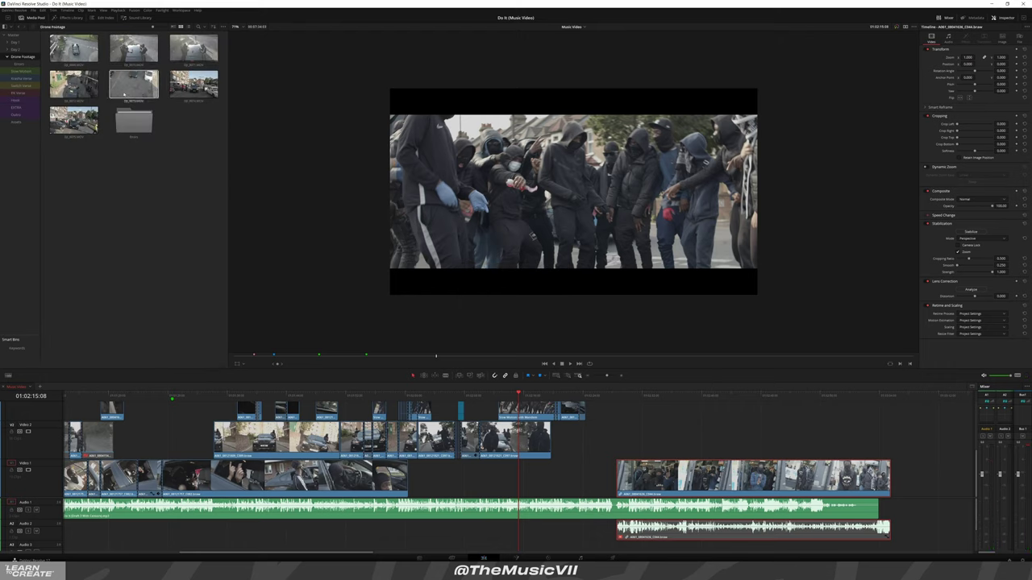
{"action": "scroll", "coordinate": [207, 432], "scroll_direction": "down", "scroll_amount": 5}
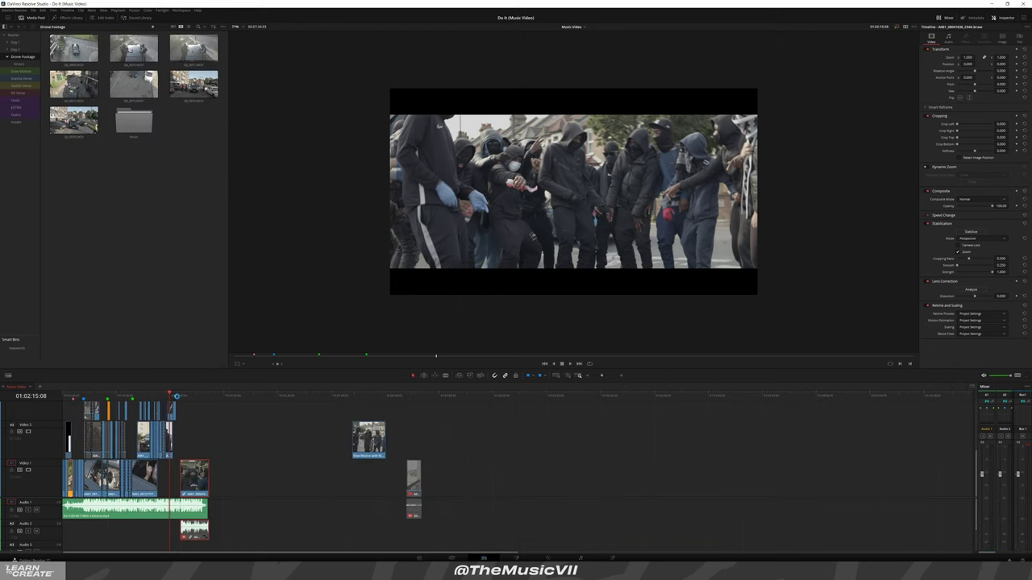
{"action": "scroll", "coordinate": [359, 422], "scroll_direction": "up", "scroll_amount": 5}
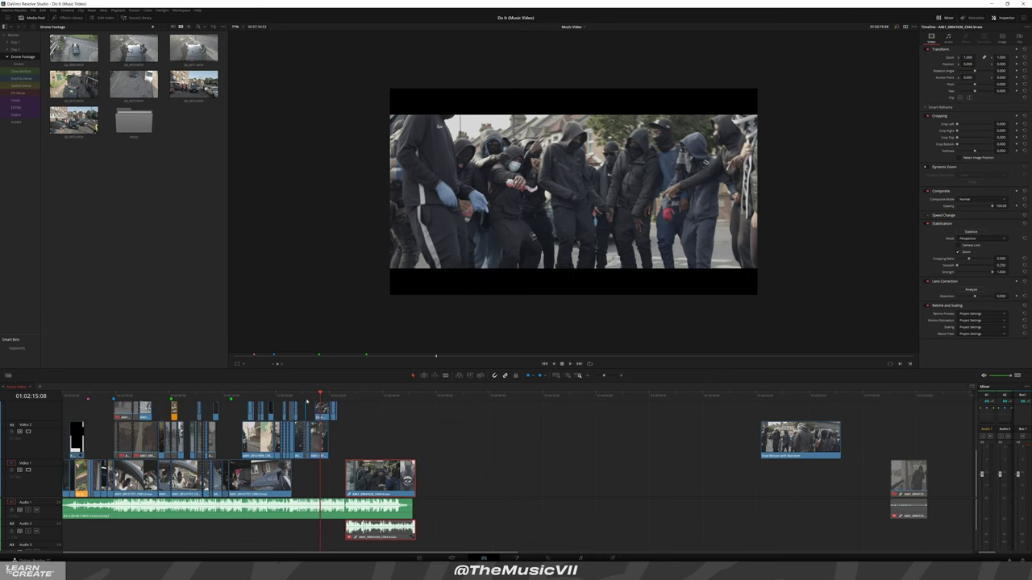
Play back the edit, then show the Slow Motion bin's clips and zoom the timeline out
{"action": "left_click", "coordinate": [391, 440]}
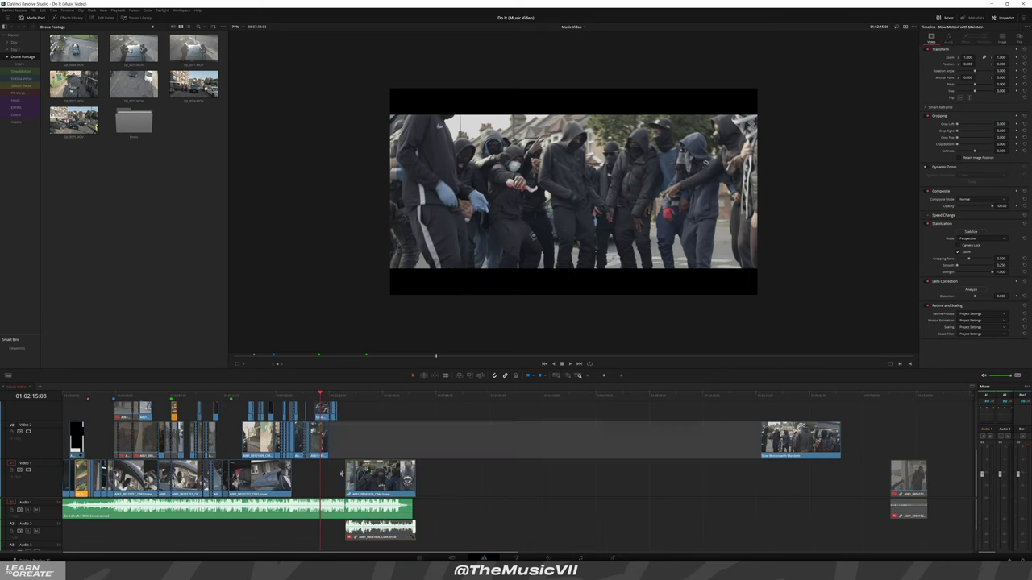
{"action": "left_click", "coordinate": [376, 447]}
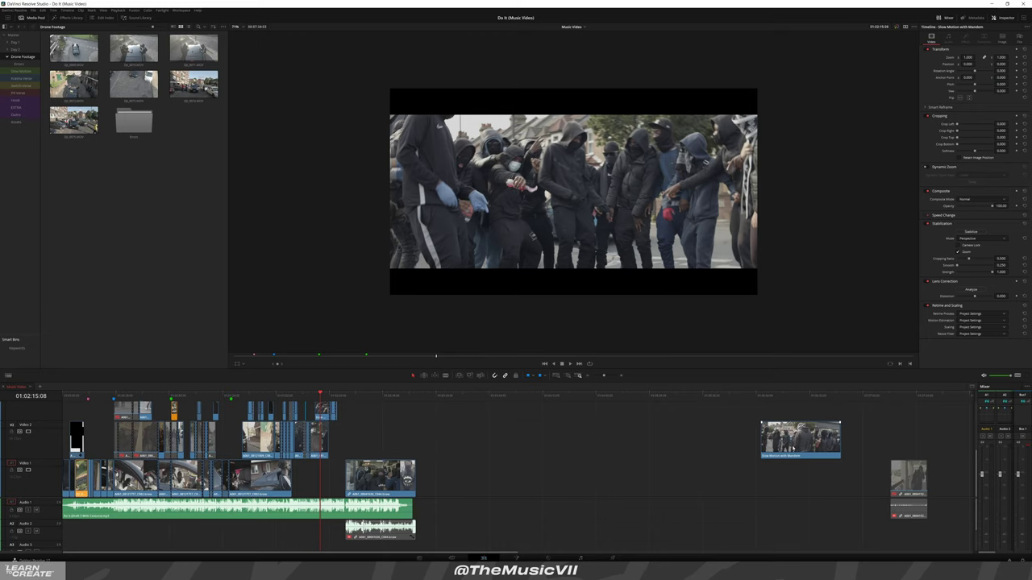
{"action": "key", "text": "space"}
{"action": "scroll", "coordinate": [541, 476], "scroll_direction": "up", "scroll_amount": 3}
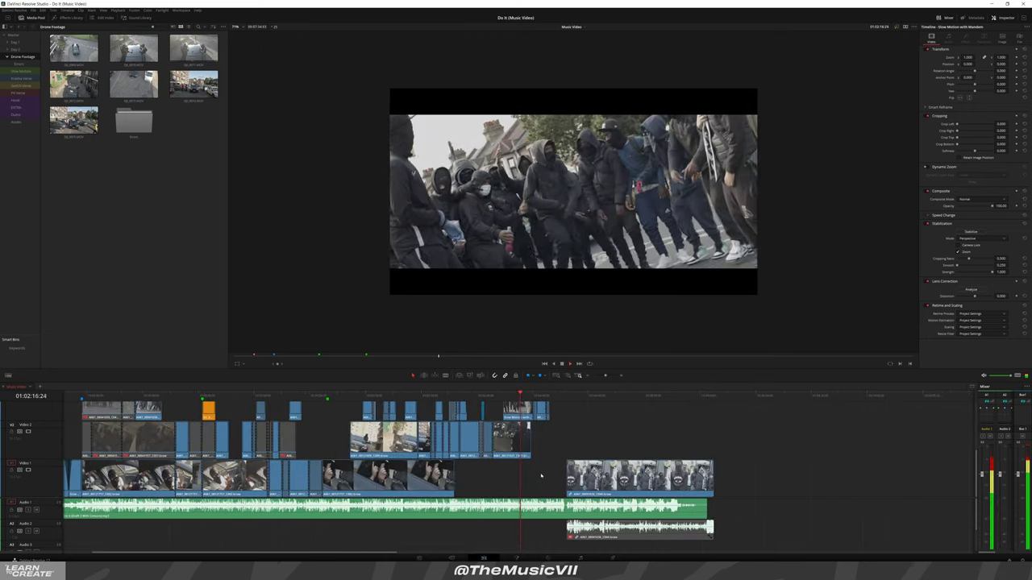
{"action": "scroll", "coordinate": [548, 468], "scroll_direction": "up", "scroll_amount": 2}
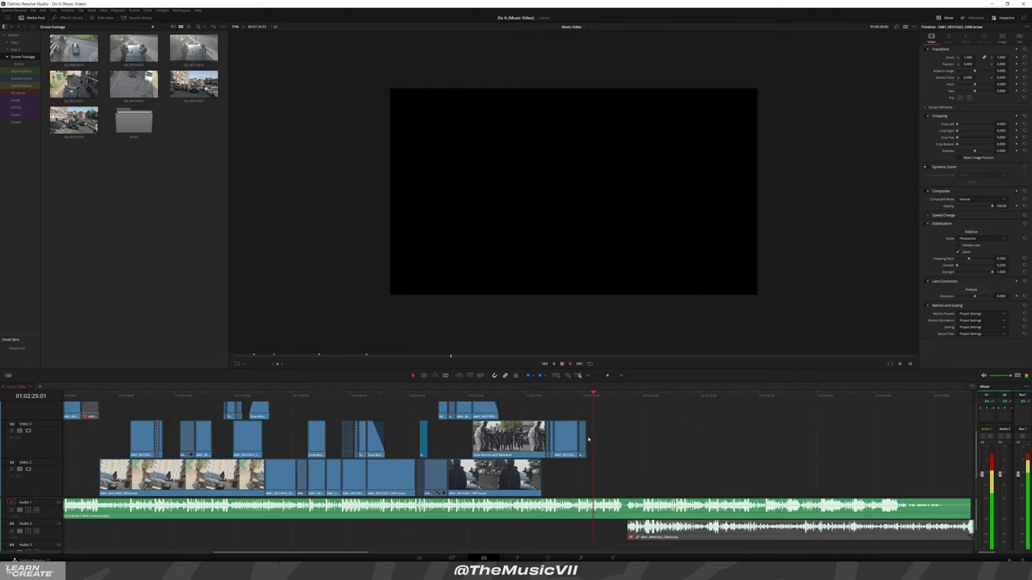
{"action": "scroll", "coordinate": [588, 440], "scroll_direction": "down", "scroll_amount": 2}
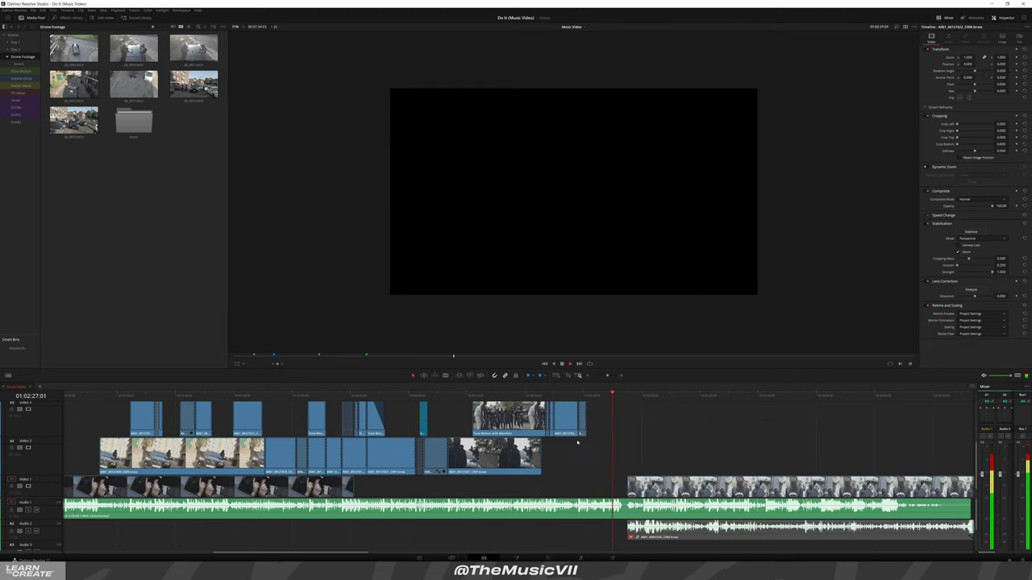
{"action": "left_click", "coordinate": [33, 73]}
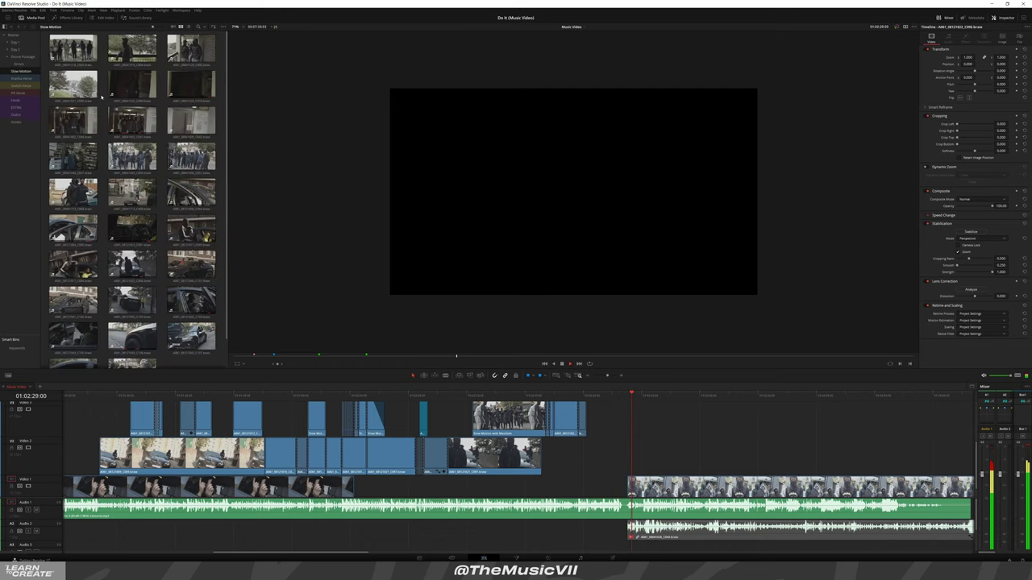
{"action": "key", "text": "ctrl+minus"}
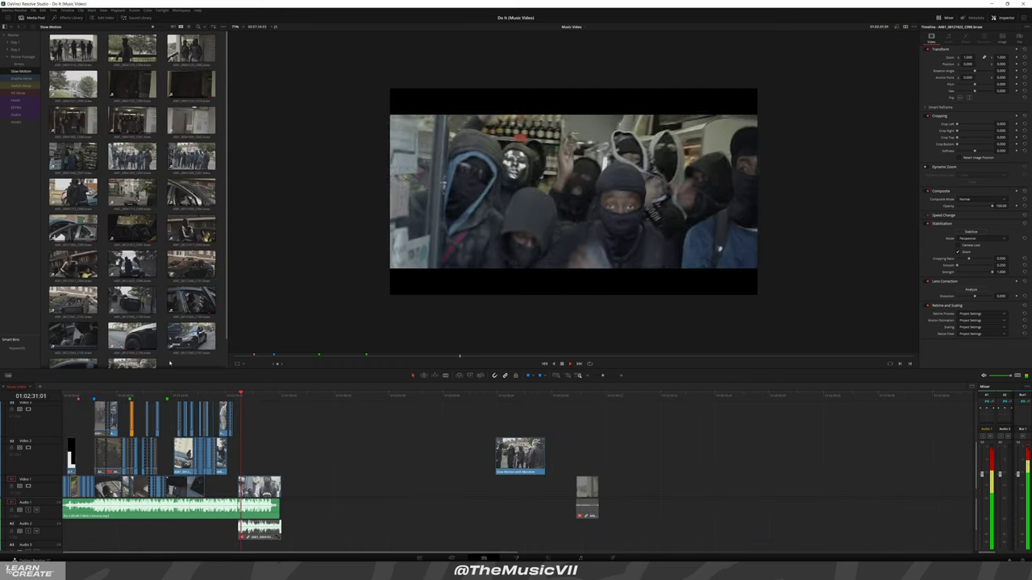
Preview the BMW front-view clip and place it on Video 2
{"action": "double_click", "coordinate": [191, 264]}
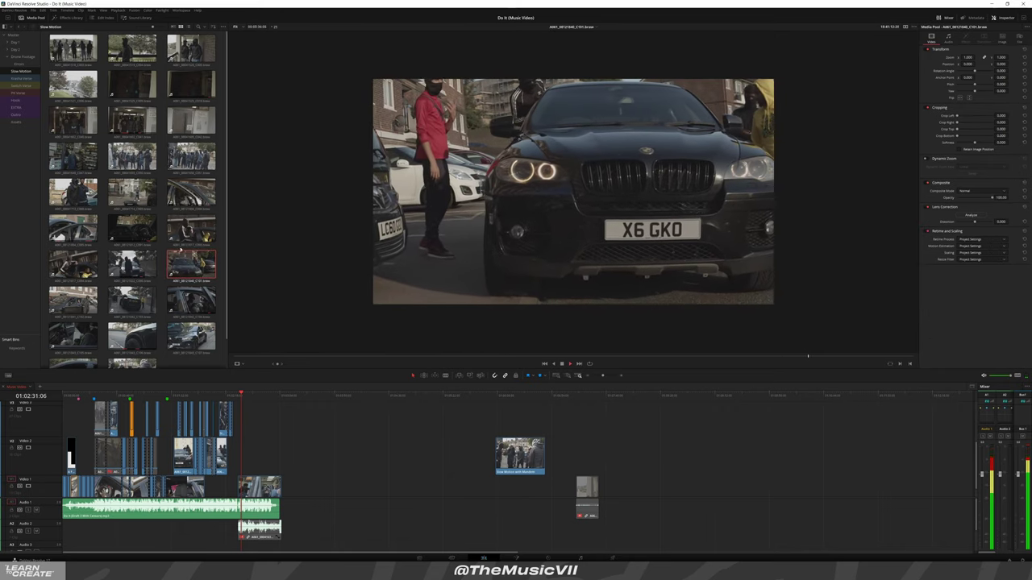
{"action": "left_click_drag", "start_coordinate": [191, 263], "coordinate": [263, 444]}
{"action": "left_click", "coordinate": [306, 454]}
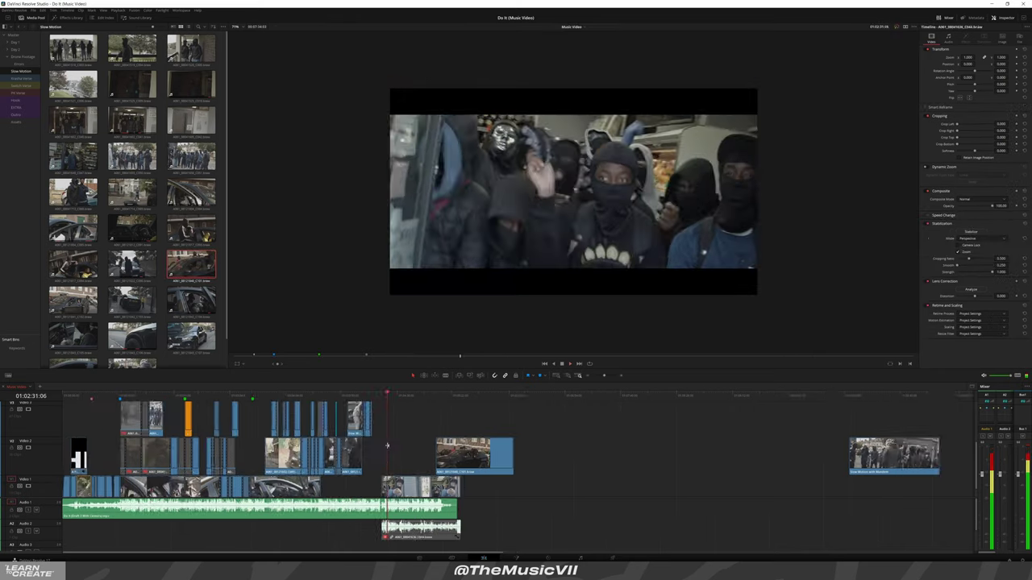
{"action": "scroll", "coordinate": [385, 439], "scroll_direction": "up", "scroll_amount": 3}
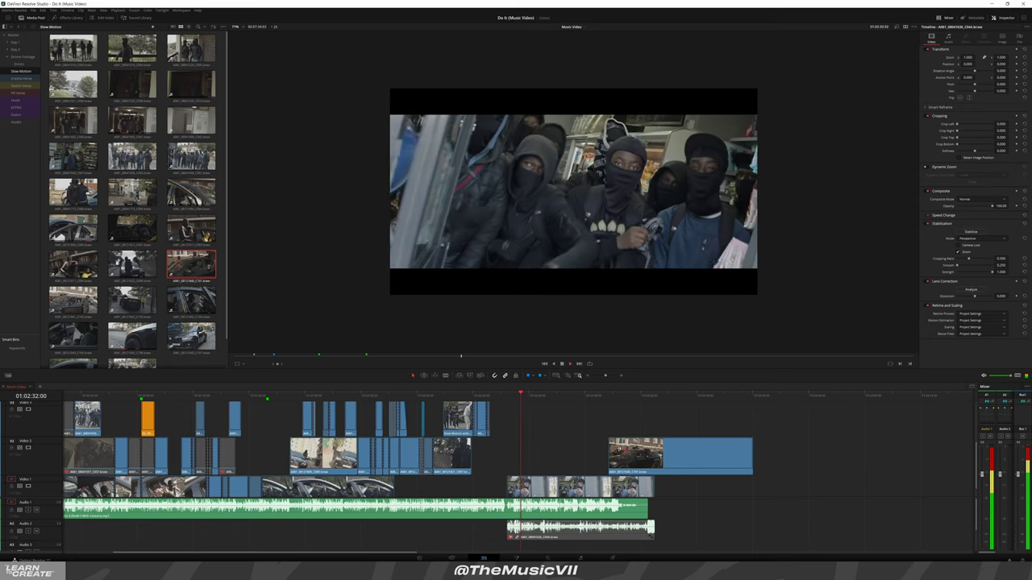
{"action": "scroll", "coordinate": [558, 431], "scroll_direction": "up", "scroll_amount": 3}
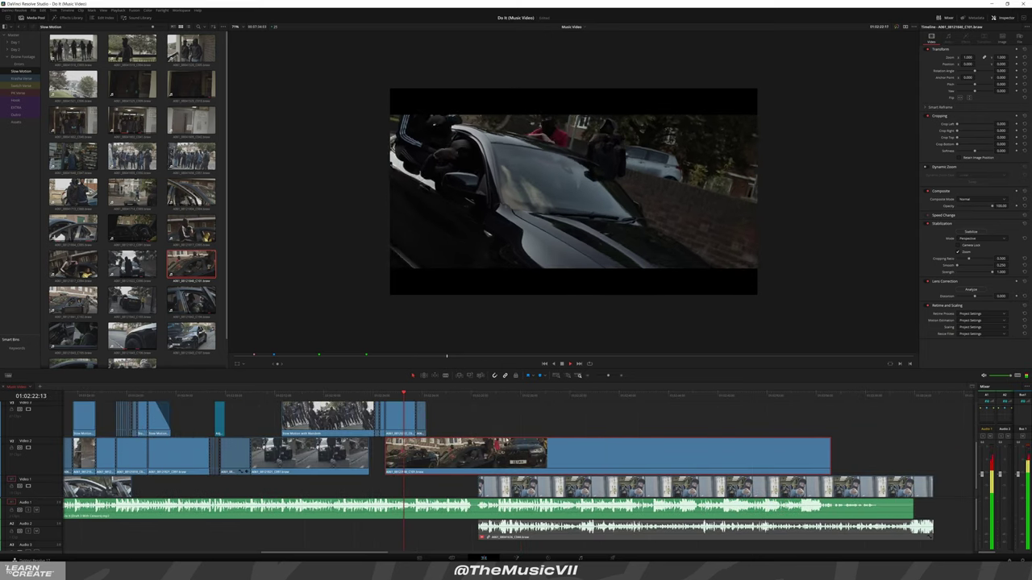
{"action": "scroll", "coordinate": [458, 441], "scroll_direction": "up", "scroll_amount": 3}
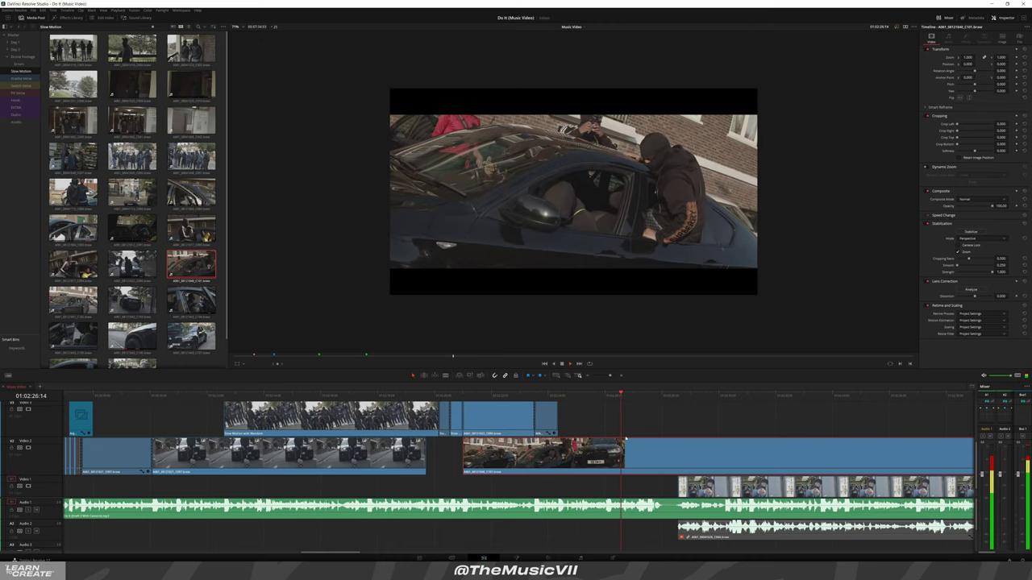
{"action": "scroll", "coordinate": [625, 440], "scroll_direction": "down", "scroll_amount": 1}
{"action": "scroll", "coordinate": [613, 414], "scroll_direction": "down", "scroll_amount": 2}
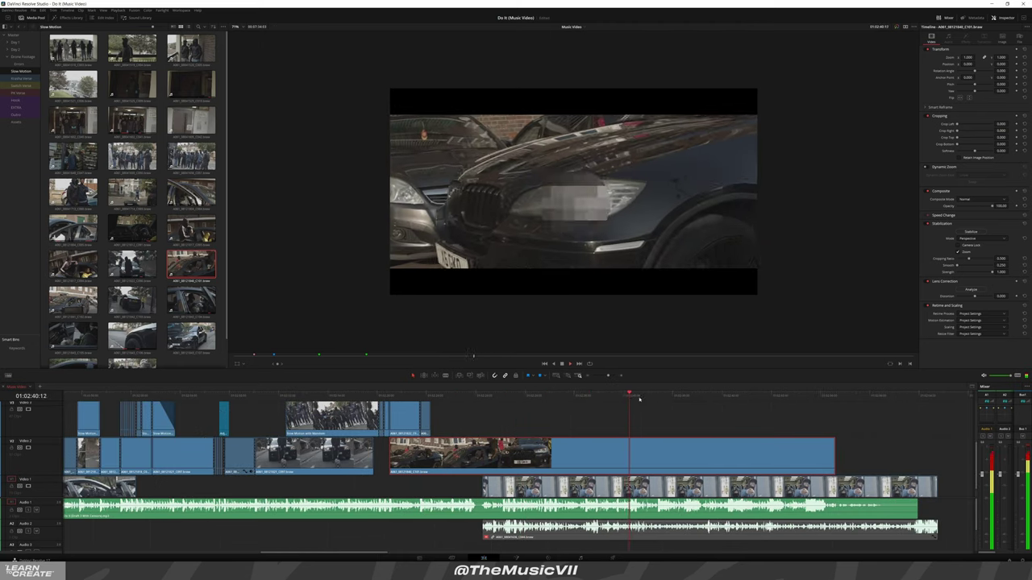
Cut off the BMW clip's opening, slide it left to close the gap, replay, and open the Color page
{"action": "left_click", "coordinate": [618, 440]}
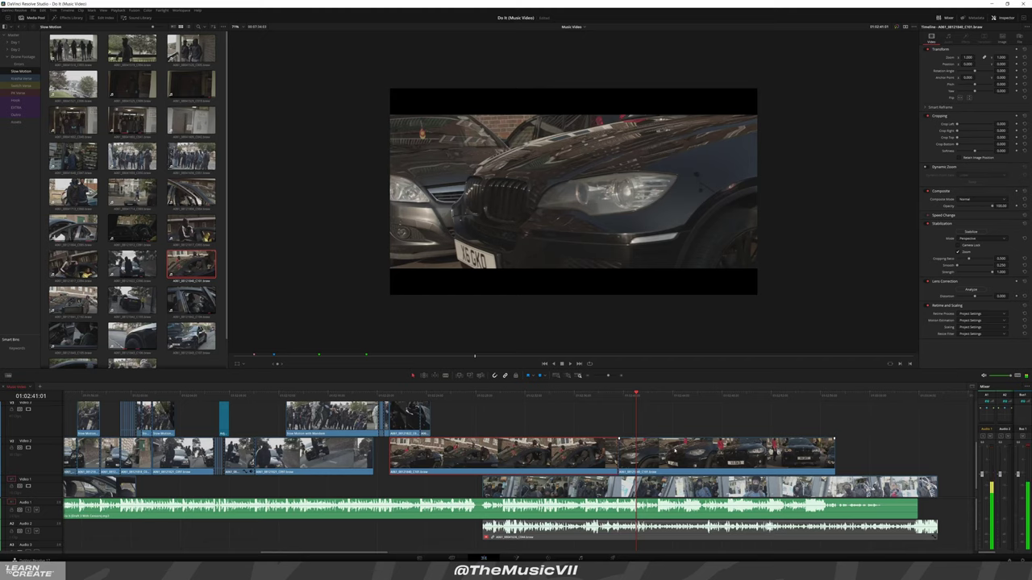
{"action": "key", "text": "Delete"}
{"action": "left_click_drag", "start_coordinate": [629, 451], "coordinate": [438, 451]}
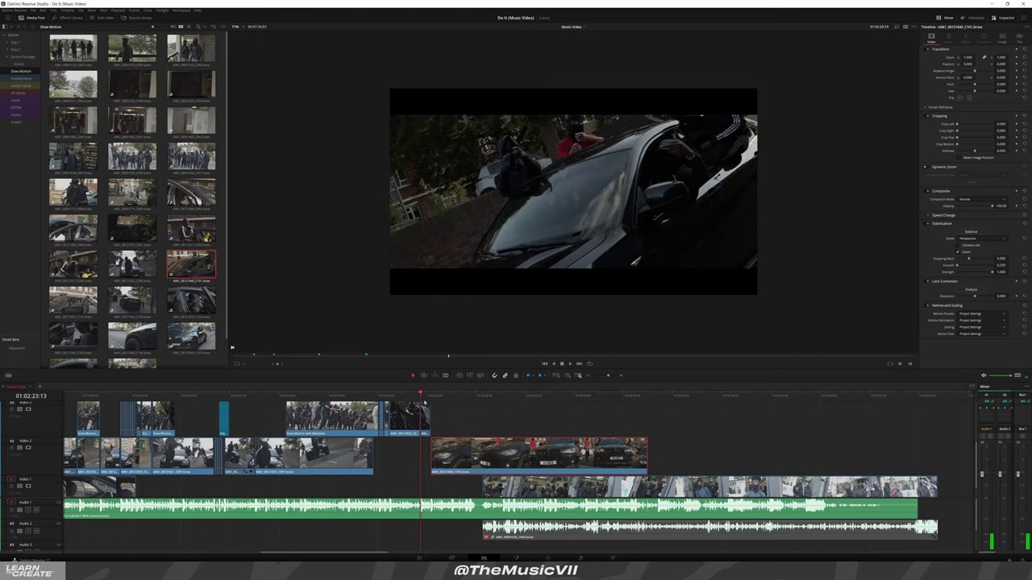
{"action": "key", "text": "space"}
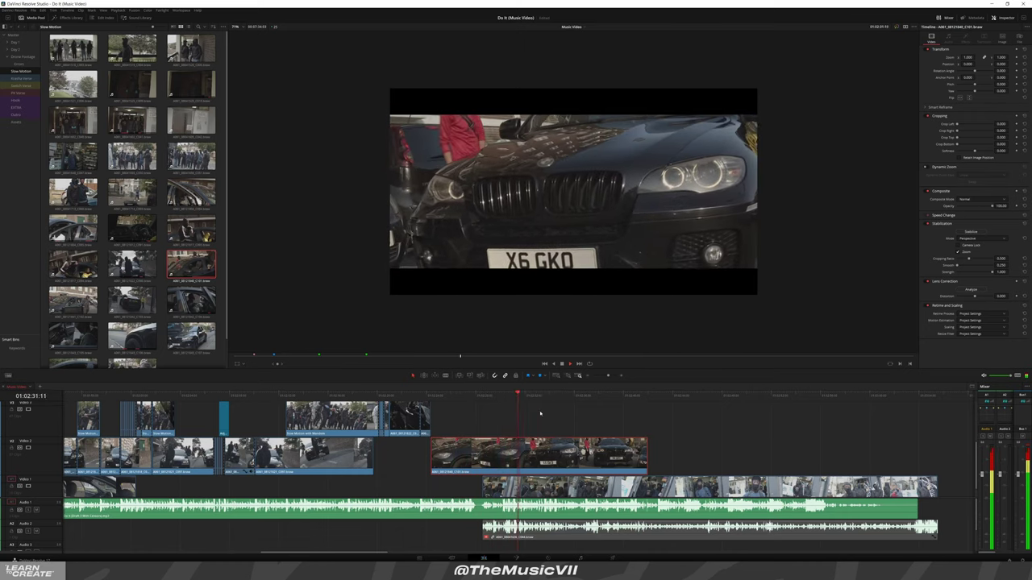
{"action": "left_click", "coordinate": [433, 396]}
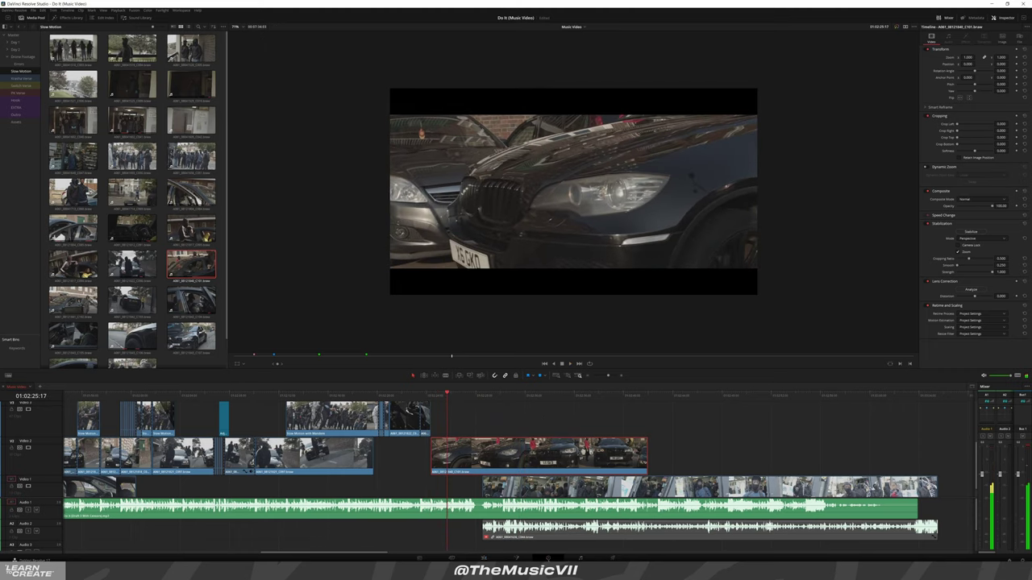
{"action": "left_click", "coordinate": [548, 558]}
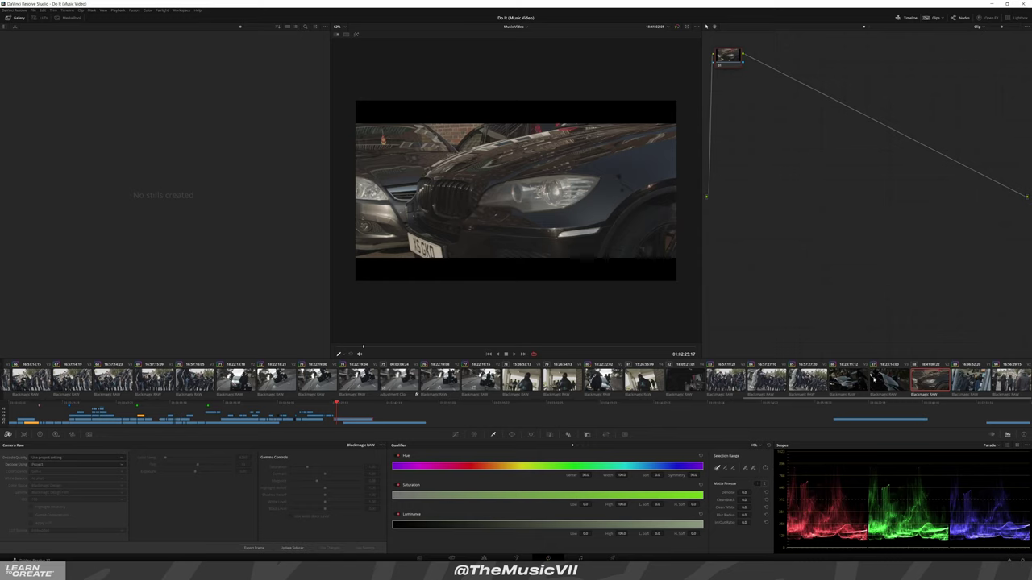
Add a serial node to the BMW clip, then shorten its end on Video 2 and replay
{"action": "key", "text": "alt+s"}
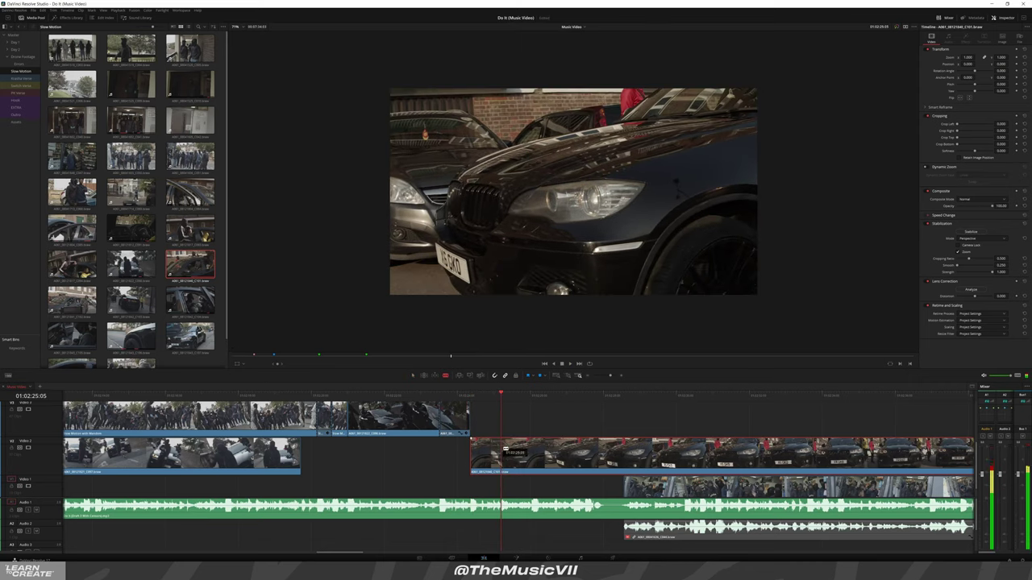
{"action": "left_click", "coordinate": [646, 395]}
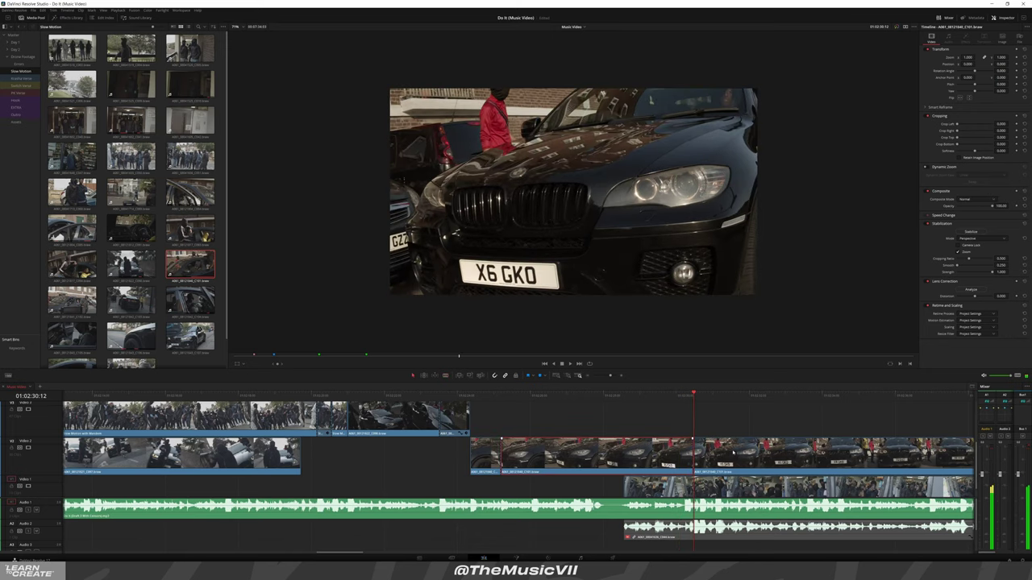
{"action": "left_click_drag", "start_coordinate": [693, 451], "coordinate": [487, 402]}
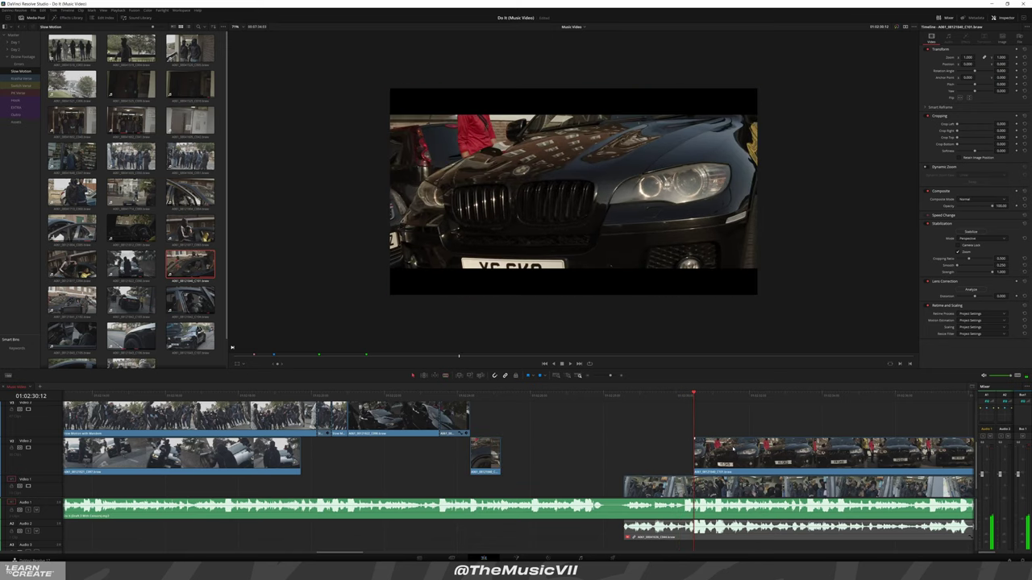
{"action": "left_click", "coordinate": [476, 395]}
{"action": "key", "text": "space"}
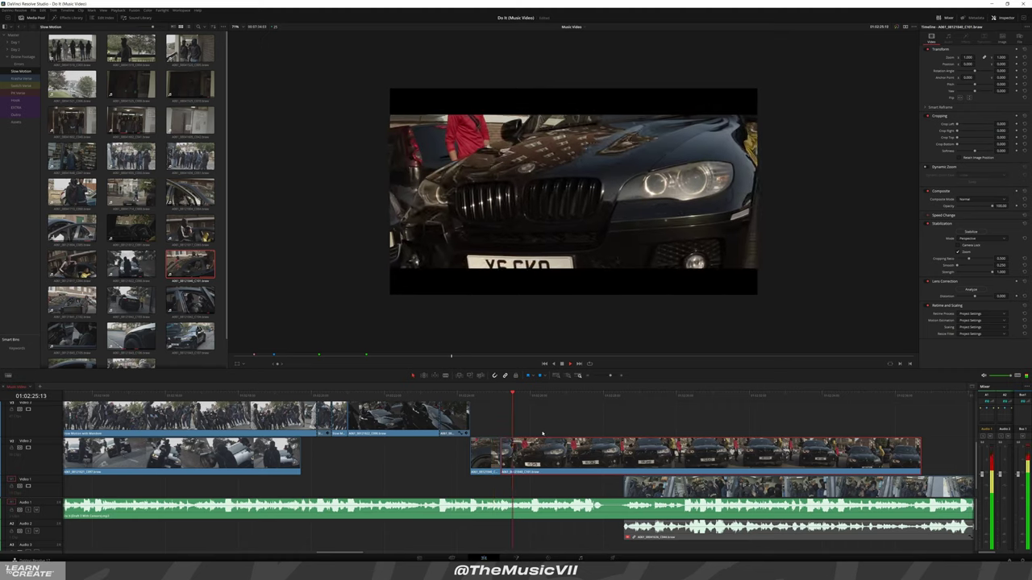
{"action": "key", "text": "space"}
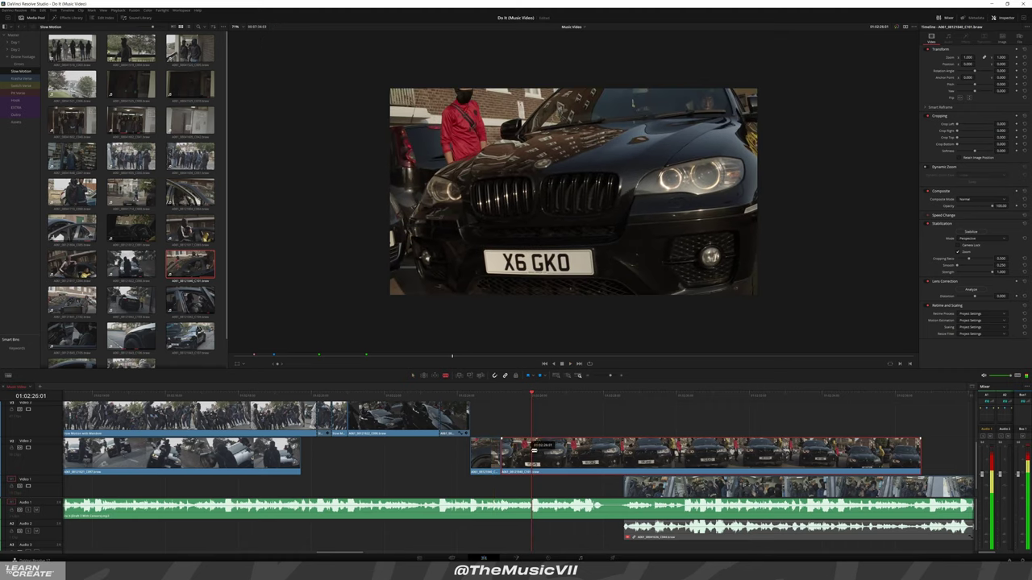
Blade the Video 2 BMW clip at the next cut point, delete the extra section, and replay
{"action": "left_click_drag", "start_coordinate": [534, 450], "coordinate": [671, 450]}
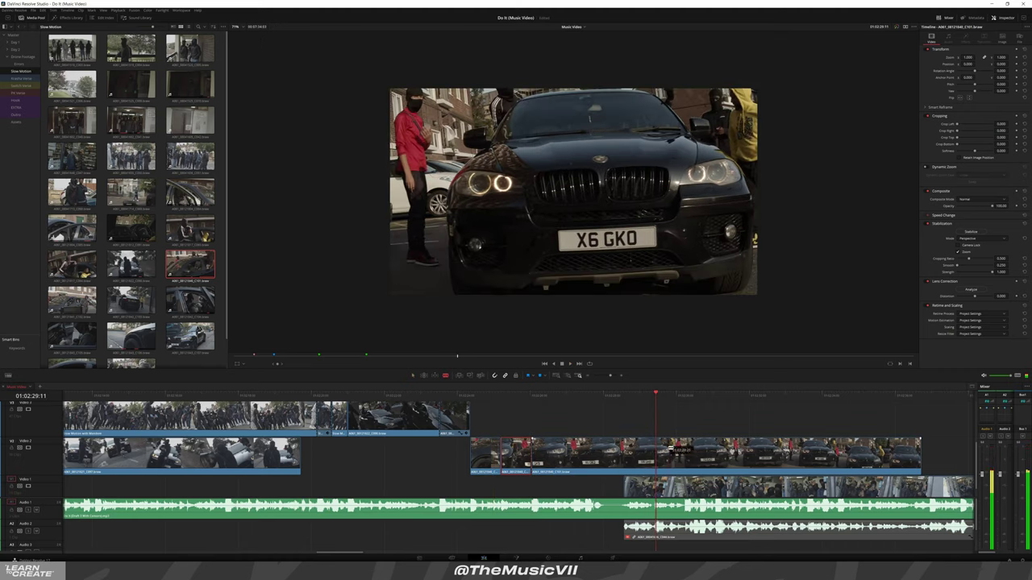
{"action": "left_click", "coordinate": [669, 450]}
{"action": "key", "text": "a"}
{"action": "key", "text": "Delete"}
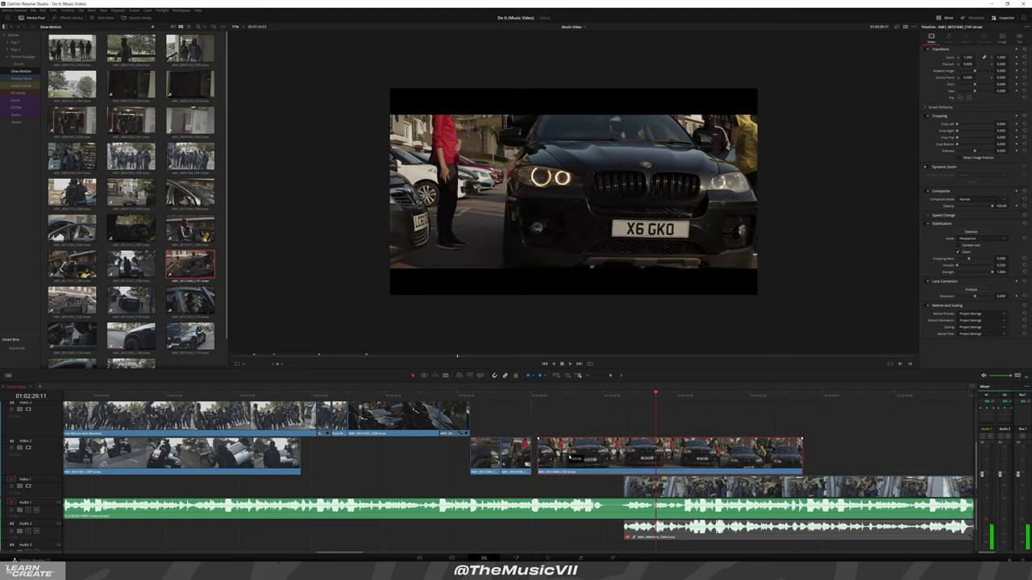
{"action": "left_click", "coordinate": [441, 395]}
{"action": "key", "text": "space"}
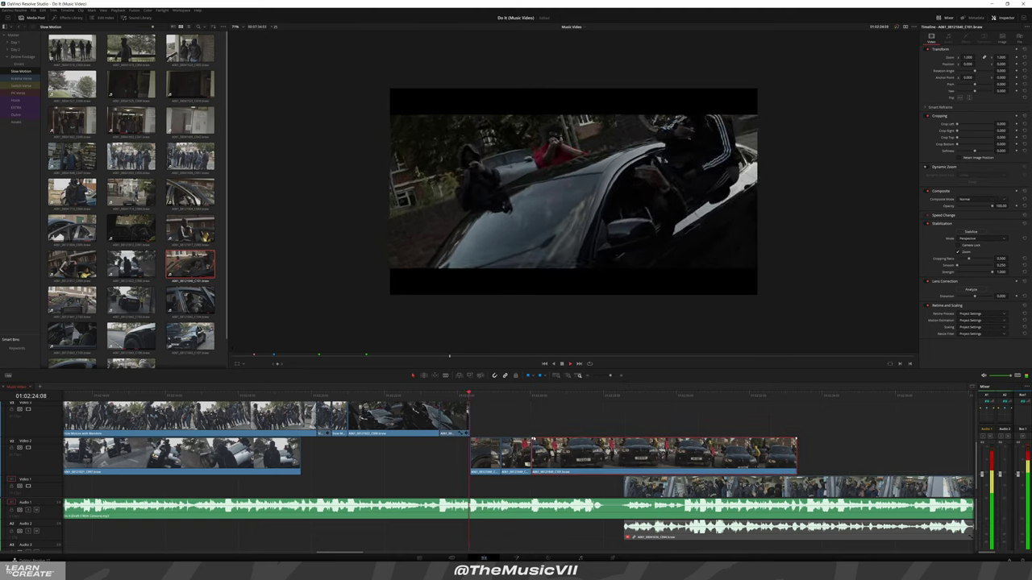
{"action": "left_click", "coordinate": [532, 395]}
Move the BMW clip to Video 3, slide the shop crowd clip to the playhead, and adjust the BMW end
{"action": "left_click_drag", "start_coordinate": [516, 455], "coordinate": [485, 428]}
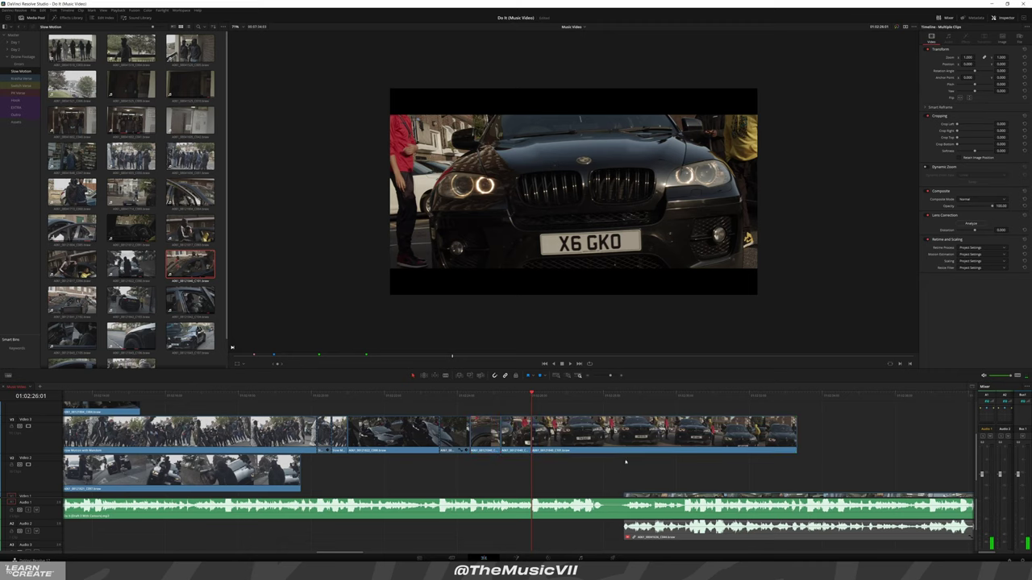
{"action": "left_click", "coordinate": [627, 493]}
{"action": "left_click_drag", "start_coordinate": [626, 487], "coordinate": [533, 487]}
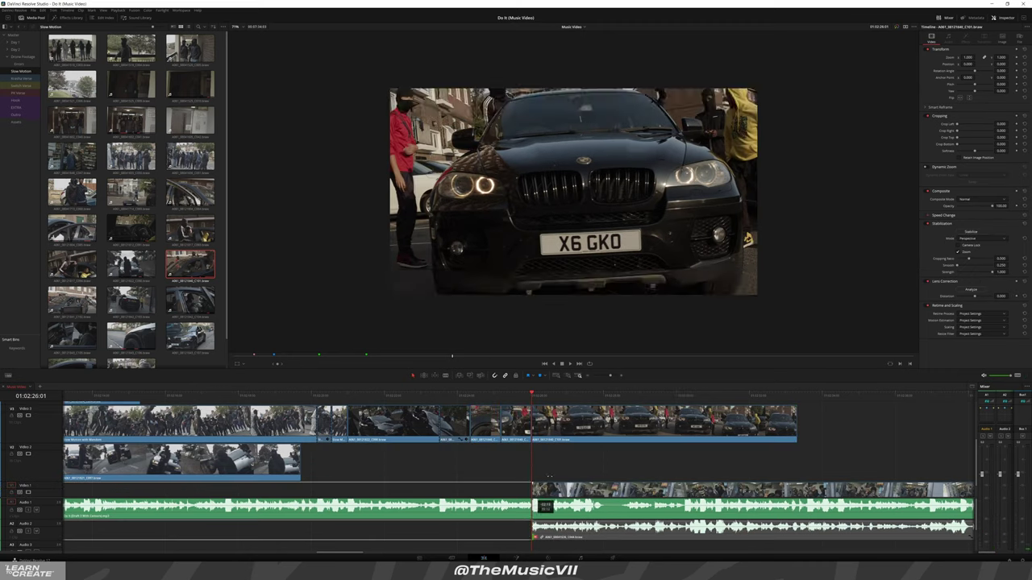
{"action": "left_click_drag", "start_coordinate": [795, 419], "coordinate": [597, 412]}
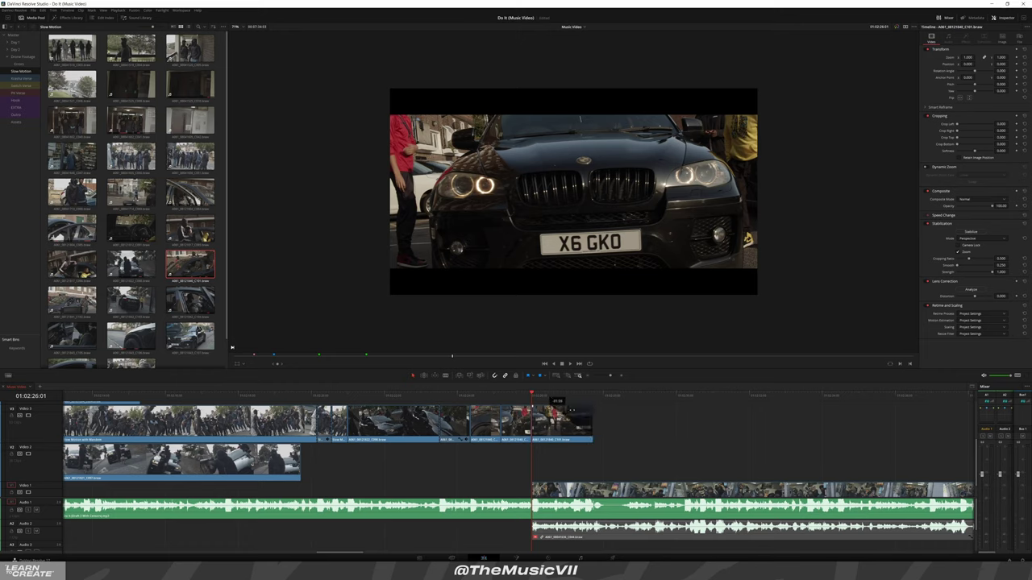
{"action": "left_click_drag", "start_coordinate": [596, 418], "coordinate": [638, 418]}
{"action": "key", "text": "space"}
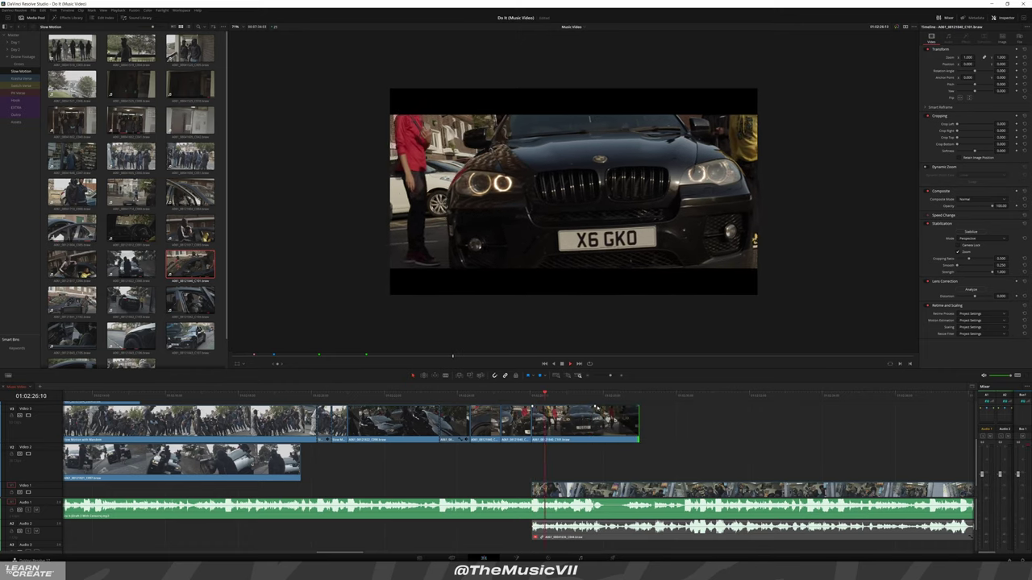
{"action": "left_click_drag", "start_coordinate": [524, 395], "coordinate": [534, 399]}
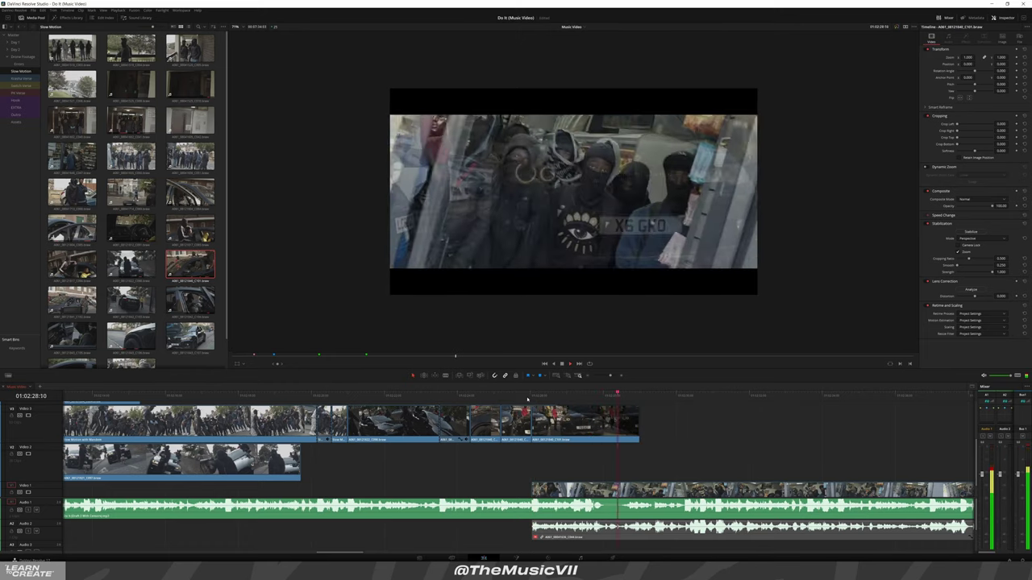
{"action": "key", "text": "space"}
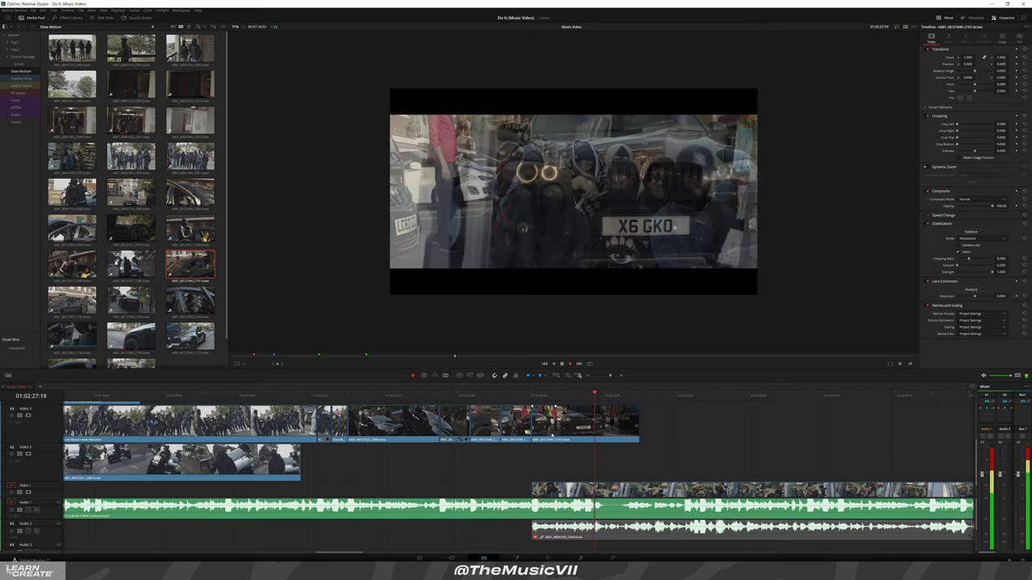
Blade the Video 3 BMW clip at 01:02:27:13 and delete the part after the cut
{"action": "key", "text": "ctrl+minus"}
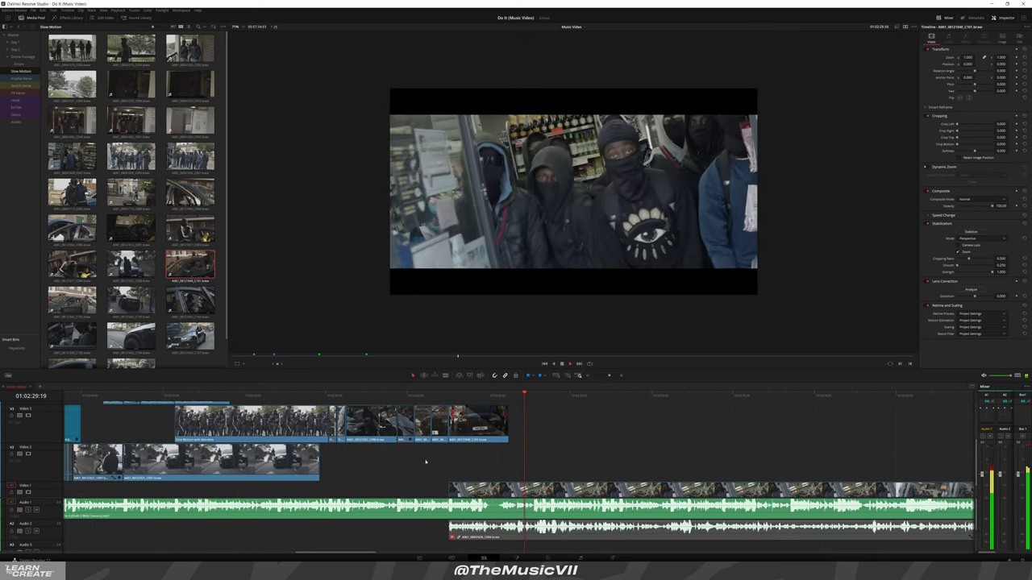
{"action": "left_click", "coordinate": [434, 396]}
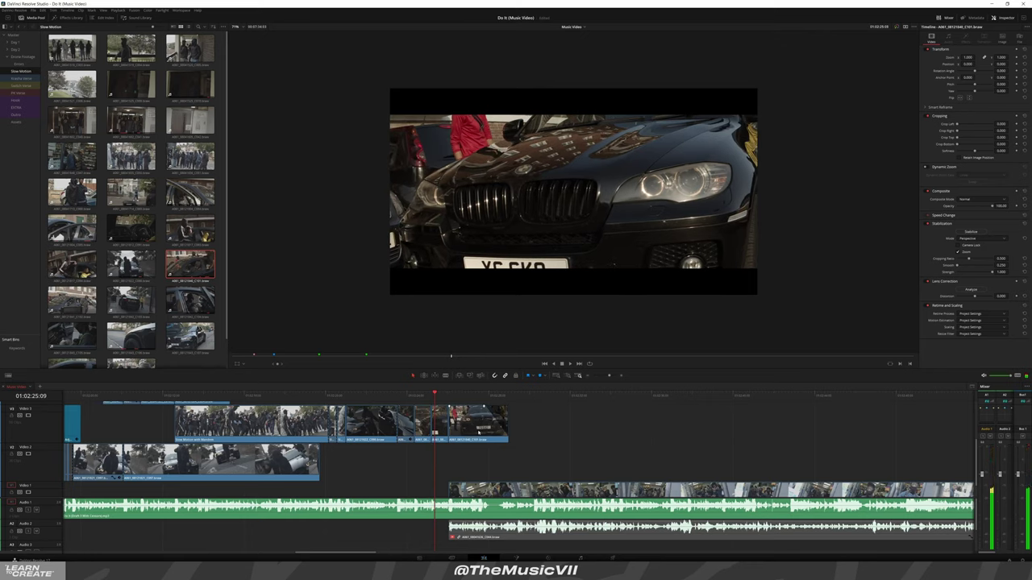
{"action": "key", "text": "space"}
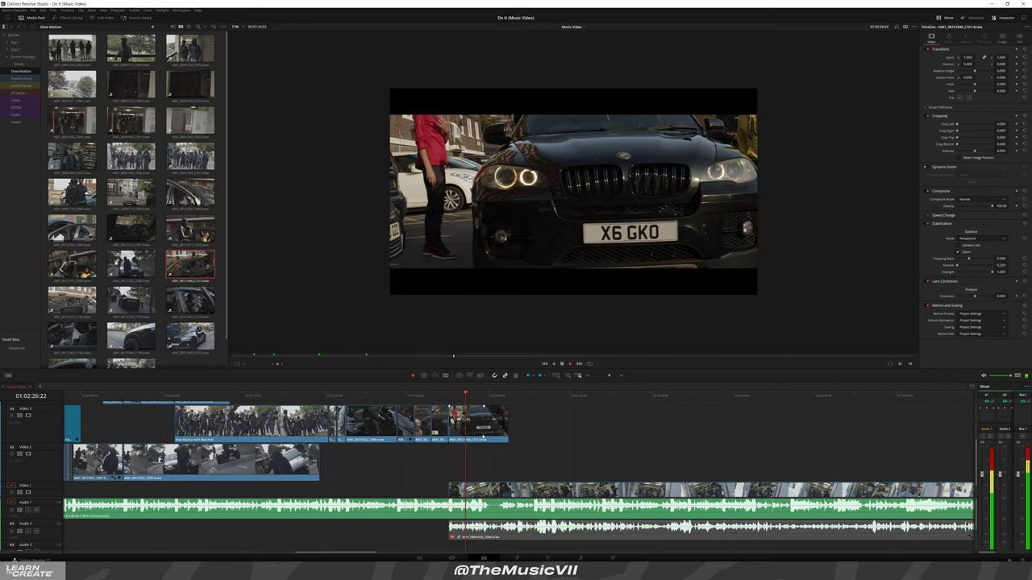
{"action": "scroll", "coordinate": [515, 447], "scroll_direction": "up", "scroll_amount": 1}
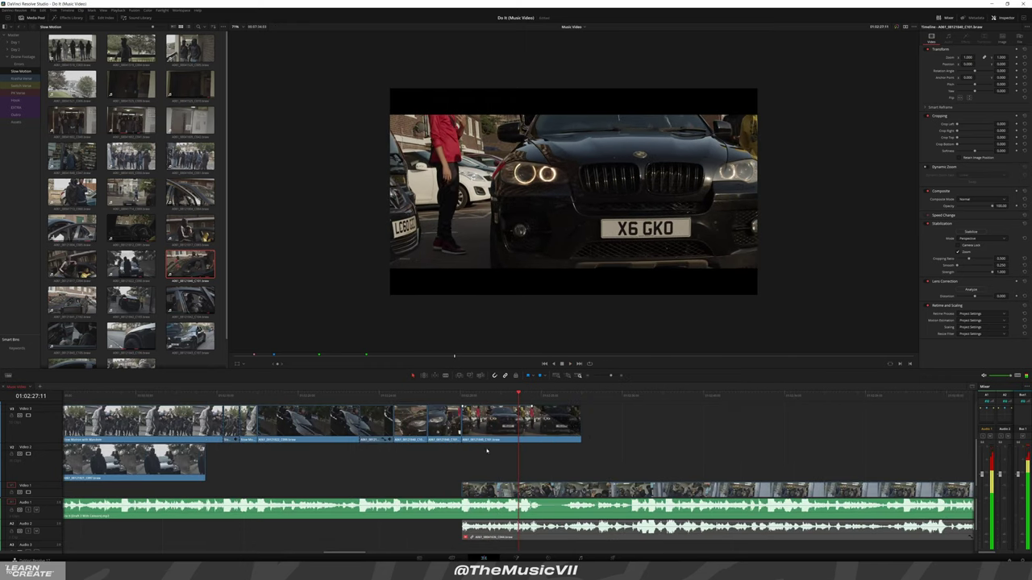
{"action": "left_click", "coordinate": [524, 395]}
{"action": "key", "text": "b"}
{"action": "left_click", "coordinate": [525, 419]}
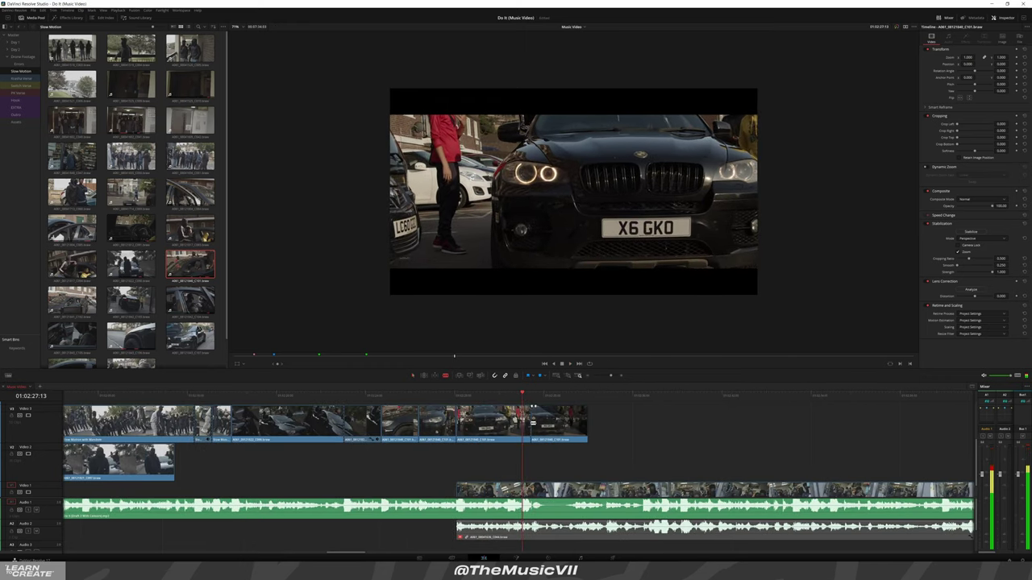
{"action": "key", "text": "a"}
{"action": "left_click", "coordinate": [524, 419]}
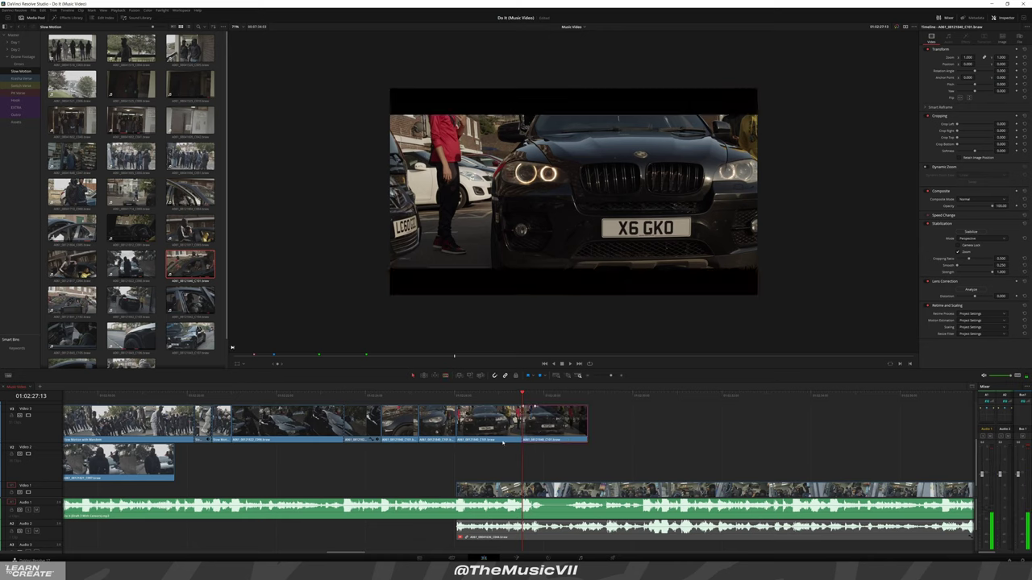
{"action": "key", "text": "Delete"}
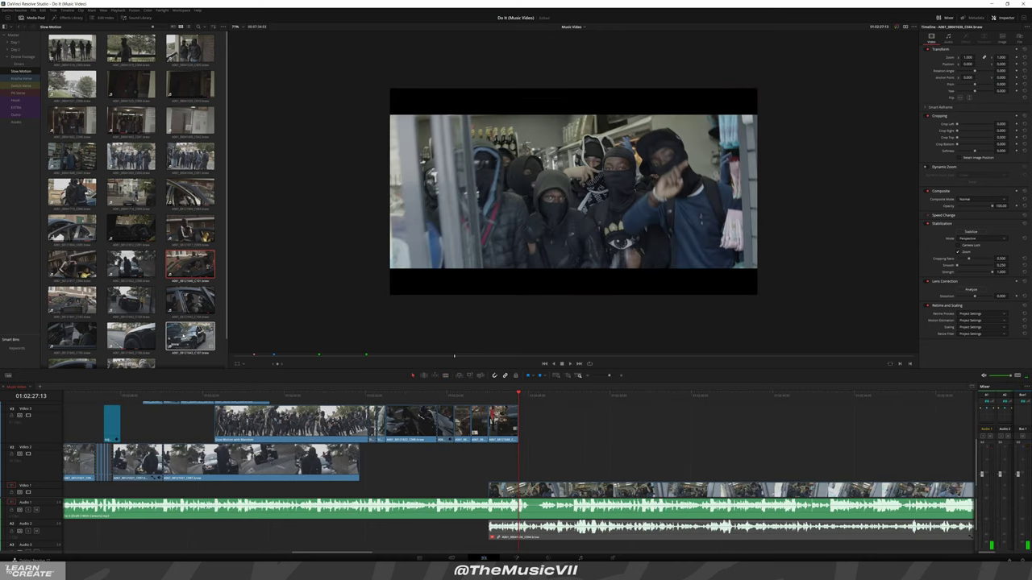
Preview A061_08121643_C107, drop it on Video 3 after the playhead, replay it, and nudge it into place
{"action": "left_click", "coordinate": [191, 337]}
{"action": "key", "text": "space"}
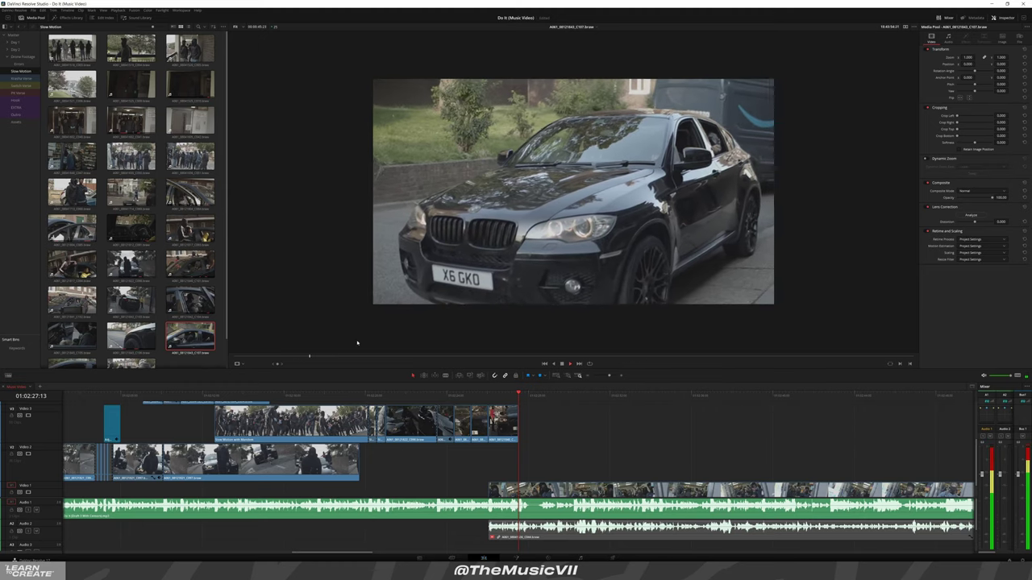
{"action": "left_click_drag", "start_coordinate": [565, 193], "coordinate": [545, 432]}
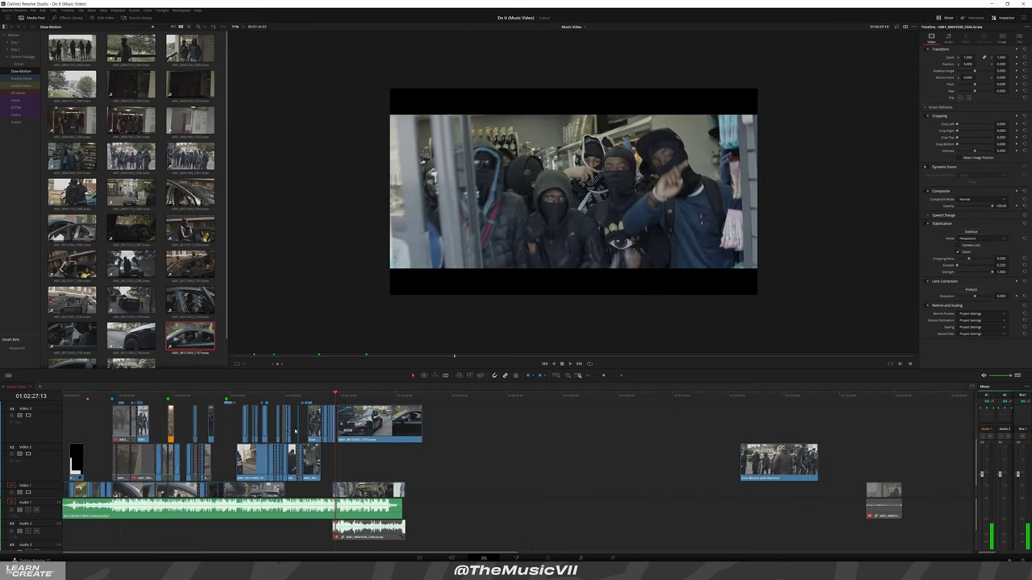
{"action": "scroll", "coordinate": [295, 432], "scroll_direction": "up", "scroll_amount": 5}
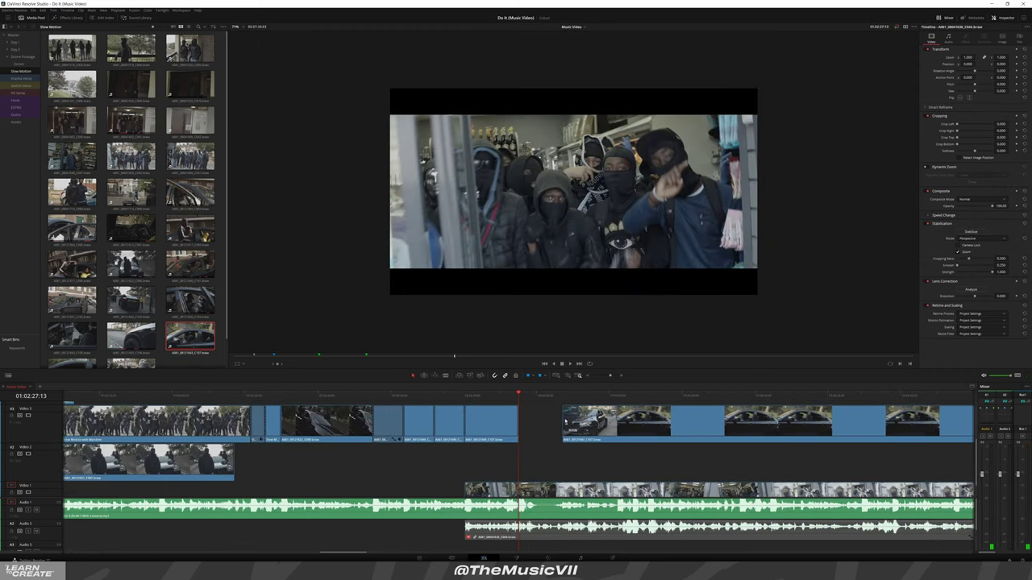
{"action": "left_click", "coordinate": [494, 395]}
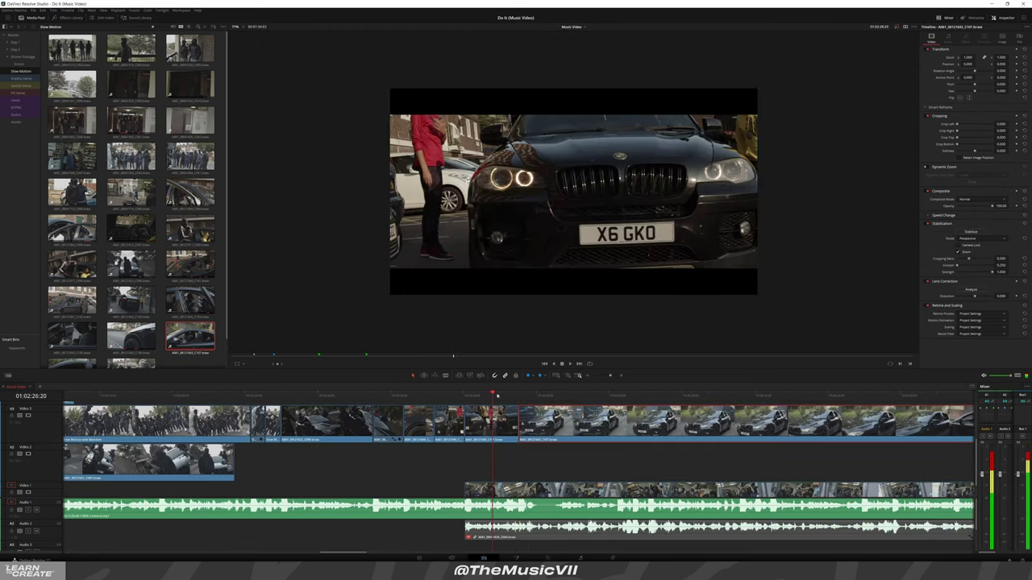
{"action": "key", "text": "space"}
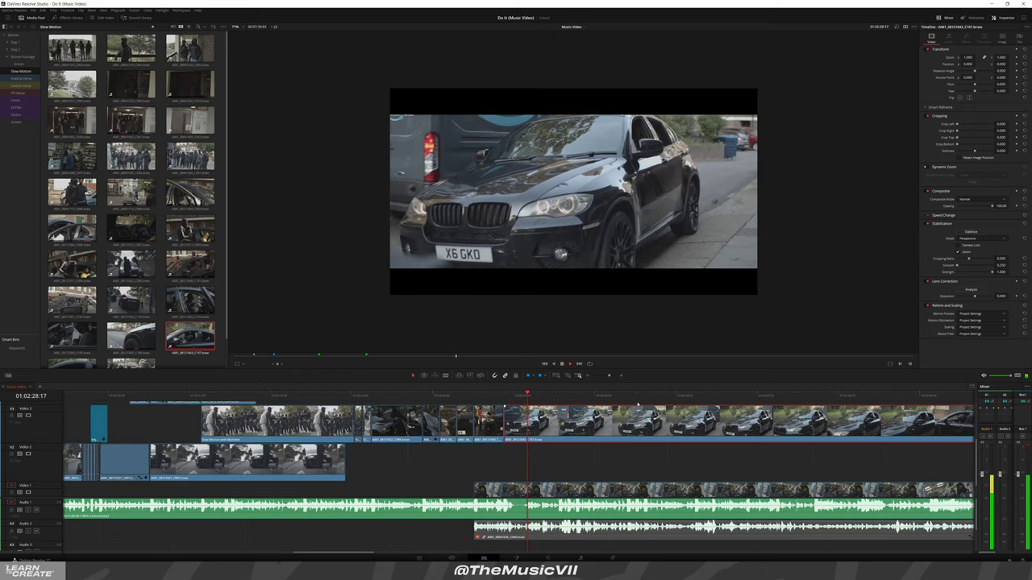
{"action": "scroll", "coordinate": [542, 433], "scroll_direction": "down", "scroll_amount": 3}
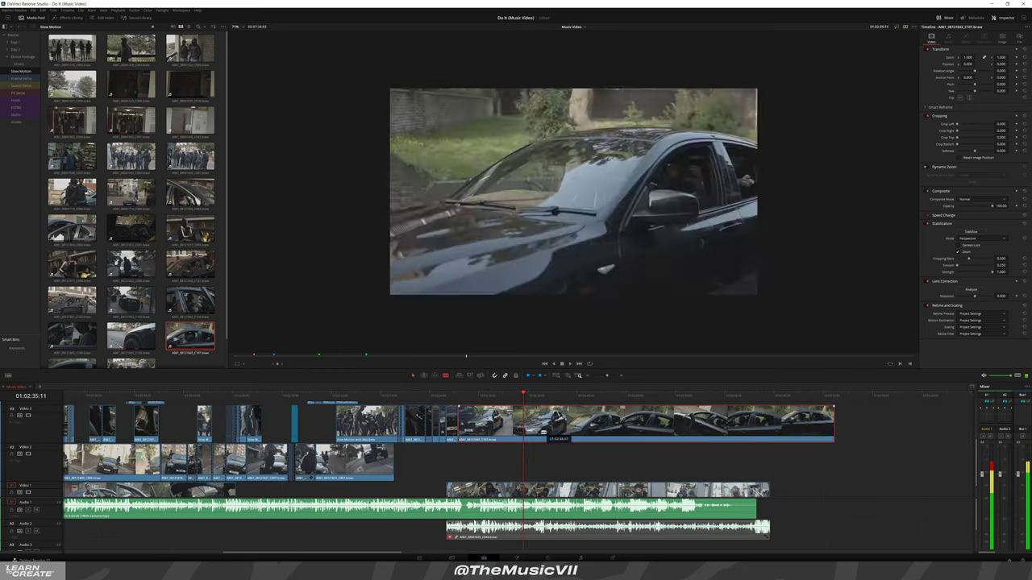
{"action": "left_click_drag", "start_coordinate": [543, 433], "coordinate": [516, 424]}
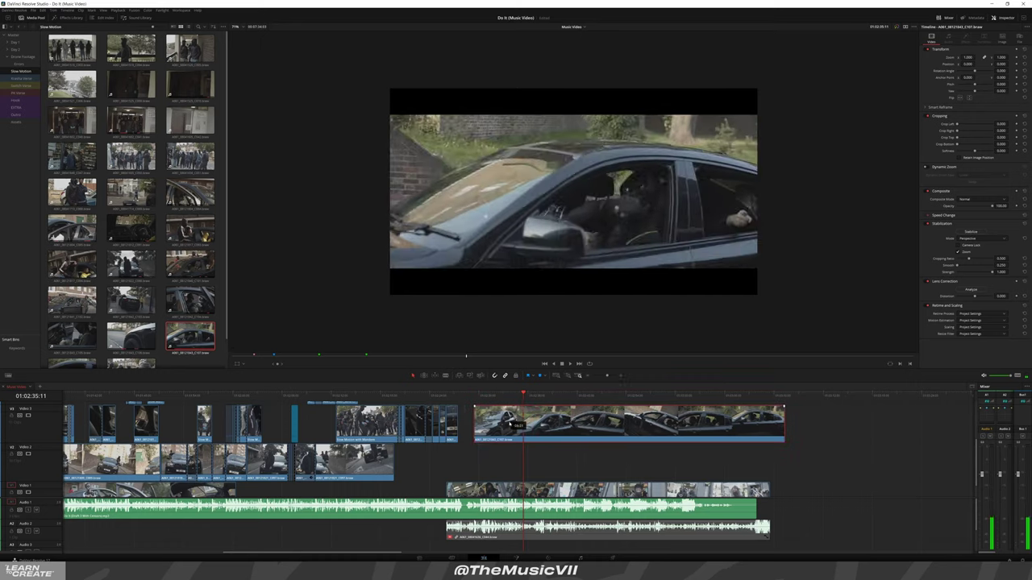
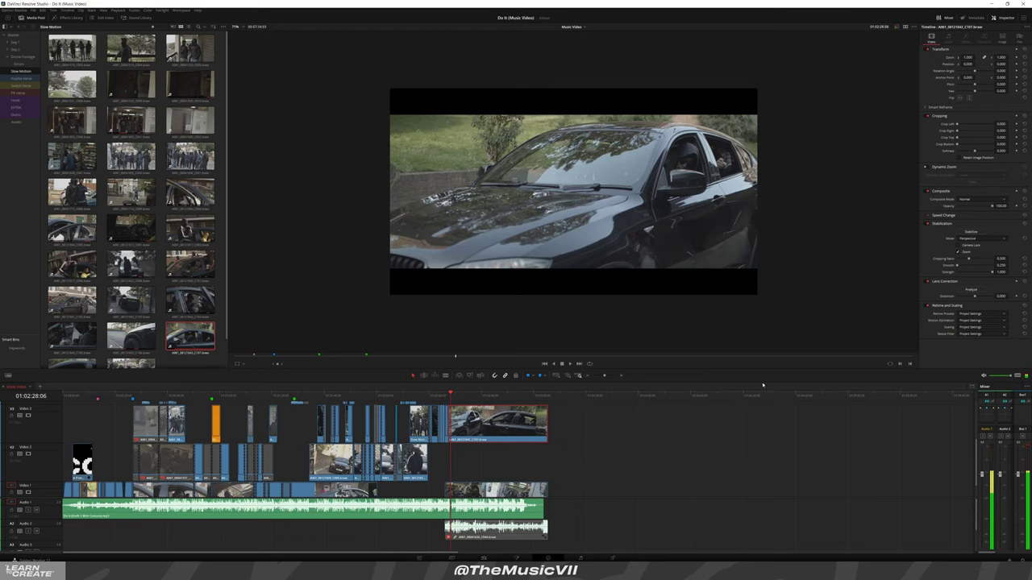
Check the next clip on the Color page, then return to the Edit page and play the timeline
{"action": "key", "text": "shift+6"}
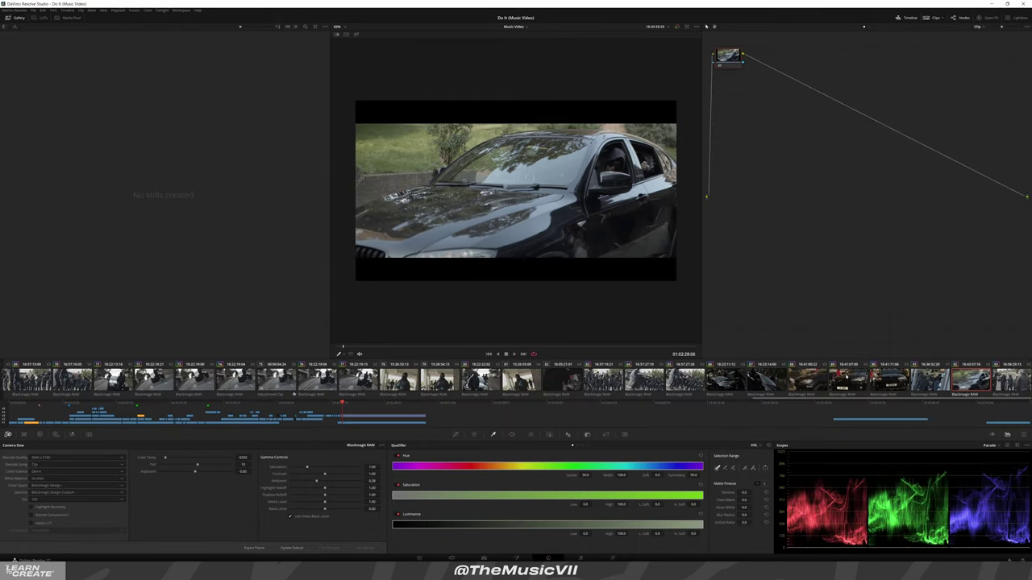
{"action": "key", "text": "Down"}
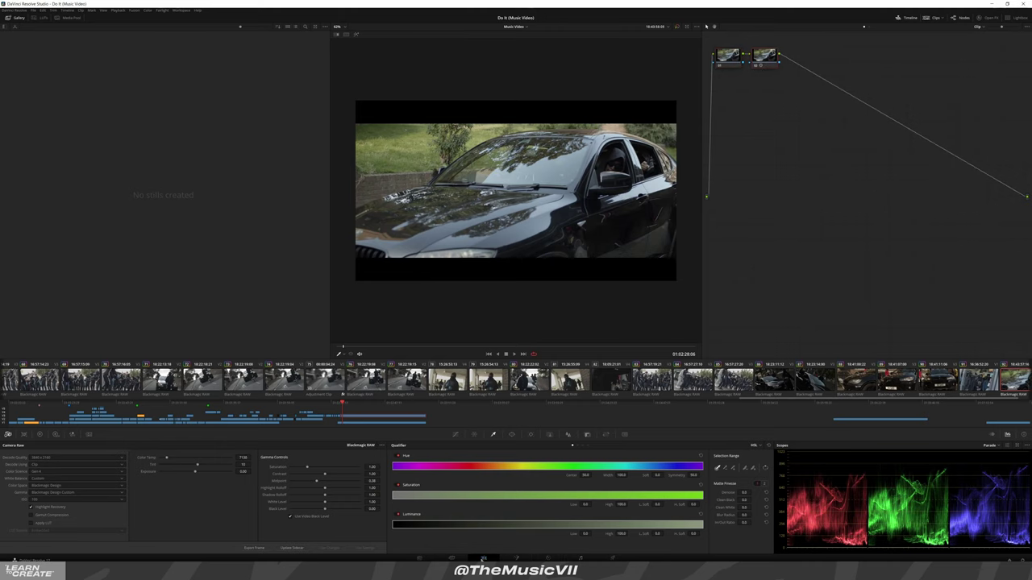
{"action": "key", "text": "shift+4"}
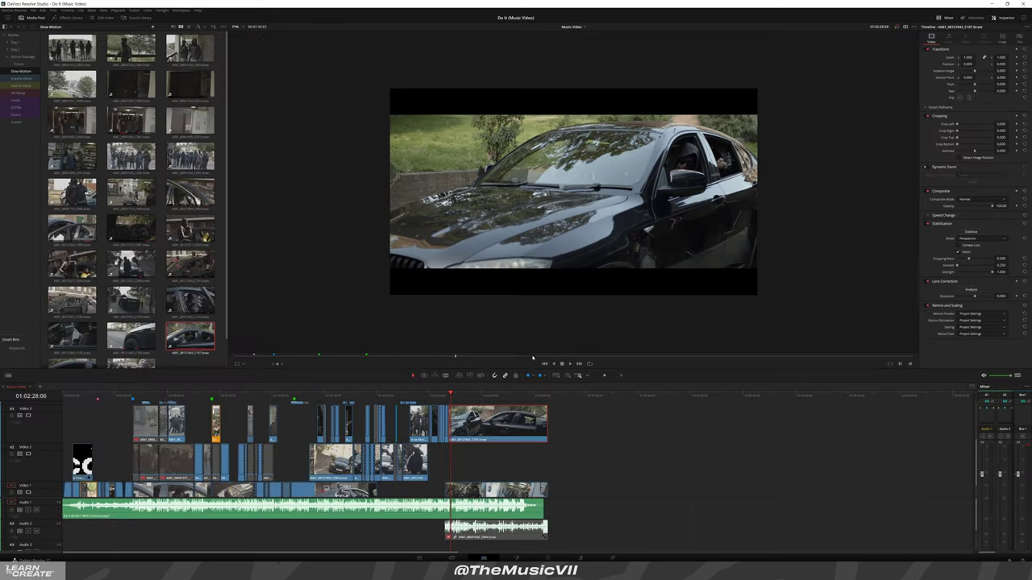
{"action": "left_click", "coordinate": [437, 397]}
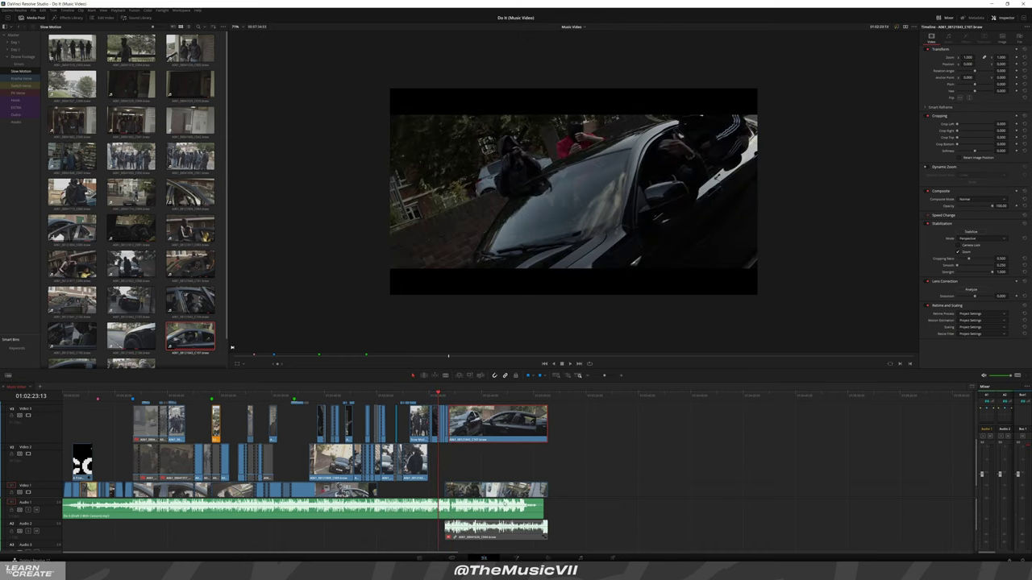
{"action": "scroll", "coordinate": [549, 480], "scroll_direction": "up", "scroll_amount": 6}
{"action": "scroll", "coordinate": [550, 481], "scroll_direction": "down", "scroll_amount": 1}
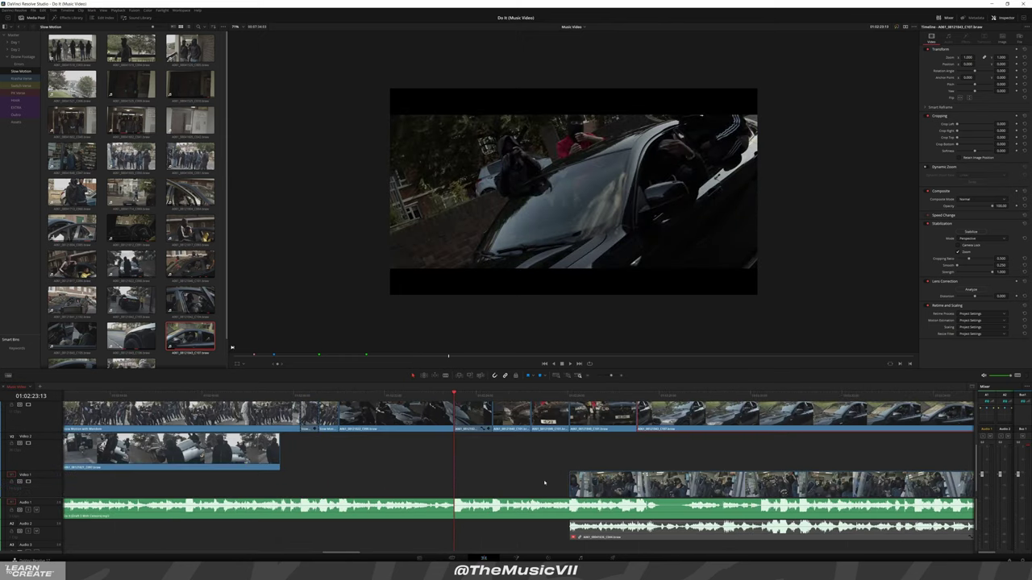
{"action": "key", "text": "space"}
{"action": "scroll", "coordinate": [554, 461], "scroll_direction": "down", "scroll_amount": 2}
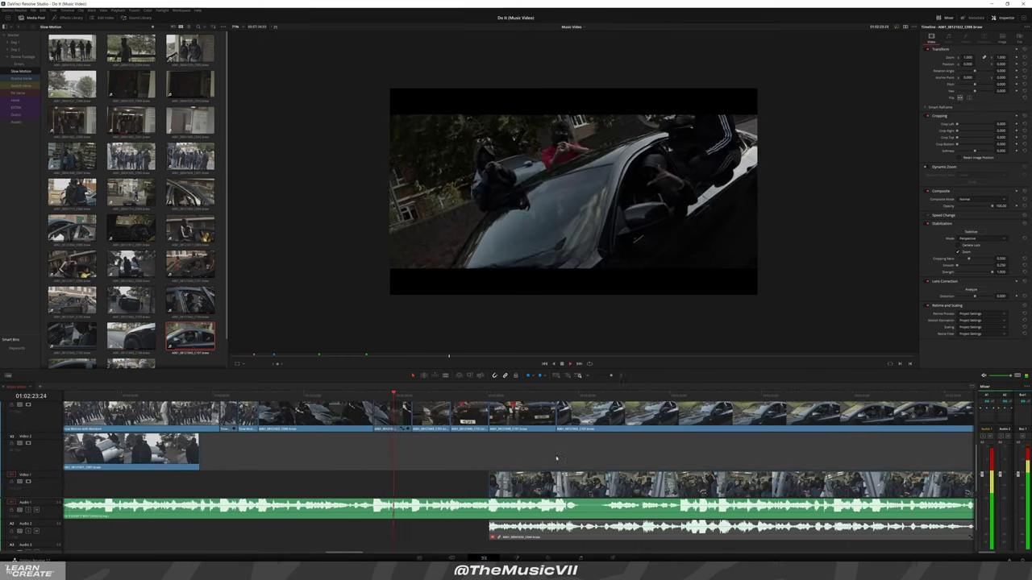
{"action": "scroll", "coordinate": [557, 458], "scroll_direction": "up", "scroll_amount": 2}
{"action": "scroll", "coordinate": [564, 456], "scroll_direction": "down", "scroll_amount": 1}
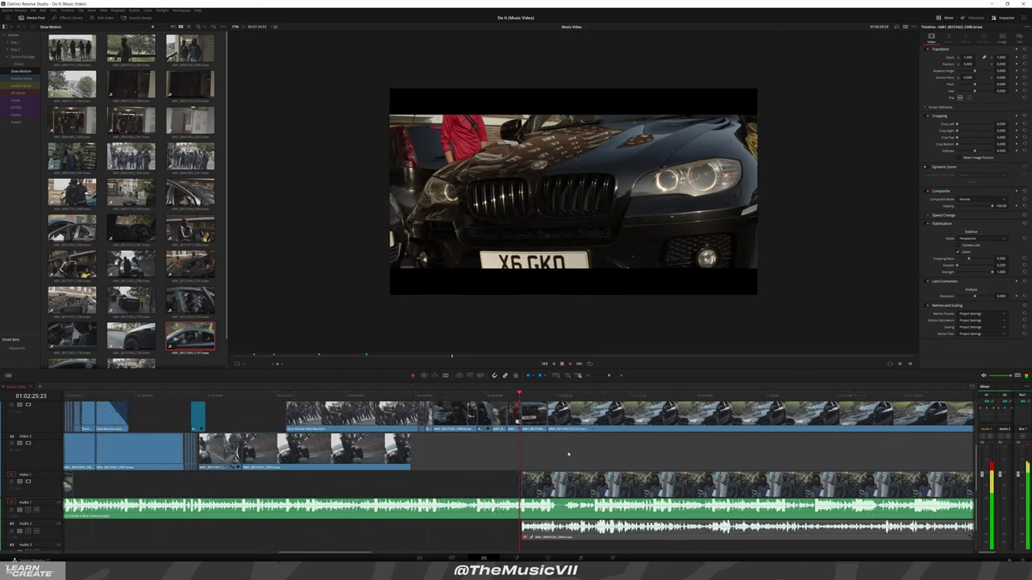
{"action": "scroll", "coordinate": [573, 455], "scroll_direction": "down", "scroll_amount": 1}
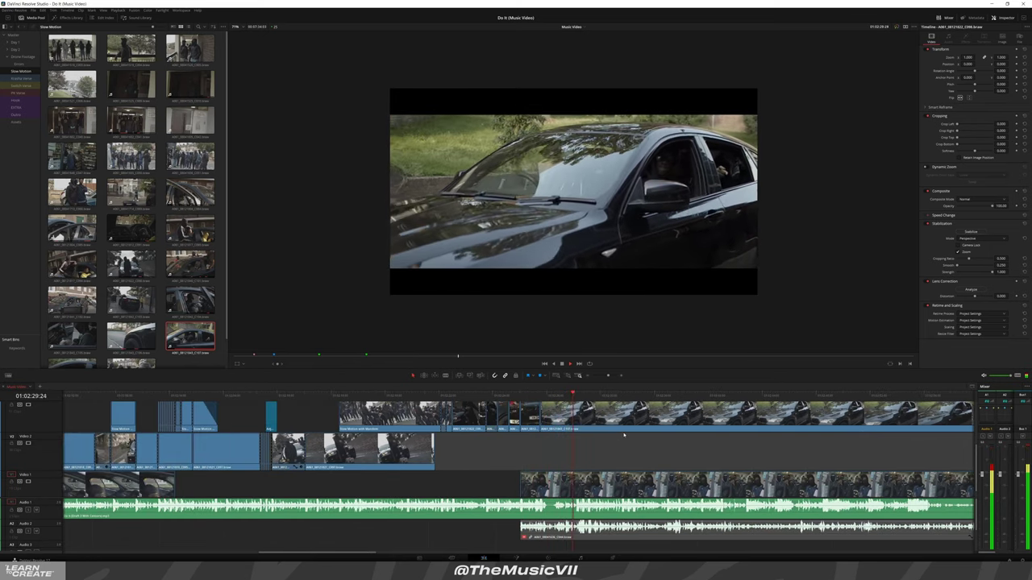
{"action": "scroll", "coordinate": [431, 399], "scroll_direction": "up", "scroll_amount": 2}
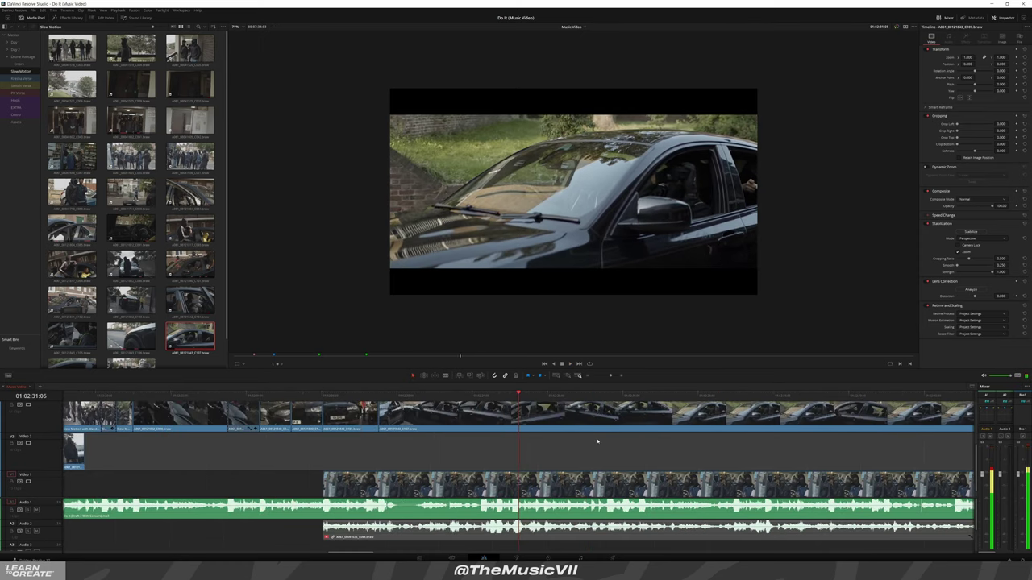
{"action": "scroll", "coordinate": [431, 399], "scroll_direction": "up", "scroll_amount": 2}
{"action": "scroll", "coordinate": [431, 398], "scroll_direction": "up", "scroll_amount": 2}
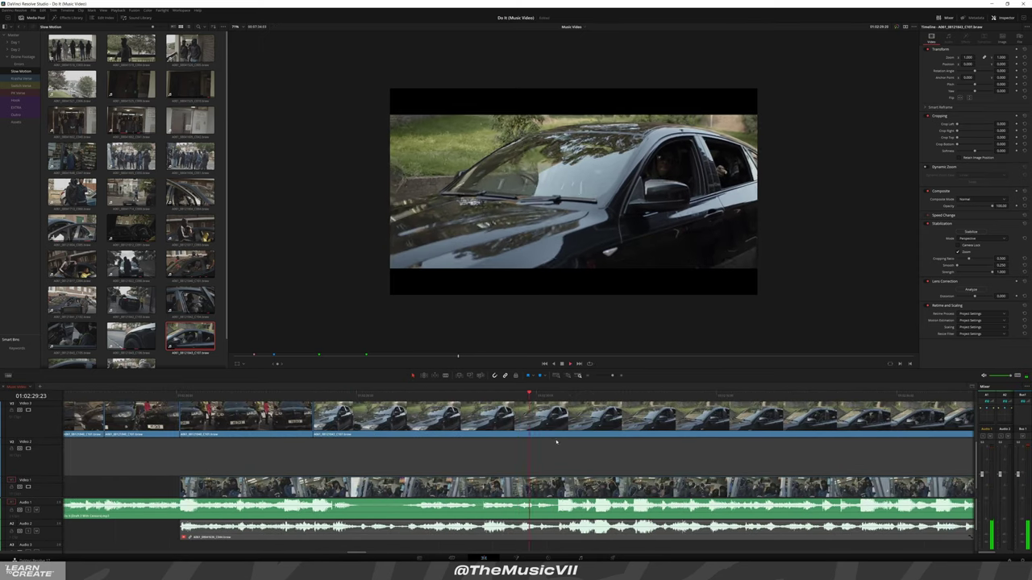
Trim the Video 2 car clip's end to the playhead and review the edit
{"action": "left_click", "coordinate": [560, 396]}
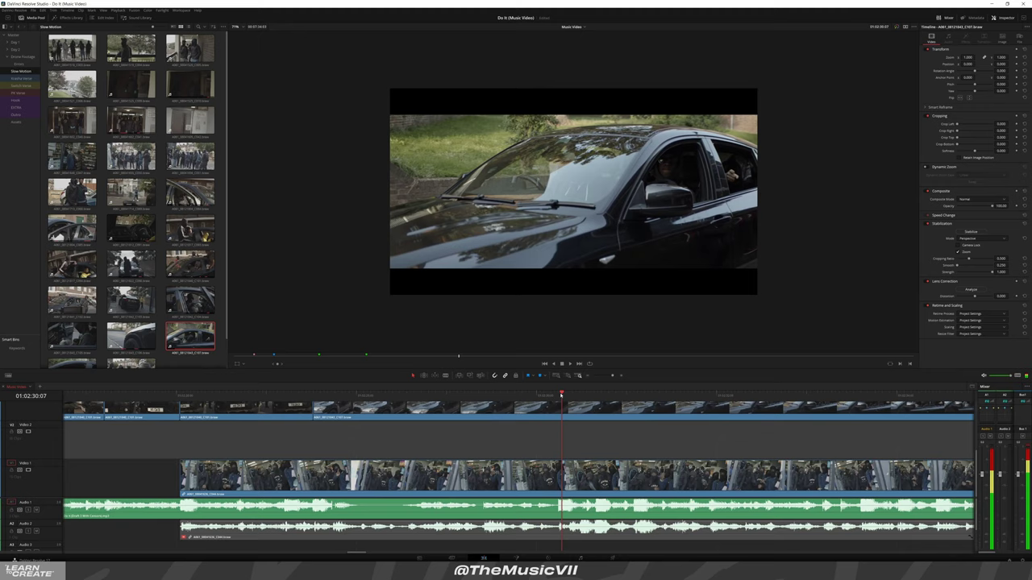
{"action": "left_click", "coordinate": [560, 413]}
{"action": "key", "text": "shift+]"}
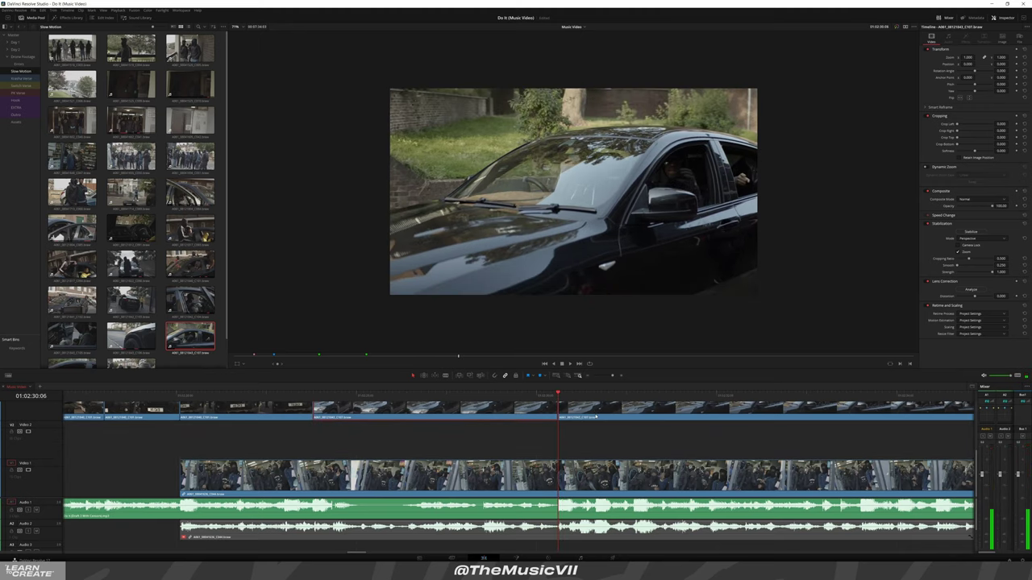
{"action": "left_click", "coordinate": [505, 397]}
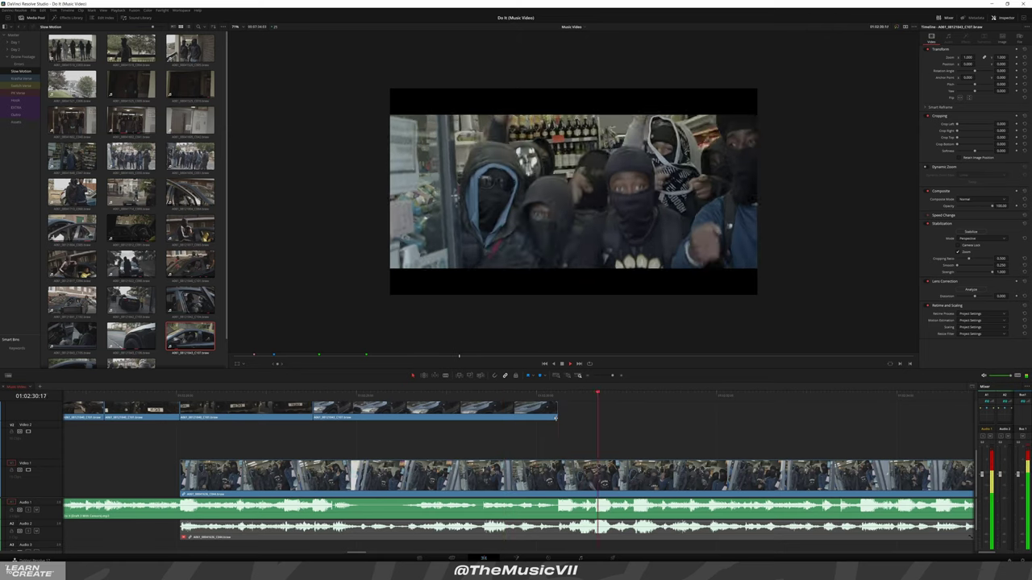
{"action": "left_click", "coordinate": [558, 396]}
Blade the crowd clip and its audio at two points and mirror one piece horizontally
{"action": "key", "text": "b"}
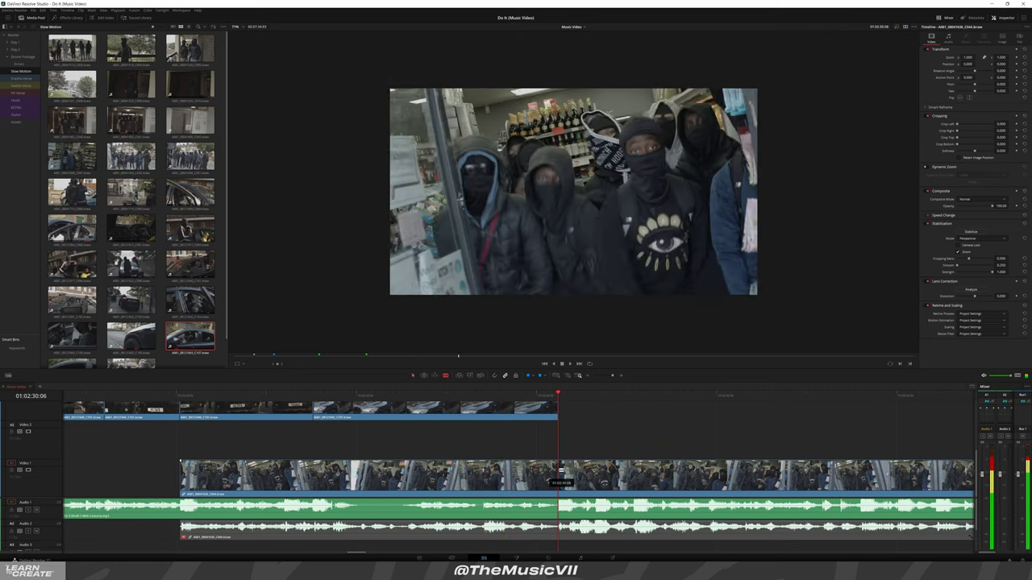
{"action": "left_click", "coordinate": [560, 475]}
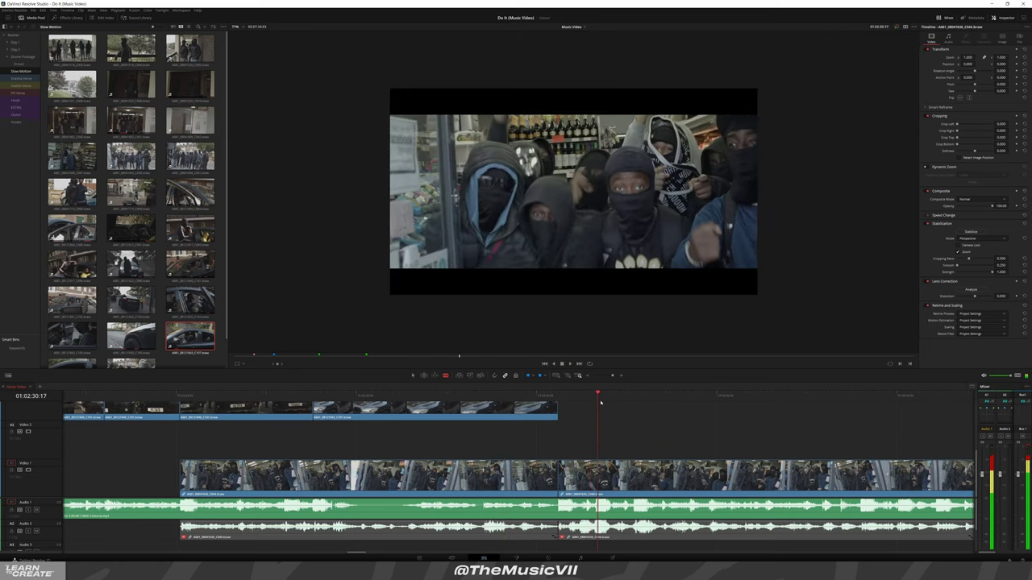
{"action": "key", "text": "space"}
{"action": "left_click", "coordinate": [595, 475]}
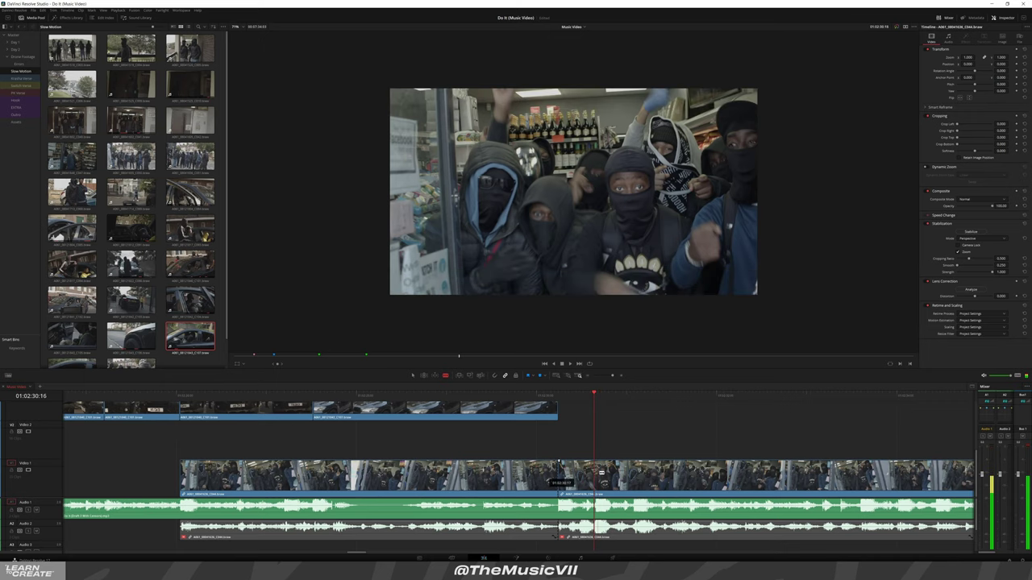
{"action": "key", "text": "a"}
{"action": "left_click", "coordinate": [961, 99]}
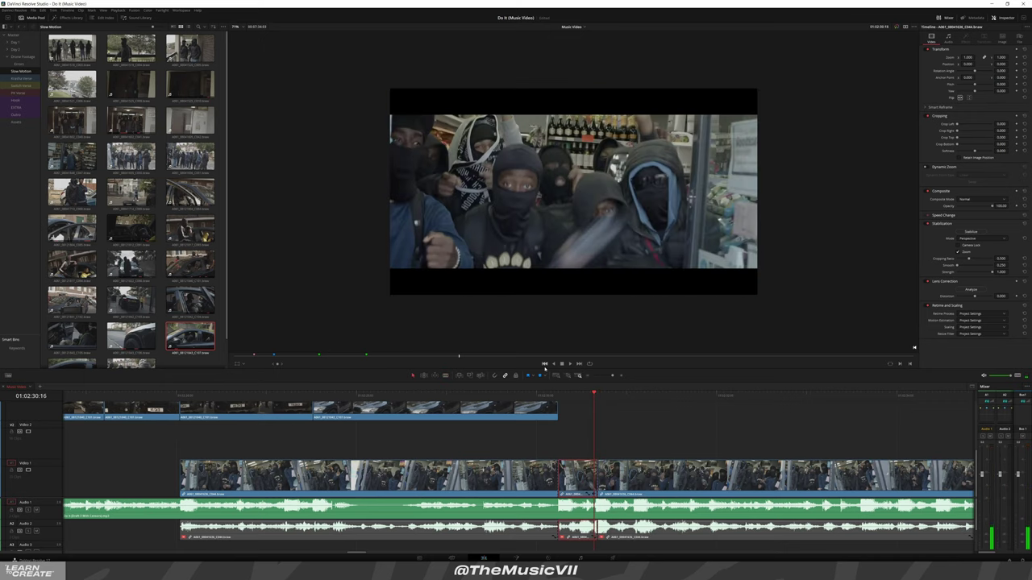
Extend the Video 2 car clip's end and split it with the blade
{"action": "left_click", "coordinate": [447, 395]}
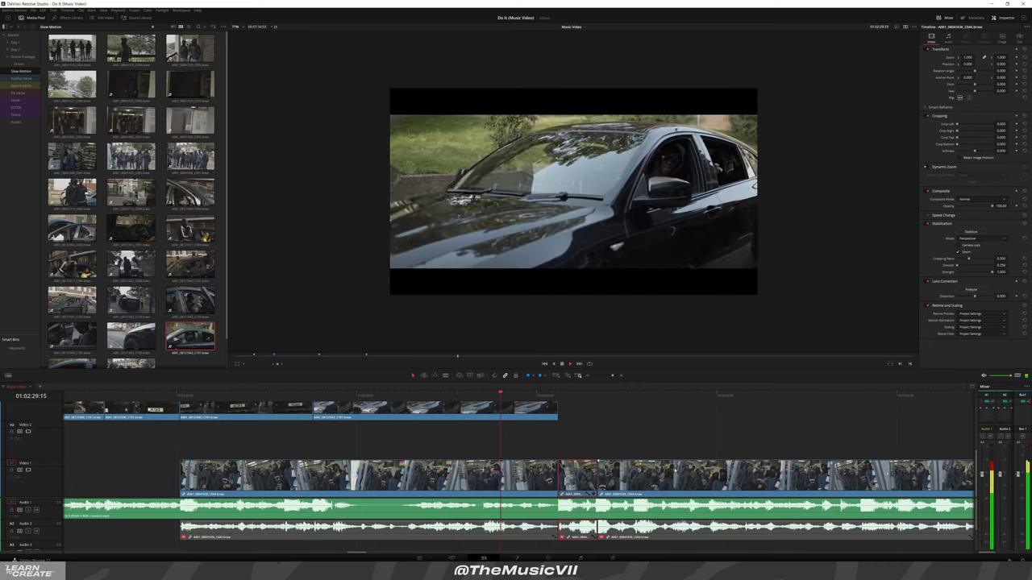
{"action": "scroll", "coordinate": [689, 443], "scroll_direction": "right", "scroll_amount": 5}
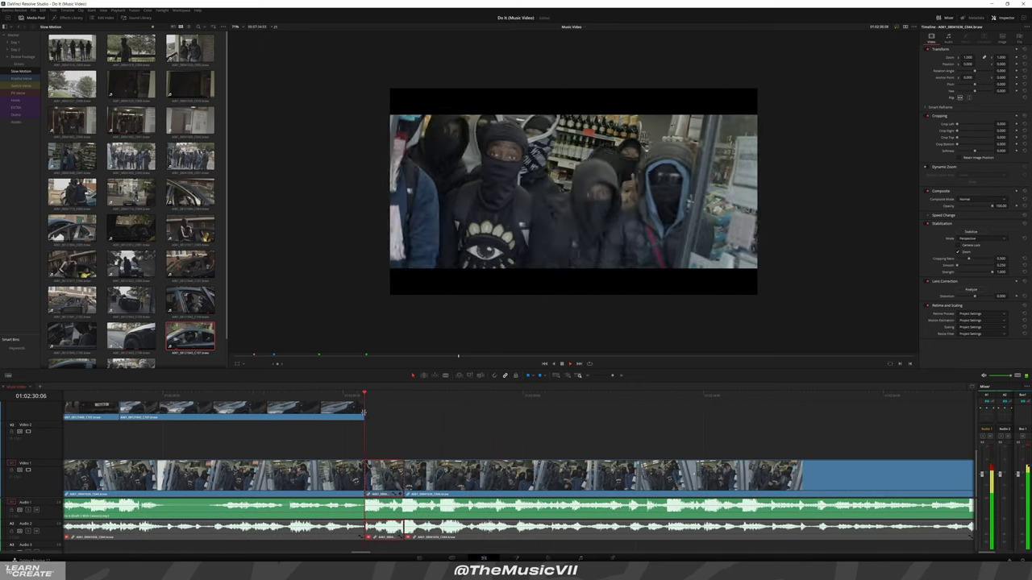
{"action": "left_click_drag", "start_coordinate": [364, 413], "coordinate": [510, 412]}
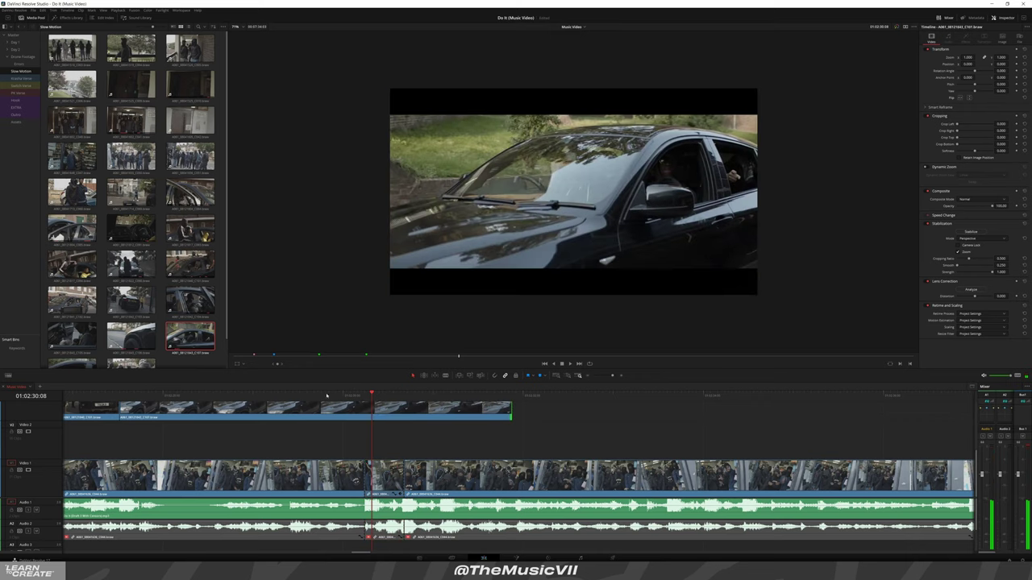
{"action": "key", "text": "b"}
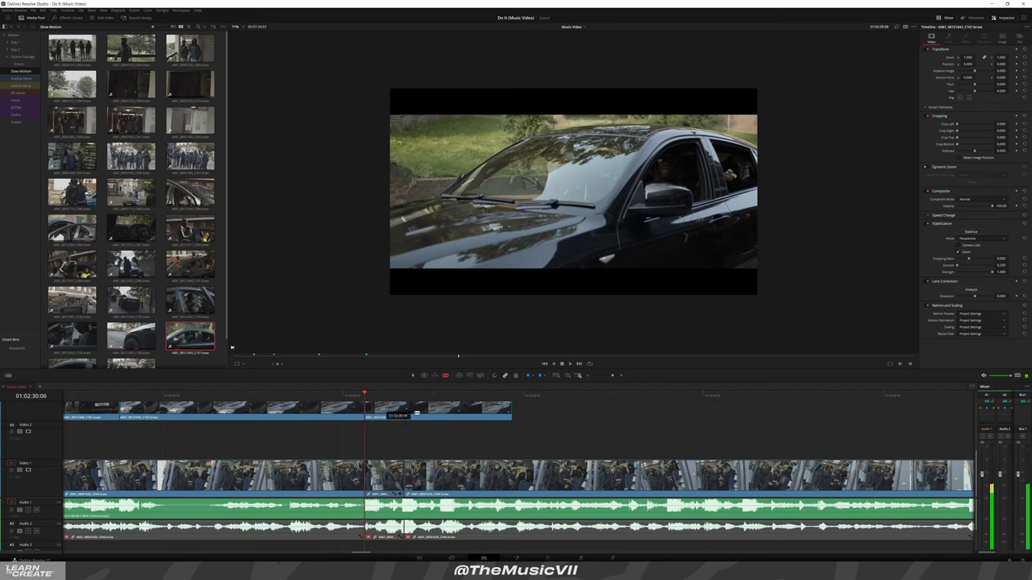
{"action": "left_click", "coordinate": [405, 413]}
{"action": "key", "text": "a"}
Split the Video 2 clip again at the playhead and select the piece after the cut
{"action": "left_click", "coordinate": [313, 395]}
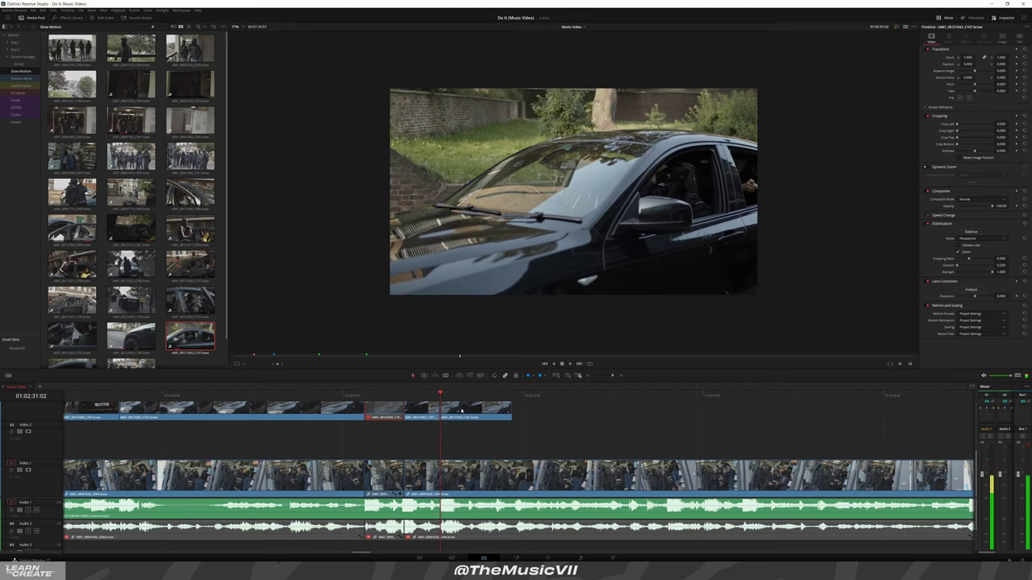
{"action": "left_click", "coordinate": [445, 409]}
{"action": "key", "text": "a"}
{"action": "key", "text": "/"}
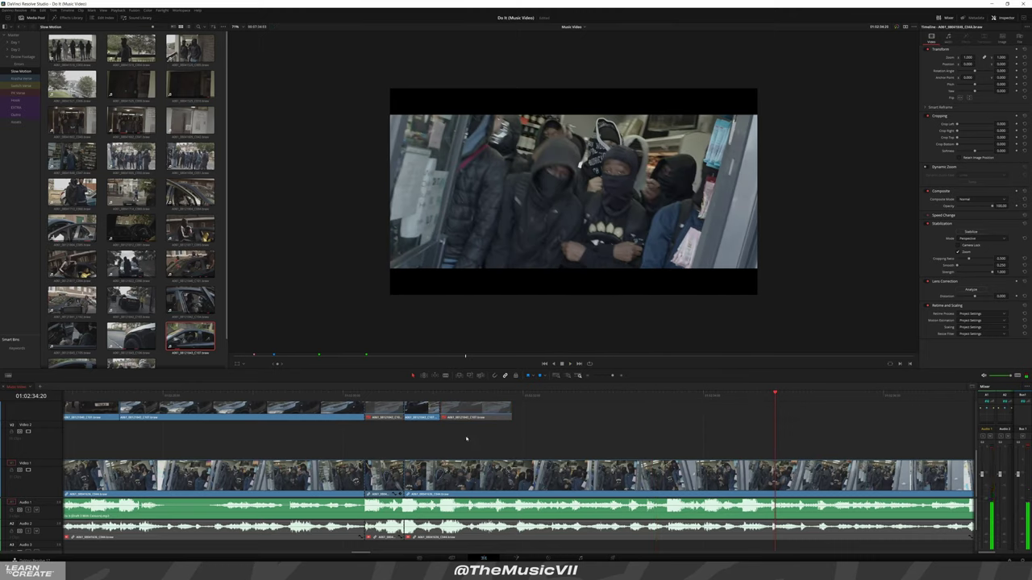
{"action": "scroll", "coordinate": [466, 436], "scroll_direction": "down", "scroll_amount": 5}
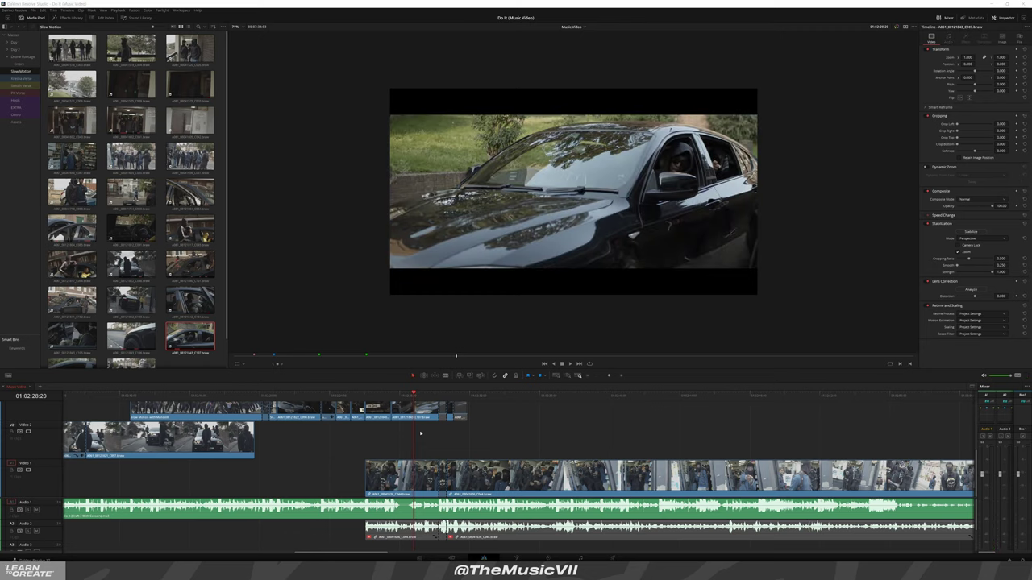
Play the slow-motion clip A061_08121812_C091.braw, then return to the timeline's masked group shot
{"action": "scroll", "coordinate": [164, 296], "scroll_direction": "down", "scroll_amount": 1}
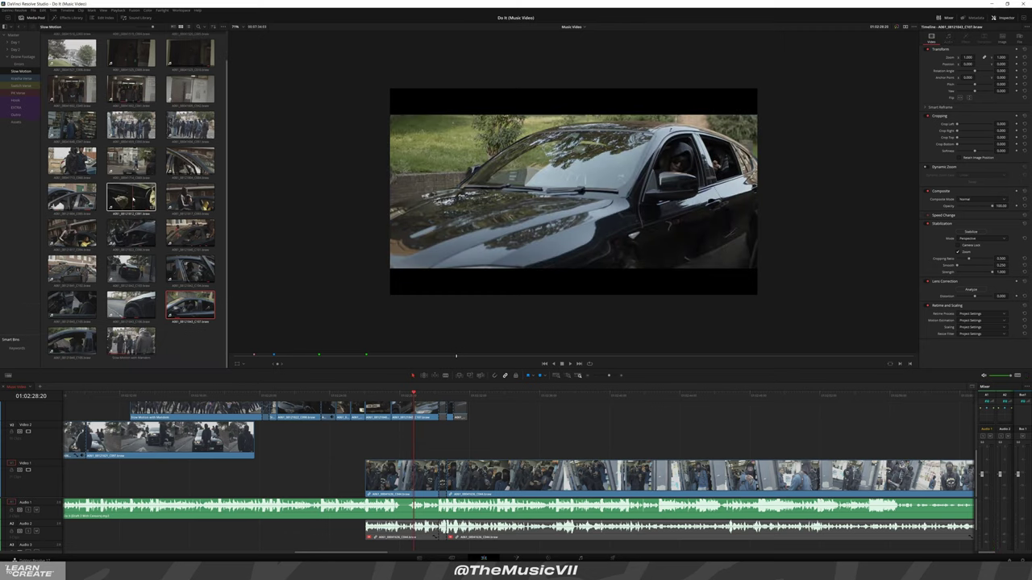
{"action": "left_click", "coordinate": [138, 200]}
{"action": "key", "text": "space"}
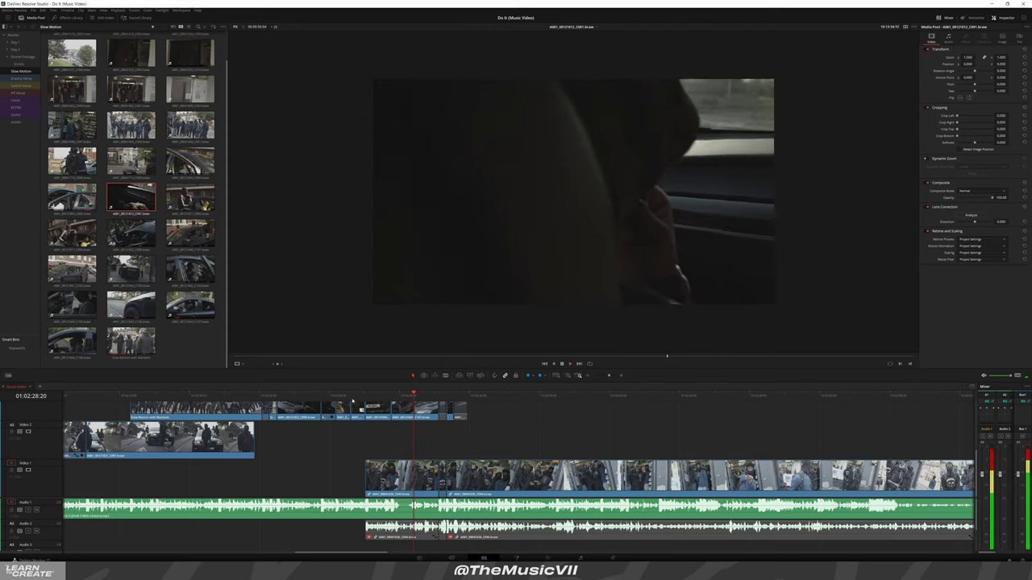
{"action": "left_click", "coordinate": [305, 375]}
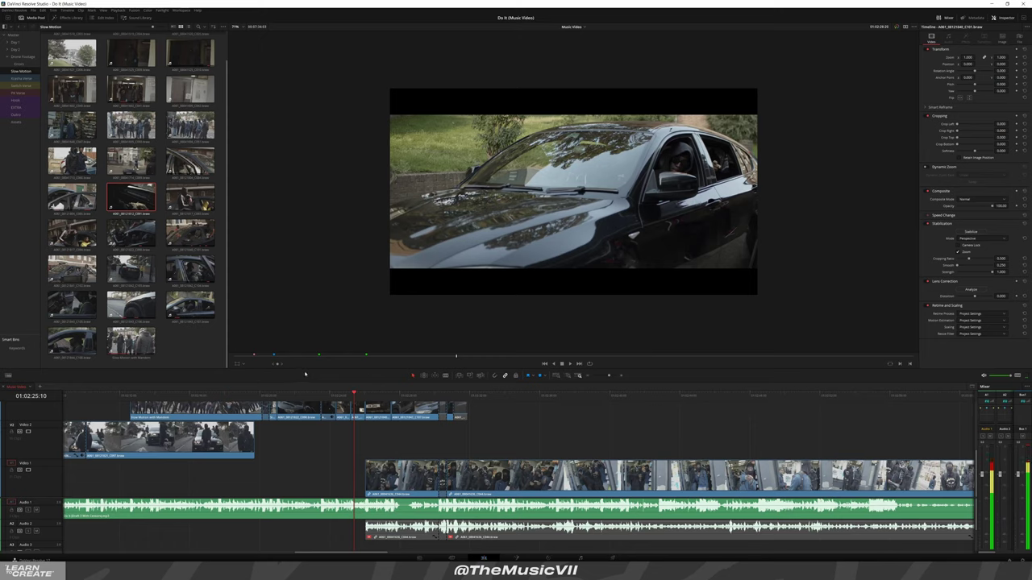
{"action": "left_click", "coordinate": [459, 395]}
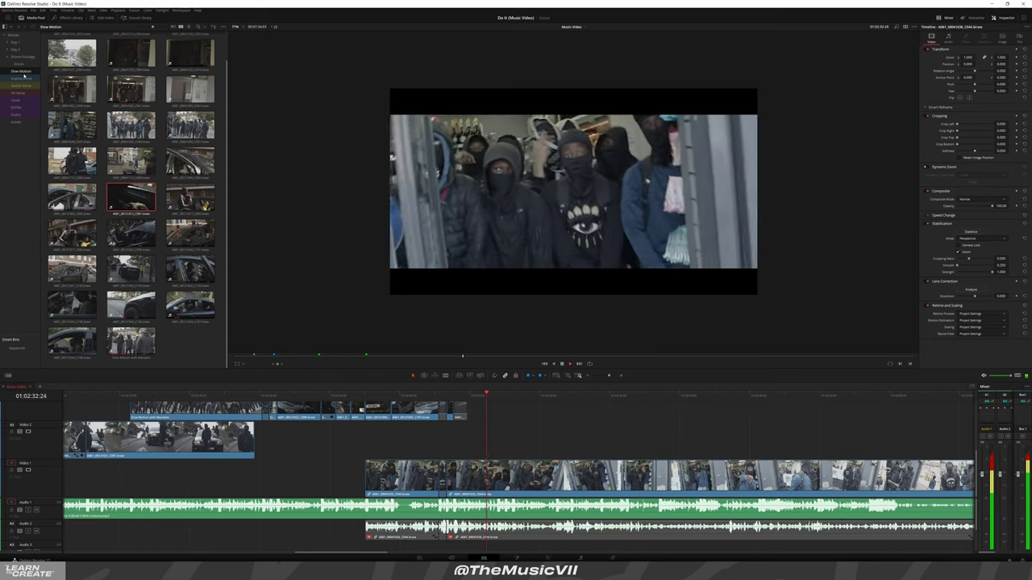
In the Drone Footage bin, remove DJI_0079 and skim through DJI_0069
{"action": "left_click", "coordinate": [22, 56]}
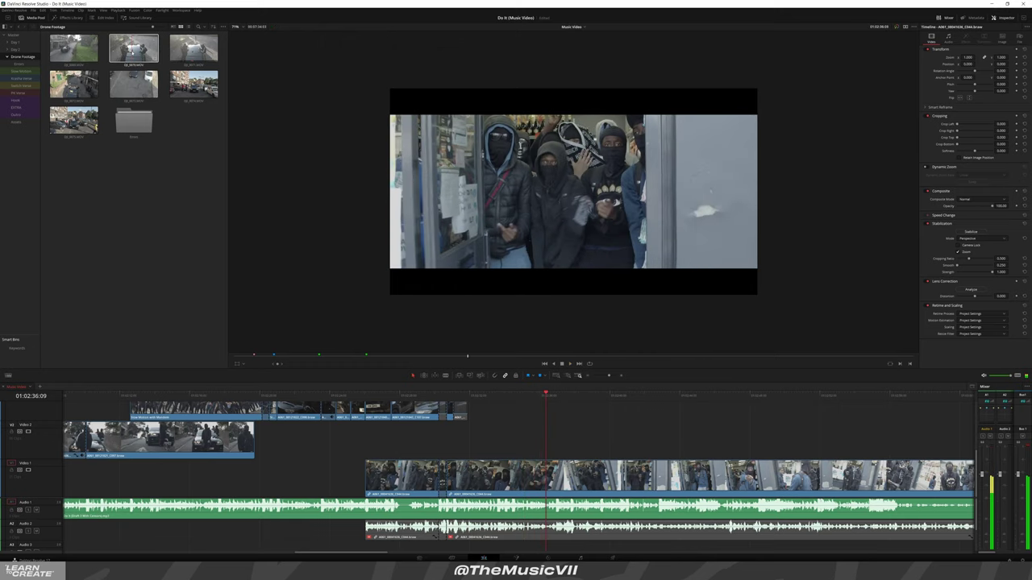
{"action": "double_click", "coordinate": [134, 48]}
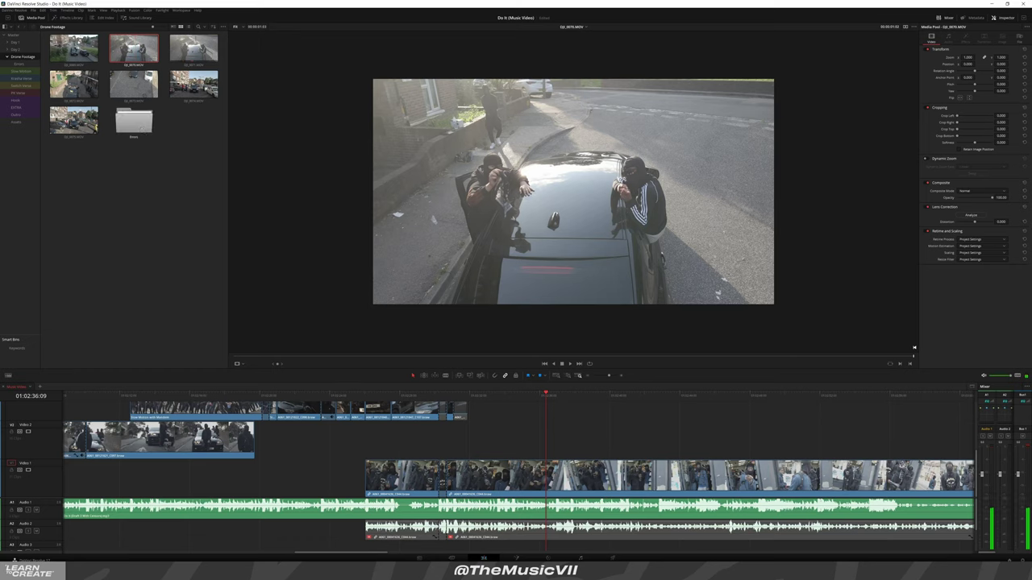
{"action": "key", "text": "Delete"}
{"action": "left_click", "coordinate": [73, 57]}
{"action": "double_click", "coordinate": [73, 50]}
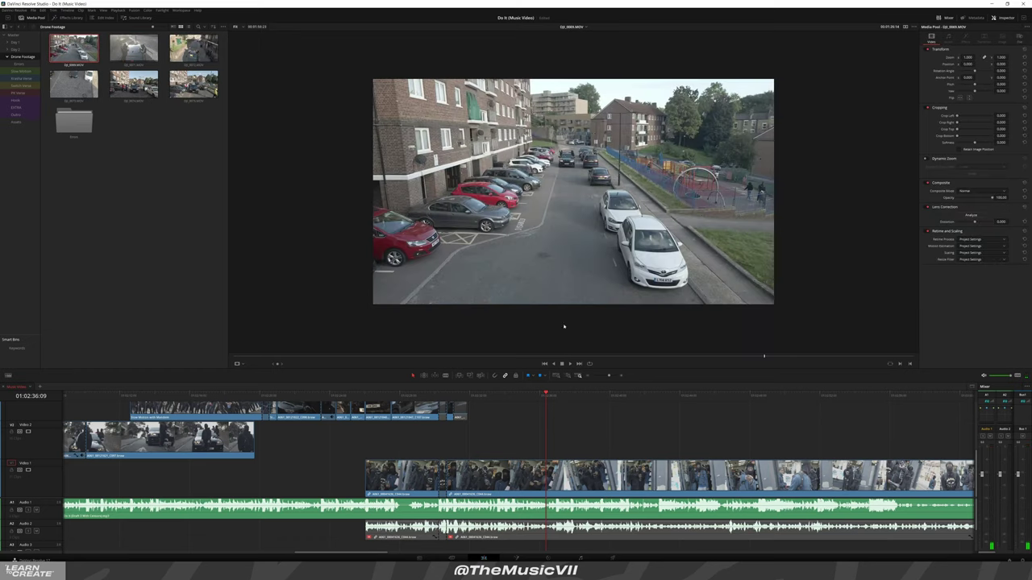
{"action": "key", "text": "space"}
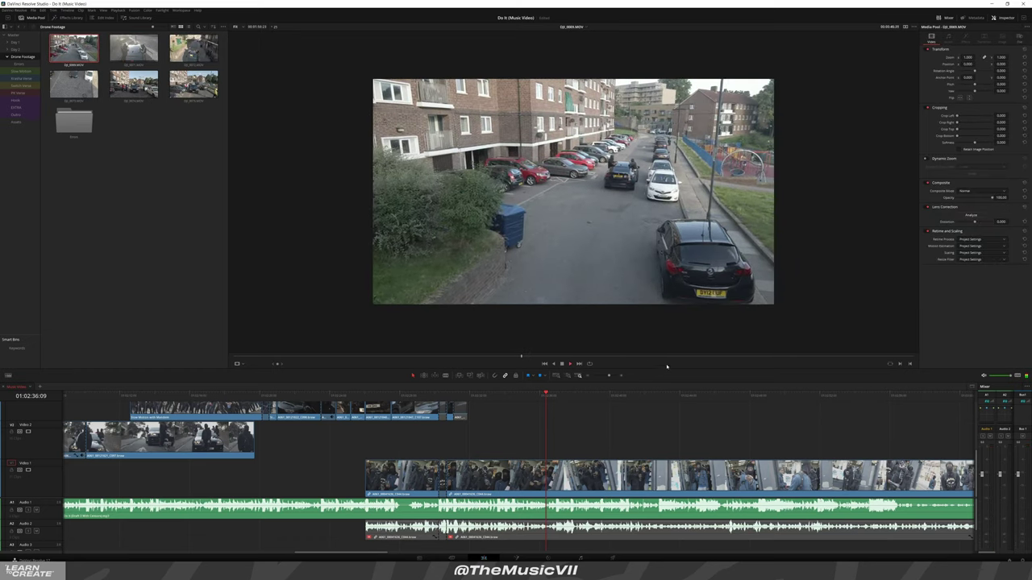
{"action": "left_click", "coordinate": [673, 357]}
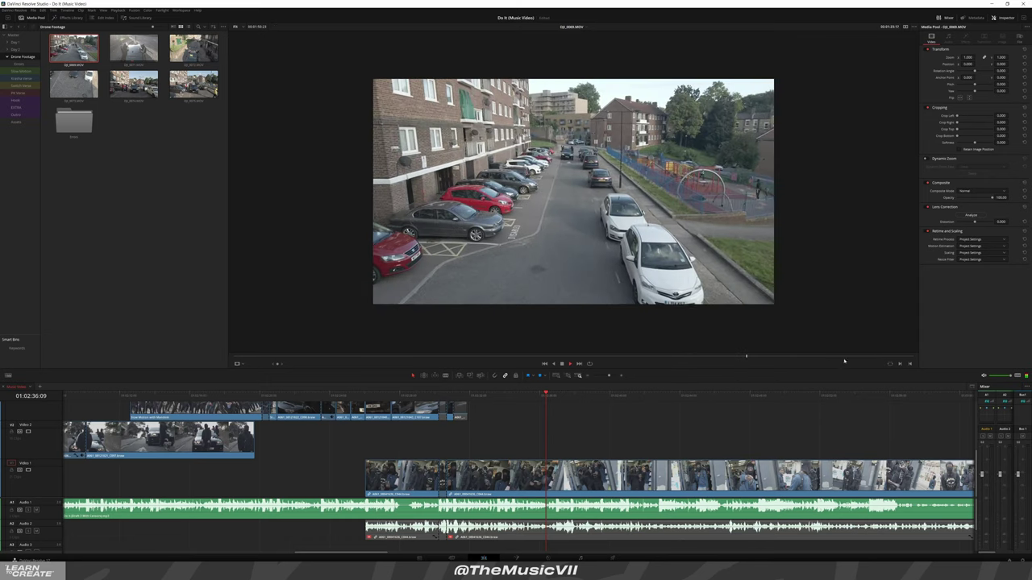
{"action": "left_click", "coordinate": [868, 356]}
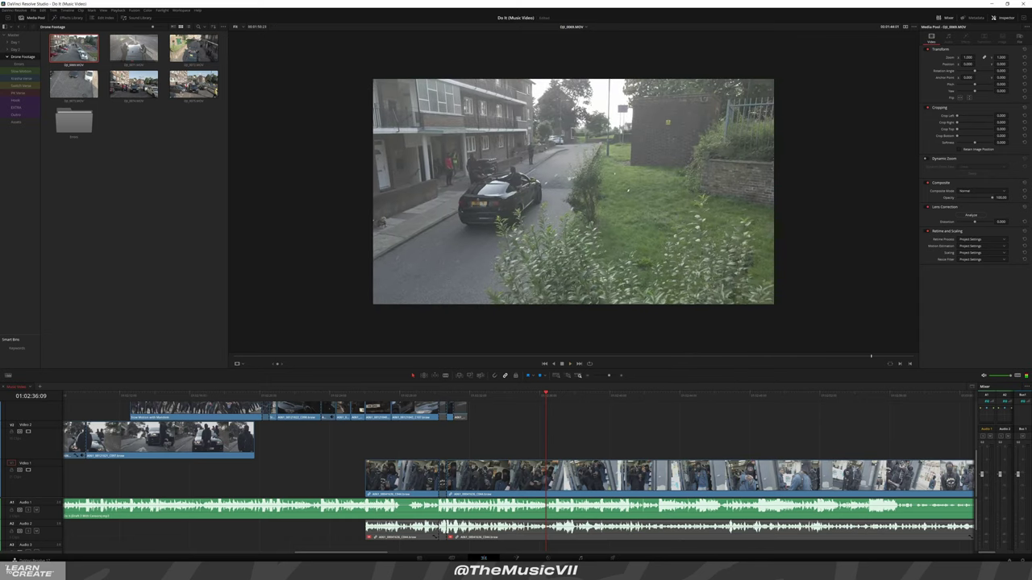
Skim DJI_0073, then play the Music Video timeline edit
{"action": "left_click", "coordinate": [74, 84]}
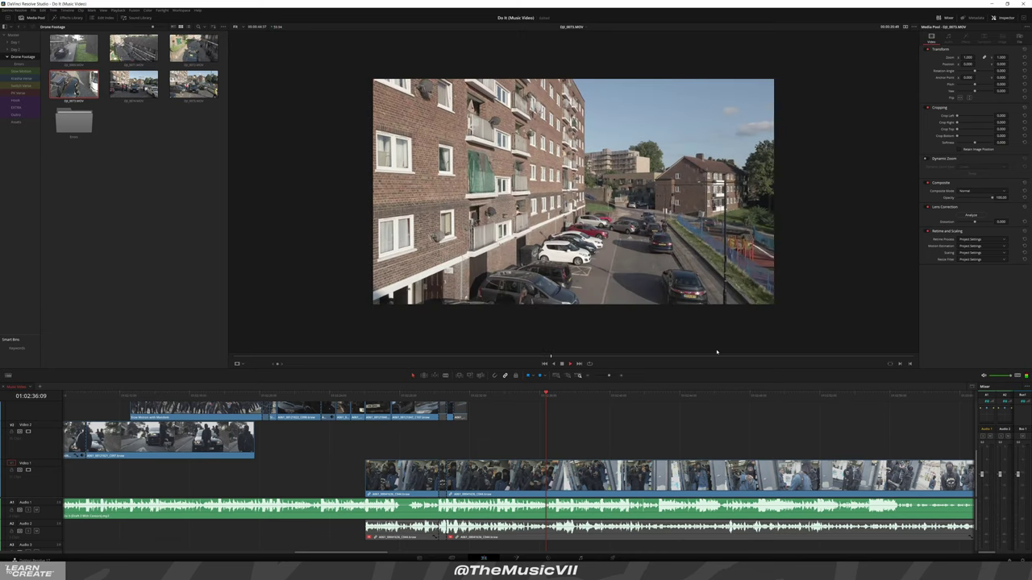
{"action": "left_click", "coordinate": [716, 356]}
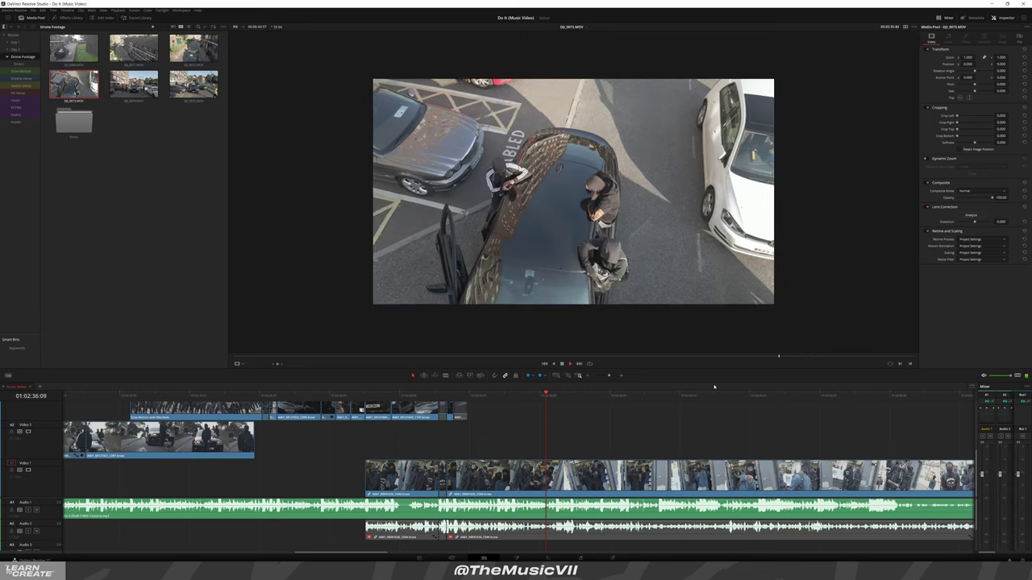
{"action": "left_click", "coordinate": [530, 400]}
{"action": "key", "text": "space"}
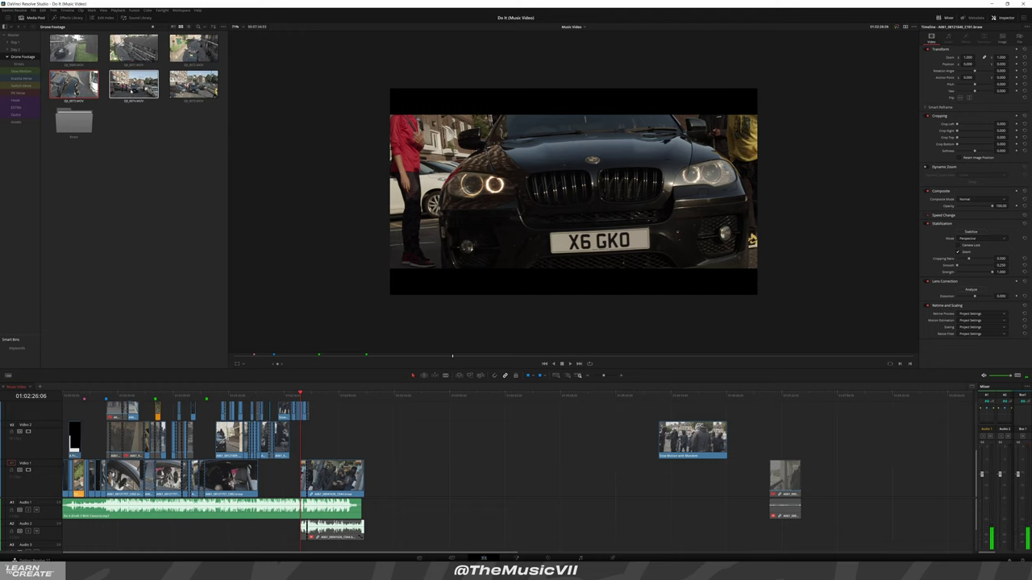
Play and skim DJI_0074, then load DJI_0075 at an earlier shot
{"action": "left_click", "coordinate": [133, 93]}
{"action": "double_click", "coordinate": [133, 93]}
{"action": "key", "text": "space"}
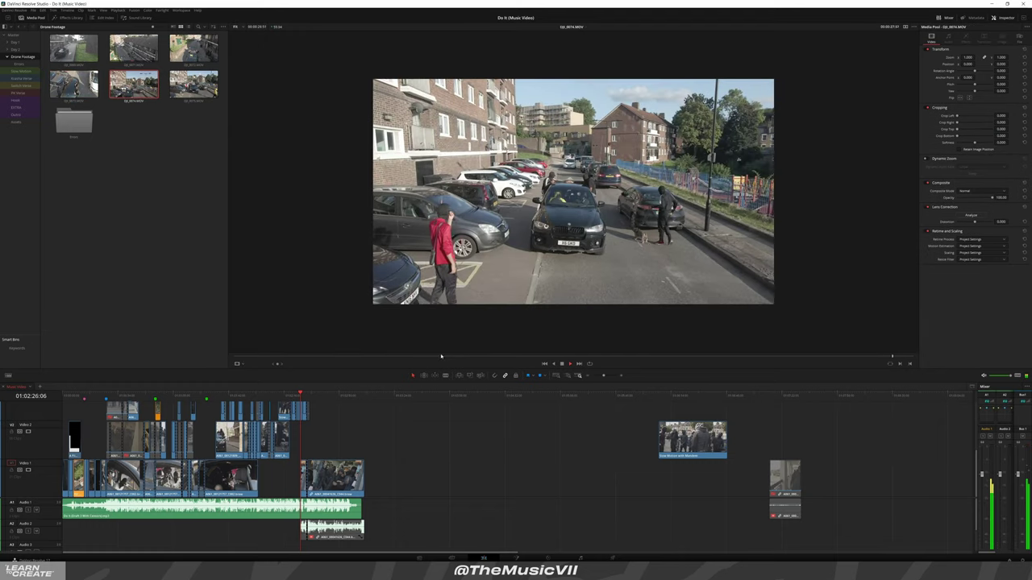
{"action": "left_click", "coordinate": [786, 355]}
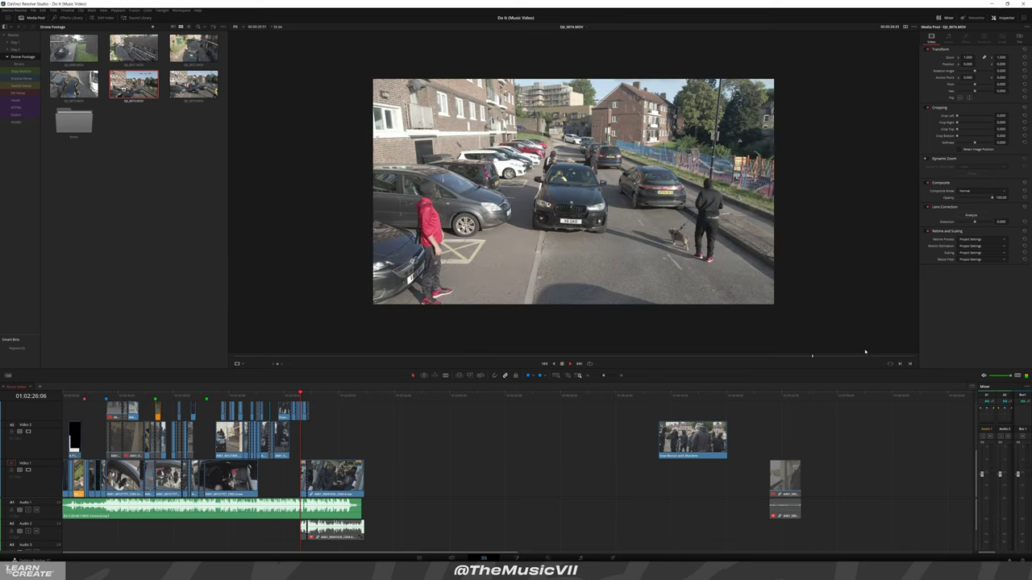
{"action": "left_click", "coordinate": [193, 84]}
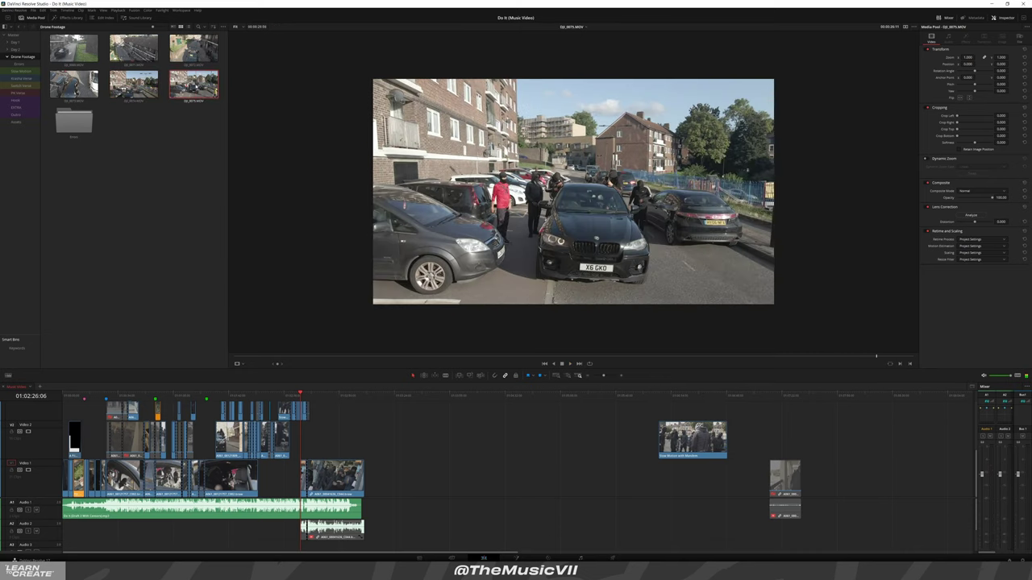
{"action": "left_click", "coordinate": [643, 356]}
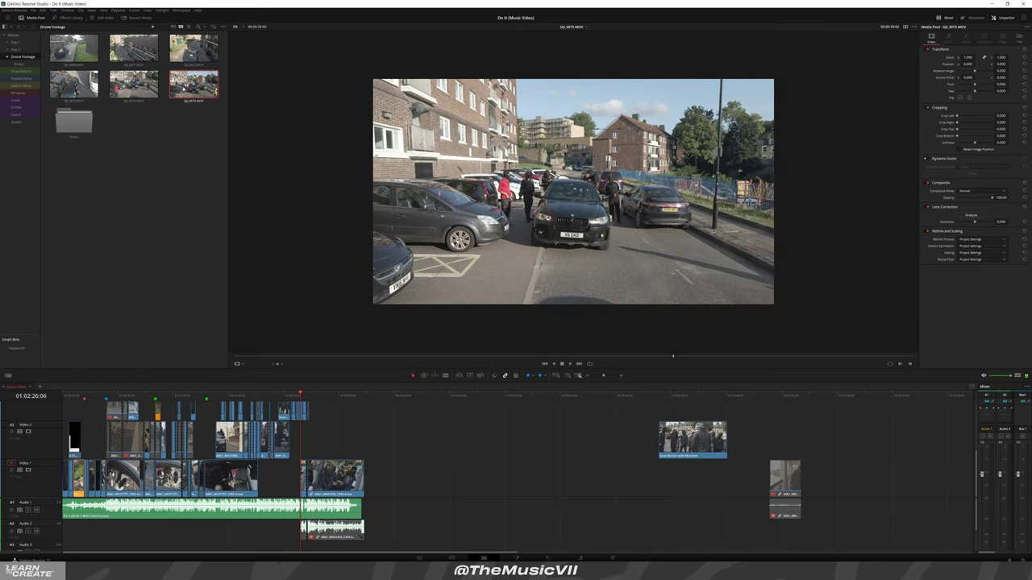
Drop DJI_0075 onto Video 1, move it up to Video 2 at the cut, and play it
{"action": "left_click_drag", "start_coordinate": [309, 273], "coordinate": [440, 477]}
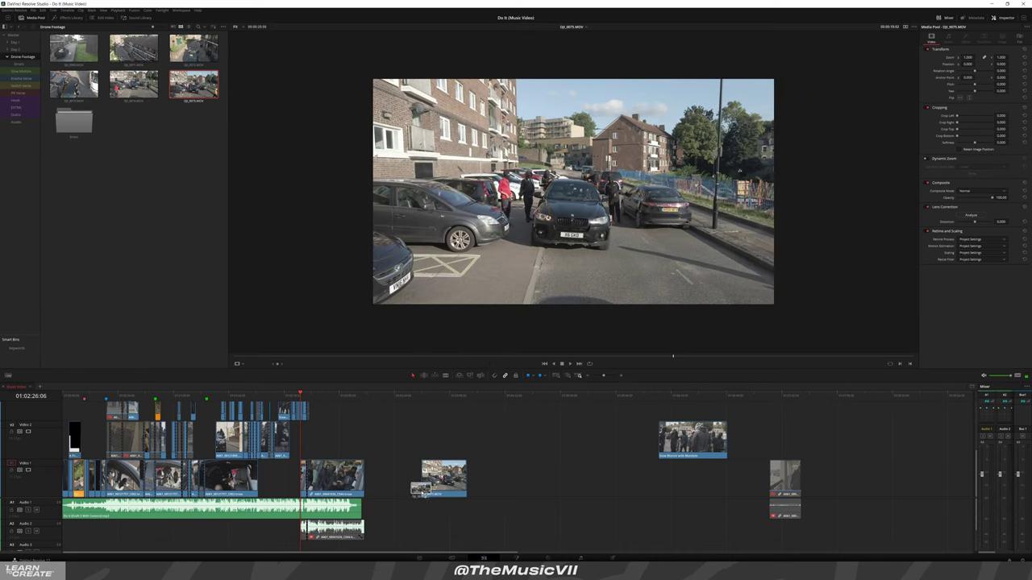
{"action": "left_click", "coordinate": [429, 419]}
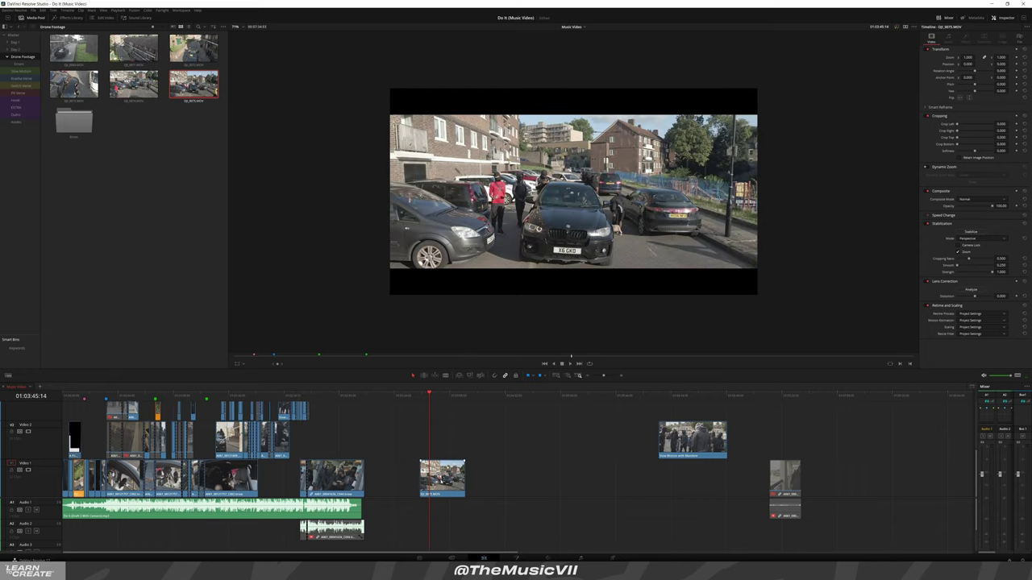
{"action": "left_click_drag", "start_coordinate": [442, 478], "coordinate": [329, 445]}
{"action": "left_click", "coordinate": [305, 391]}
{"action": "key", "text": "space"}
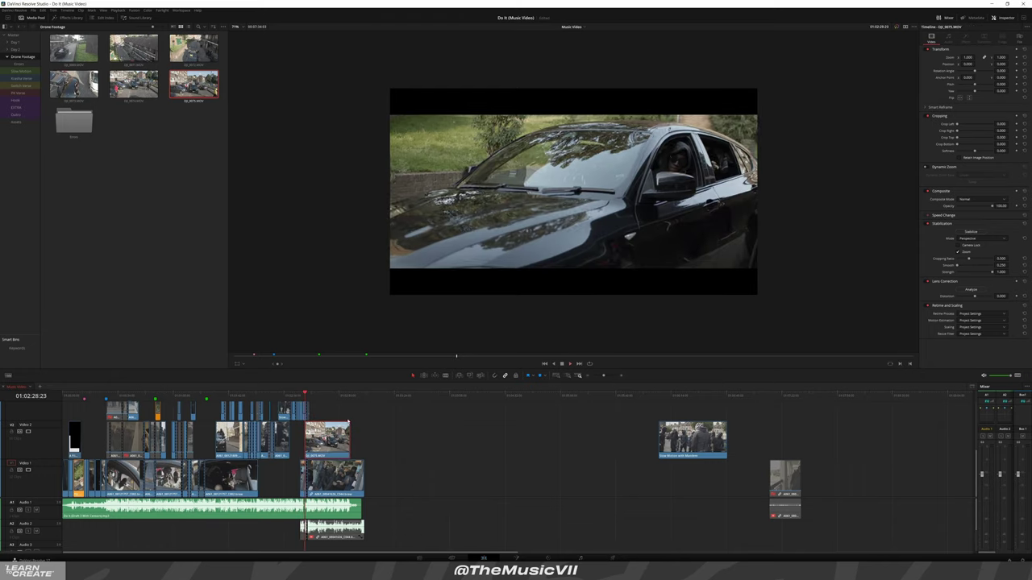
Bring up Change Clip Speed for the drone clip on Video 2
{"action": "scroll", "coordinate": [520, 433], "scroll_direction": "up", "scroll_amount": 5}
{"action": "scroll", "coordinate": [520, 434], "scroll_direction": "right", "scroll_amount": 4}
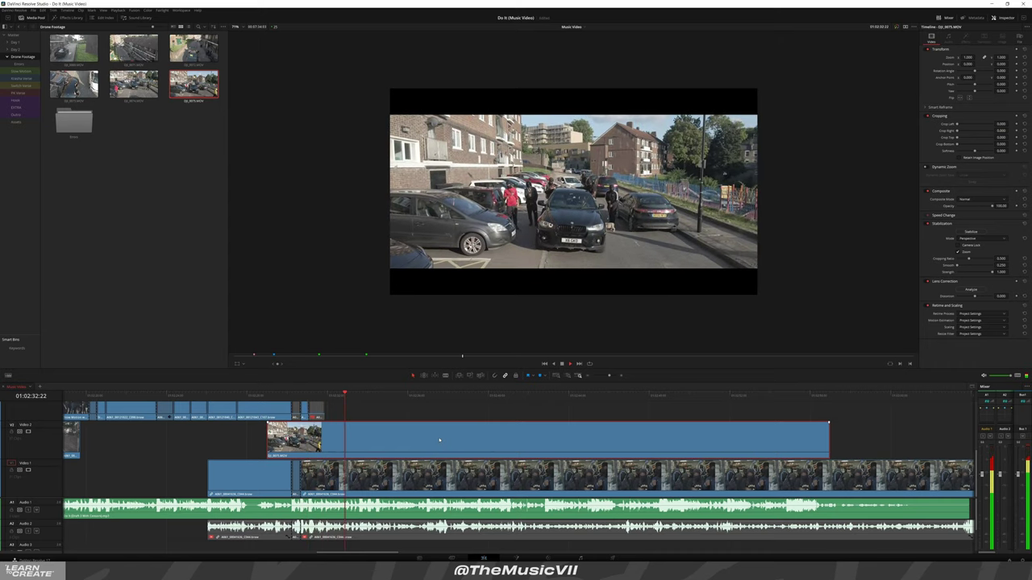
{"action": "right_click", "coordinate": [440, 441]}
{"action": "left_click", "coordinate": [467, 358]}
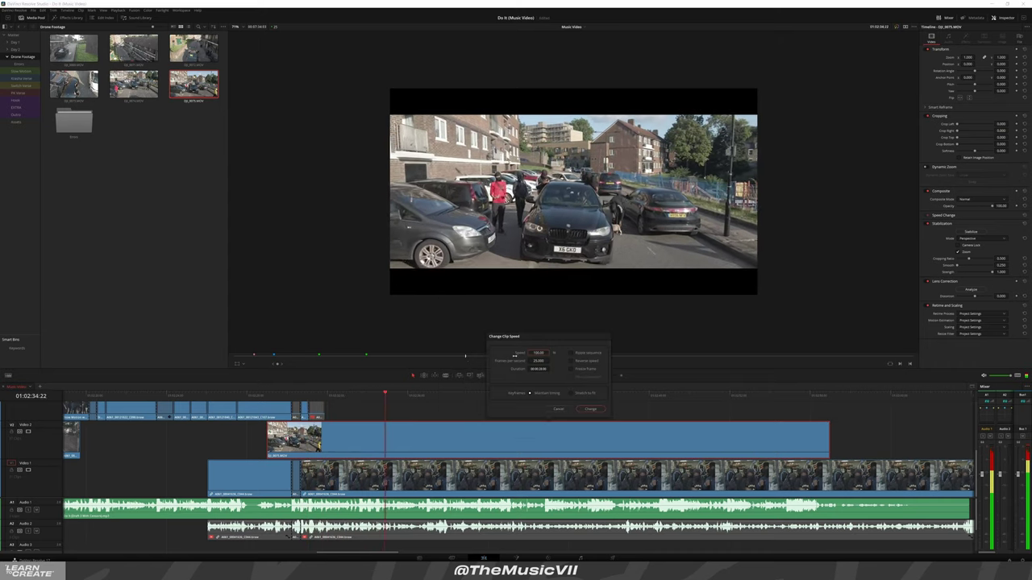
Cancel Change Clip Speed and delete the DJI_0075 clip from Video 2
{"action": "left_click", "coordinate": [558, 410]}
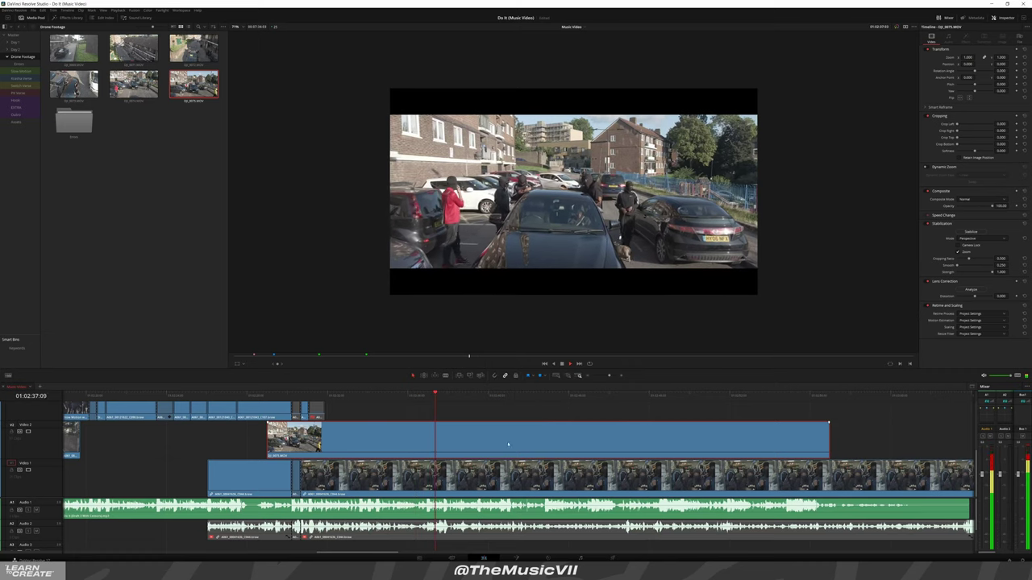
{"action": "left_click", "coordinate": [630, 397]}
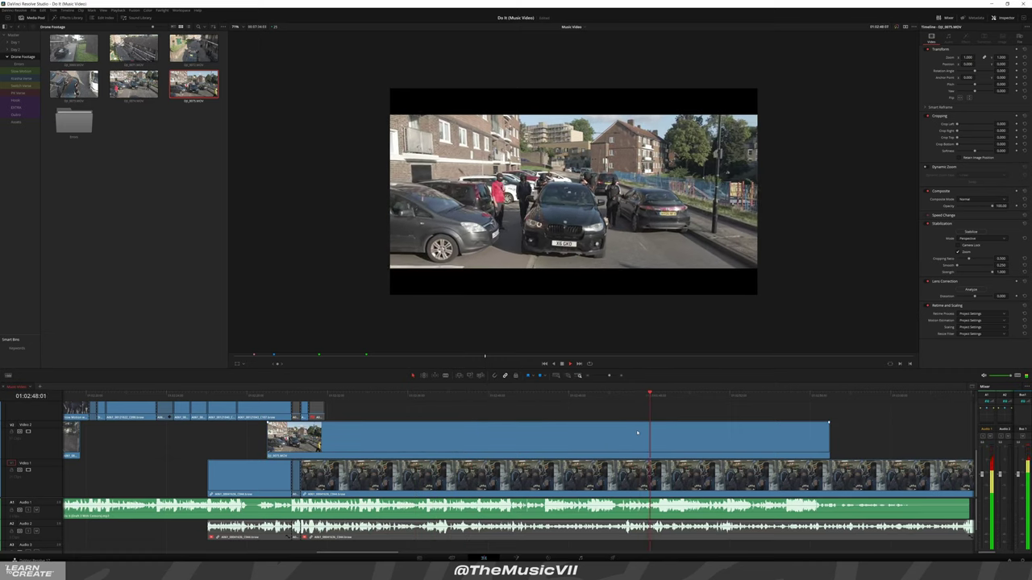
{"action": "key", "text": "Delete"}
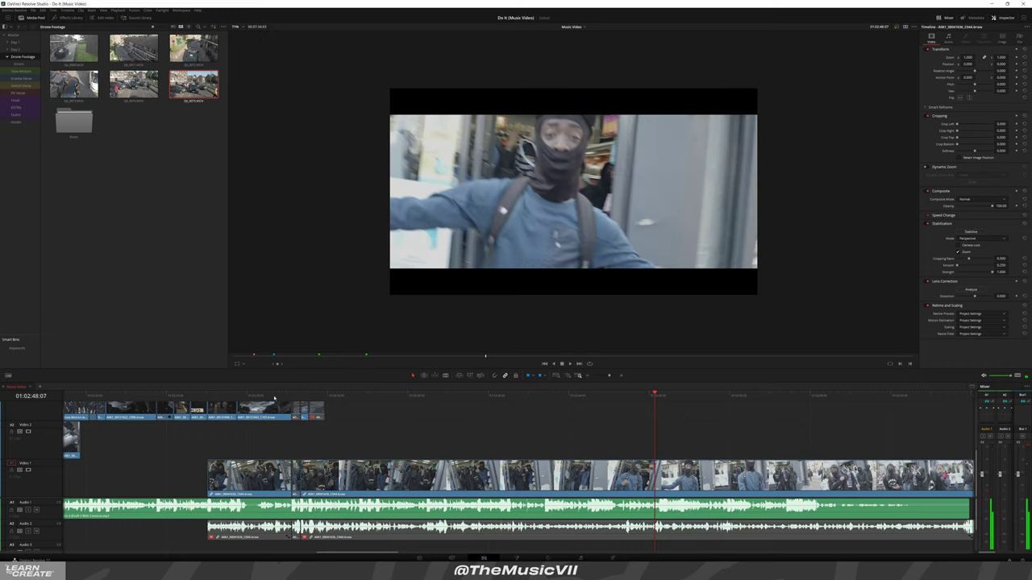
{"action": "scroll", "coordinate": [255, 391], "scroll_direction": "down", "scroll_amount": 3}
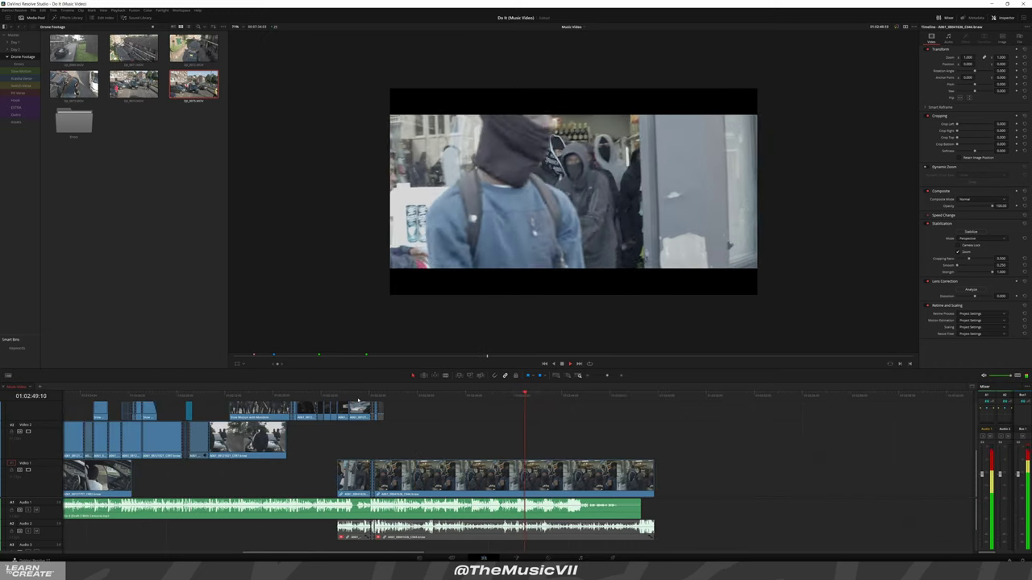
{"action": "left_click", "coordinate": [354, 394]}
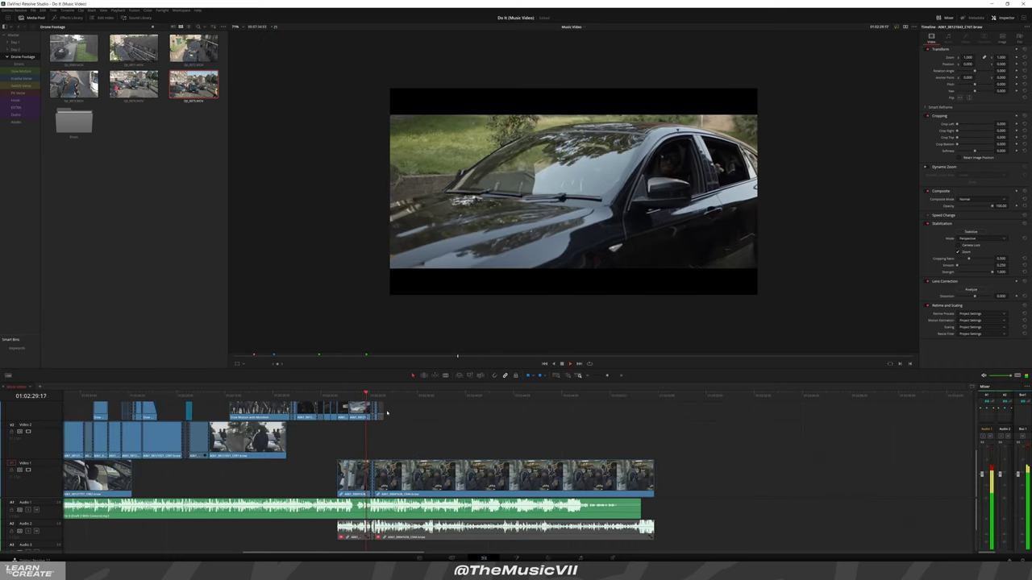
{"action": "scroll", "coordinate": [394, 421], "scroll_direction": "right", "scroll_amount": 1}
{"action": "scroll", "coordinate": [382, 419], "scroll_direction": "right", "scroll_amount": 3}
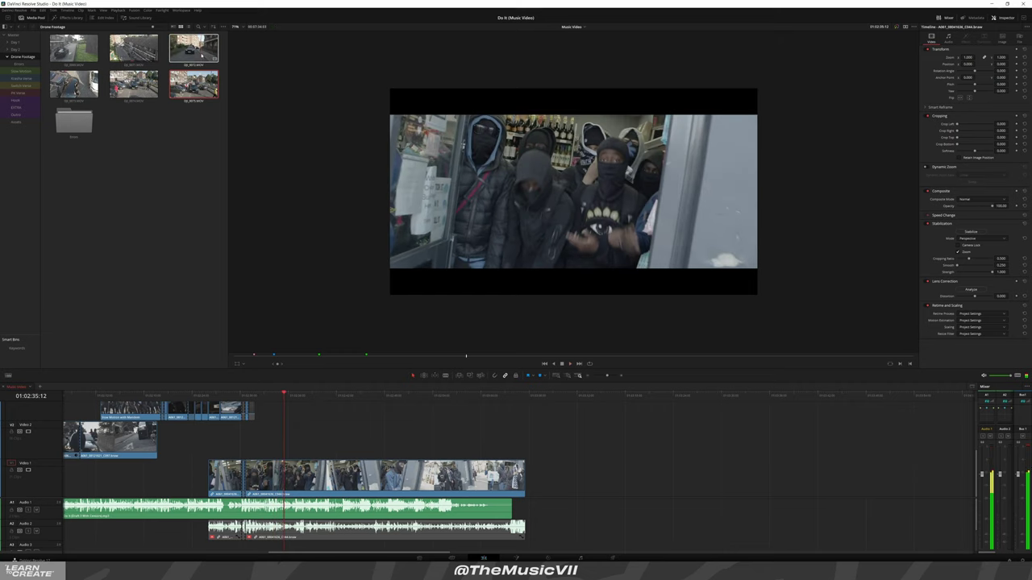
Load DJI_0072 for viewing, then play the edit from the current point
{"action": "double_click", "coordinate": [194, 48]}
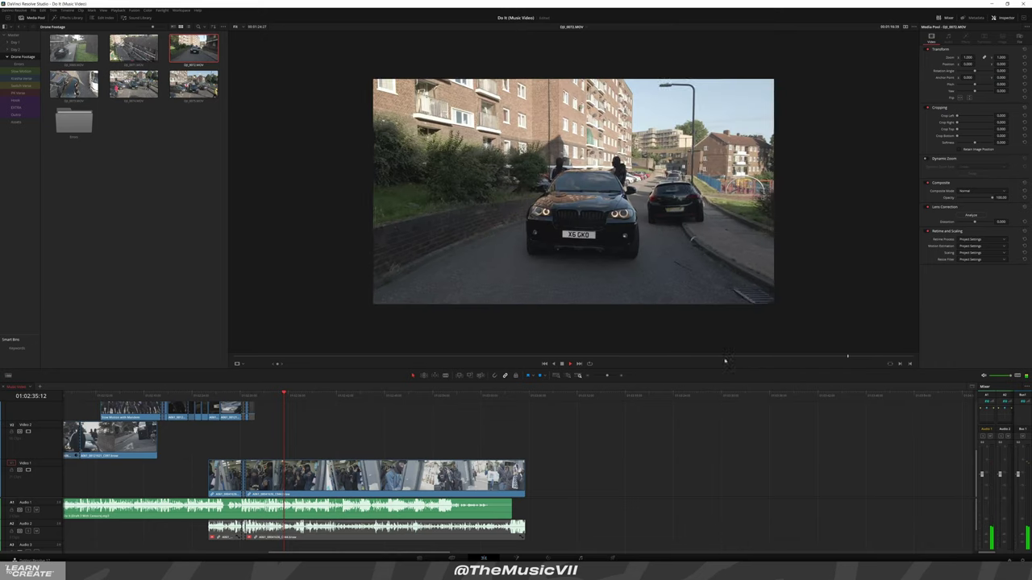
{"action": "left_click", "coordinate": [291, 396]}
{"action": "key", "text": "space"}
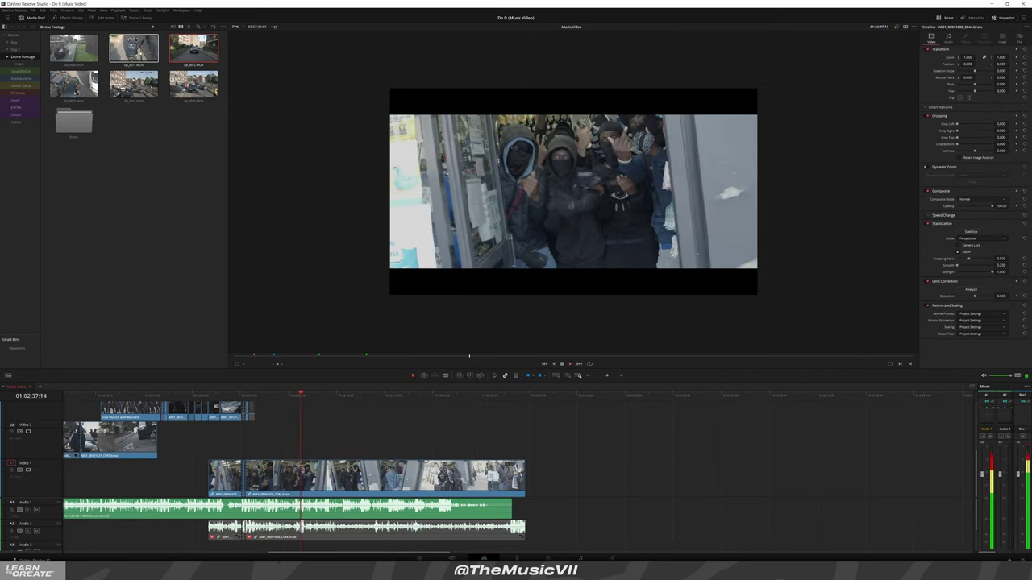
{"action": "scroll", "coordinate": [205, 470], "scroll_direction": "down", "scroll_amount": 5}
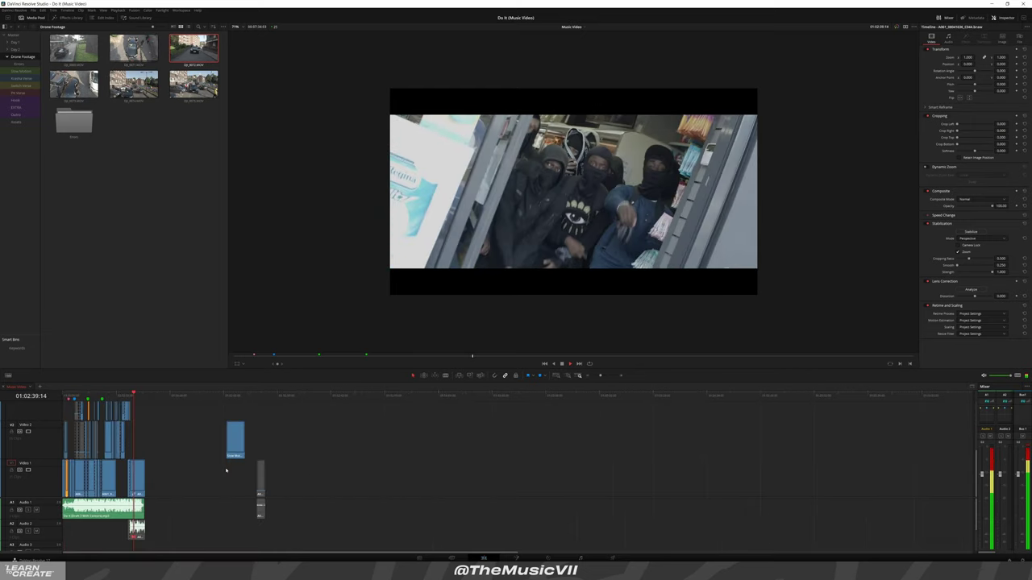
Add DJI_0071 to the empty stretch of Video 1 and play it
{"action": "mouse_move", "coordinate": [251, 486]}
{"action": "left_mouse_down"}
{"action": "mouse_move", "coordinate": [250, 441]}
{"action": "mouse_move", "coordinate": [222, 413]}
{"action": "left_mouse_up"}
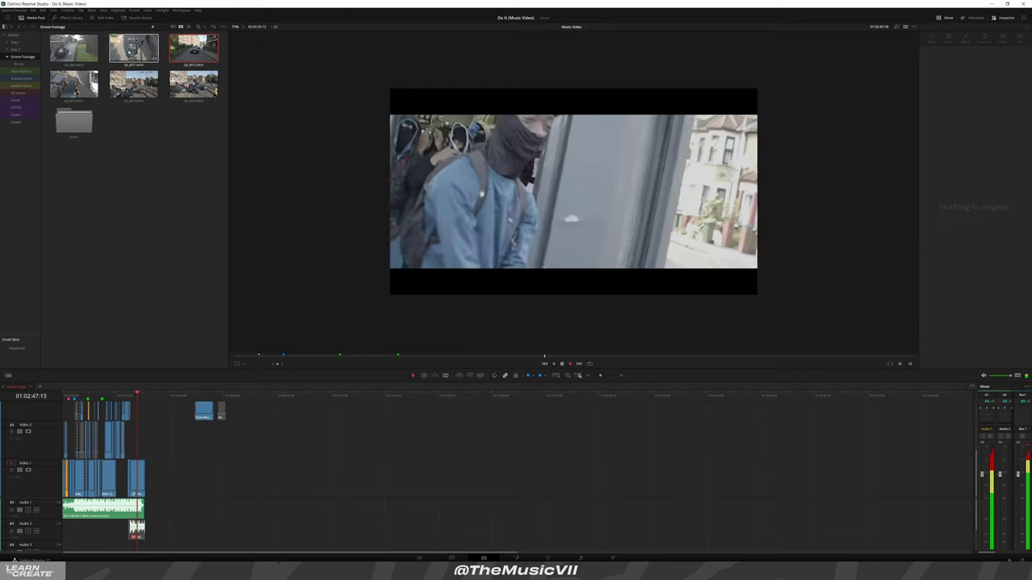
{"action": "left_click", "coordinate": [243, 475]}
{"action": "left_click_drag", "start_coordinate": [243, 475], "coordinate": [242, 475]}
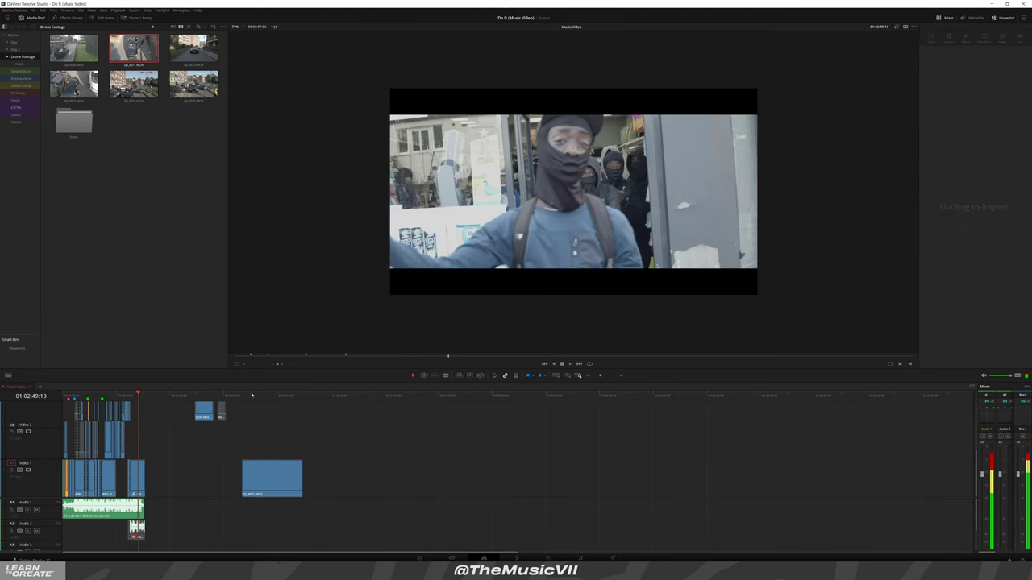
{"action": "left_click", "coordinate": [251, 396]}
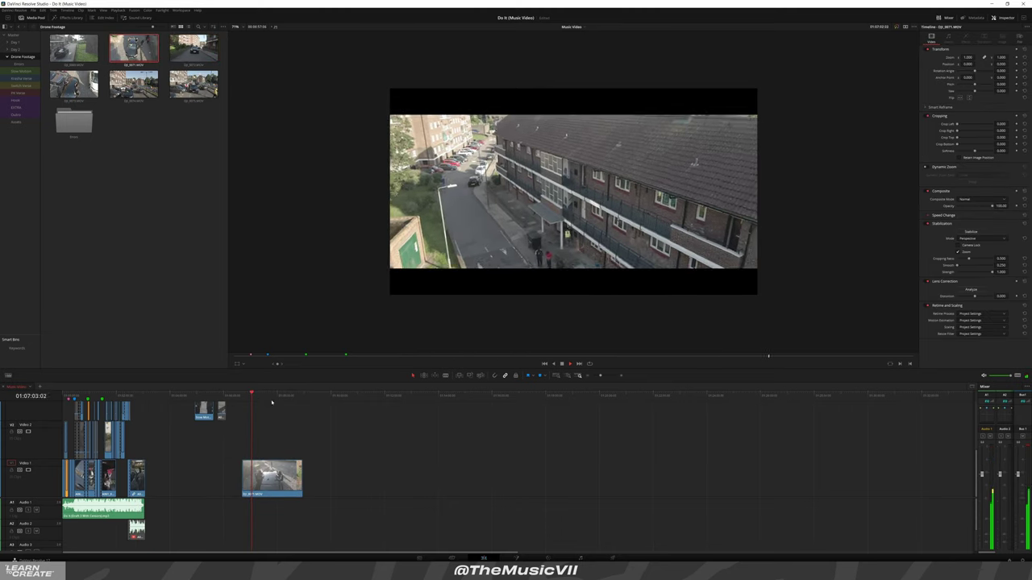
{"action": "key", "text": "space"}
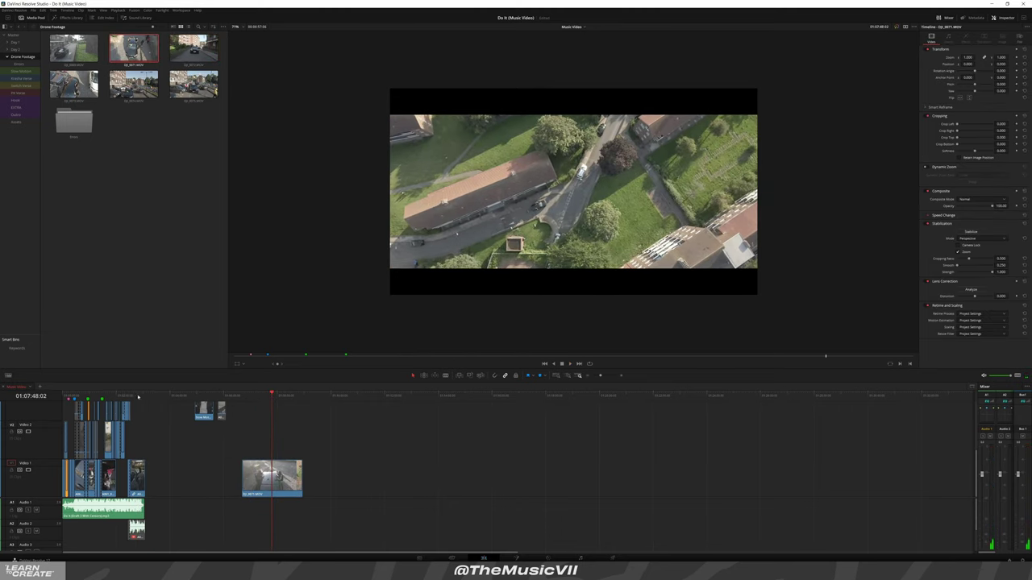
Delete the added drone clip from Video 1 and replay the edit from the start
{"action": "left_click", "coordinate": [132, 396]}
{"action": "left_click", "coordinate": [271, 471]}
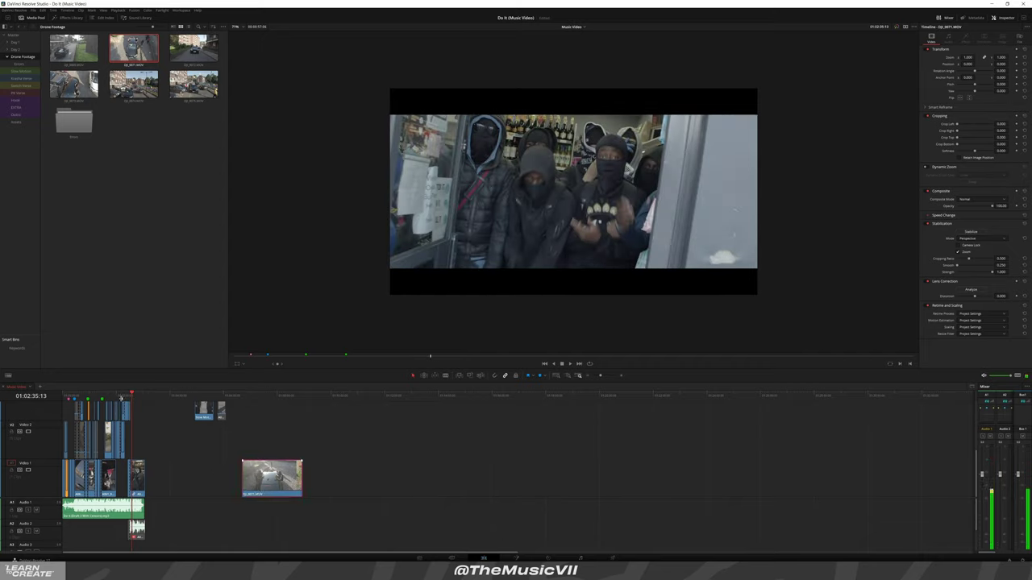
{"action": "key", "text": "Delete"}
{"action": "key", "text": "Home"}
{"action": "key", "text": "space"}
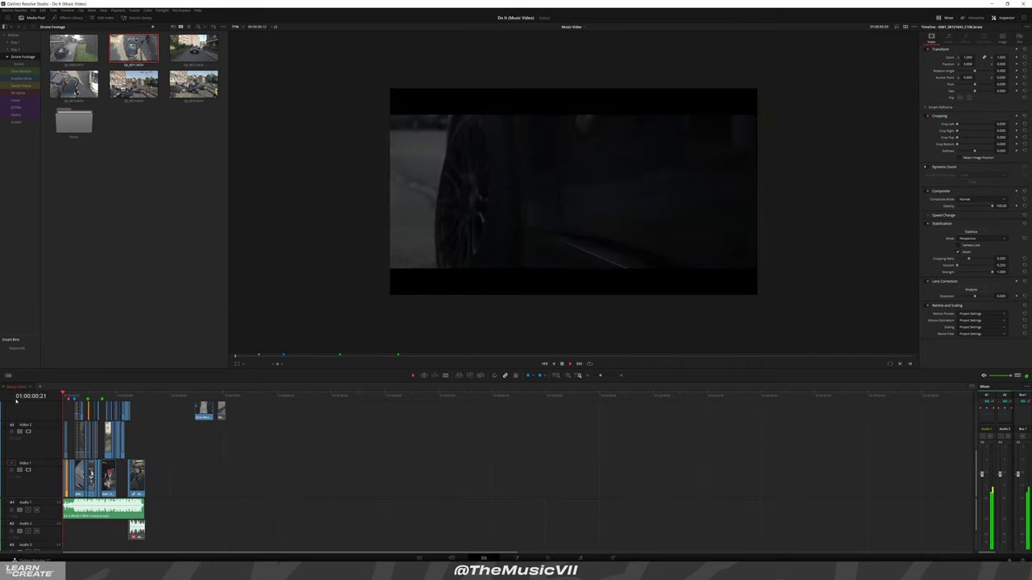
{"action": "scroll", "coordinate": [192, 508], "scroll_direction": "up", "scroll_amount": 2}
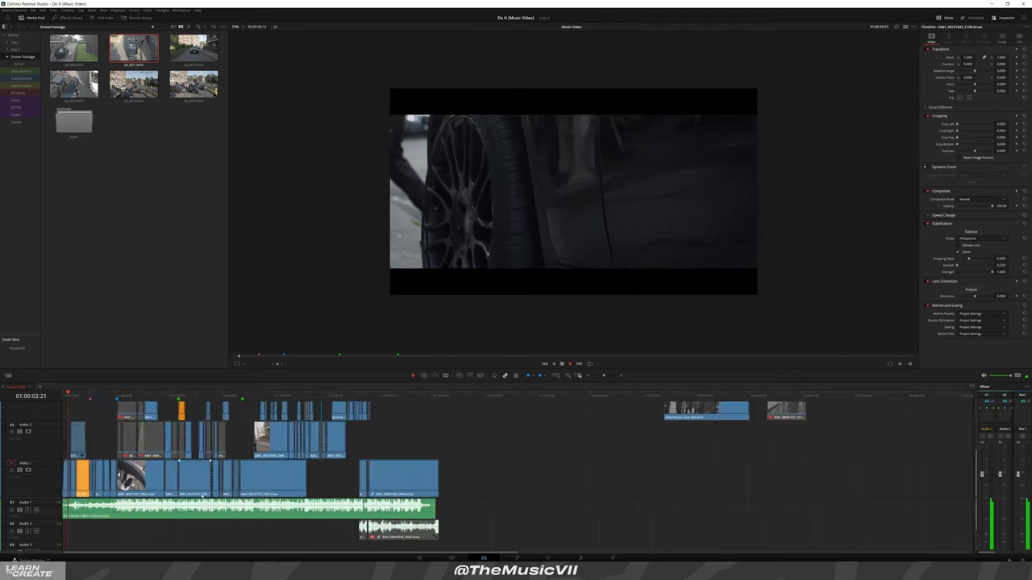
{"action": "scroll", "coordinate": [191, 460], "scroll_direction": "up", "scroll_amount": 2}
{"action": "scroll", "coordinate": [190, 412], "scroll_direction": "up", "scroll_amount": 2}
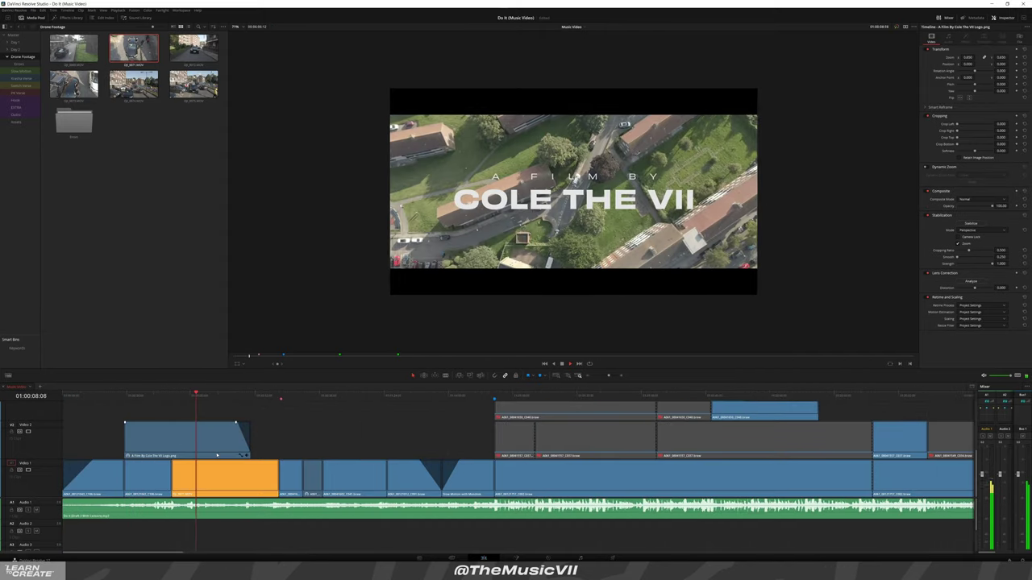
Drag the orange DJI_0071 clip from the end of Video 1 onto Video 2 and deselect it
{"action": "left_click", "coordinate": [216, 472]}
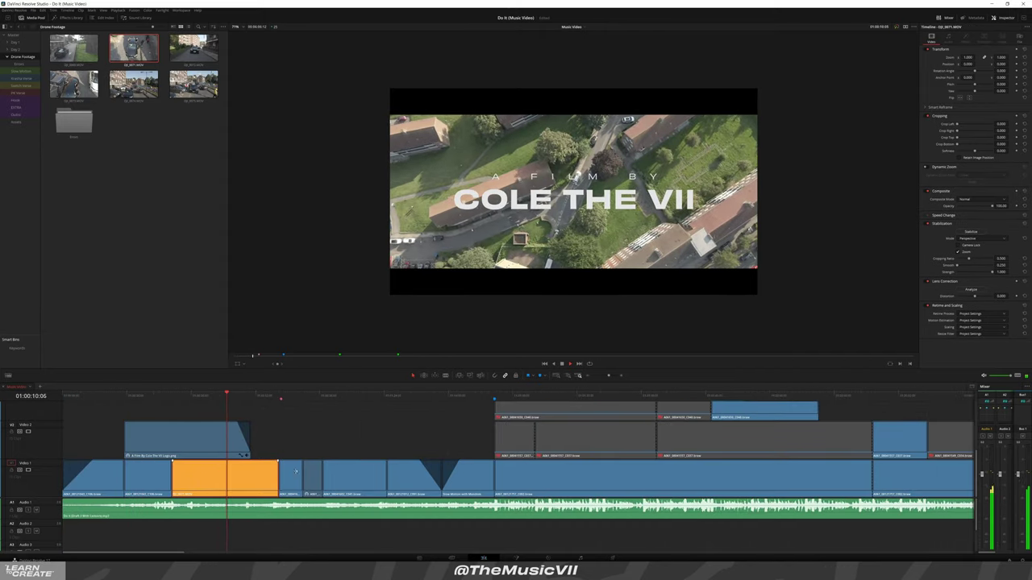
{"action": "scroll", "coordinate": [242, 460], "scroll_direction": "down", "scroll_amount": 5}
{"action": "left_click", "coordinate": [165, 396]}
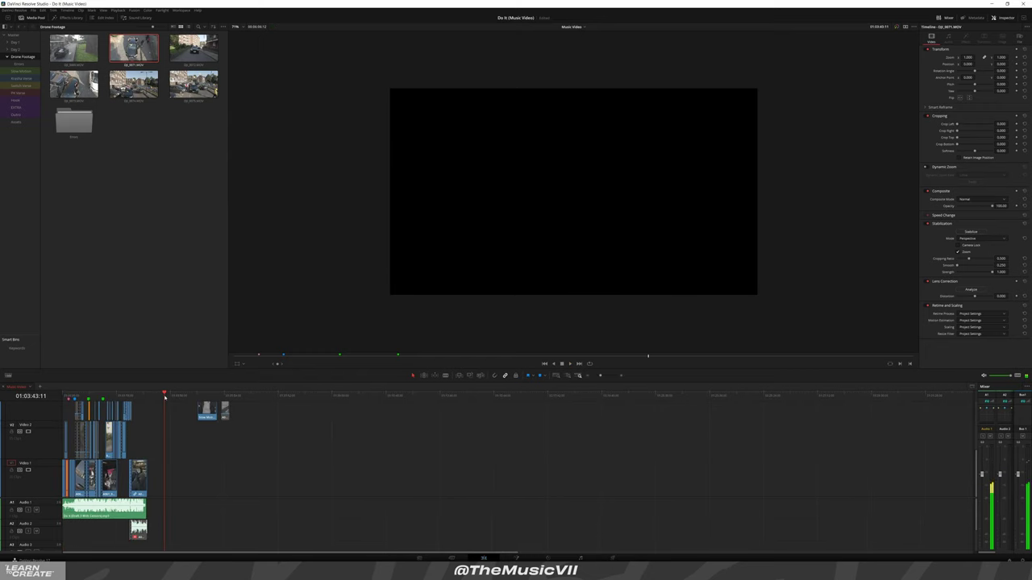
{"action": "scroll", "coordinate": [176, 467], "scroll_direction": "up", "scroll_amount": 3}
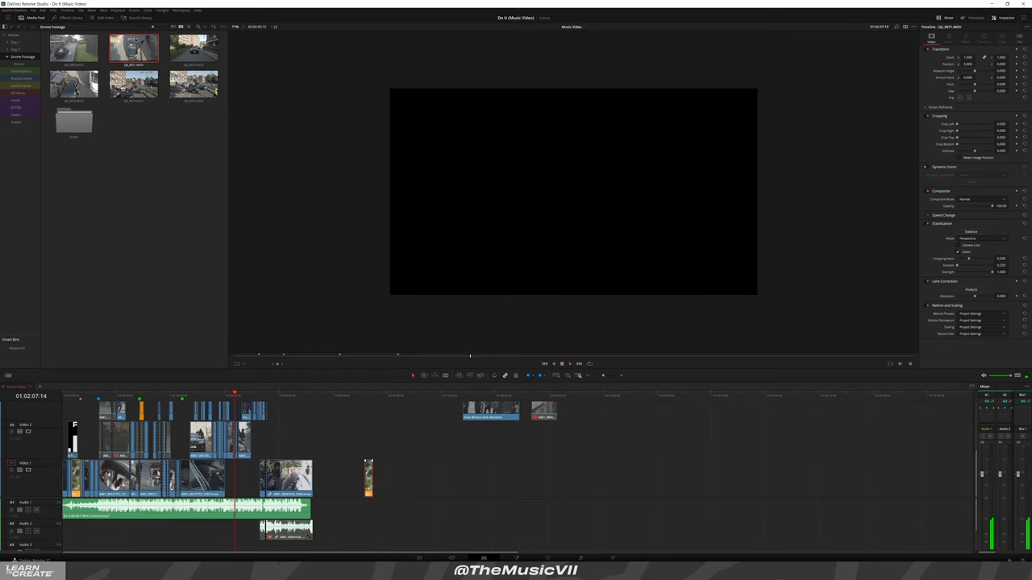
{"action": "left_click_drag", "start_coordinate": [369, 475], "coordinate": [275, 442]}
{"action": "scroll", "coordinate": [493, 445], "scroll_direction": "up", "scroll_amount": 2}
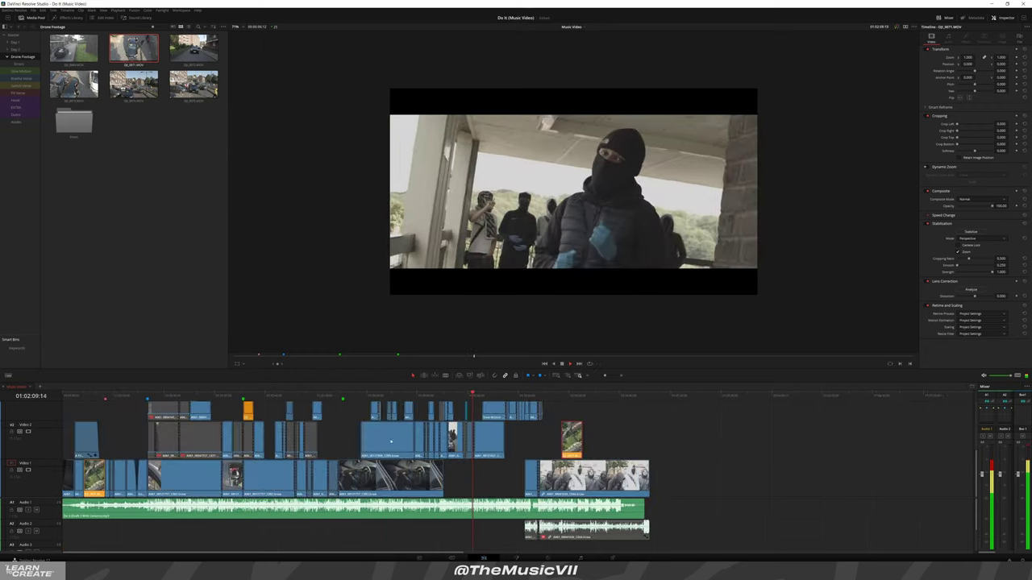
{"action": "scroll", "coordinate": [493, 444], "scroll_direction": "right", "scroll_amount": 2}
{"action": "left_click", "coordinate": [482, 452]}
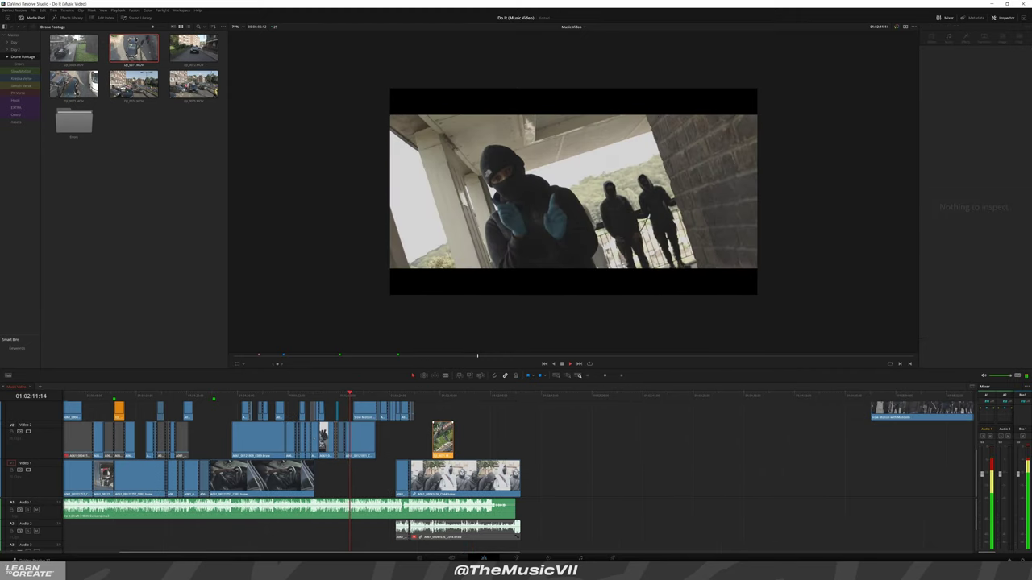
Lengthen the drone clip, cut away its first part, and slide the rest left
{"action": "left_click_drag", "start_coordinate": [453, 432], "coordinate": [675, 440]}
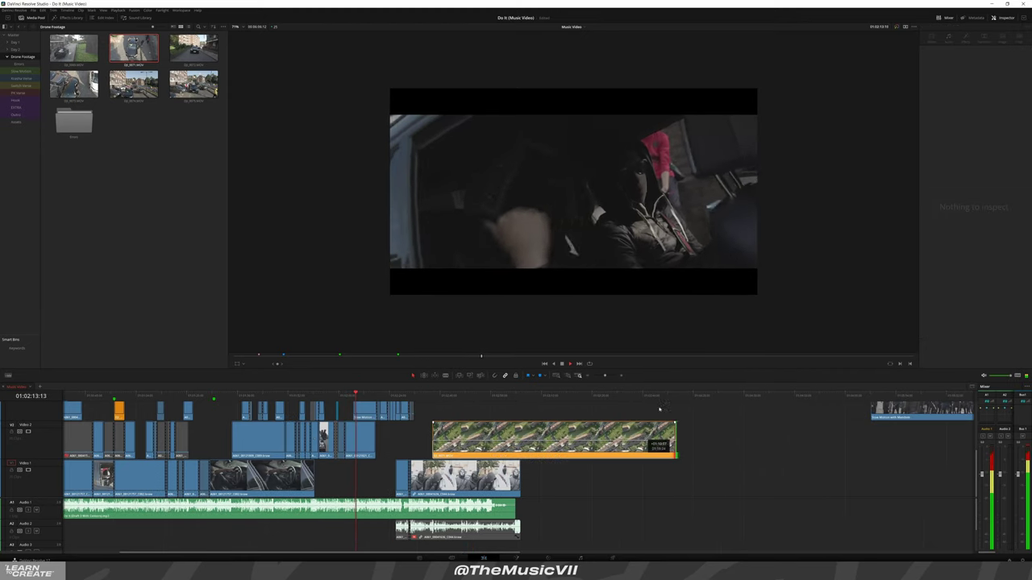
{"action": "left_click", "coordinate": [538, 397]}
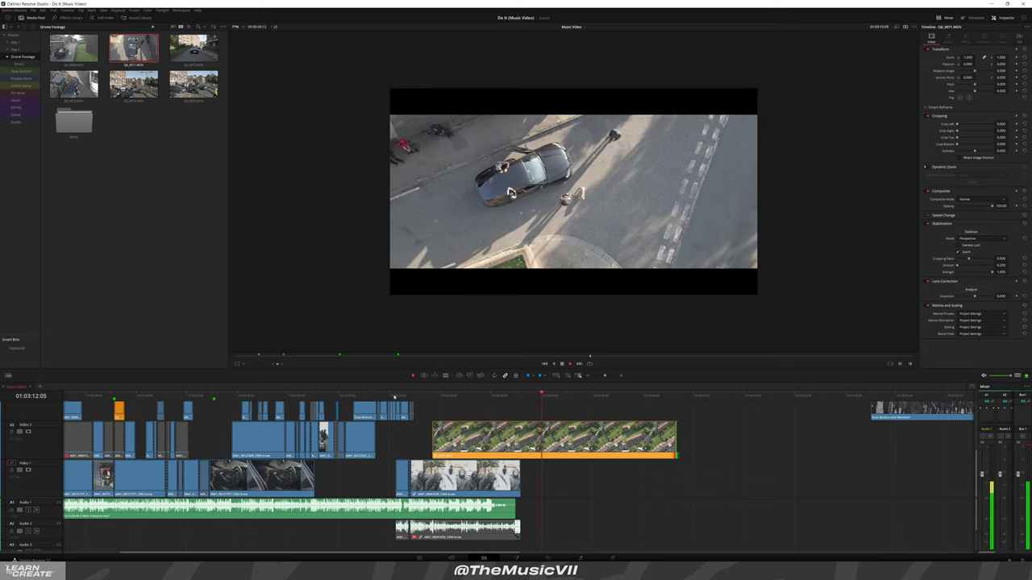
{"action": "left_click", "coordinate": [578, 433]}
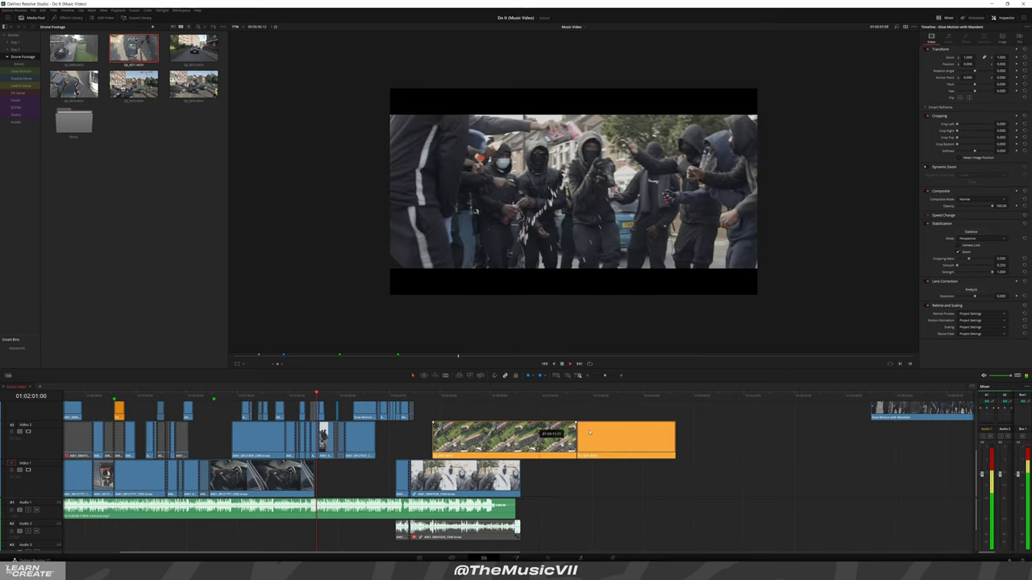
{"action": "key", "text": "Delete"}
{"action": "left_click_drag", "start_coordinate": [608, 442], "coordinate": [445, 443]}
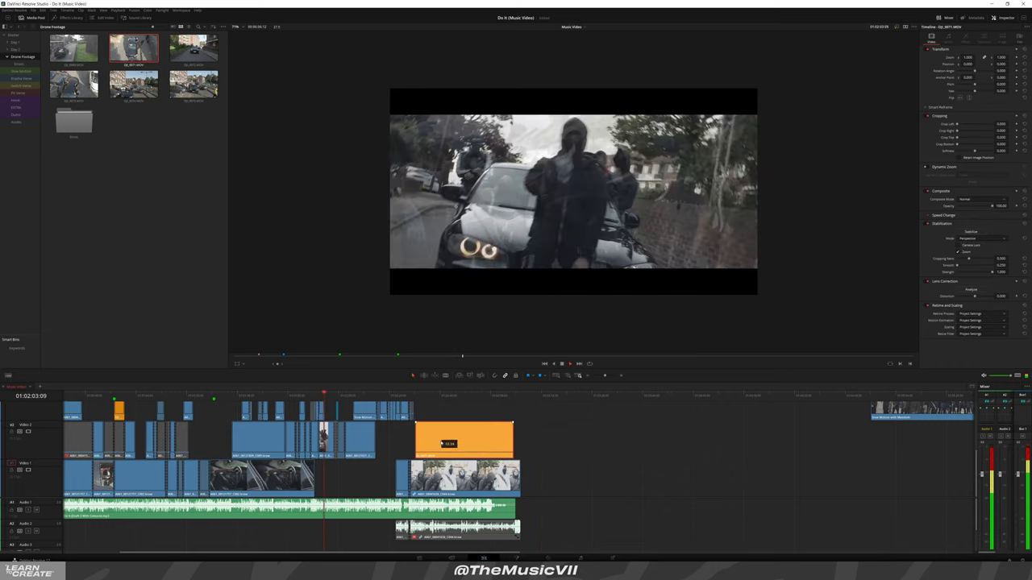
Shift the drone clip later along Video 2 and extend its start earlier
{"action": "scroll", "coordinate": [454, 429], "scroll_direction": "up", "scroll_amount": 3}
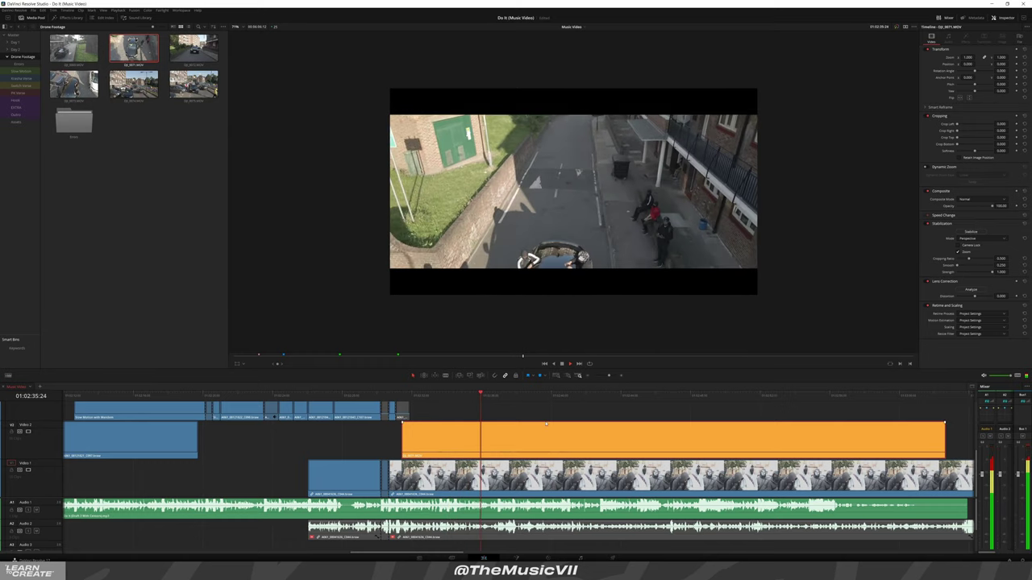
{"action": "scroll", "coordinate": [561, 419], "scroll_direction": "down", "scroll_amount": 3}
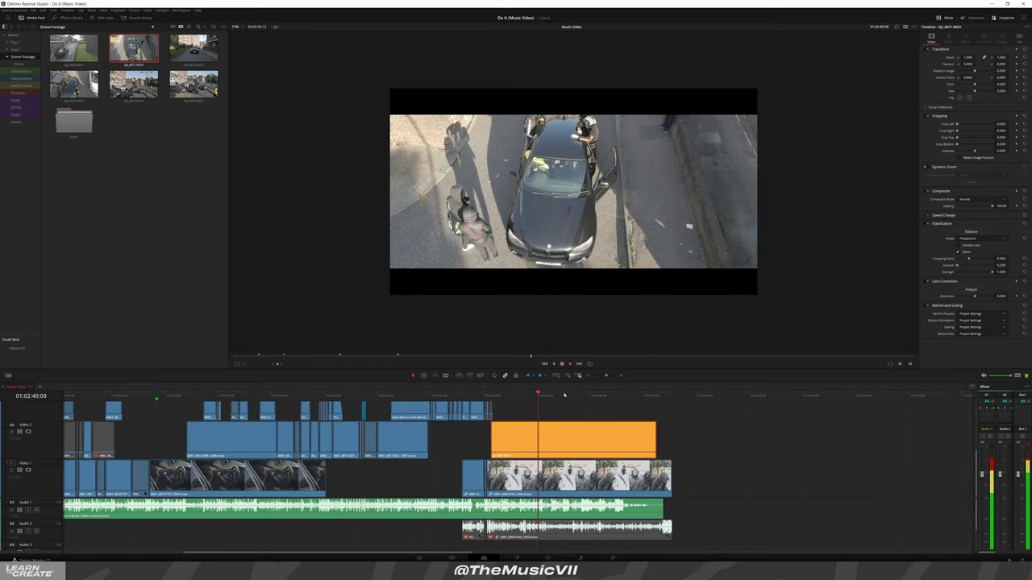
{"action": "left_click_drag", "start_coordinate": [555, 453], "coordinate": [741, 458]}
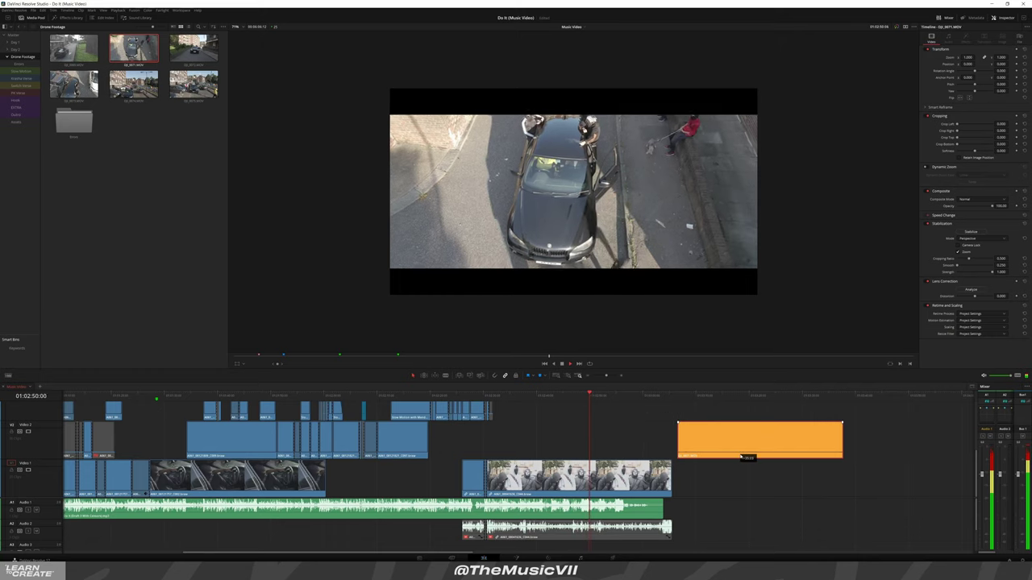
{"action": "left_click_drag", "start_coordinate": [679, 446], "coordinate": [491, 444]}
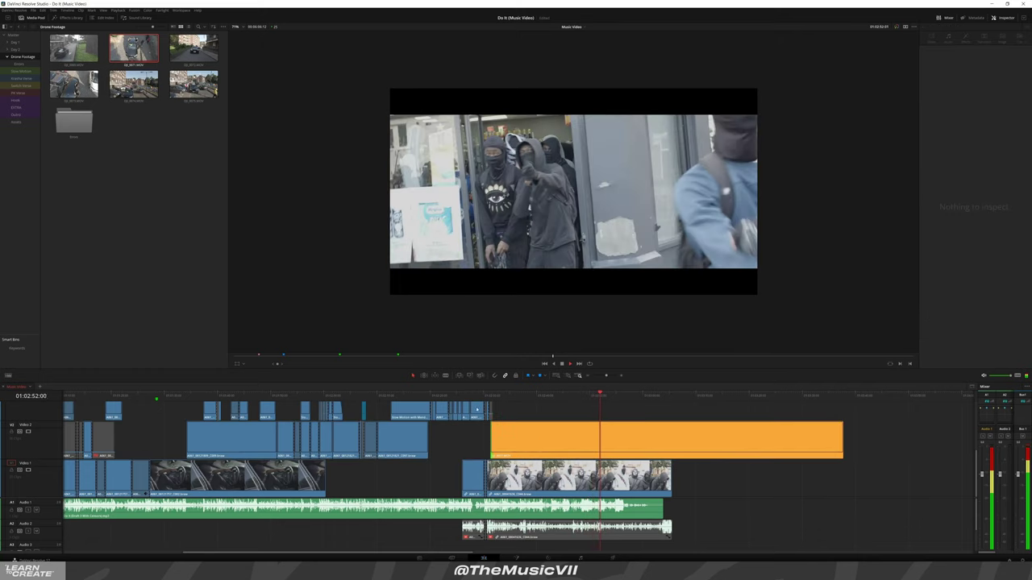
{"action": "left_click", "coordinate": [511, 441]}
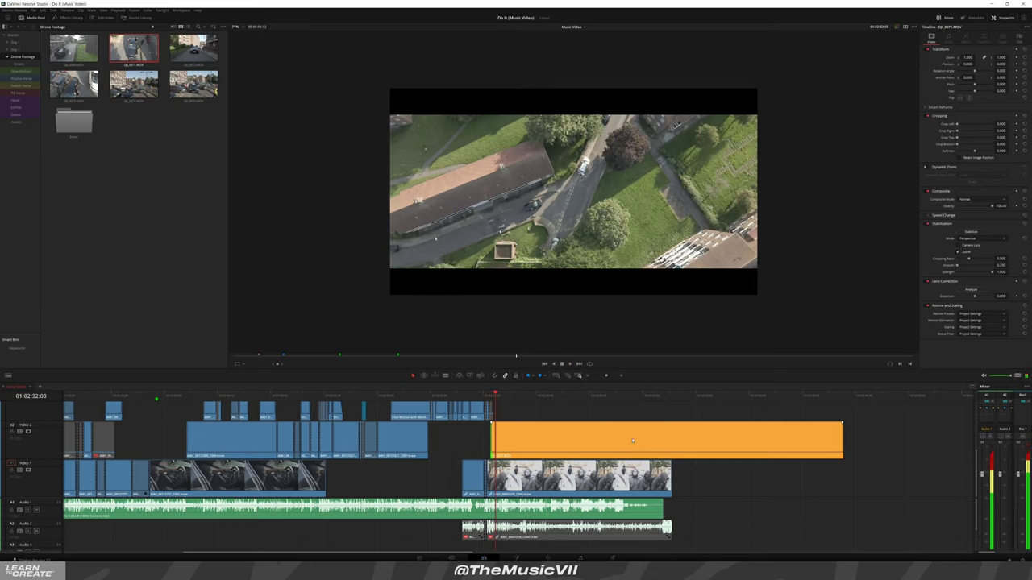
{"action": "left_click_drag", "start_coordinate": [633, 440], "coordinate": [733, 441]}
{"action": "left_click_drag", "start_coordinate": [591, 440], "coordinate": [466, 437]}
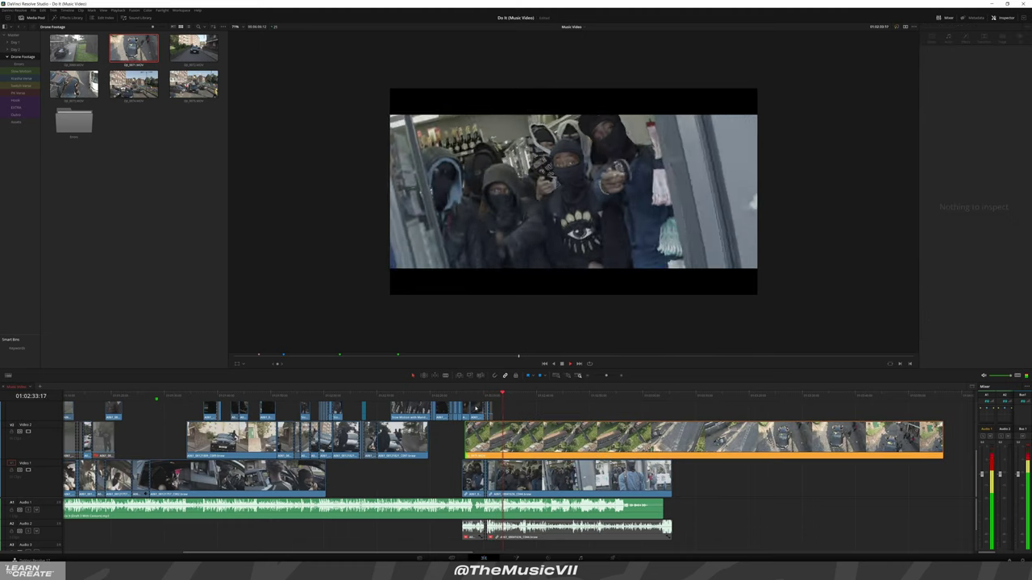
Trim the drone clip's end to the playhead, move it later, and extend its start slightly
{"action": "scroll", "coordinate": [516, 439], "scroll_direction": "down", "scroll_amount": 3}
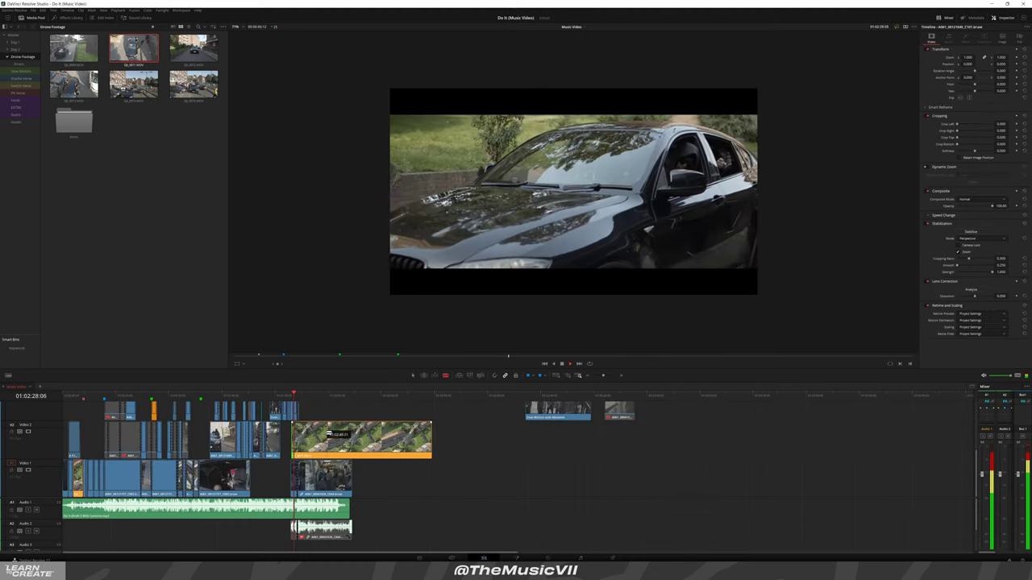
{"action": "scroll", "coordinate": [329, 434], "scroll_direction": "up", "scroll_amount": 1}
{"action": "left_click", "coordinate": [340, 431]}
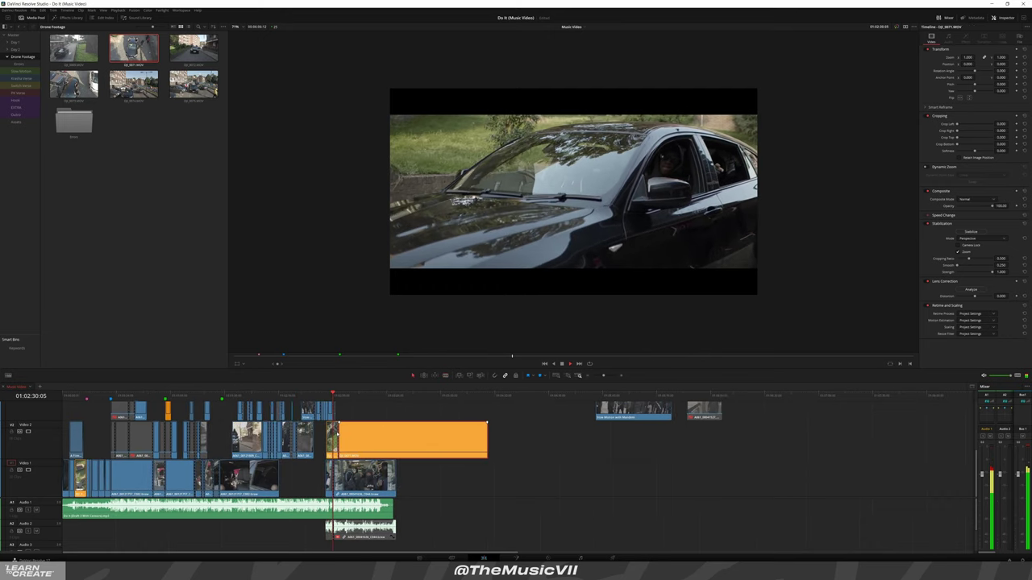
{"action": "key", "text": "shift+bracketright"}
{"action": "left_click_drag", "start_coordinate": [331, 440], "coordinate": [427, 438]}
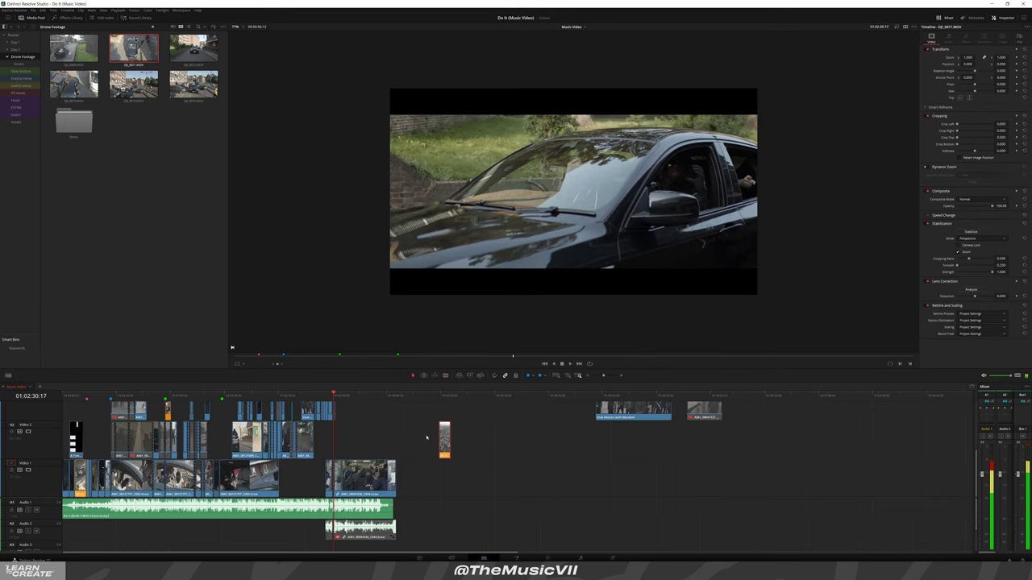
{"action": "left_click_drag", "start_coordinate": [347, 432], "coordinate": [356, 439]}
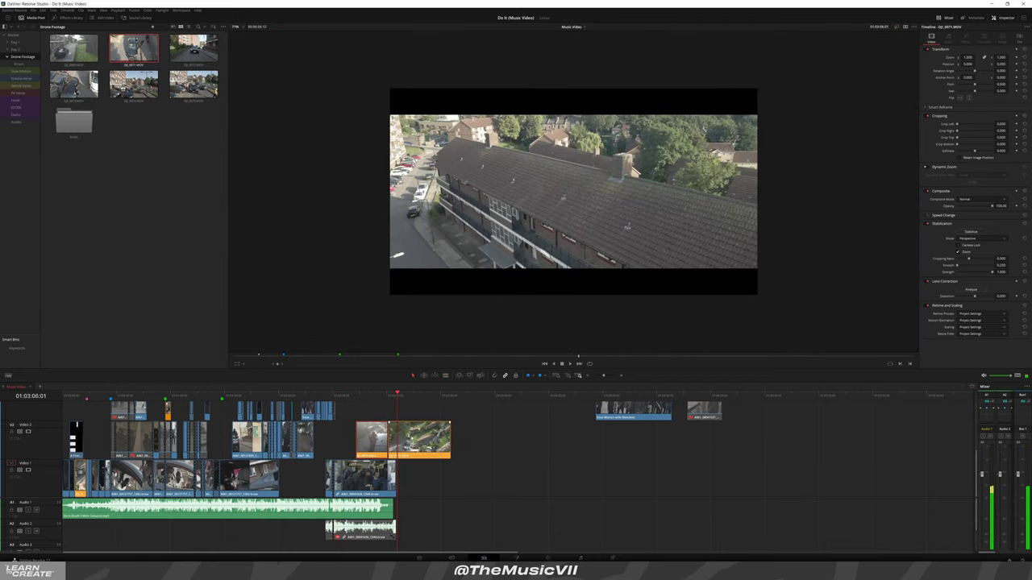
Slide the drone clip onto the later footage's start, zoom in, and trim its start later
{"action": "left_click_drag", "start_coordinate": [389, 427], "coordinate": [339, 410]}
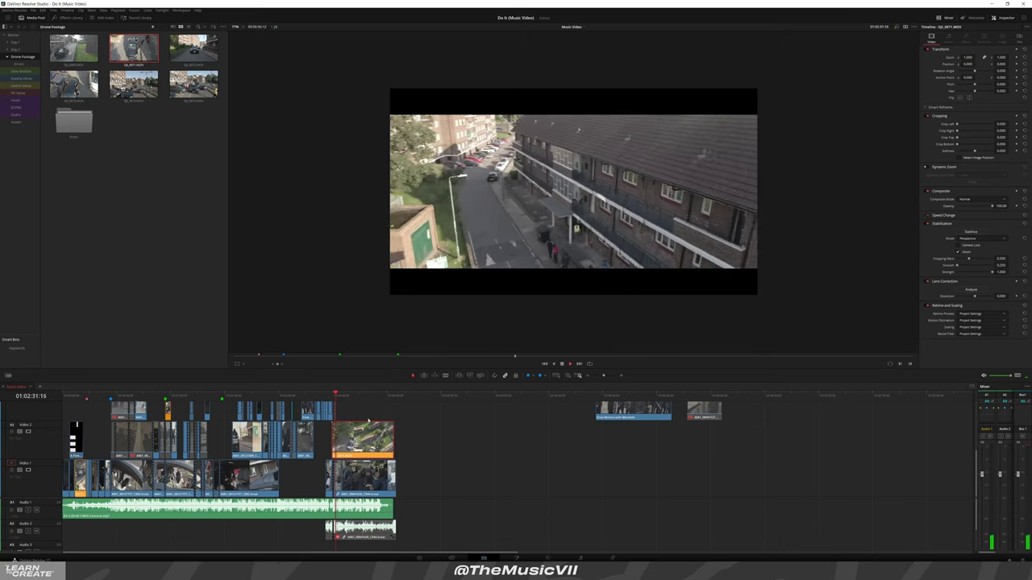
{"action": "key", "text": "ctrl+equal"}
{"action": "key", "text": "ctrl+equal"}
{"action": "key", "text": "ctrl+equal"}
{"action": "key", "text": "ctrl+equal"}
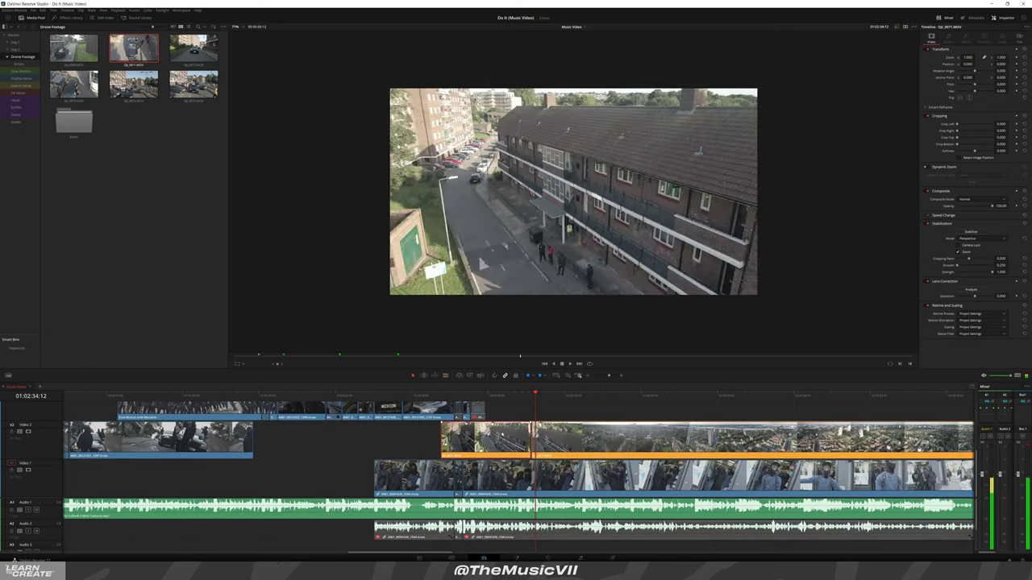
{"action": "left_click_drag", "start_coordinate": [441, 440], "coordinate": [530, 440]}
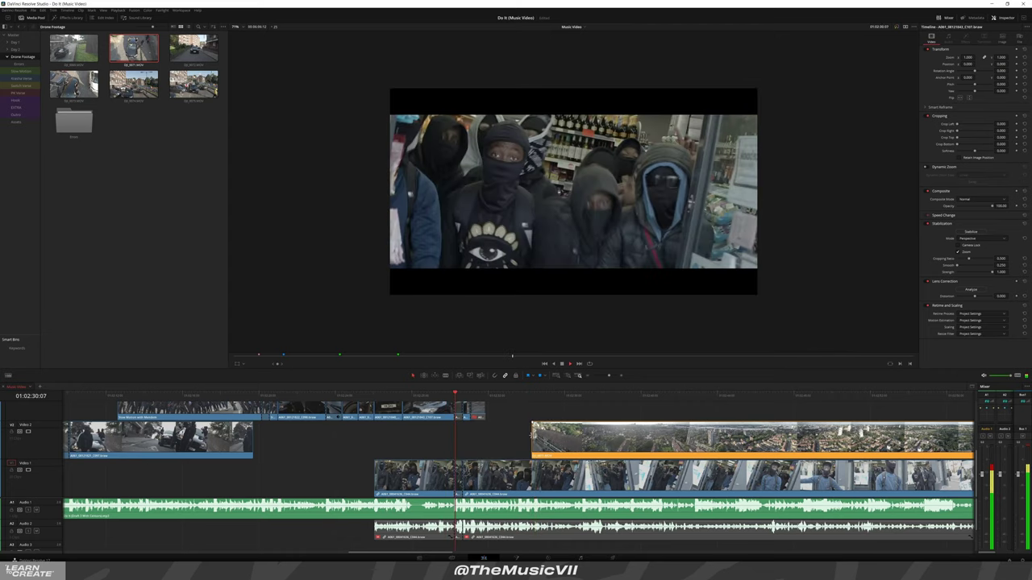
{"action": "scroll", "coordinate": [484, 441], "scroll_direction": "right", "scroll_amount": 3}
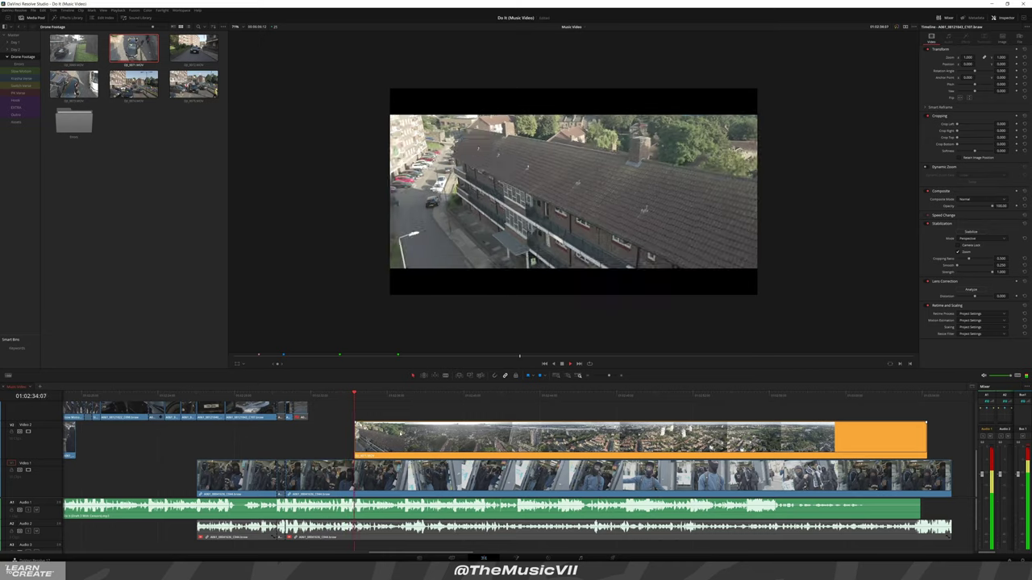
{"action": "scroll", "coordinate": [411, 442], "scroll_direction": "up", "scroll_amount": 2}
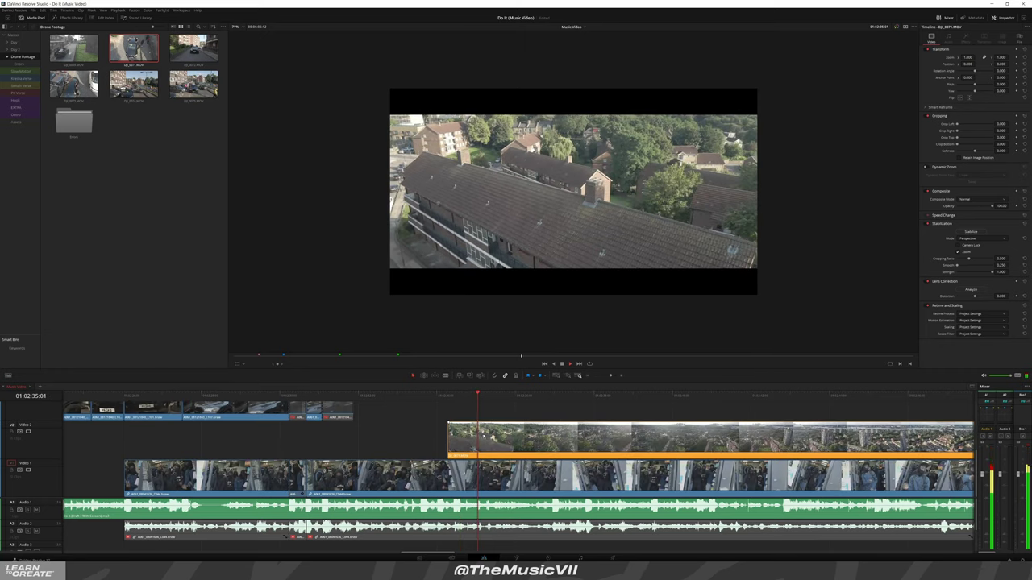
Blade out a section of the drone clip, delete it, and close the gap
{"action": "key", "text": "b"}
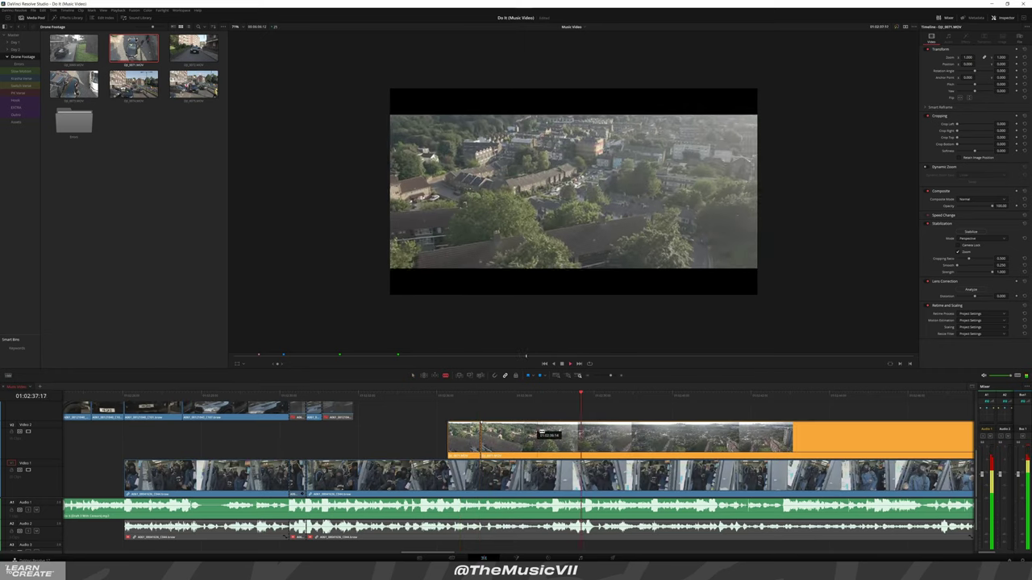
{"action": "key", "text": "Delete"}
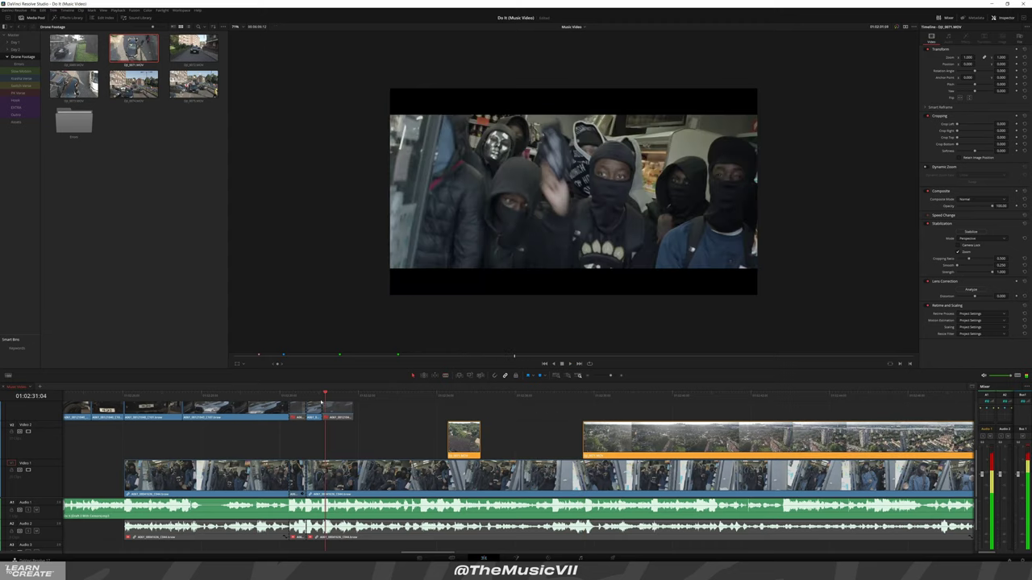
{"action": "left_click_drag", "start_coordinate": [609, 442], "coordinate": [516, 438]}
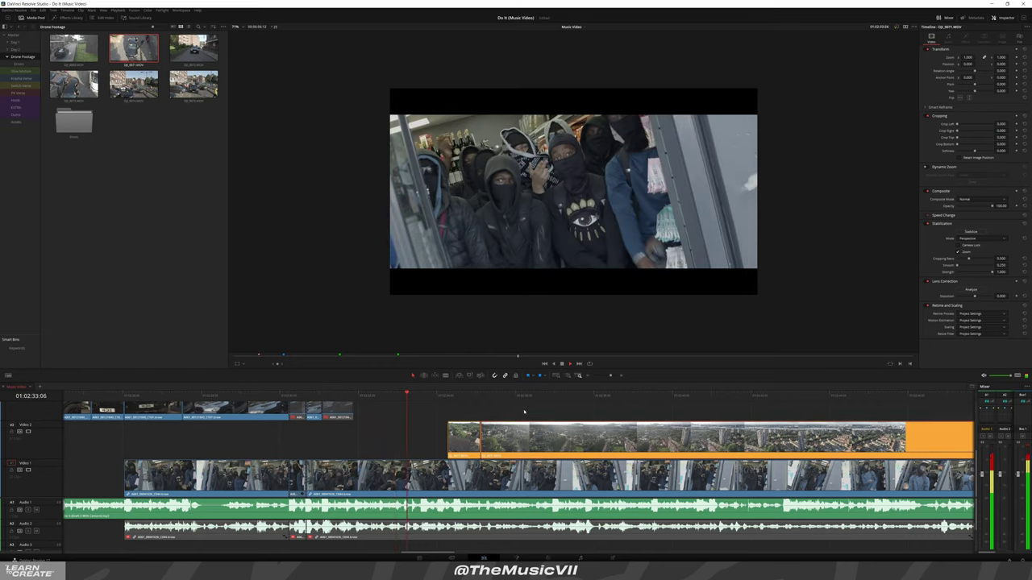
{"action": "left_click", "coordinate": [524, 412]}
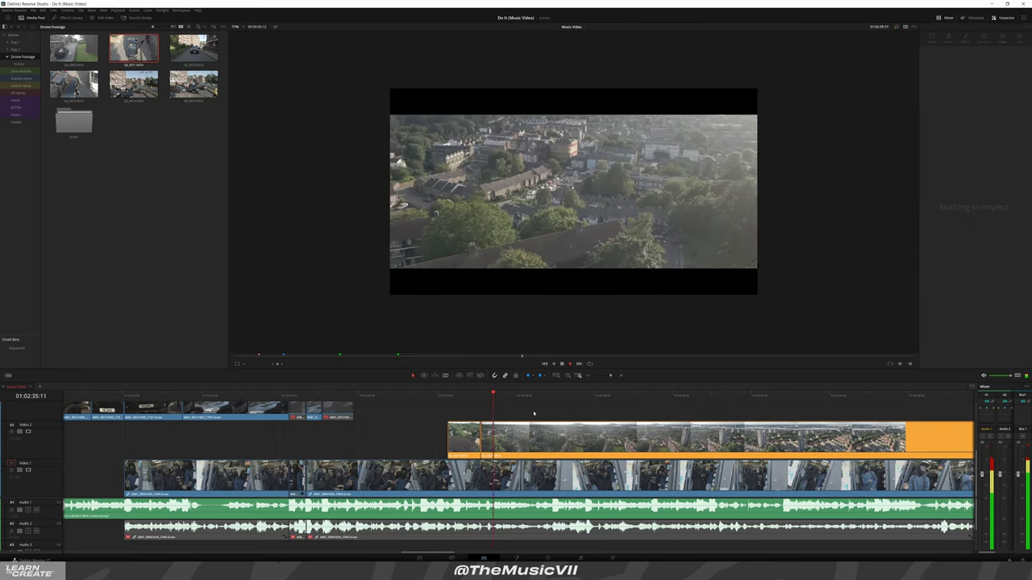
Move the drone clip earlier over the crowd footage and split it at the playhead with Ctrl+B
{"action": "left_click", "coordinate": [430, 396]}
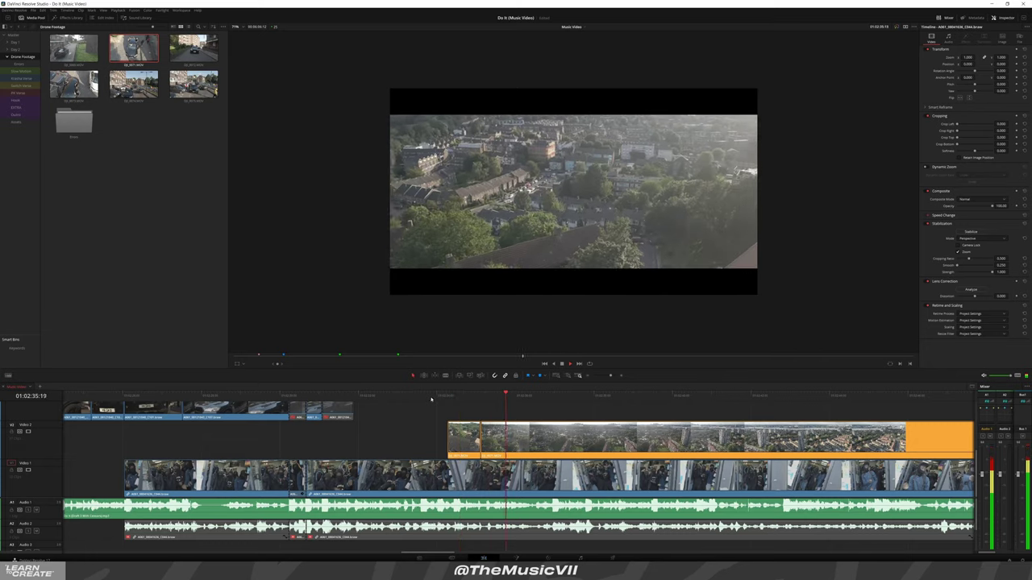
{"action": "left_click", "coordinate": [290, 395]}
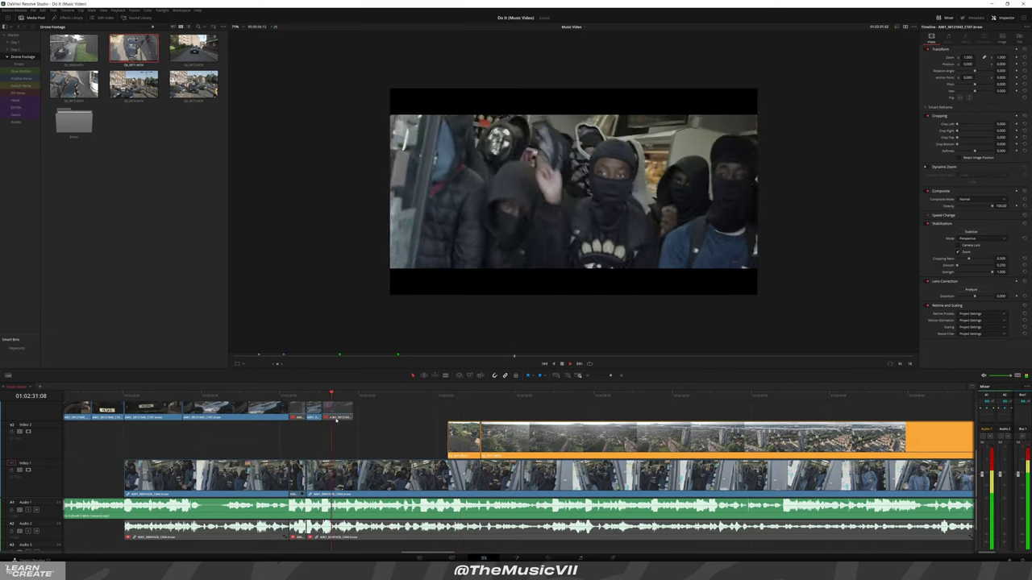
{"action": "left_click", "coordinate": [198, 395]}
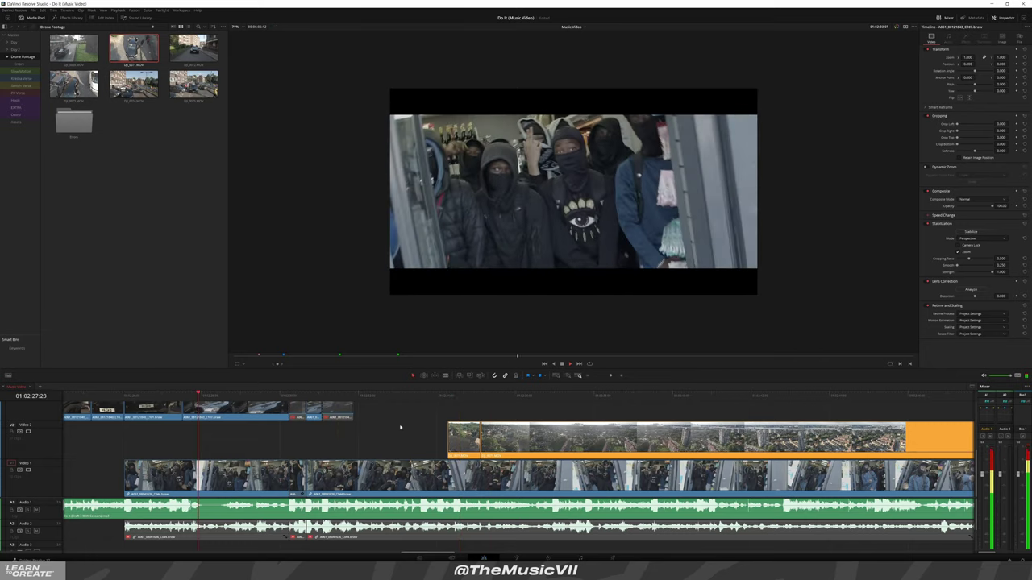
{"action": "left_click_drag", "start_coordinate": [464, 440], "coordinate": [339, 440]}
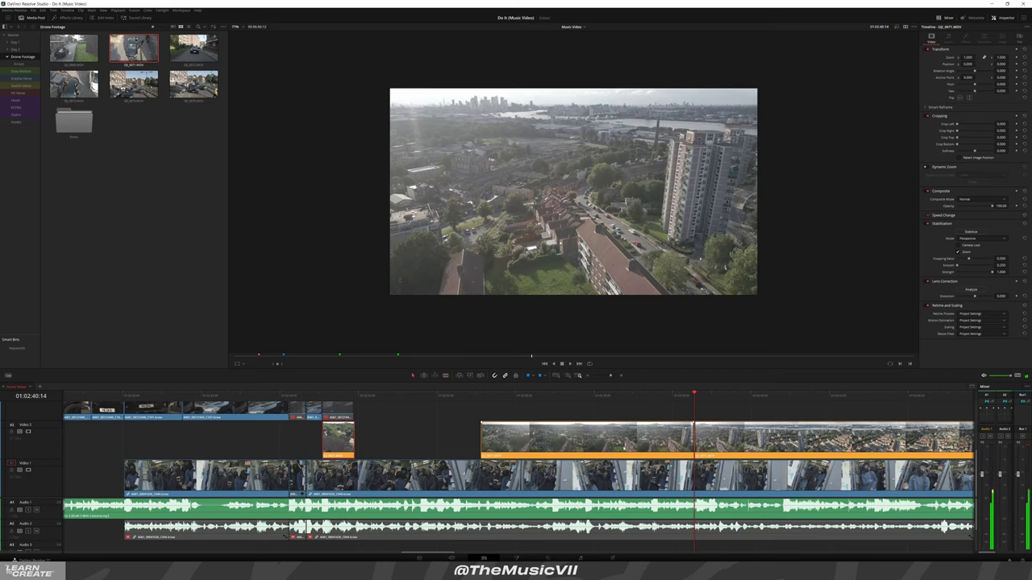
{"action": "left_click_drag", "start_coordinate": [531, 440], "coordinate": [406, 436]}
{"action": "key", "text": "space"}
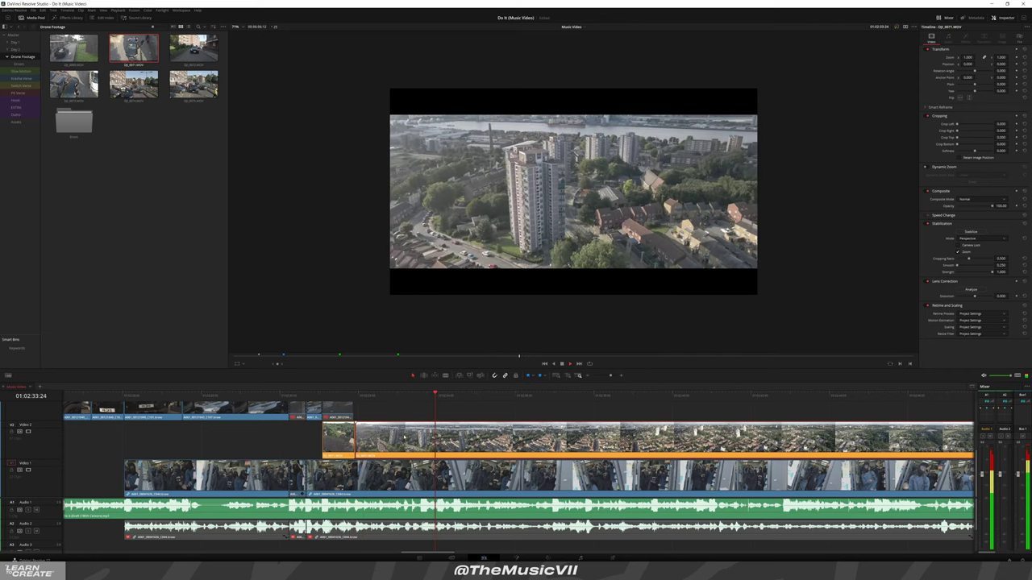
{"action": "key", "text": "ctrl+b"}
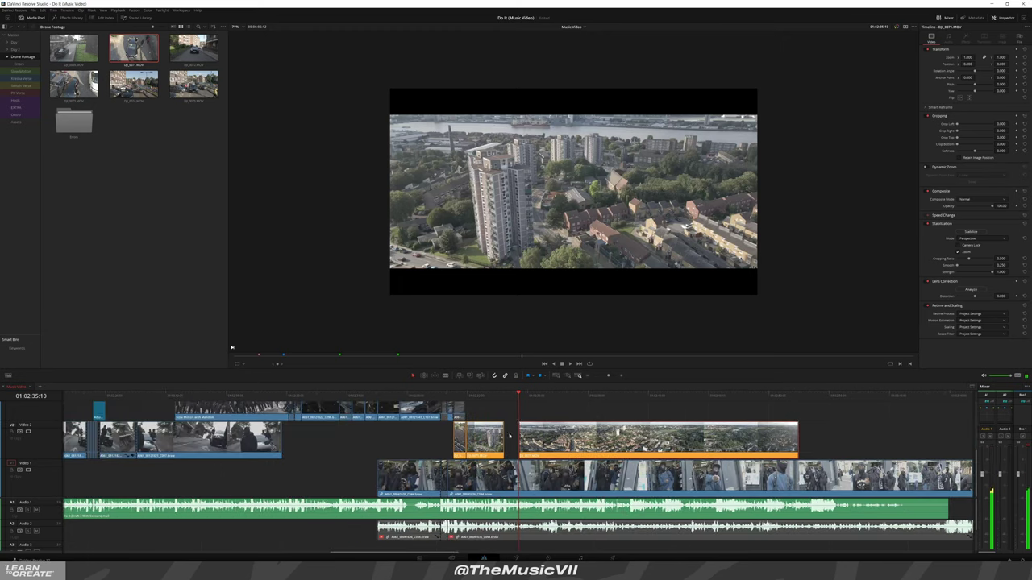
Try a first clip speed change on the drone clip and return to its start
{"action": "right_click", "coordinate": [500, 439]}
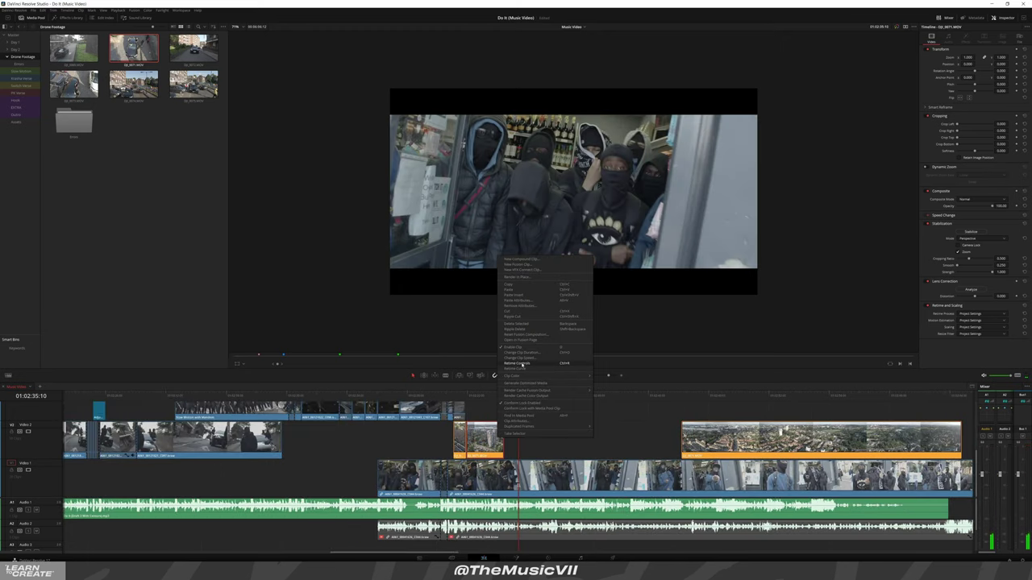
{"action": "left_click", "coordinate": [529, 359]}
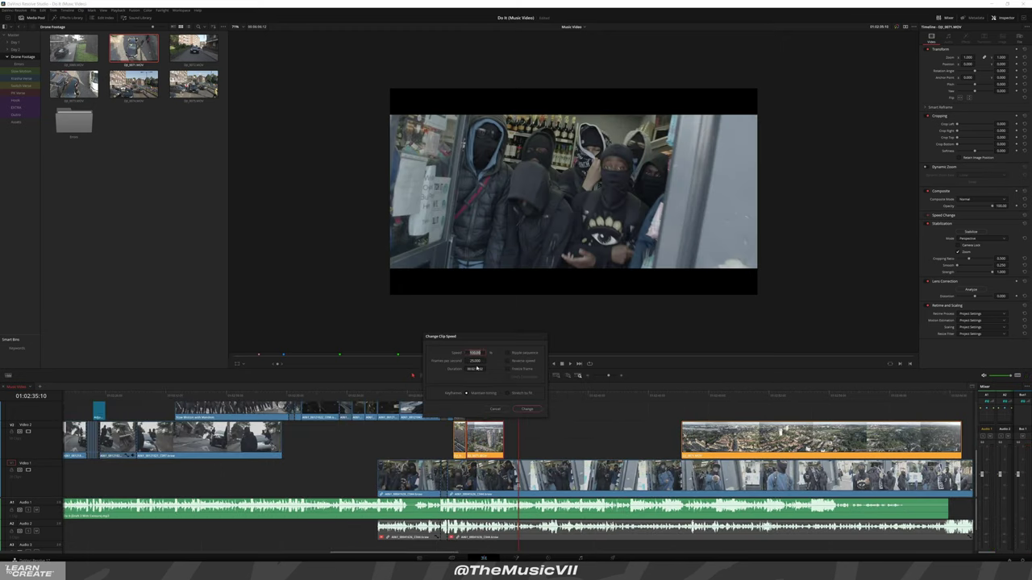
{"action": "key", "text": "Return"}
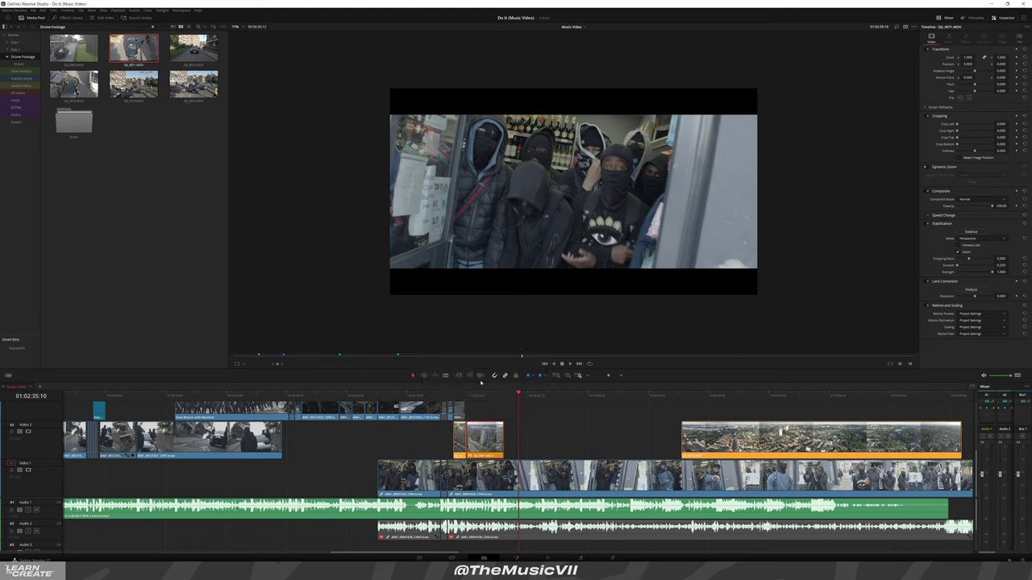
{"action": "left_click", "coordinate": [454, 395]}
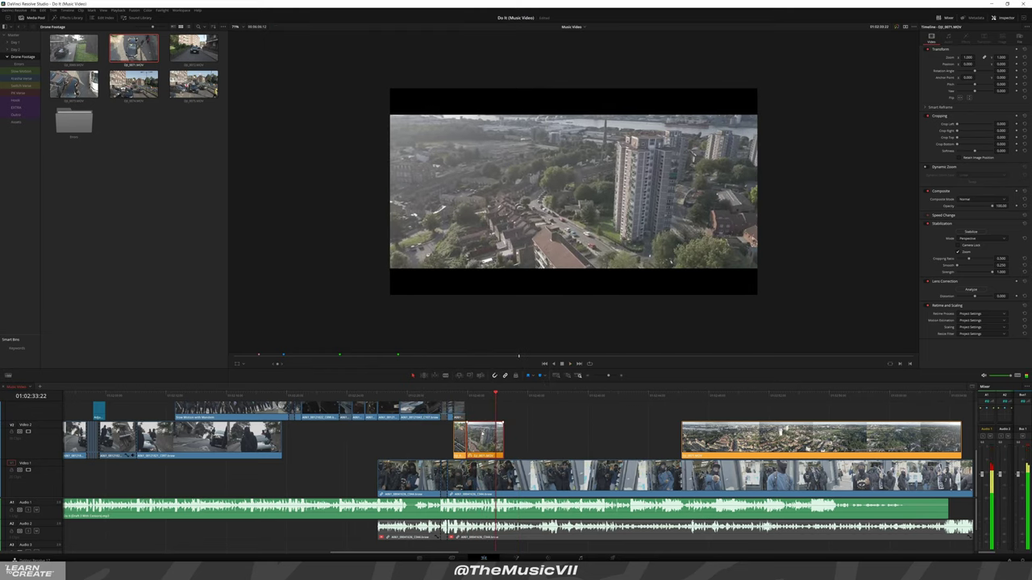
Set the short drone clip's speed to 50 and confirm the change
{"action": "right_click", "coordinate": [484, 432]}
{"action": "left_click", "coordinate": [484, 440]}
{"action": "right_click", "coordinate": [487, 432]}
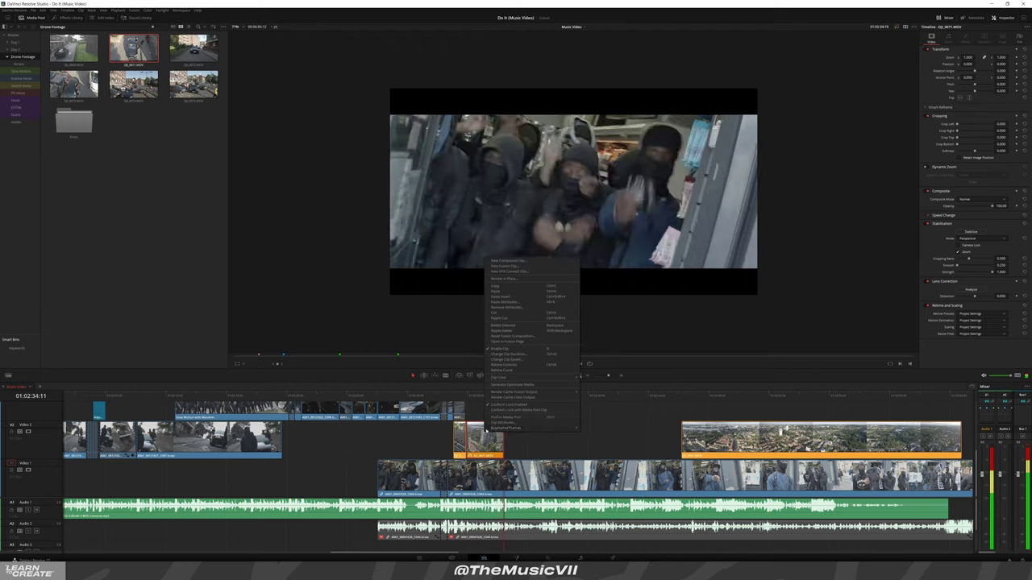
{"action": "left_click", "coordinate": [508, 359]}
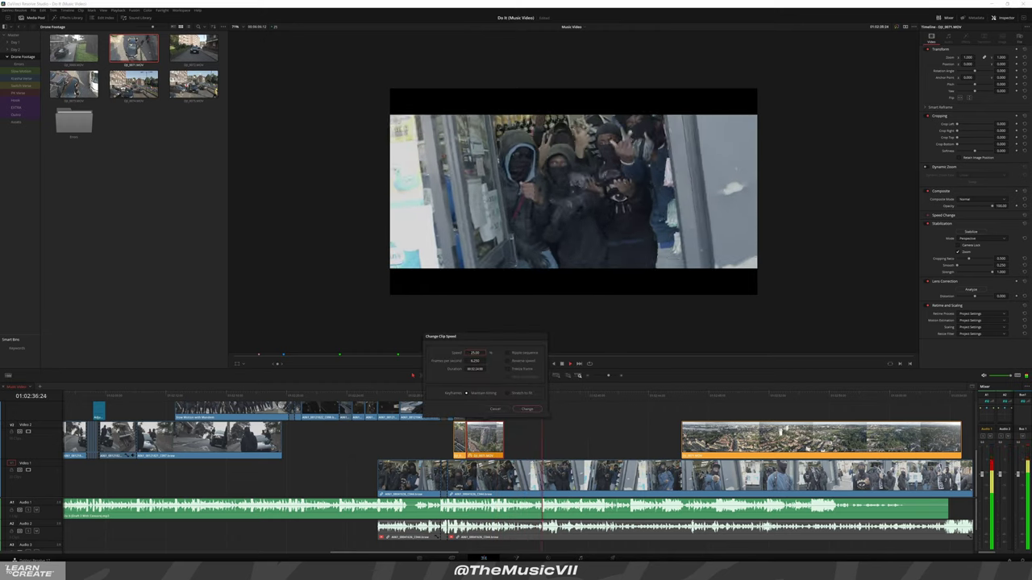
{"action": "type", "text": "50"}
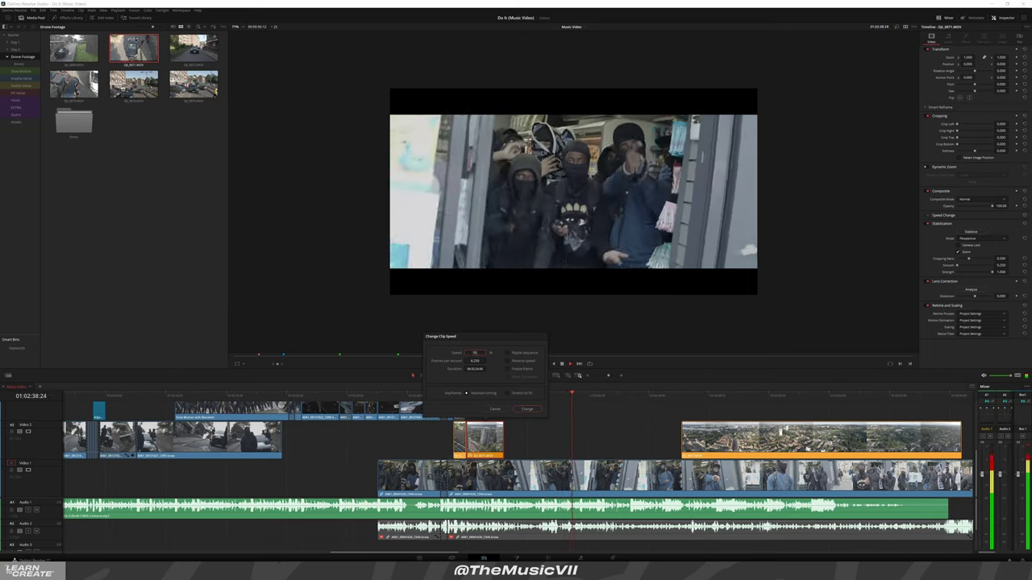
{"action": "left_click", "coordinate": [526, 409]}
Check the gap left after the slowed clip and reselect the short orange drone clip
{"action": "key", "text": "Up"}
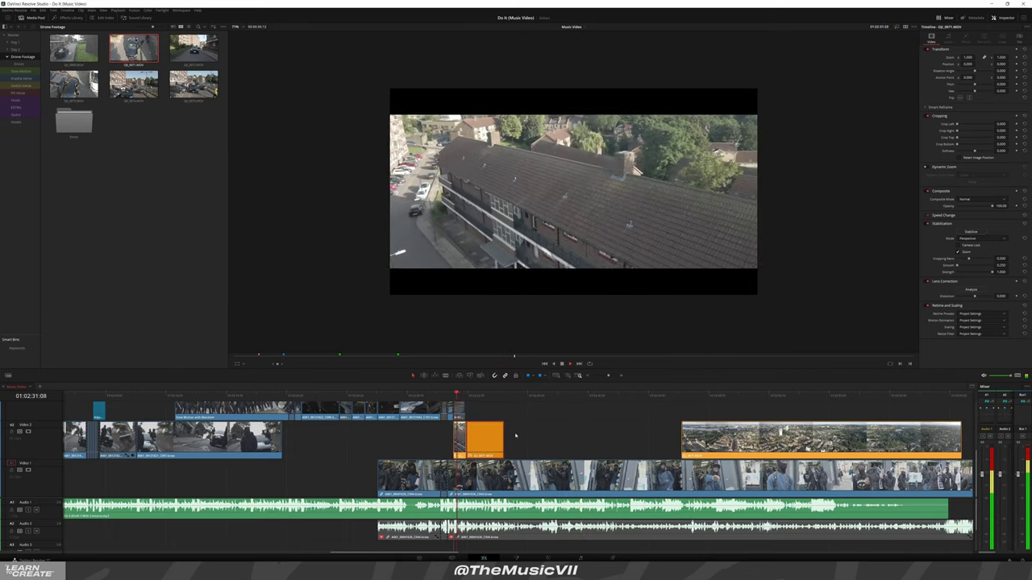
{"action": "scroll", "coordinate": [499, 427], "scroll_direction": "right", "scroll_amount": 2}
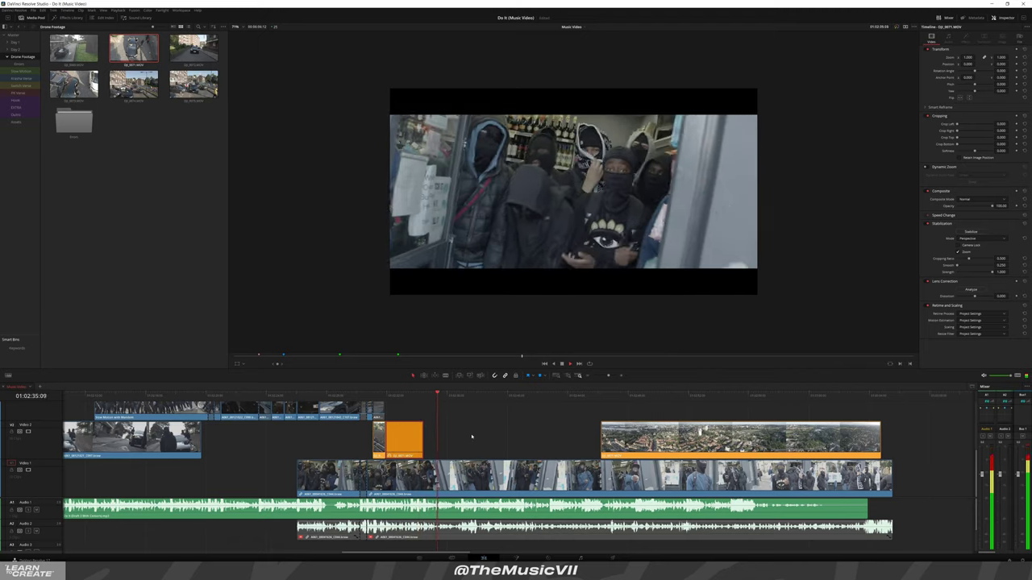
{"action": "left_click", "coordinate": [482, 436]}
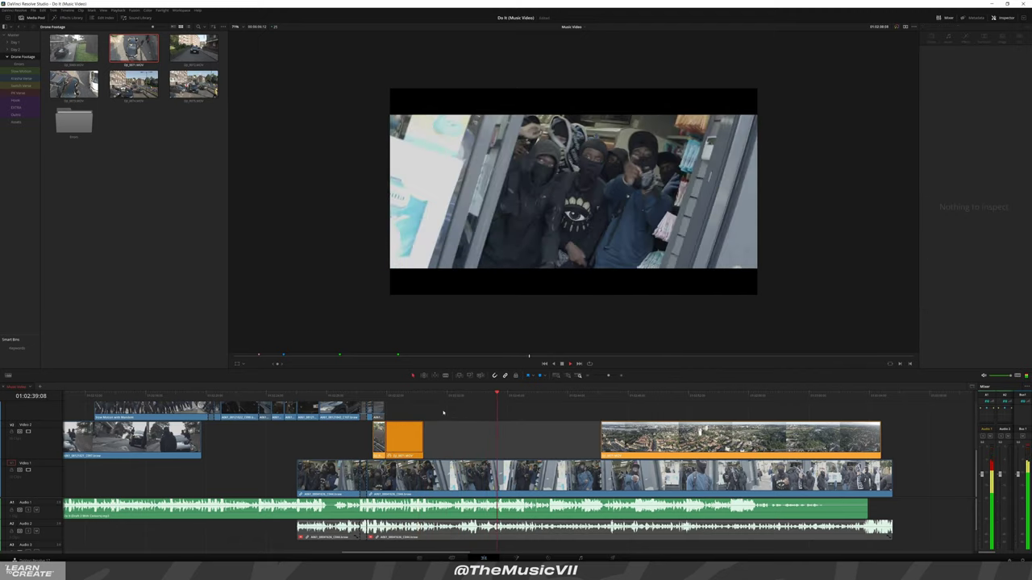
{"action": "left_click", "coordinate": [476, 440]}
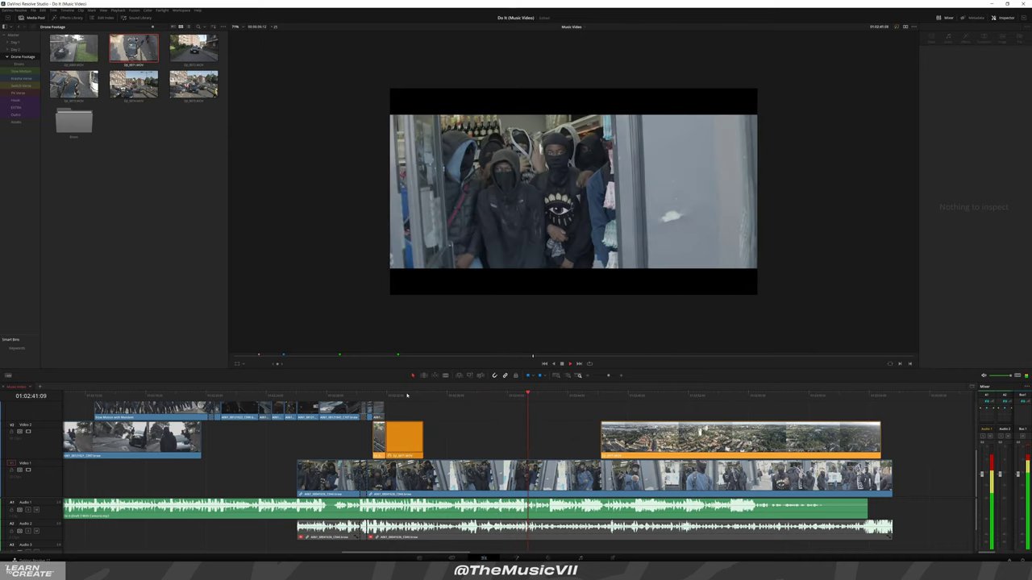
{"action": "left_click", "coordinate": [403, 440]}
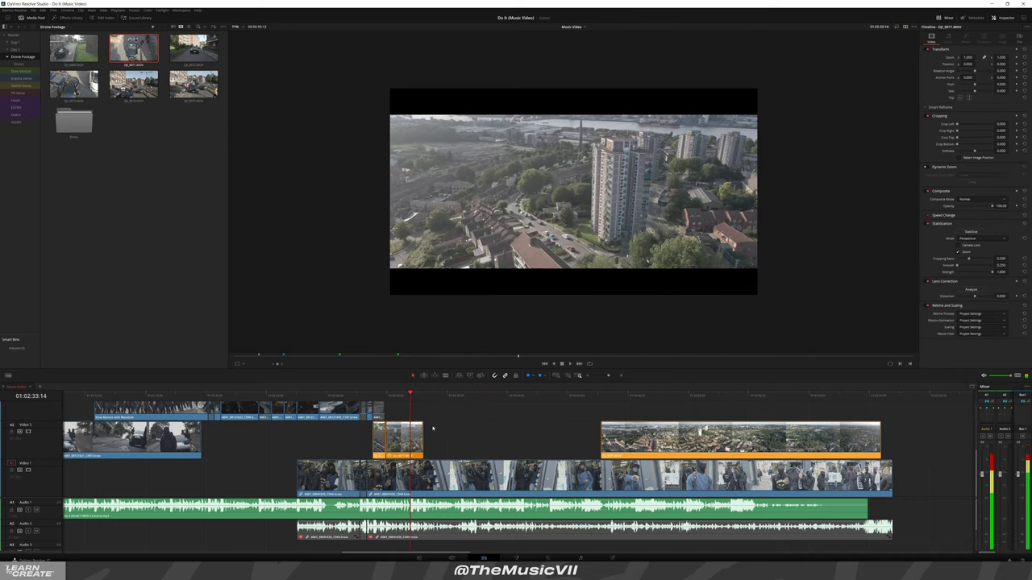
{"action": "scroll", "coordinate": [596, 417], "scroll_direction": "down", "scroll_amount": 4}
Play back the edit and delete the longer drone clip from Video 2
{"action": "key", "text": "space"}
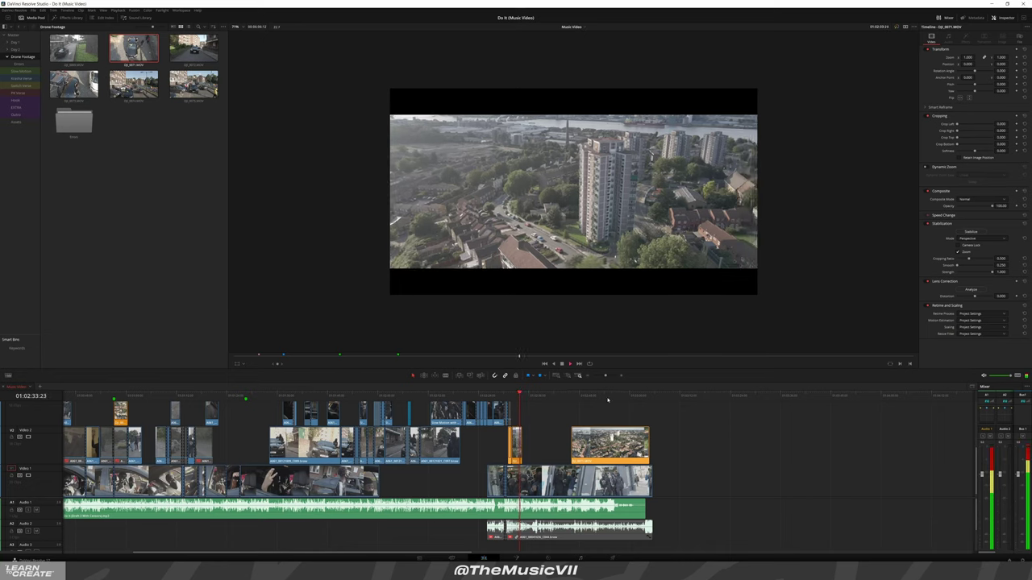
{"action": "left_click", "coordinate": [606, 396]}
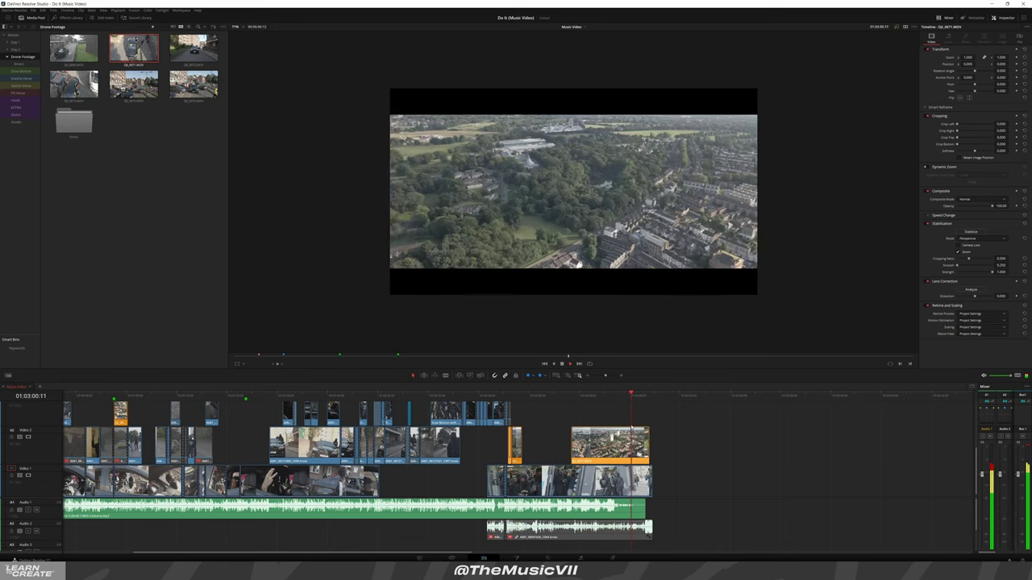
{"action": "key", "text": "Delete"}
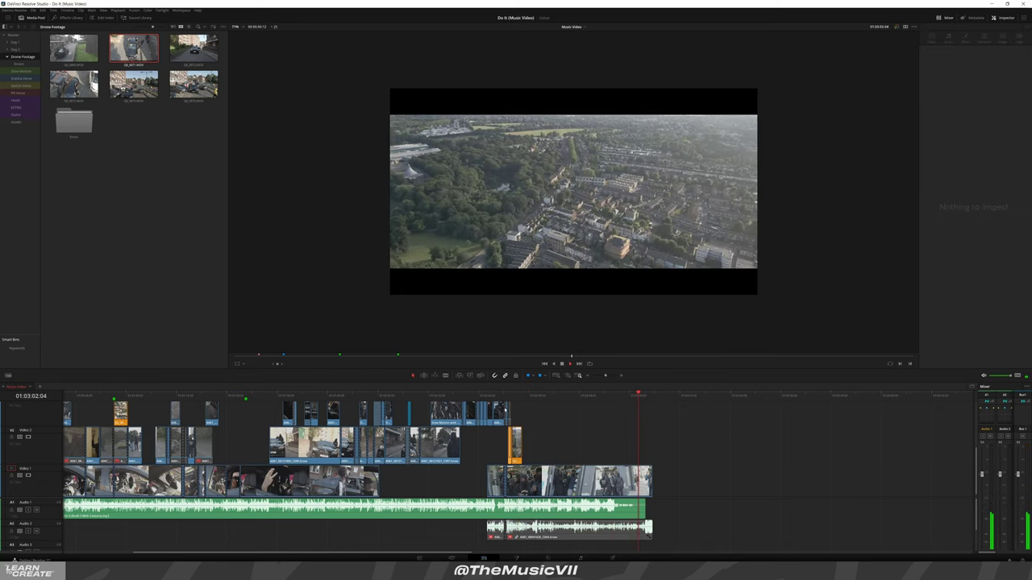
{"action": "left_click", "coordinate": [466, 395]}
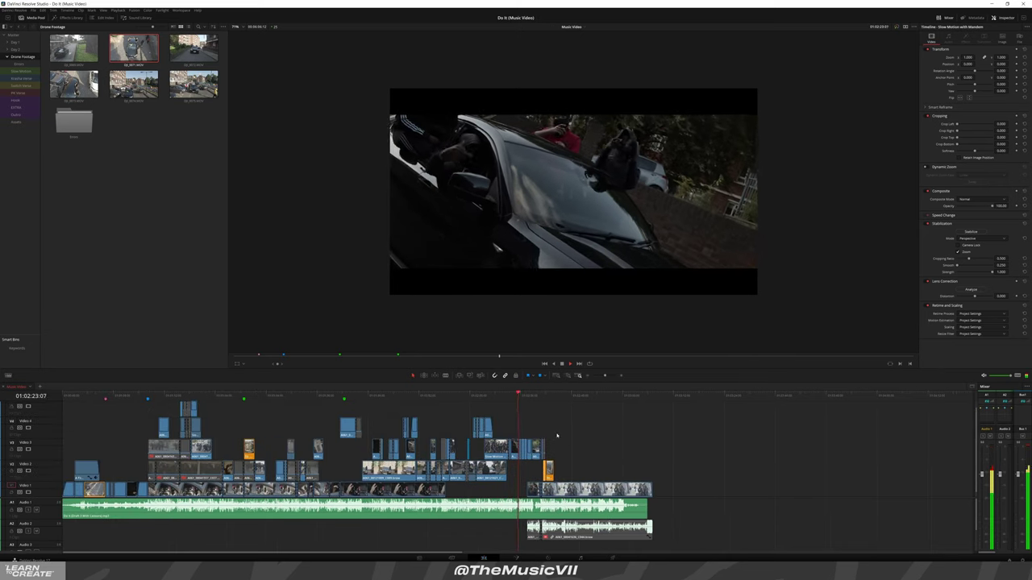
{"action": "scroll", "coordinate": [557, 435], "scroll_direction": "right", "scroll_amount": 3}
{"action": "scroll", "coordinate": [481, 434], "scroll_direction": "up", "scroll_amount": 2}
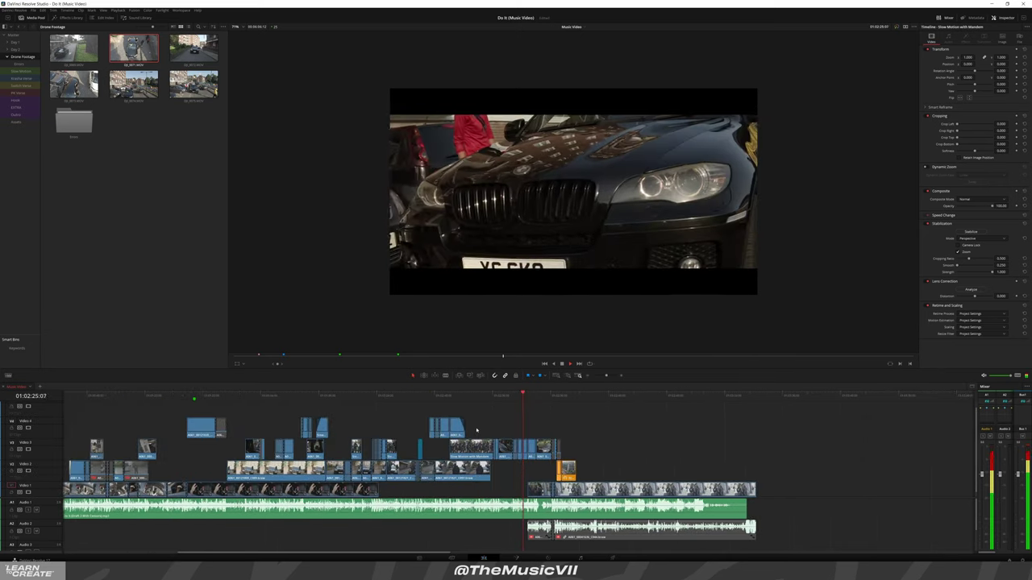
{"action": "scroll", "coordinate": [524, 435], "scroll_direction": "right", "scroll_amount": 3}
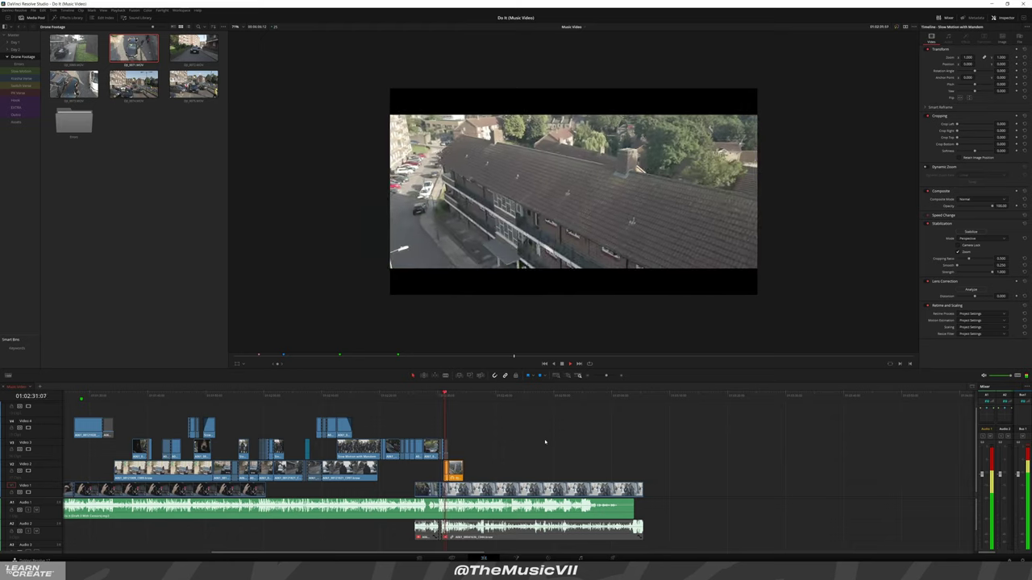
{"action": "scroll", "coordinate": [514, 460], "scroll_direction": "up", "scroll_amount": 3}
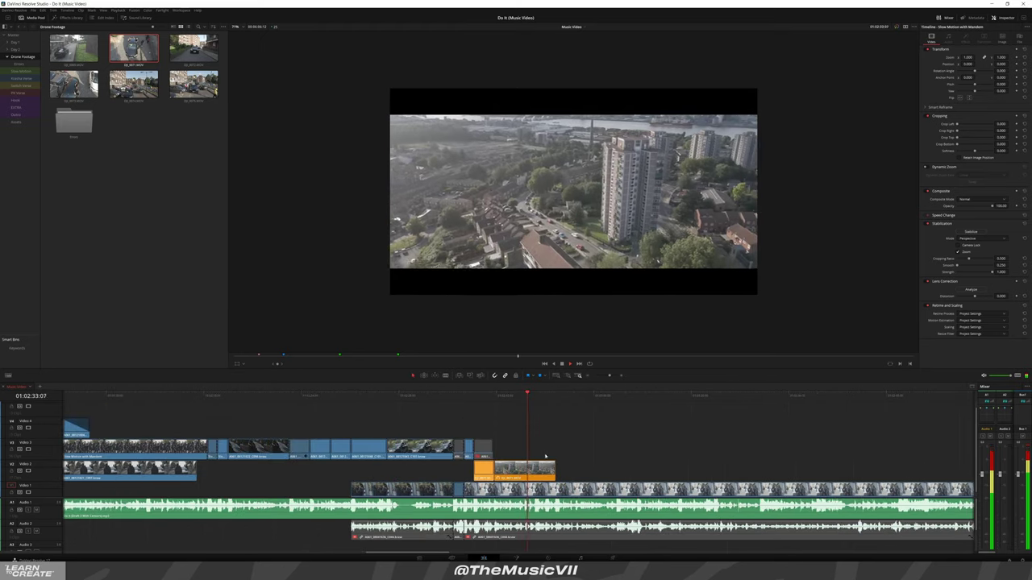
{"action": "scroll", "coordinate": [524, 443], "scroll_direction": "right", "scroll_amount": 3}
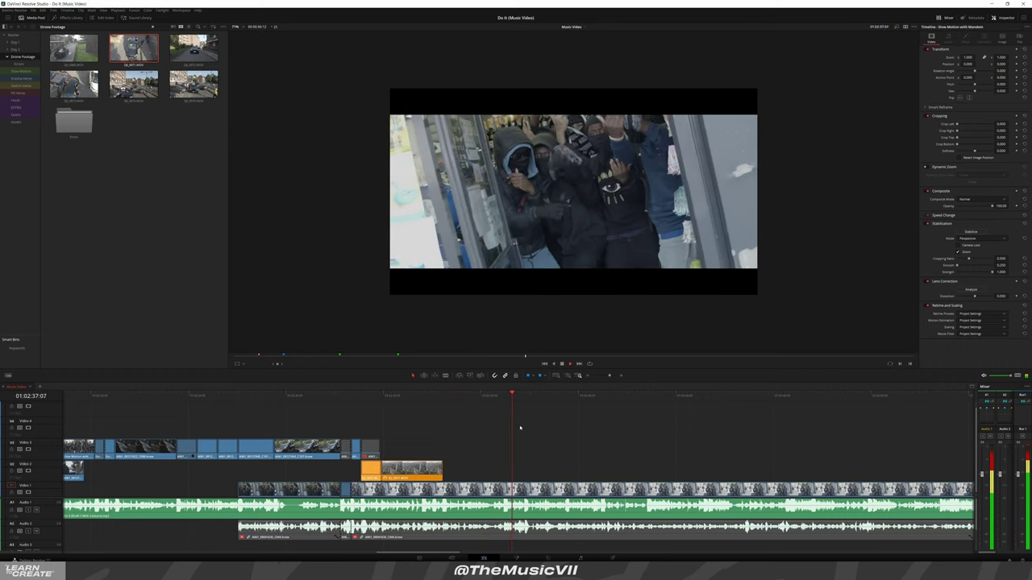
{"action": "scroll", "coordinate": [500, 429], "scroll_direction": "down", "scroll_amount": 3}
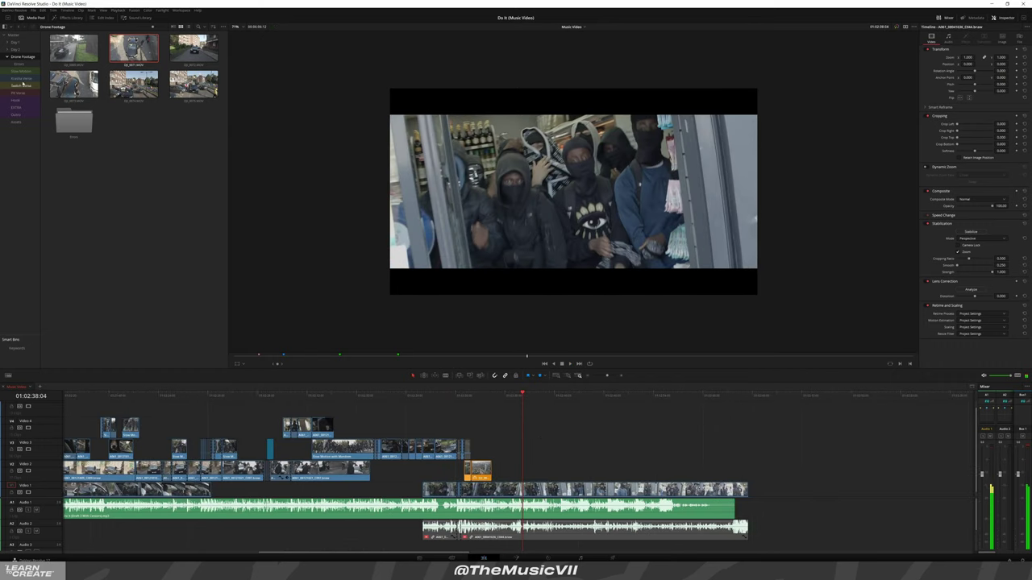
Preview a car shot in the Slow Motion bin, then drag the Slow Motion with Mandem clip later along Video 3
{"action": "left_click", "coordinate": [27, 73]}
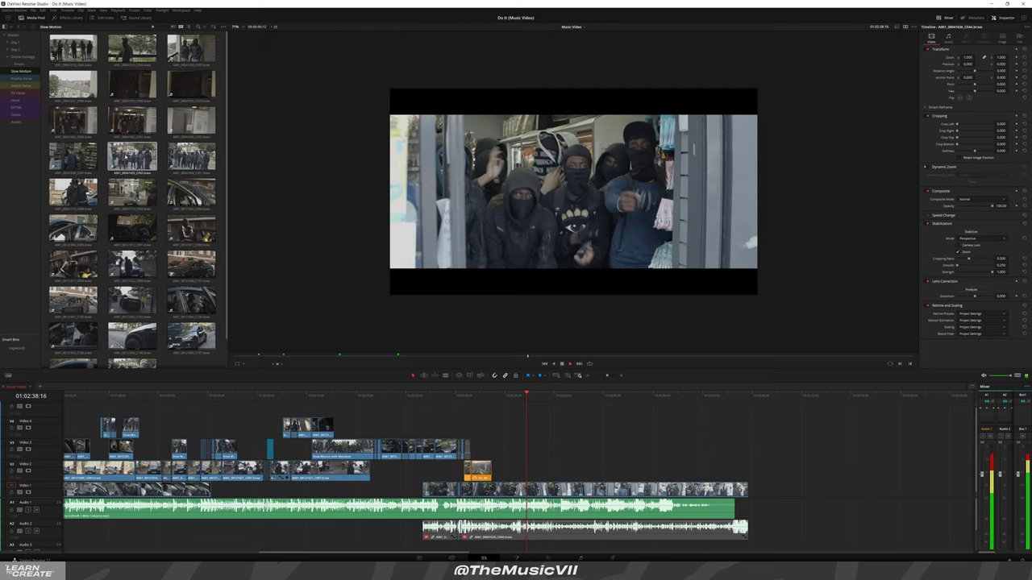
{"action": "left_click", "coordinate": [132, 157]}
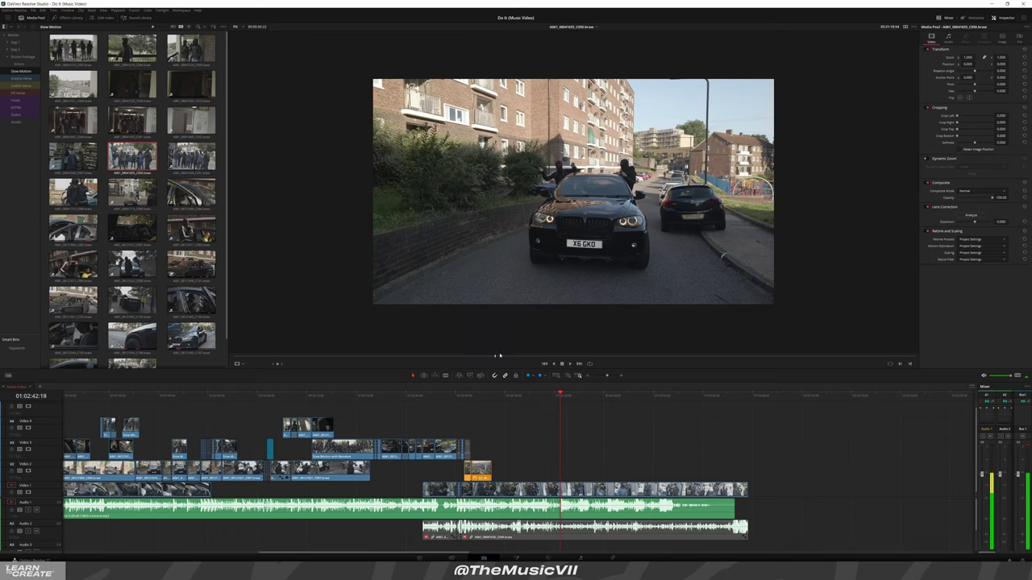
{"action": "left_click", "coordinate": [476, 395]}
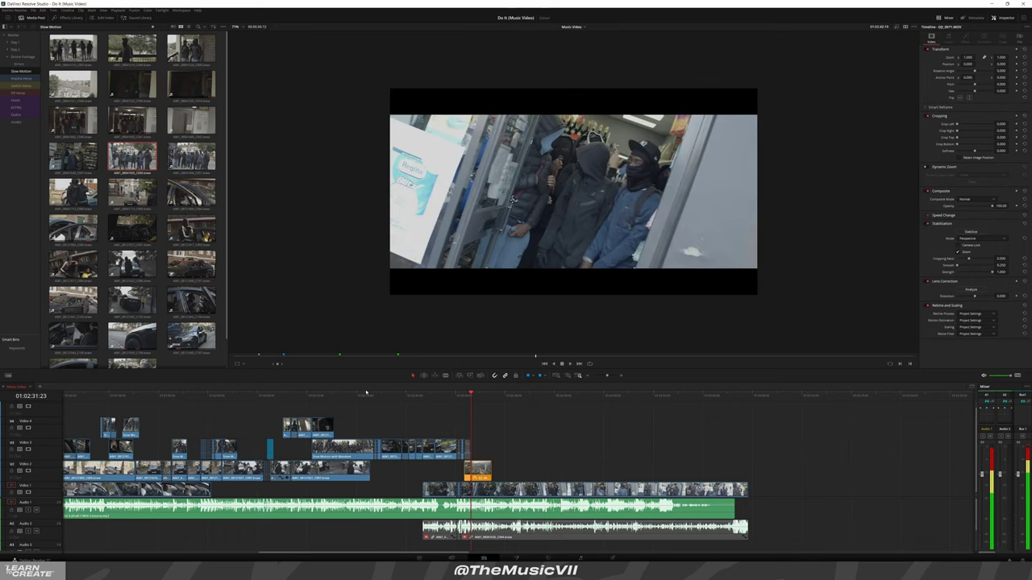
{"action": "left_click", "coordinate": [409, 395]}
{"action": "left_click", "coordinate": [366, 395]}
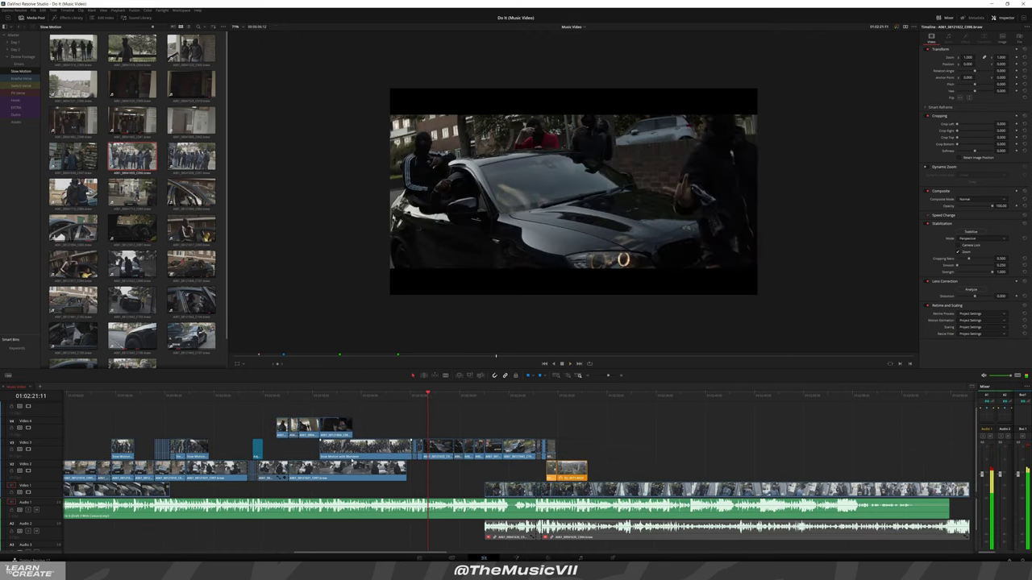
{"action": "left_click_drag", "start_coordinate": [337, 456], "coordinate": [873, 448]}
{"action": "key", "text": "ctrl+minus"}
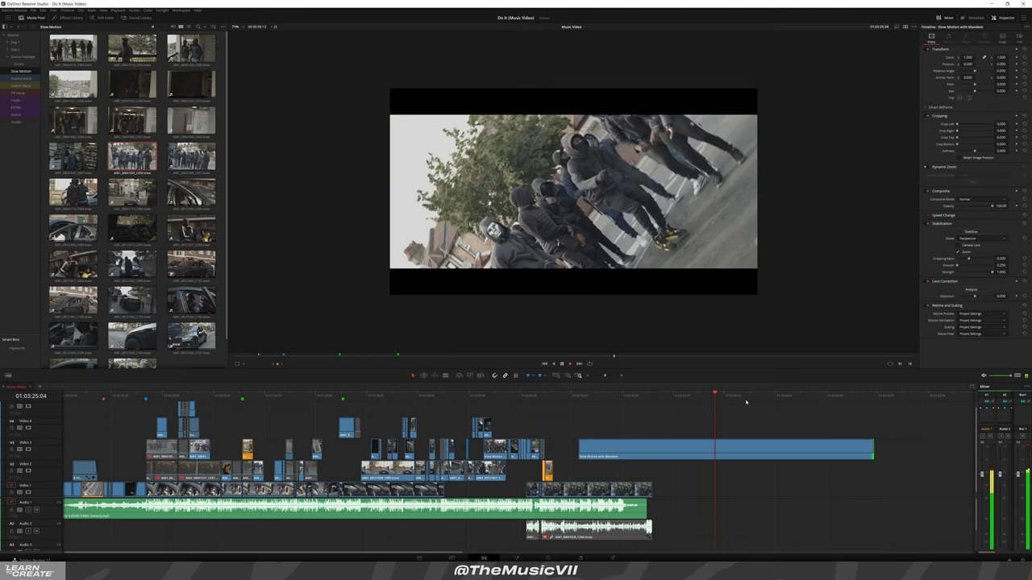
Move the Video 3 slow-motion clip earlier and raise its Position Y to 33
{"action": "left_click", "coordinate": [539, 396]}
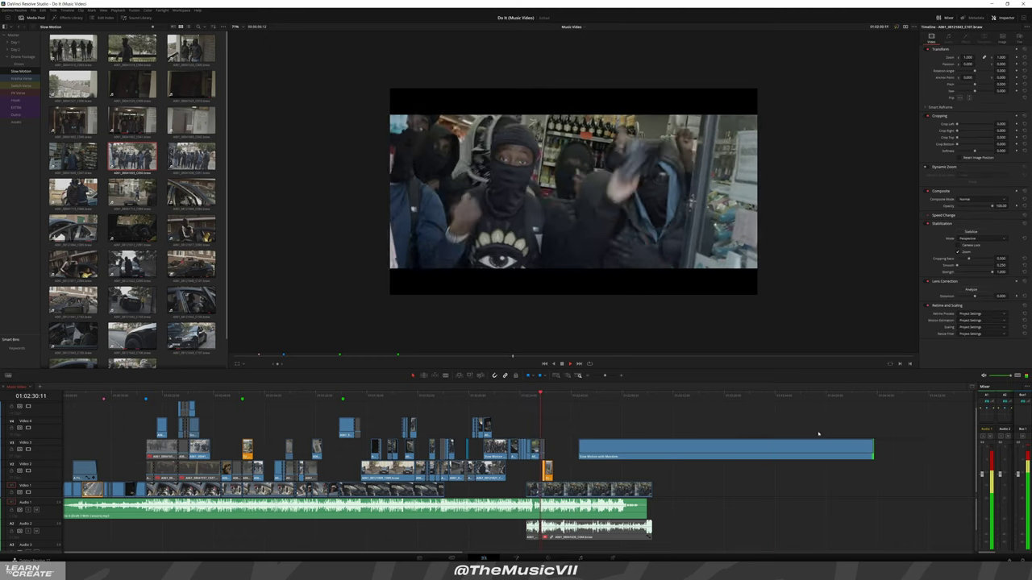
{"action": "left_click_drag", "start_coordinate": [579, 448], "coordinate": [846, 448]}
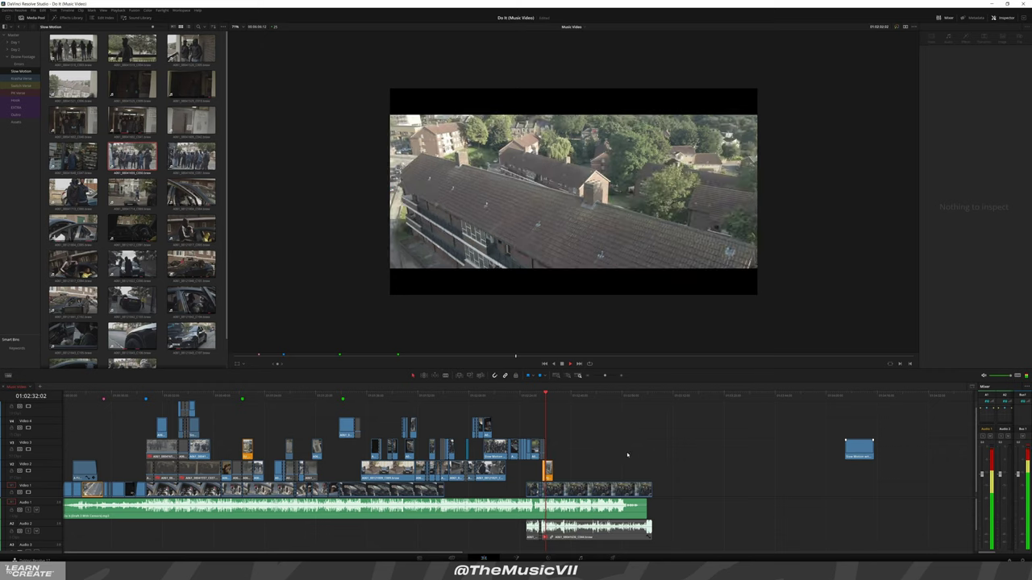
{"action": "mouse_move", "coordinate": [628, 455]}
{"action": "left_mouse_down"}
{"action": "mouse_move", "coordinate": [582, 450]}
{"action": "mouse_move", "coordinate": [623, 449]}
{"action": "left_mouse_up"}
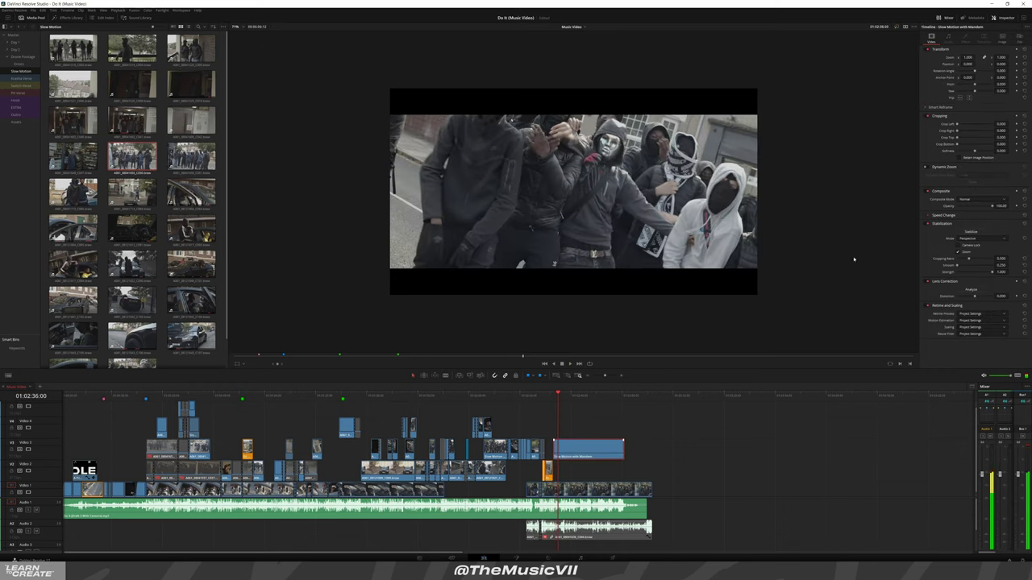
{"action": "left_click_drag", "start_coordinate": [1001, 63], "coordinate": [1010, 63]}
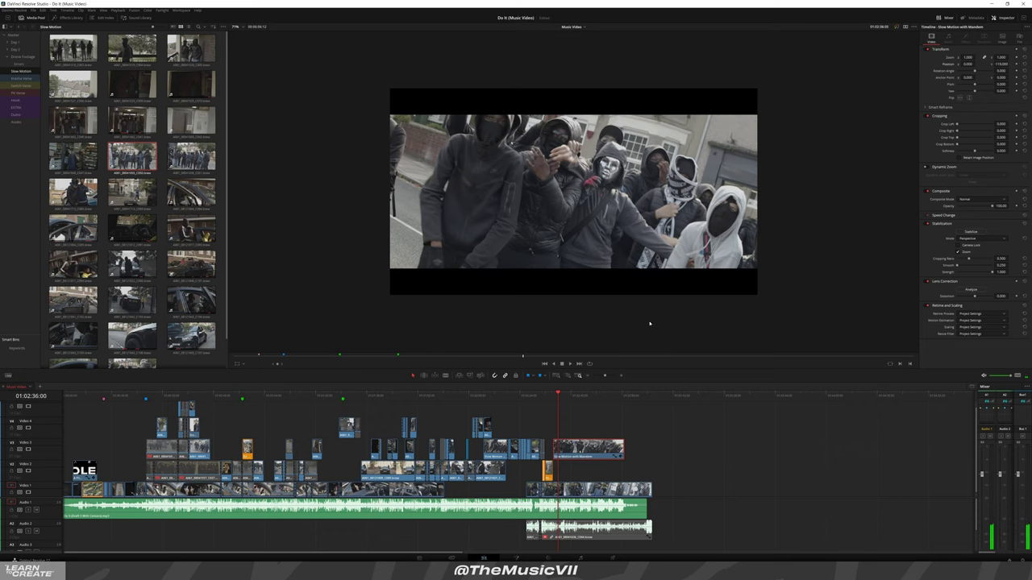
Replay from the aerial shot and delete the extra slow-motion clip on Video 3
{"action": "left_click", "coordinate": [546, 394]}
{"action": "left_click", "coordinate": [641, 424]}
{"action": "scroll", "coordinate": [641, 423], "scroll_direction": "up", "scroll_amount": 3}
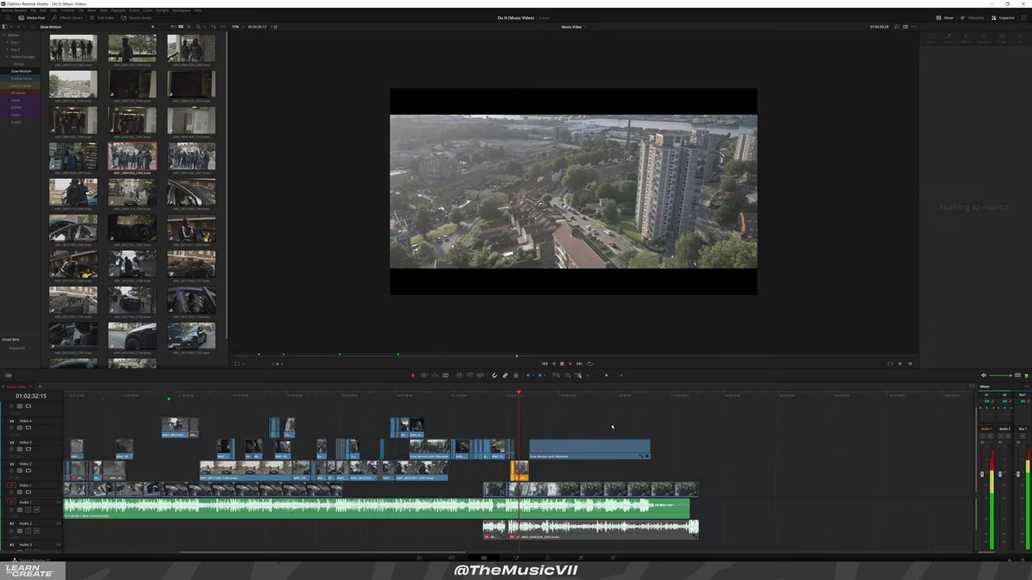
{"action": "scroll", "coordinate": [629, 422], "scroll_direction": "right", "scroll_amount": 2}
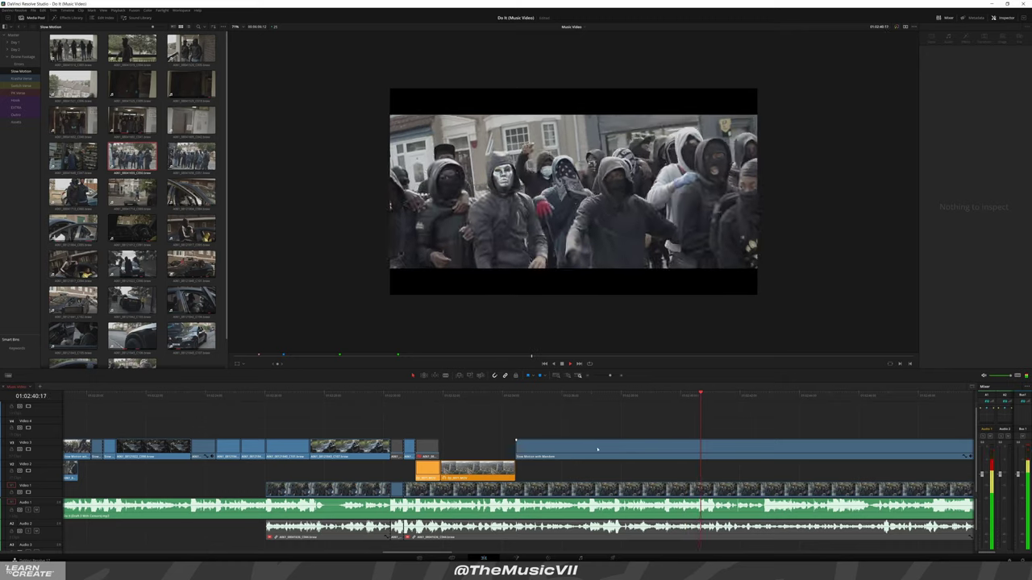
{"action": "left_click", "coordinate": [680, 446]}
{"action": "left_click", "coordinate": [310, 395]}
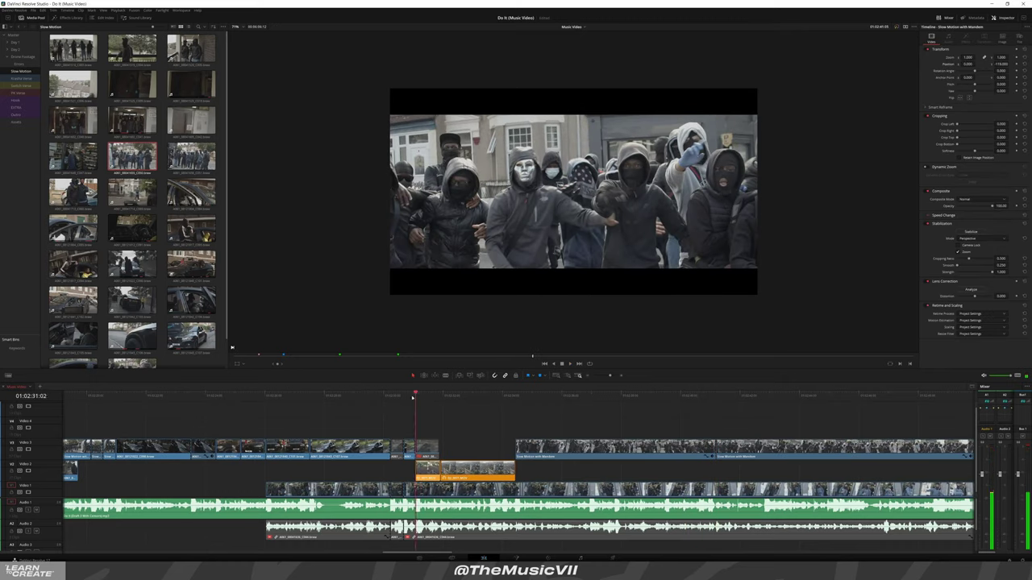
{"action": "scroll", "coordinate": [523, 440], "scroll_direction": "right", "scroll_amount": 3}
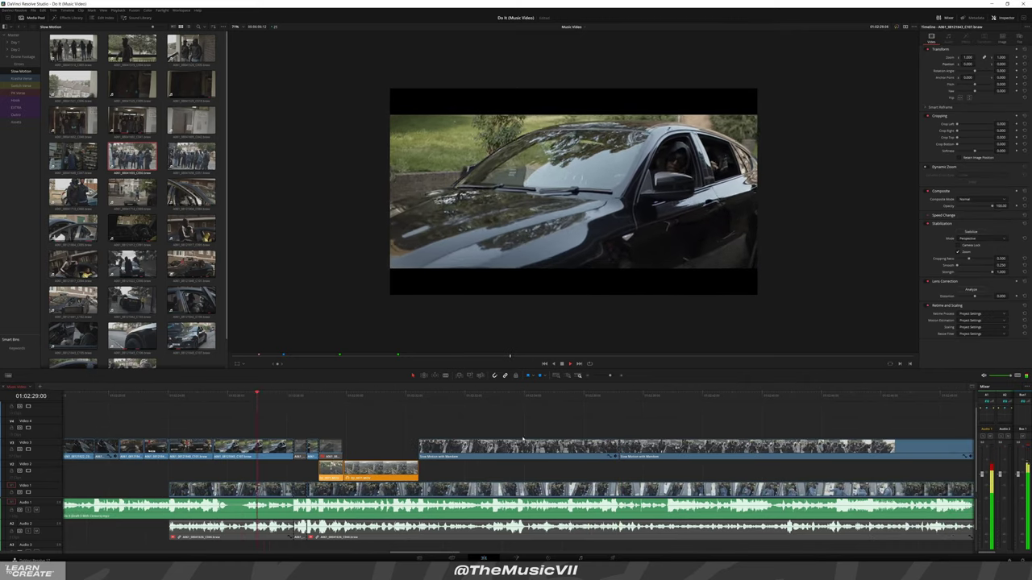
{"action": "key", "text": "Delete"}
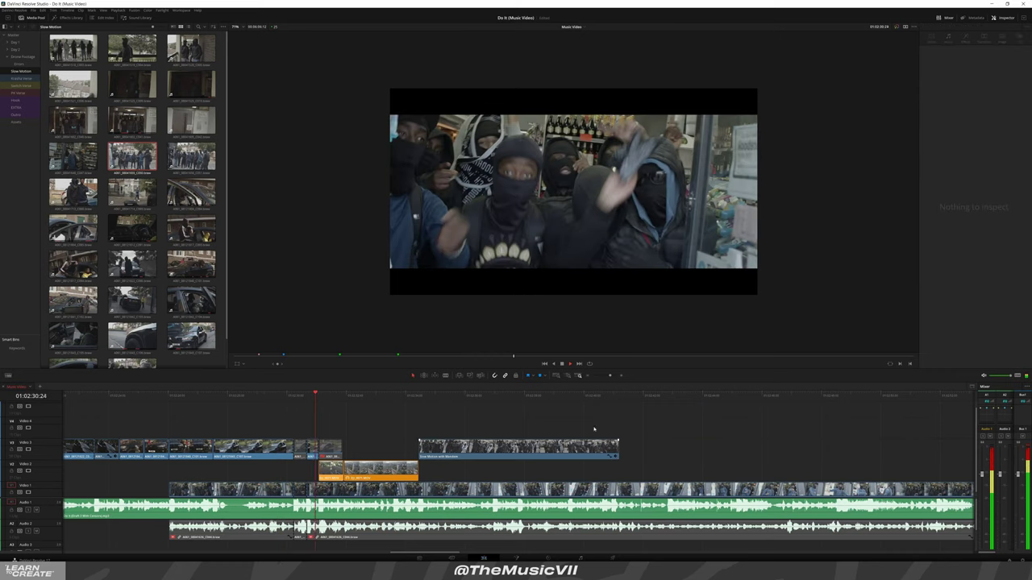
{"action": "scroll", "coordinate": [527, 434], "scroll_direction": "right", "scroll_amount": 3}
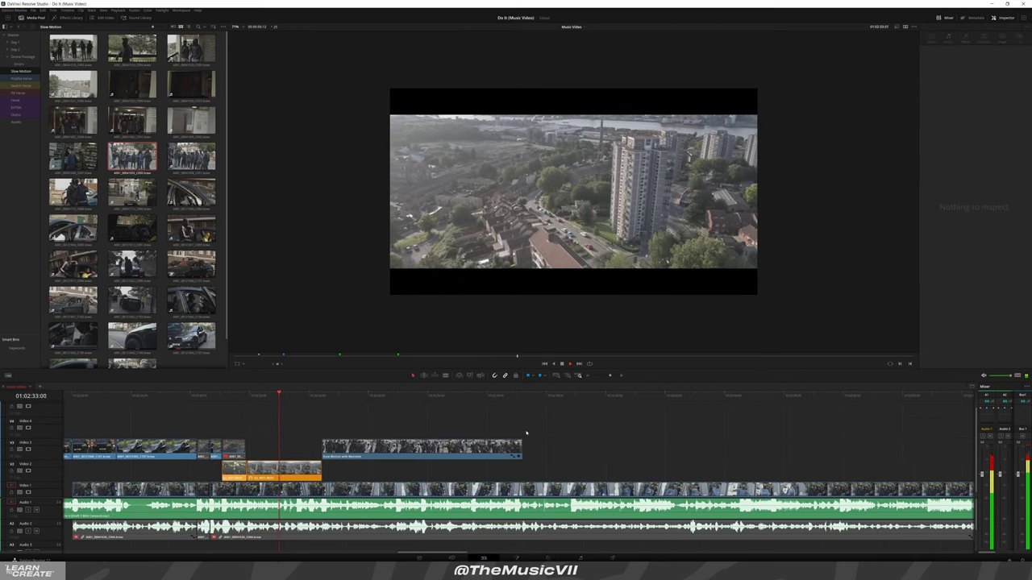
Blade the slow-motion clip at 01:02:37:20 and delete the tail after the cut
{"action": "left_click", "coordinate": [274, 472]}
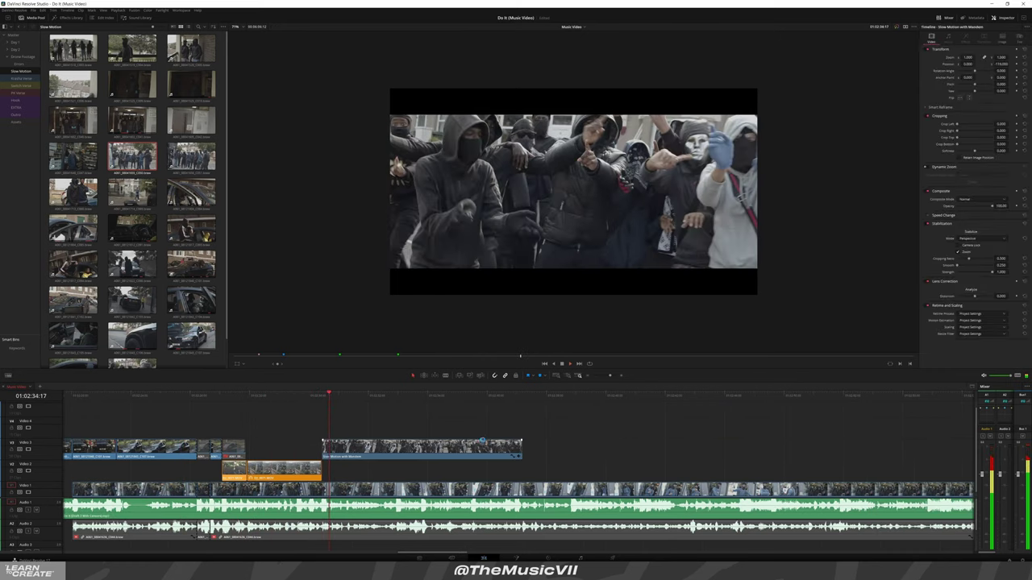
{"action": "left_click", "coordinate": [298, 395]}
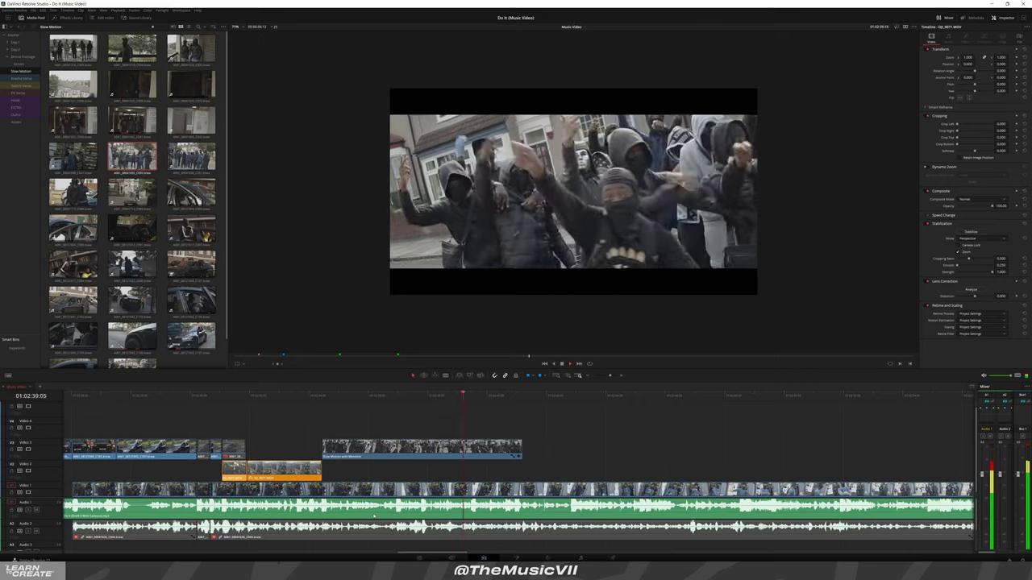
{"action": "left_click", "coordinate": [191, 396]}
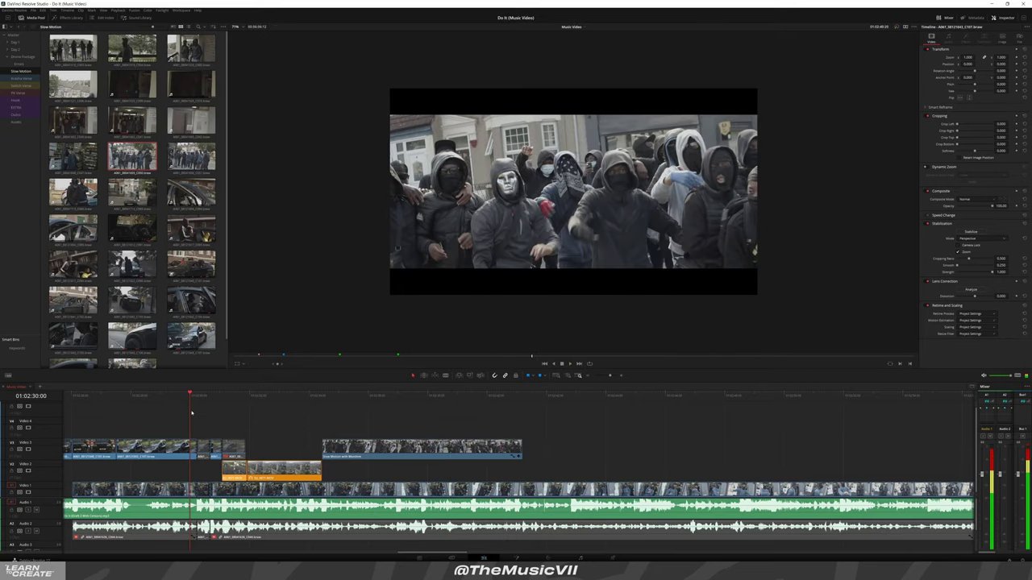
{"action": "scroll", "coordinate": [637, 428], "scroll_direction": "up", "scroll_amount": 4}
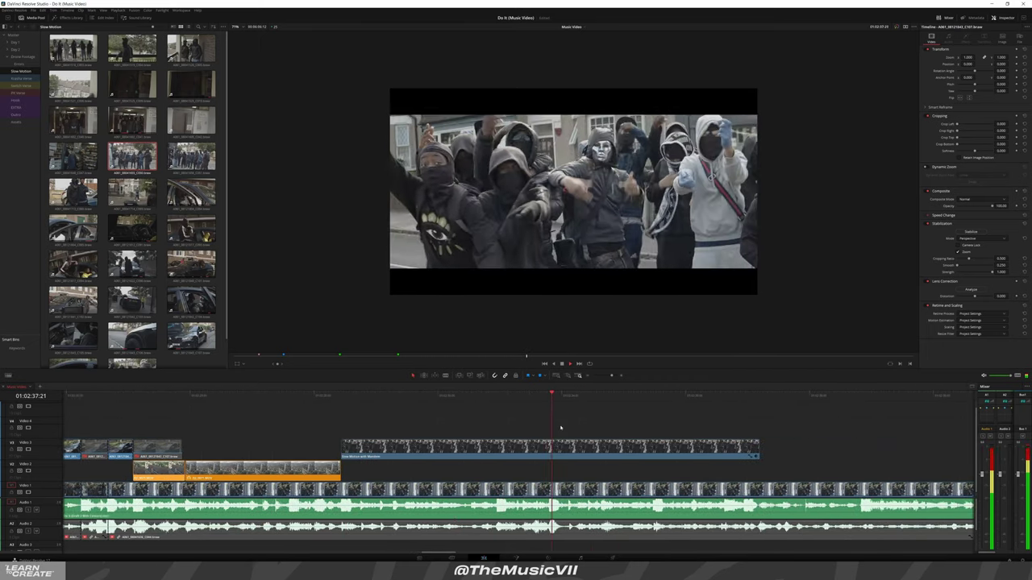
{"action": "key", "text": "space"}
{"action": "key", "text": "b"}
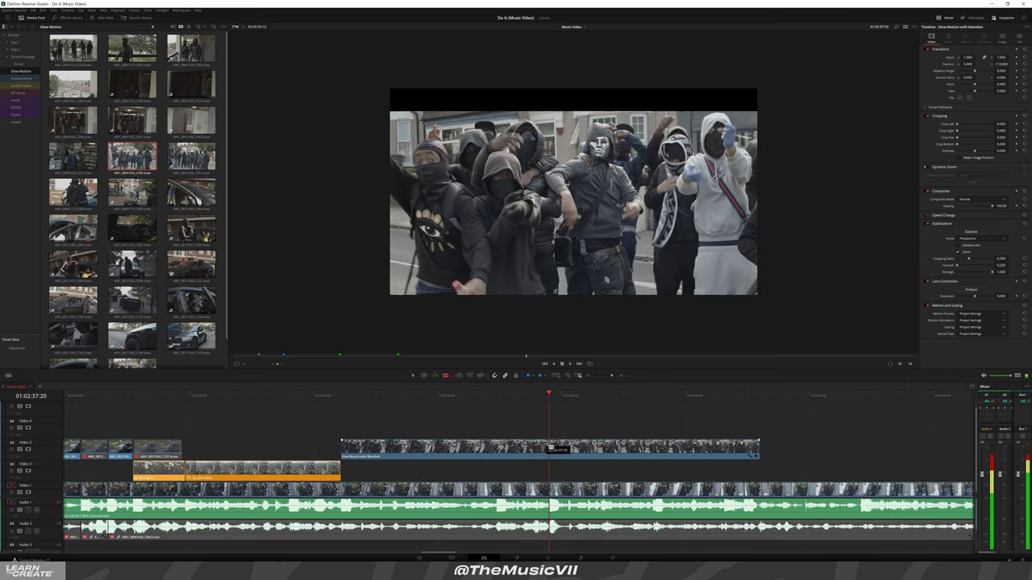
{"action": "left_click", "coordinate": [549, 449]}
{"action": "key", "text": "a"}
{"action": "key", "text": "d"}
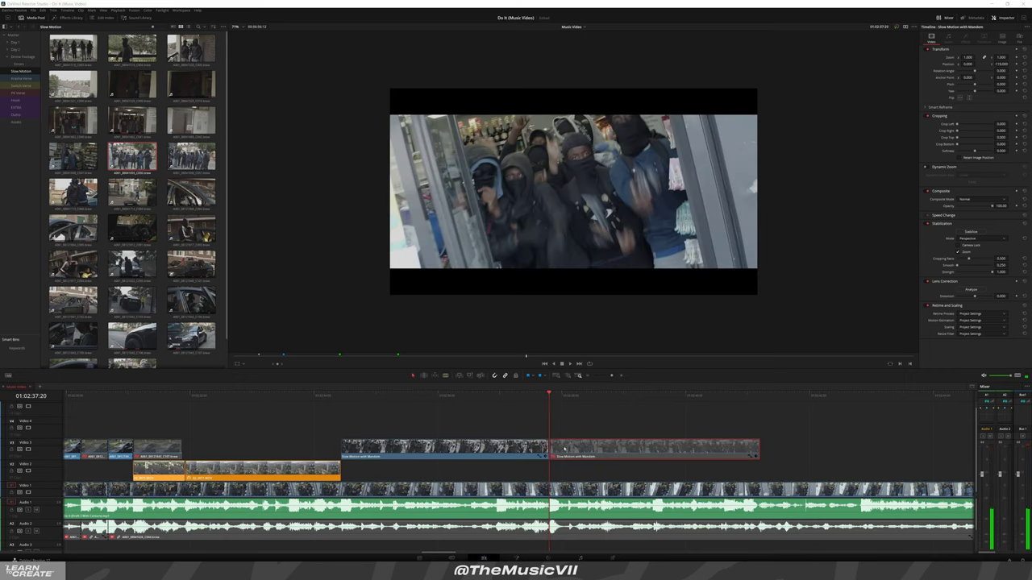
{"action": "key", "text": "Delete"}
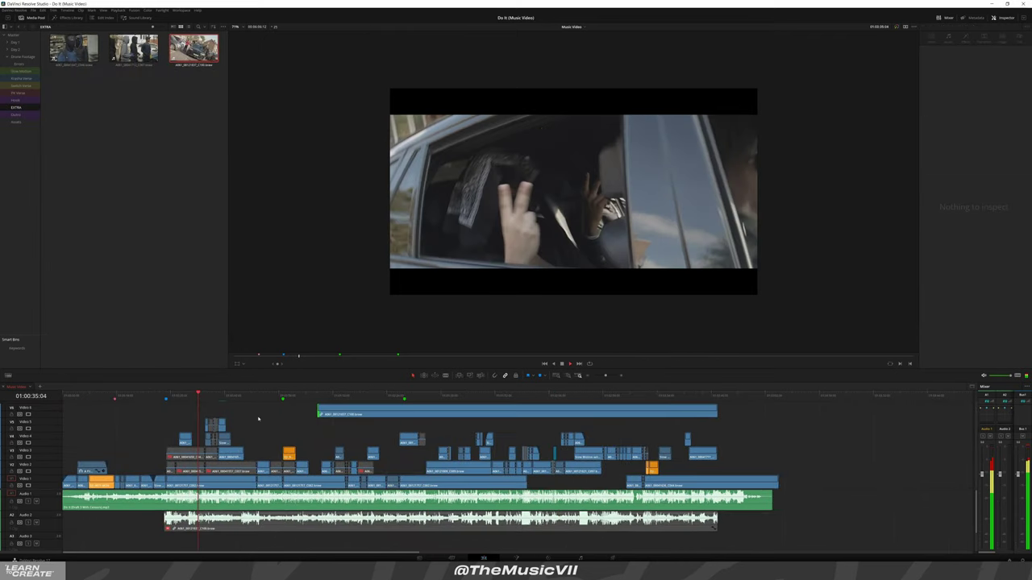
Select the long Video 6 clip so the Inspector shows its Transform and Cropping controls
{"action": "scroll", "coordinate": [258, 419], "scroll_direction": "right", "scroll_amount": 3}
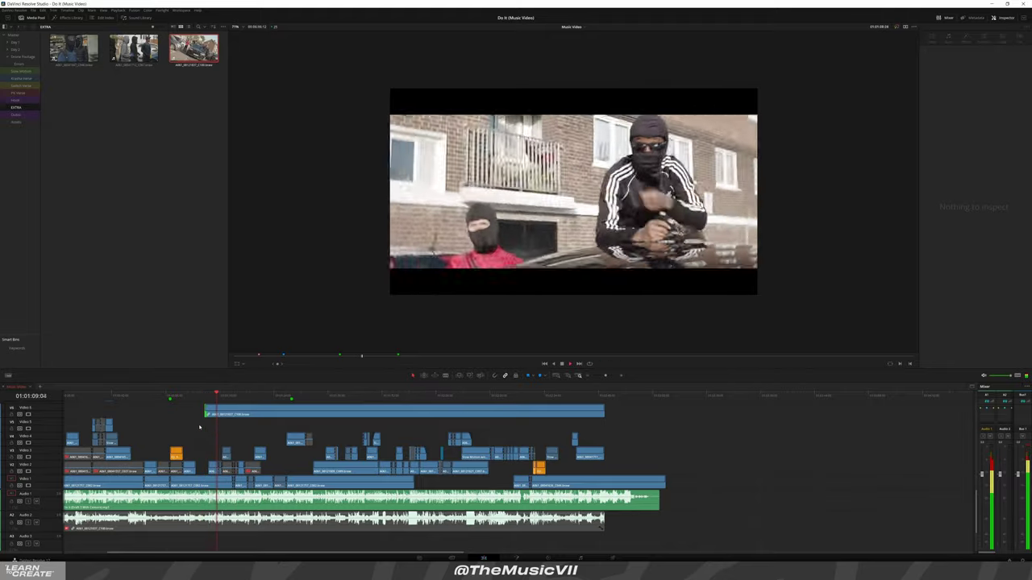
{"action": "scroll", "coordinate": [248, 451], "scroll_direction": "up", "scroll_amount": 5}
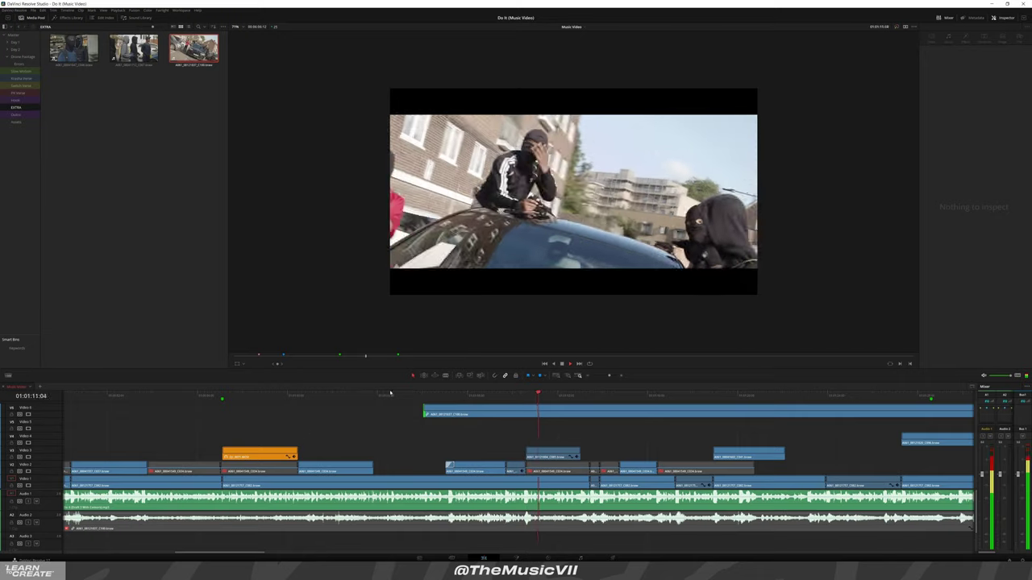
{"action": "left_click", "coordinate": [454, 418]}
{"action": "left_click", "coordinate": [453, 418]}
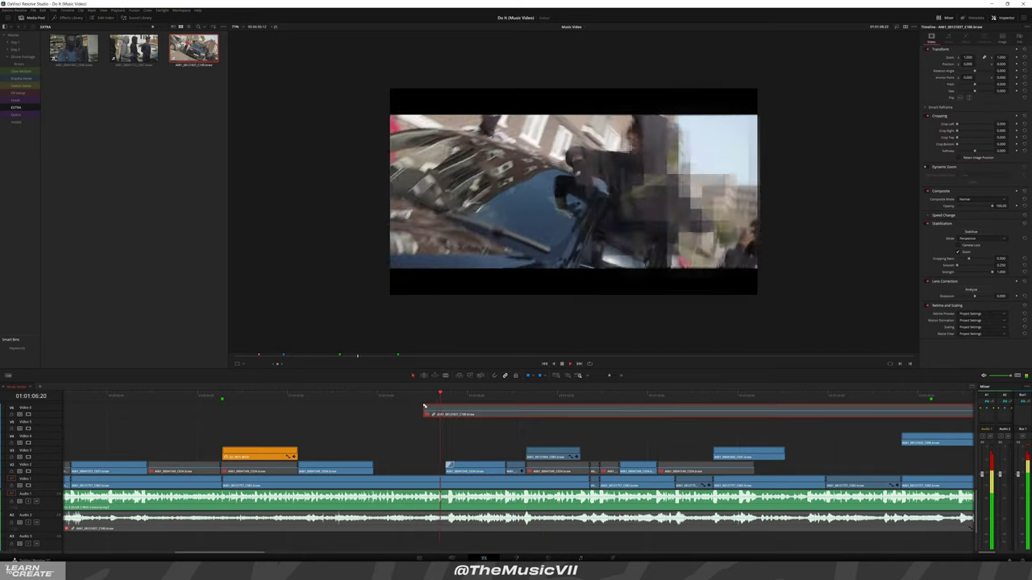
{"action": "scroll", "coordinate": [367, 414], "scroll_direction": "right", "scroll_amount": 3}
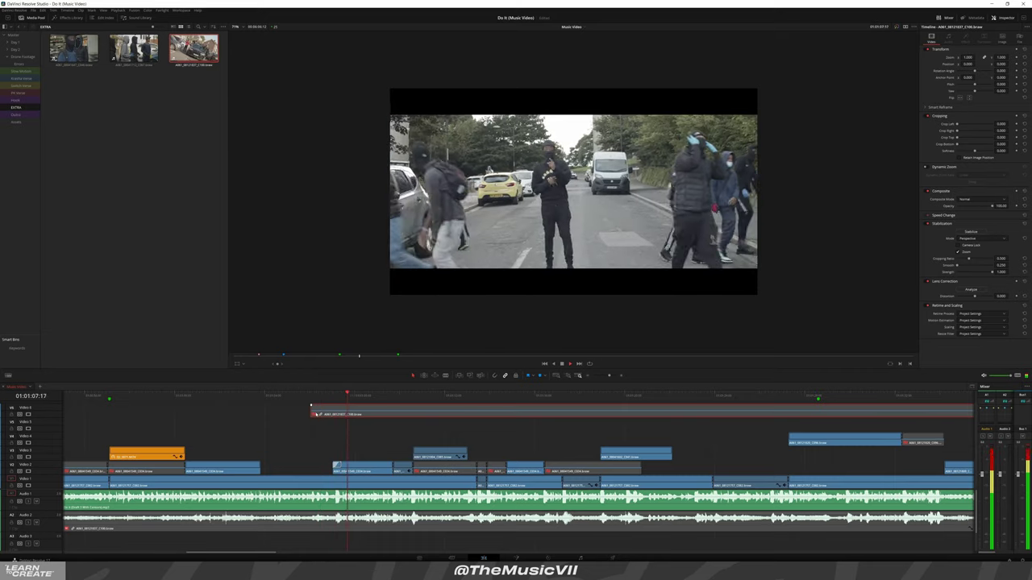
Trim the start of the Video 6 clip later and replay to review it
{"action": "mouse_move", "coordinate": [306, 412]}
{"action": "left_mouse_down"}
{"action": "mouse_move", "coordinate": [338, 411]}
{"action": "mouse_move", "coordinate": [308, 397]}
{"action": "left_mouse_up"}
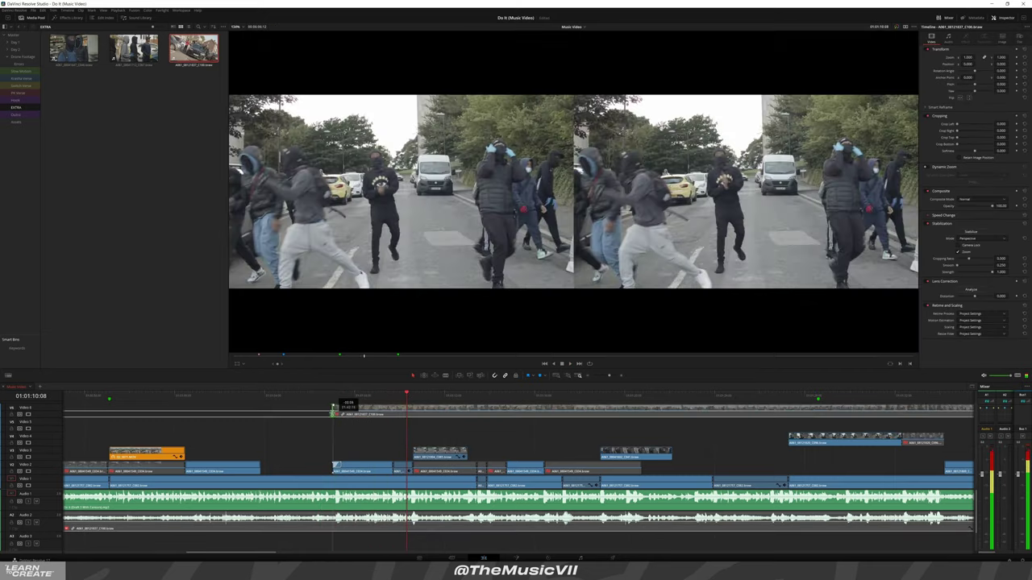
{"action": "key", "text": "space"}
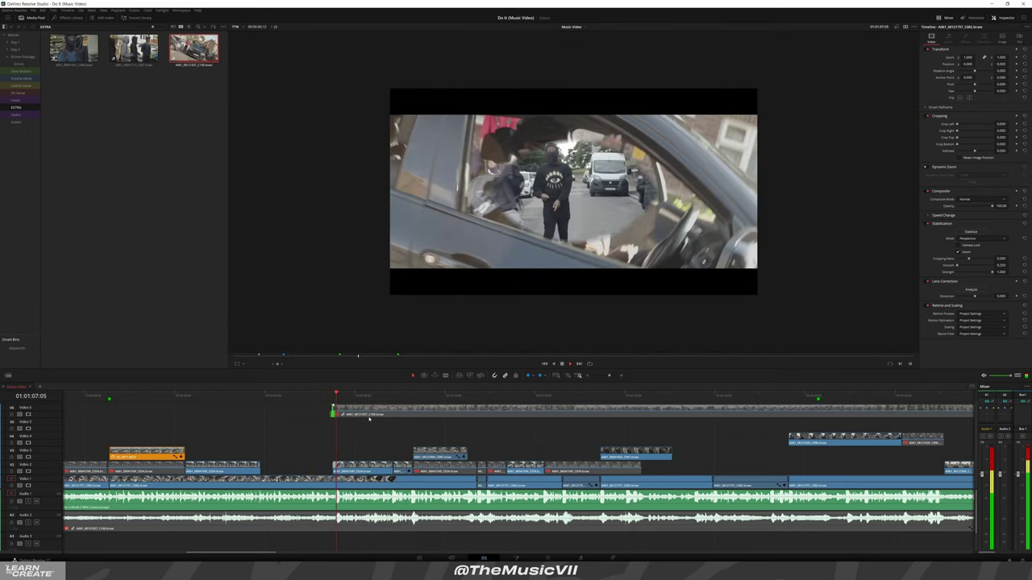
{"action": "left_click", "coordinate": [347, 413]}
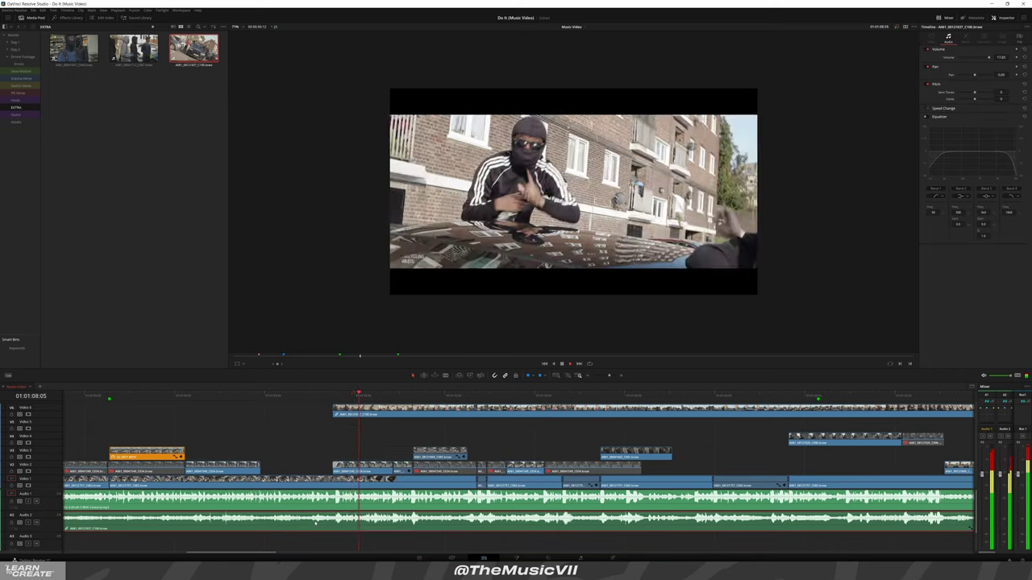
{"action": "left_click", "coordinate": [161, 528]}
{"action": "left_click", "coordinate": [314, 414]}
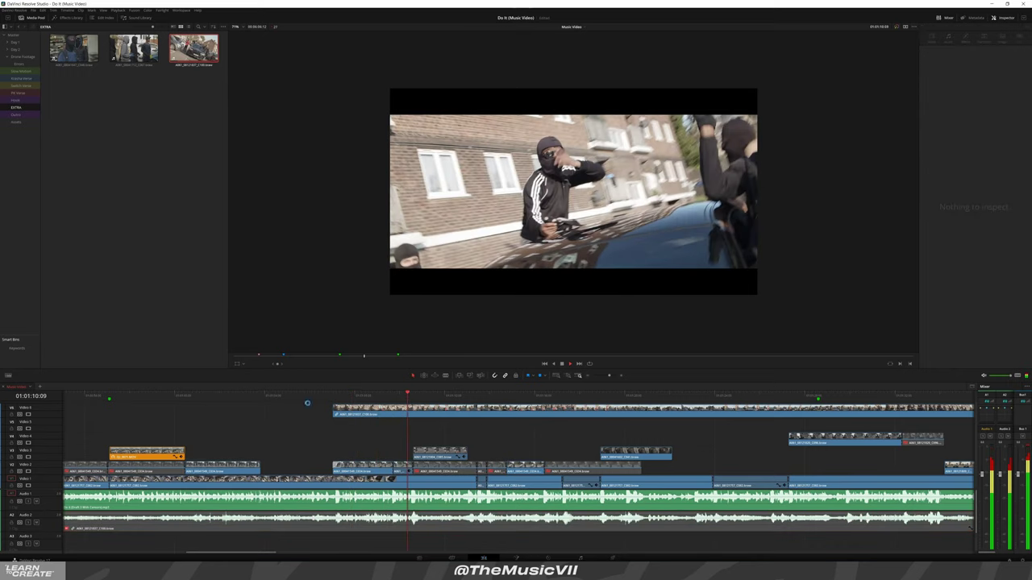
Delete the first piece of the Video 6 clip along with its audio
{"action": "scroll", "coordinate": [311, 417], "scroll_direction": "right", "scroll_amount": 5}
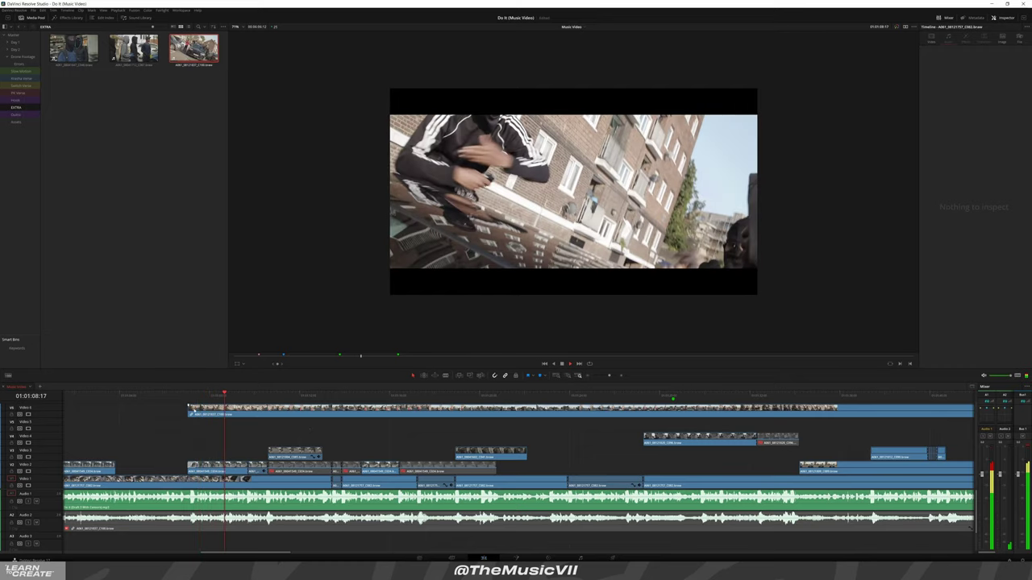
{"action": "left_click", "coordinate": [223, 411]}
{"action": "key", "text": "Delete"}
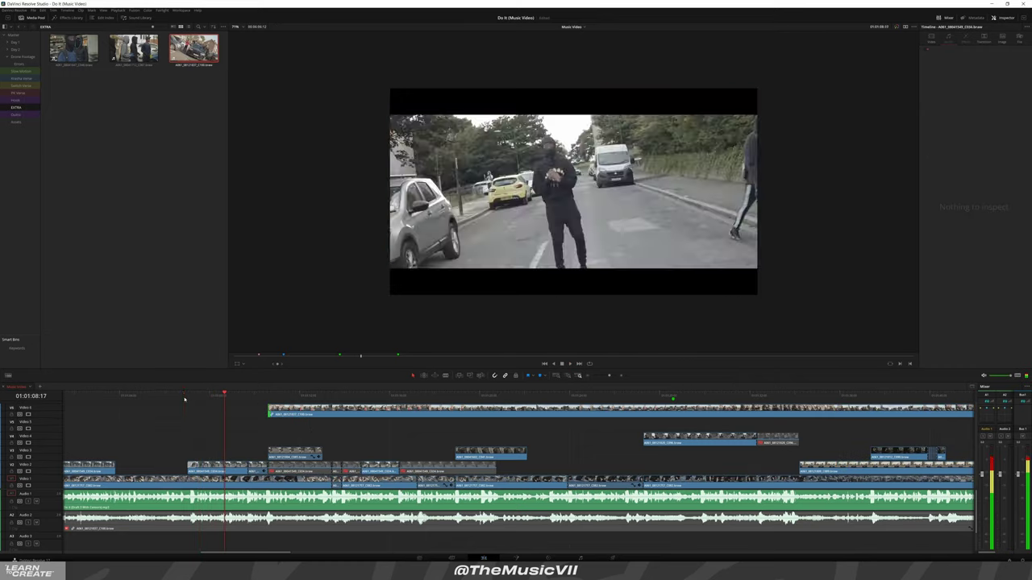
{"action": "left_click", "coordinate": [184, 397]}
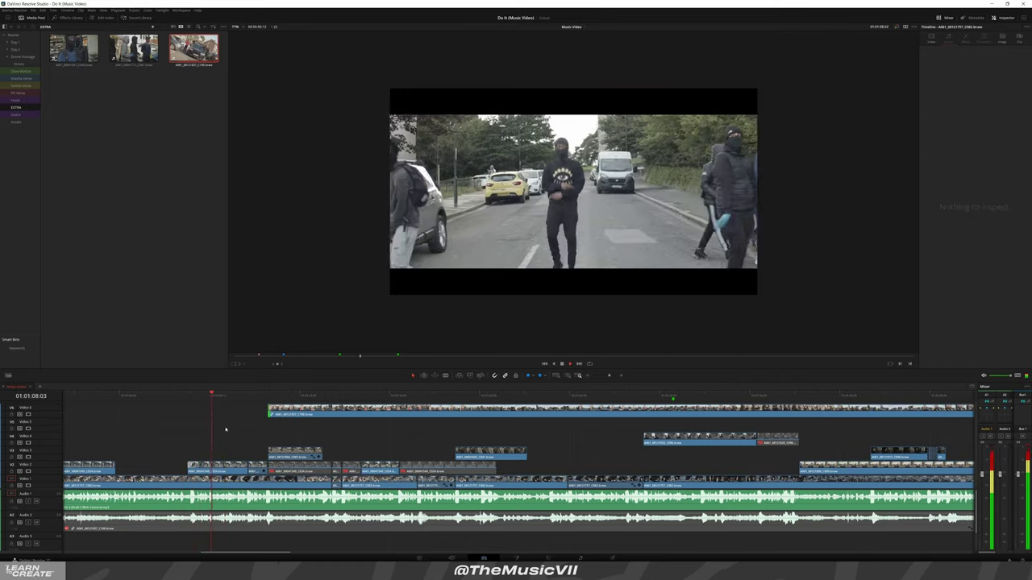
{"action": "scroll", "coordinate": [223, 407], "scroll_direction": "left", "scroll_amount": 10}
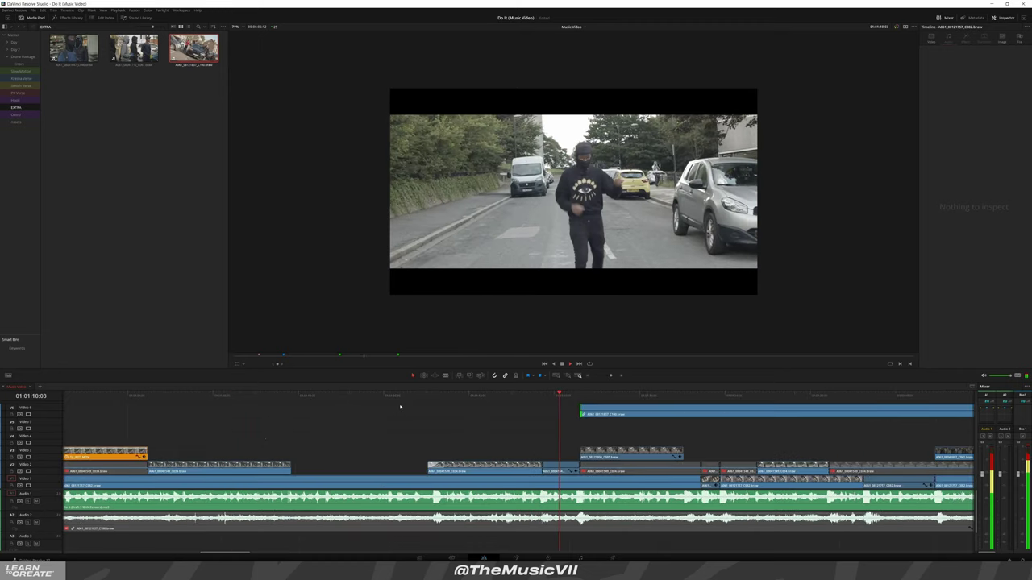
{"action": "scroll", "coordinate": [505, 416], "scroll_direction": "right", "scroll_amount": 8}
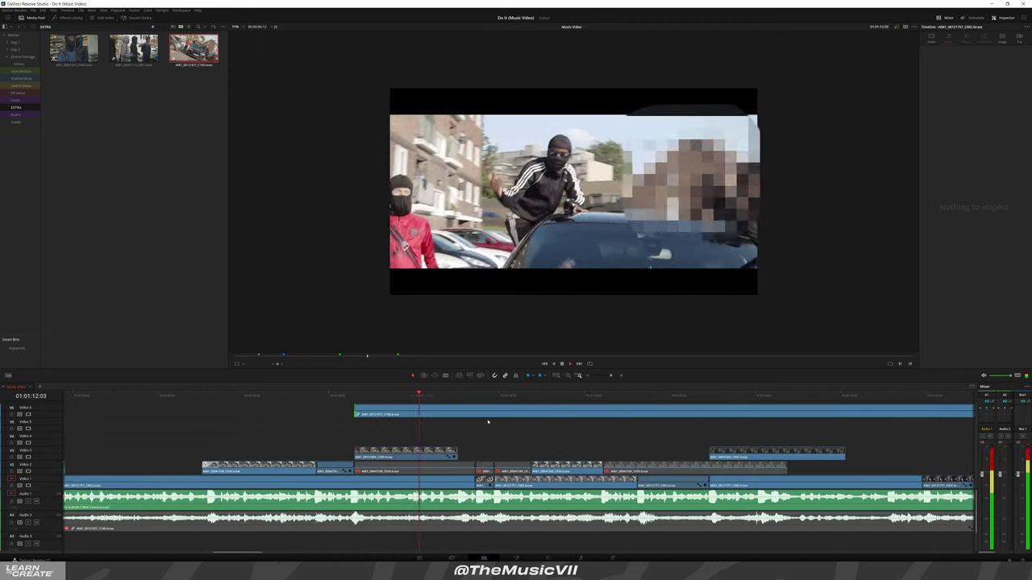
Split the Video 6 clip and its audio at 01:01:13:22 and replay the lead-in
{"action": "left_click", "coordinate": [457, 415]}
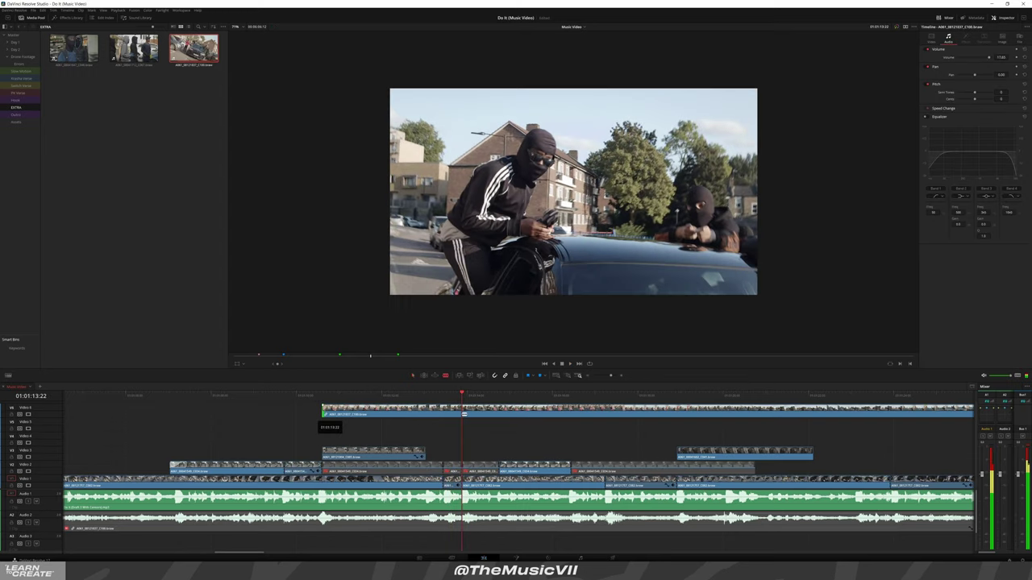
{"action": "key", "text": "ctrl+backslash"}
{"action": "left_click", "coordinate": [317, 397]}
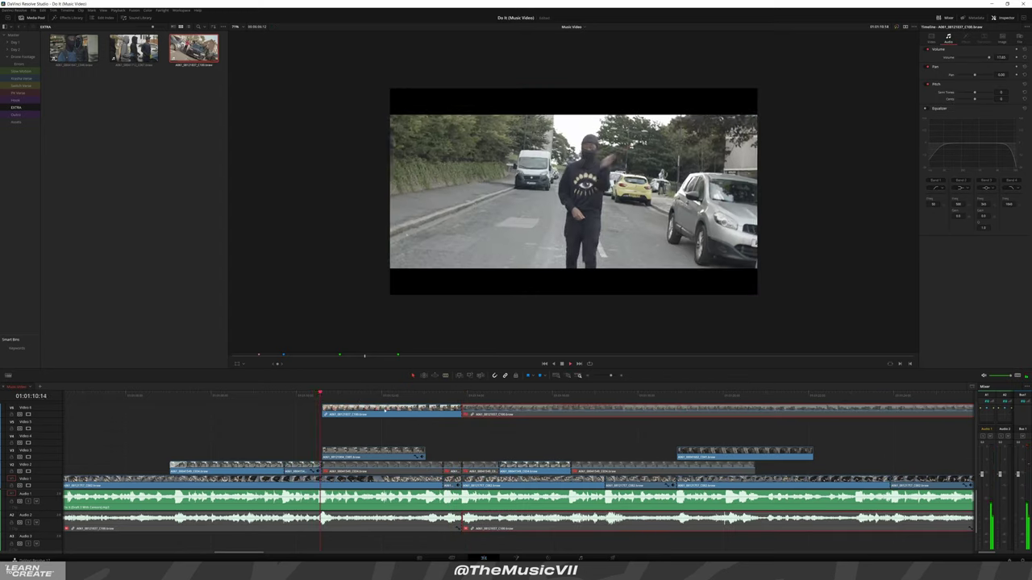
{"action": "key", "text": "ctrl+equal"}
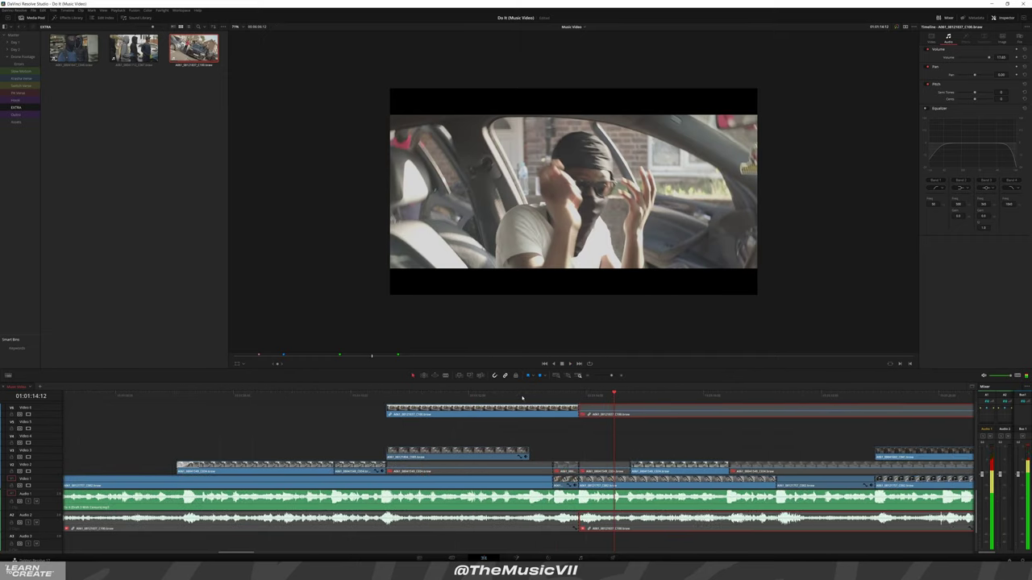
{"action": "left_click", "coordinate": [523, 396]}
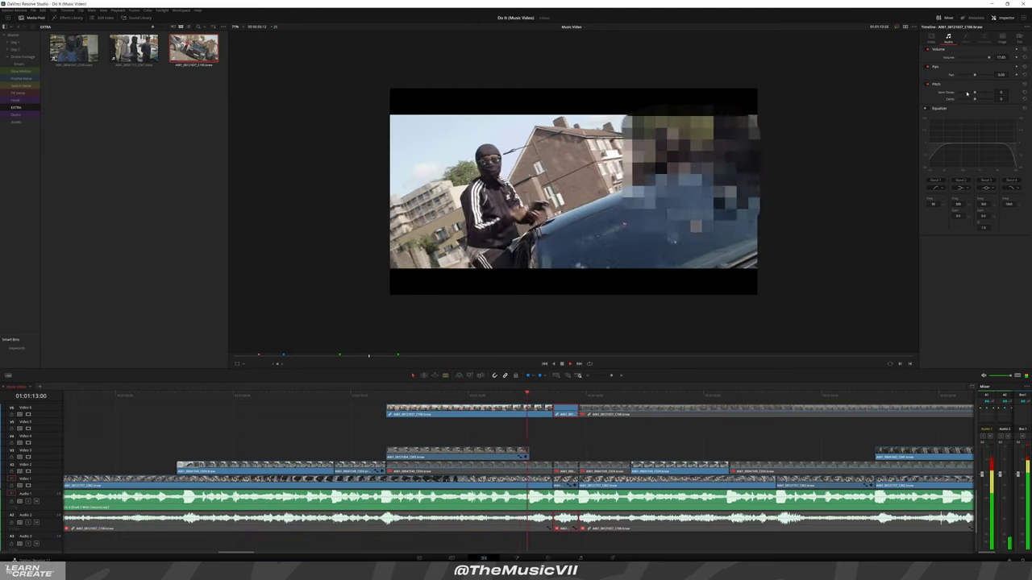
Blade the top-track clip at the playhead near 01:01:20, adding a second cut slightly later
{"action": "left_click", "coordinate": [932, 37]}
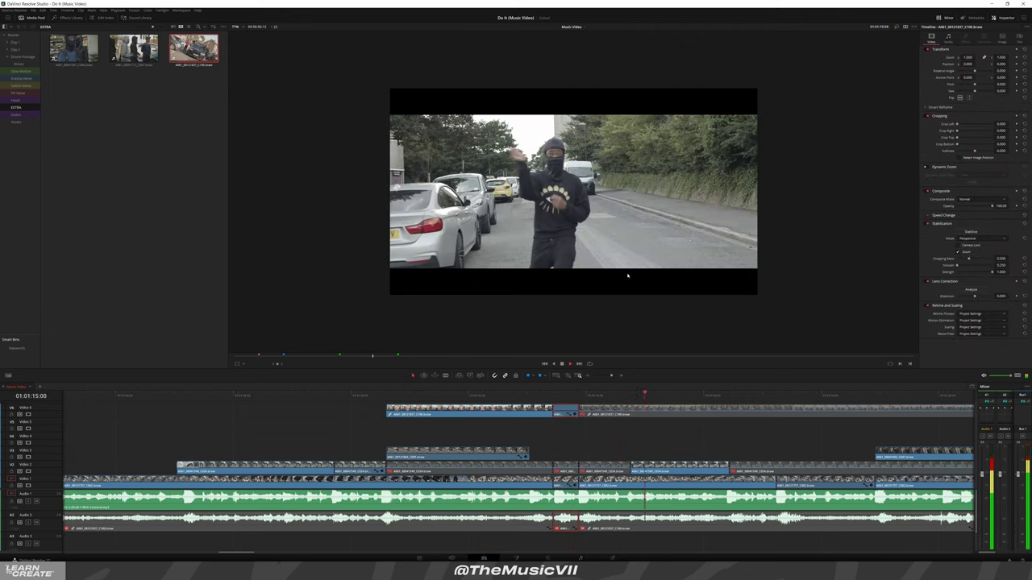
{"action": "left_click", "coordinate": [528, 400]}
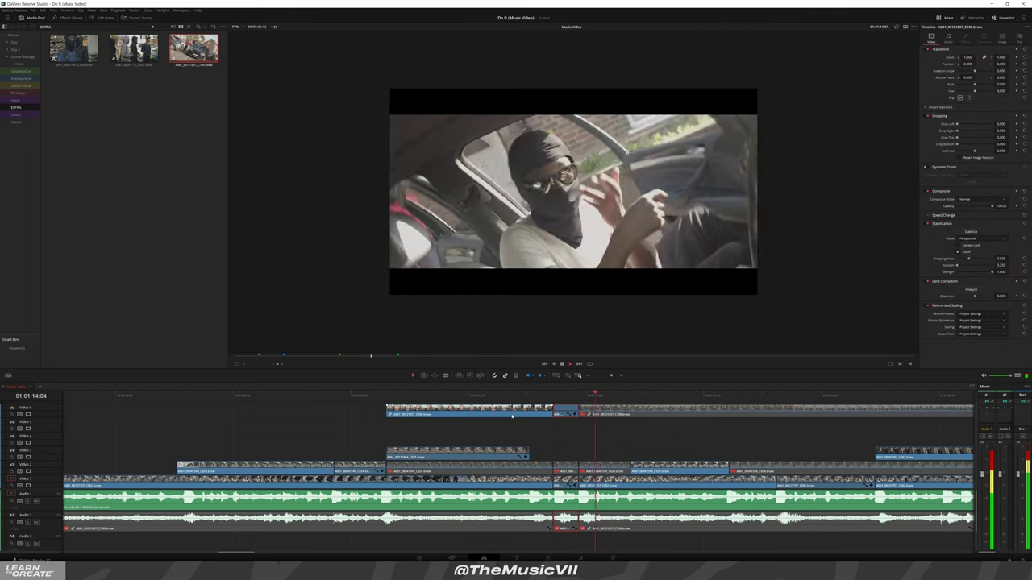
{"action": "scroll", "coordinate": [475, 449], "scroll_direction": "right", "scroll_amount": 5}
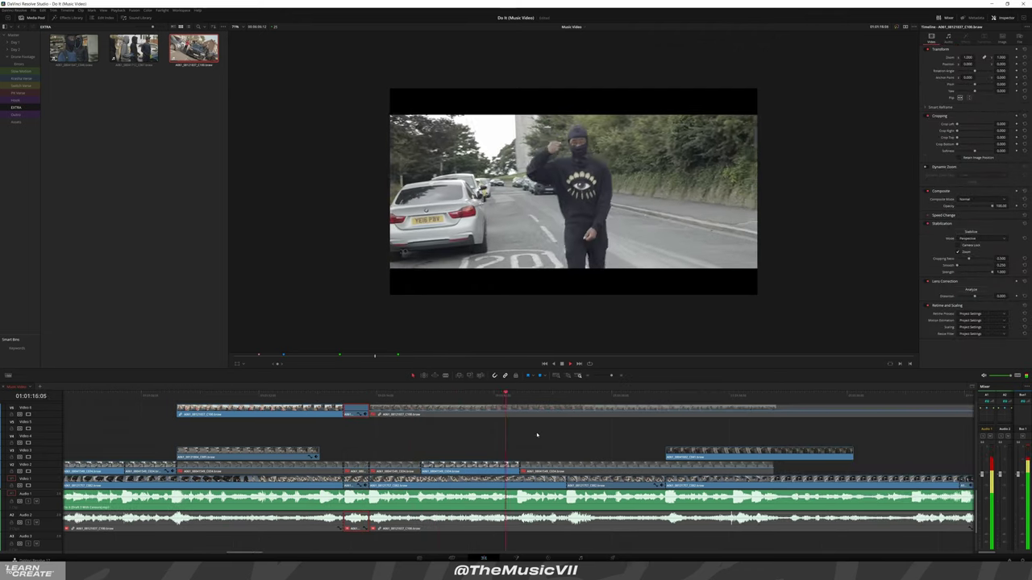
{"action": "scroll", "coordinate": [530, 435], "scroll_direction": "right", "scroll_amount": 3}
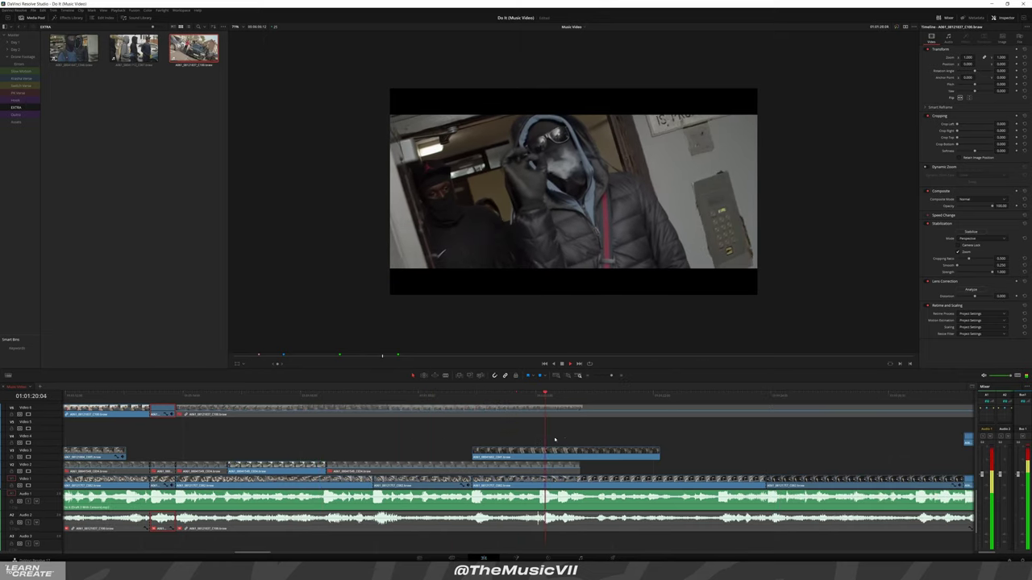
{"action": "key", "text": "space"}
{"action": "key", "text": "b"}
{"action": "left_click", "coordinate": [541, 409]}
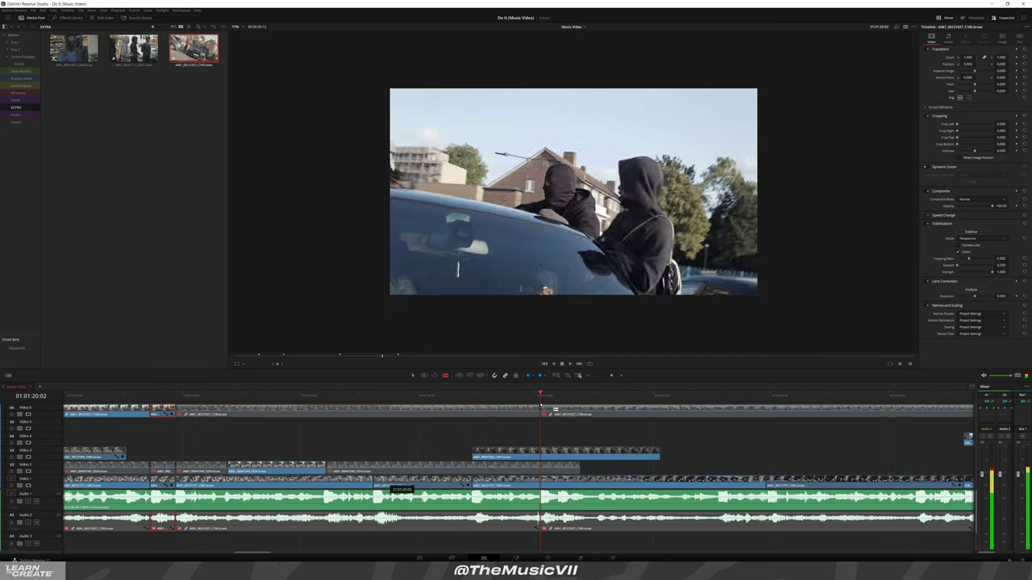
{"action": "left_click", "coordinate": [564, 409]}
{"action": "key", "text": "a"}
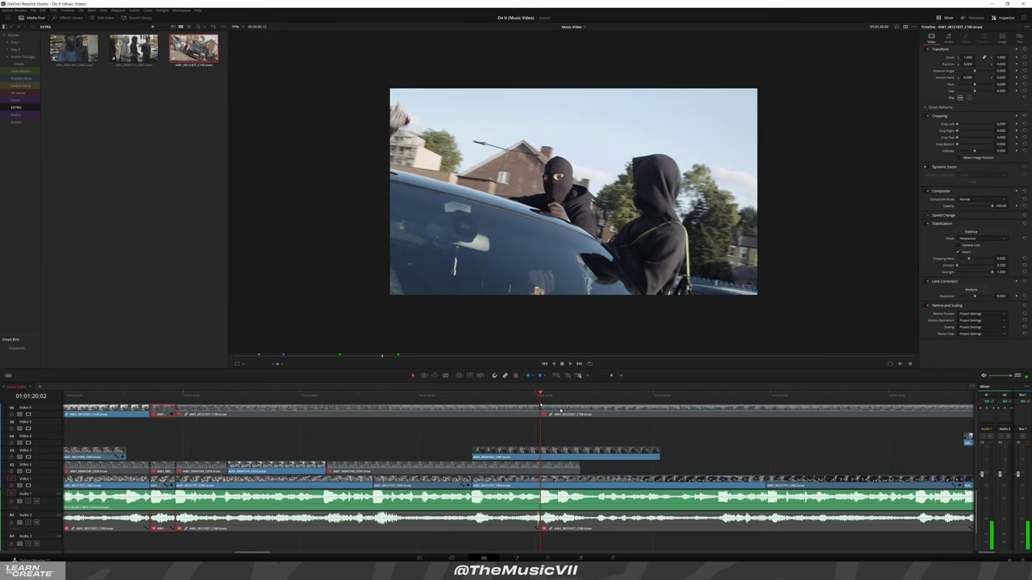
Trim the later top-track piece so it starts at the end of the Video 3 clip
{"action": "left_click", "coordinate": [564, 409]}
{"action": "key", "text": "space"}
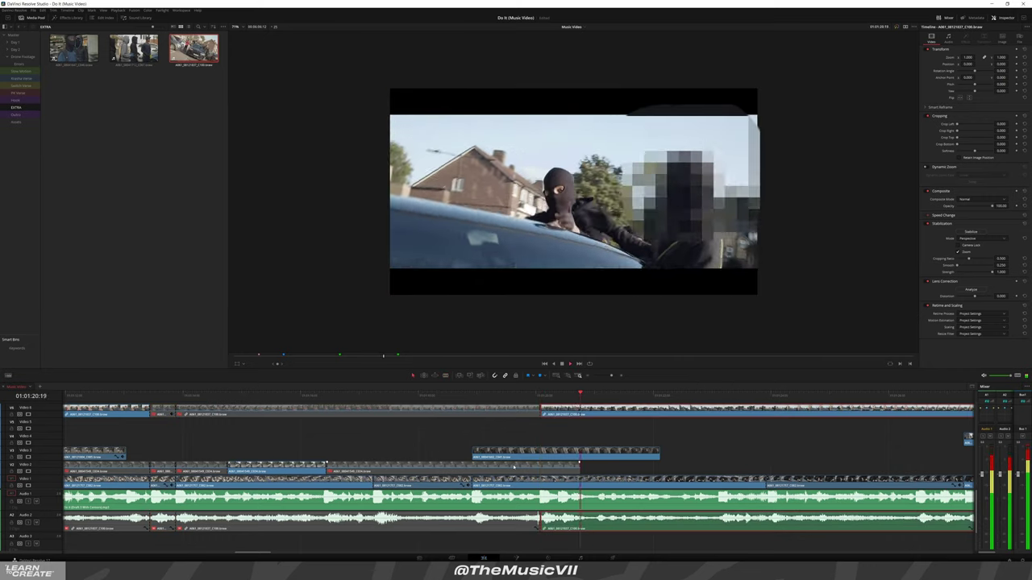
{"action": "left_click", "coordinate": [544, 523]}
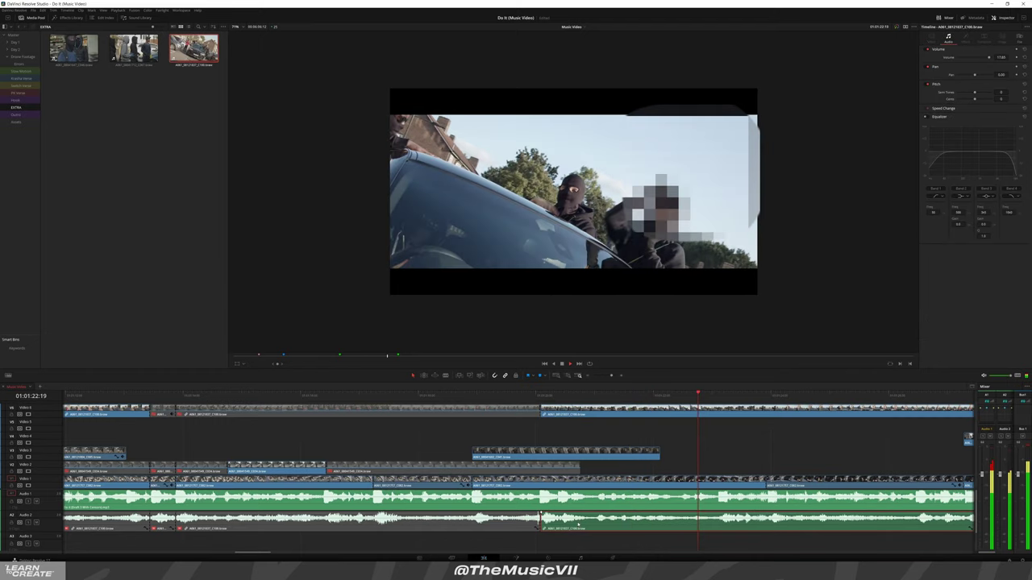
{"action": "left_click", "coordinate": [521, 399]}
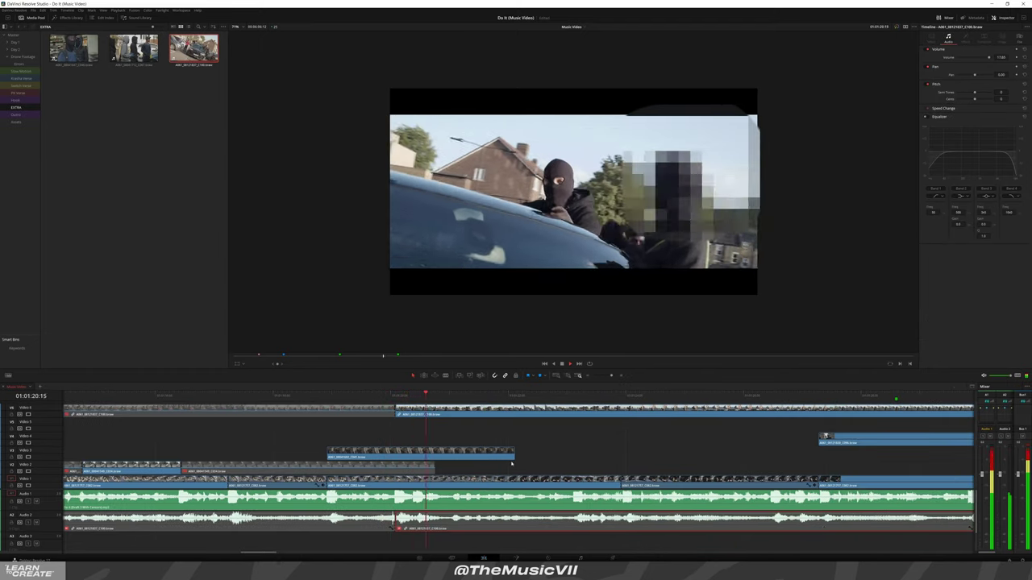
{"action": "left_click_drag", "start_coordinate": [395, 414], "coordinate": [516, 416]}
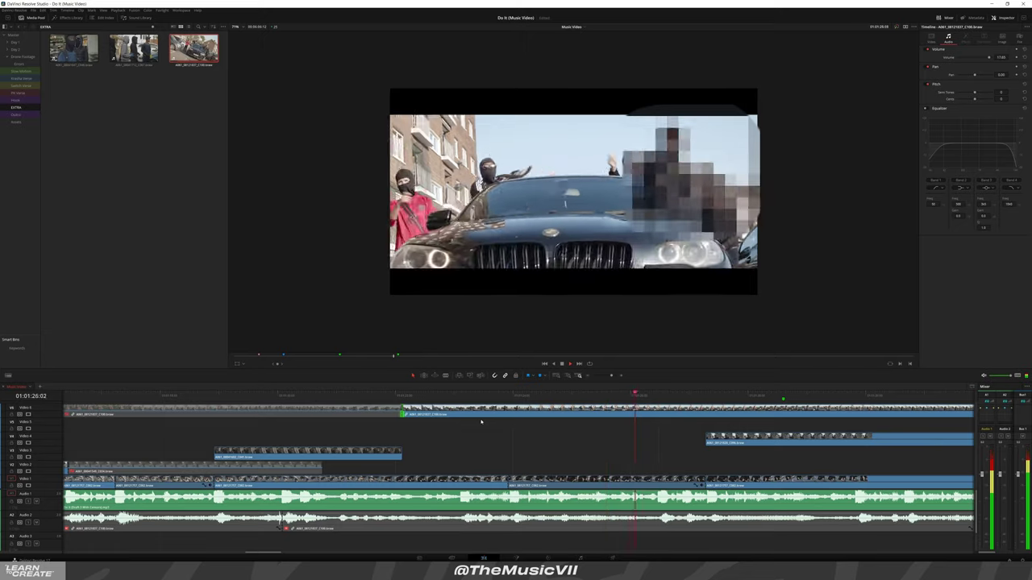
Select the top-track clip and replay the earlier edited passage
{"action": "left_click", "coordinate": [439, 394]}
{"action": "left_click", "coordinate": [468, 414]}
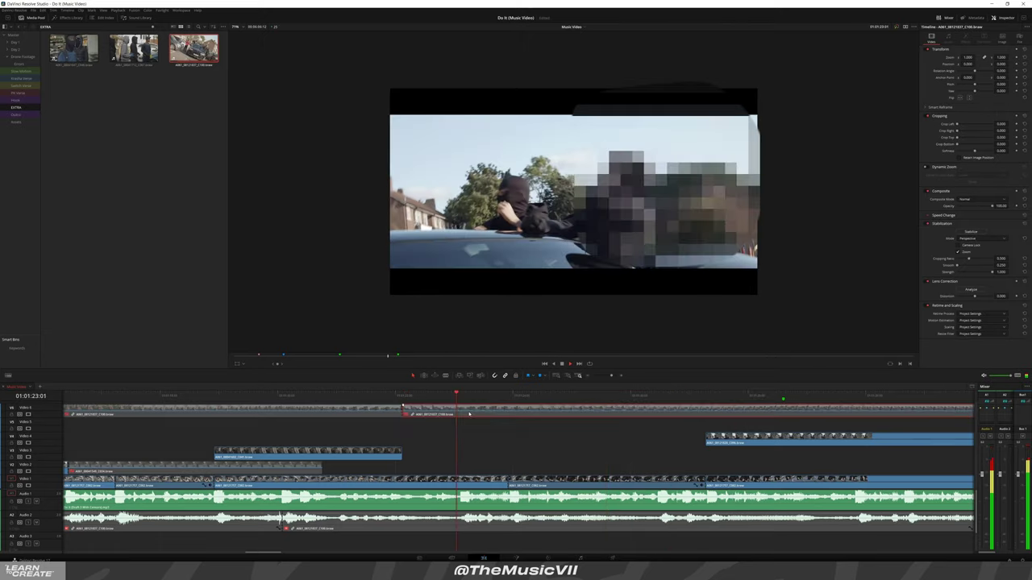
{"action": "left_click", "coordinate": [407, 395]}
{"action": "scroll", "coordinate": [411, 419], "scroll_direction": "right", "scroll_amount": 2}
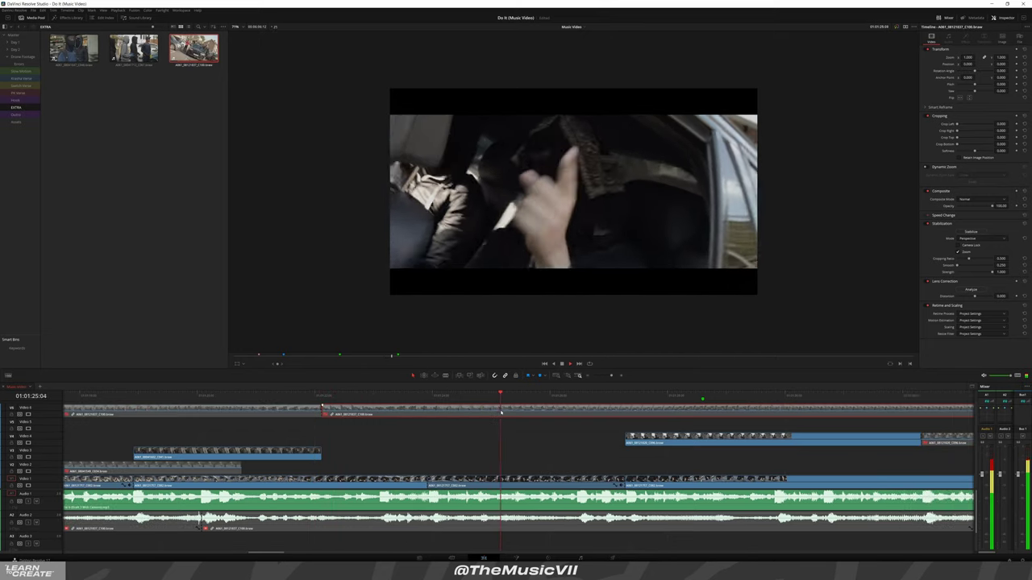
{"action": "left_click", "coordinate": [407, 395]}
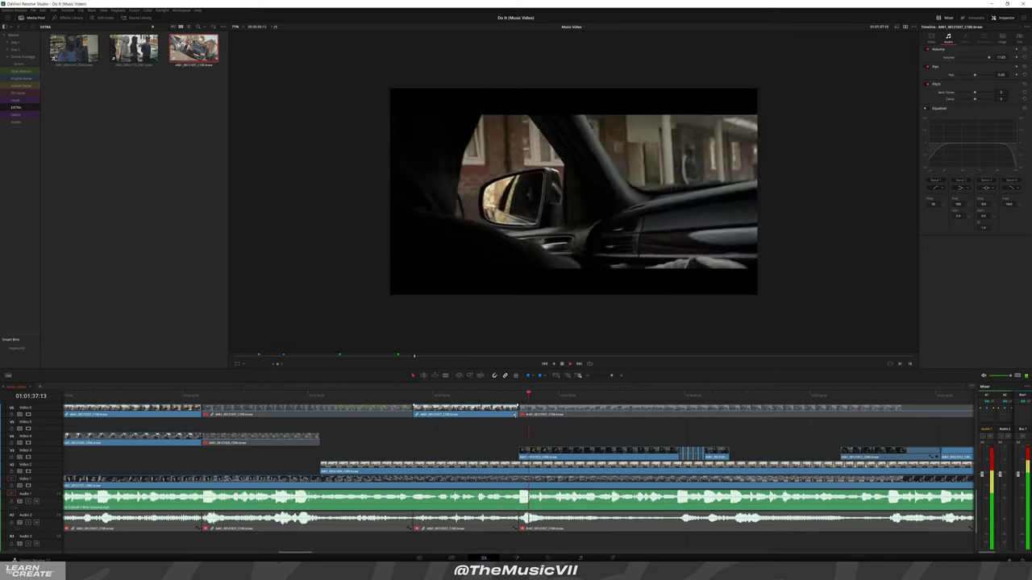
{"action": "scroll", "coordinate": [472, 431], "scroll_direction": "up", "scroll_amount": 2}
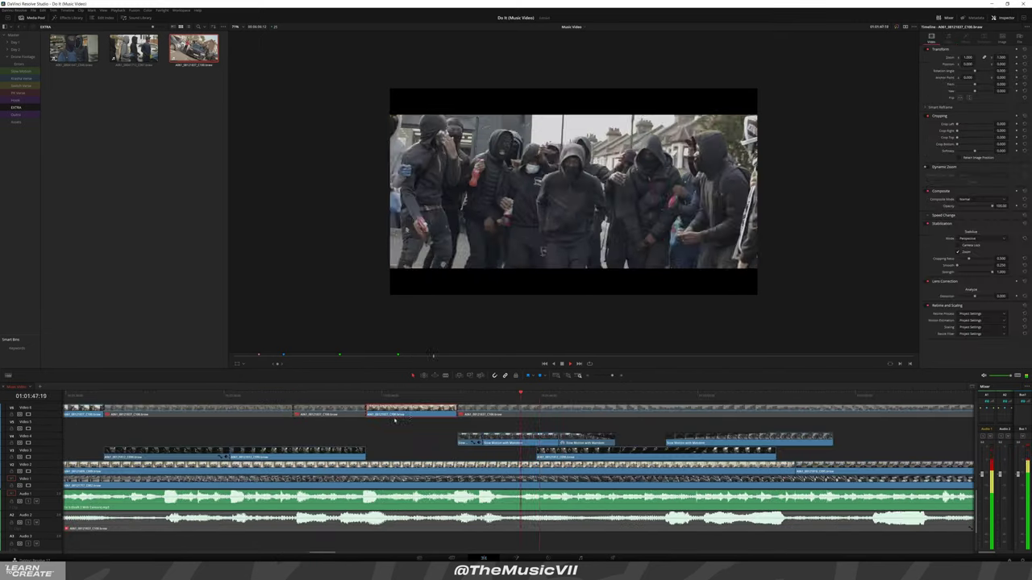
{"action": "scroll", "coordinate": [475, 433], "scroll_direction": "right", "scroll_amount": 2}
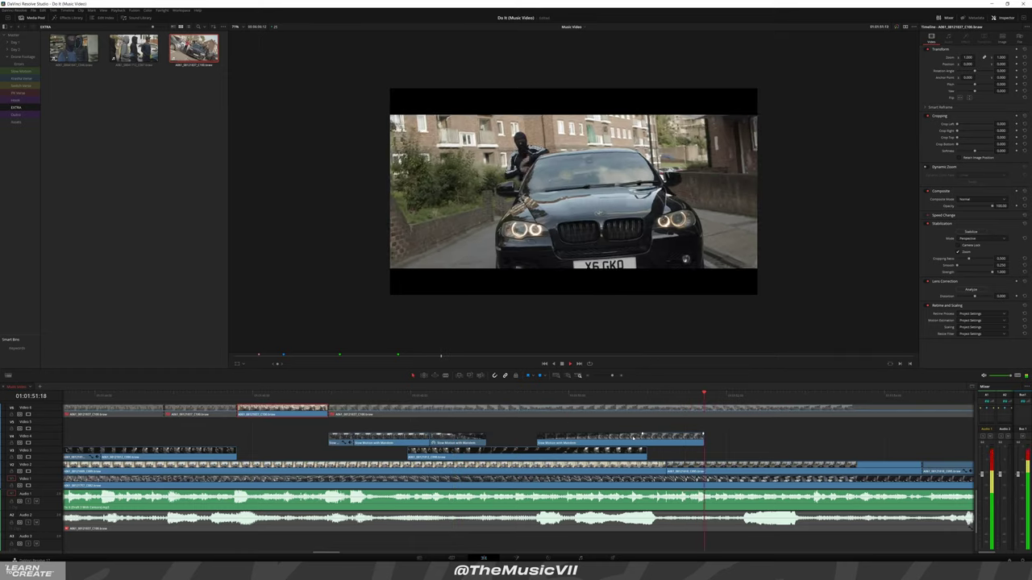
{"action": "scroll", "coordinate": [634, 436], "scroll_direction": "right", "scroll_amount": 3}
{"action": "scroll", "coordinate": [600, 436], "scroll_direction": "right", "scroll_amount": 2}
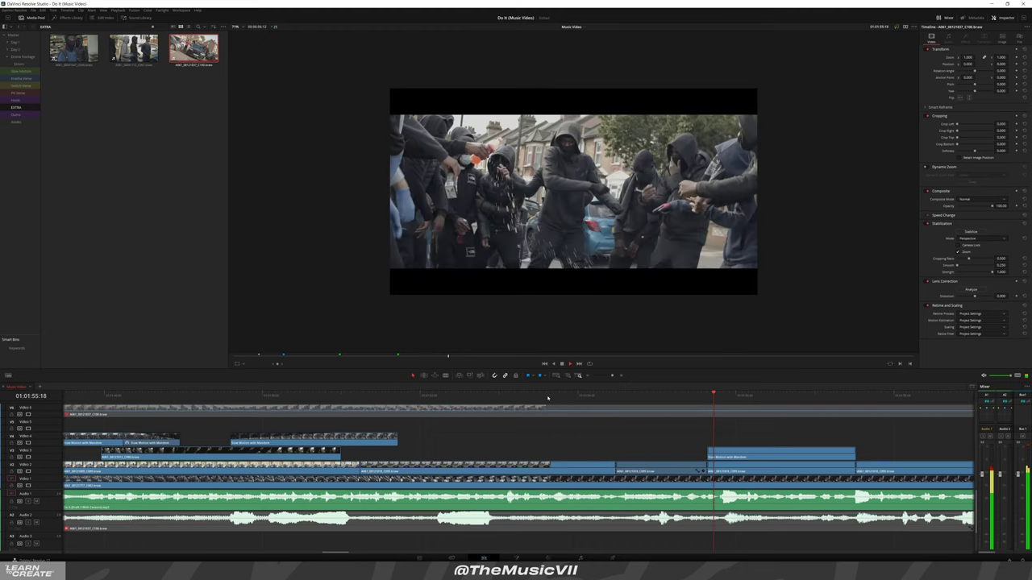
Blade the top-track clip at 01:01:53:24 and select the new section for playback
{"action": "left_click_drag", "start_coordinate": [562, 396], "coordinate": [582, 419]}
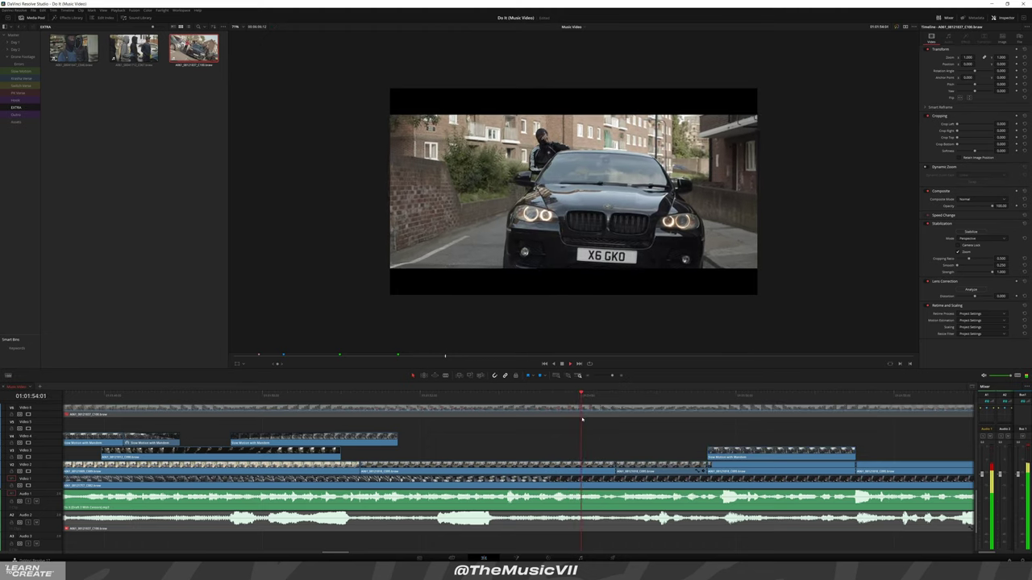
{"action": "left_click", "coordinate": [576, 396]}
{"action": "key", "text": "b"}
{"action": "left_click", "coordinate": [577, 413]}
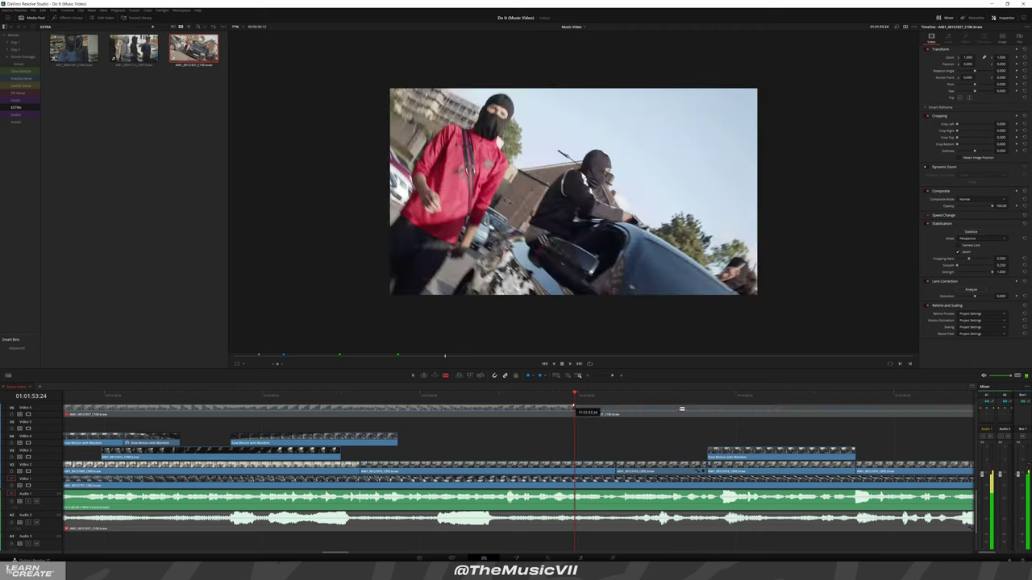
{"action": "key", "text": "a"}
{"action": "left_click", "coordinate": [695, 409]}
{"action": "key", "text": "space"}
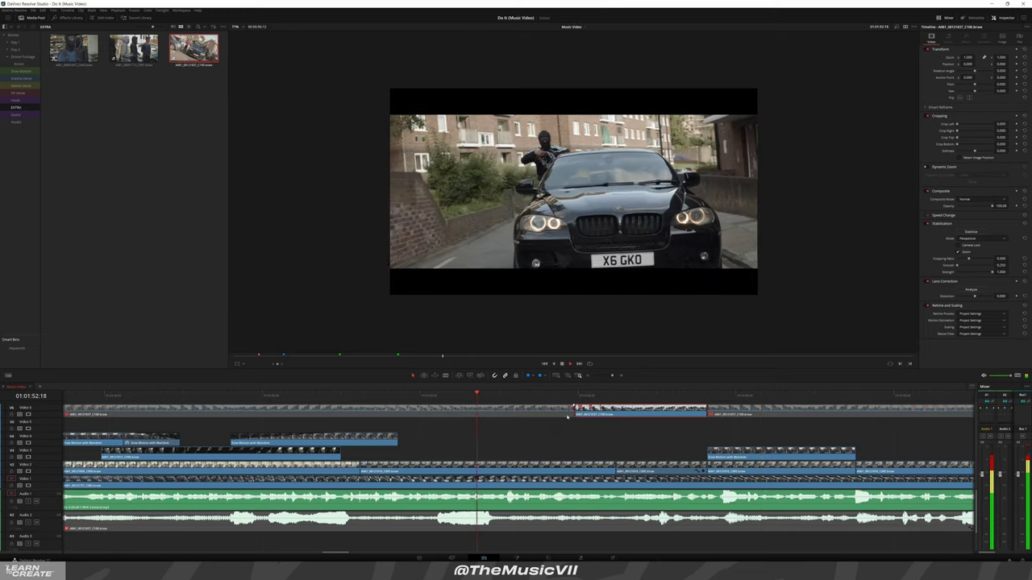
{"action": "scroll", "coordinate": [604, 425], "scroll_direction": "up", "scroll_amount": 2}
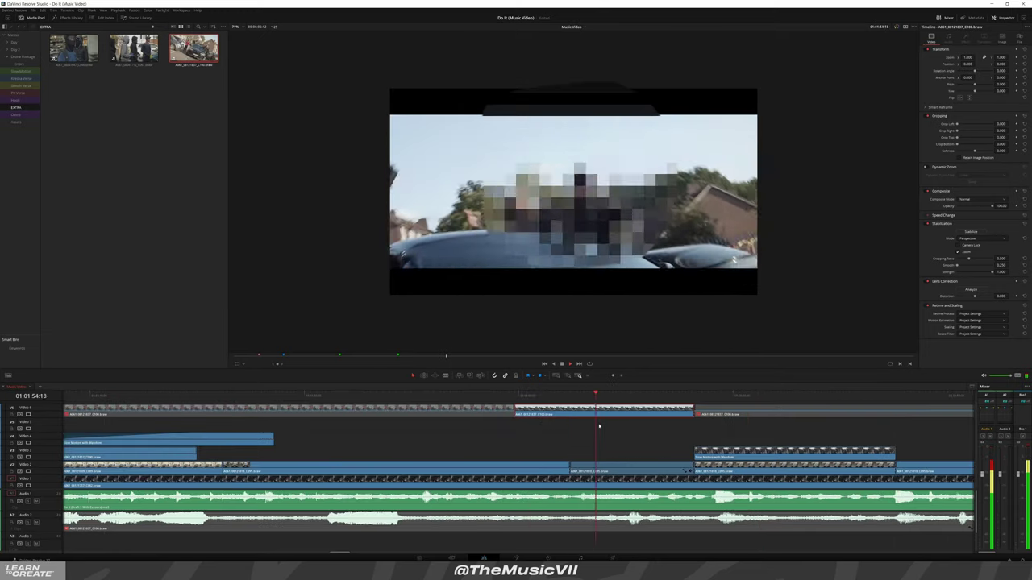
{"action": "scroll", "coordinate": [577, 425], "scroll_direction": "down", "scroll_amount": 1}
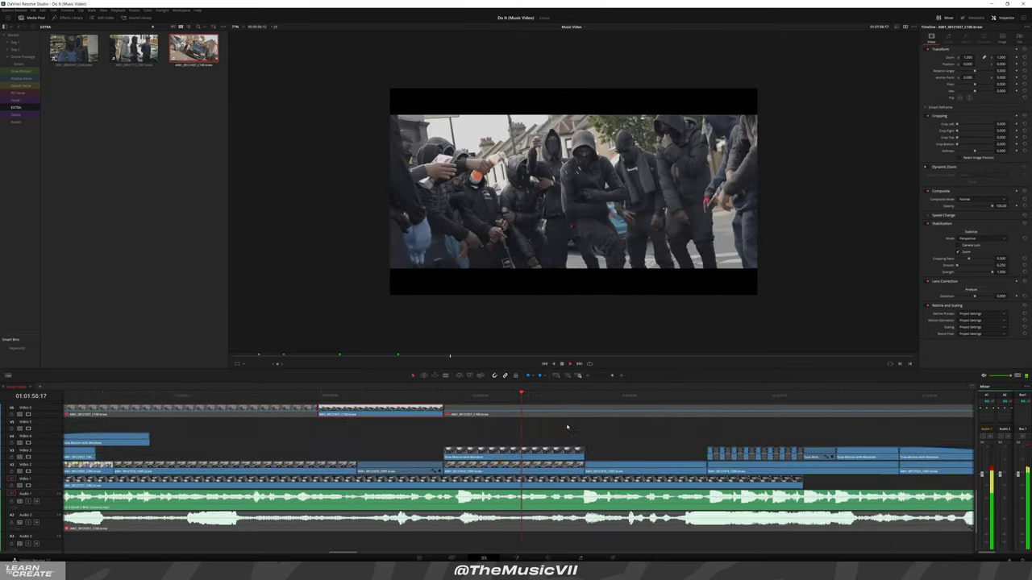
{"action": "scroll", "coordinate": [459, 425], "scroll_direction": "down", "scroll_amount": 1}
{"action": "scroll", "coordinate": [573, 428], "scroll_direction": "right", "scroll_amount": 1}
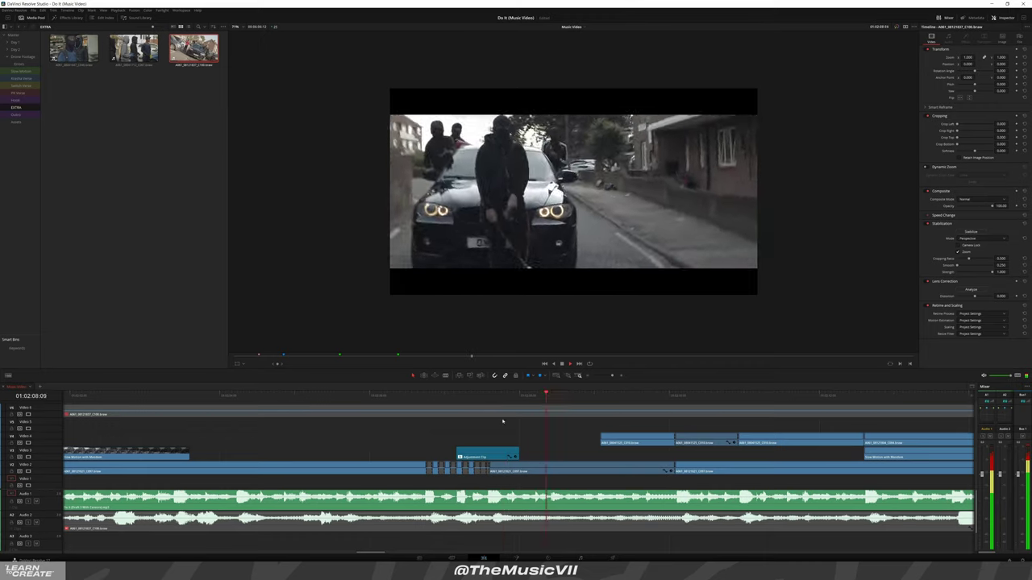
Blade the top-track overlay clip at two beats near 01:02:21 and disable the middle piece
{"action": "scroll", "coordinate": [451, 424], "scroll_direction": "right", "scroll_amount": 5}
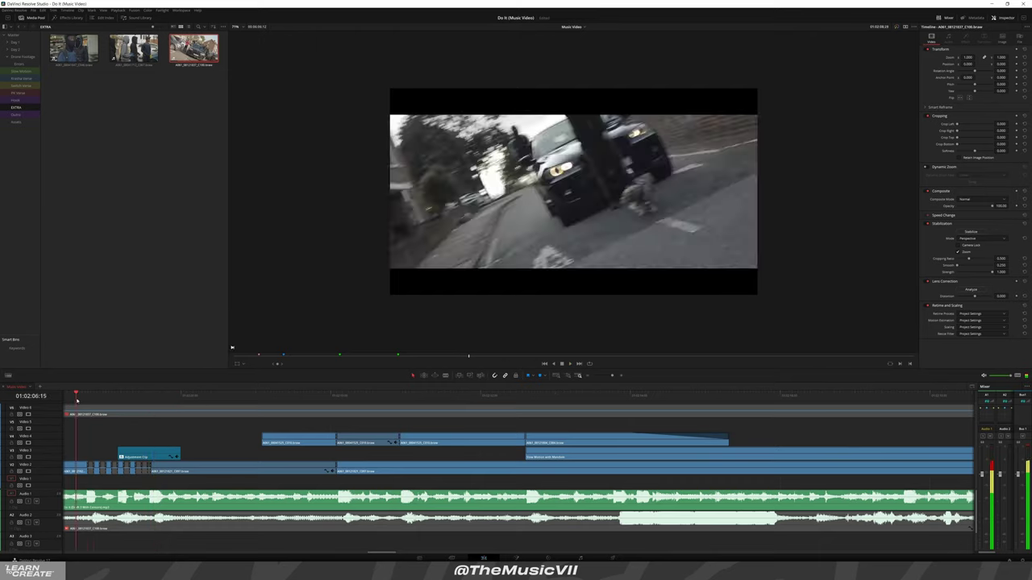
{"action": "key", "text": "space"}
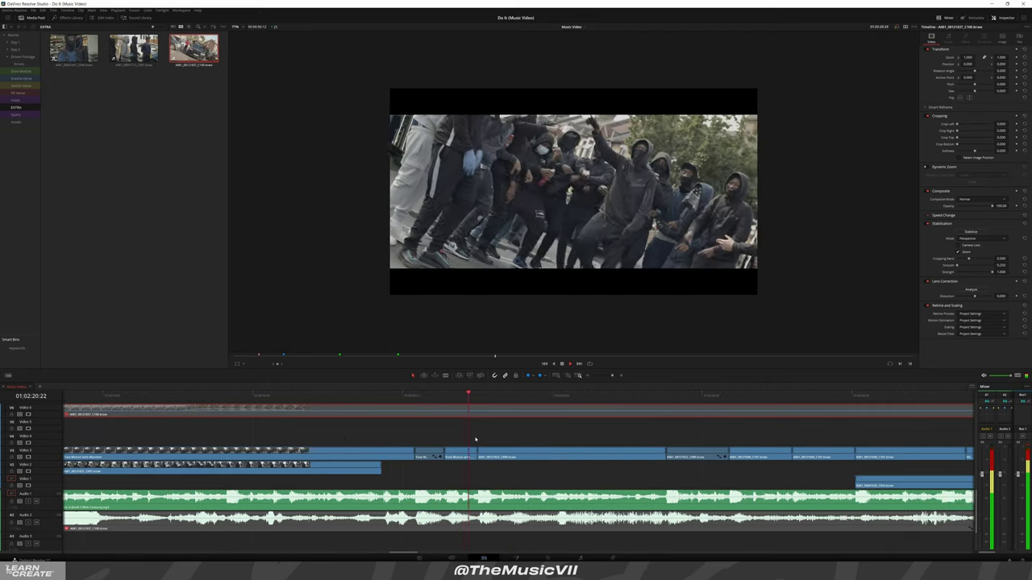
{"action": "left_click_drag", "start_coordinate": [345, 396], "coordinate": [387, 400]}
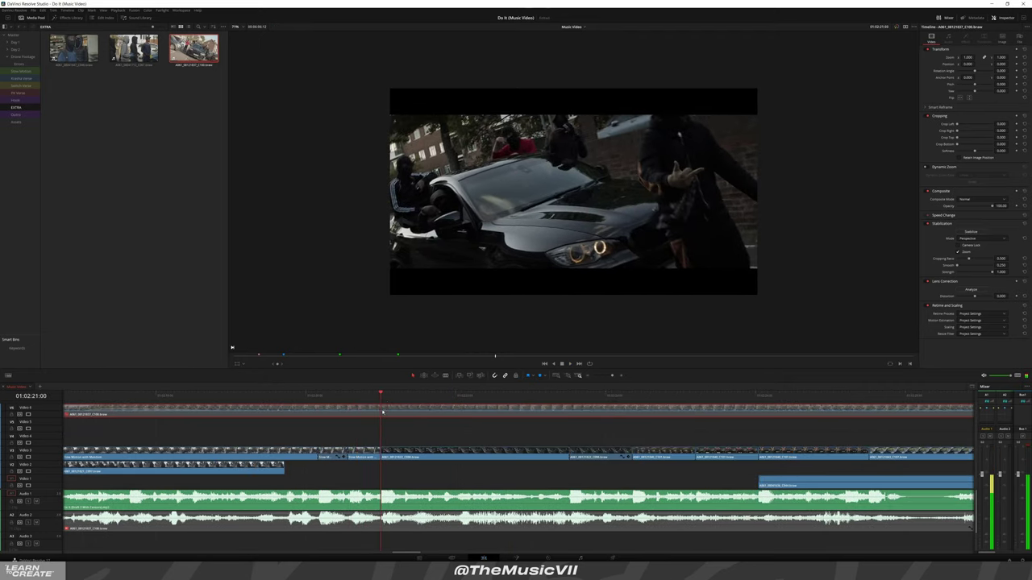
{"action": "key", "text": "b"}
{"action": "left_click", "coordinate": [382, 411]}
{"action": "key", "text": "space"}
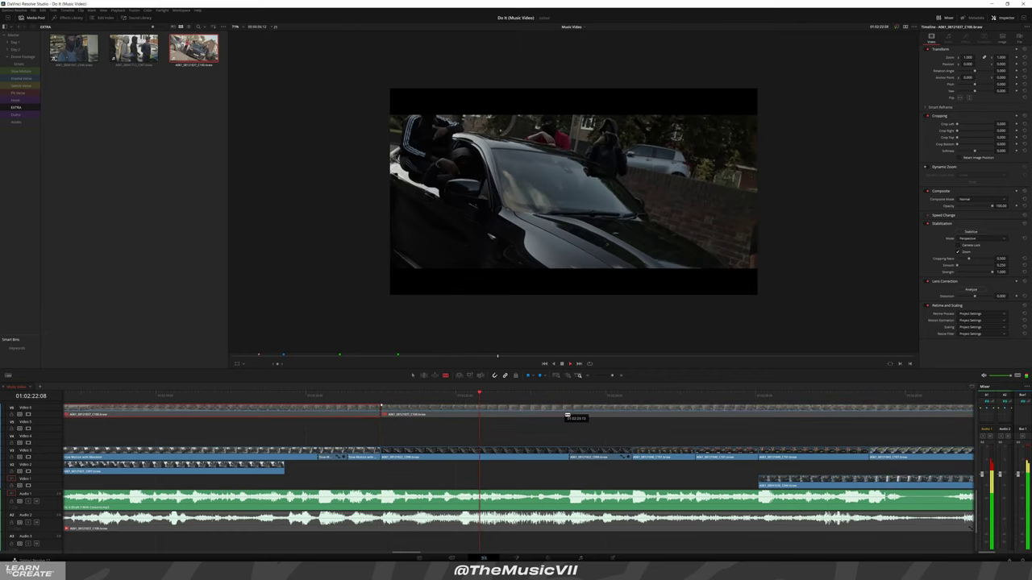
{"action": "left_click", "coordinate": [568, 415]}
{"action": "key", "text": "a"}
{"action": "left_click", "coordinate": [476, 412]}
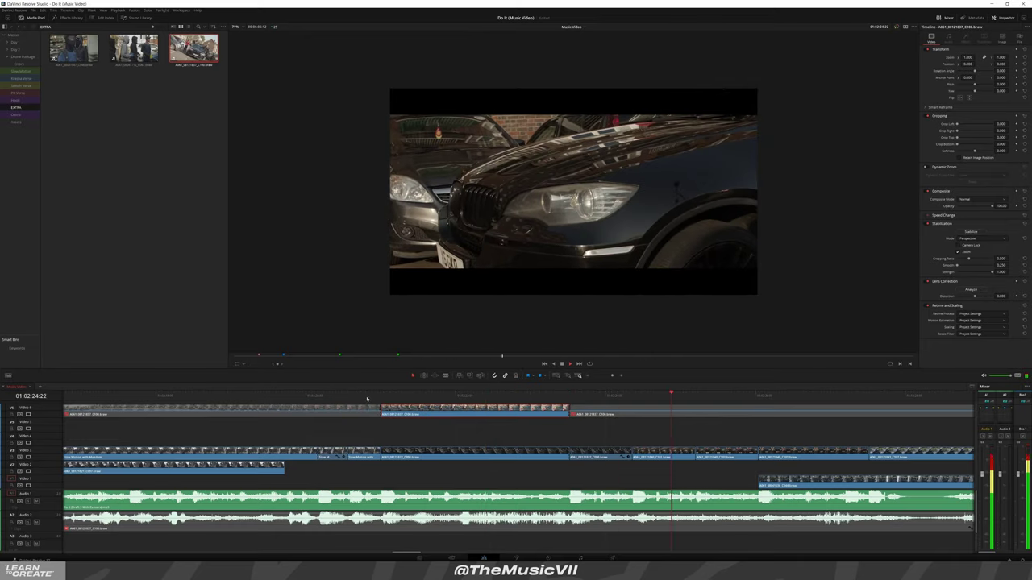
{"action": "left_click", "coordinate": [367, 396]}
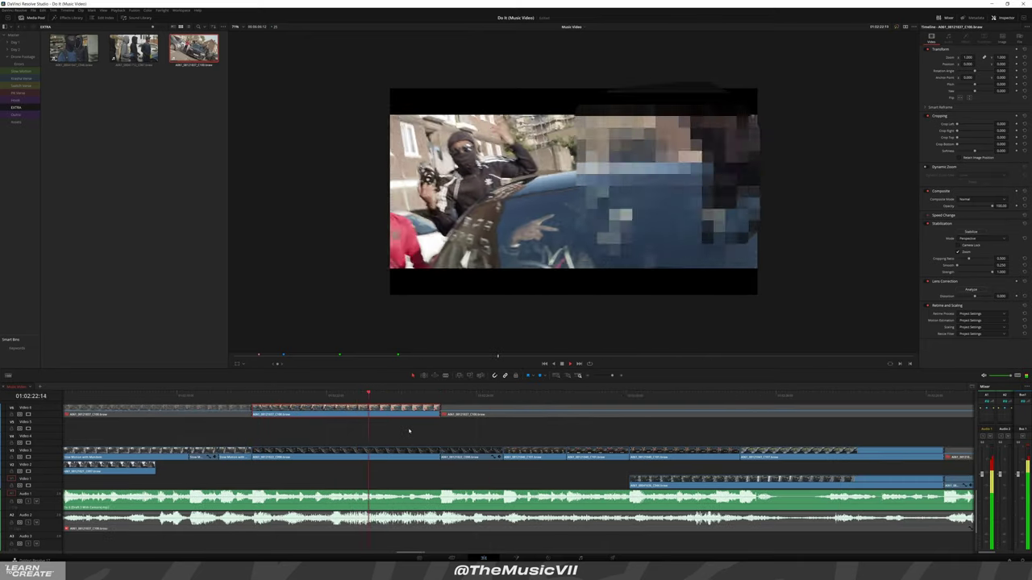
{"action": "key", "text": "d"}
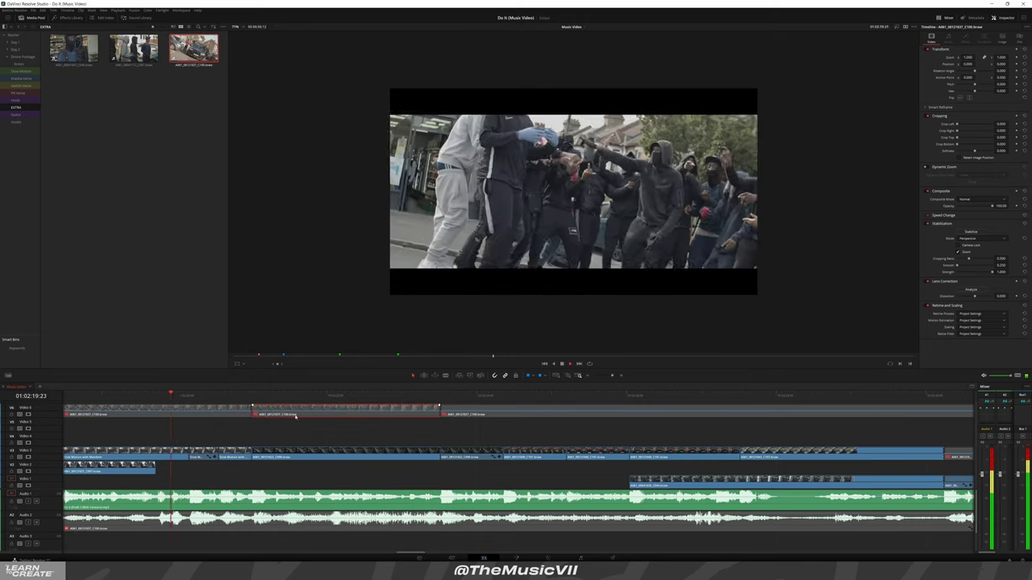
Cut the top-track overlay clip twice more on the beat and review the result
{"action": "scroll", "coordinate": [347, 423], "scroll_direction": "right", "scroll_amount": 2}
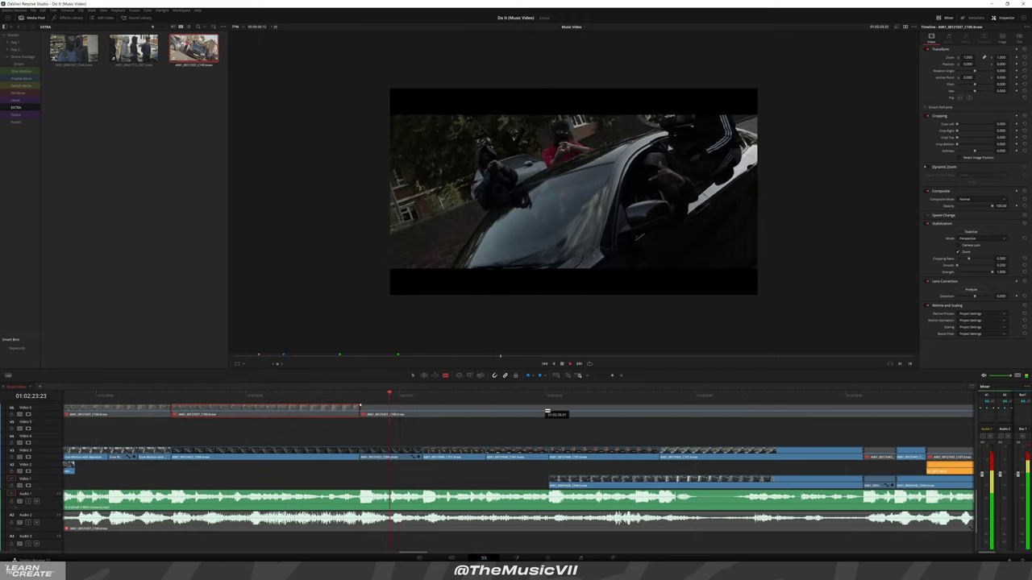
{"action": "left_click", "coordinate": [453, 414]}
{"action": "left_click", "coordinate": [342, 395]}
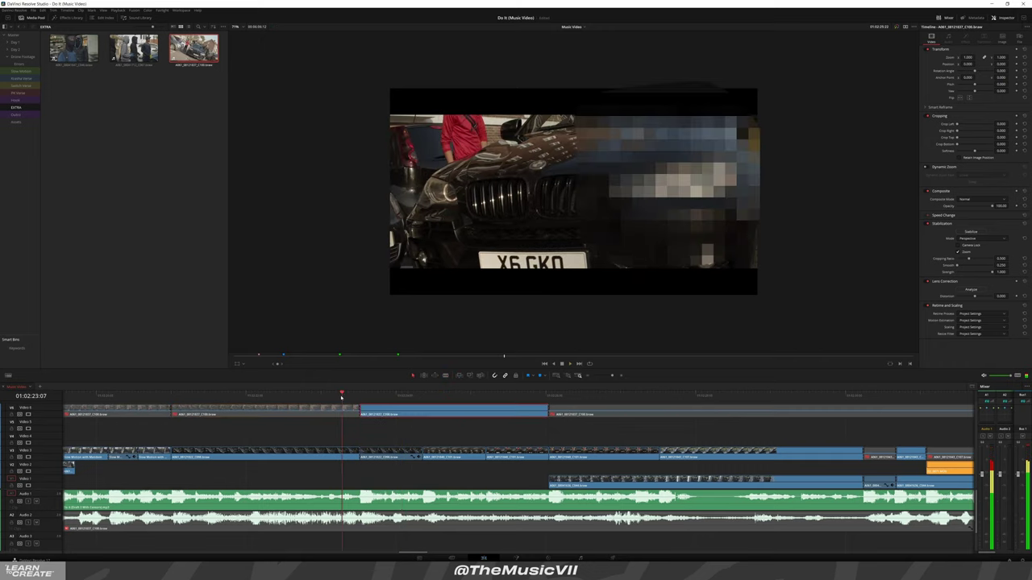
{"action": "key", "text": "b"}
{"action": "left_click", "coordinate": [423, 412]}
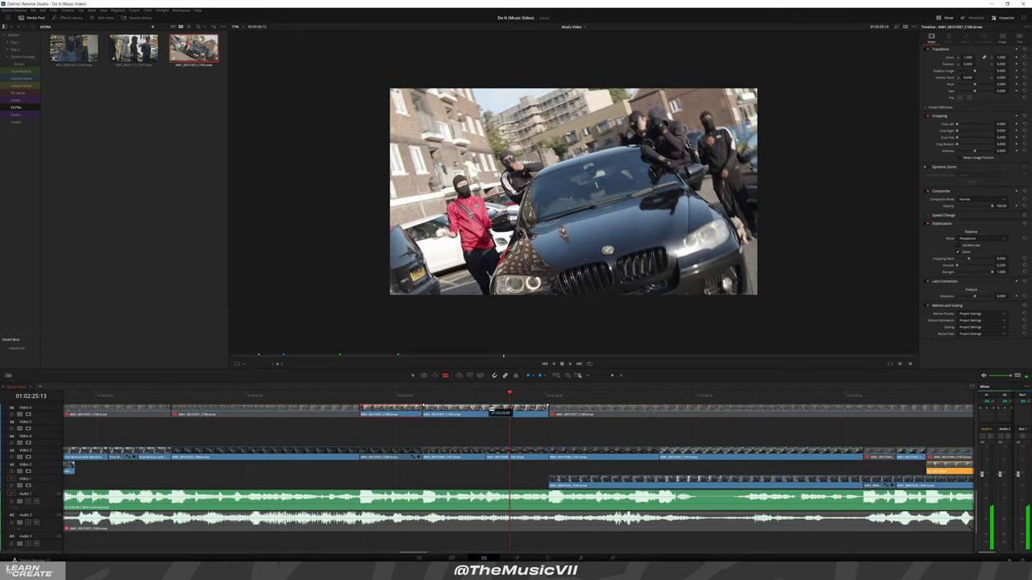
{"action": "left_click", "coordinate": [490, 412]}
{"action": "key", "text": "space"}
{"action": "key", "text": "a"}
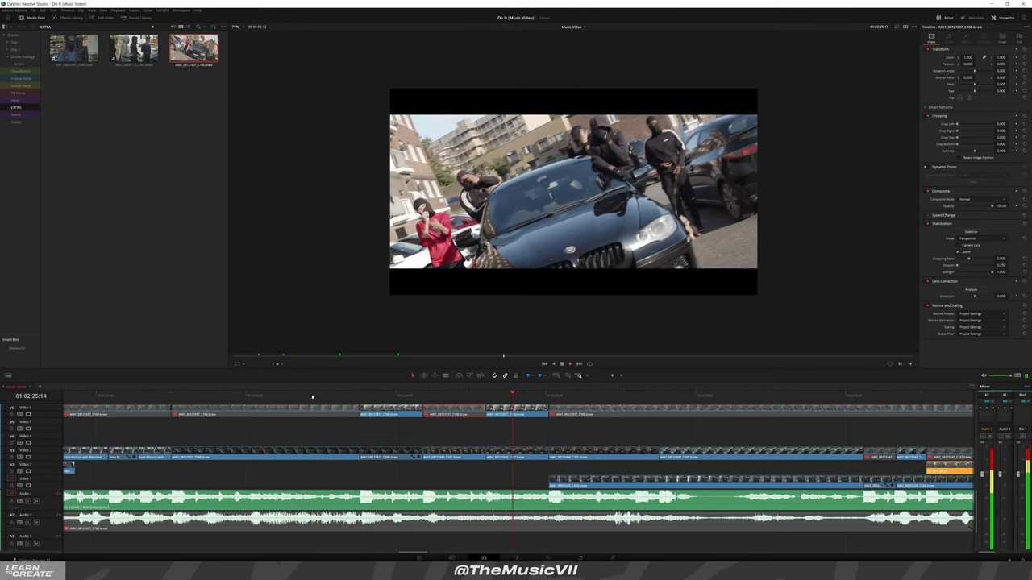
{"action": "left_click", "coordinate": [312, 396]}
{"action": "key", "text": "space"}
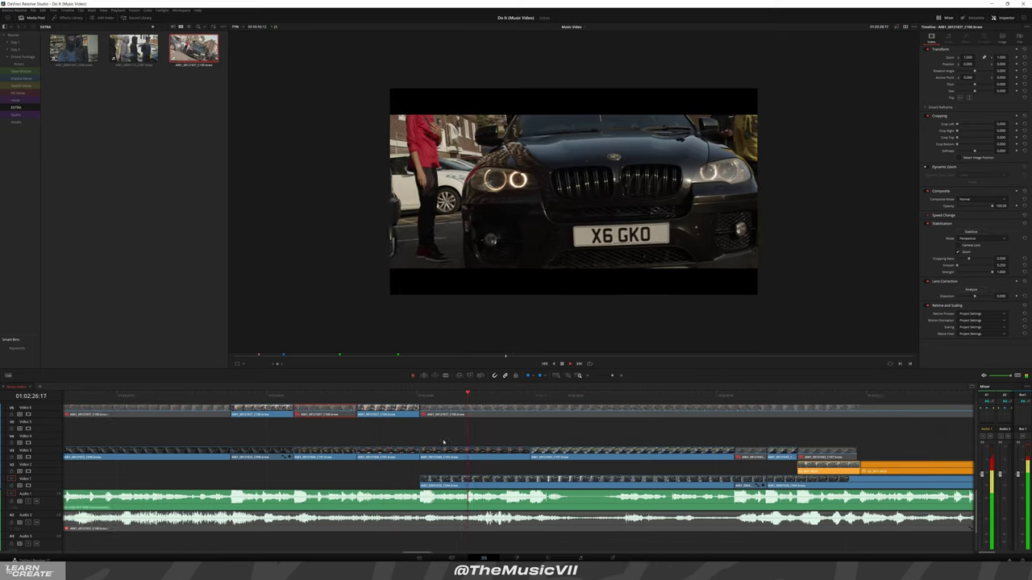
Add one more beat cut to the top overlay clip and replay it to check
{"action": "scroll", "coordinate": [427, 443], "scroll_direction": "right", "scroll_amount": 6}
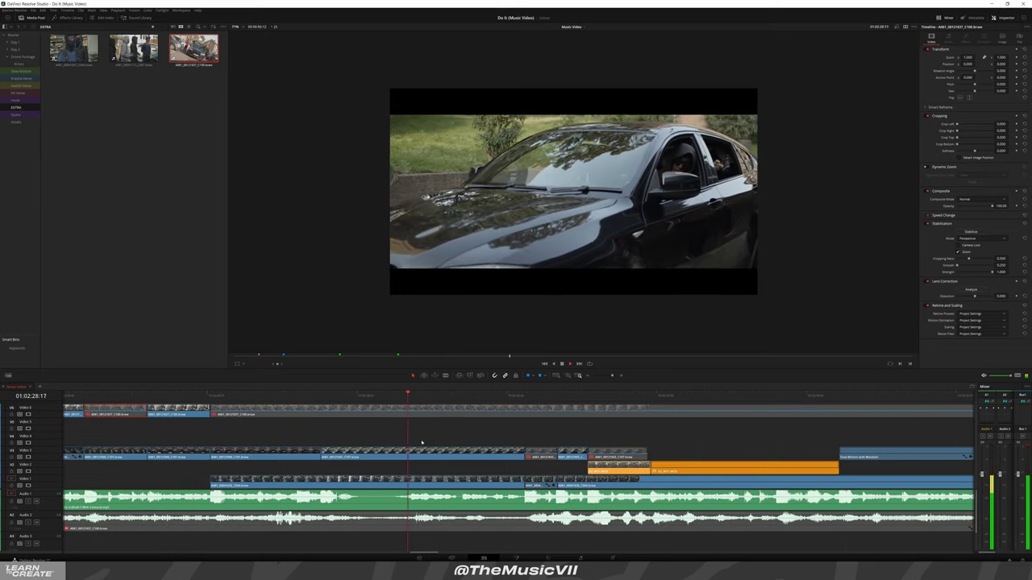
{"action": "scroll", "coordinate": [414, 445], "scroll_direction": "down", "scroll_amount": 2}
{"action": "scroll", "coordinate": [470, 434], "scroll_direction": "right", "scroll_amount": 2}
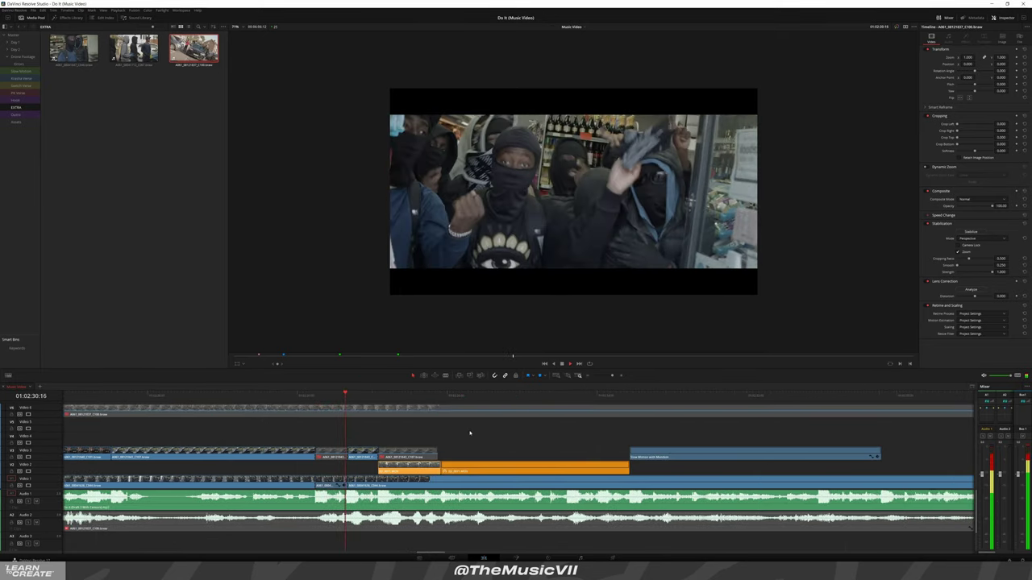
{"action": "left_click", "coordinate": [297, 396]}
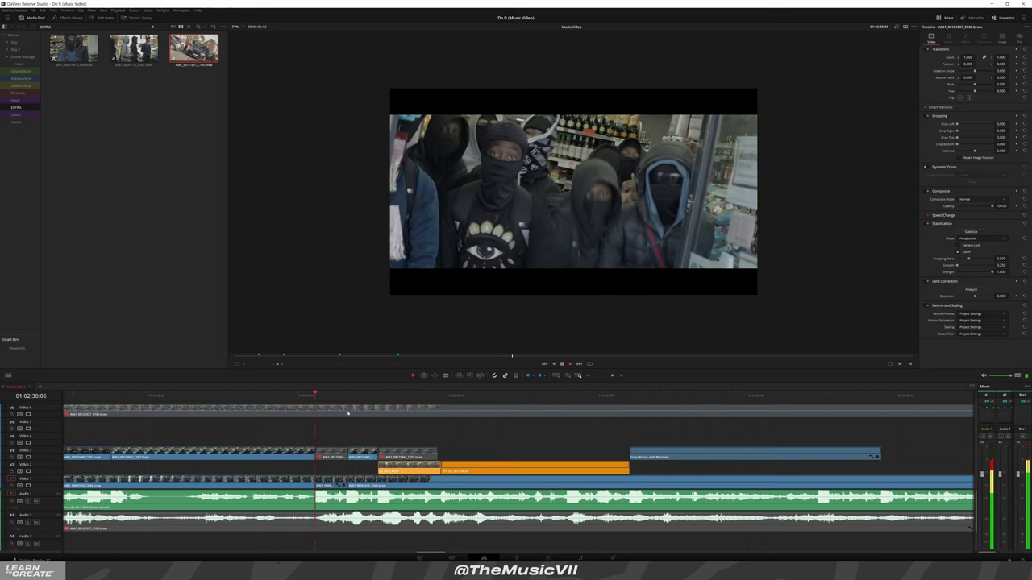
{"action": "left_click", "coordinate": [300, 395]}
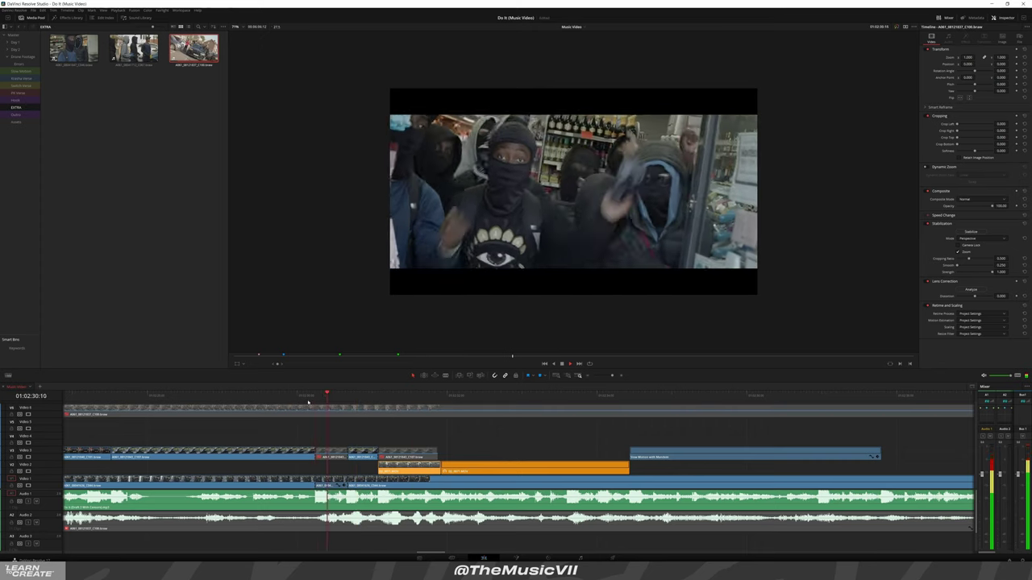
{"action": "key", "text": "b"}
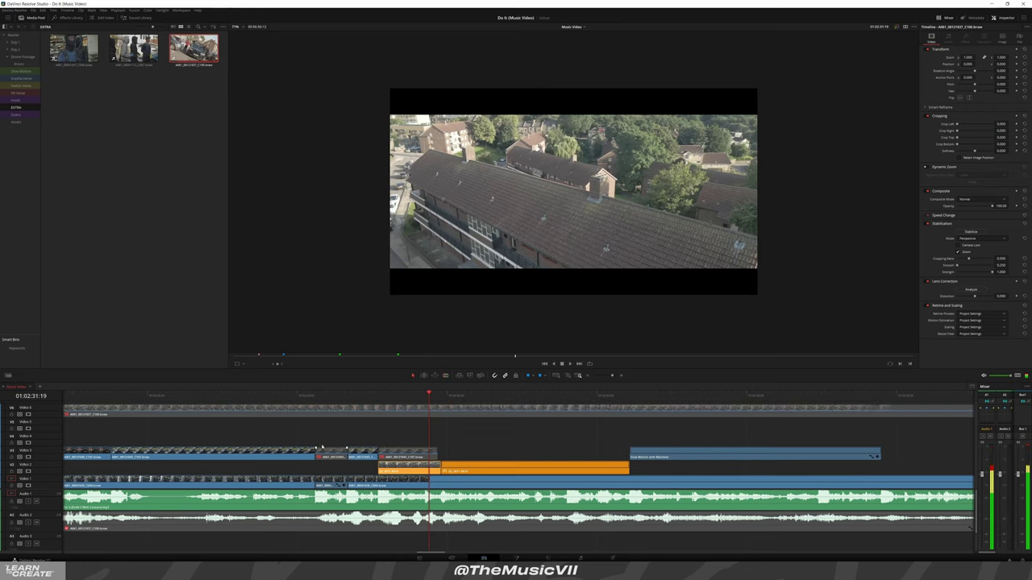
{"action": "left_click", "coordinate": [315, 411]}
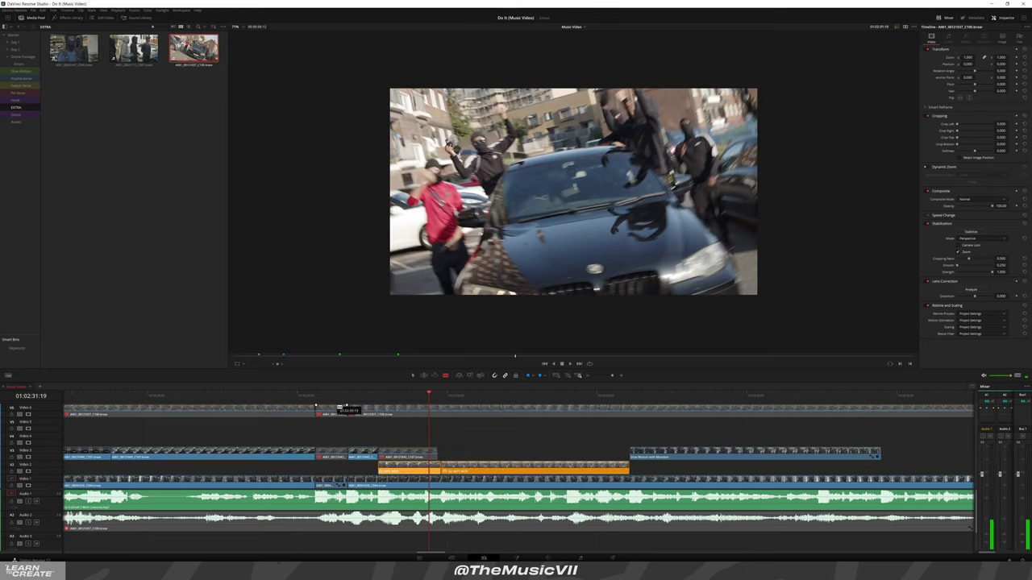
{"action": "key", "text": "a"}
{"action": "left_click", "coordinate": [299, 396]}
{"action": "key", "text": "space"}
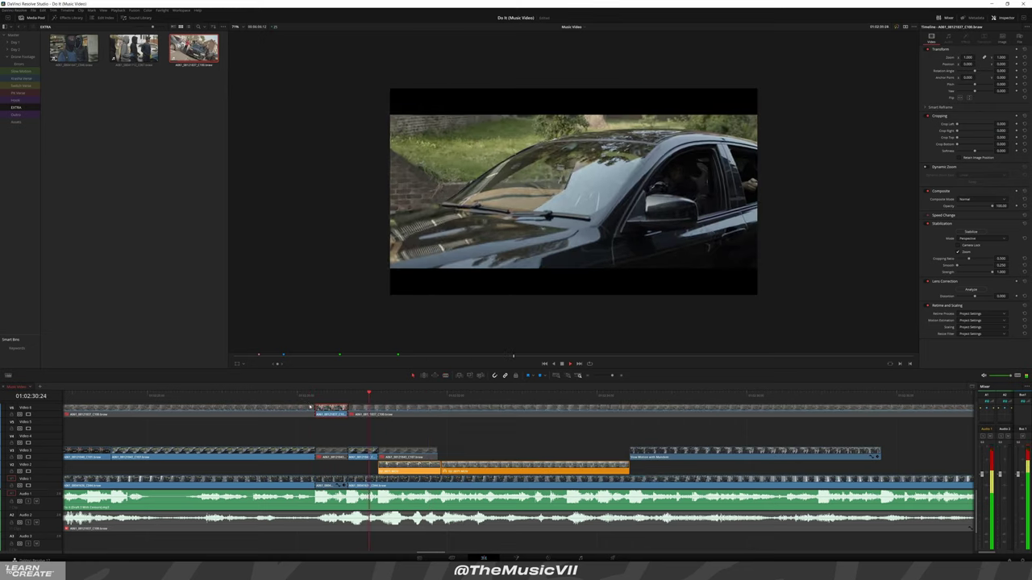
{"action": "left_click", "coordinate": [347, 396]}
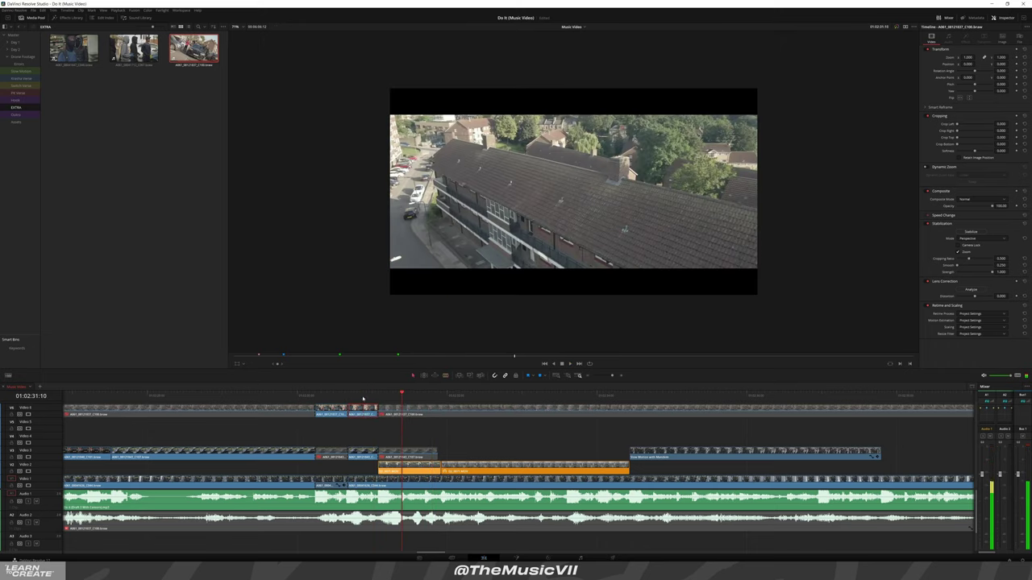
Mirror the car shot with Flip Horizontal and play back the edited section
{"action": "left_click", "coordinate": [363, 395]}
{"action": "left_click", "coordinate": [959, 98]}
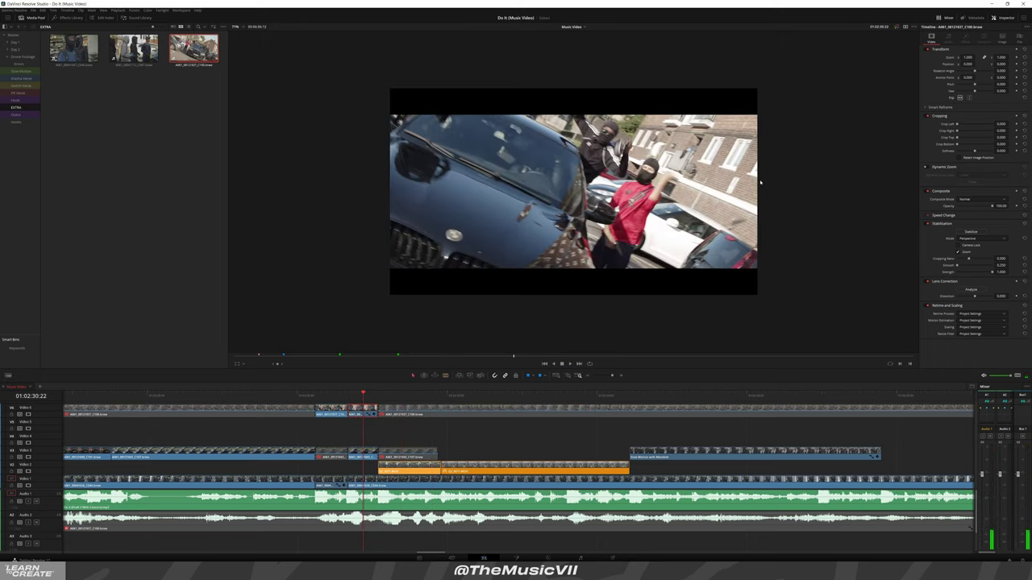
{"action": "left_click", "coordinate": [272, 396]}
{"action": "key", "text": "space"}
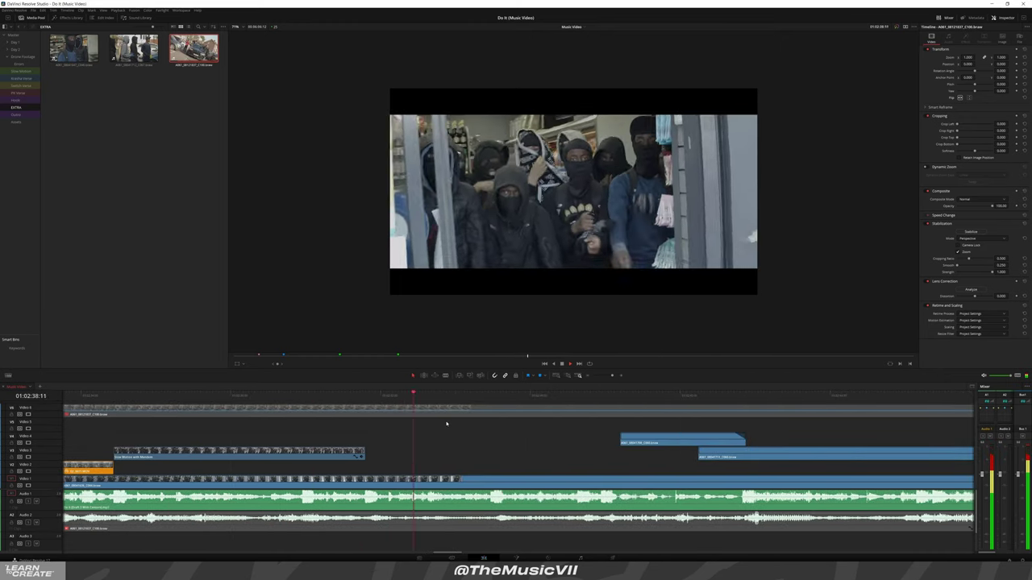
Shorten the top overlay clip's end and move the orange drone clip later
{"action": "left_click_drag", "start_coordinate": [365, 414], "coordinate": [365, 414]}
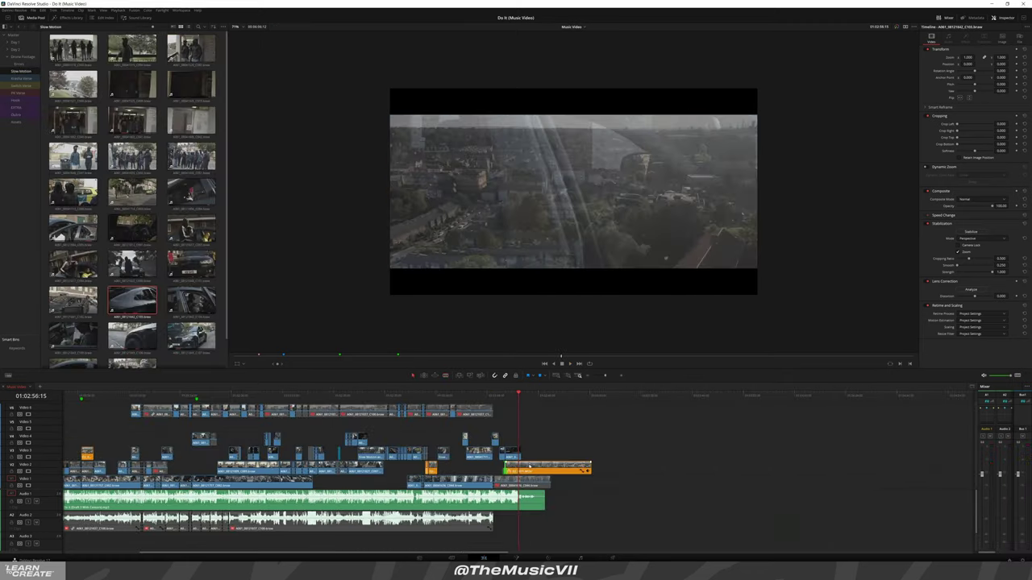
{"action": "left_click_drag", "start_coordinate": [564, 470], "coordinate": [581, 470]}
{"action": "key", "text": "ctrl+equal"}
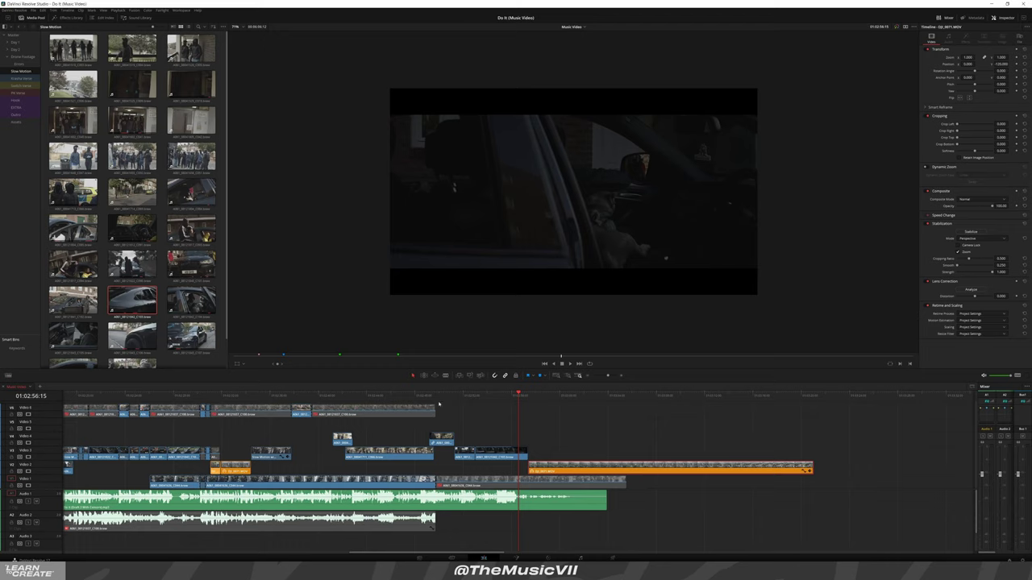
{"action": "left_click", "coordinate": [302, 394]}
{"action": "key", "text": "space"}
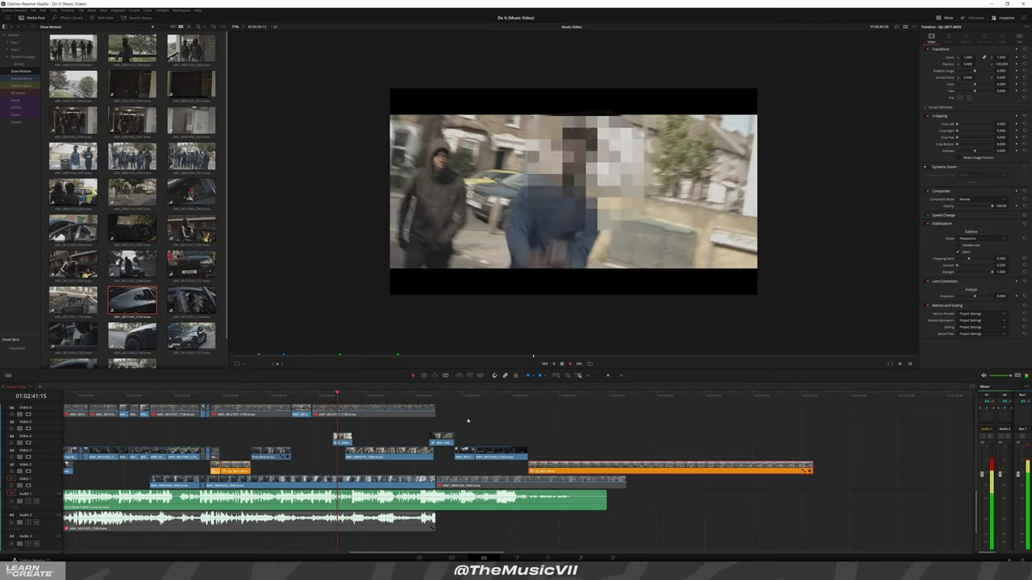
{"action": "scroll", "coordinate": [365, 408], "scroll_direction": "right", "scroll_amount": 3}
{"action": "left_click", "coordinate": [383, 395]}
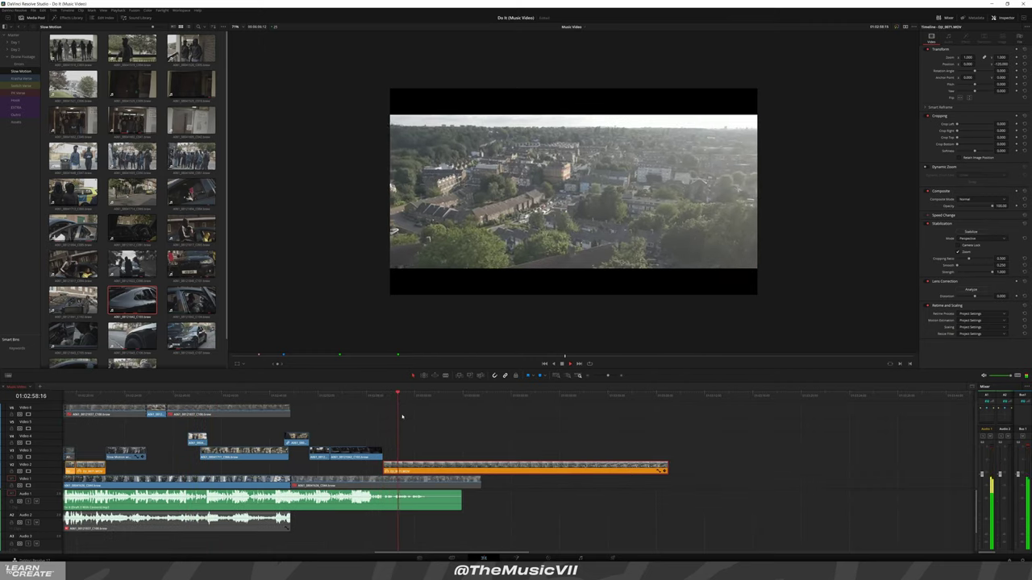
{"action": "scroll", "coordinate": [461, 438], "scroll_direction": "up", "scroll_amount": 3}
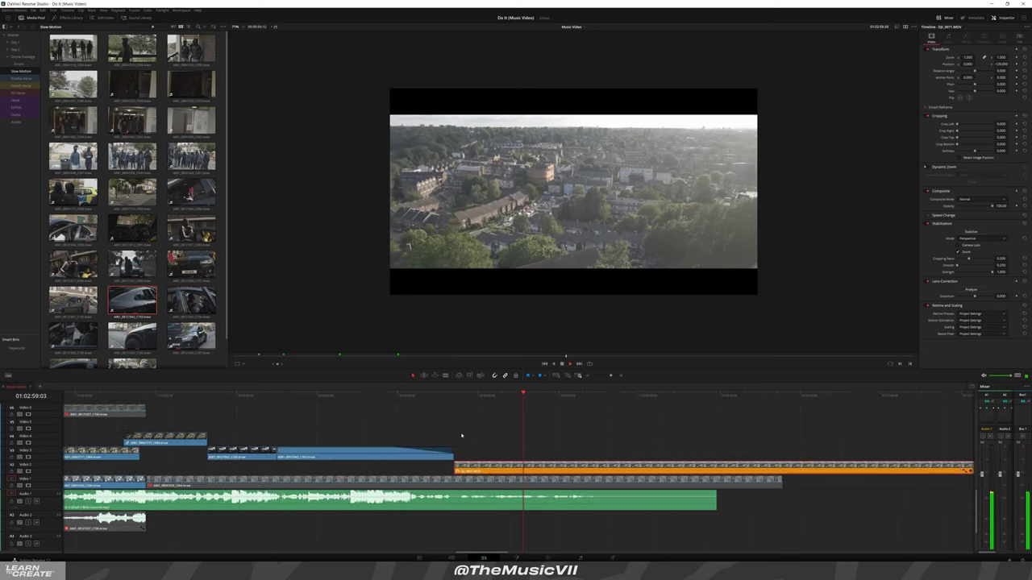
Split the orange drone clip, shift its left part earlier, and delete its tail
{"action": "left_click", "coordinate": [541, 468]}
{"action": "left_click_drag", "start_coordinate": [513, 466], "coordinate": [454, 466]}
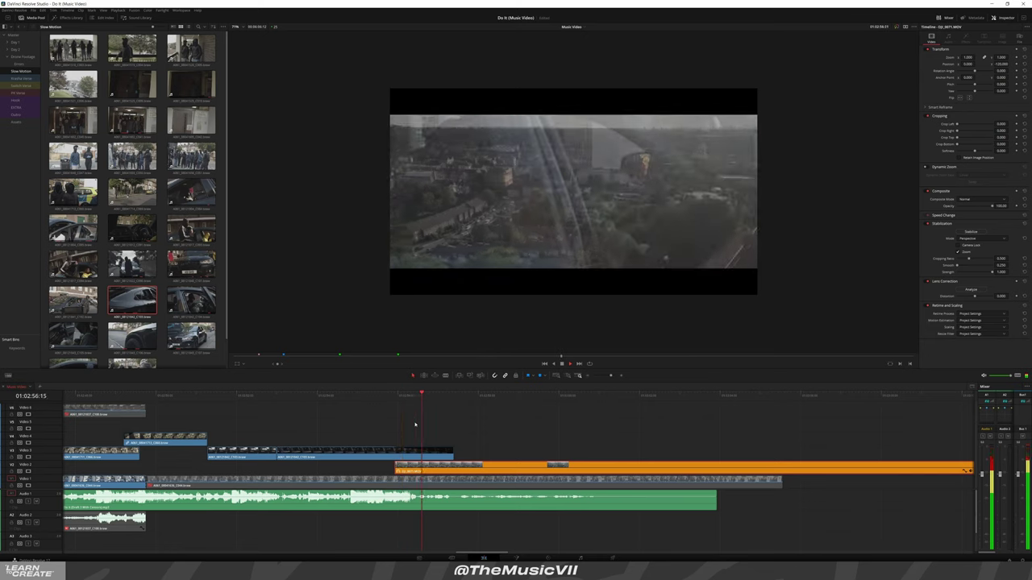
{"action": "key", "text": "b"}
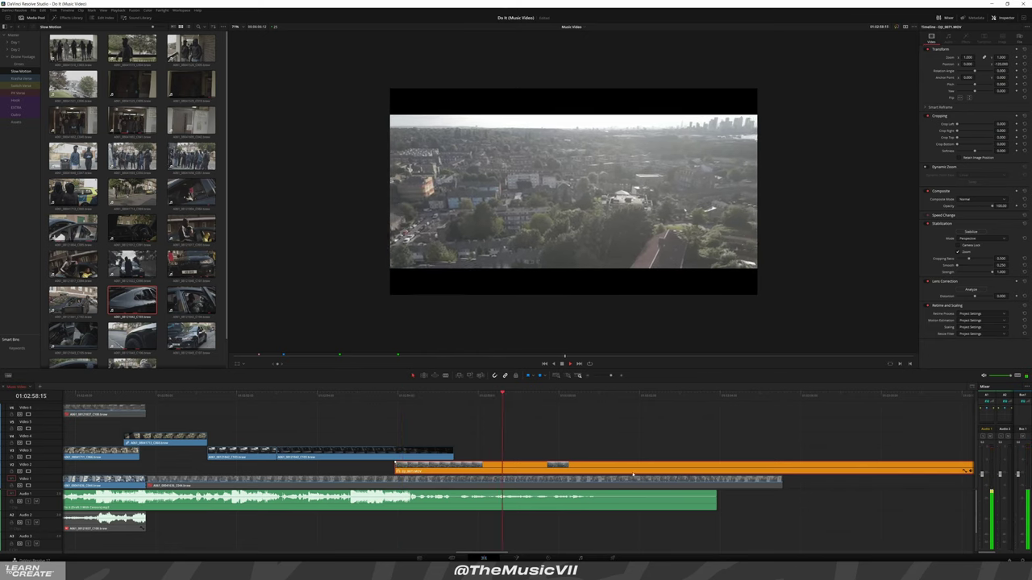
{"action": "left_click", "coordinate": [716, 469]}
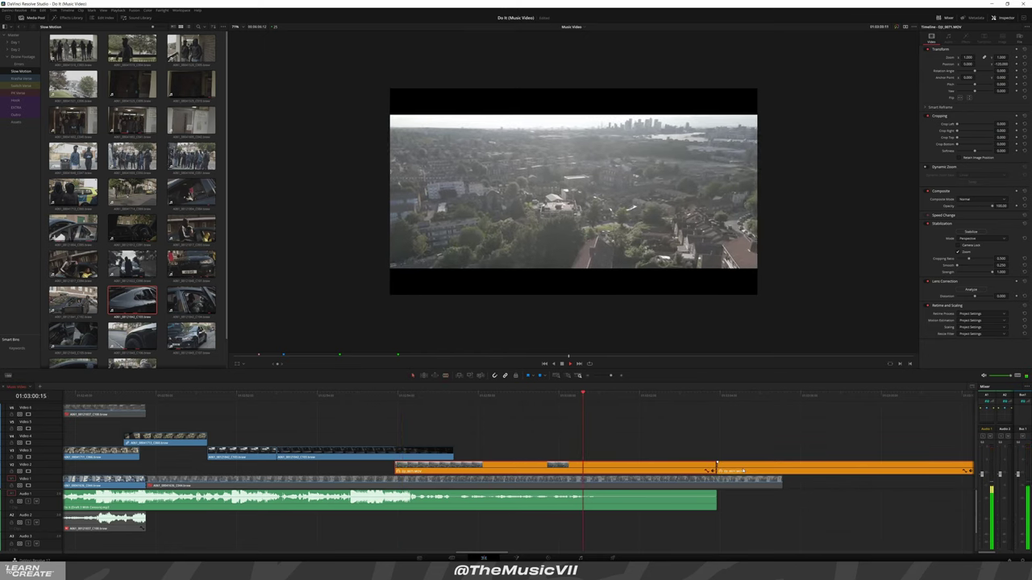
{"action": "key", "text": "a"}
{"action": "left_click", "coordinate": [720, 469]}
{"action": "key", "text": "Delete"}
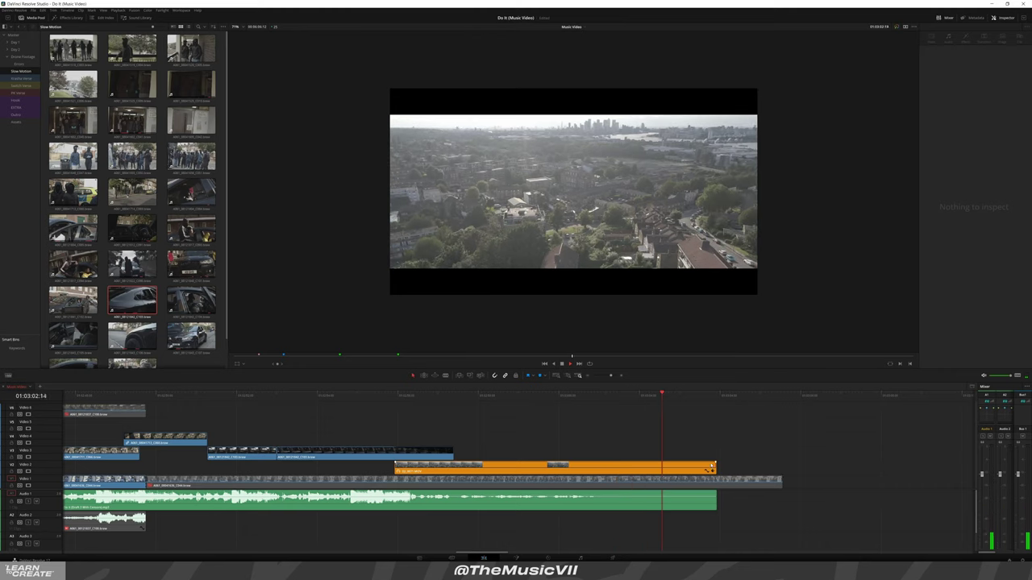
{"action": "left_click", "coordinate": [641, 468]}
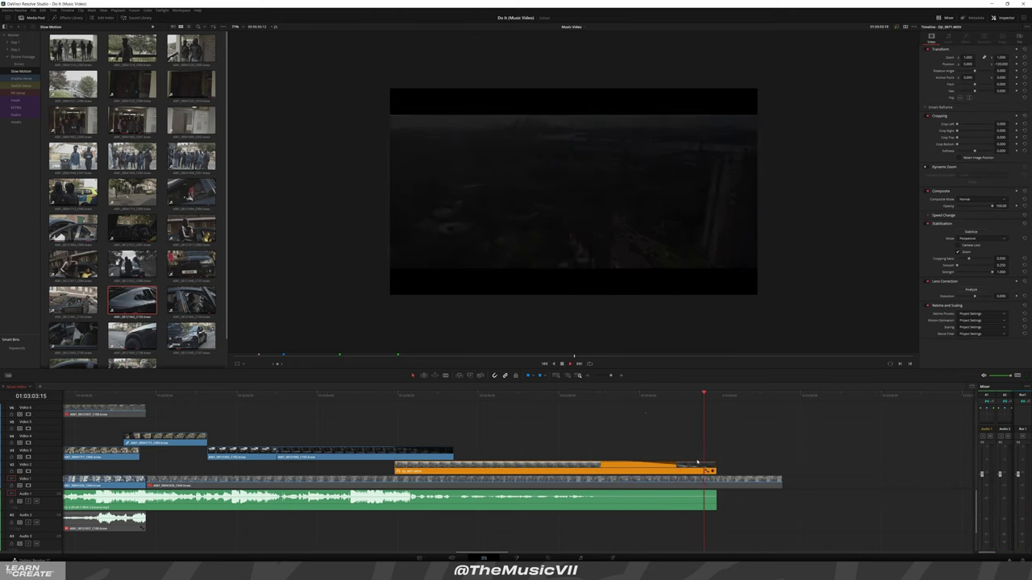
Trim the end of the last Video 1 clip and go back to the timeline start
{"action": "left_click_drag", "start_coordinate": [781, 481], "coordinate": [723, 485]}
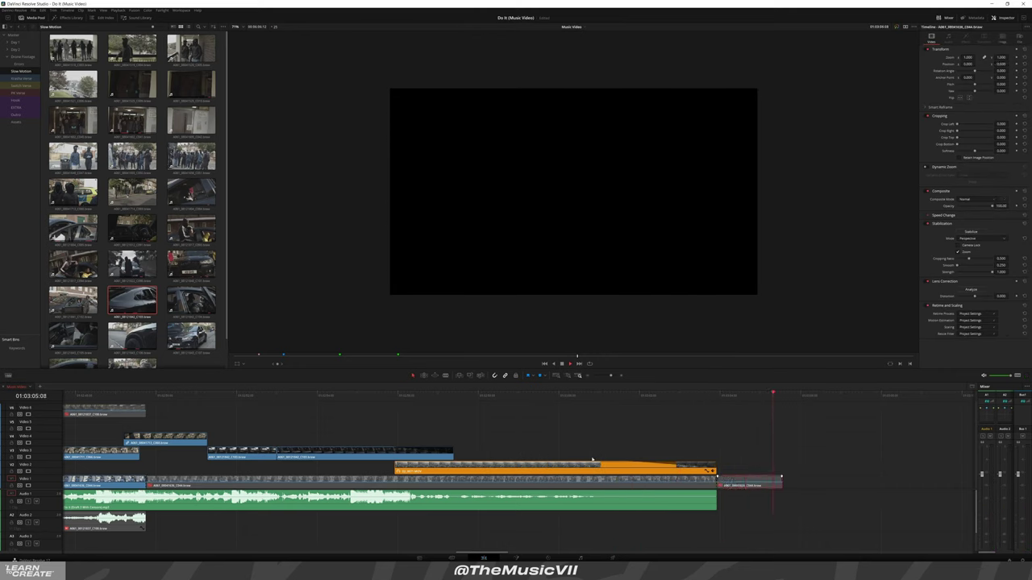
{"action": "key", "text": "shift+z"}
{"action": "key", "text": "ctrl+minus"}
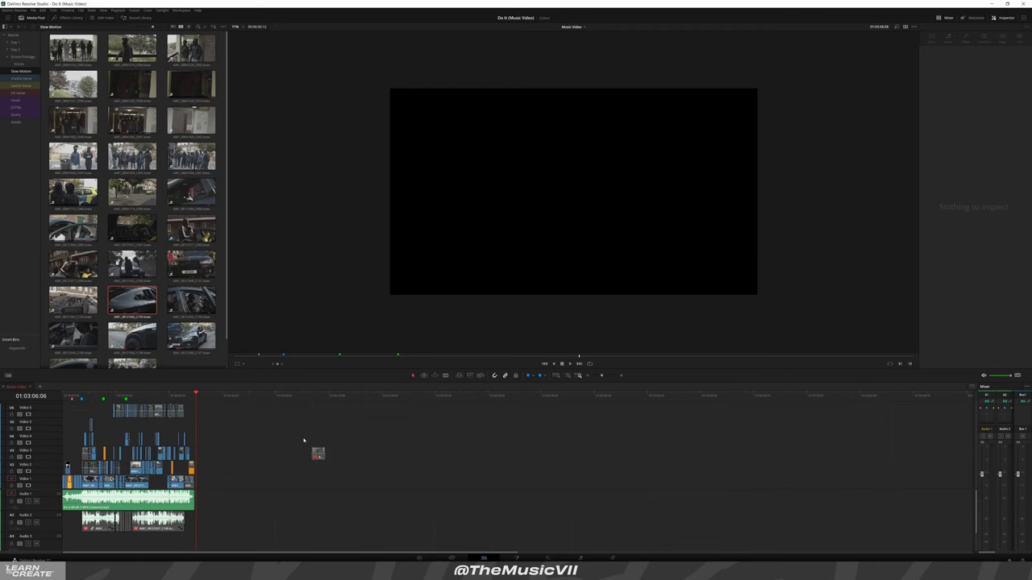
{"action": "left_click", "coordinate": [318, 395]}
{"action": "left_click", "coordinate": [319, 453]}
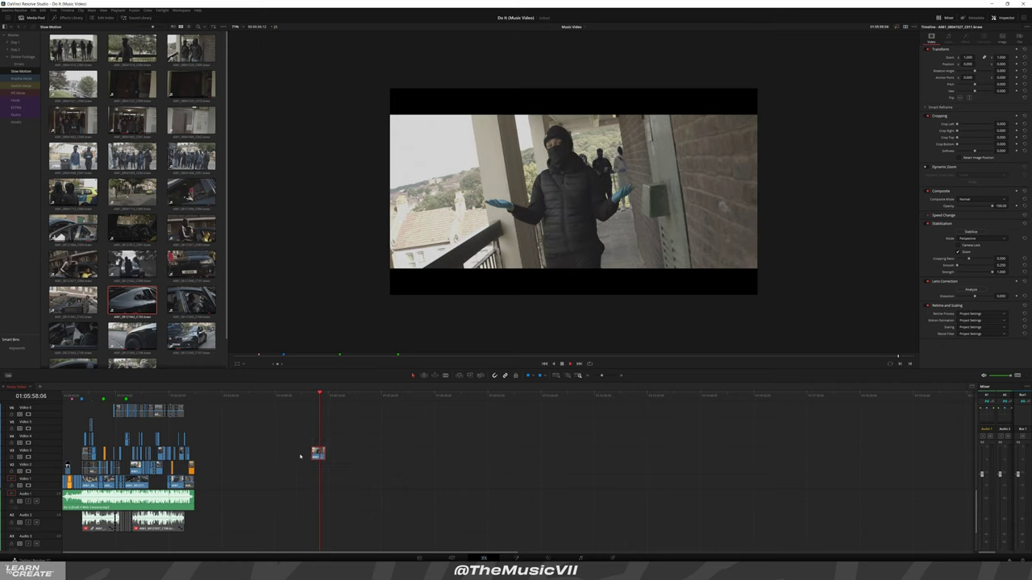
{"action": "key", "text": "Home"}
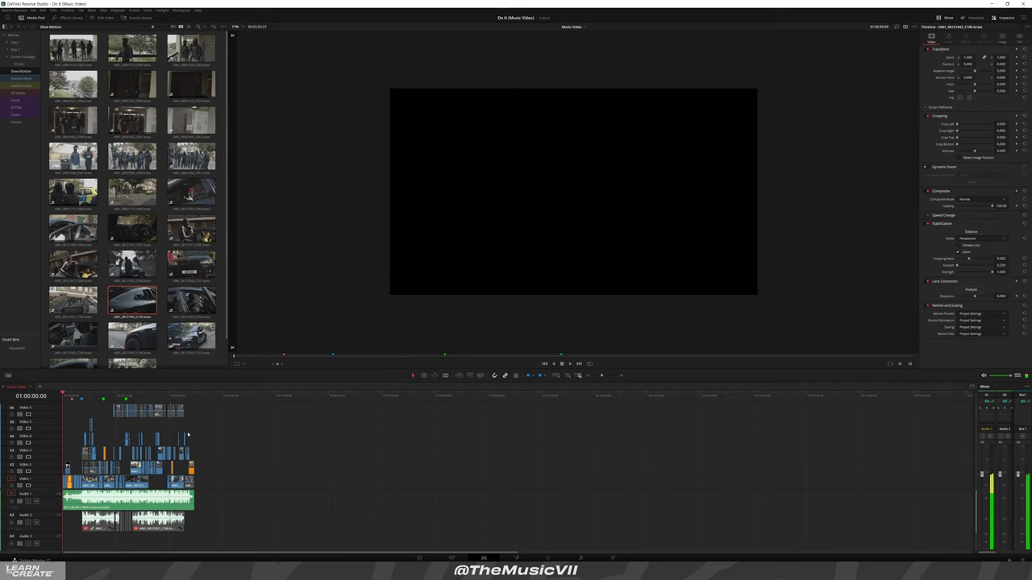
{"action": "key", "text": "ctrl+equal"}
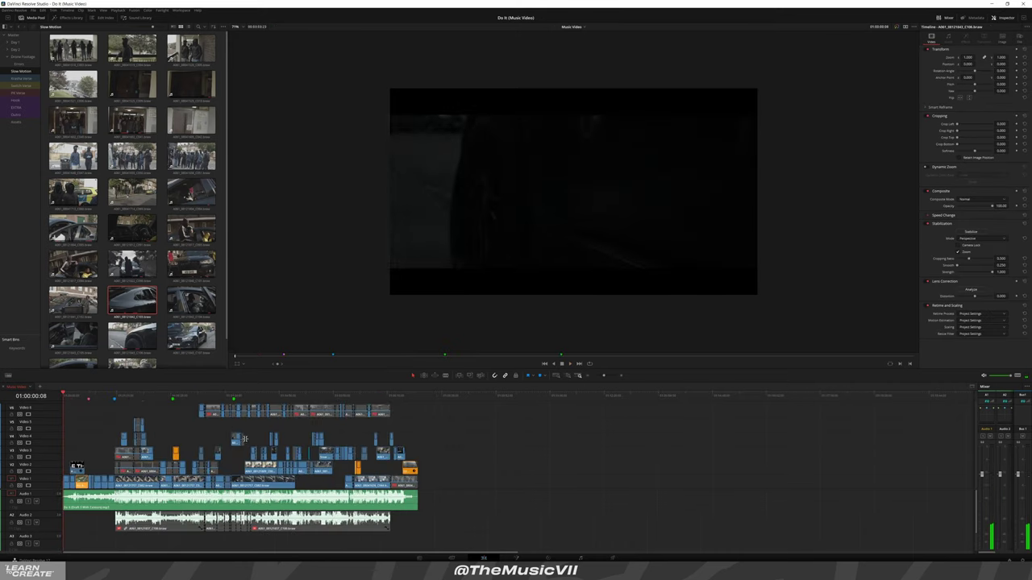
{"action": "key", "text": "ctrl+equal"}
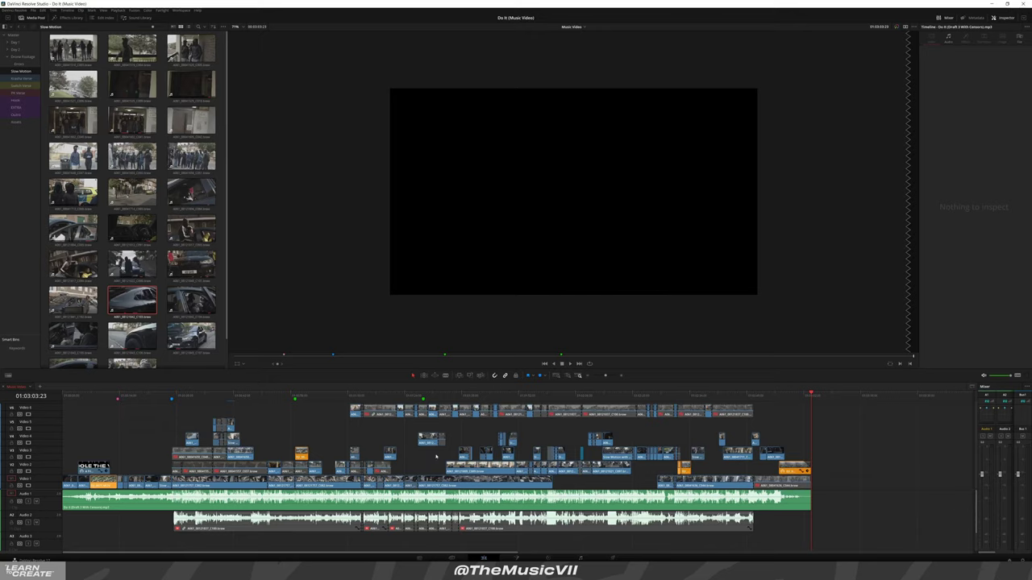
Save the project with the playhead at the start of the timeline
{"action": "scroll", "coordinate": [436, 457], "scroll_direction": "down", "scroll_amount": 2}
{"action": "scroll", "coordinate": [436, 457], "scroll_direction": "down", "scroll_amount": 2}
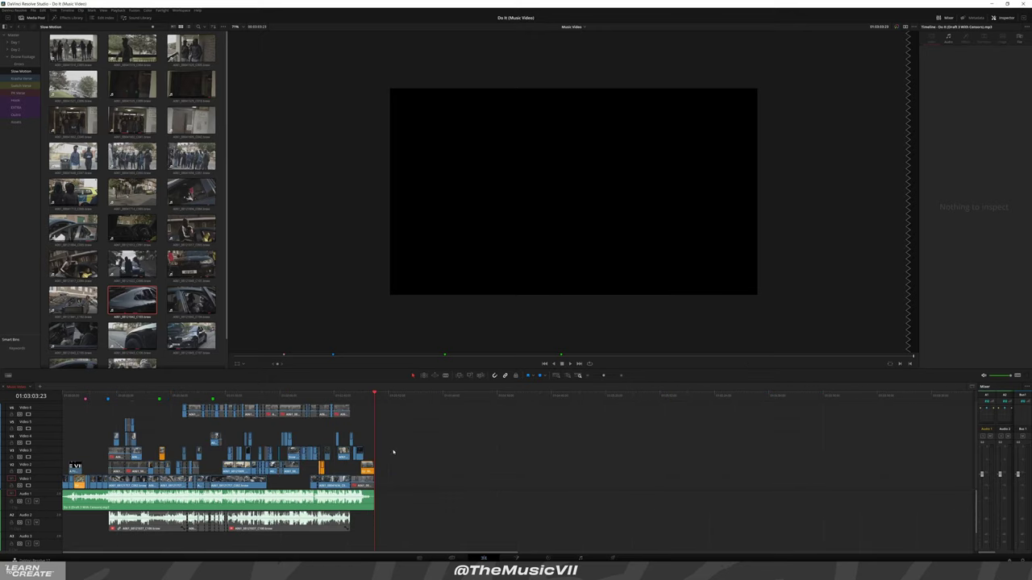
{"action": "key", "text": "Home"}
{"action": "key", "text": "ctrl+s"}
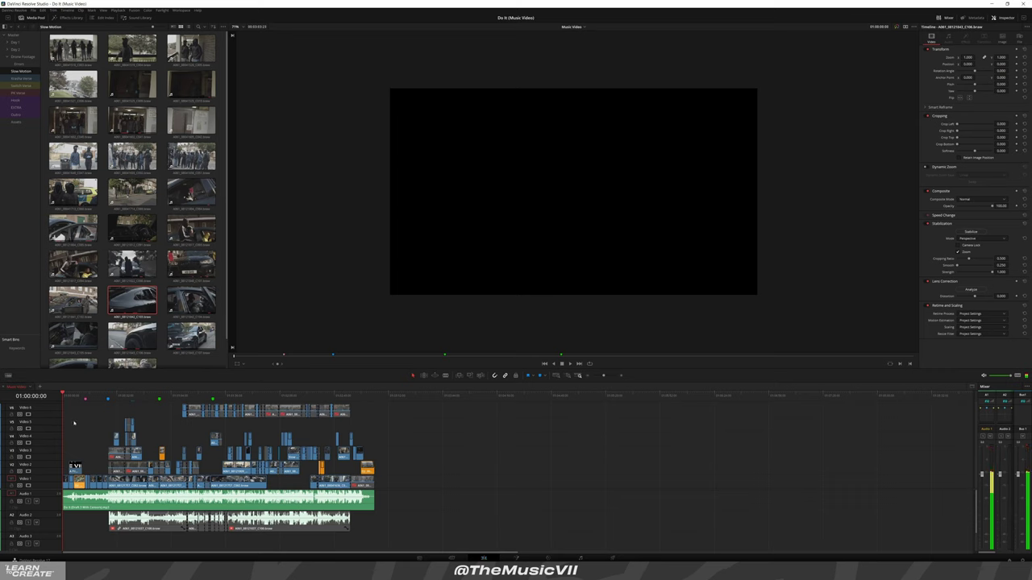
{"action": "scroll", "coordinate": [81, 437], "scroll_direction": "up", "scroll_amount": 1}
{"action": "key", "text": "ctrl+s"}
{"action": "scroll", "coordinate": [81, 436], "scroll_direction": "up", "scroll_amount": 1}
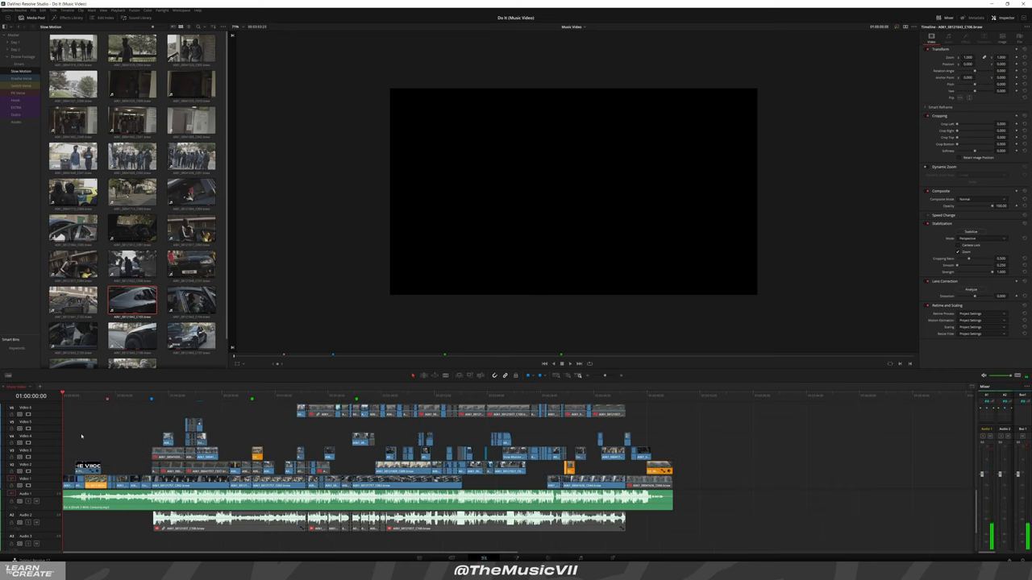
{"action": "key", "text": "ctrl+s"}
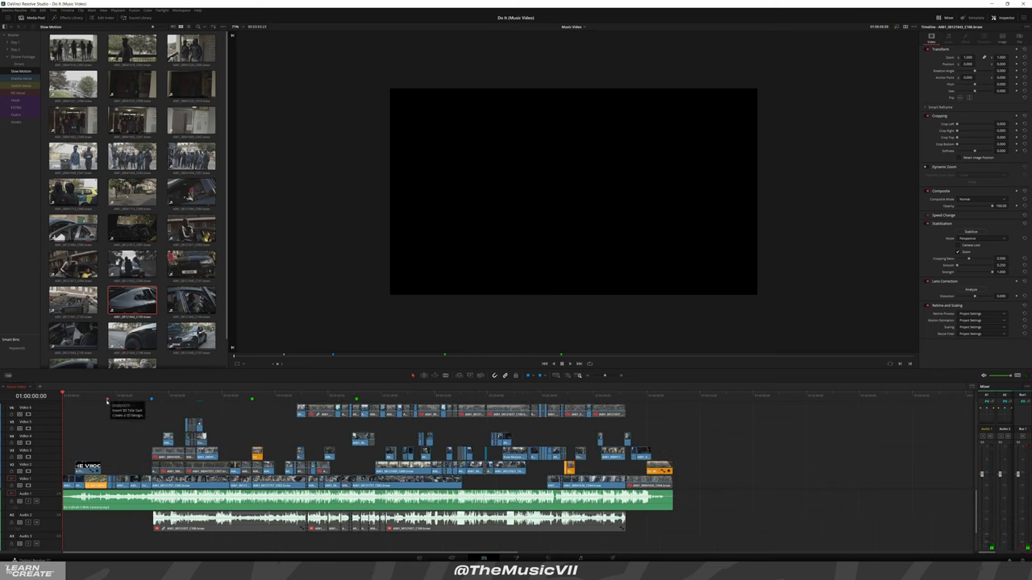
Apply letterbox Output Blanking and slightly shorten the COLE THE VII title clip on V2
{"action": "left_click", "coordinate": [61, 10]}
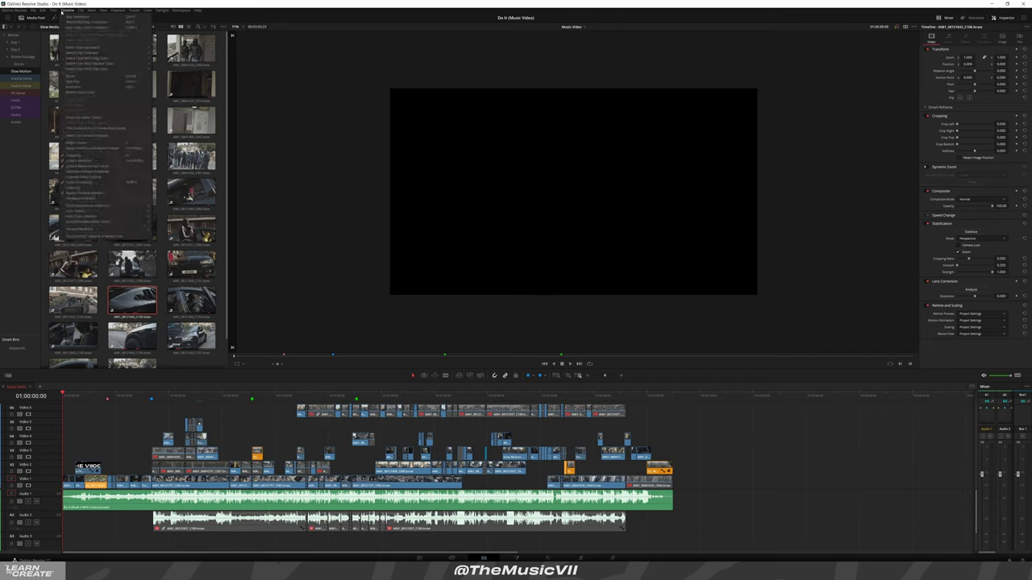
{"action": "mouse_move", "coordinate": [127, 231]}
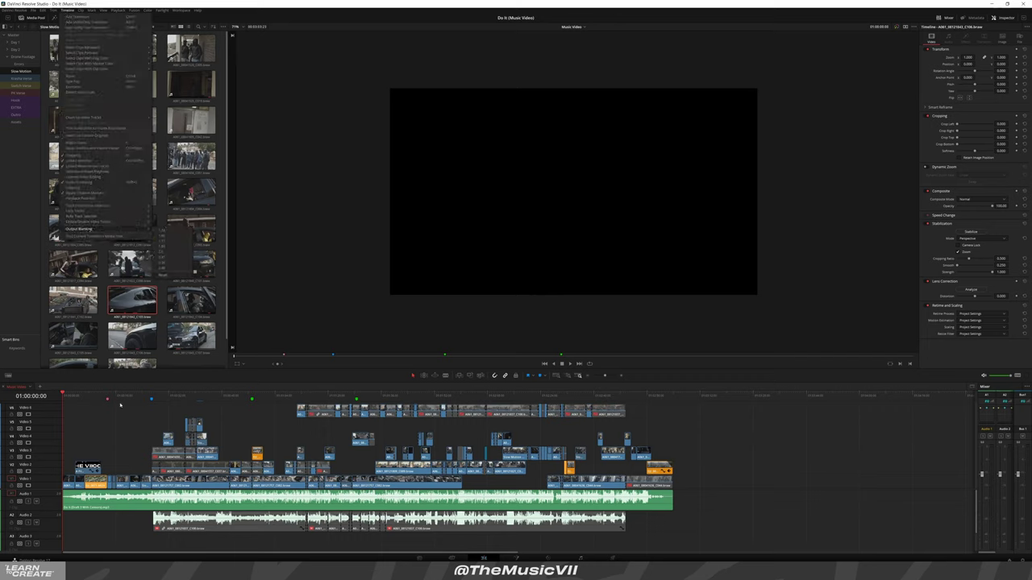
{"action": "left_click", "coordinate": [87, 398]}
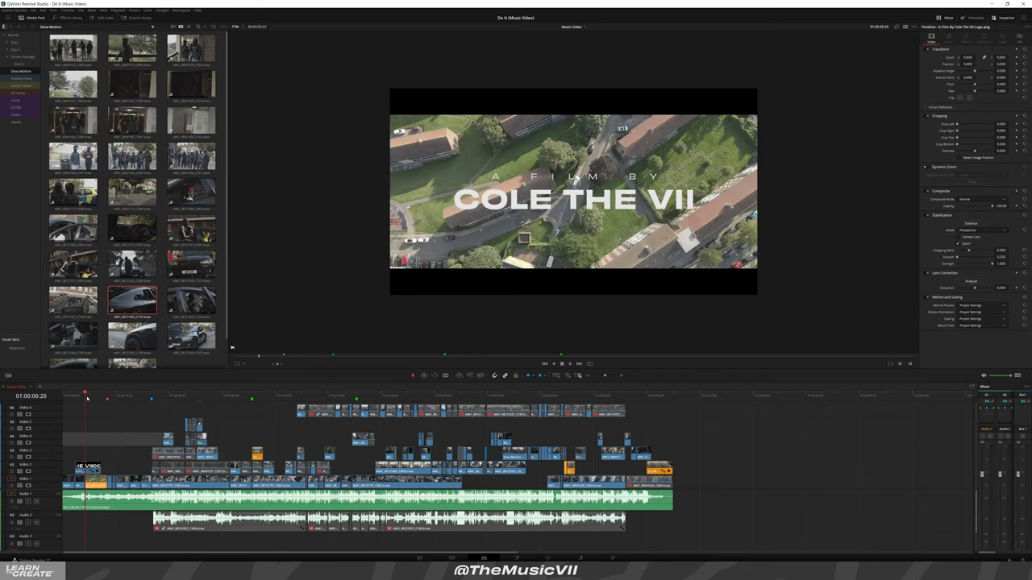
{"action": "scroll", "coordinate": [125, 432], "scroll_direction": "up", "scroll_amount": 5}
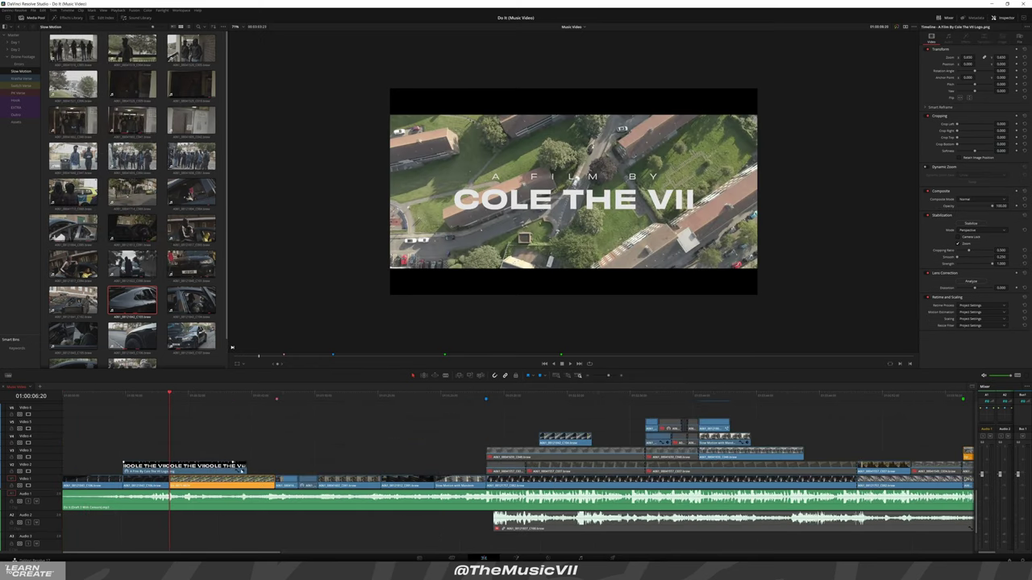
{"action": "left_click_drag", "start_coordinate": [248, 466], "coordinate": [236, 468]}
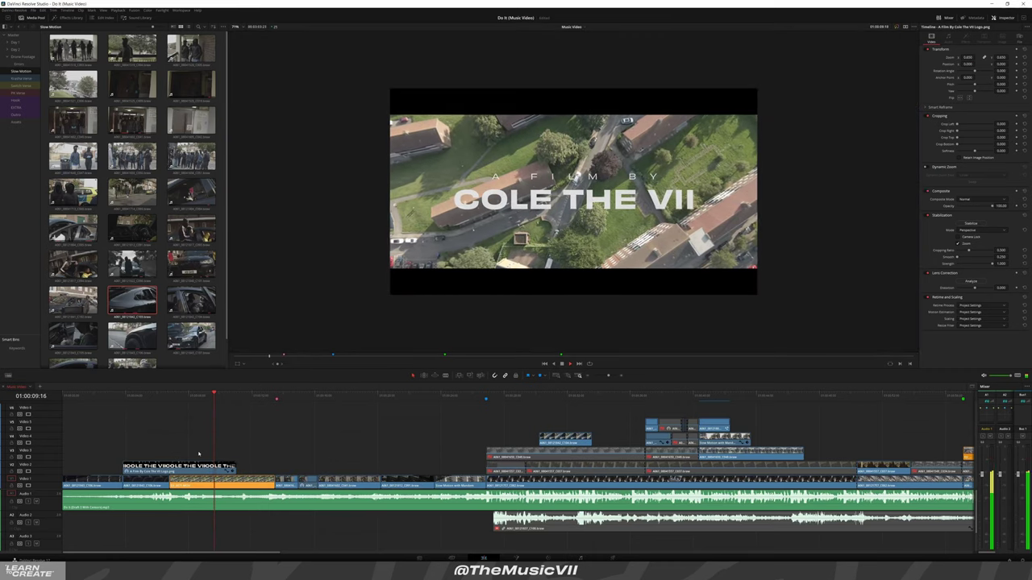
Stabilize the shaky car interior clip and play it back to check
{"action": "left_click", "coordinate": [298, 395]}
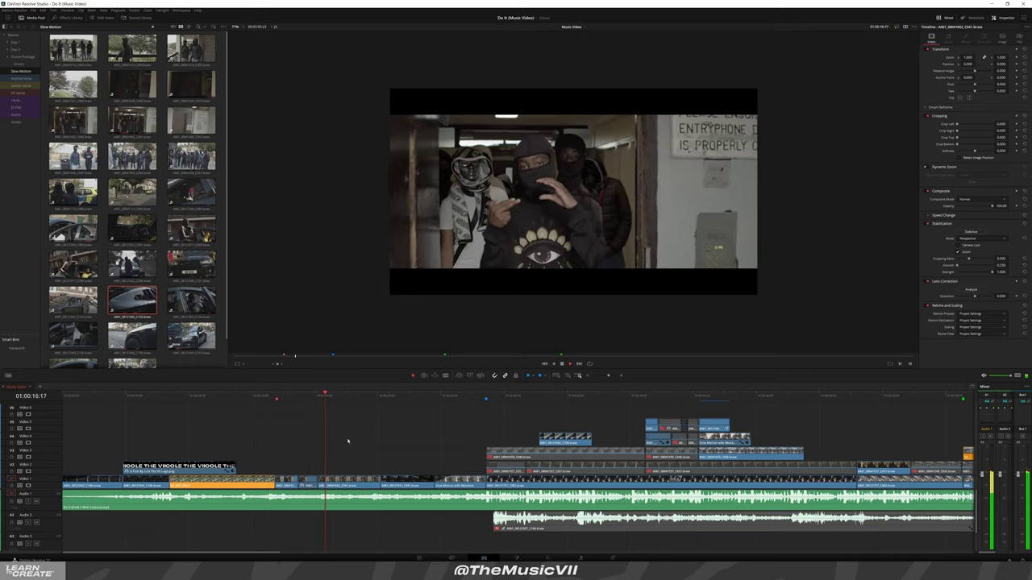
{"action": "left_click", "coordinate": [404, 395]}
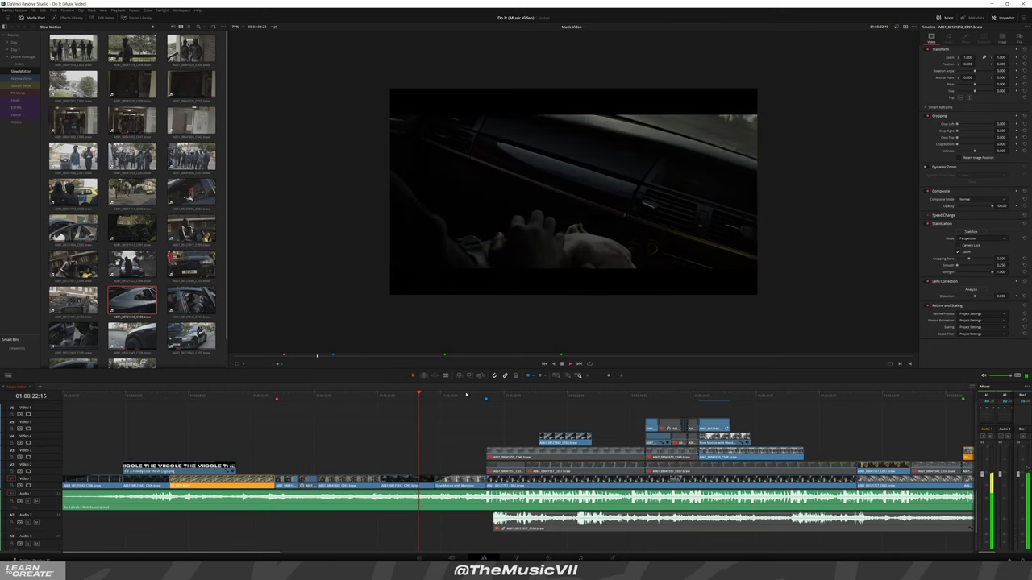
{"action": "left_click", "coordinate": [399, 485]}
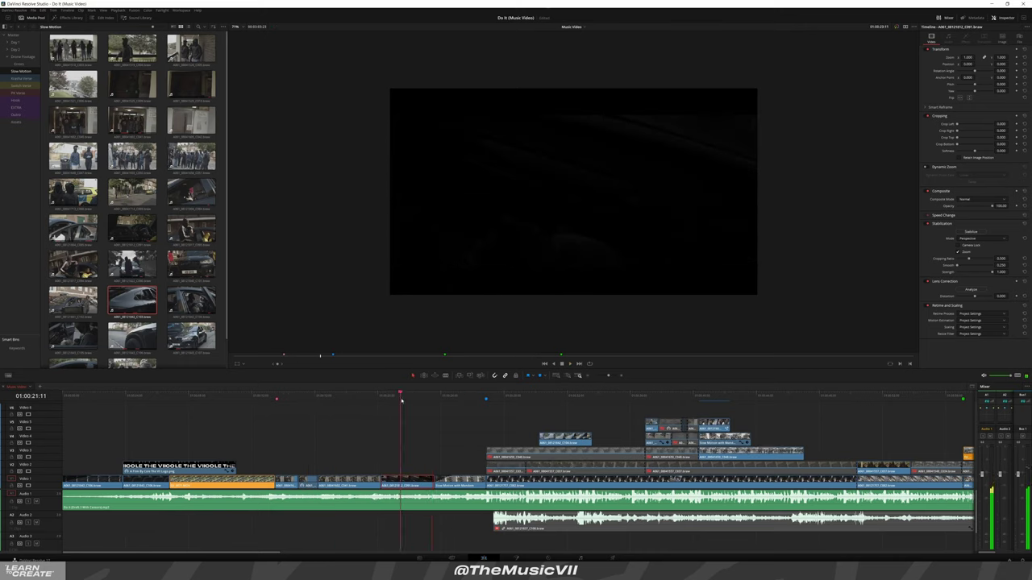
{"action": "left_click", "coordinate": [972, 232]}
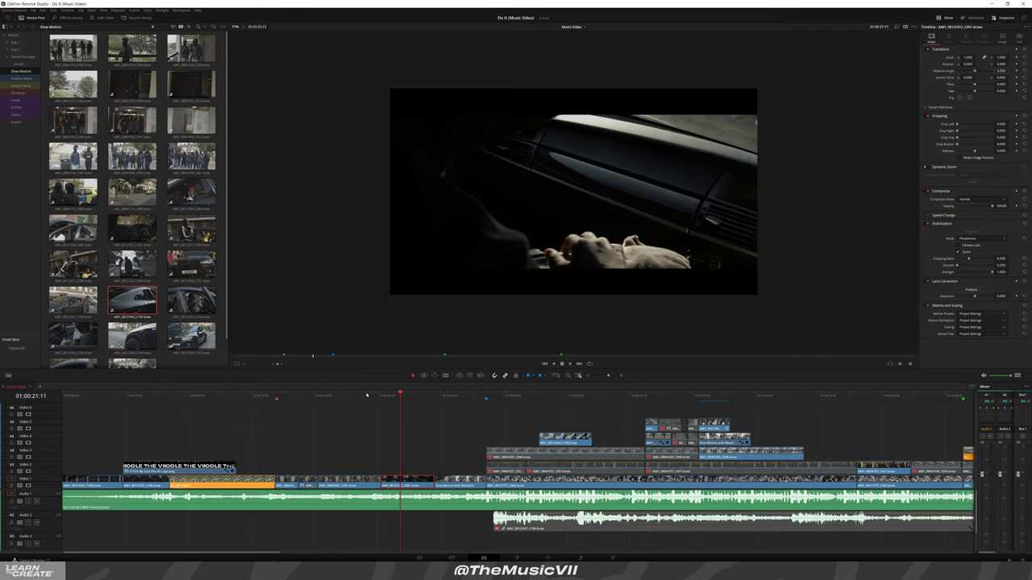
{"action": "left_click", "coordinate": [367, 395]}
{"action": "key", "text": "space"}
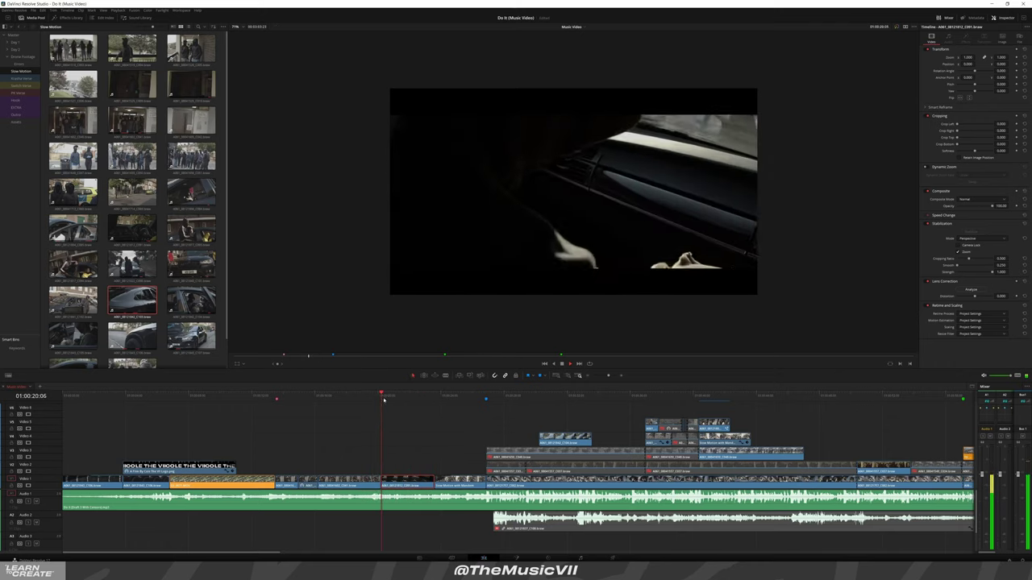
Scroll through the timeline to review the shots that follow
{"action": "scroll", "coordinate": [468, 431], "scroll_direction": "right", "scroll_amount": 3}
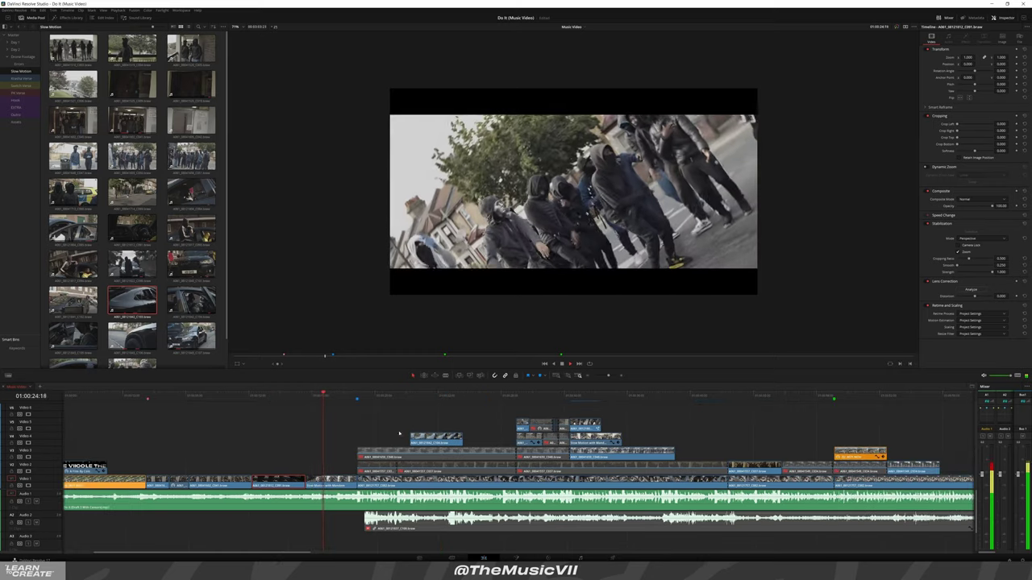
{"action": "left_click", "coordinate": [379, 396]}
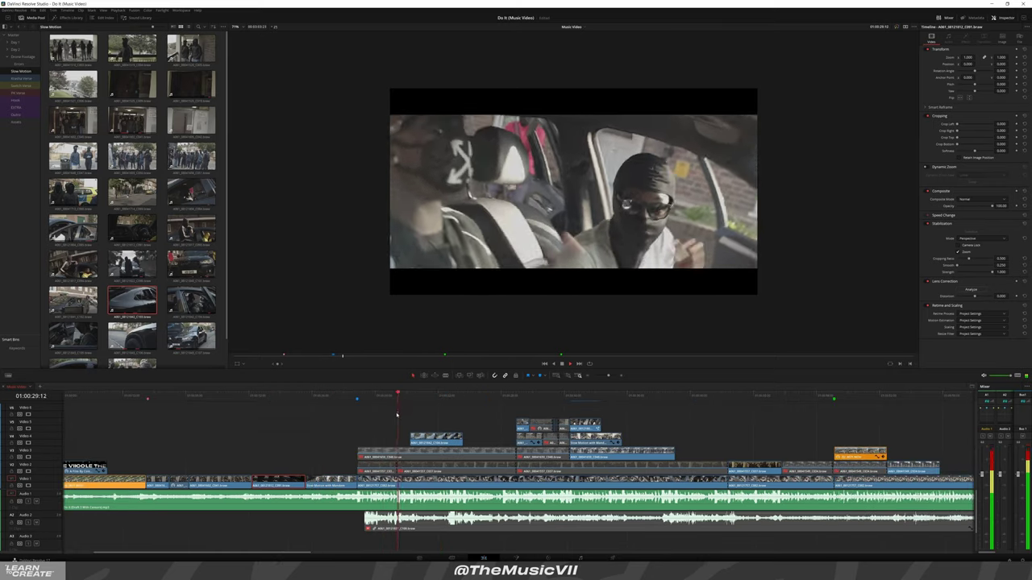
{"action": "scroll", "coordinate": [399, 411], "scroll_direction": "down", "scroll_amount": 2}
{"action": "scroll", "coordinate": [395, 418], "scroll_direction": "down", "scroll_amount": 3}
{"action": "scroll", "coordinate": [284, 415], "scroll_direction": "up", "scroll_amount": 2}
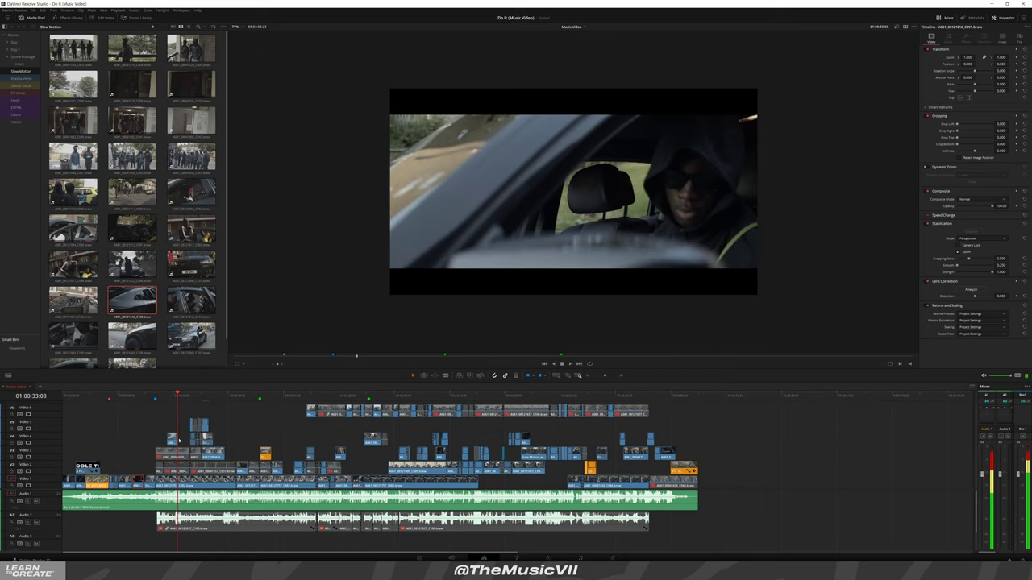
{"action": "scroll", "coordinate": [105, 428], "scroll_direction": "down", "scroll_amount": 2}
{"action": "scroll", "coordinate": [105, 428], "scroll_direction": "down", "scroll_amount": 2}
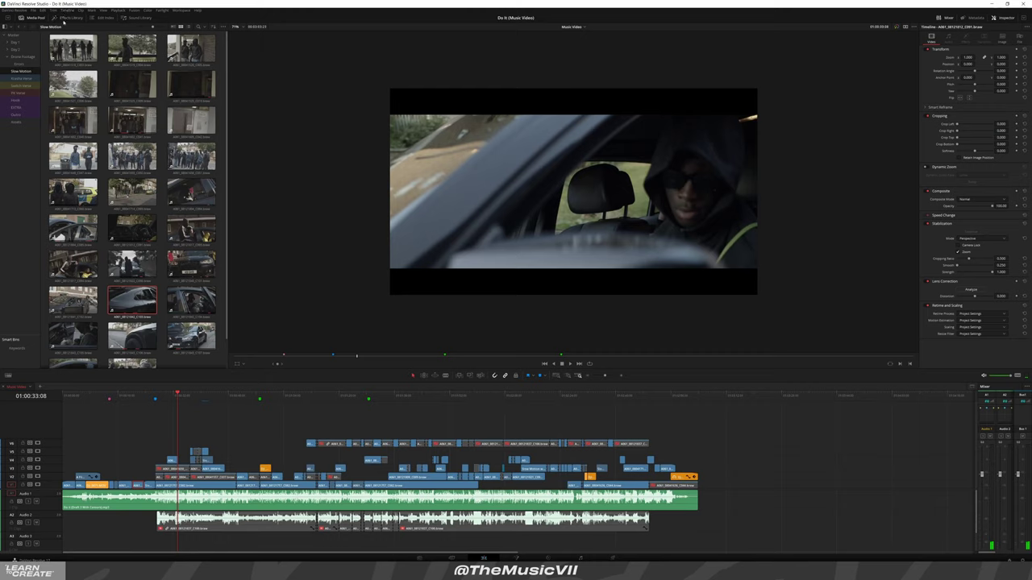
Drag an Adjustment Clip from the Effects Library onto a new top video track
{"action": "left_click", "coordinate": [66, 17]}
{"action": "left_click", "coordinate": [19, 65]}
{"action": "left_click", "coordinate": [14, 79]}
{"action": "left_click", "coordinate": [23, 72]}
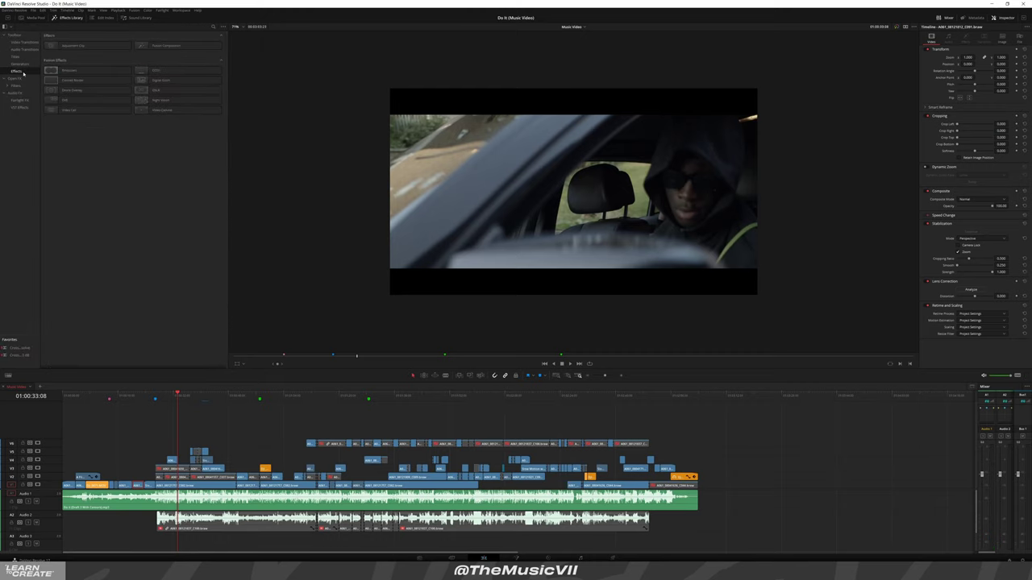
{"action": "left_click_drag", "start_coordinate": [92, 51], "coordinate": [184, 431]}
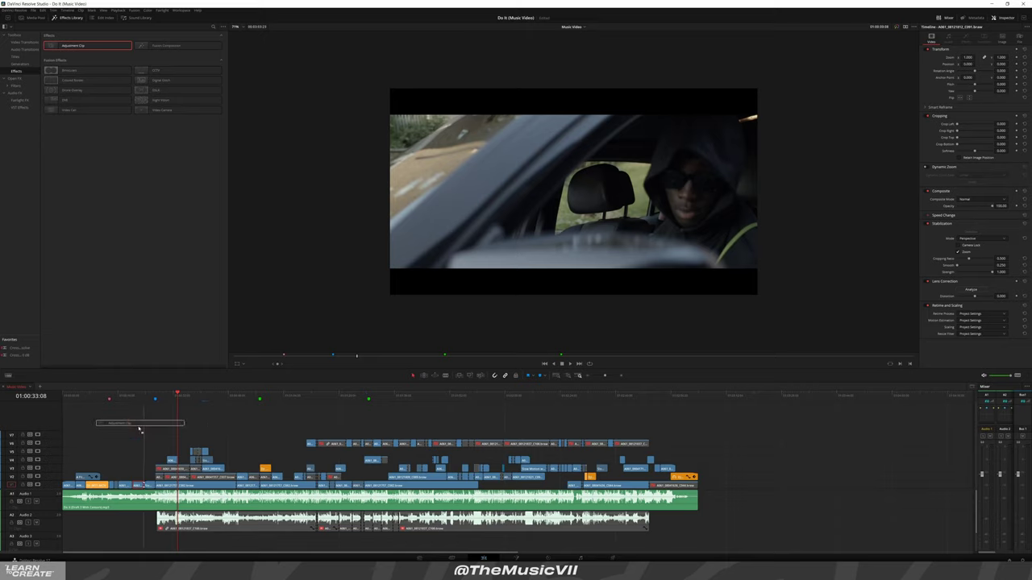
{"action": "left_click_drag", "start_coordinate": [184, 431], "coordinate": [148, 436]}
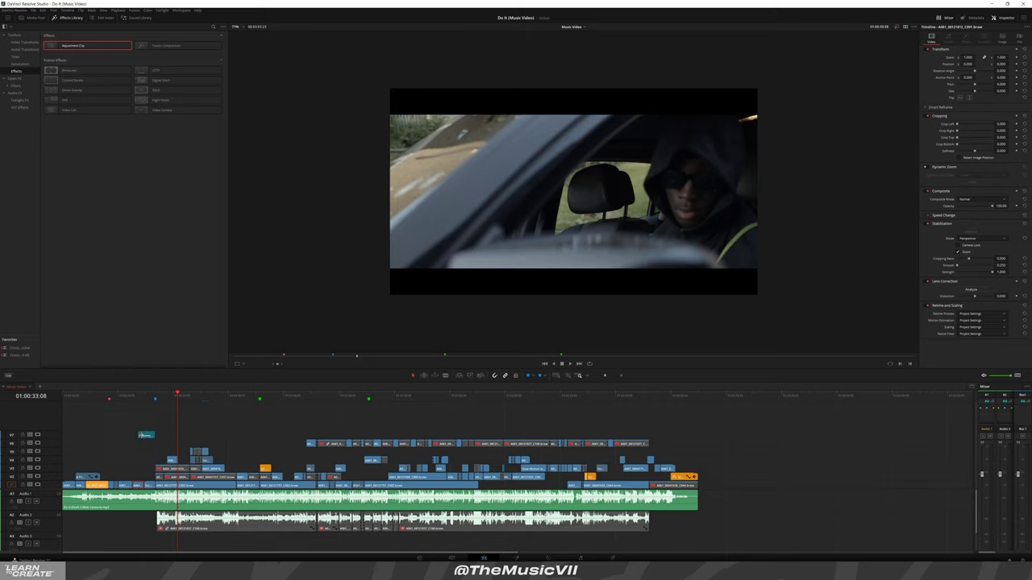
Stretch the Adjustment Clip from the timeline start to the end of the edit
{"action": "left_click_drag", "start_coordinate": [69, 437], "coordinate": [63, 437]}
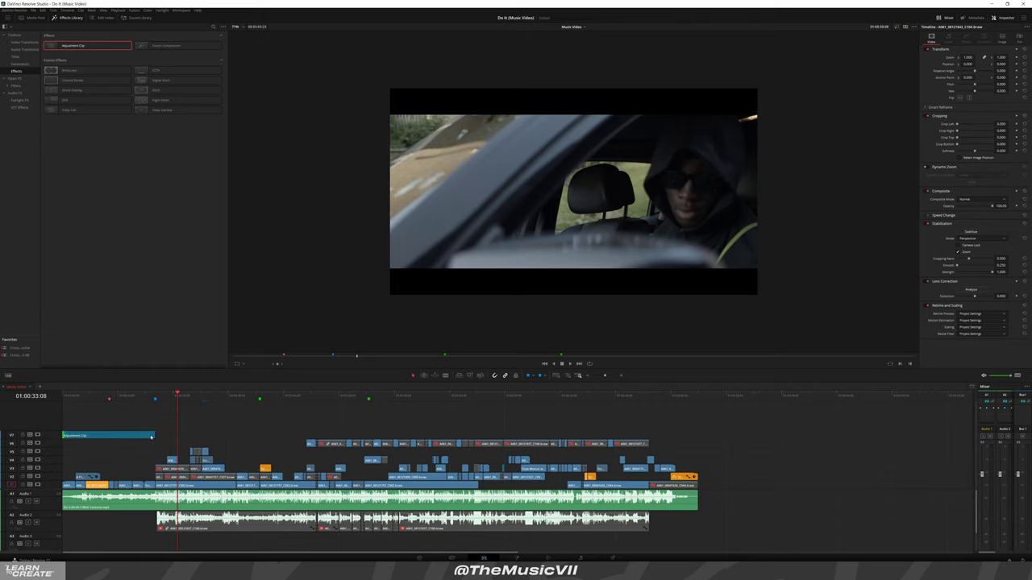
{"action": "left_click_drag", "start_coordinate": [185, 425], "coordinate": [698, 435]}
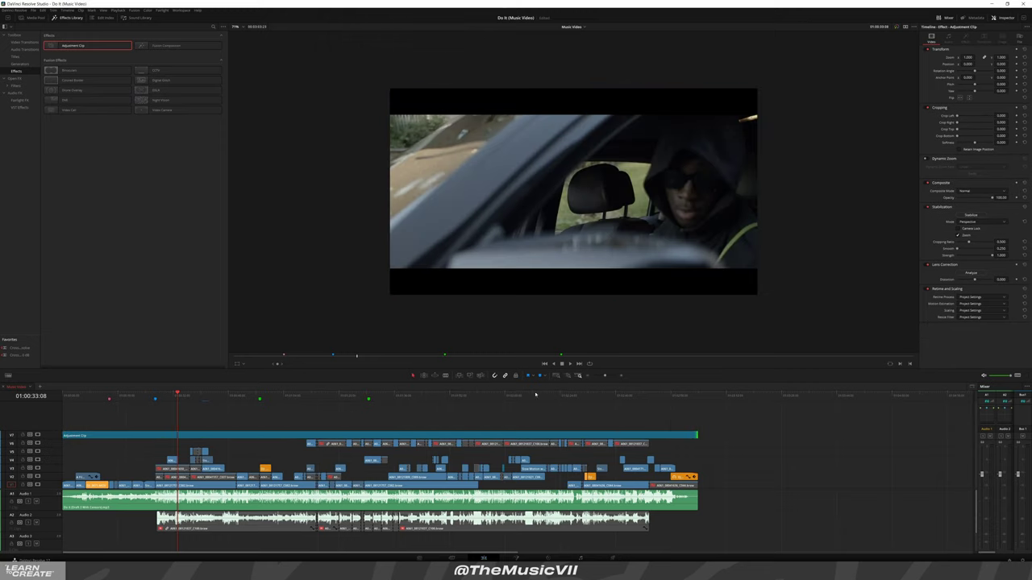
{"action": "left_click", "coordinate": [581, 395]}
{"action": "left_click_drag", "start_coordinate": [580, 395], "coordinate": [597, 400]}
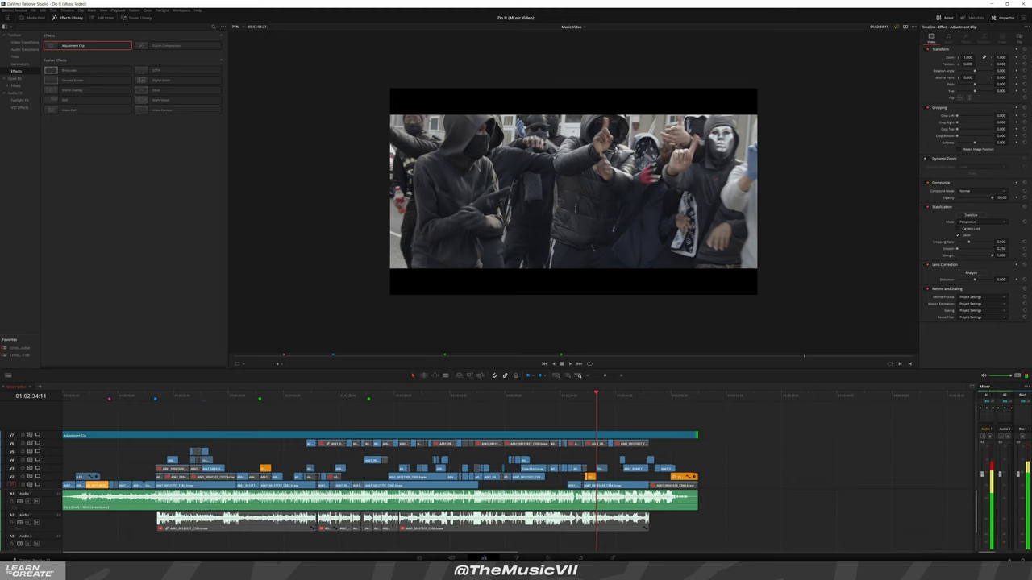
On the Color page, step through Hook and Verse 1 markers, show Primaries Wheels, and set Temp to 0
{"action": "key", "text": "shift+6"}
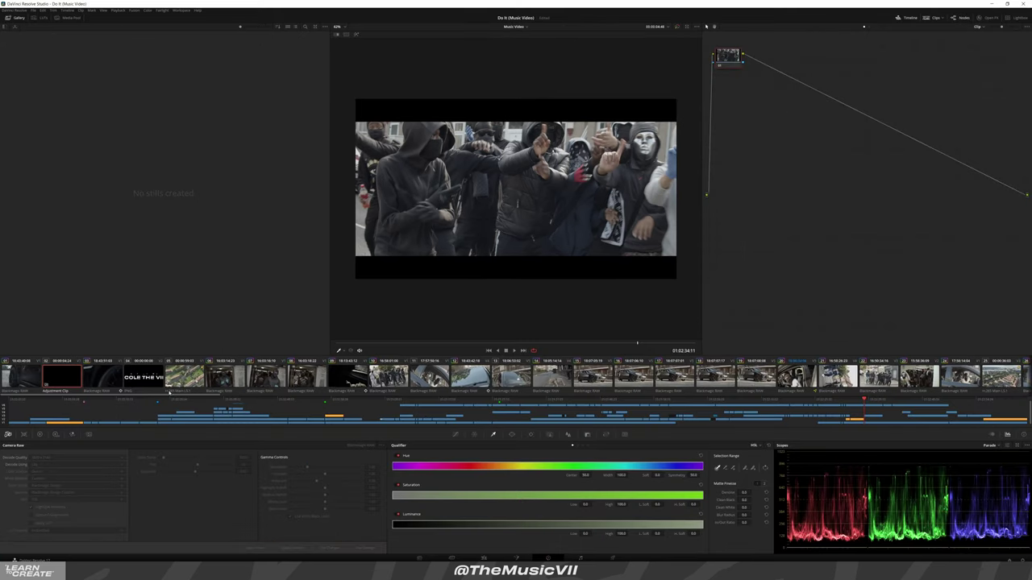
{"action": "key", "text": "shift+Up"}
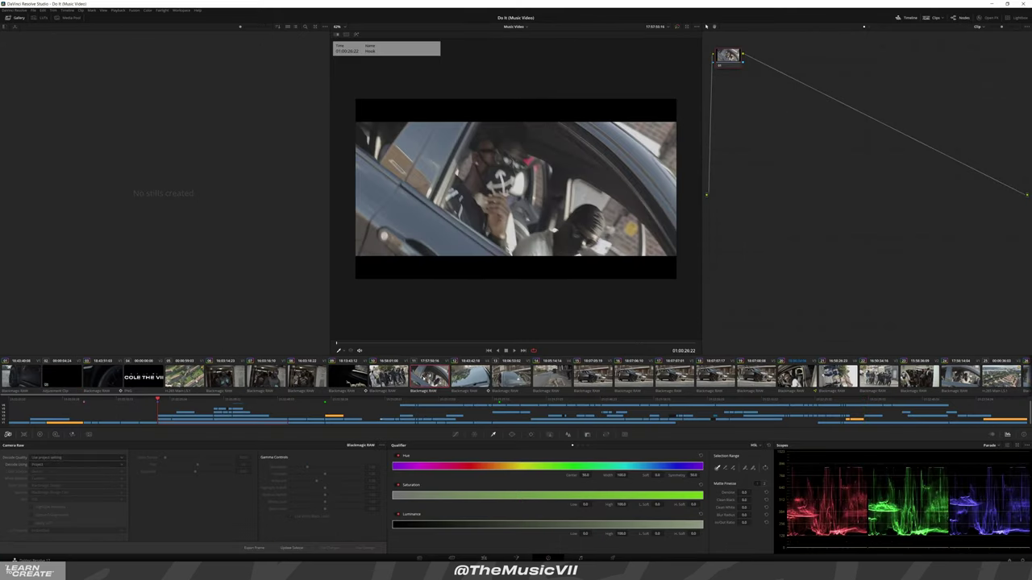
{"action": "key", "text": "shift+Down"}
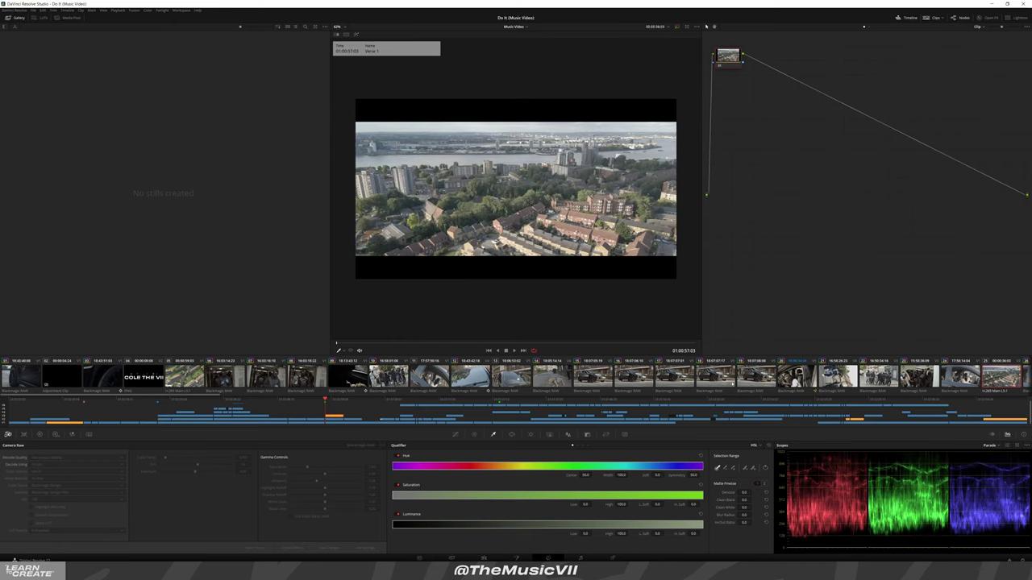
{"action": "left_click", "coordinate": [39, 435]}
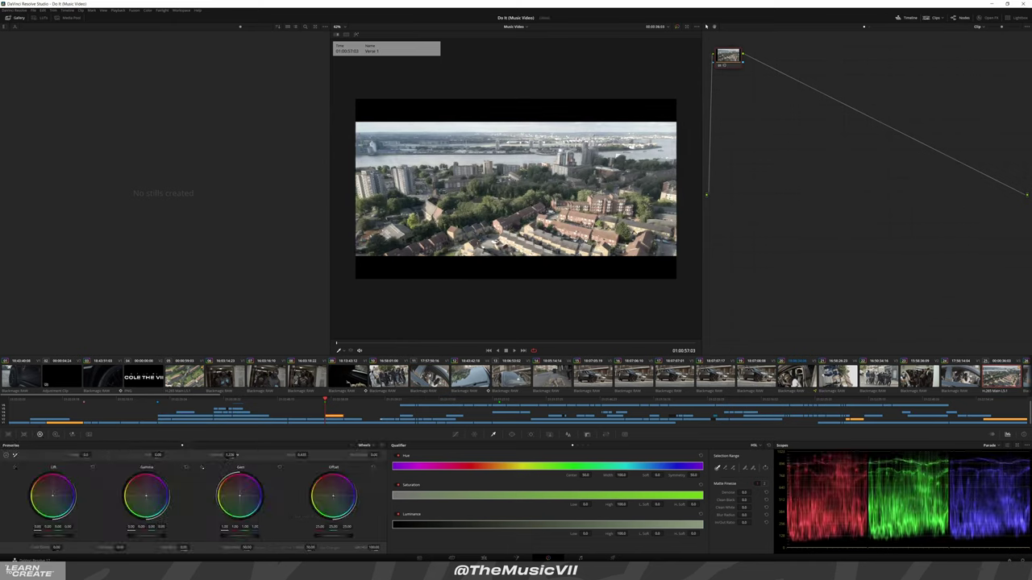
{"action": "left_click_drag", "start_coordinate": [86, 455], "coordinate": [93, 455]}
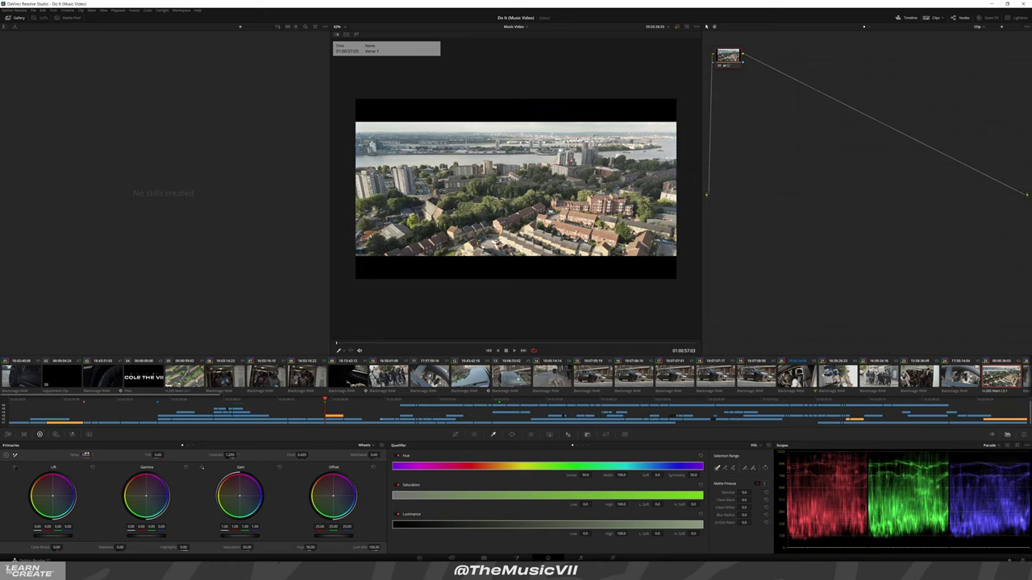
{"action": "type", "text": "0"}
{"action": "key", "text": "Return"}
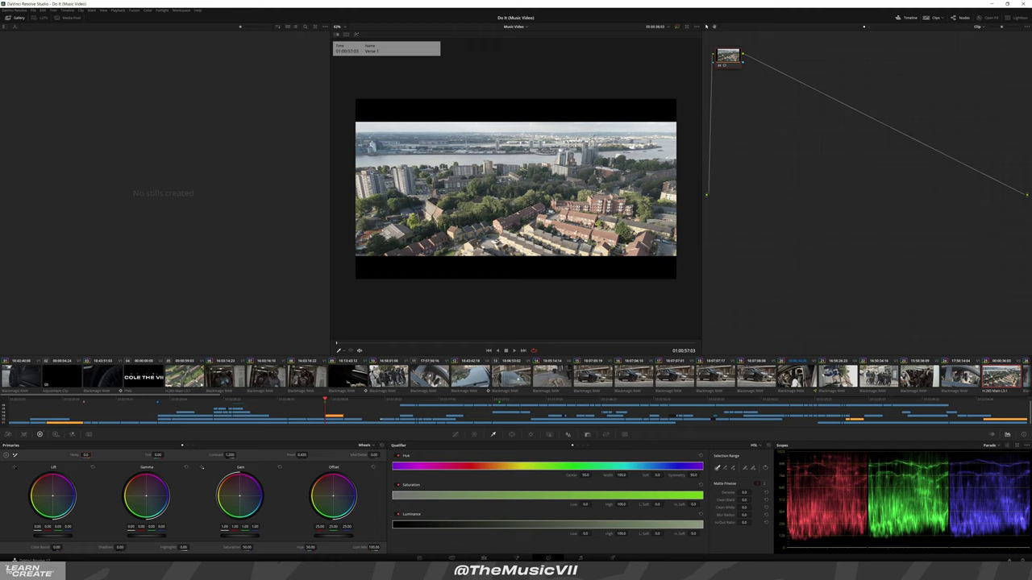
{"action": "key", "text": "shift+Up"}
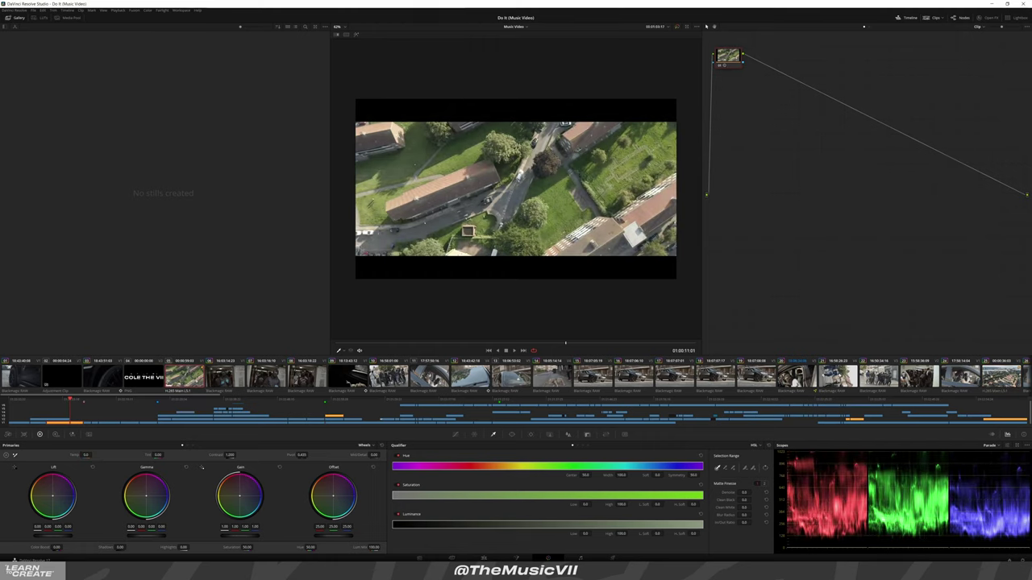
Jump to clip 109's rooftop aerial shot, then back to the opening aerial clip
{"action": "scroll", "coordinate": [516, 375], "scroll_direction": "down", "scroll_amount": 10}
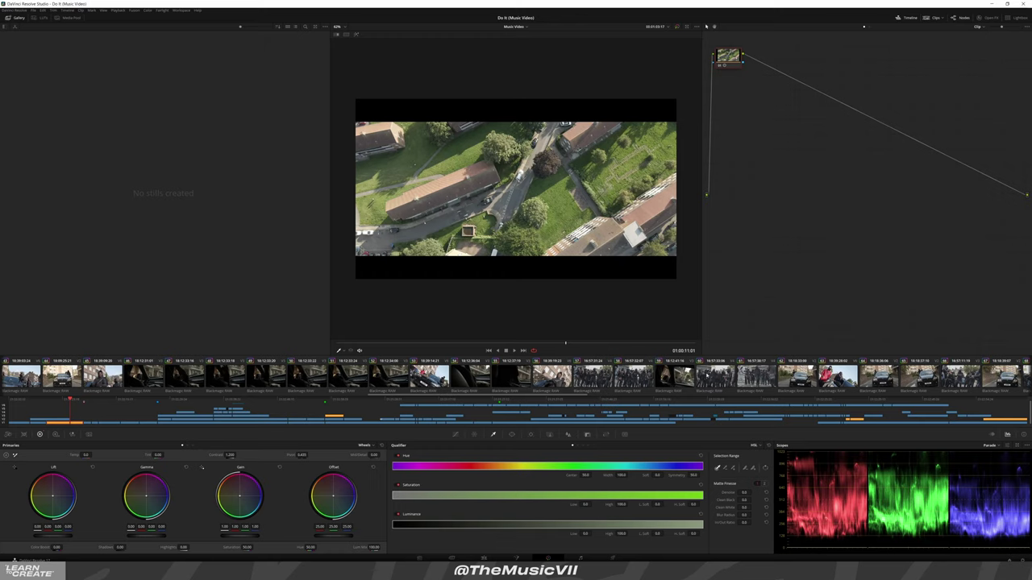
{"action": "scroll", "coordinate": [516, 376], "scroll_direction": "down", "scroll_amount": 5}
{"action": "scroll", "coordinate": [516, 375], "scroll_direction": "down", "scroll_amount": 4}
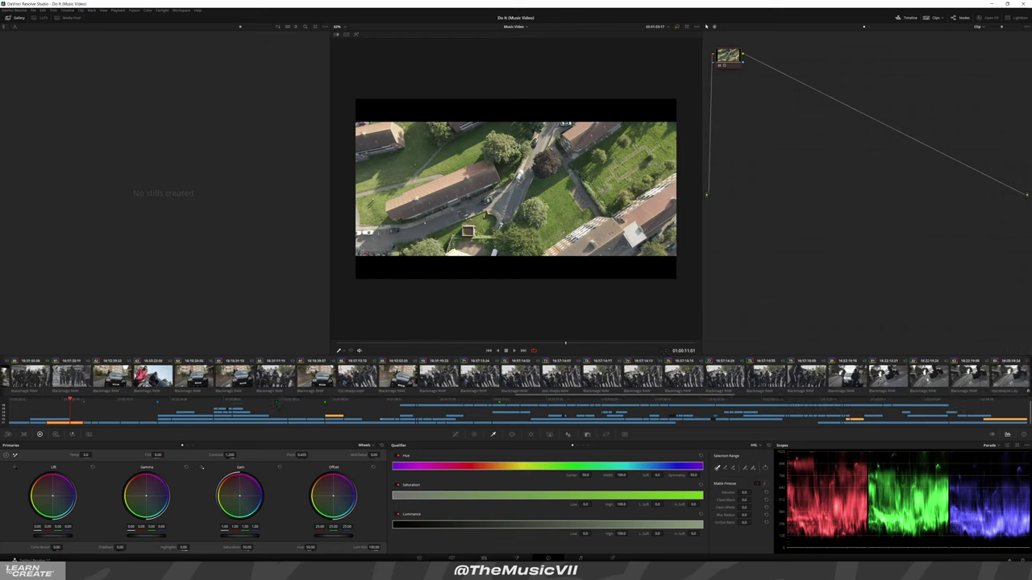
{"action": "scroll", "coordinate": [516, 376], "scroll_direction": "down", "scroll_amount": 4}
{"action": "left_click", "coordinate": [644, 376]}
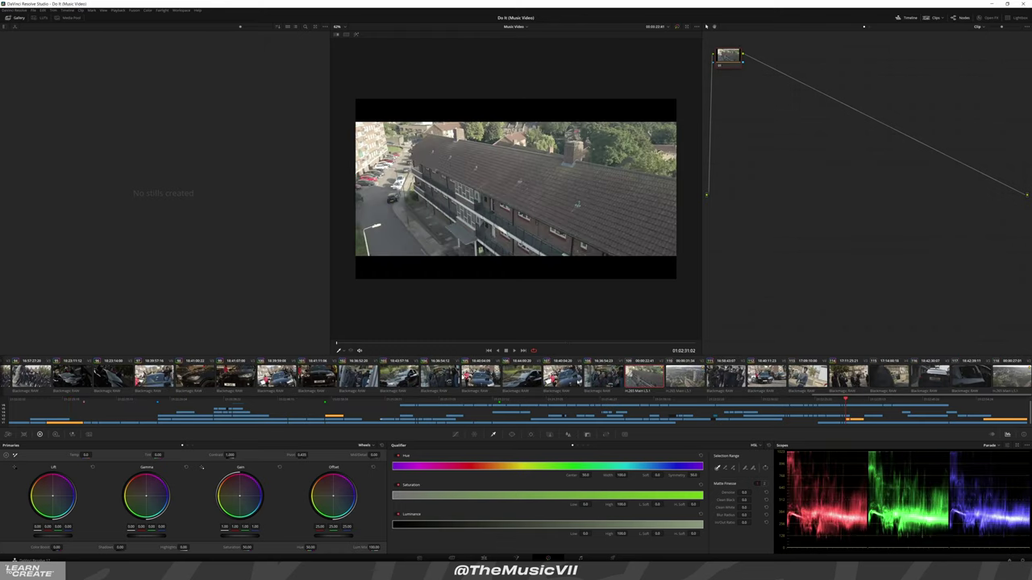
{"action": "scroll", "coordinate": [516, 376], "scroll_direction": "up", "scroll_amount": 5}
{"action": "scroll", "coordinate": [516, 375], "scroll_direction": "up", "scroll_amount": 5}
{"action": "scroll", "coordinate": [516, 376], "scroll_direction": "up", "scroll_amount": 5}
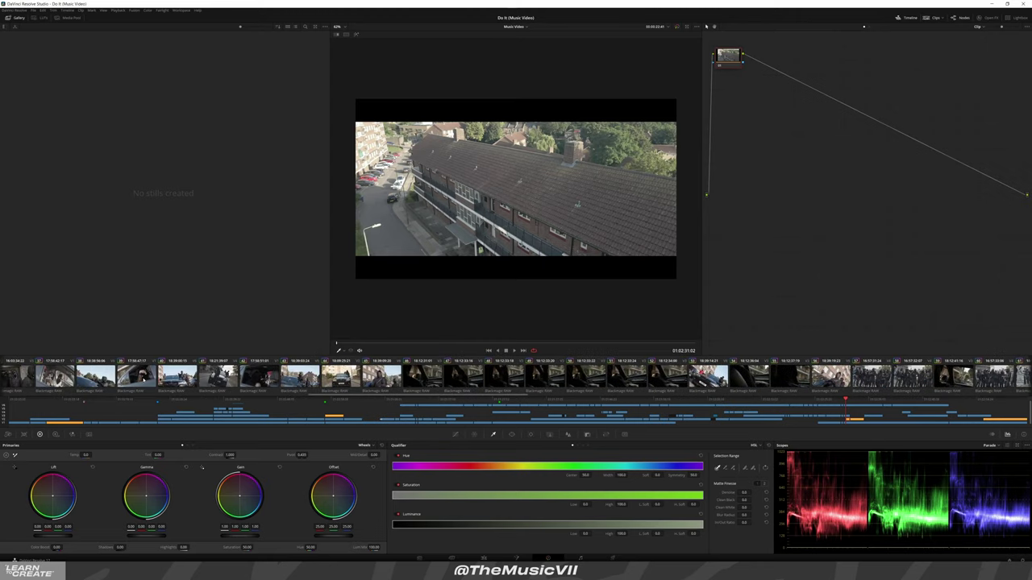
{"action": "scroll", "coordinate": [516, 376], "scroll_direction": "up", "scroll_amount": 5}
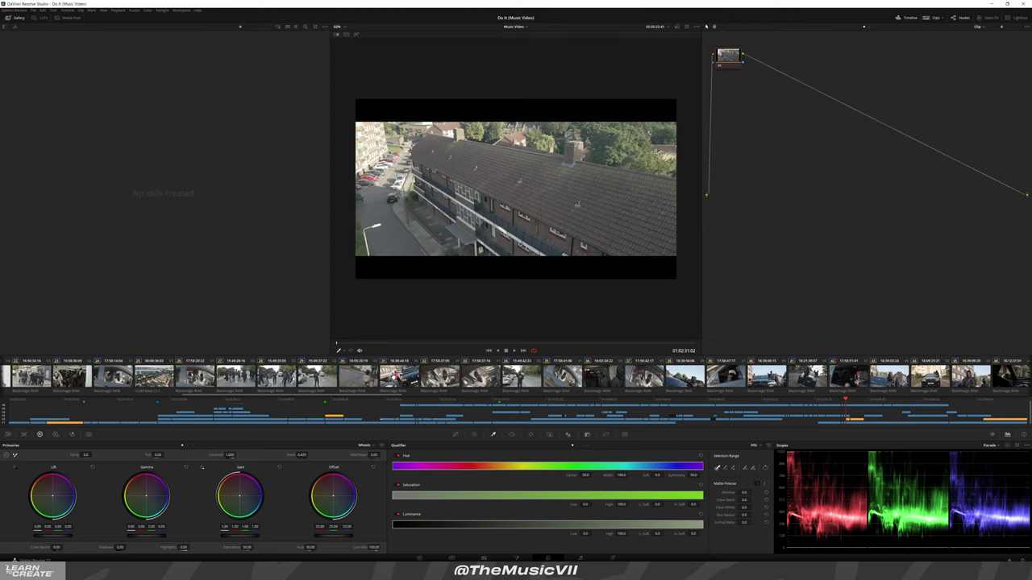
{"action": "scroll", "coordinate": [516, 375], "scroll_direction": "up", "scroll_amount": 5}
{"action": "scroll", "coordinate": [516, 376], "scroll_direction": "up", "scroll_amount": 5}
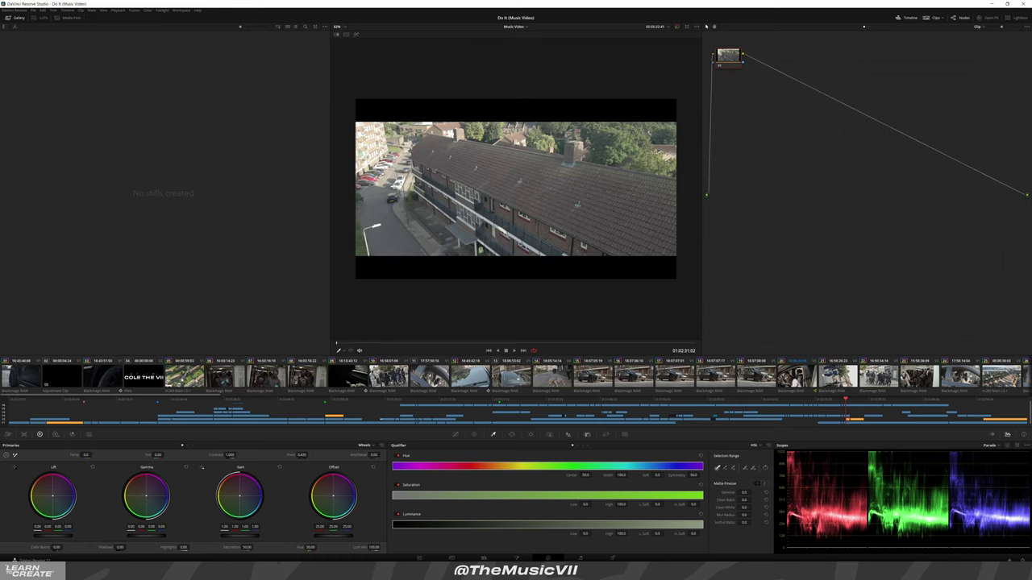
{"action": "left_click", "coordinate": [70, 403]}
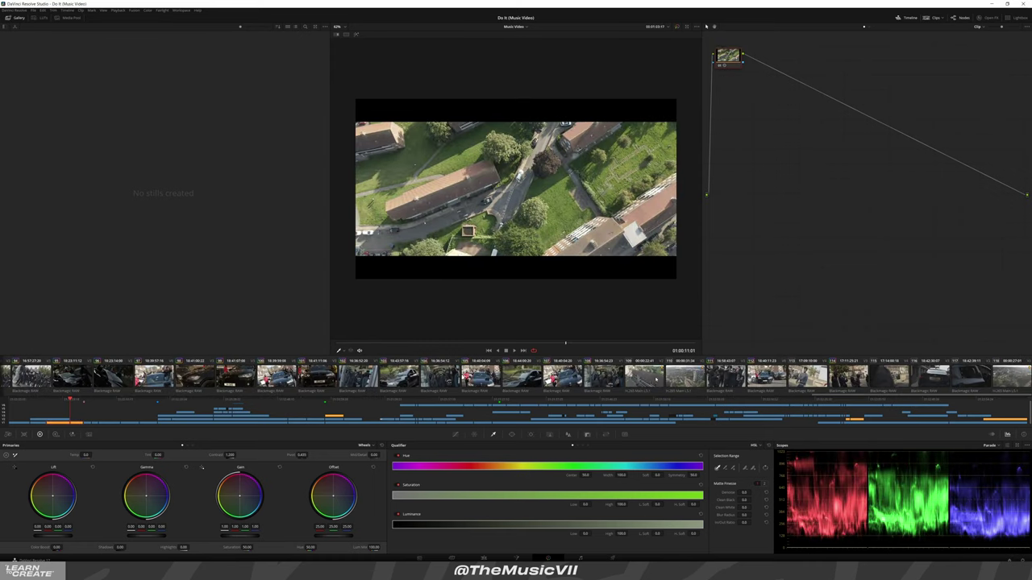
Select clip 109's rooftop aerial shot again and scroll back through the clip strip
{"action": "left_click", "coordinate": [656, 378]}
{"action": "scroll", "coordinate": [516, 375], "scroll_direction": "up", "scroll_amount": 2}
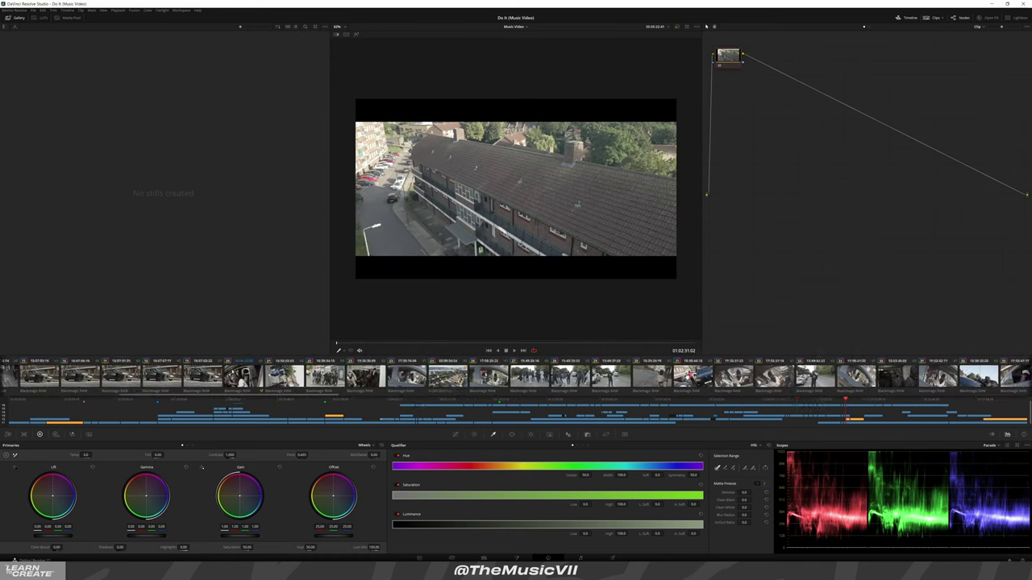
{"action": "scroll", "coordinate": [516, 376], "scroll_direction": "up", "scroll_amount": 1}
{"action": "scroll", "coordinate": [516, 375], "scroll_direction": "up", "scroll_amount": 1}
{"action": "scroll", "coordinate": [516, 376], "scroll_direction": "up", "scroll_amount": 1}
{"action": "scroll", "coordinate": [557, 389], "scroll_direction": "down", "scroll_amount": 4}
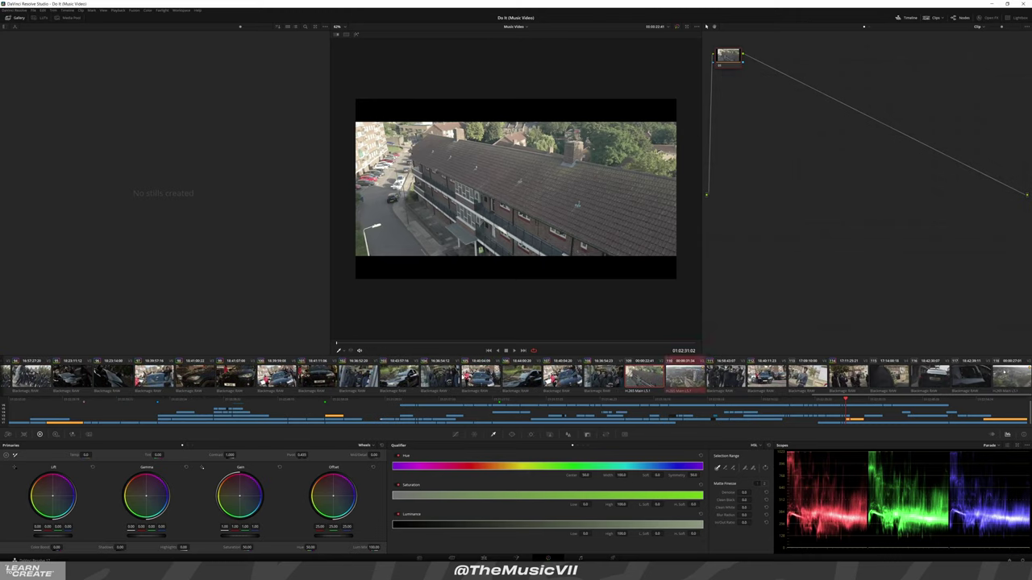
{"action": "scroll", "coordinate": [883, 375], "scroll_direction": "up", "scroll_amount": 5}
{"action": "scroll", "coordinate": [884, 375], "scroll_direction": "up", "scroll_amount": 4}
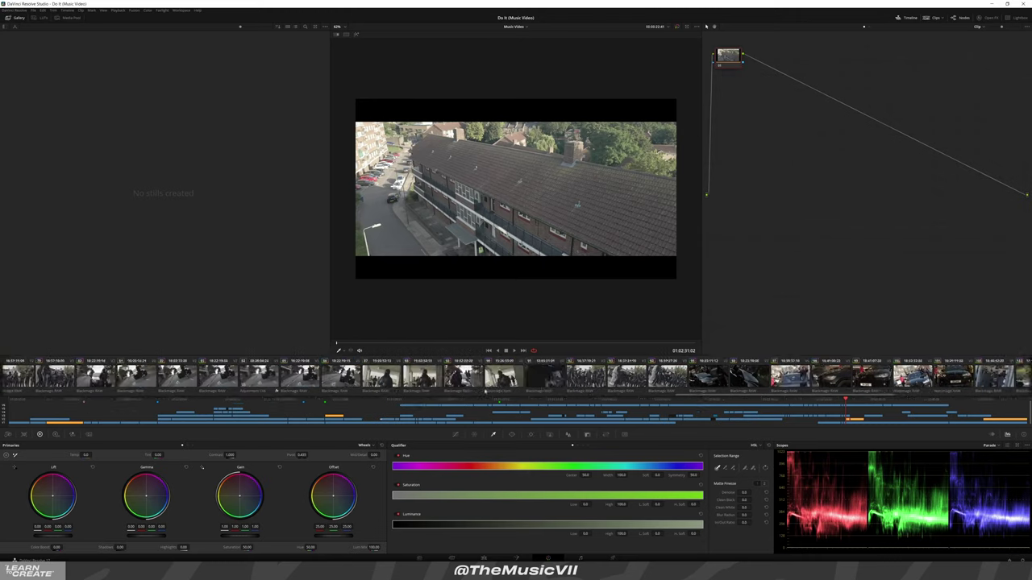
{"action": "scroll", "coordinate": [884, 375], "scroll_direction": "up", "scroll_amount": 5}
{"action": "scroll", "coordinate": [884, 375], "scroll_direction": "up", "scroll_amount": 4}
{"action": "scroll", "coordinate": [884, 375], "scroll_direction": "up", "scroll_amount": 4}
{"action": "scroll", "coordinate": [884, 375], "scroll_direction": "up", "scroll_amount": 4}
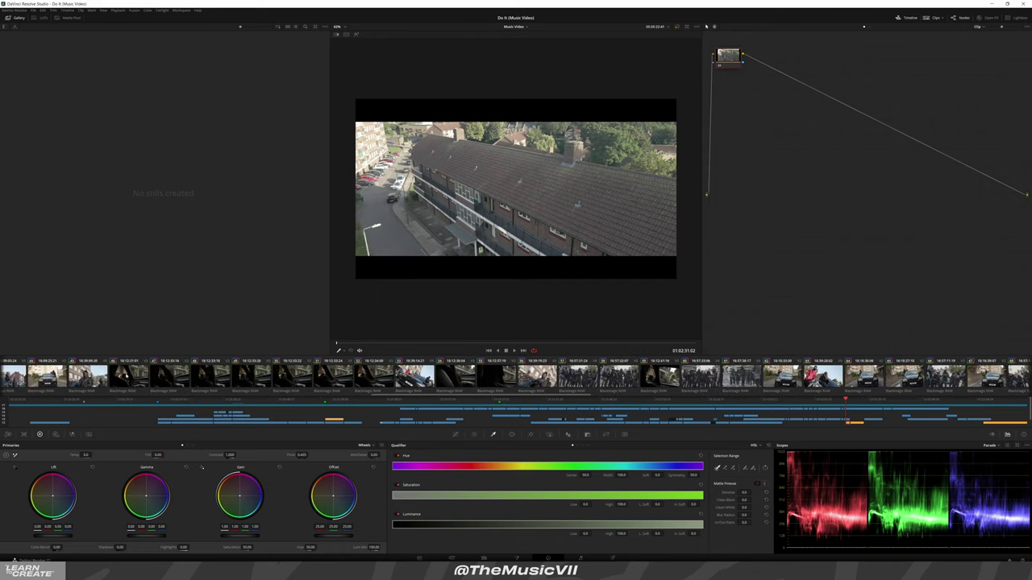
{"action": "scroll", "coordinate": [883, 375], "scroll_direction": "up", "scroll_amount": 4}
{"action": "scroll", "coordinate": [883, 375], "scroll_direction": "up", "scroll_amount": 4}
{"action": "scroll", "coordinate": [884, 375], "scroll_direction": "up", "scroll_amount": 4}
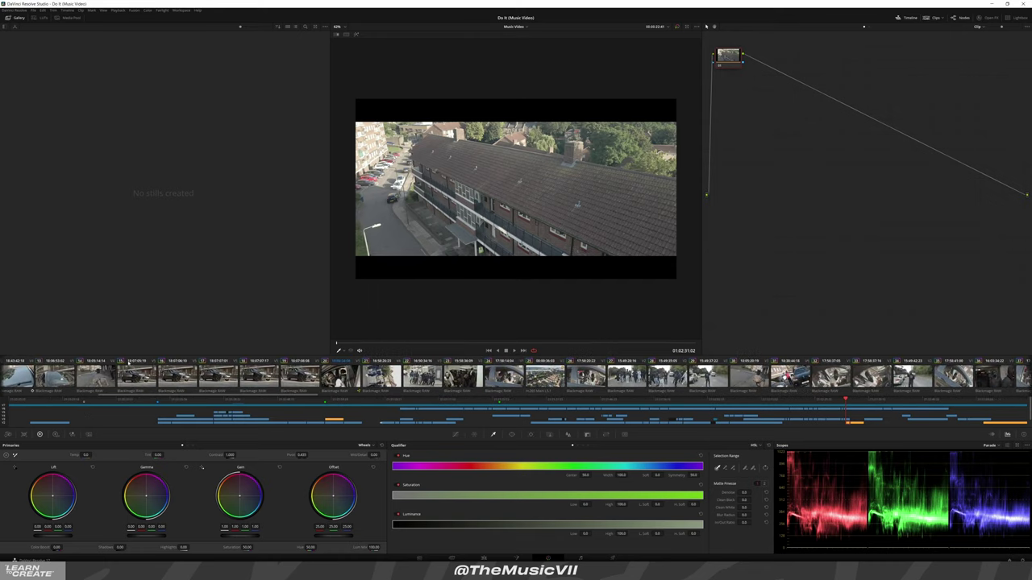
{"action": "scroll", "coordinate": [883, 375], "scroll_direction": "up", "scroll_amount": 3}
{"action": "scroll", "coordinate": [884, 375], "scroll_direction": "up", "scroll_amount": 3}
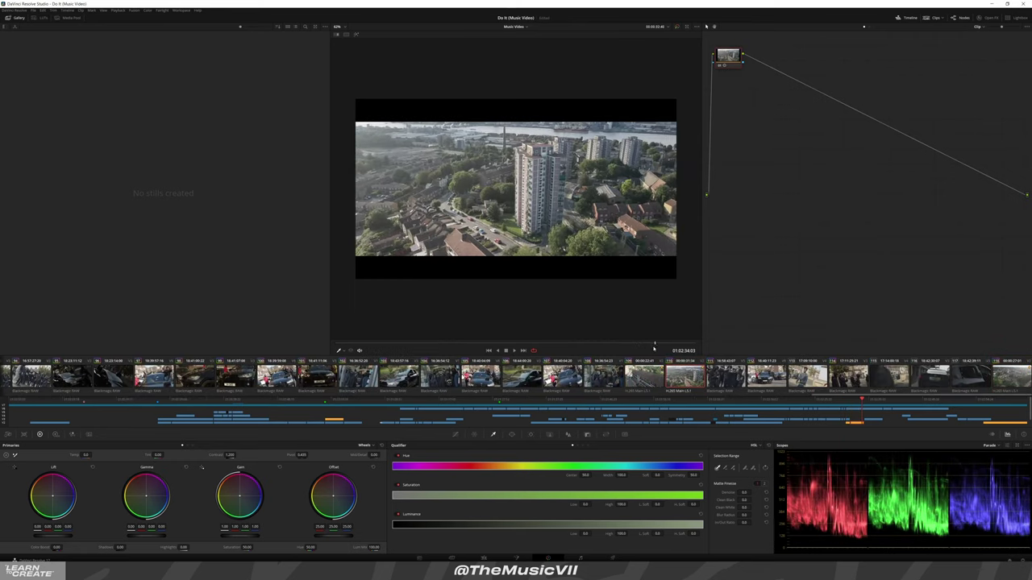
Raise the Camera Raw ISO on the BMW front-grille shot and play it back to check
{"action": "left_click", "coordinate": [971, 376]}
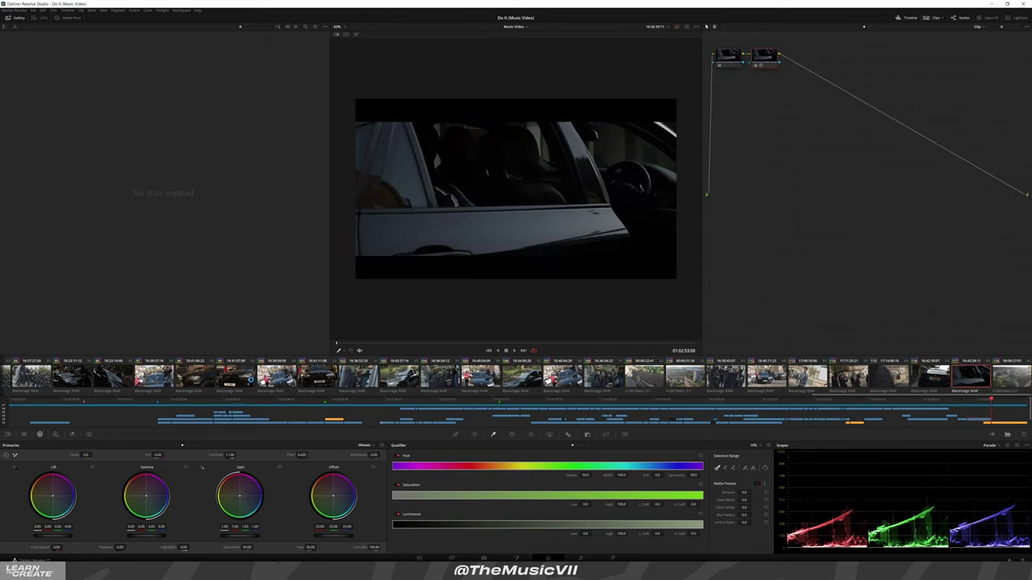
{"action": "left_click", "coordinate": [317, 377]}
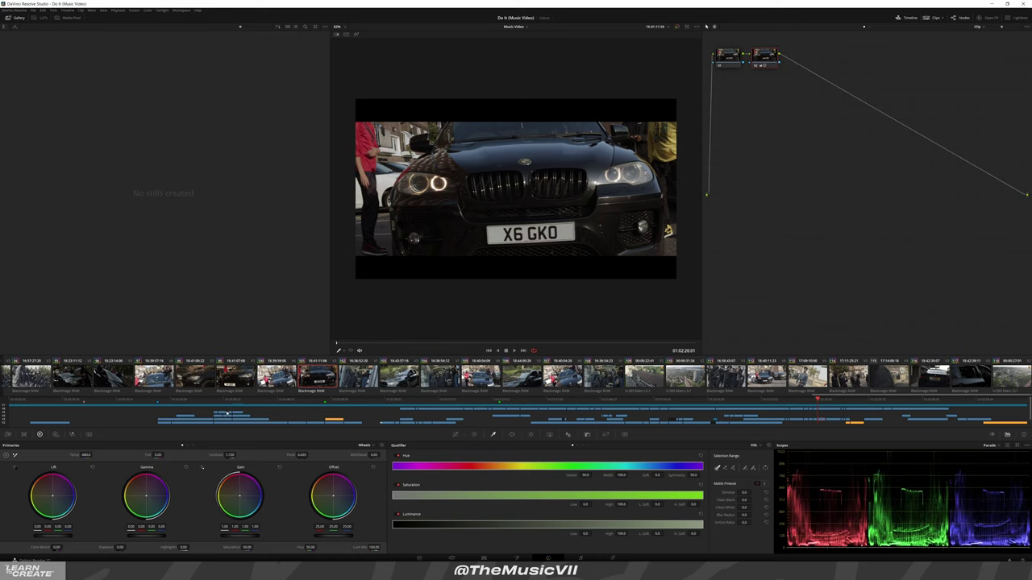
{"action": "left_click", "coordinate": [8, 434]}
{"action": "left_click", "coordinate": [43, 500]}
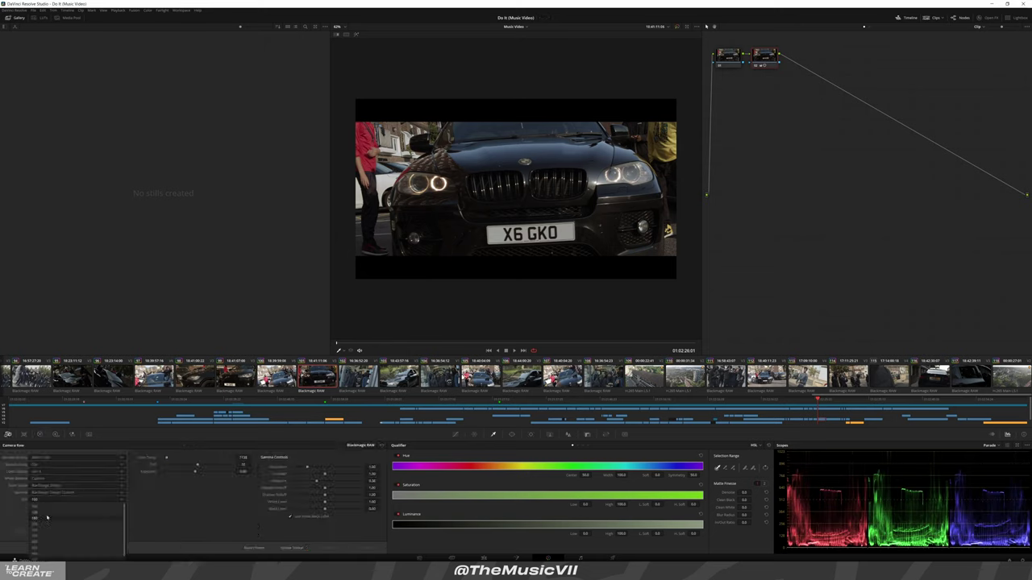
{"action": "left_click", "coordinate": [43, 524]}
{"action": "key", "text": "space"}
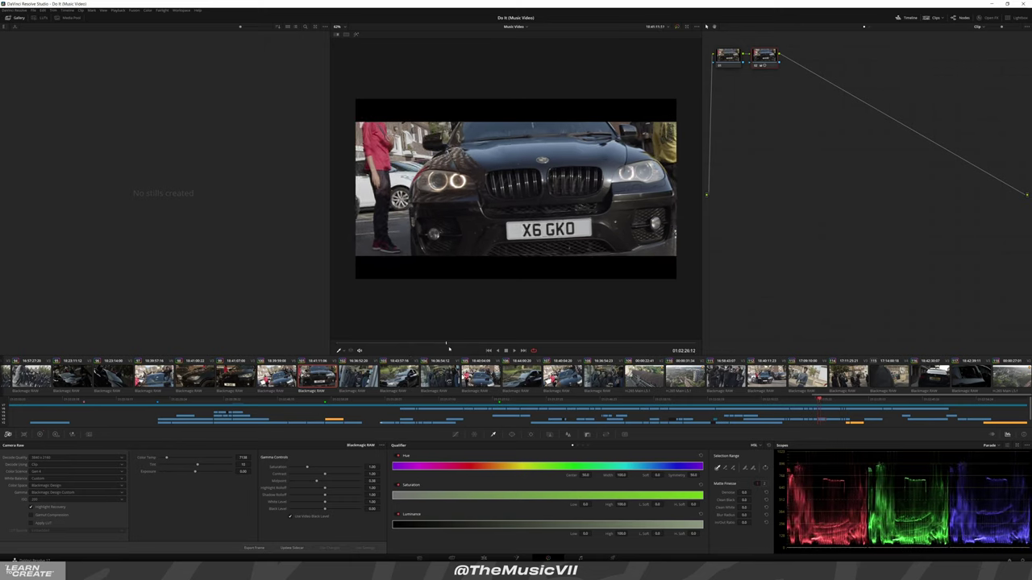
Raise the ISO on the masked-group BMW shot, then return to the Primaries wheels
{"action": "key", "text": "Up"}
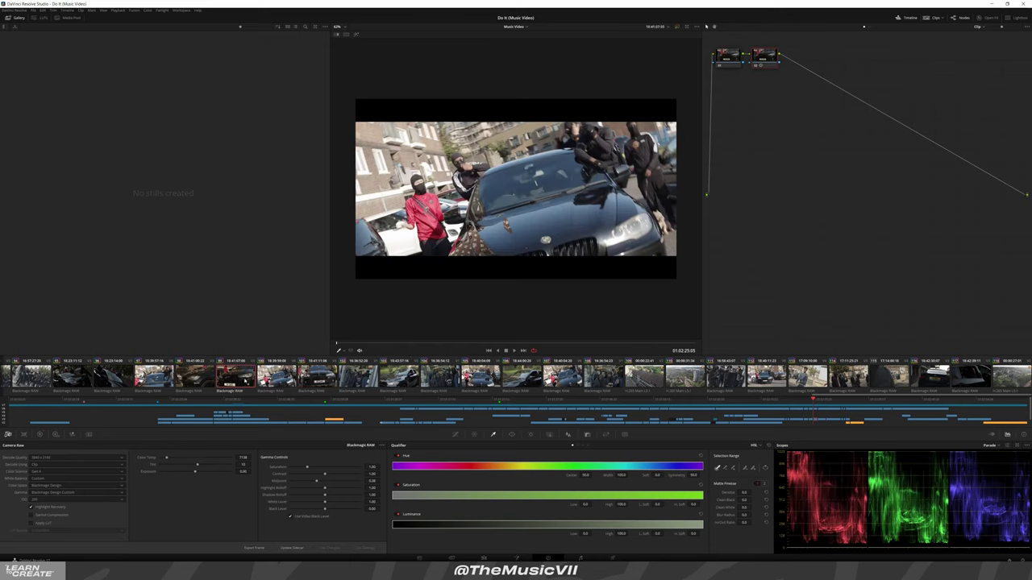
{"action": "left_click", "coordinate": [209, 383]}
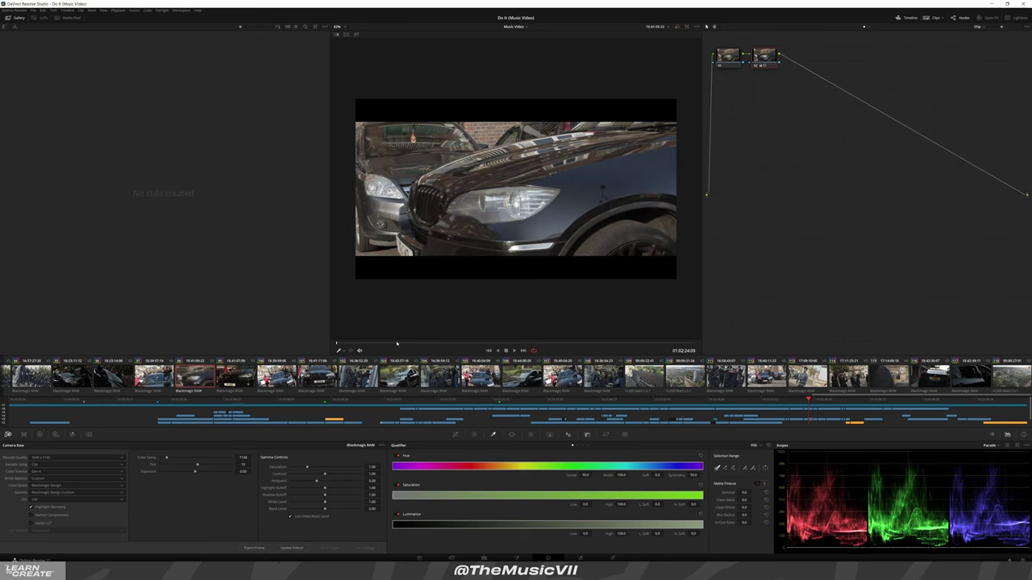
{"action": "left_click", "coordinate": [567, 344]}
{"action": "left_click_drag", "start_coordinate": [566, 345], "coordinate": [378, 344]}
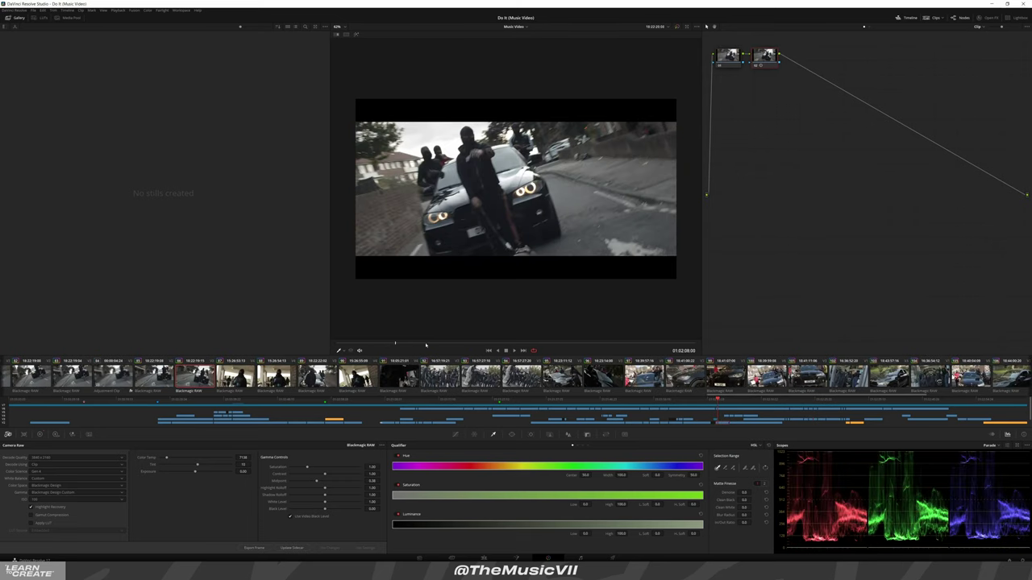
{"action": "left_click_drag", "start_coordinate": [425, 345], "coordinate": [407, 350]}
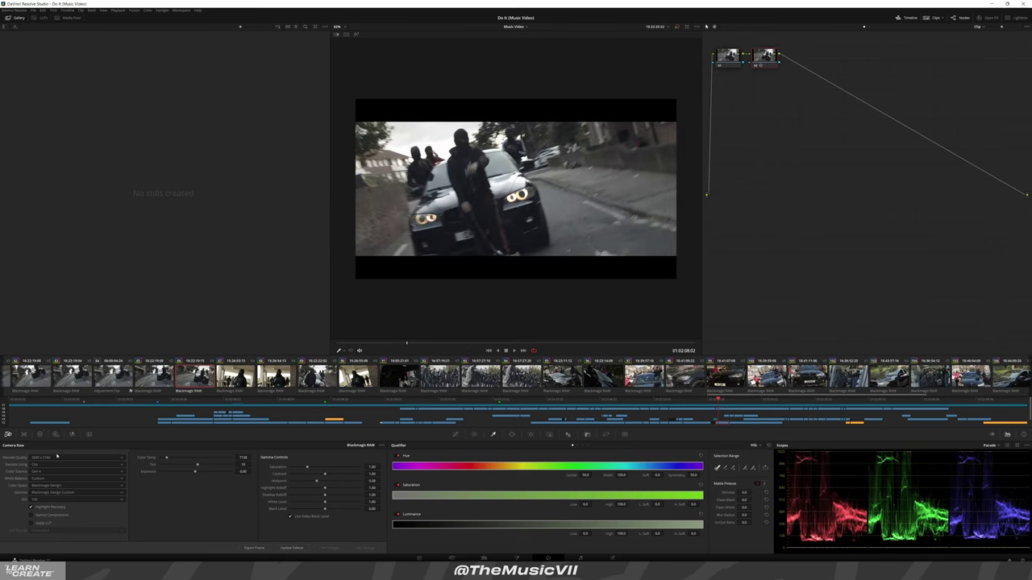
{"action": "left_click", "coordinate": [56, 499]}
{"action": "left_click", "coordinate": [39, 526]}
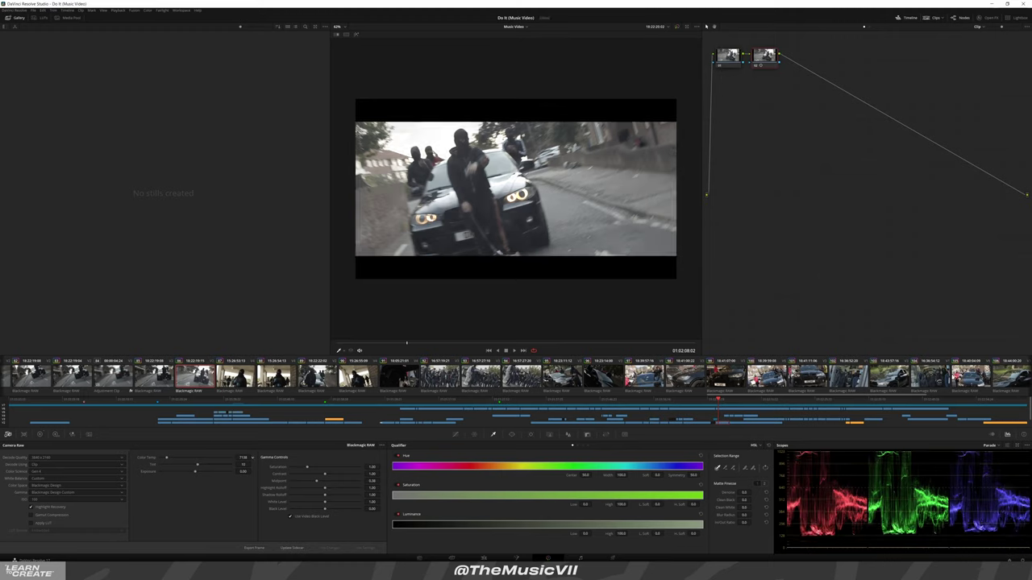
{"action": "left_click", "coordinate": [38, 435]}
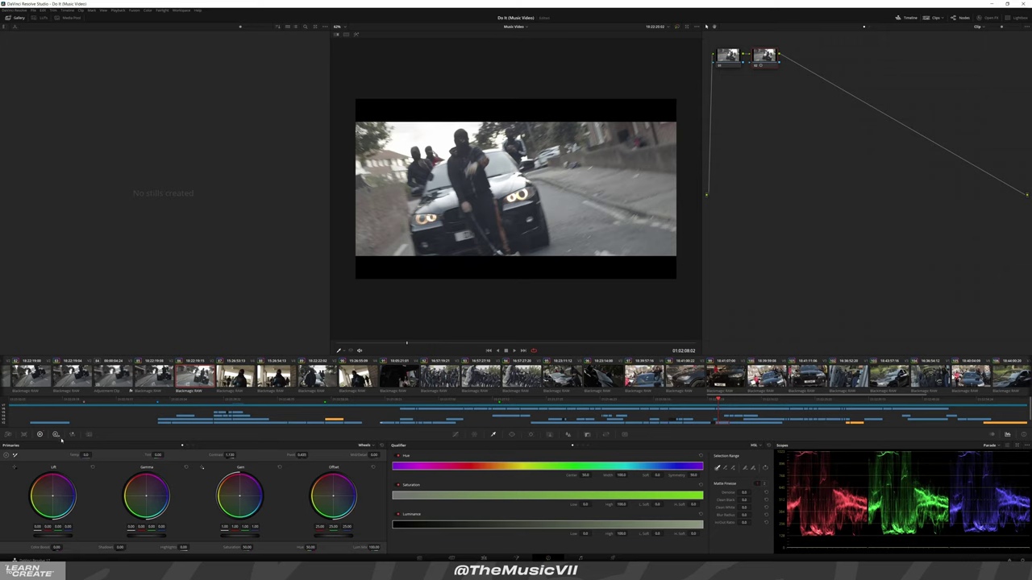
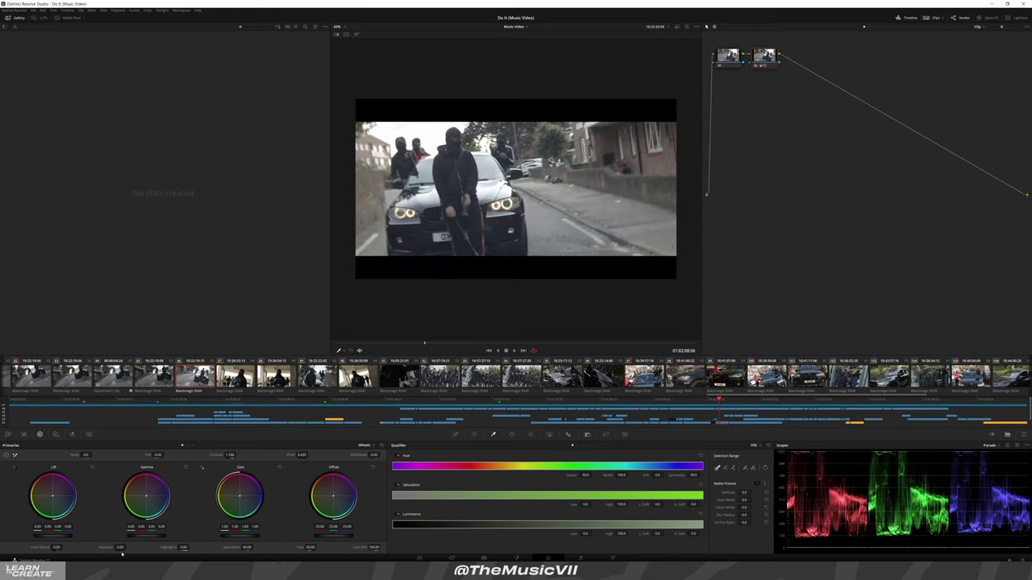
Lower the car shot's Shadows to about -23 and Highlights to about -20, then step back through earlier clips
{"action": "left_click_drag", "start_coordinate": [120, 549], "coordinate": [104, 548]}
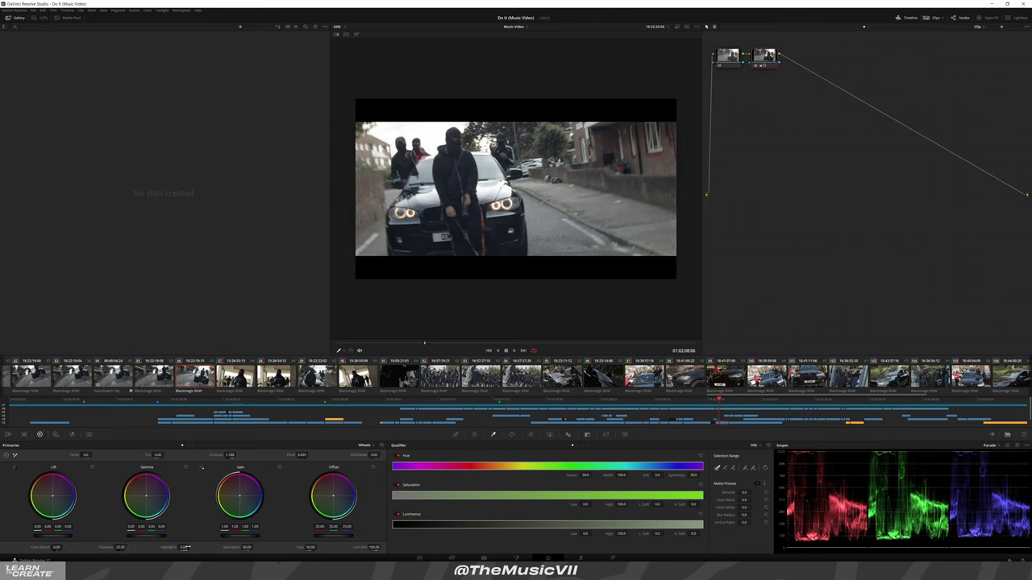
{"action": "left_click_drag", "start_coordinate": [186, 547], "coordinate": [191, 547]}
{"action": "key", "text": "Up"}
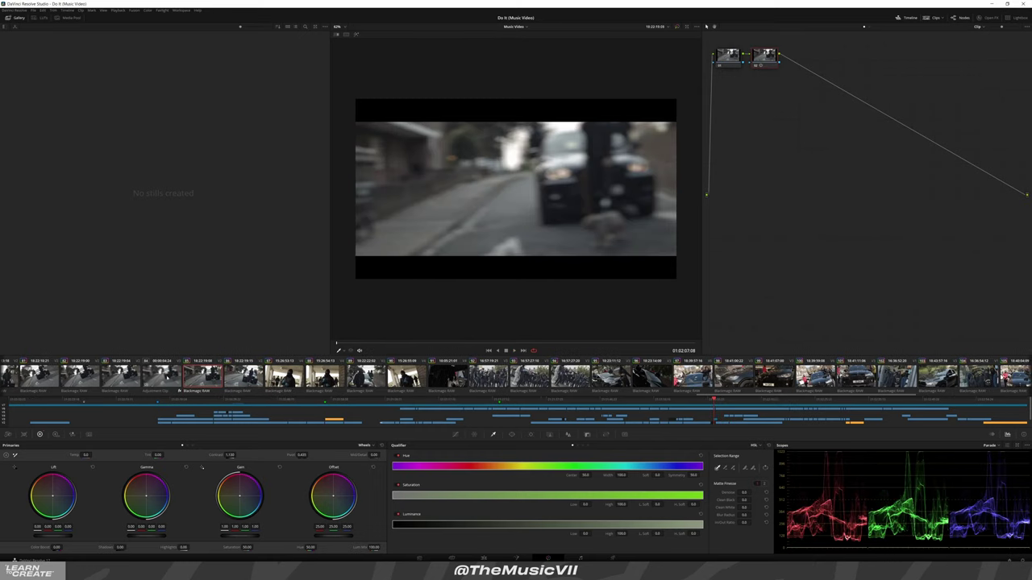
{"action": "key", "text": "Up"}
{"action": "key", "text": "Up"}
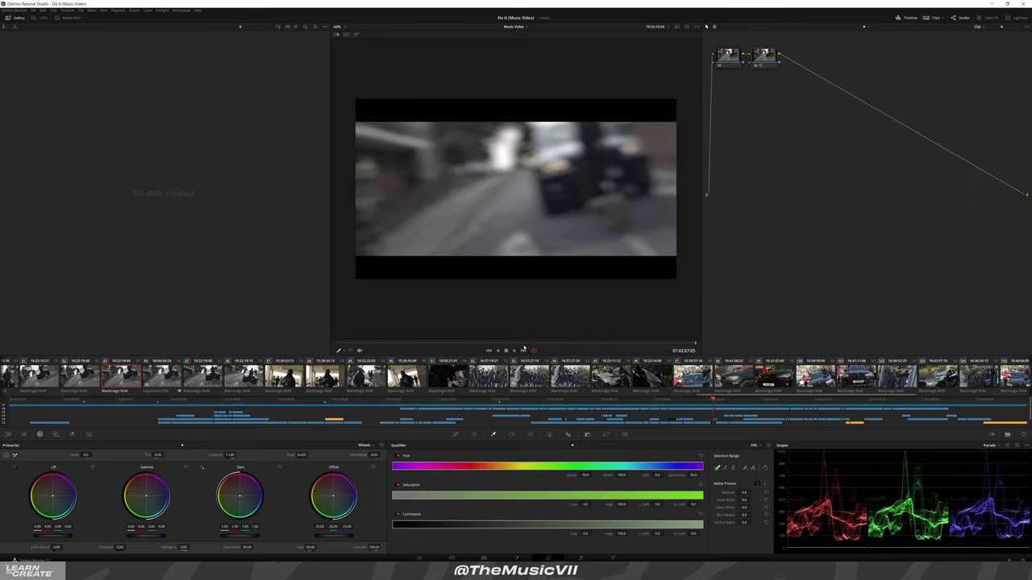
{"action": "key", "text": "Up"}
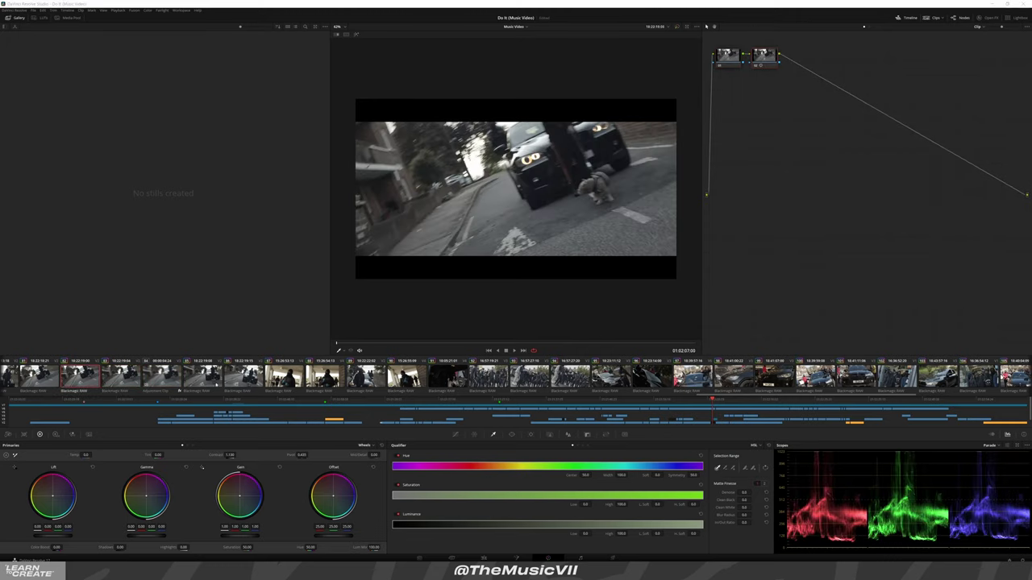
Scrub and play through the earlier clips to review the grade
{"action": "key", "text": "Right"}
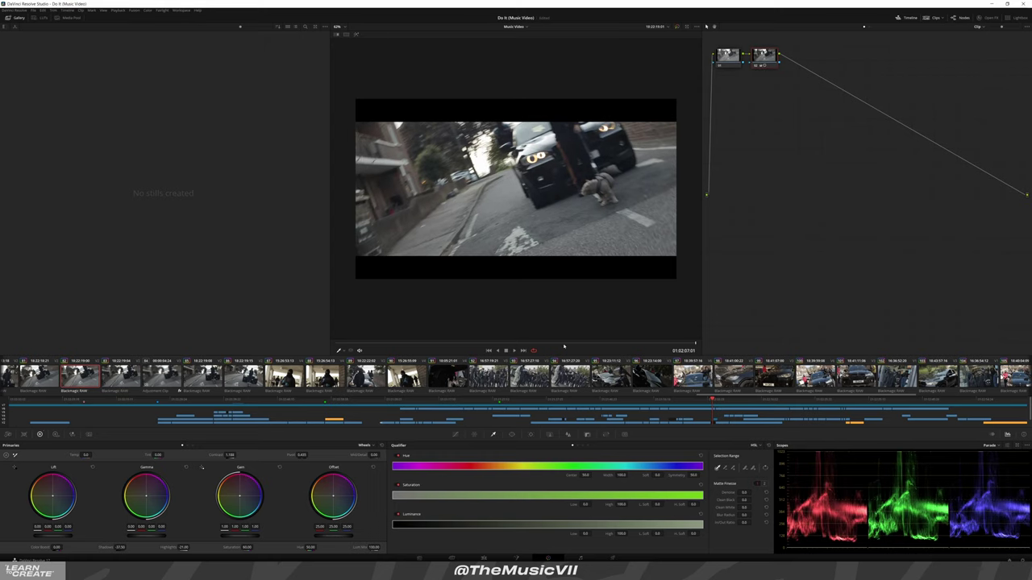
{"action": "key", "text": "Up"}
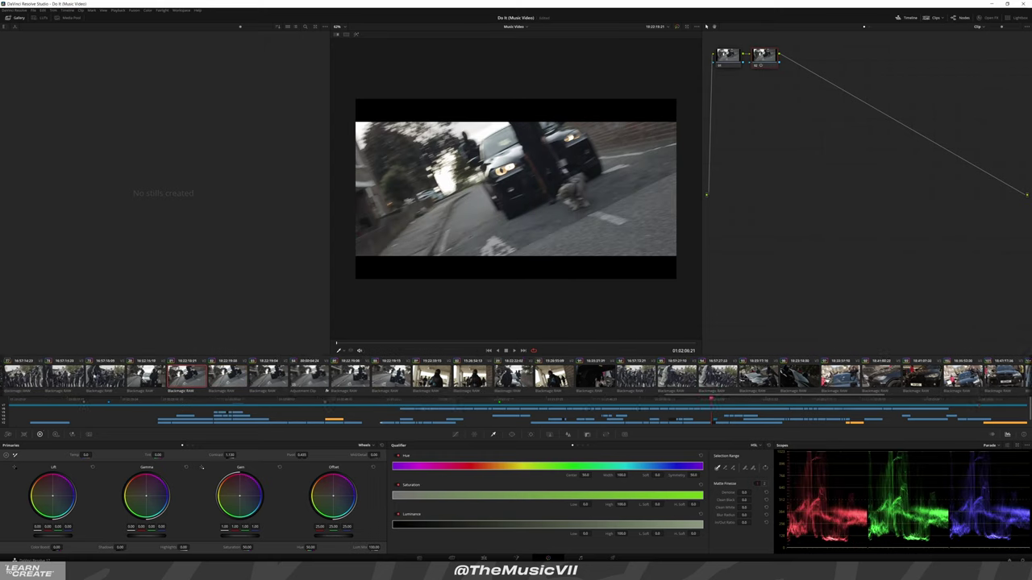
{"action": "key", "text": "Up"}
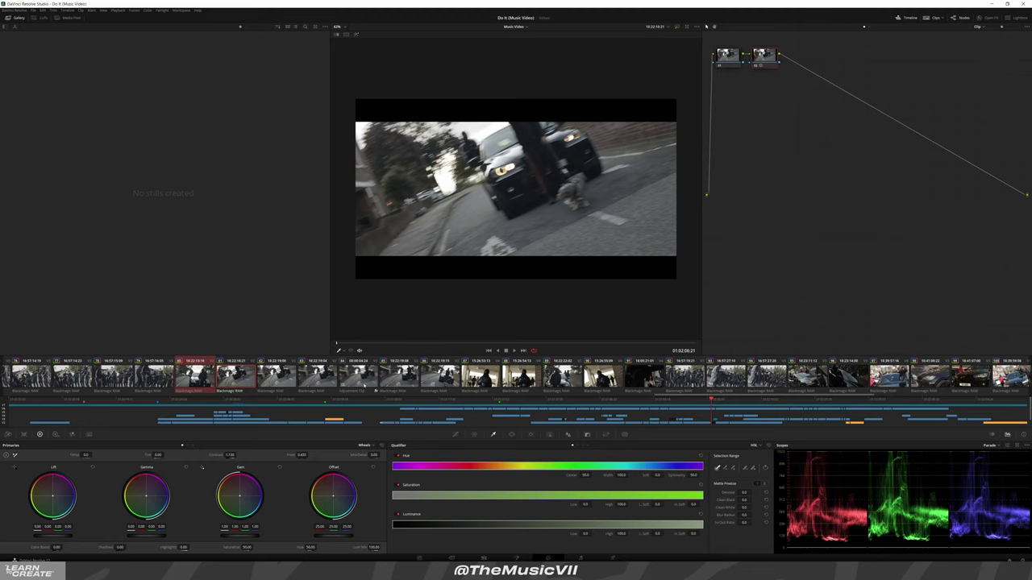
{"action": "key", "text": "Up"}
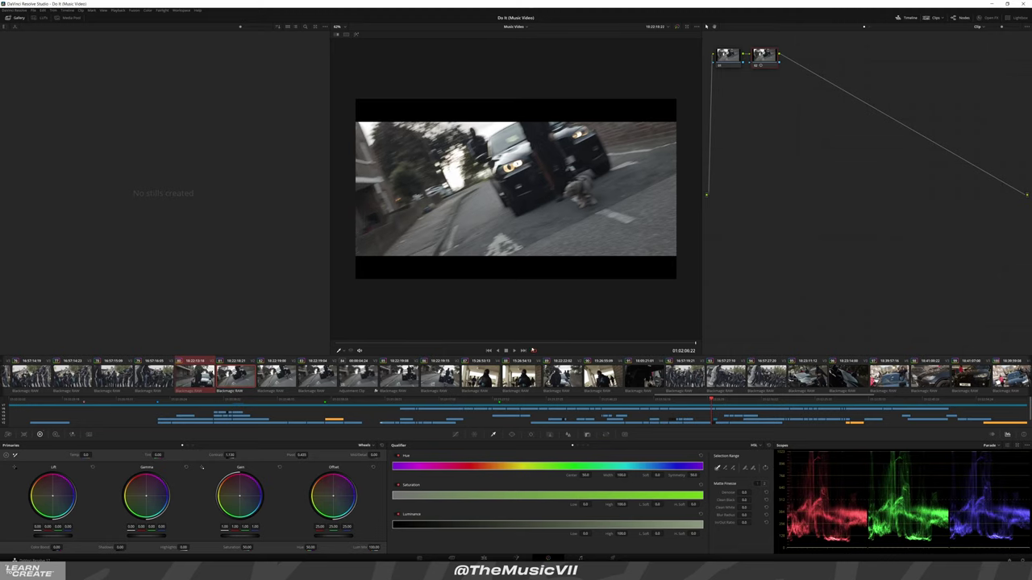
{"action": "key", "text": "Down"}
{"action": "left_click_drag", "start_coordinate": [336, 343], "coordinate": [601, 345]}
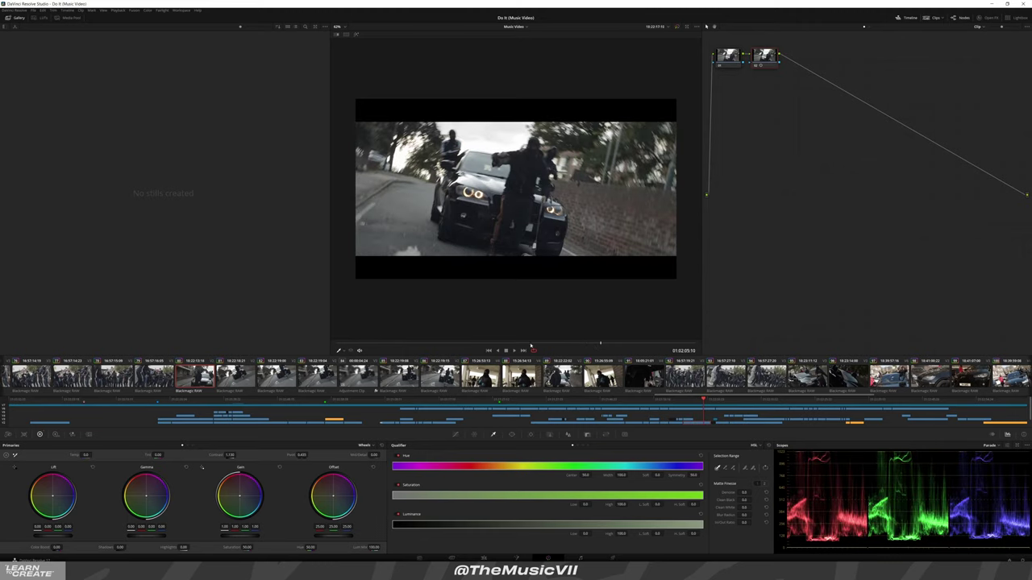
{"action": "key", "text": "space"}
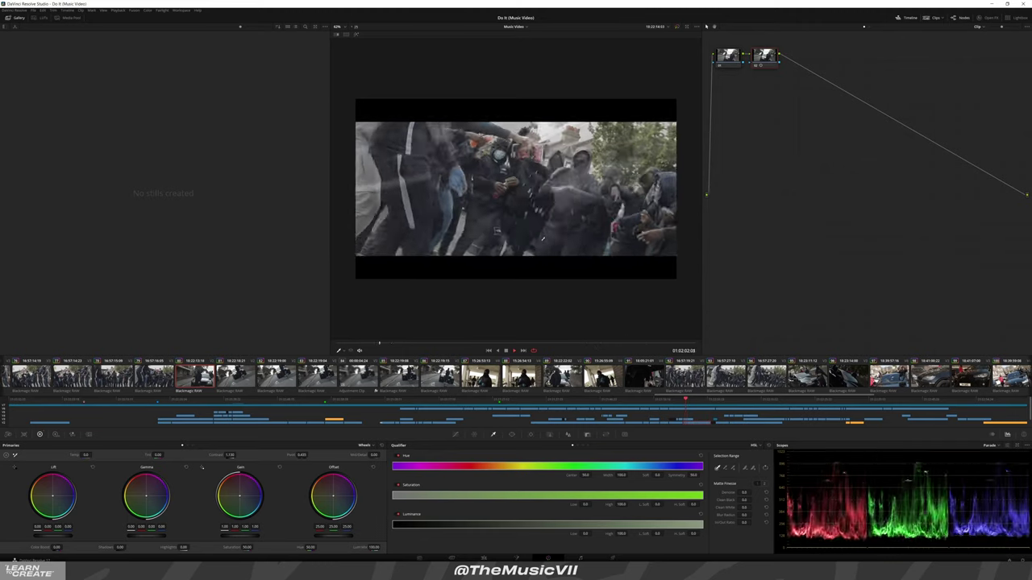
{"action": "key", "text": "space"}
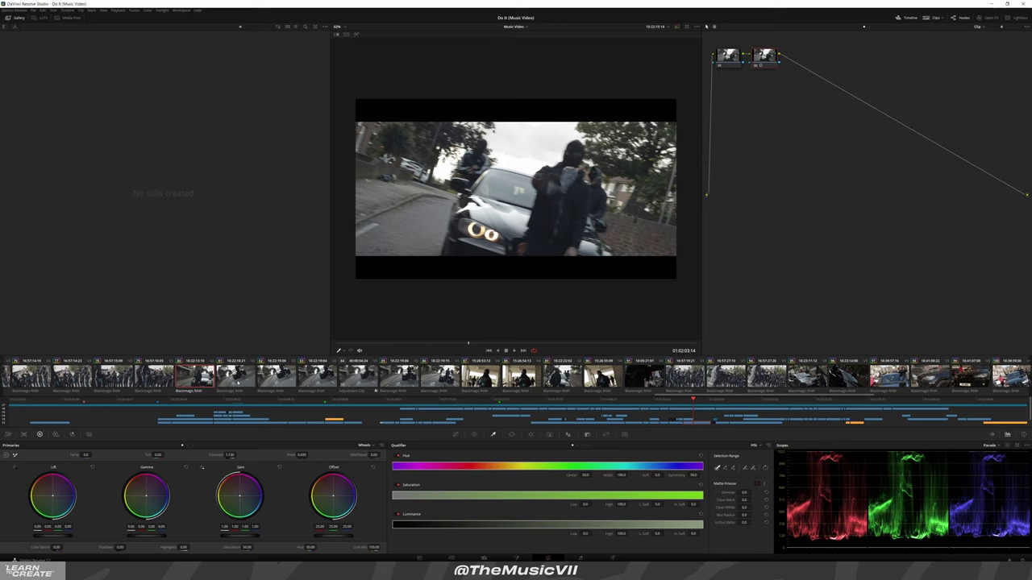
{"action": "key", "text": "j"}
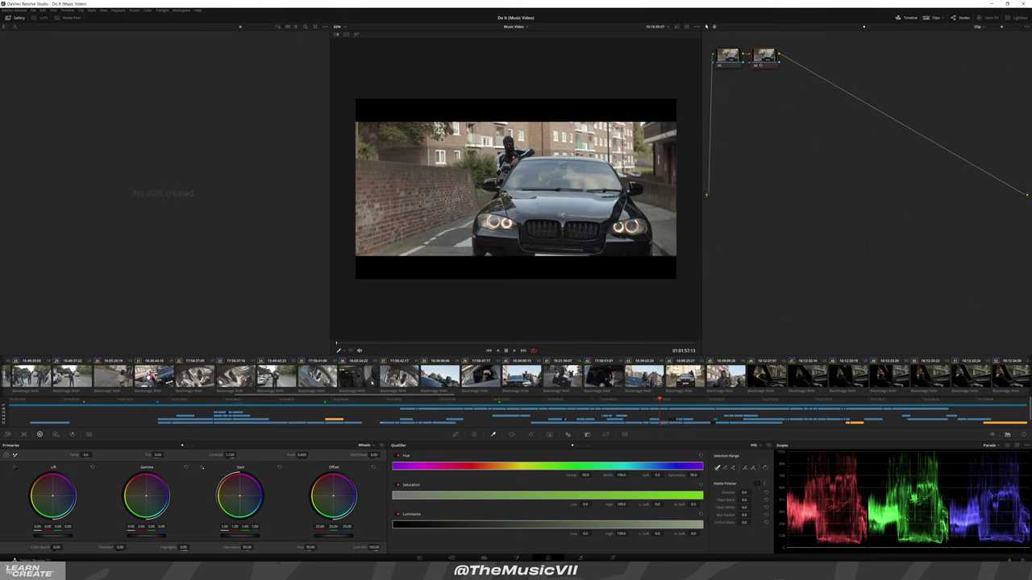
{"action": "key", "text": "shift+4"}
Return to the Color page and select the crowd shot with the silver-masked figure
{"action": "scroll", "coordinate": [536, 449], "scroll_direction": "down", "scroll_amount": 1}
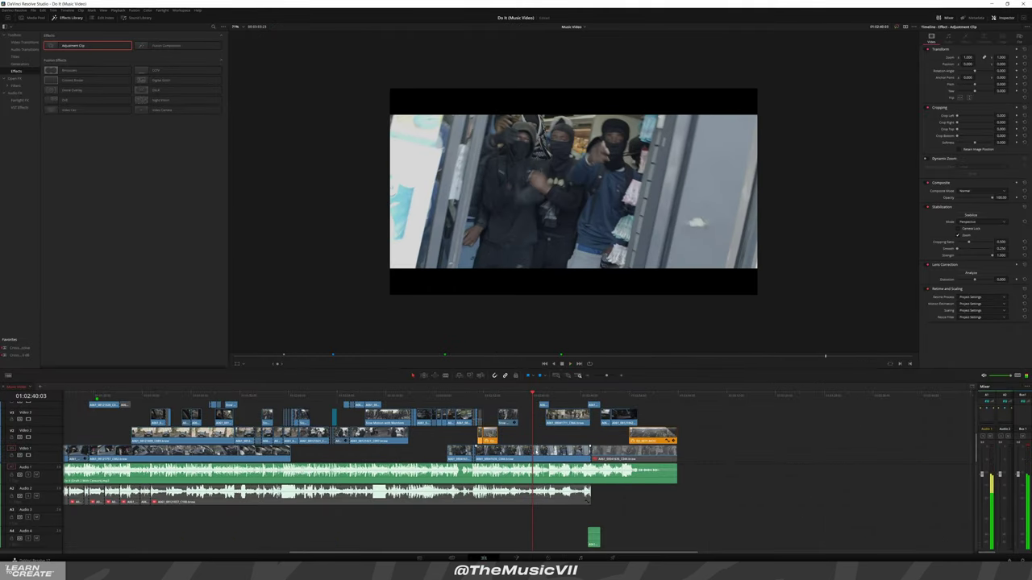
{"action": "scroll", "coordinate": [461, 435], "scroll_direction": "up", "scroll_amount": 4}
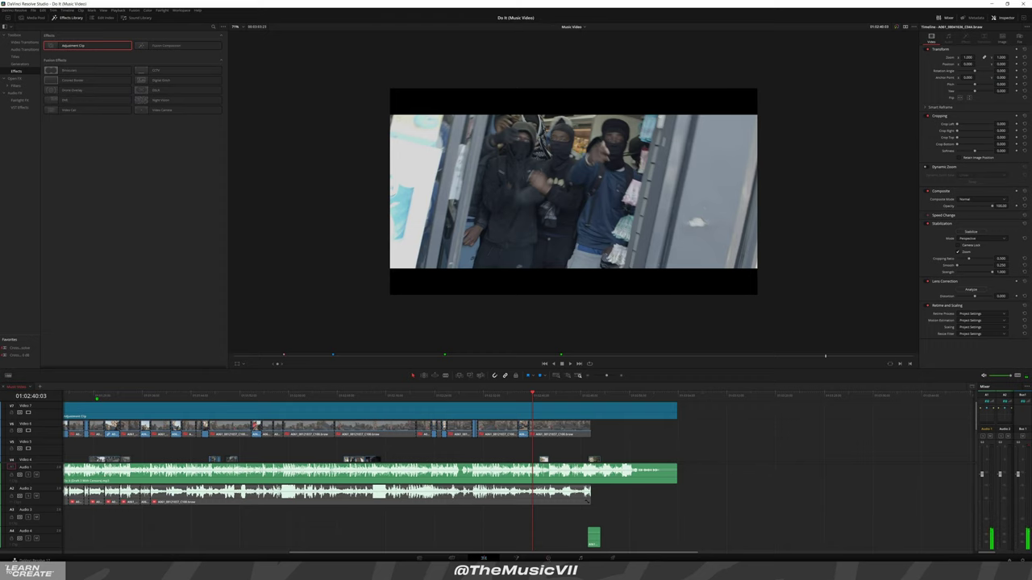
{"action": "left_click", "coordinate": [549, 558]}
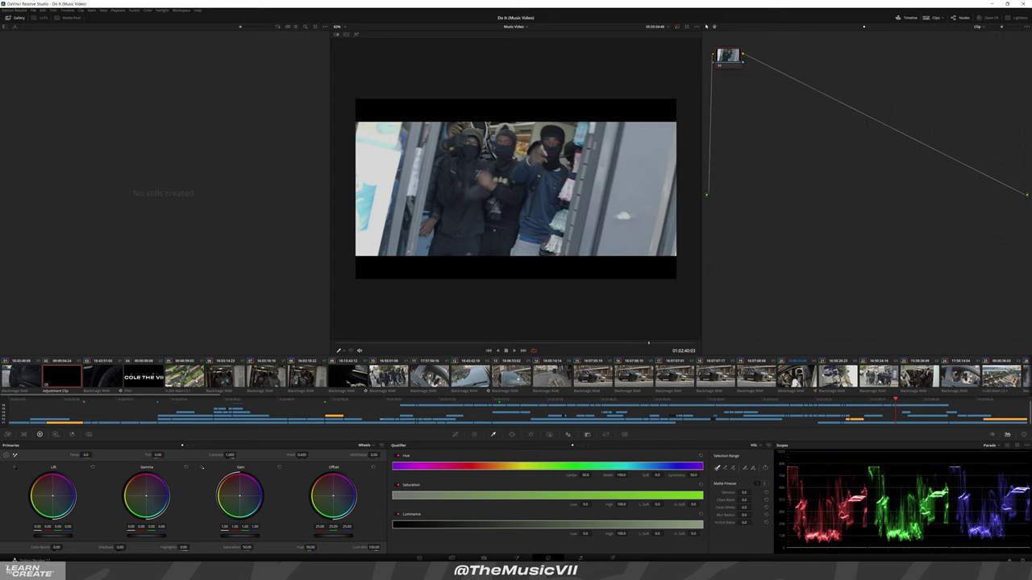
{"action": "left_click", "coordinate": [878, 376]}
{"action": "left_click", "coordinate": [918, 377]}
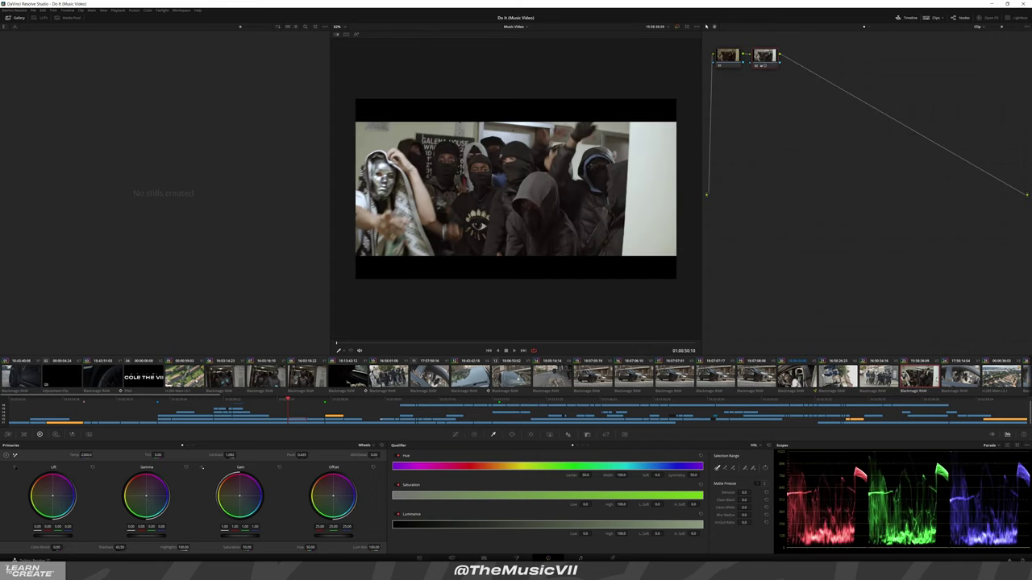
{"action": "scroll", "coordinate": [516, 377], "scroll_direction": "down", "scroll_amount": 5}
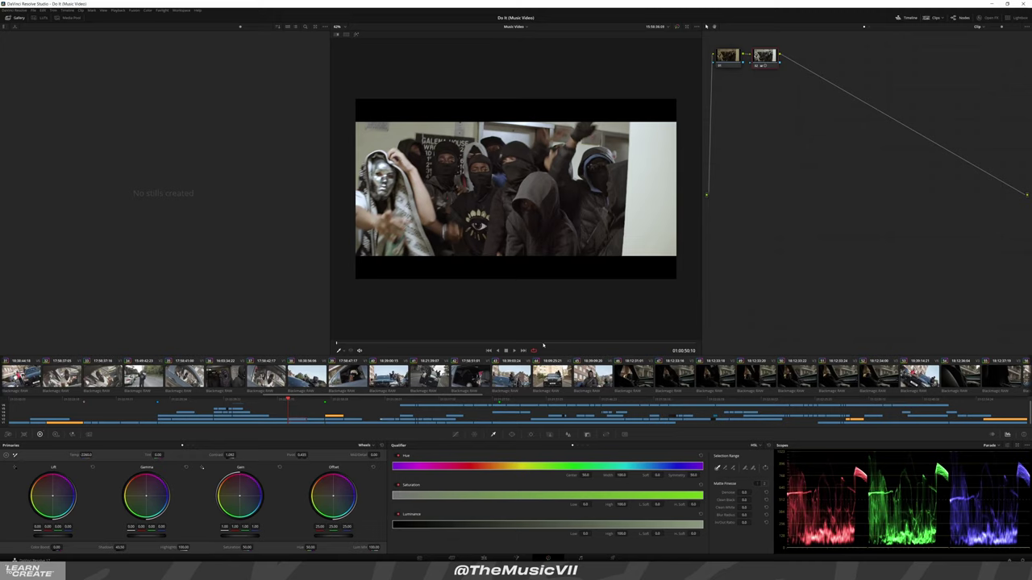
Pick a different Camera Raw ISO for the doorway shot and warm its colour temperature
{"action": "left_click", "coordinate": [8, 434]}
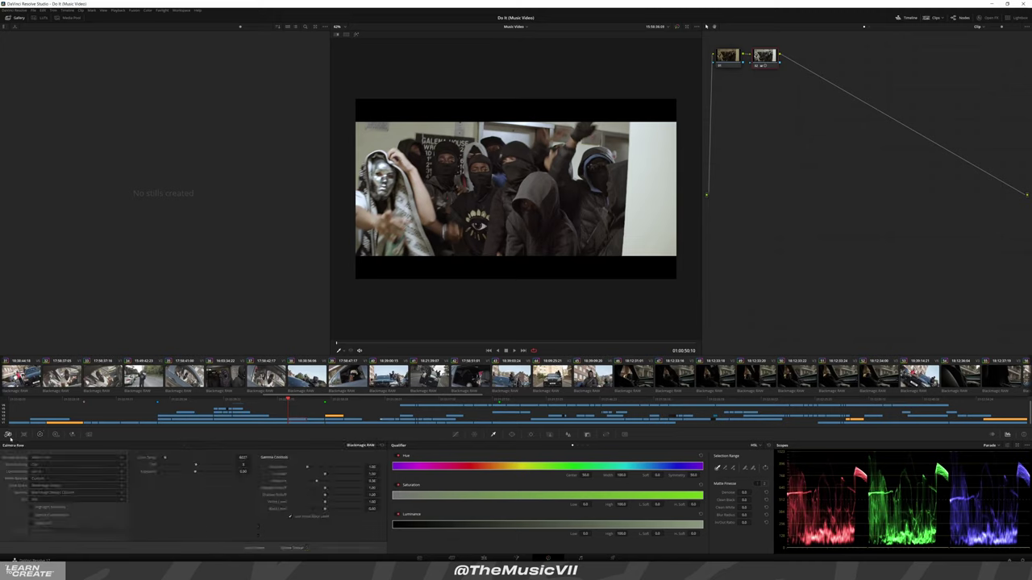
{"action": "left_click", "coordinate": [75, 500]}
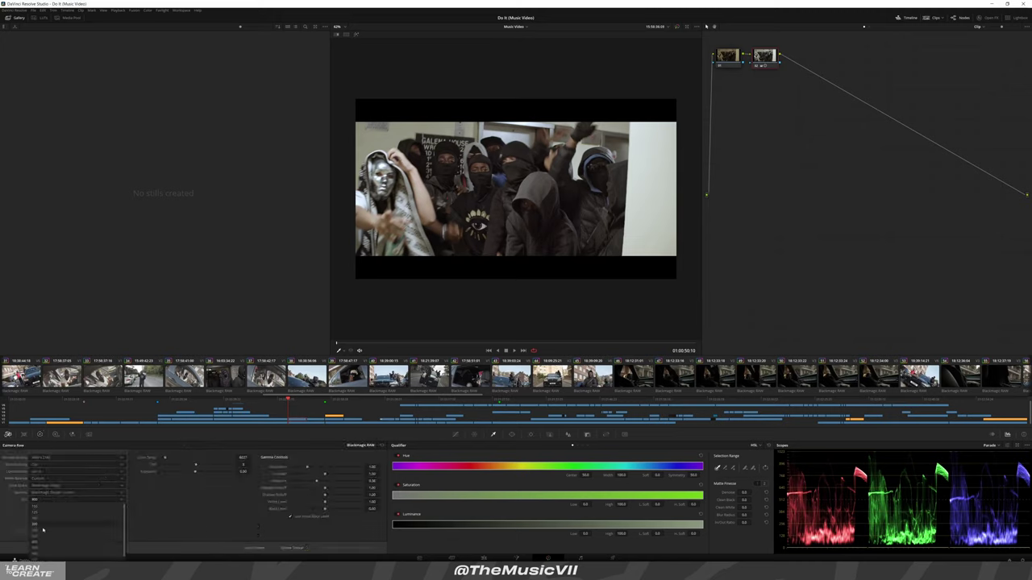
{"action": "left_click", "coordinate": [43, 530]}
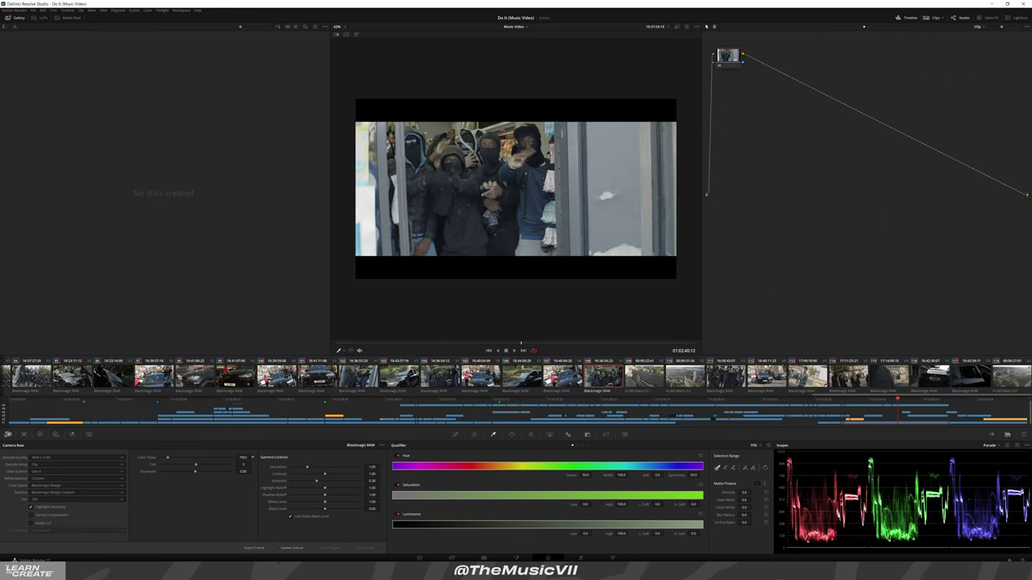
{"action": "left_click_drag", "start_coordinate": [166, 457], "coordinate": [168, 457]}
Darken the doorway shot's Shadows in the Primaries wheels
{"action": "left_click", "coordinate": [41, 435]}
{"action": "left_click_drag", "start_coordinate": [117, 548], "coordinate": [126, 548]}
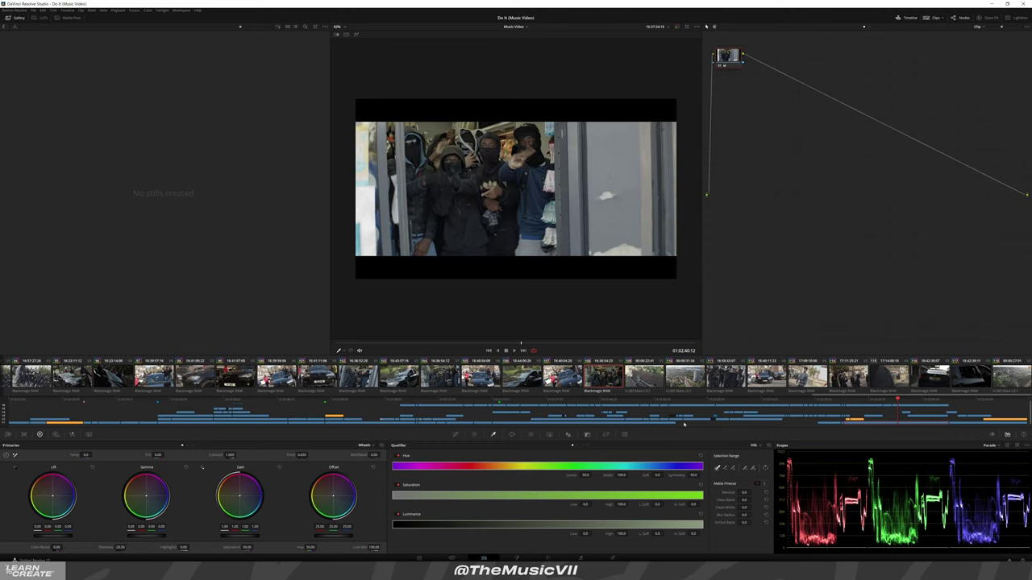
{"action": "key", "text": "shift+4"}
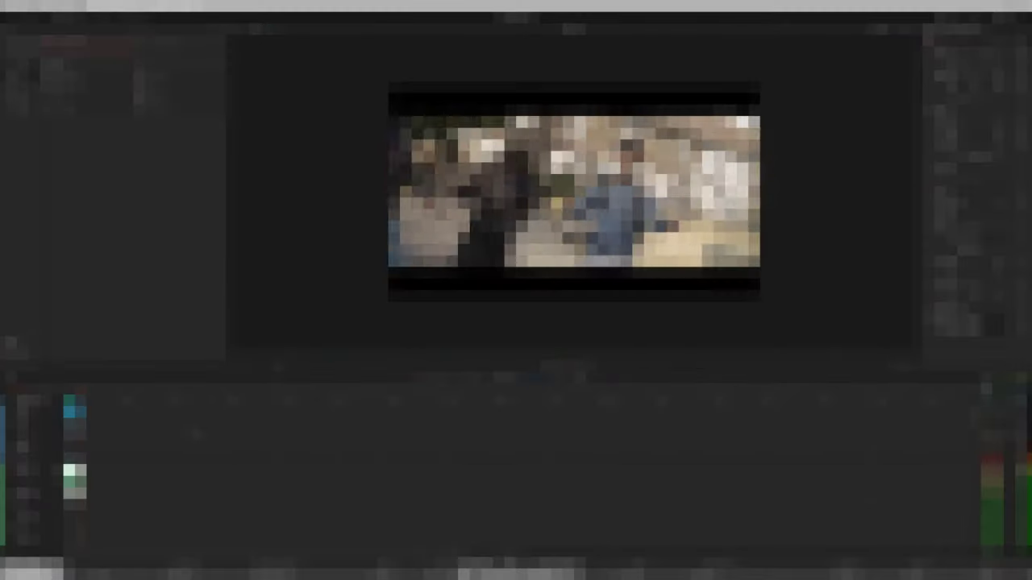
{"action": "scroll", "coordinate": [93, 416], "scroll_direction": "up", "scroll_amount": 5}
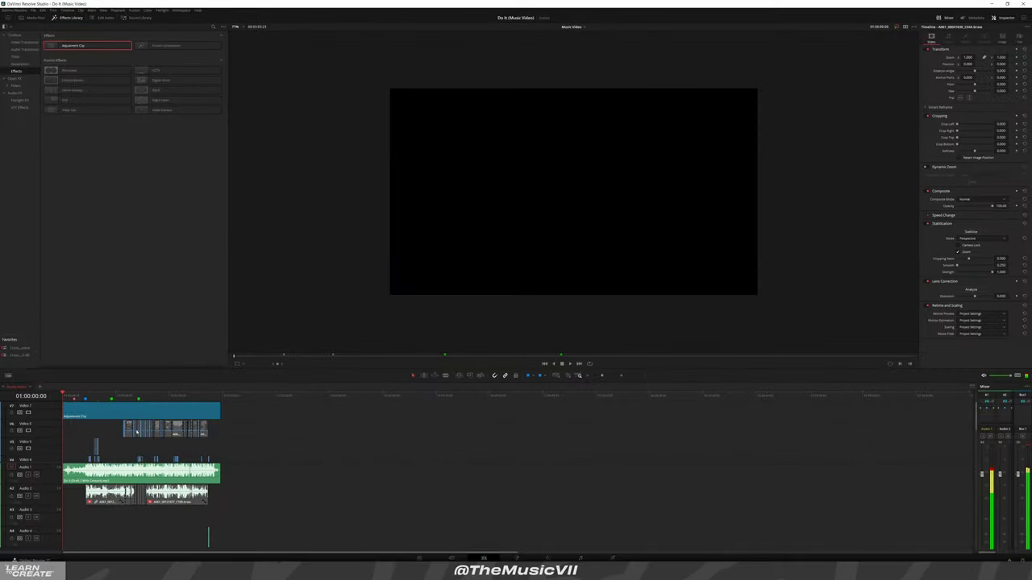
{"action": "scroll", "coordinate": [101, 426], "scroll_direction": "up", "scroll_amount": 3}
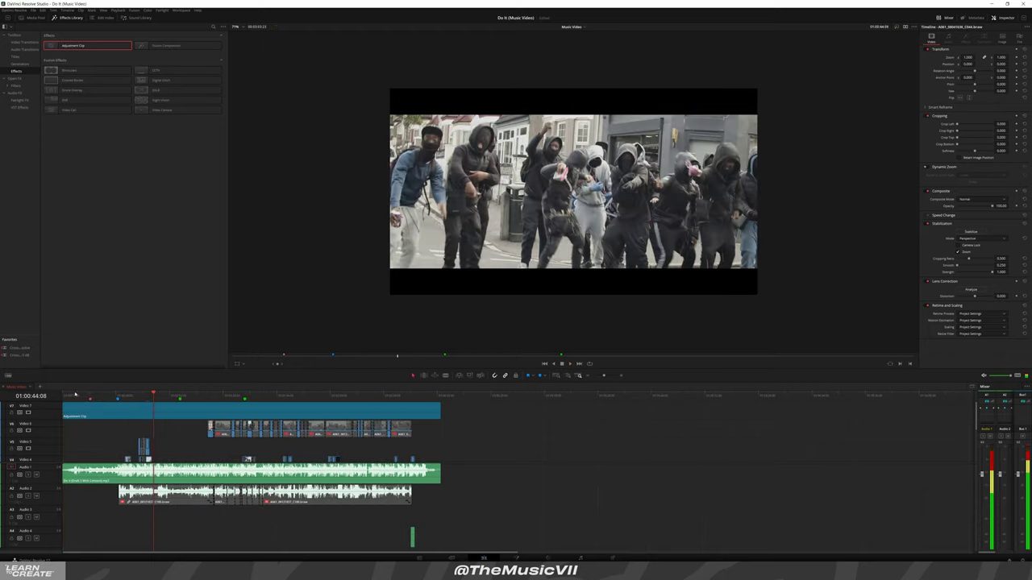
{"action": "scroll", "coordinate": [121, 423], "scroll_direction": "up", "scroll_amount": 4}
{"action": "scroll", "coordinate": [134, 420], "scroll_direction": "up", "scroll_amount": 2}
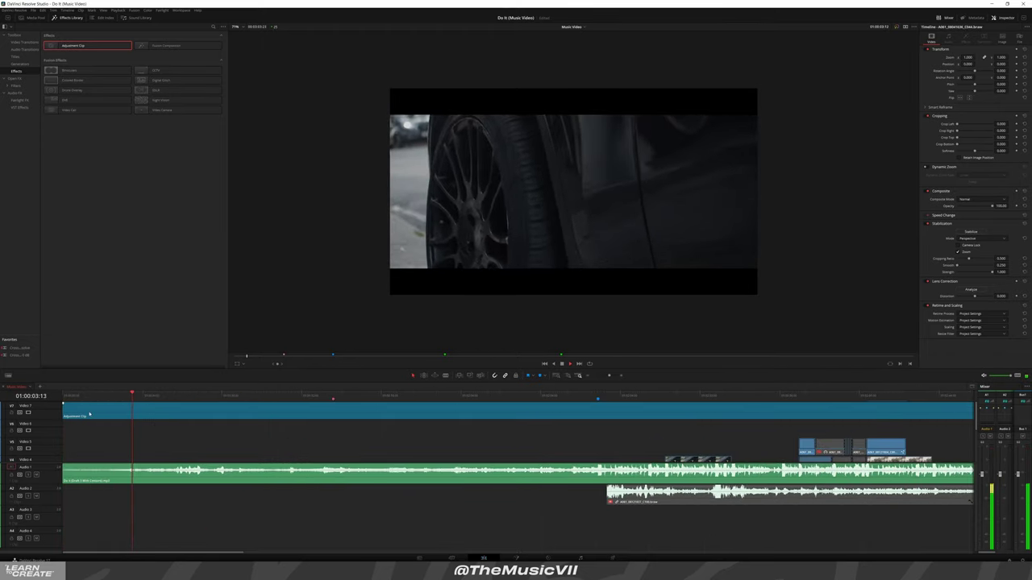
{"action": "scroll", "coordinate": [161, 436], "scroll_direction": "down", "scroll_amount": 3}
{"action": "scroll", "coordinate": [184, 449], "scroll_direction": "down", "scroll_amount": 2}
{"action": "scroll", "coordinate": [161, 445], "scroll_direction": "down", "scroll_amount": 1}
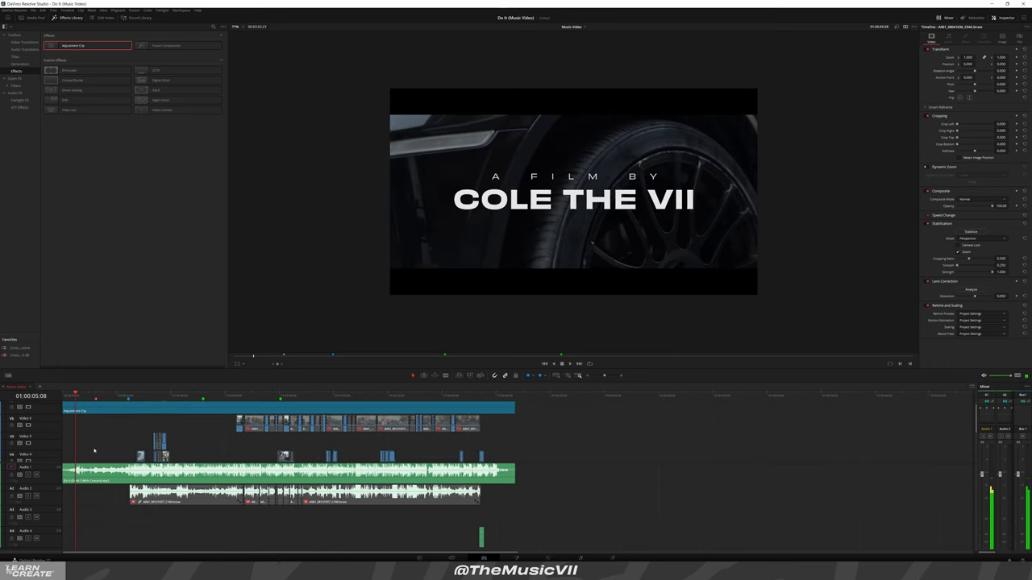
{"action": "scroll", "coordinate": [91, 443], "scroll_direction": "down", "scroll_amount": 3}
{"action": "scroll", "coordinate": [91, 443], "scroll_direction": "down", "scroll_amount": 1}
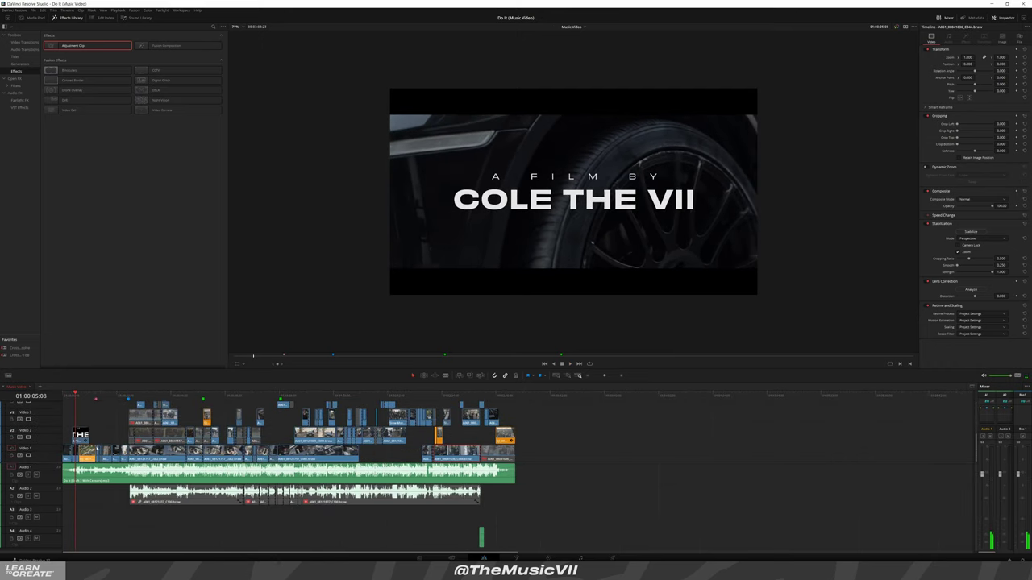
{"action": "scroll", "coordinate": [91, 443], "scroll_direction": "up", "scroll_amount": 2}
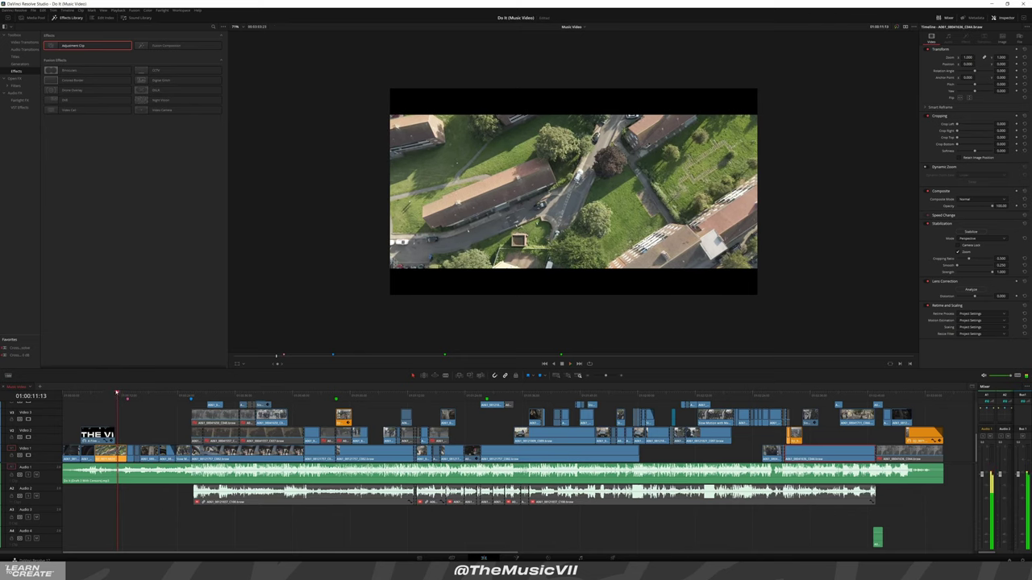
{"action": "left_click", "coordinate": [69, 397]}
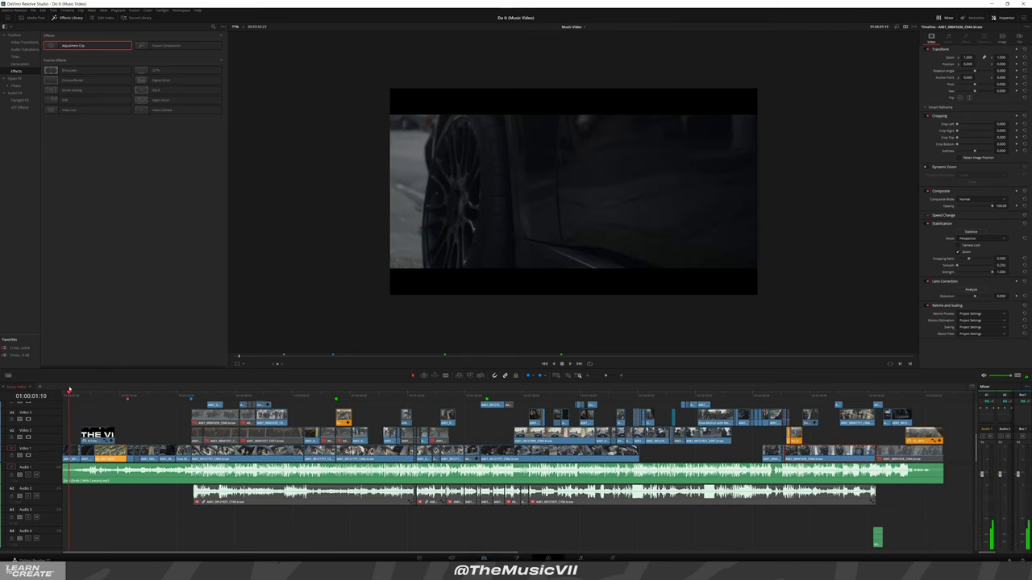
{"action": "key", "text": "shift+6"}
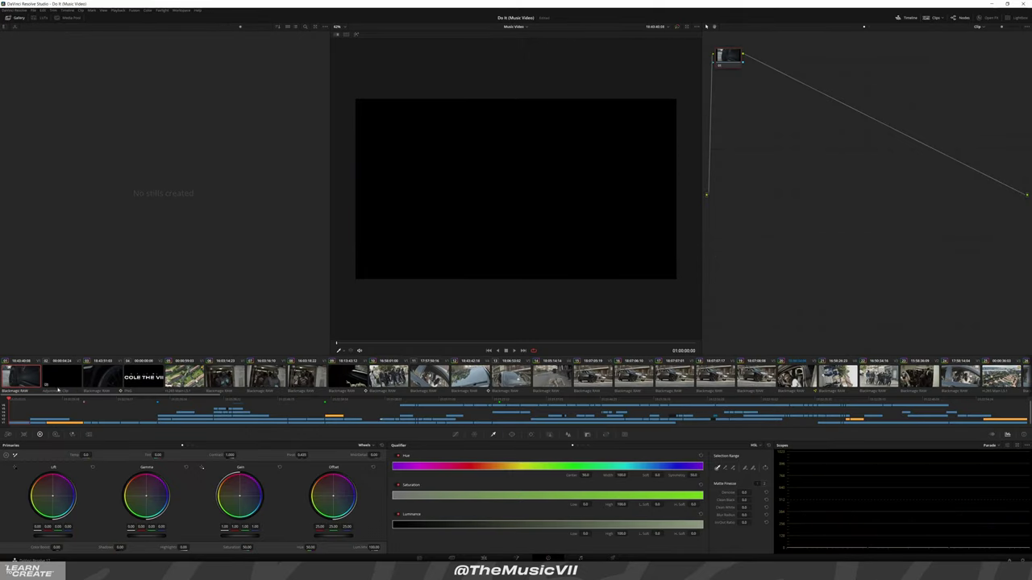
Warm clip 01's colour temperature to about 370, then select the title clip 03
{"action": "left_click_drag", "start_coordinate": [404, 344], "coordinate": [496, 344]}
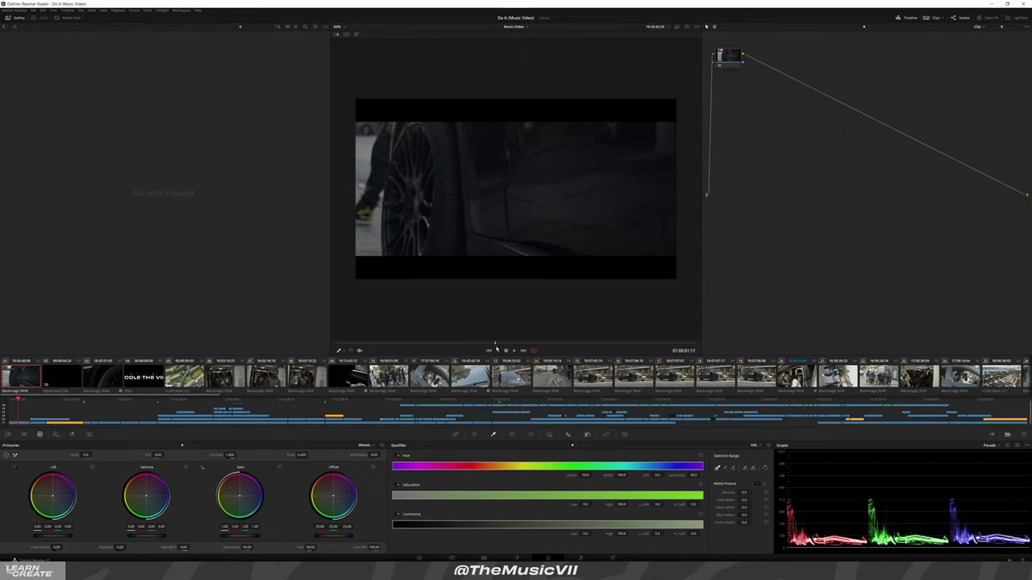
{"action": "left_click_drag", "start_coordinate": [87, 455], "coordinate": [93, 455]}
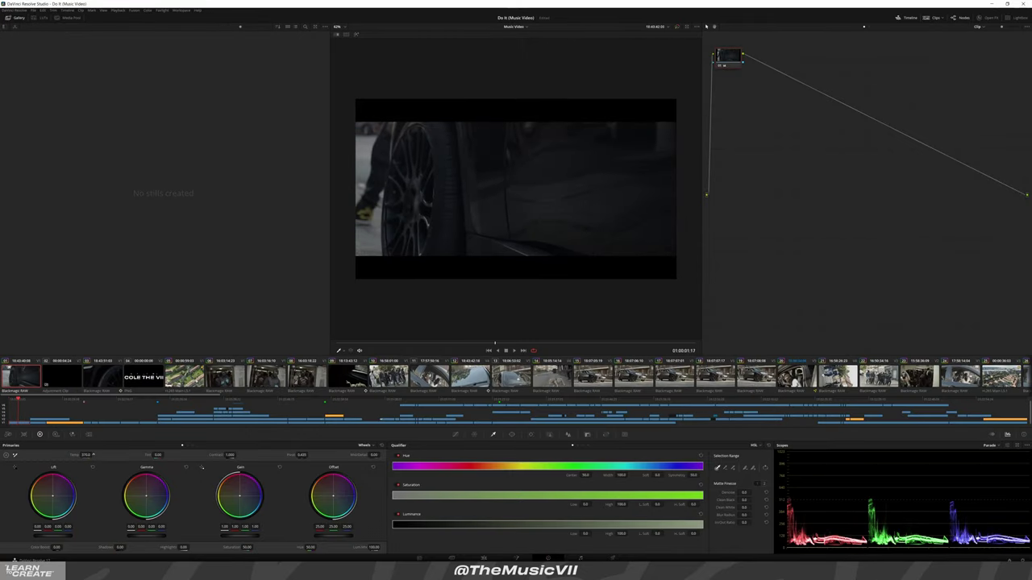
{"action": "left_click", "coordinate": [95, 384]}
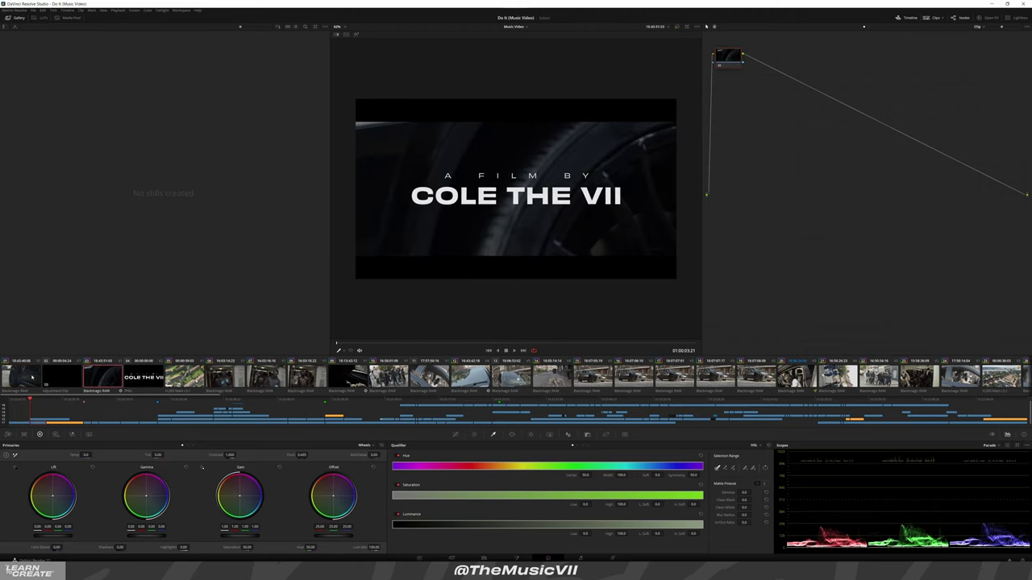
{"action": "left_click", "coordinate": [485, 557]}
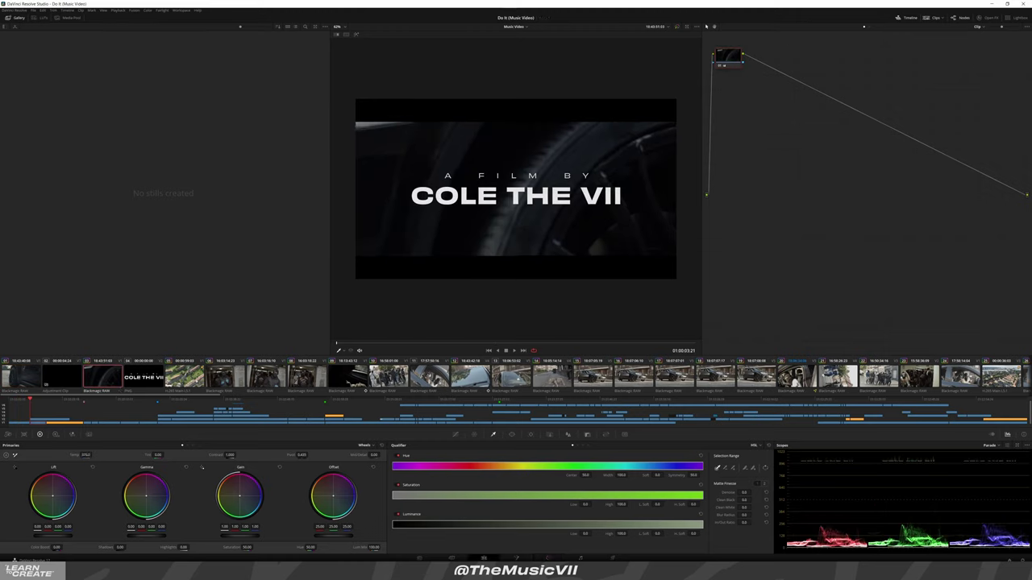
Play the edit from the start while zooming the timeline around the opening section
{"action": "key", "text": "shift+4"}
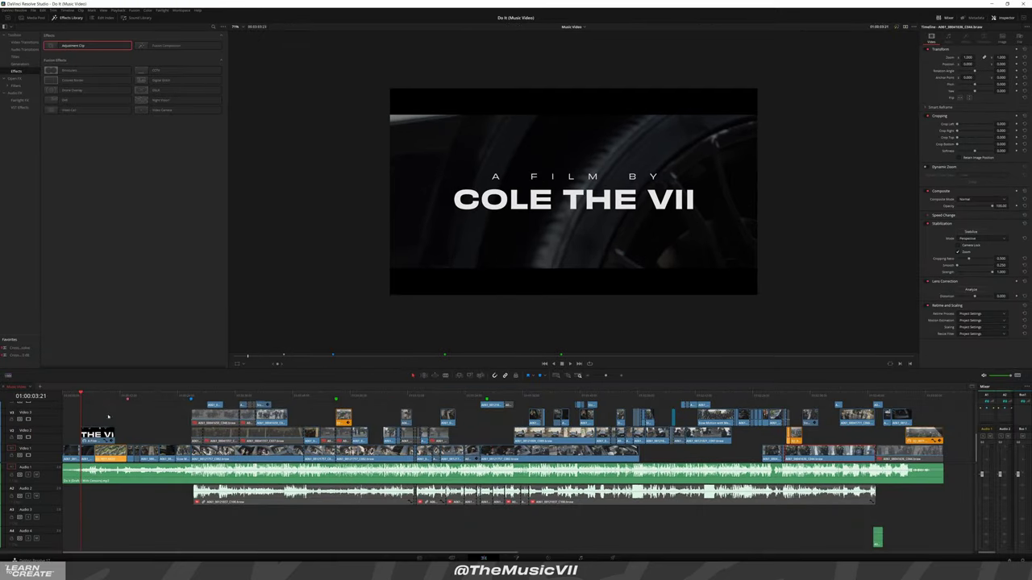
{"action": "key", "text": "Home"}
{"action": "key", "text": "space"}
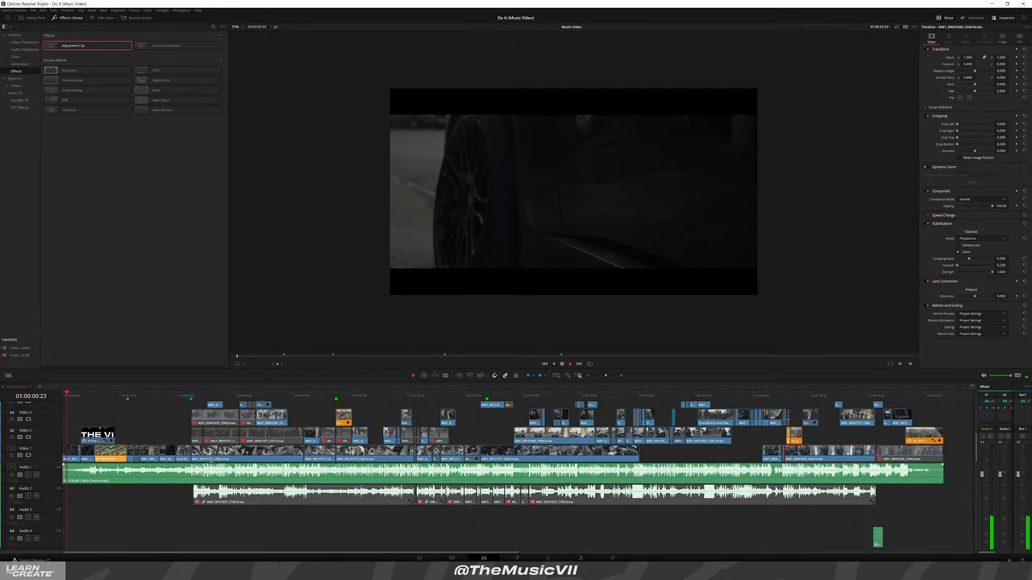
{"action": "key", "text": "ctrl+minus"}
{"action": "key", "text": "ctrl+minus"}
{"action": "key", "text": "ctrl+equal"}
{"action": "key", "text": "ctrl+equal"}
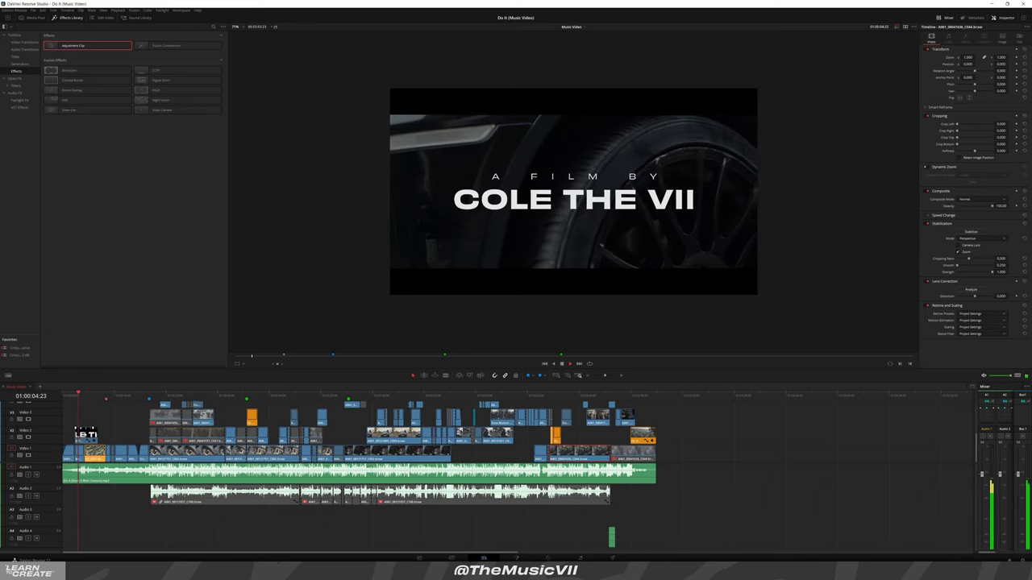
{"action": "key", "text": "ctrl+equal"}
{"action": "key", "text": "ctrl+equal"}
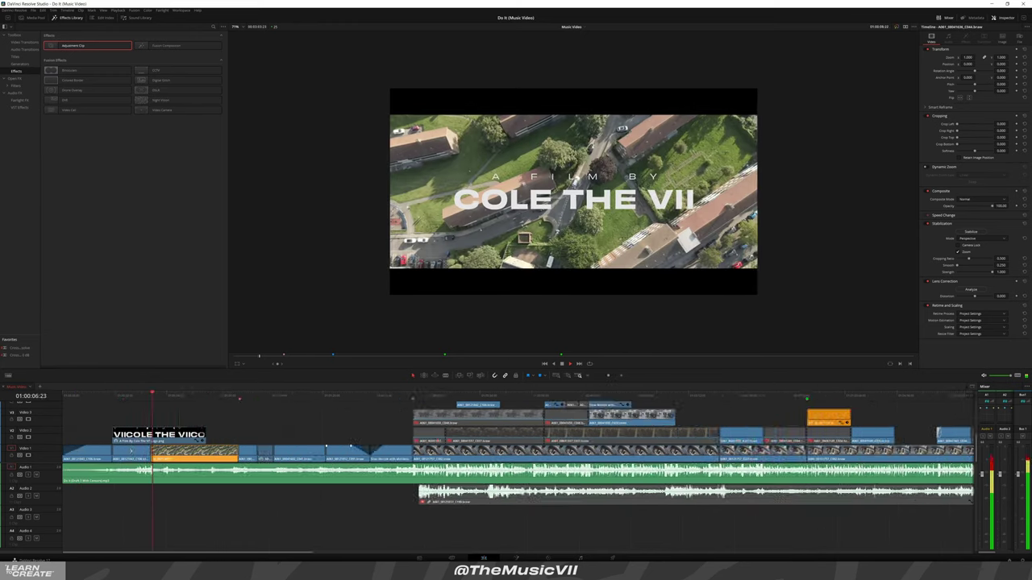
Stabilise the car-wheel clip on Video 1 and replay it to check the result
{"action": "left_click", "coordinate": [126, 458]}
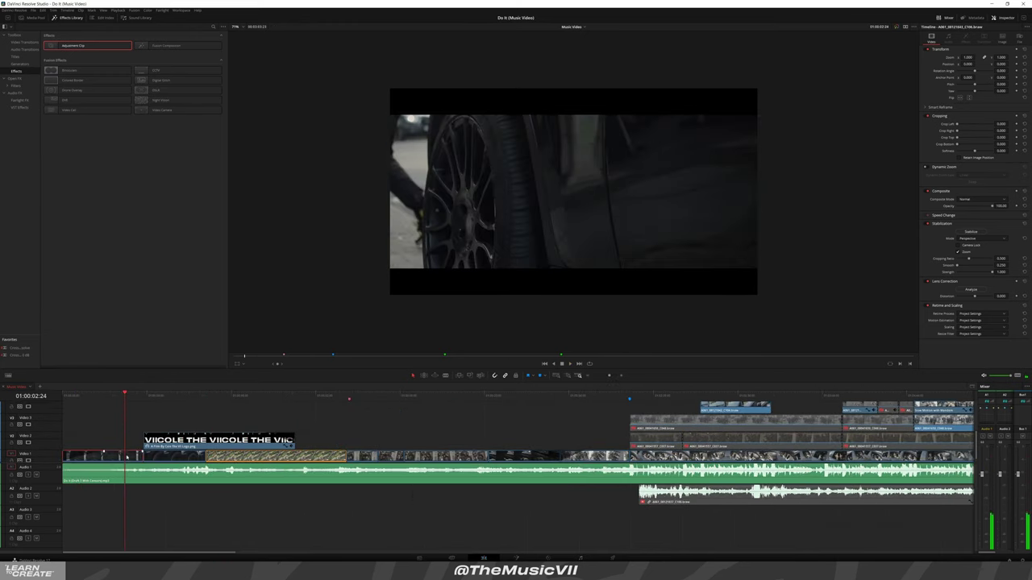
{"action": "left_click", "coordinate": [970, 233]}
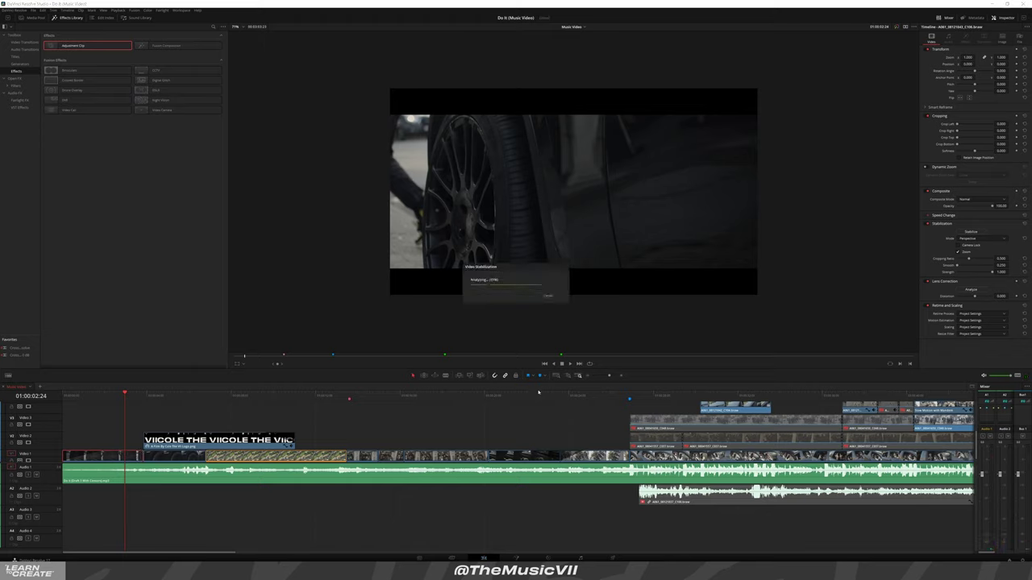
{"action": "key", "text": "/"}
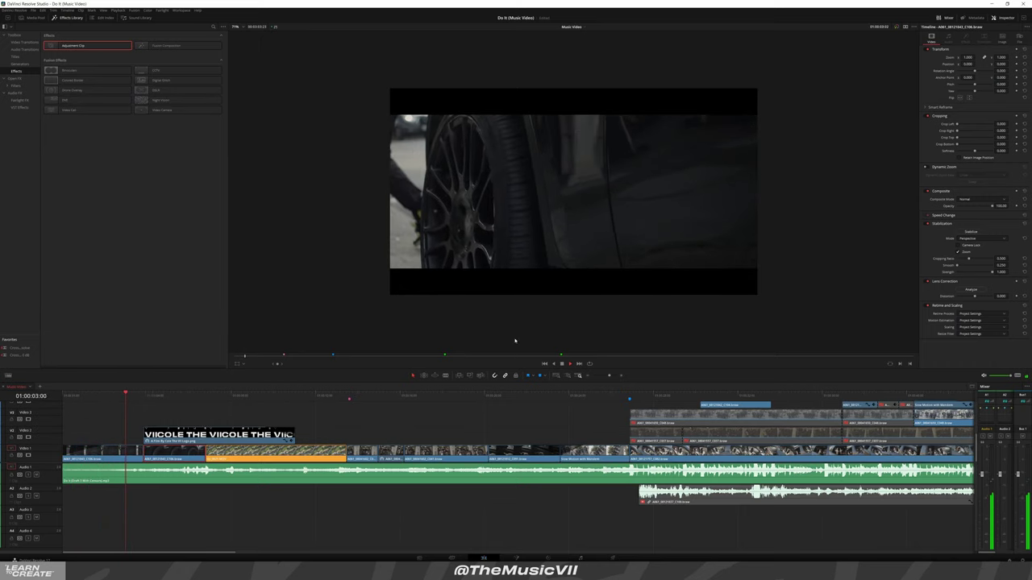
{"action": "left_click", "coordinate": [979, 232]}
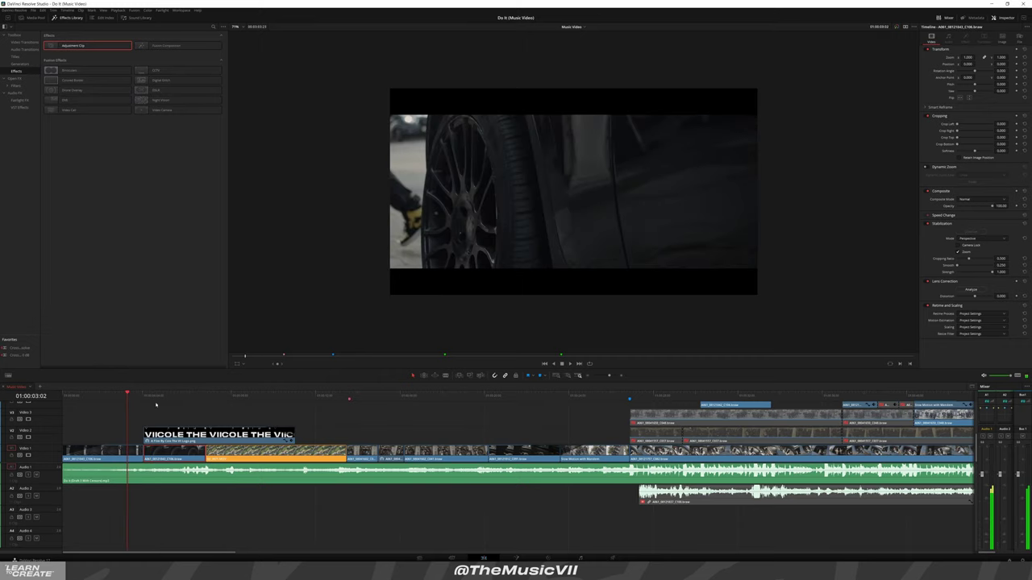
{"action": "key", "text": "space"}
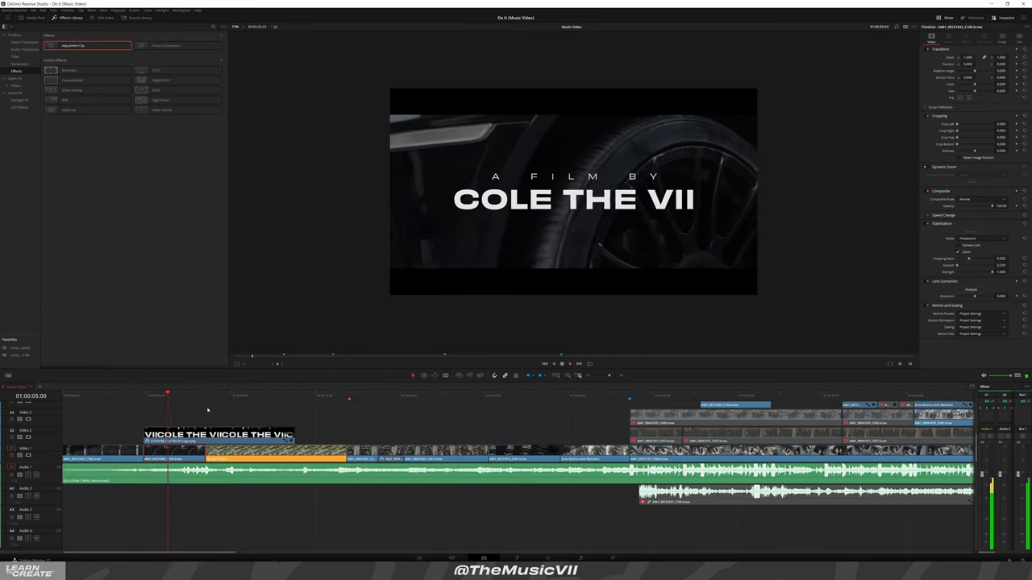
{"action": "scroll", "coordinate": [185, 417], "scroll_direction": "down", "scroll_amount": 3}
{"action": "scroll", "coordinate": [184, 416], "scroll_direction": "down", "scroll_amount": 2}
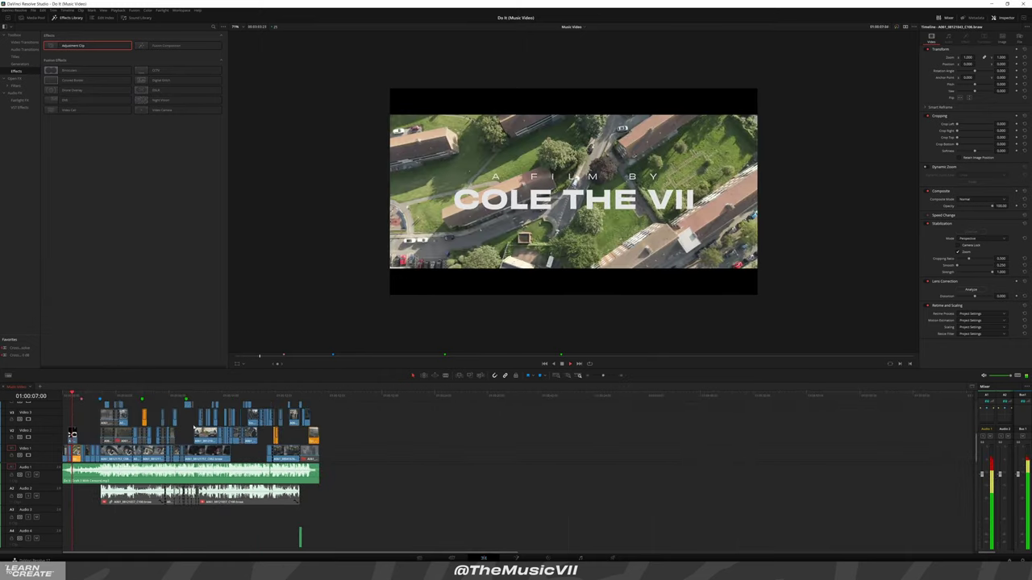
{"action": "scroll", "coordinate": [192, 426], "scroll_direction": "up", "scroll_amount": 1}
{"action": "scroll", "coordinate": [193, 426], "scroll_direction": "up", "scroll_amount": 2}
{"action": "scroll", "coordinate": [193, 426], "scroll_direction": "up", "scroll_amount": 2}
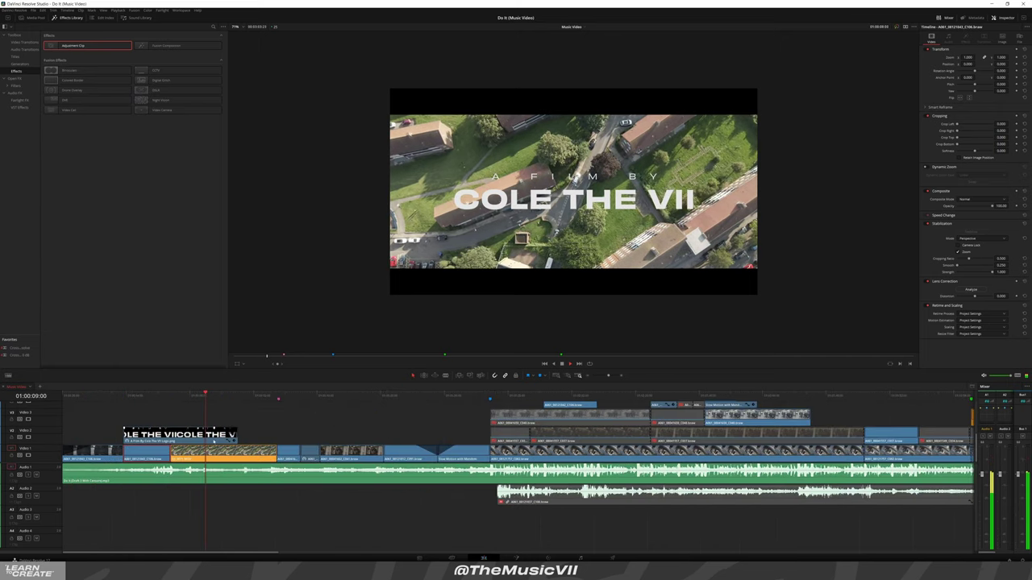
Select the V7 Adjustment Clip, save the project, and play back later sections
{"action": "left_click", "coordinate": [127, 411]}
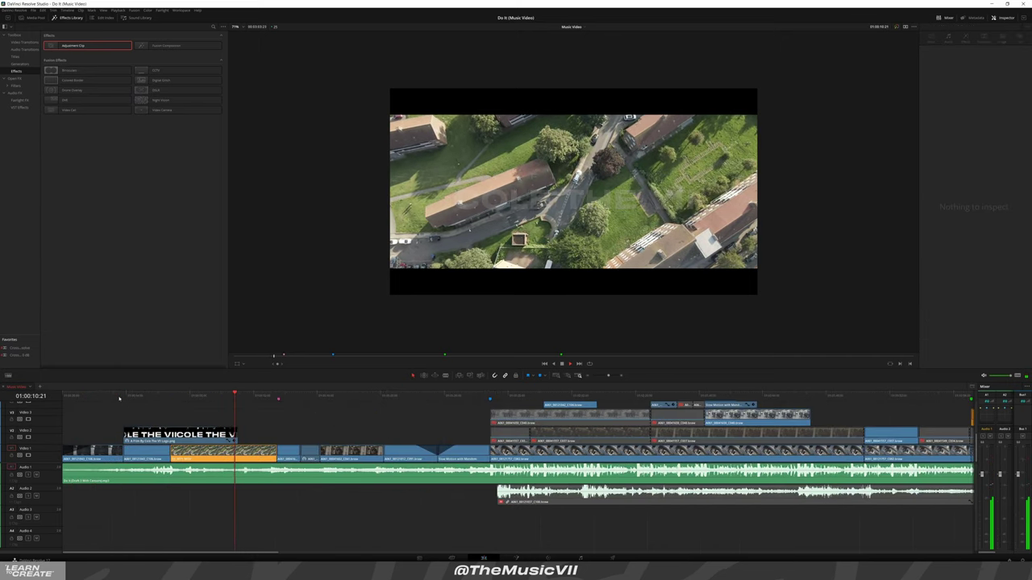
{"action": "left_click", "coordinate": [129, 414]}
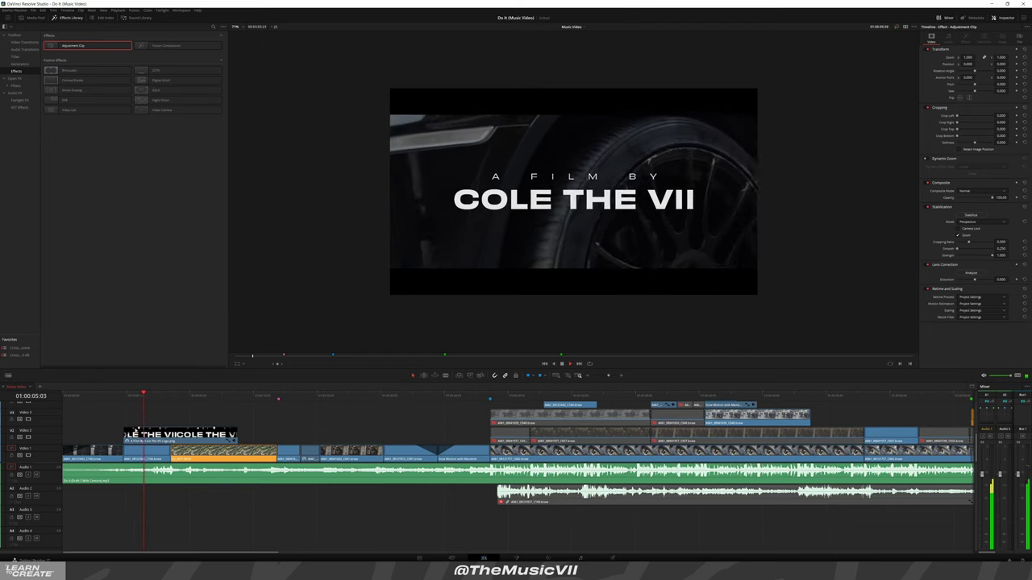
{"action": "key", "text": "ctrl+s"}
{"action": "left_click", "coordinate": [125, 394]}
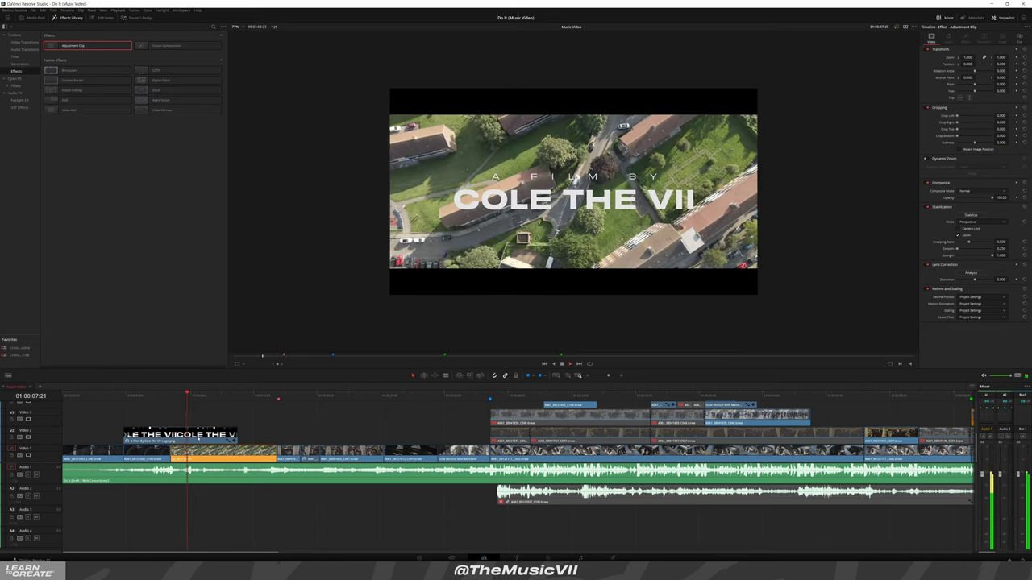
{"action": "scroll", "coordinate": [193, 439], "scroll_direction": "down", "scroll_amount": 2}
{"action": "scroll", "coordinate": [196, 438], "scroll_direction": "down", "scroll_amount": 2}
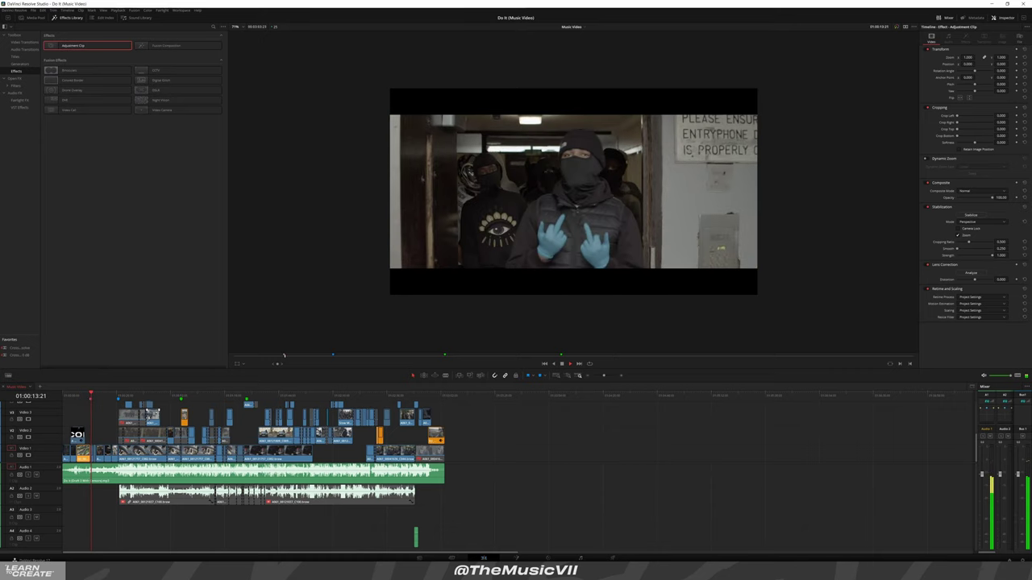
{"action": "scroll", "coordinate": [148, 415], "scroll_direction": "down", "scroll_amount": 1}
{"action": "key", "text": "space"}
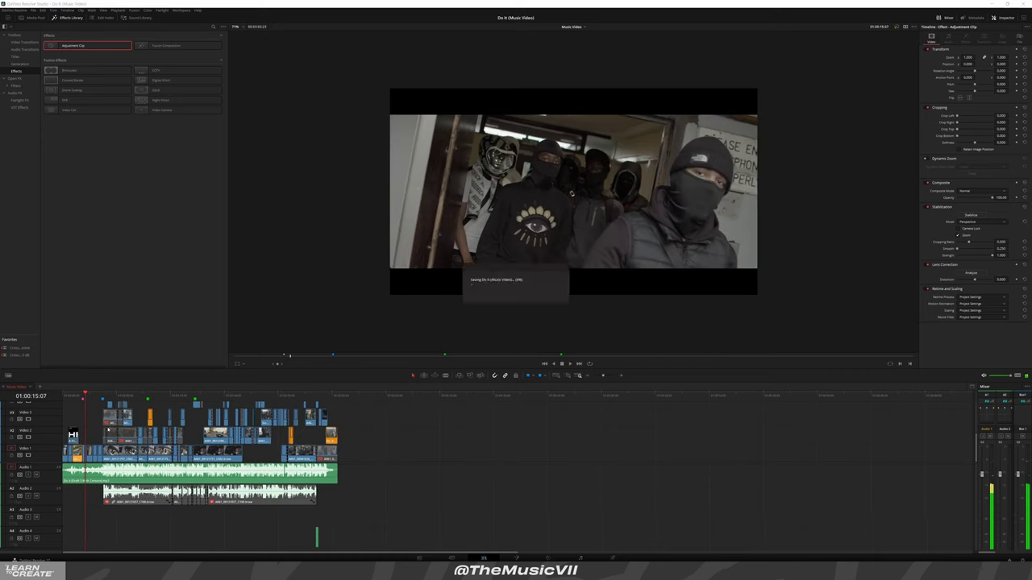
{"action": "left_click", "coordinate": [296, 521]}
{"action": "key", "text": "space"}
{"action": "scroll", "coordinate": [570, 522], "scroll_direction": "up", "scroll_amount": 3}
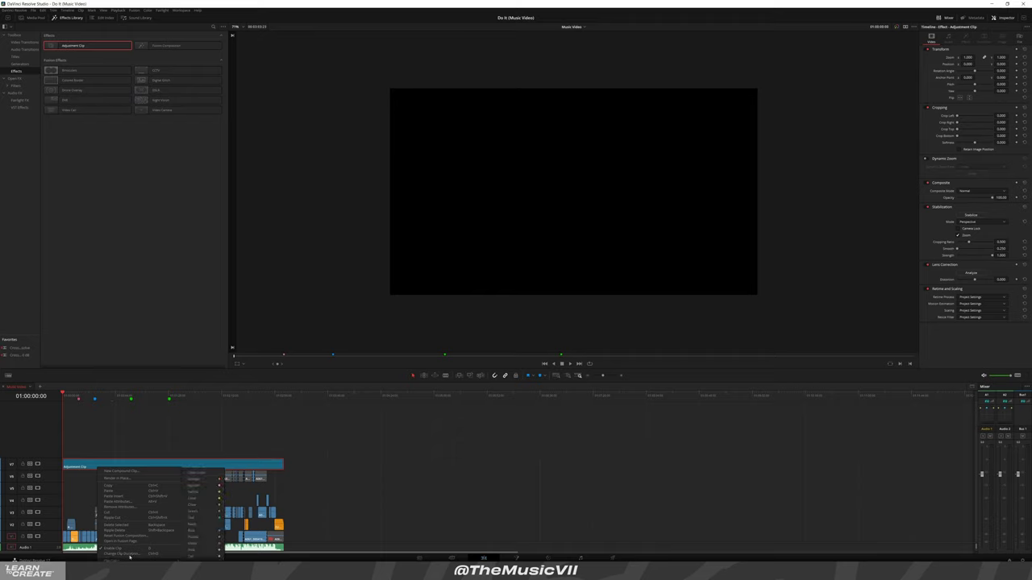
Colour the V7 Adjustment Clip pink and move the playhead to the crowd shot at 01:02:20:14
{"action": "mouse_move", "coordinate": [165, 559]}
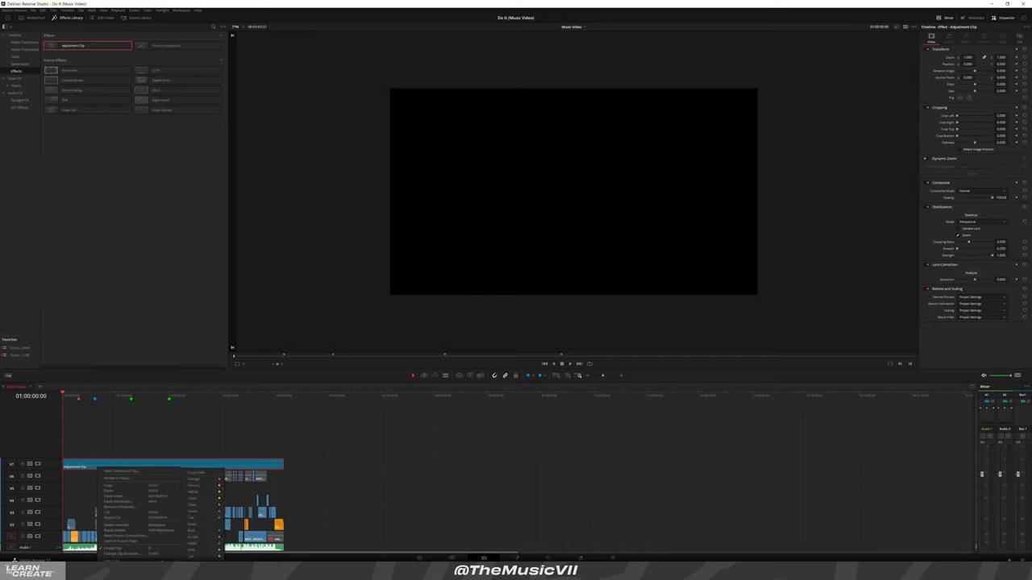
{"action": "left_click", "coordinate": [200, 556]}
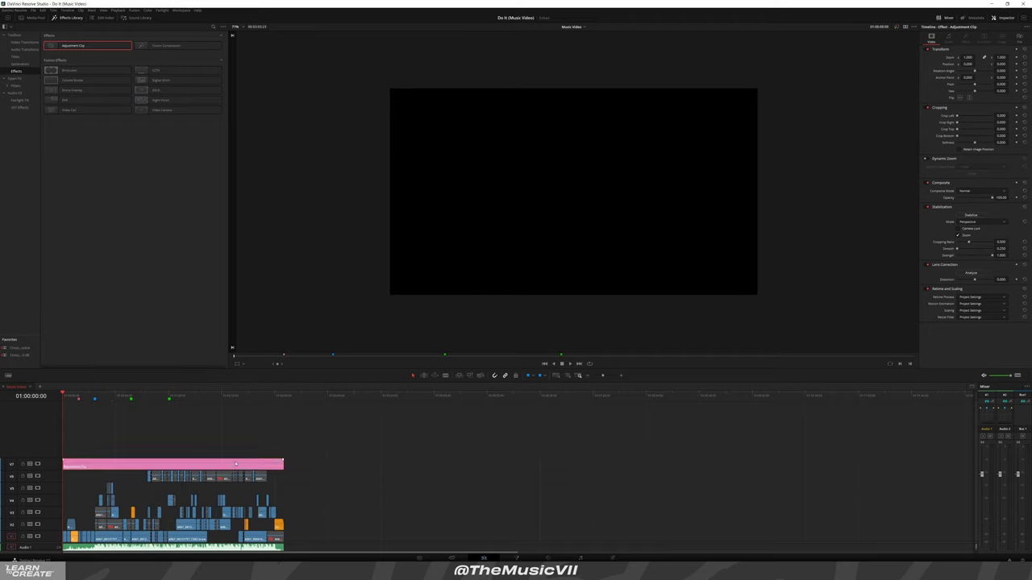
{"action": "scroll", "coordinate": [422, 307], "scroll_direction": "up", "scroll_amount": 1}
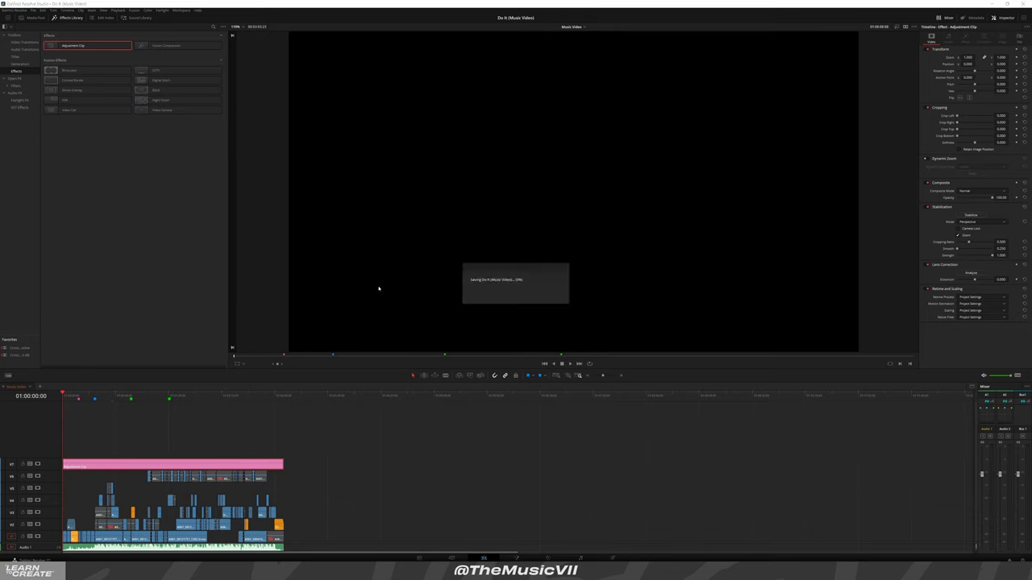
{"action": "left_click", "coordinate": [148, 405]}
{"action": "left_click", "coordinate": [232, 393]}
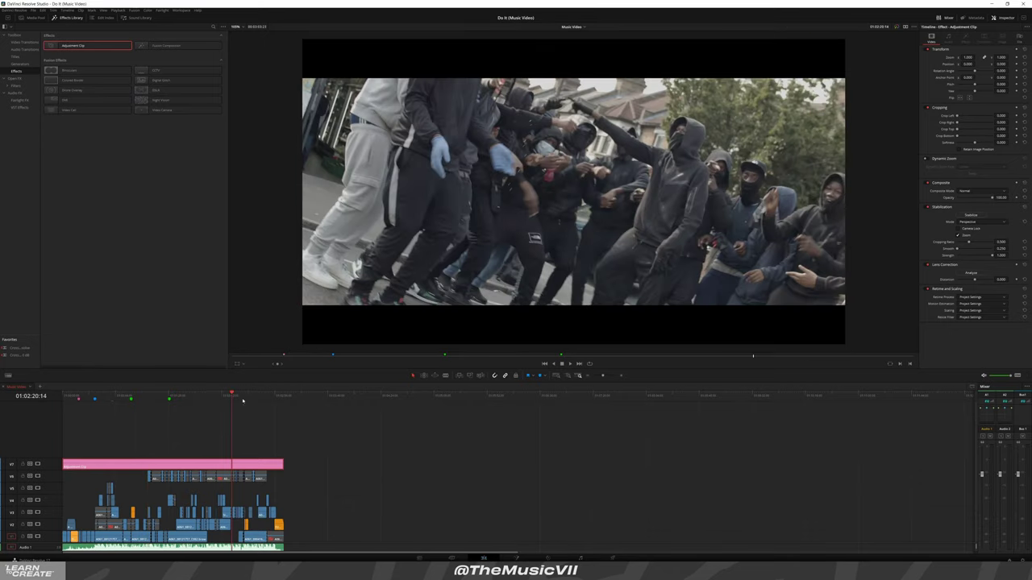
{"action": "left_click", "coordinate": [550, 557]}
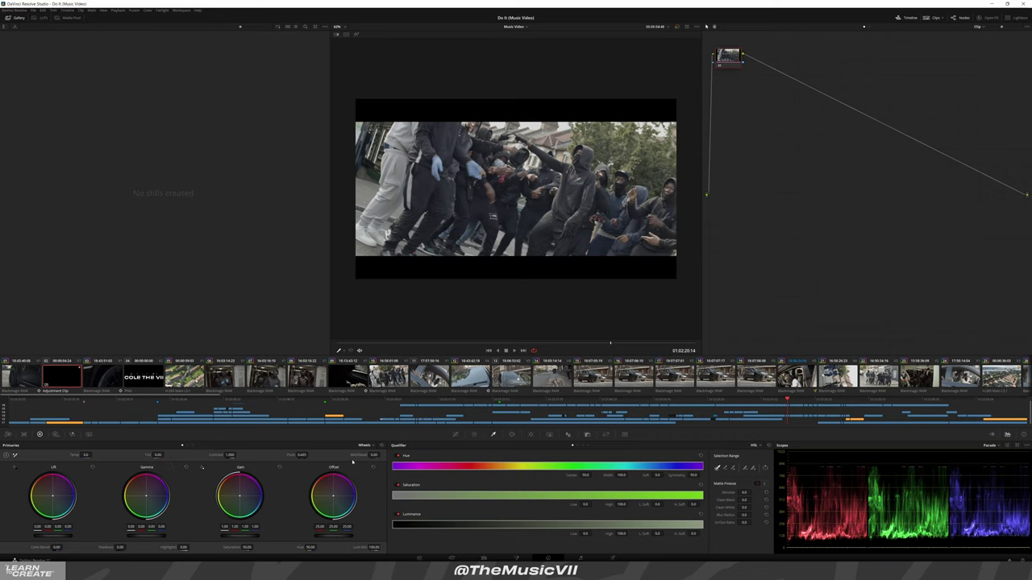
Switch primaries to Log mode and tint the adjustment clip's shadows toward blue
{"action": "left_click", "coordinate": [367, 446]}
{"action": "left_click", "coordinate": [373, 465]}
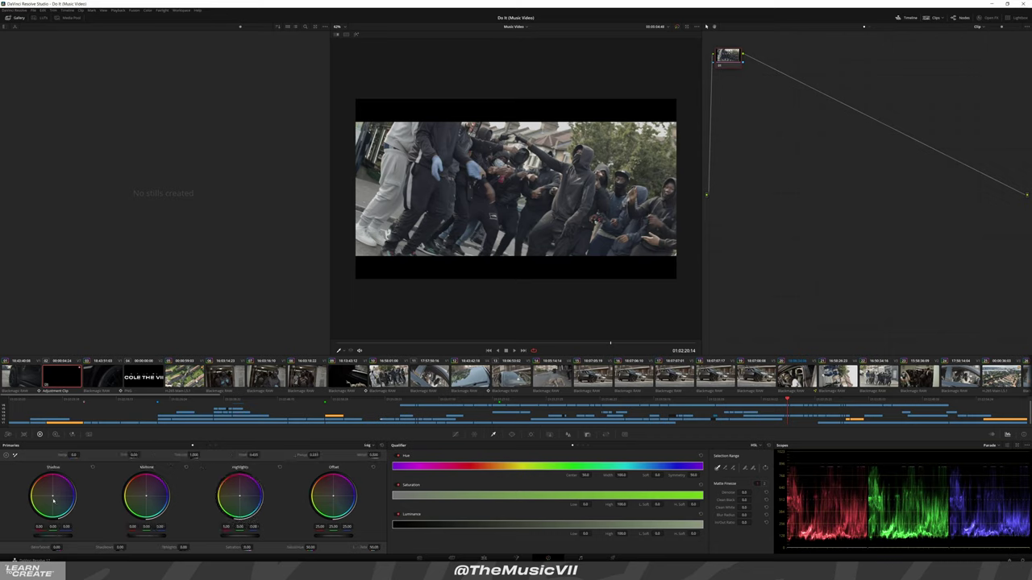
{"action": "left_click_drag", "start_coordinate": [53, 498], "coordinate": [54, 499]}
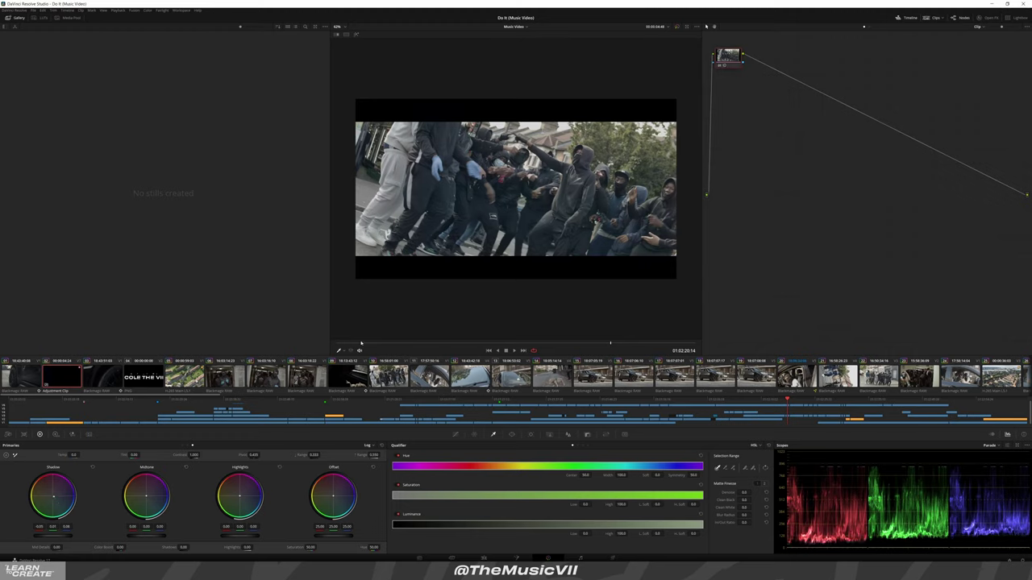
{"action": "left_click_drag", "start_coordinate": [360, 343], "coordinate": [477, 345]}
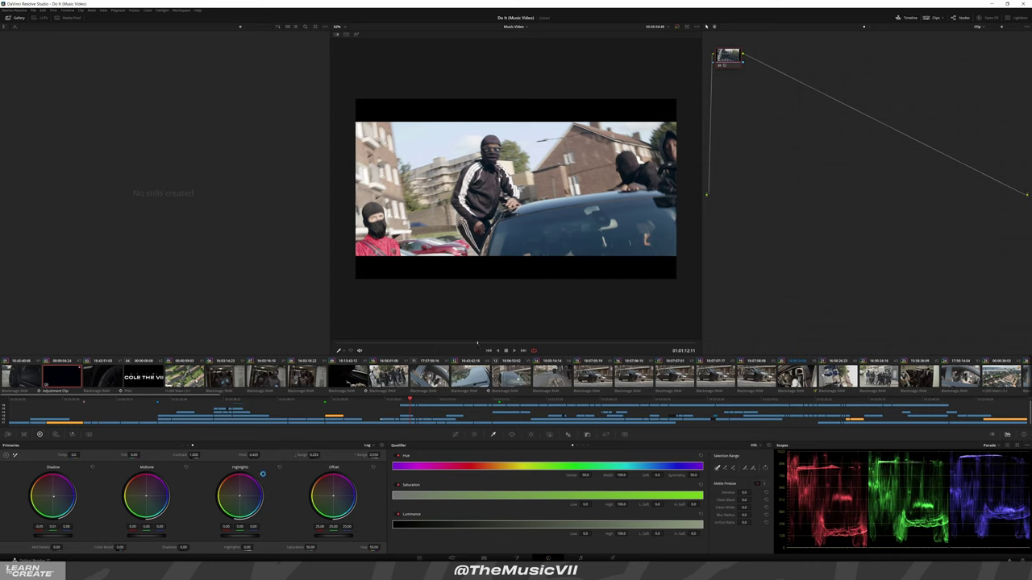
{"action": "left_click_drag", "start_coordinate": [53, 495], "coordinate": [54, 497]}
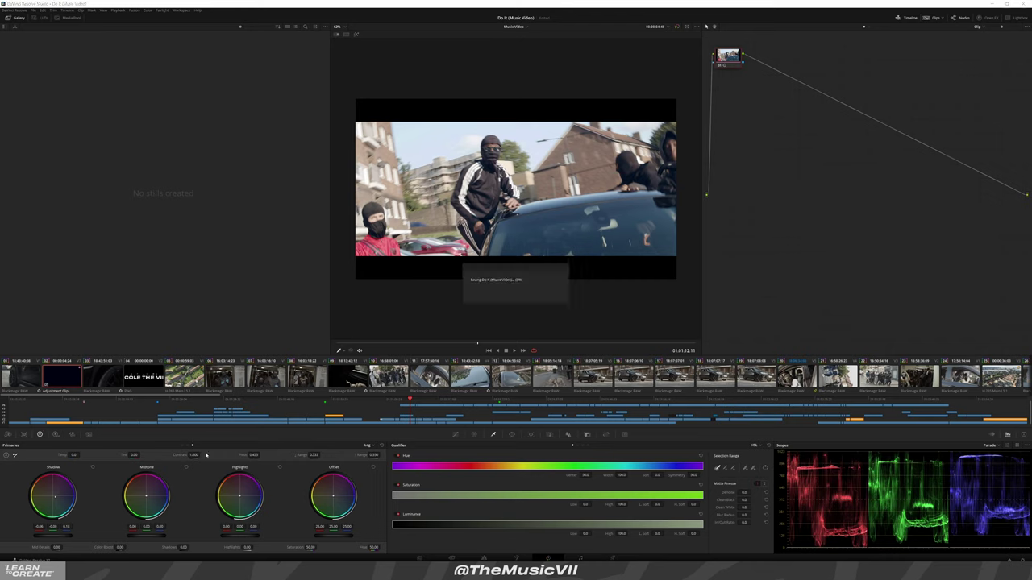
Raise contrast to 1.172 and adjust Shadows, then scrub back to 01:00:28:17 to check
{"action": "left_click_drag", "start_coordinate": [193, 455], "coordinate": [200, 455]}
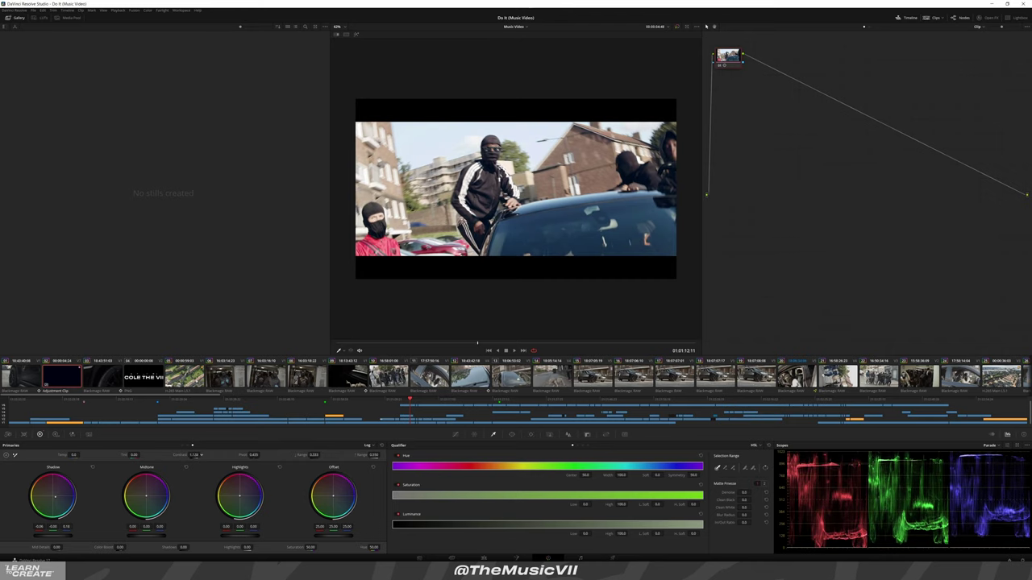
{"action": "left_click_drag", "start_coordinate": [184, 547], "coordinate": [266, 548]}
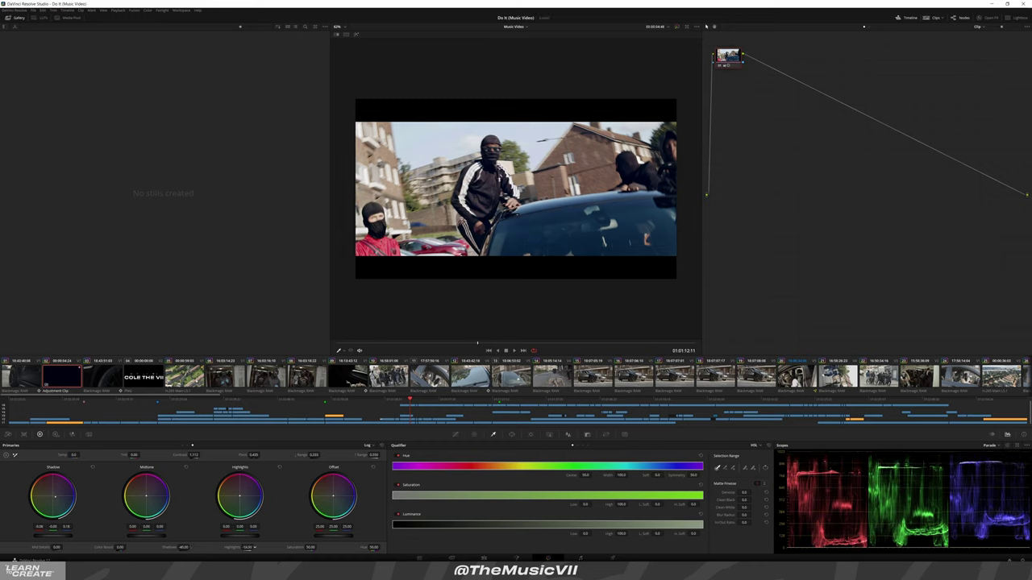
{"action": "left_click_drag", "start_coordinate": [431, 351], "coordinate": [393, 349]}
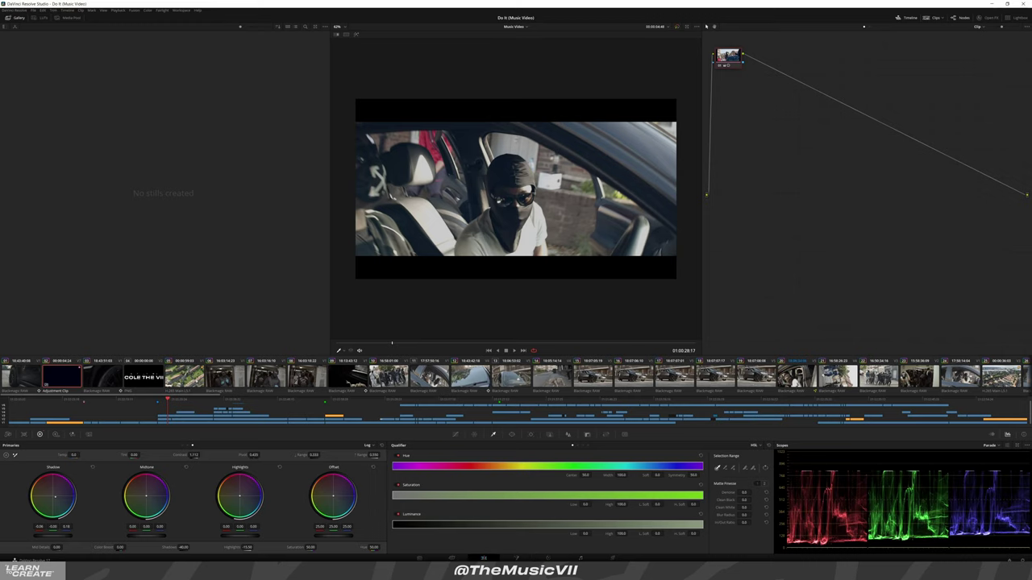
Play the graded music video from the start in full screen on the Edit page
{"action": "left_click", "coordinate": [484, 558]}
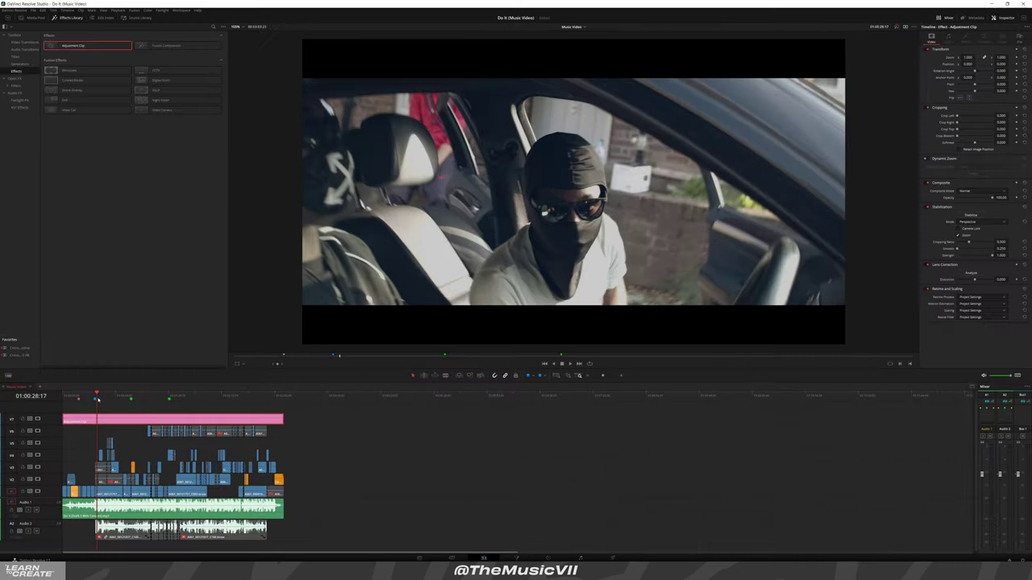
{"action": "key", "text": "space"}
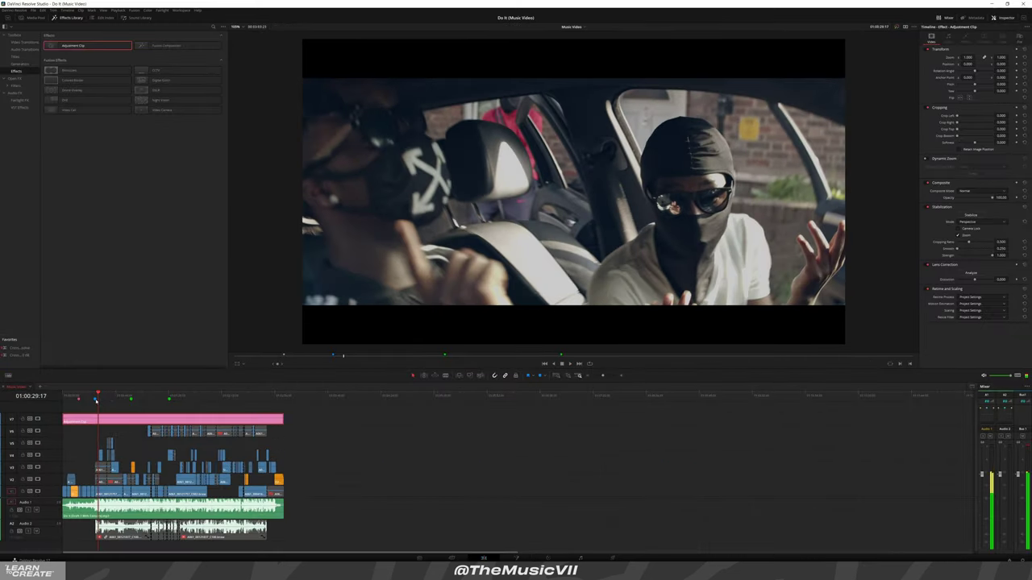
{"action": "key", "text": "Home"}
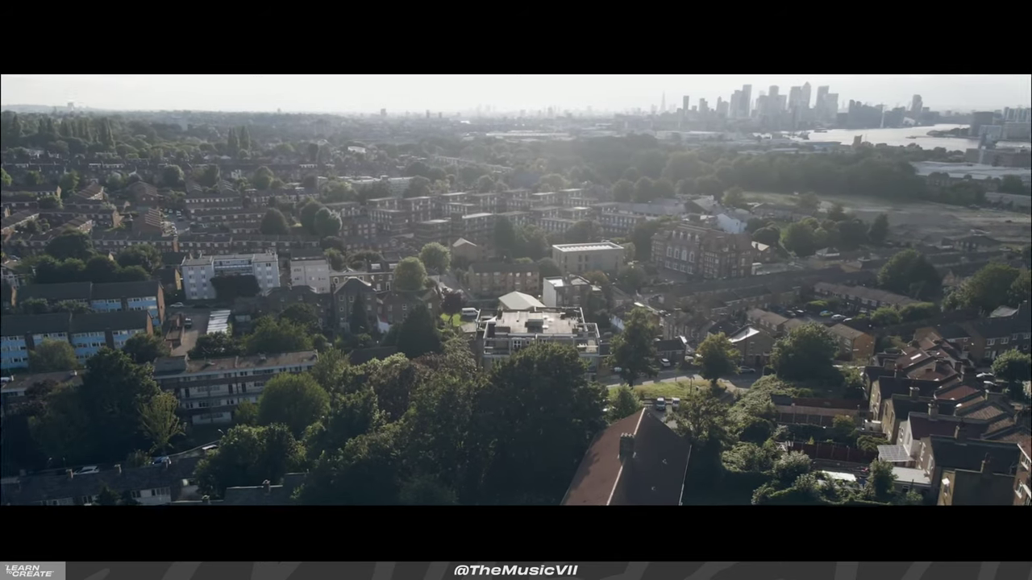
{"action": "key", "text": "Escape"}
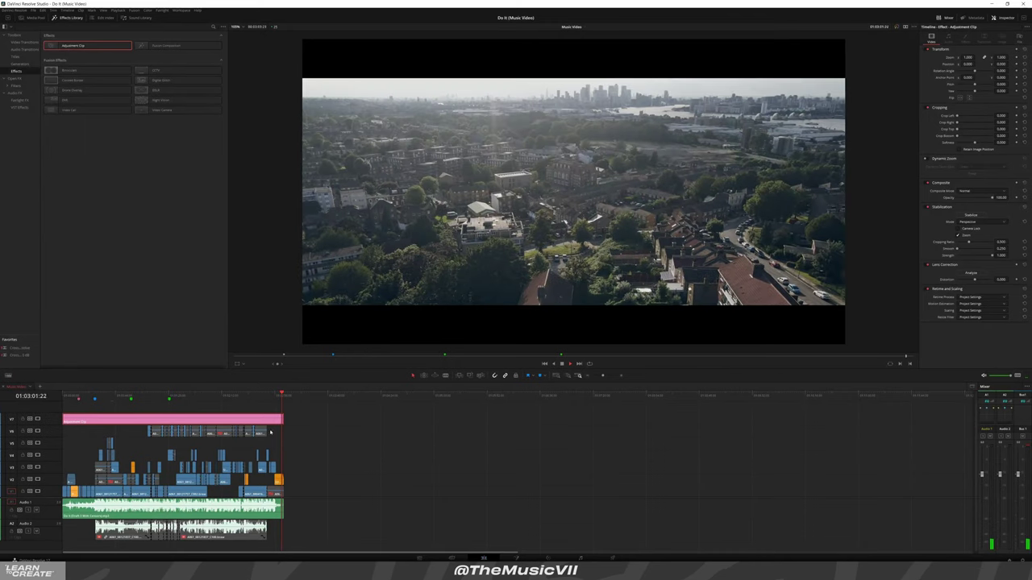
Zoom into the timeline and replay sections of the later clips to review them
{"action": "left_click", "coordinate": [231, 396]}
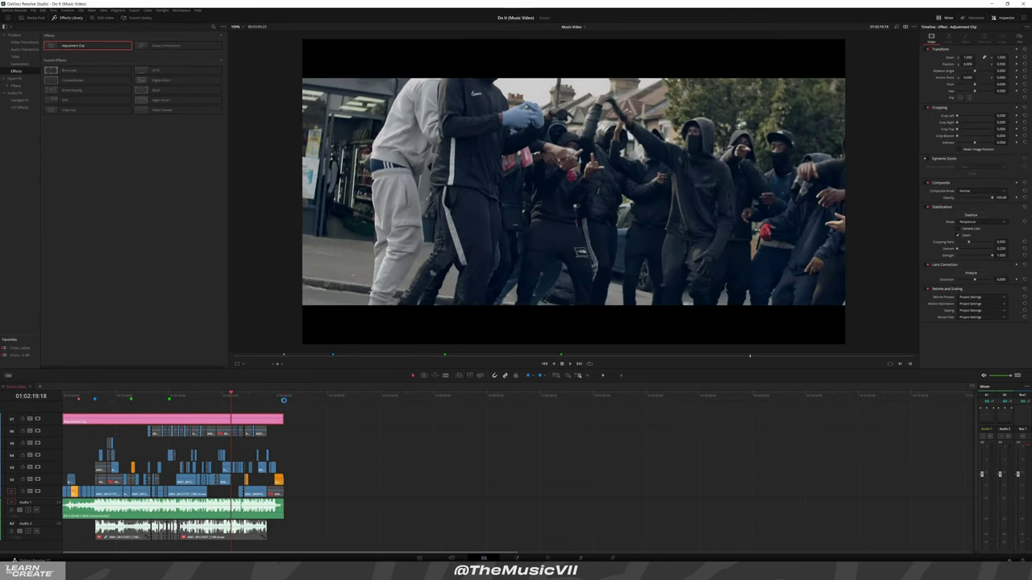
{"action": "key", "text": "ctrl+equal"}
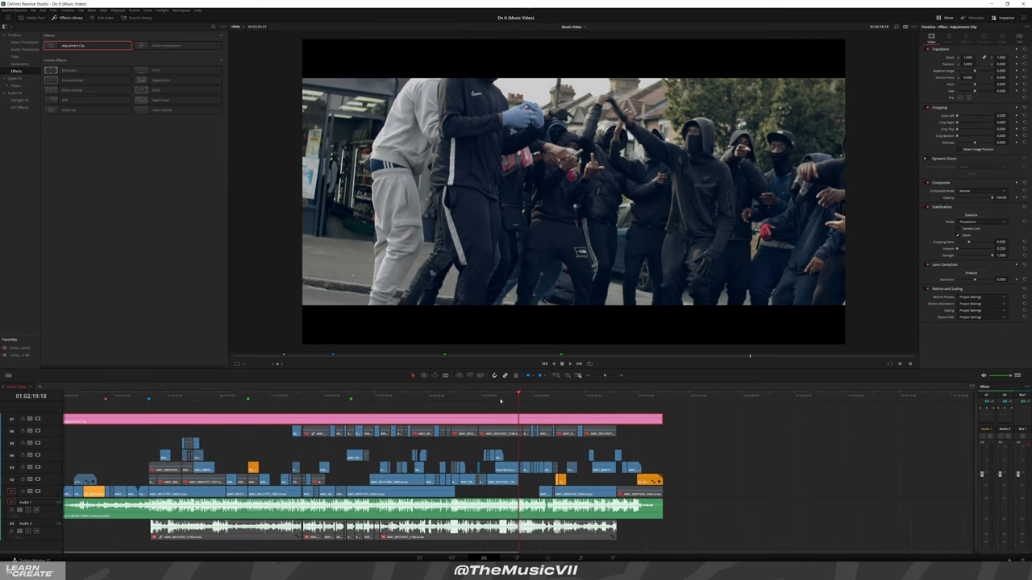
{"action": "left_click", "coordinate": [491, 397]}
{"action": "key", "text": "space"}
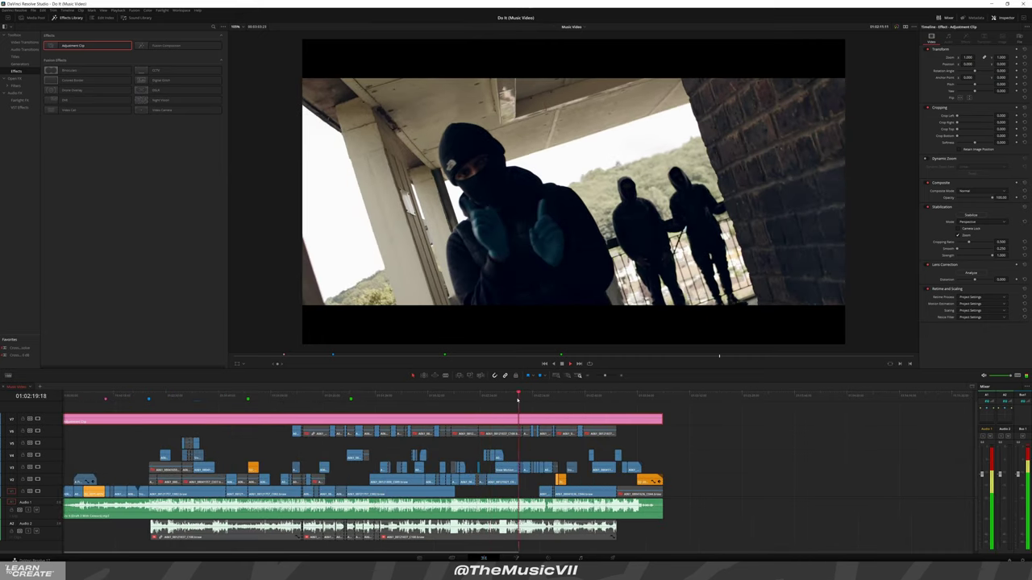
{"action": "left_click", "coordinate": [519, 396]}
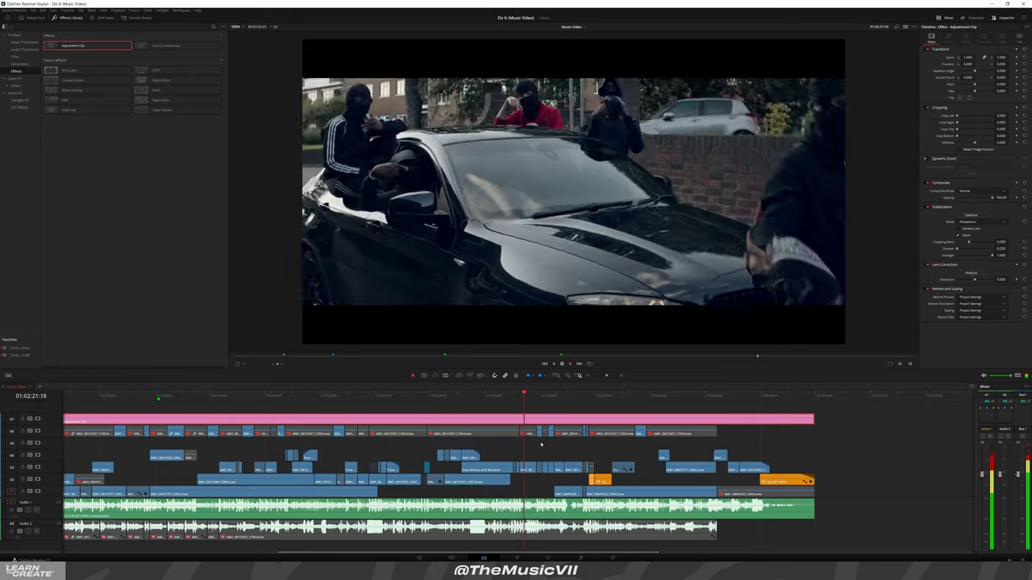
{"action": "left_click", "coordinate": [489, 397]}
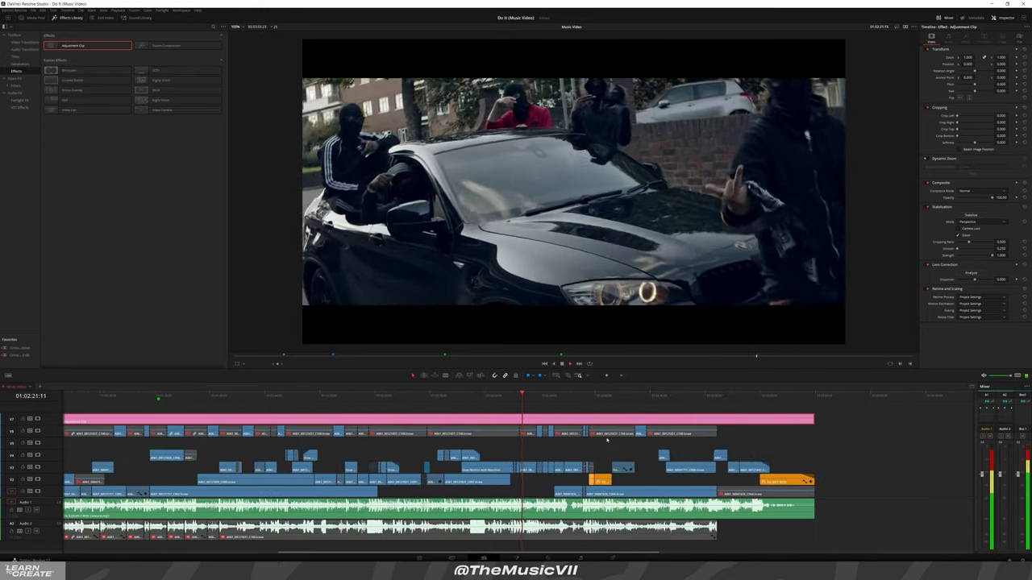
{"action": "scroll", "coordinate": [483, 459], "scroll_direction": "down", "scroll_amount": 2}
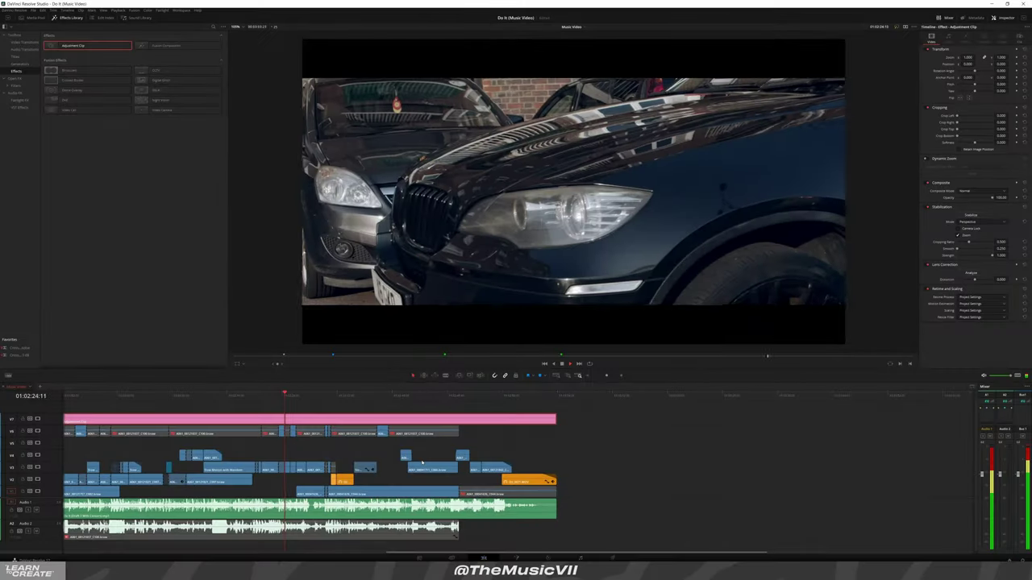
{"action": "scroll", "coordinate": [435, 462], "scroll_direction": "up", "scroll_amount": 3}
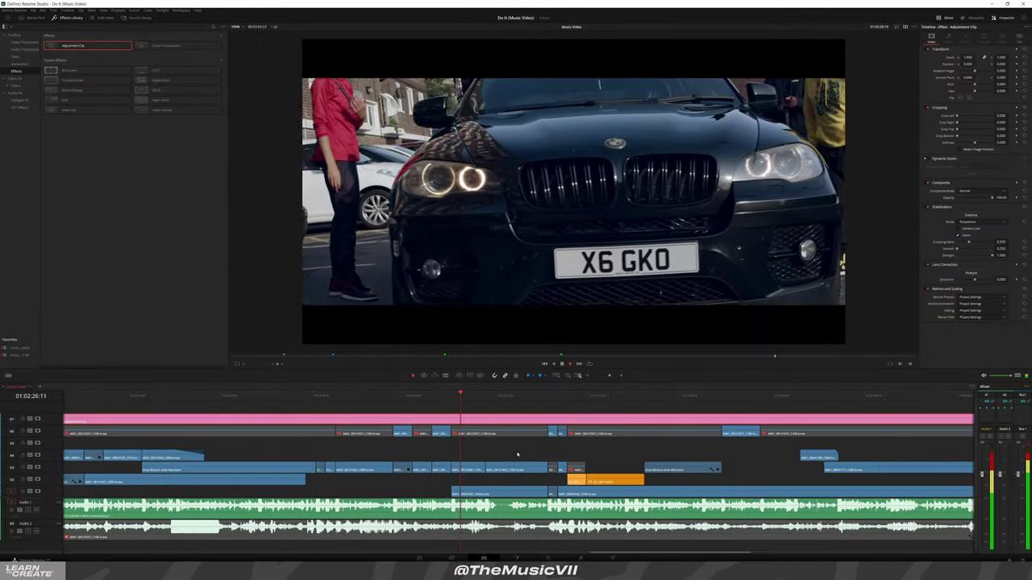
{"action": "scroll", "coordinate": [518, 455], "scroll_direction": "right", "scroll_amount": 3}
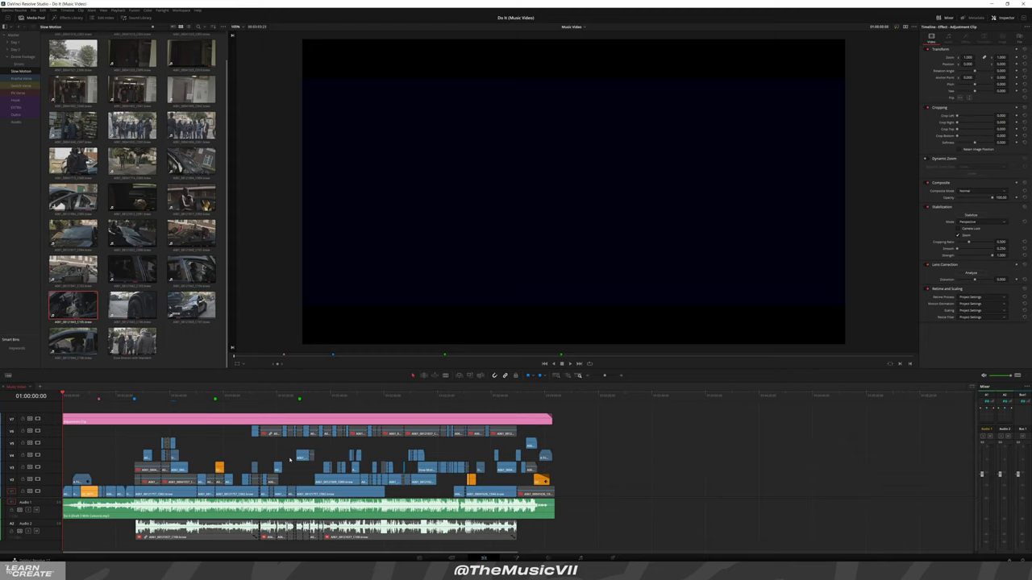
Save the Do It (Music Video) project, play a stretch, and park the playhead at 01:00:20:05
{"action": "key", "text": "ctrl+s"}
{"action": "key", "text": "ctrl+s"}
{"action": "key", "text": "ctrl+s"}
{"action": "left_click", "coordinate": [205, 395]}
{"action": "key", "text": "space"}
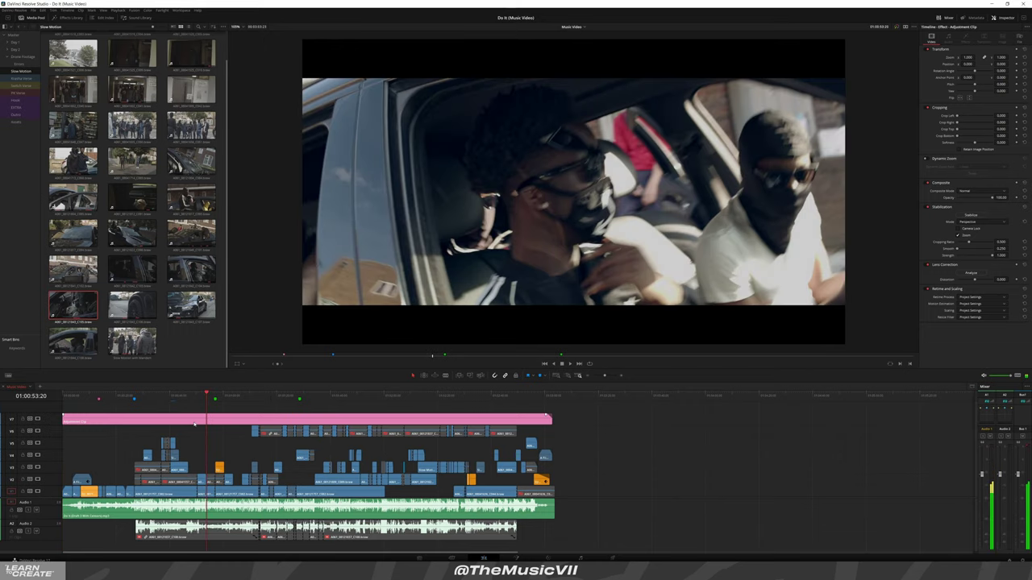
{"action": "key", "text": "ctrl+s"}
{"action": "key", "text": "ctrl+s"}
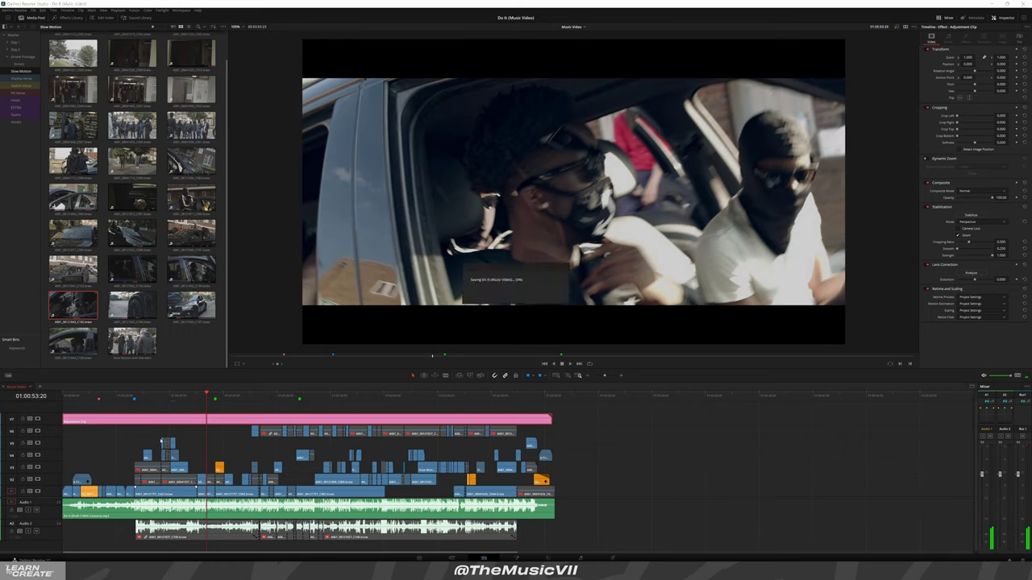
{"action": "scroll", "coordinate": [171, 442], "scroll_direction": "down", "scroll_amount": 1}
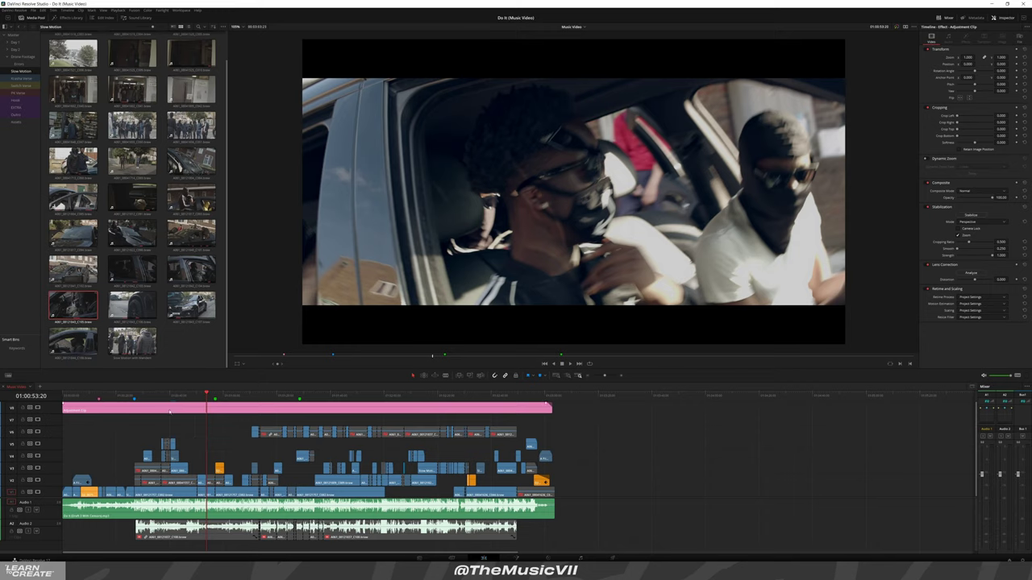
{"action": "left_click", "coordinate": [116, 399]}
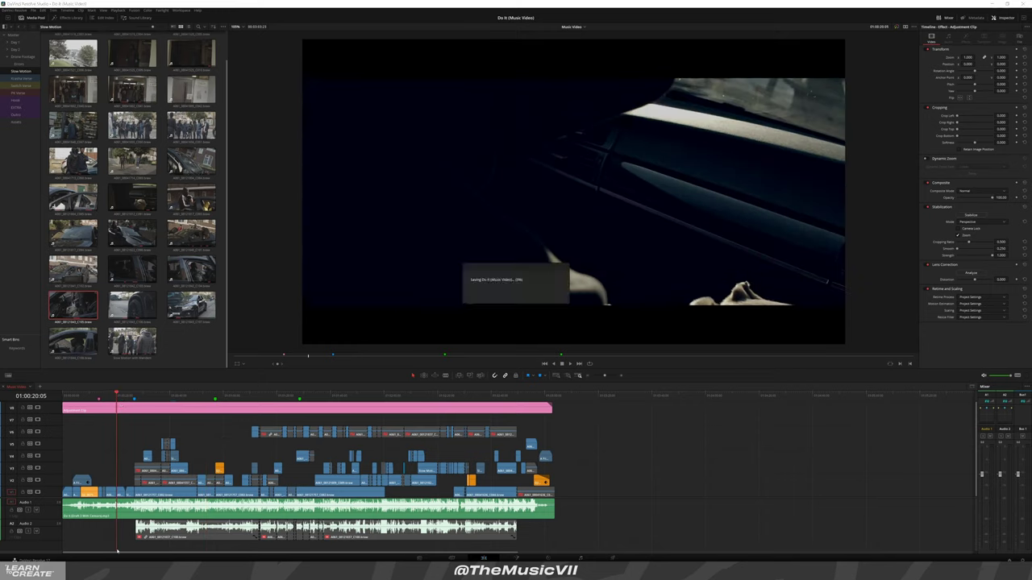
Import the overlay files up to overlay 30 plus the Super 8 zip into Resolve's media pool
{"action": "key", "text": "alt+Tab"}
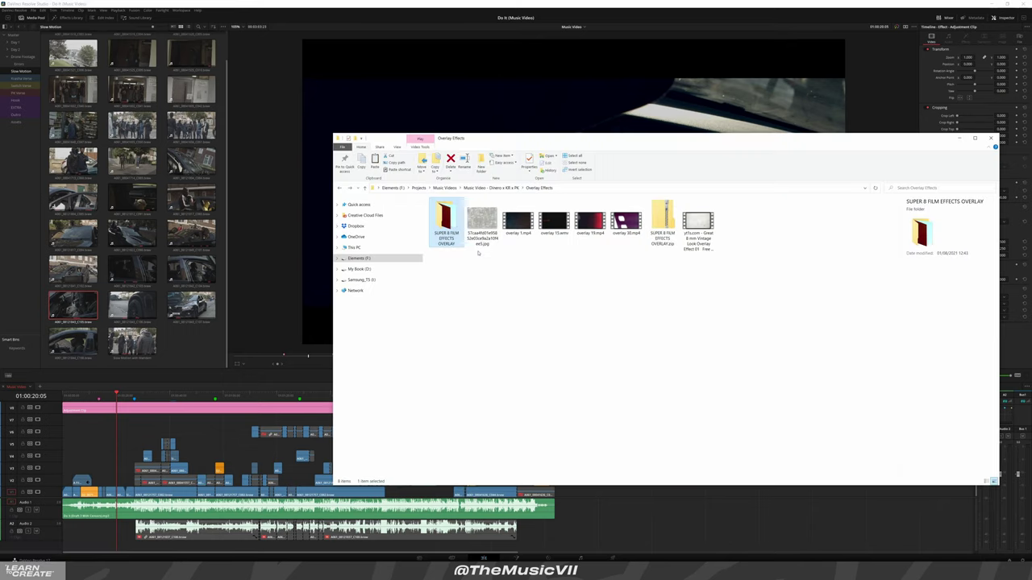
{"action": "left_click", "coordinate": [8, 149]}
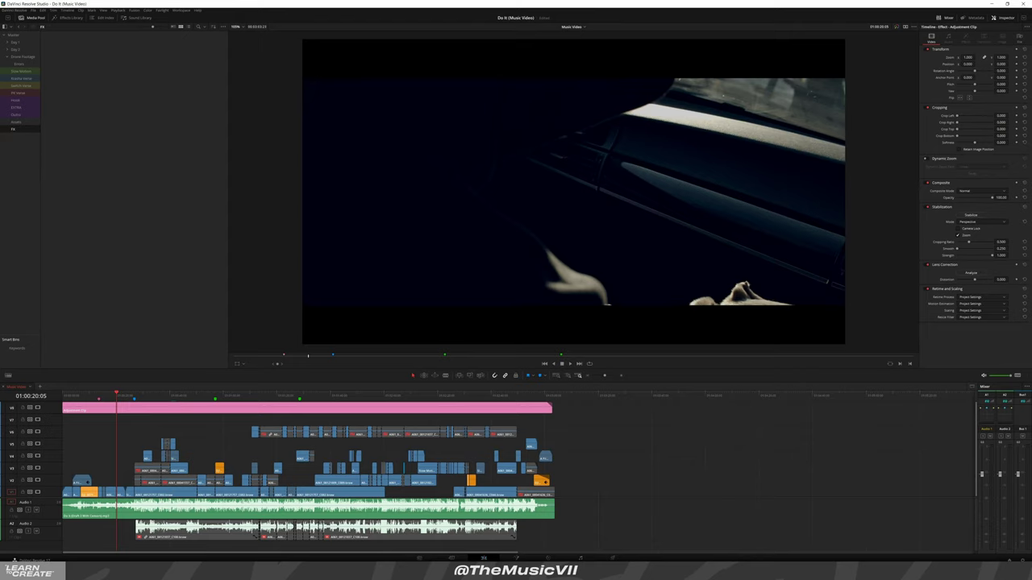
{"action": "left_click", "coordinate": [36, 545]}
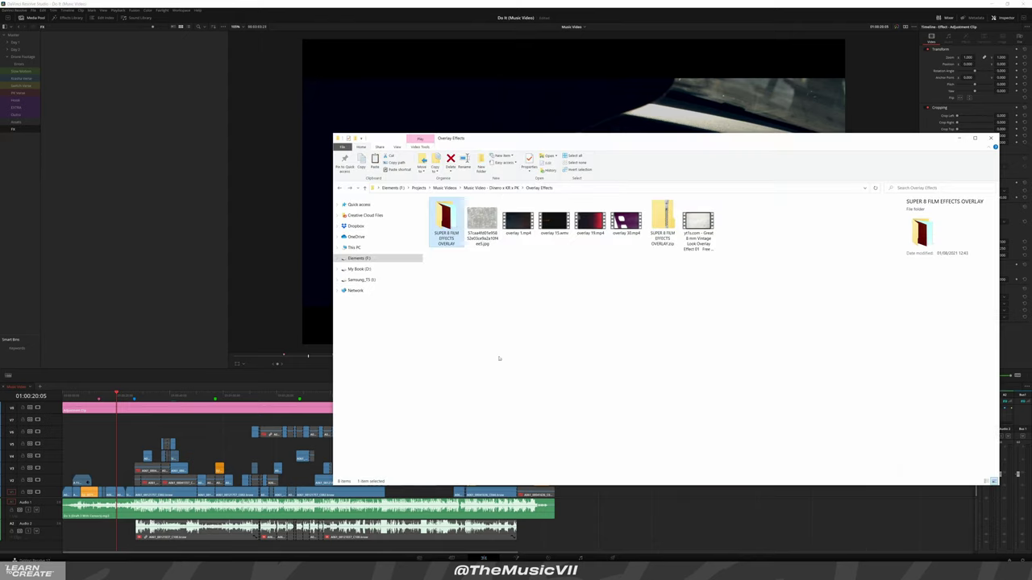
{"action": "left_click", "coordinate": [625, 221]}
{"action": "key", "text": "shift+Home"}
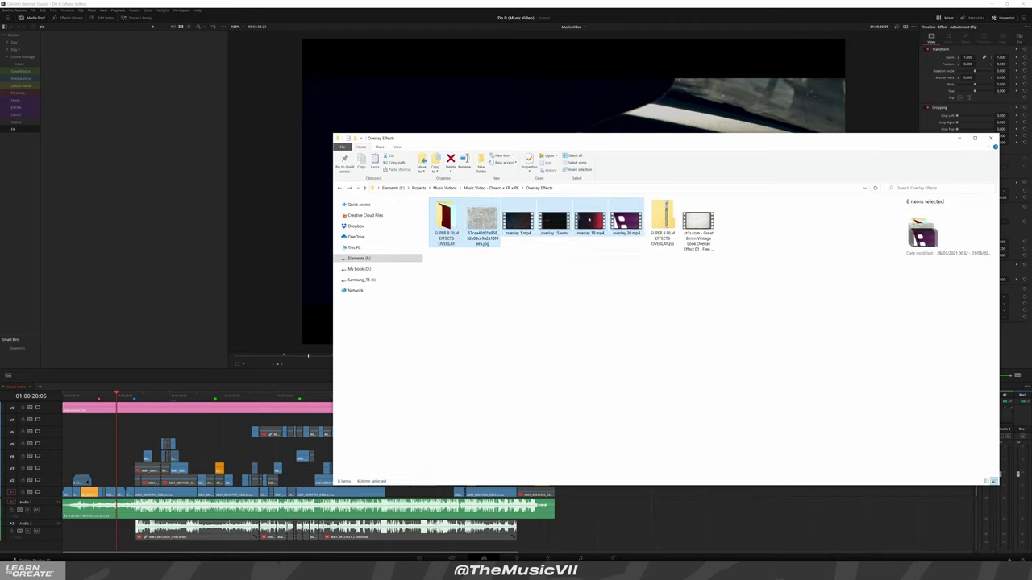
{"action": "left_click", "coordinate": [662, 222], "text": "ctrl"}
{"action": "left_click_drag", "start_coordinate": [100, 143], "coordinate": [99, 145]}
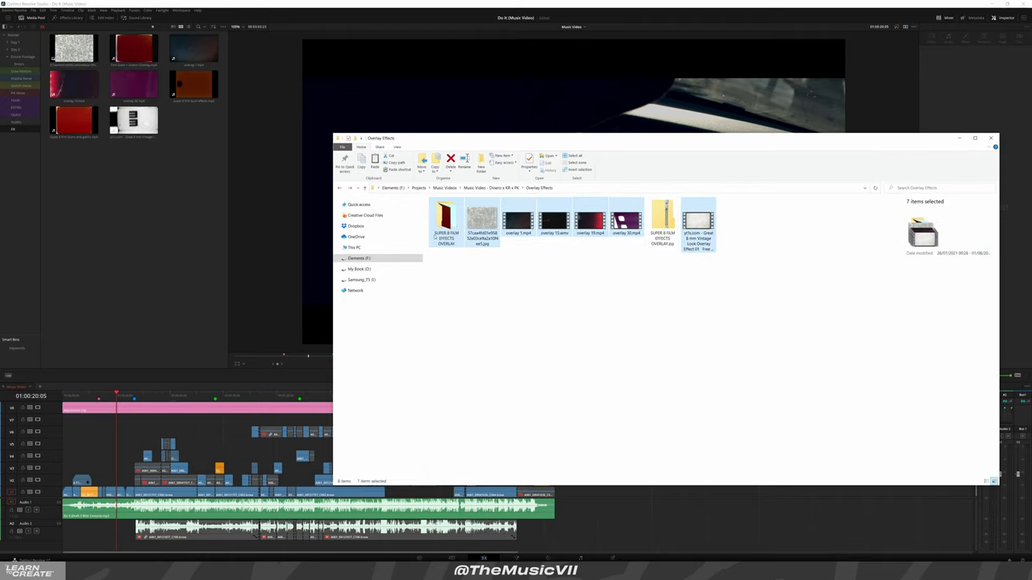
Open the SUPER 8 FILM EFFECTS OVERLAY folder and select its three clips
{"action": "double_click", "coordinate": [437, 234]}
{"action": "mouse_move", "coordinate": [574, 287]}
{"action": "left_mouse_down"}
{"action": "mouse_move", "coordinate": [438, 220]}
{"action": "mouse_move", "coordinate": [121, 230]}
{"action": "left_mouse_up"}
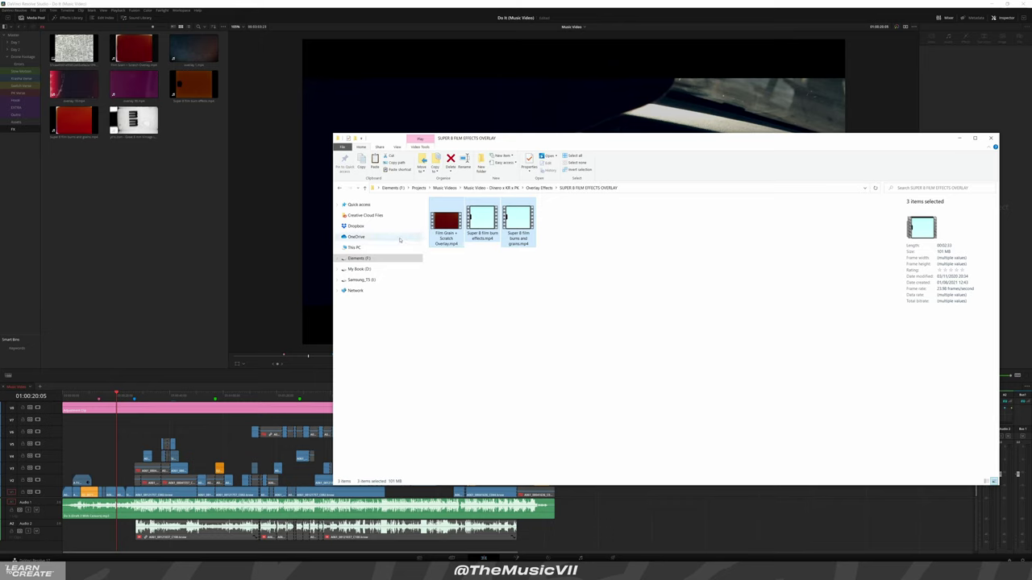
{"action": "left_click", "coordinate": [154, 205]}
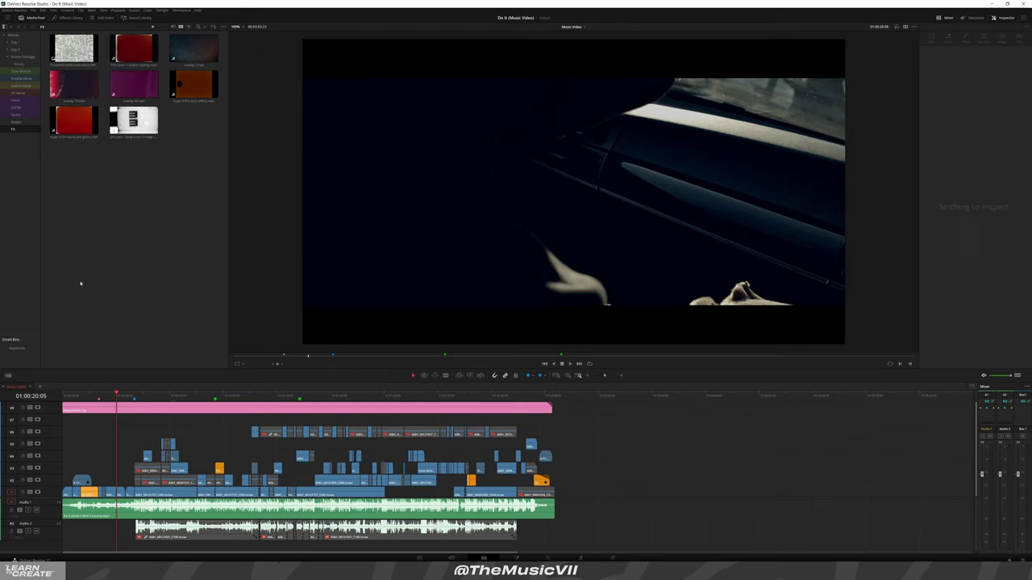
Preview the opening, then shift the 'A FILM BY COLE THE VII' title clip from V2 to V3
{"action": "scroll", "coordinate": [520, 404], "scroll_direction": "up", "scroll_amount": 3}
{"action": "scroll", "coordinate": [520, 404], "scroll_direction": "up", "scroll_amount": 2}
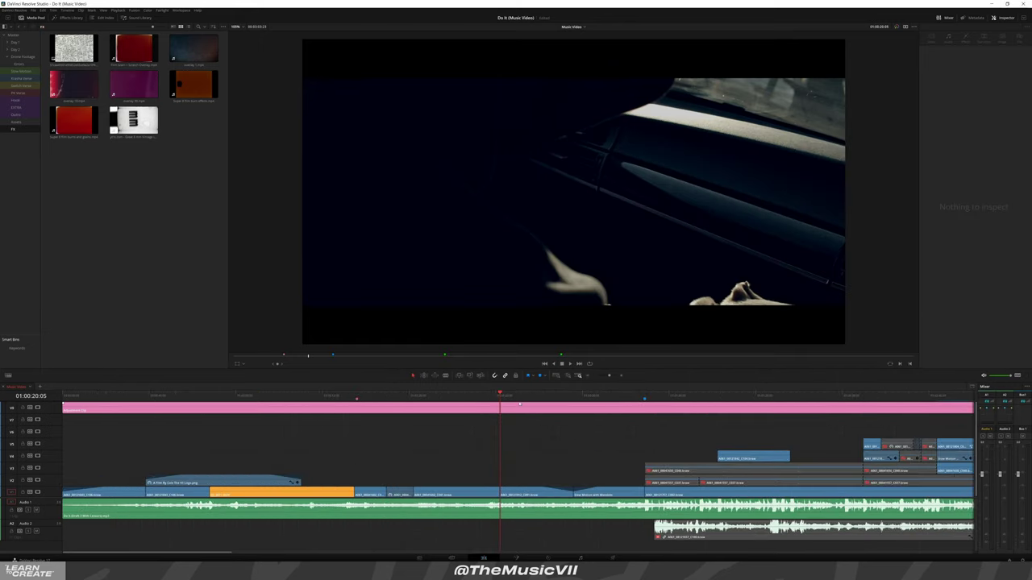
{"action": "left_click", "coordinate": [138, 395]}
{"action": "key", "text": "space"}
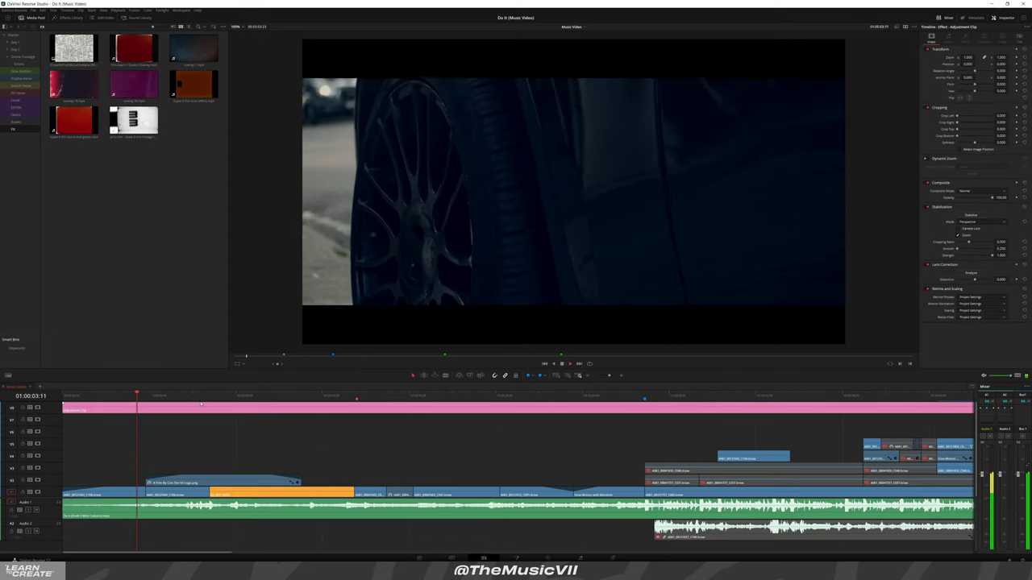
{"action": "scroll", "coordinate": [198, 438], "scroll_direction": "up", "scroll_amount": 2}
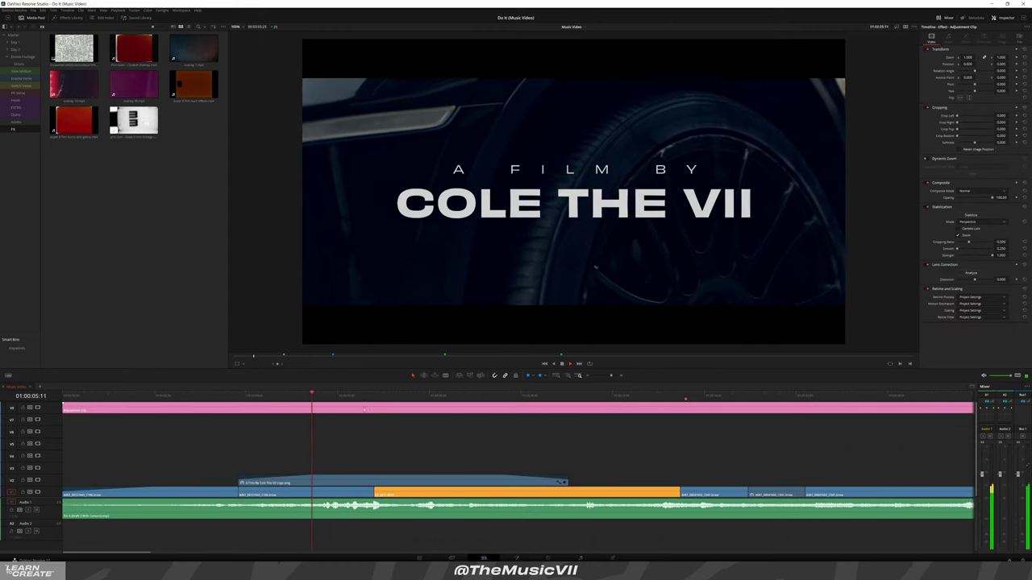
{"action": "left_click", "coordinate": [366, 483]}
{"action": "key", "text": "alt+Up"}
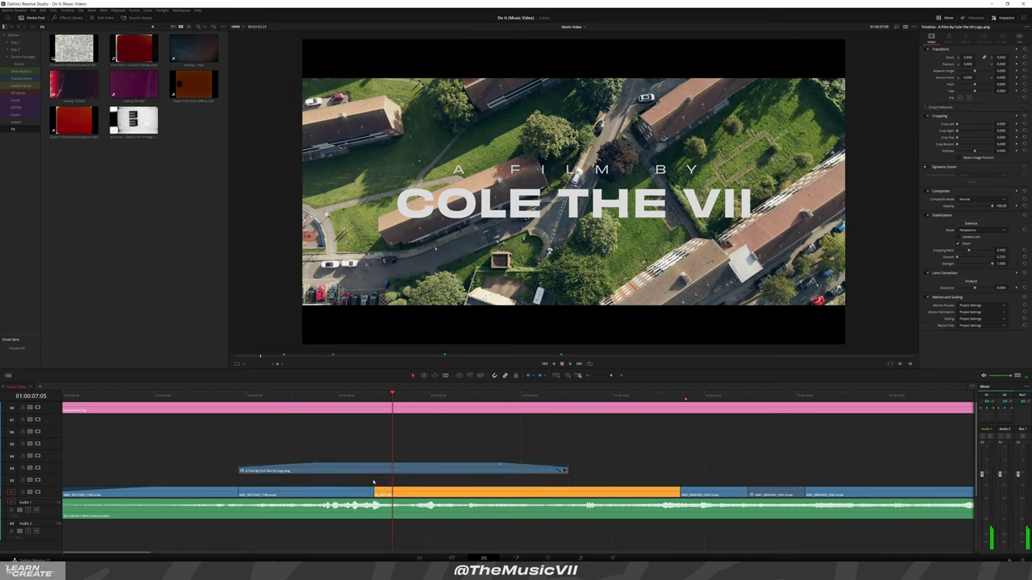
{"action": "left_click", "coordinate": [373, 482]}
{"action": "scroll", "coordinate": [373, 482], "scroll_direction": "down", "scroll_amount": 1}
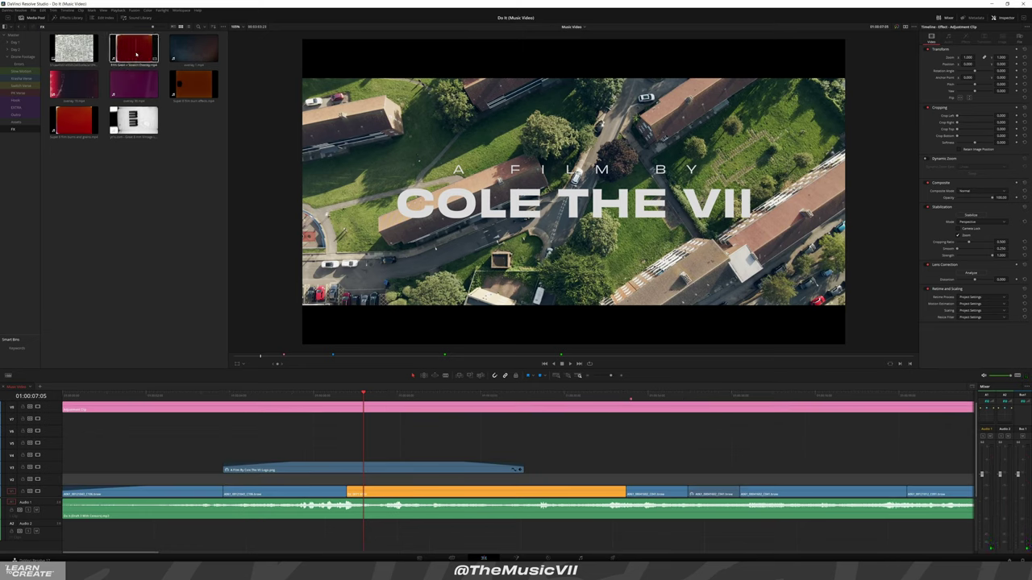
Preview the overlay 16 light-leak clip from the Media Pool
{"action": "left_click", "coordinate": [87, 81]}
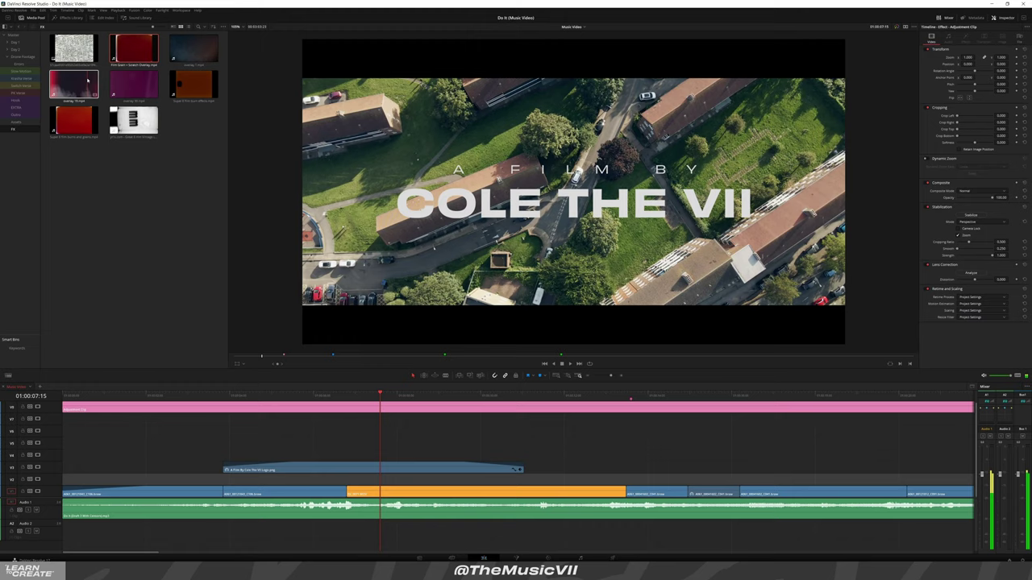
{"action": "double_click", "coordinate": [87, 82]}
{"action": "scroll", "coordinate": [331, 473], "scroll_direction": "down", "scroll_amount": 2}
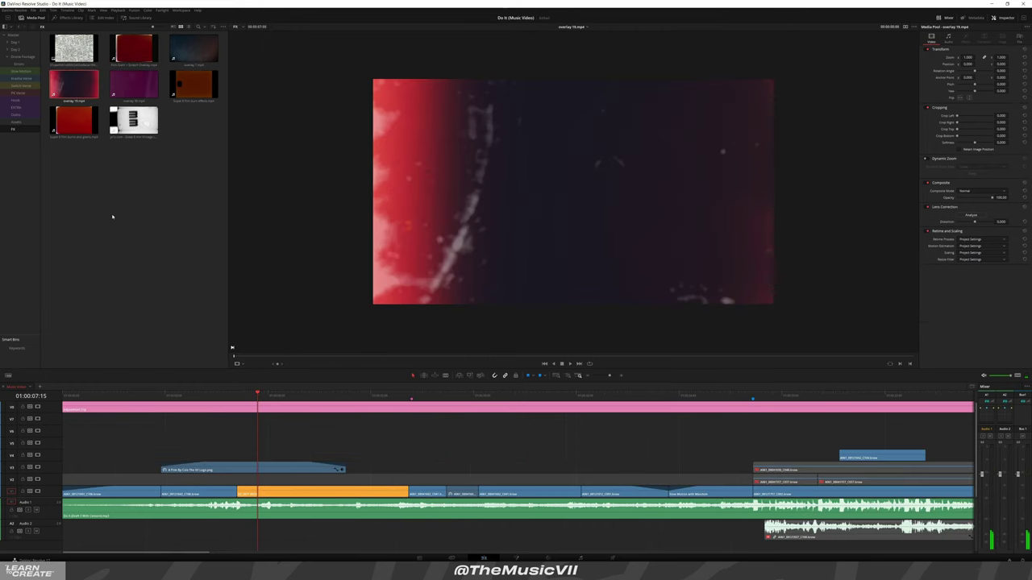
{"action": "left_click", "coordinate": [368, 434]}
{"action": "scroll", "coordinate": [354, 433], "scroll_direction": "down", "scroll_amount": 2}
{"action": "scroll", "coordinate": [323, 434], "scroll_direction": "down", "scroll_amount": 2}
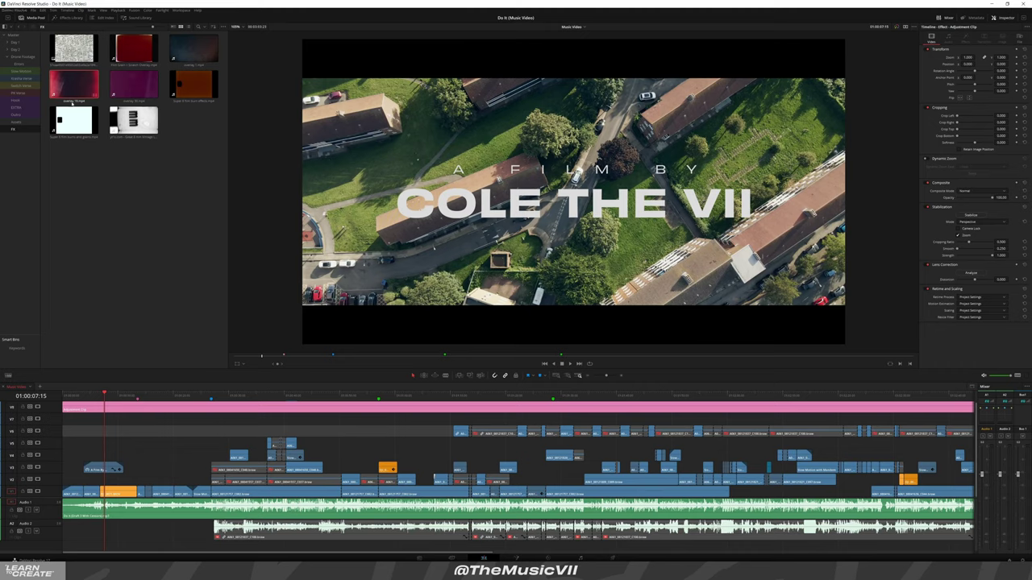
Place overlay 16 on V2 under the title and delete its unwanted tail
{"action": "left_click_drag", "start_coordinate": [73, 83], "coordinate": [97, 480]}
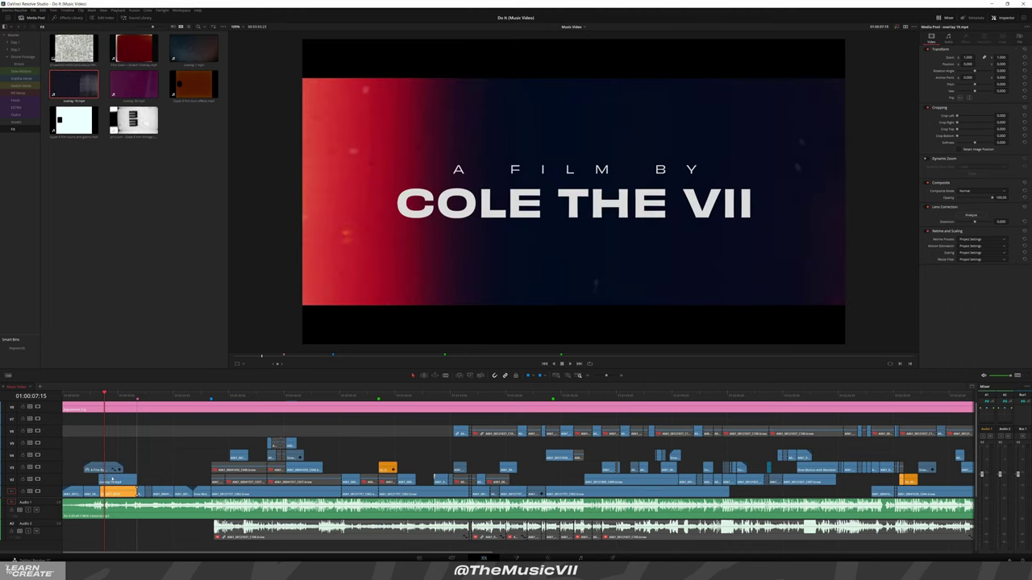
{"action": "left_click", "coordinate": [112, 480]}
{"action": "scroll", "coordinate": [458, 487], "scroll_direction": "up", "scroll_amount": 4}
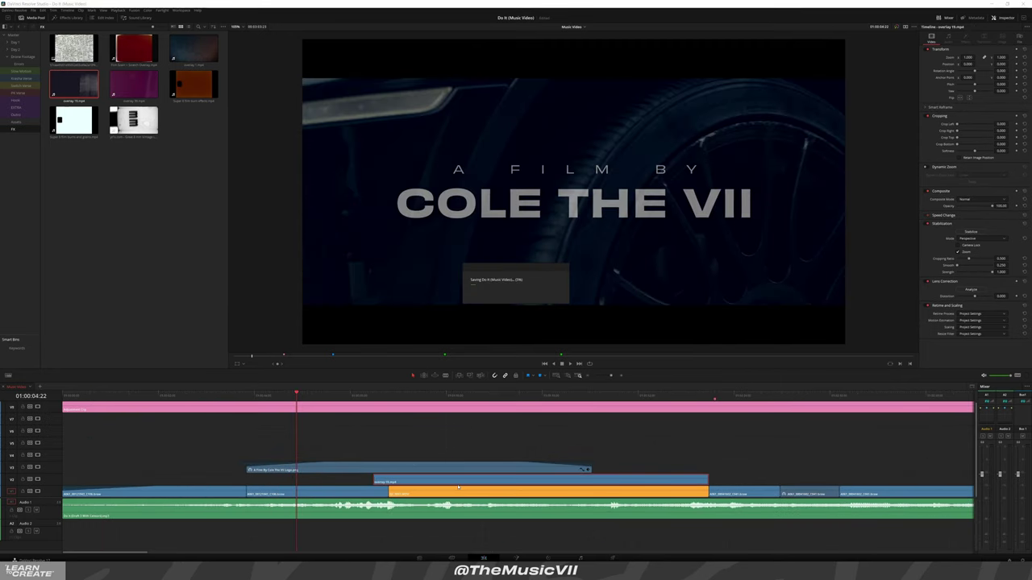
{"action": "left_click_drag", "start_coordinate": [458, 484], "coordinate": [431, 481]}
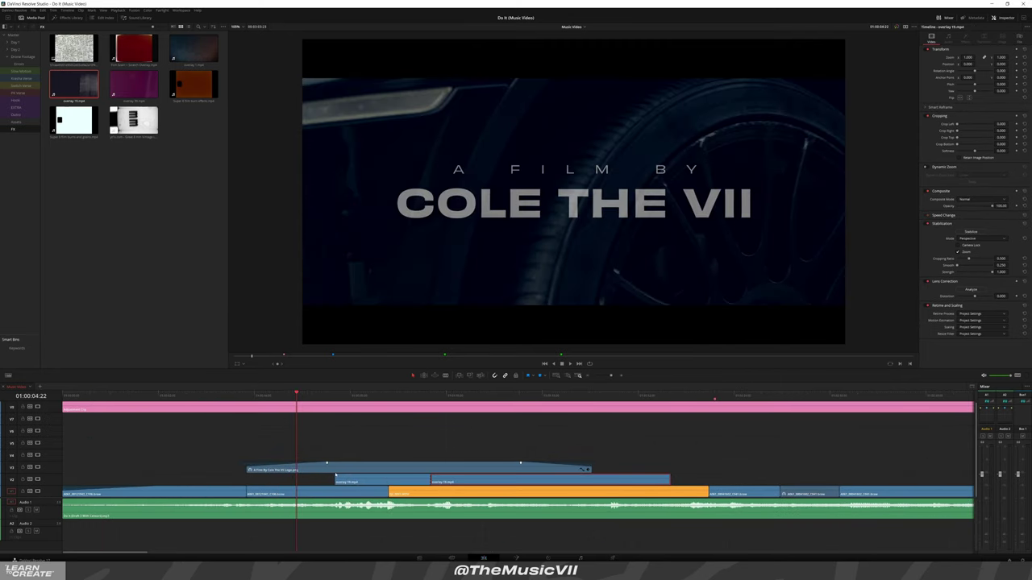
{"action": "key", "text": "Delete"}
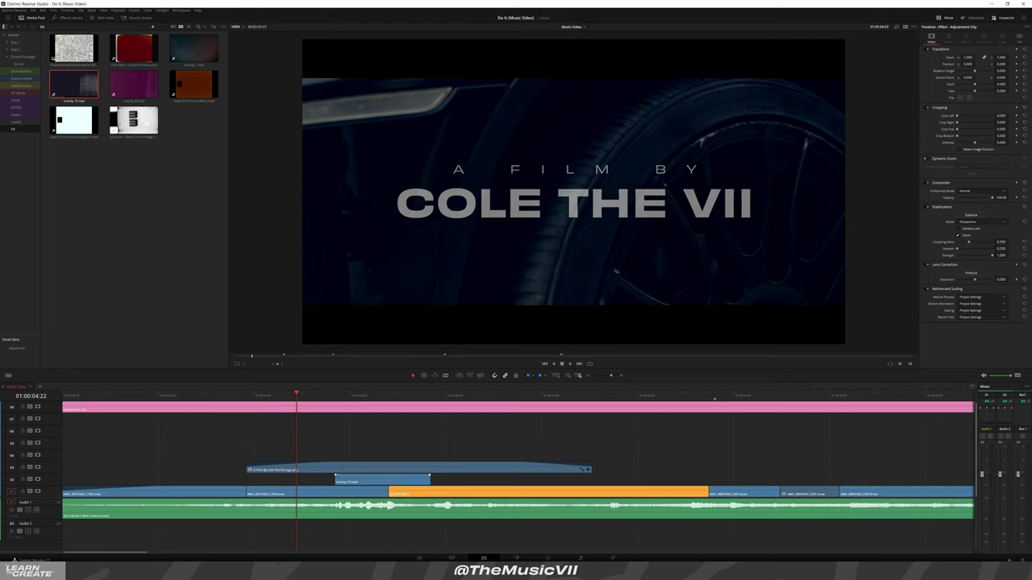
{"action": "scroll", "coordinate": [358, 476], "scroll_direction": "up", "scroll_amount": 2, "text": "shift"}
{"action": "scroll", "coordinate": [387, 463], "scroll_direction": "up", "scroll_amount": 3, "text": "shift"}
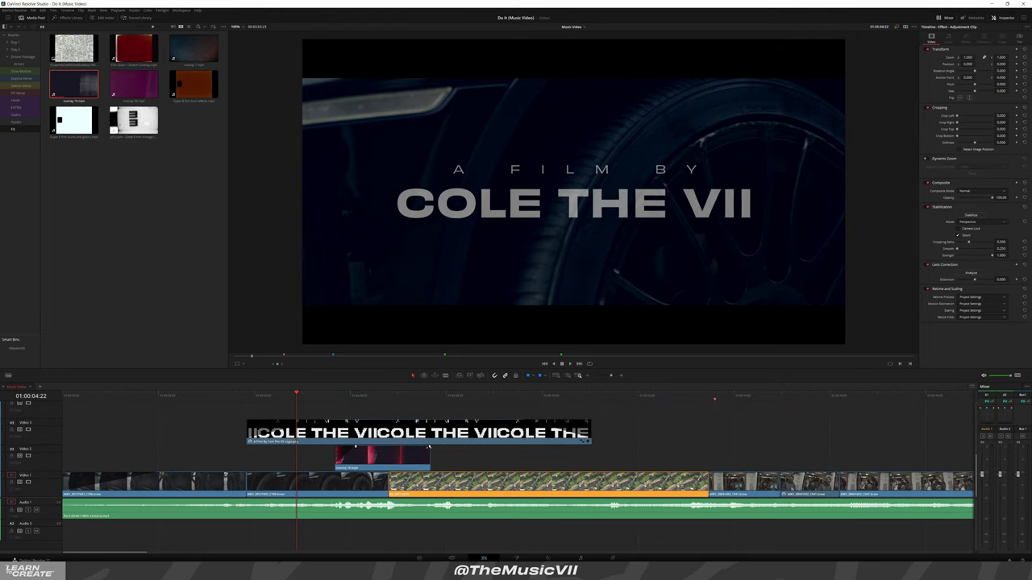
{"action": "left_click_drag", "start_coordinate": [406, 460], "coordinate": [419, 460]}
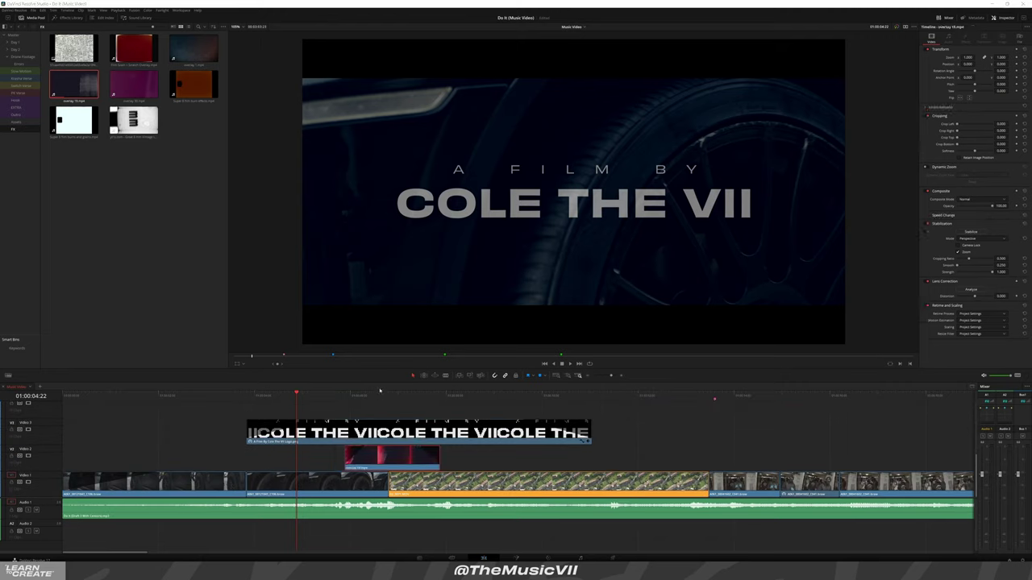
Set the light-leak overlay's Composite Mode to Add and play back the blended title
{"action": "left_click", "coordinate": [353, 395]}
{"action": "key", "text": "space"}
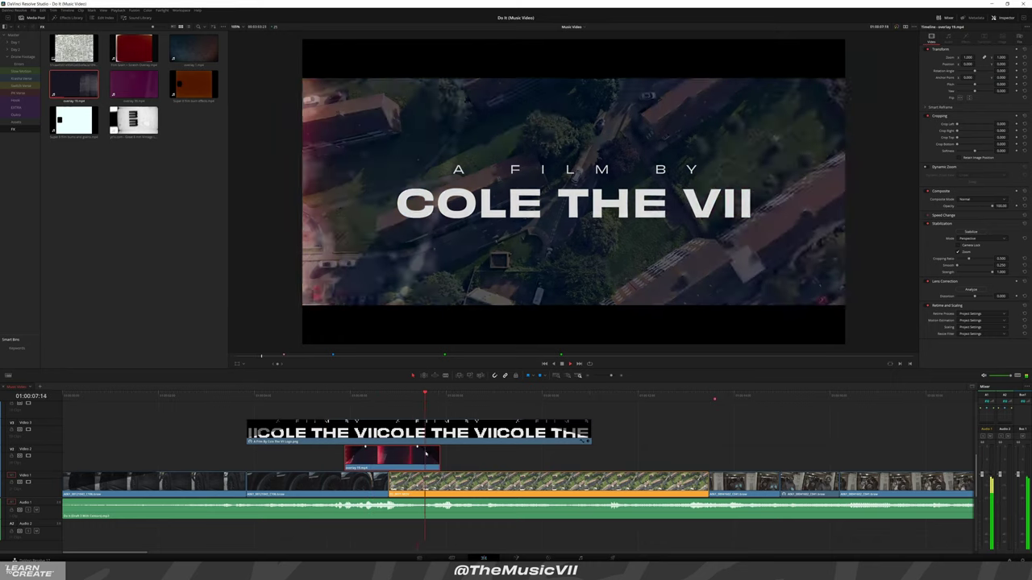
{"action": "left_click", "coordinate": [401, 396]}
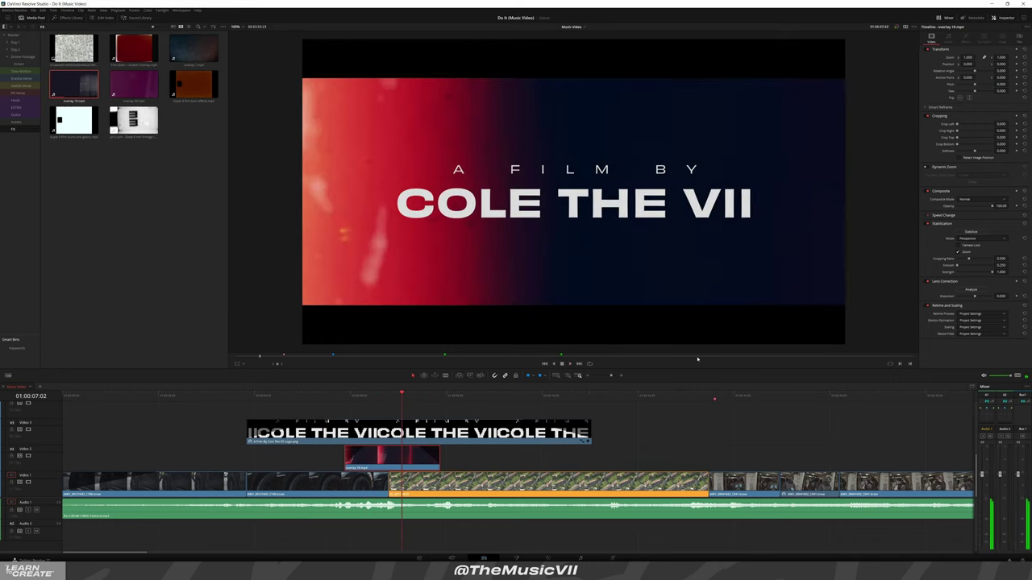
{"action": "left_click", "coordinate": [970, 216]}
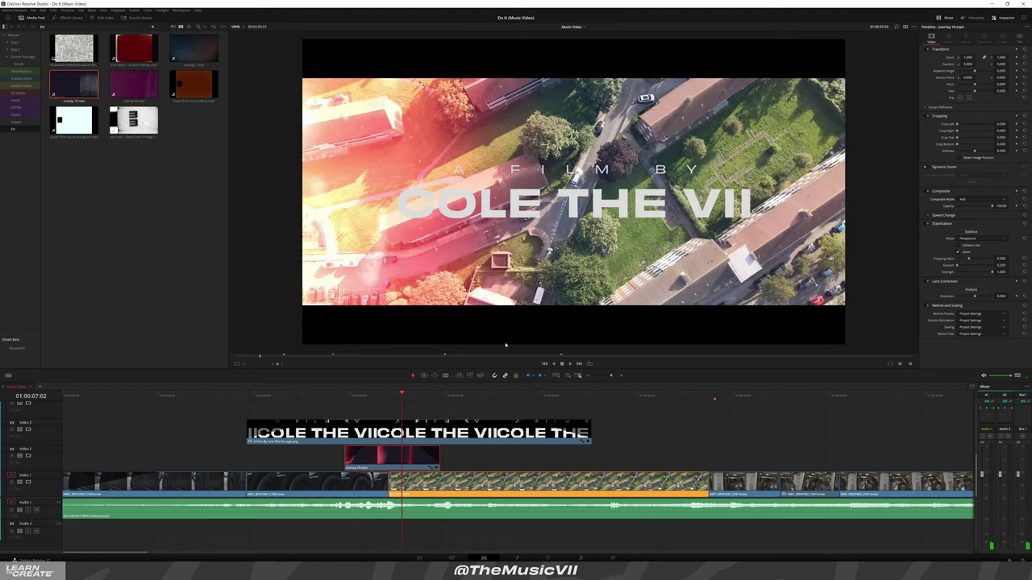
{"action": "left_click", "coordinate": [344, 395]}
{"action": "key", "text": "space"}
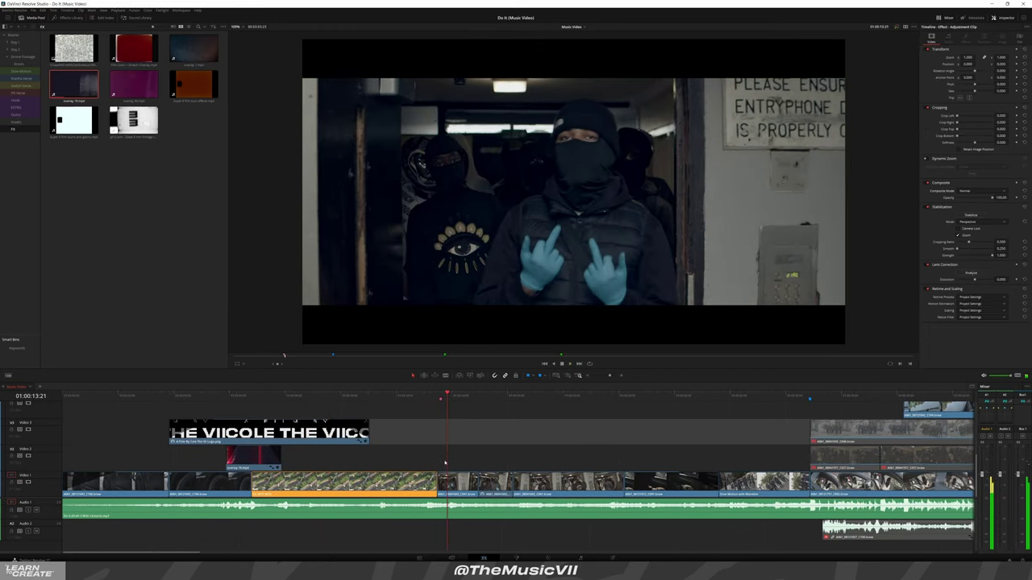
Place the 8mm vintage overlay on V2 after the aerial shot, trimmed to a short length
{"action": "double_click", "coordinate": [64, 121]}
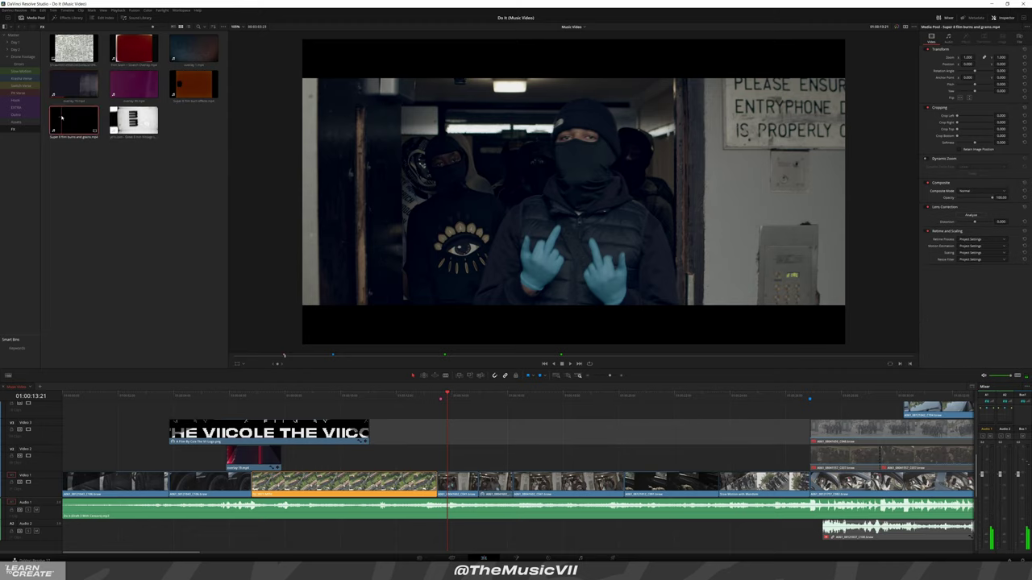
{"action": "double_click", "coordinate": [143, 127]}
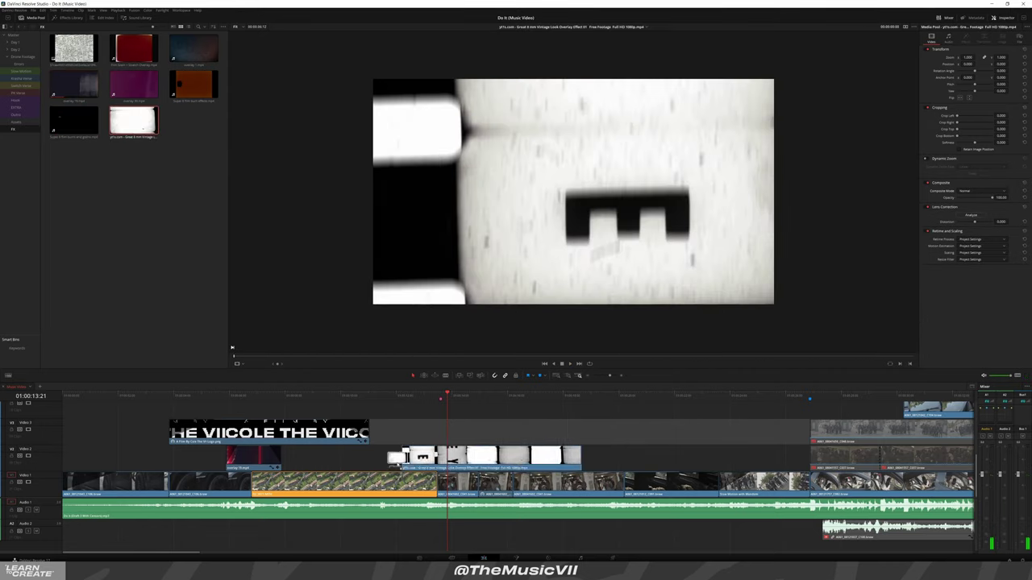
{"action": "left_click_drag", "start_coordinate": [281, 359], "coordinate": [428, 458]}
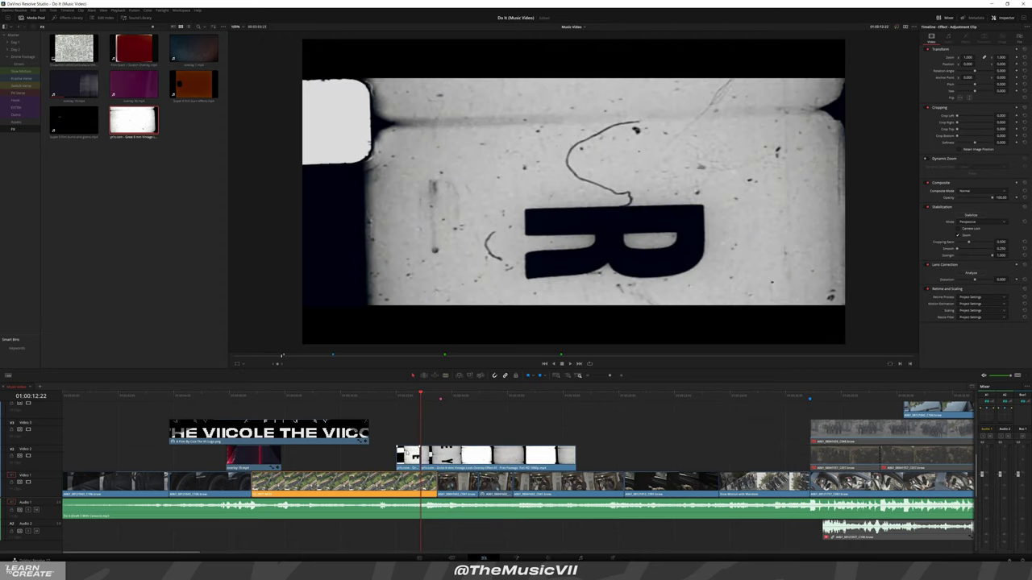
{"action": "key", "text": "shift+bracketleft"}
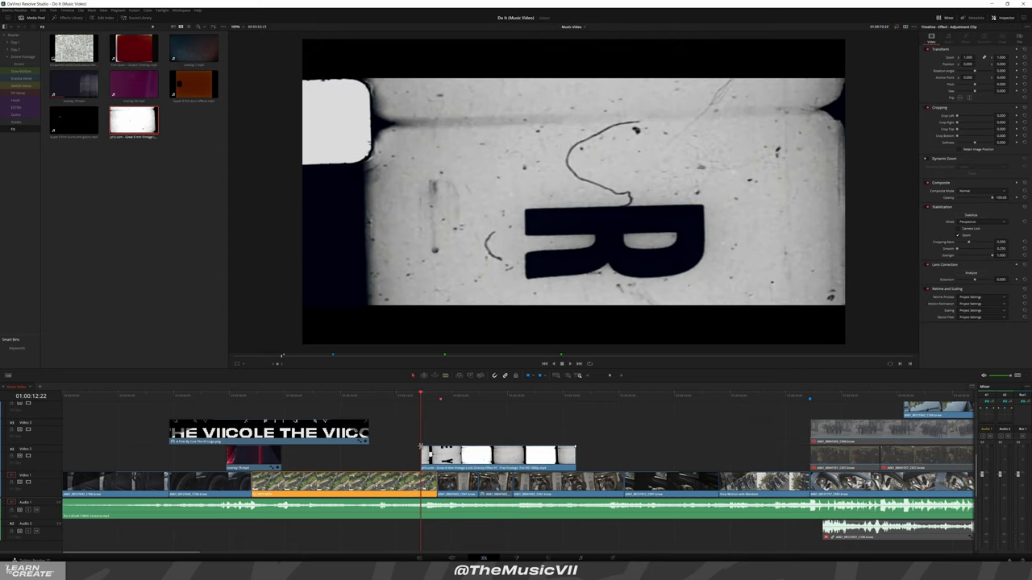
{"action": "left_click_drag", "start_coordinate": [443, 452], "coordinate": [431, 453]}
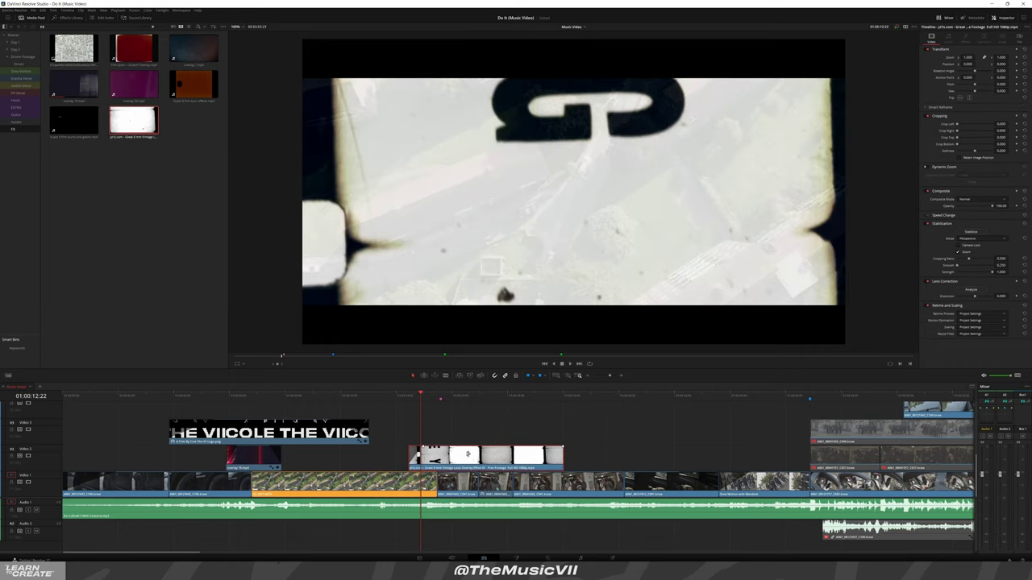
{"action": "left_click_drag", "start_coordinate": [563, 458], "coordinate": [468, 457]}
{"action": "left_click", "coordinate": [406, 396]}
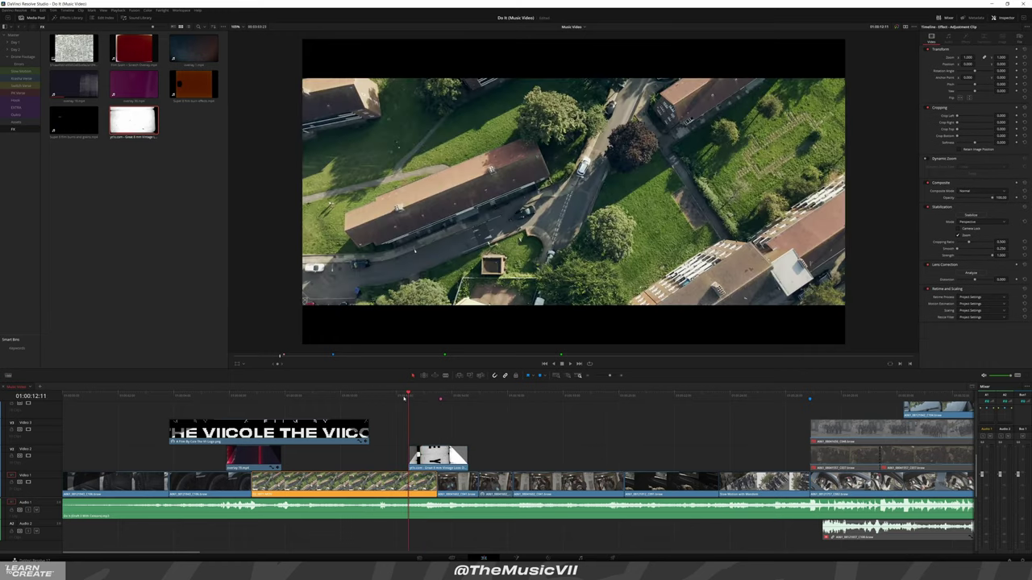
{"action": "left_click", "coordinate": [395, 396]}
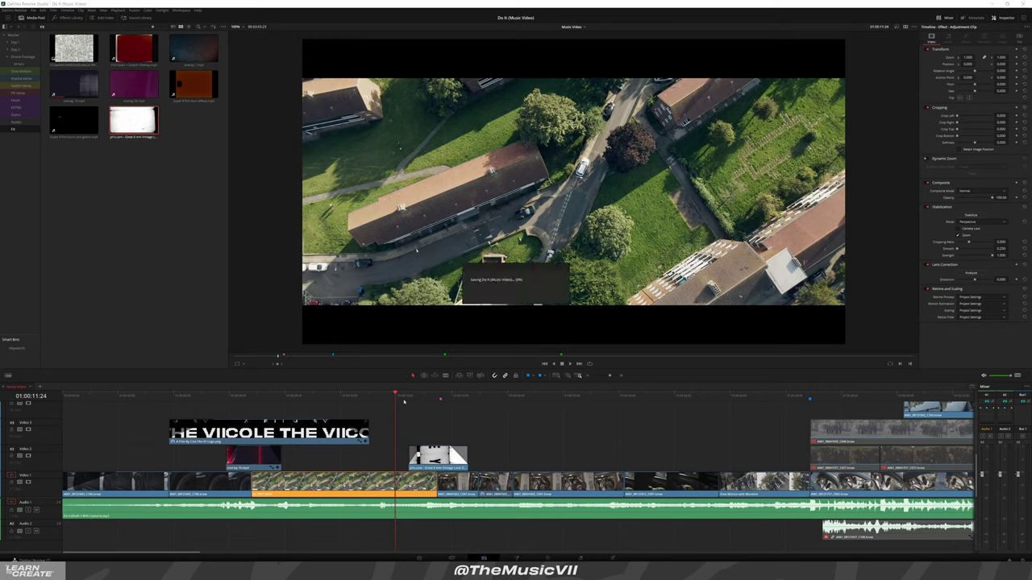
{"action": "key", "text": "space"}
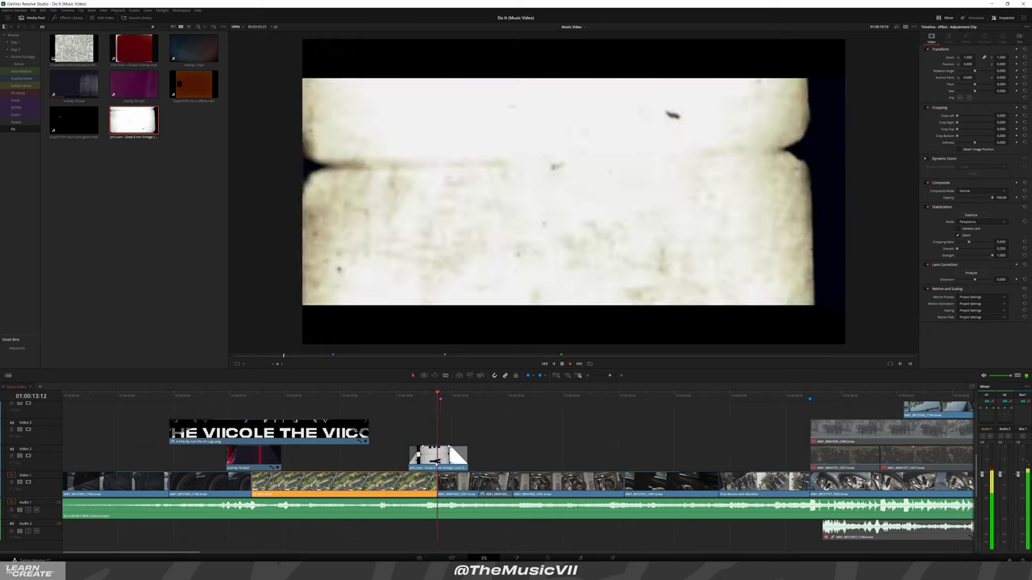
Blend the 8mm overlay with Add composite mode and refine its start and end
{"action": "left_click", "coordinate": [437, 457]}
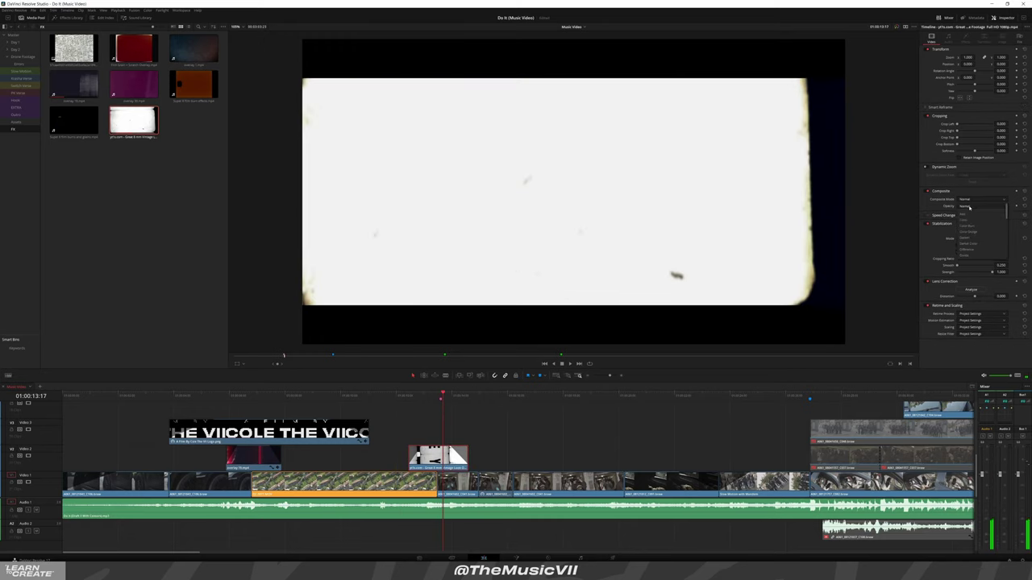
{"action": "left_click", "coordinate": [964, 213]}
{"action": "left_click", "coordinate": [397, 396]}
{"action": "key", "text": "space"}
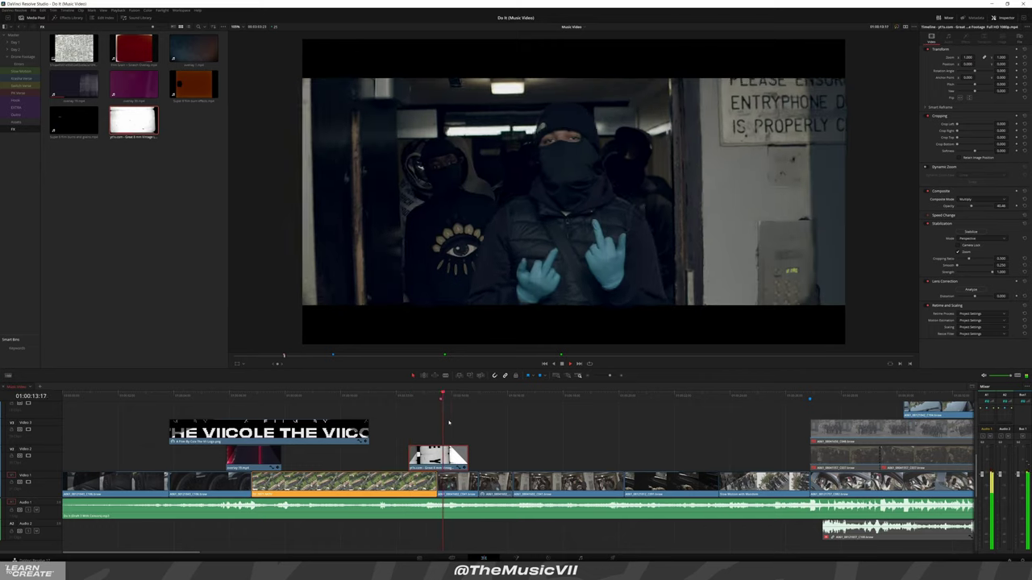
{"action": "scroll", "coordinate": [456, 418], "scroll_direction": "down", "scroll_amount": 2}
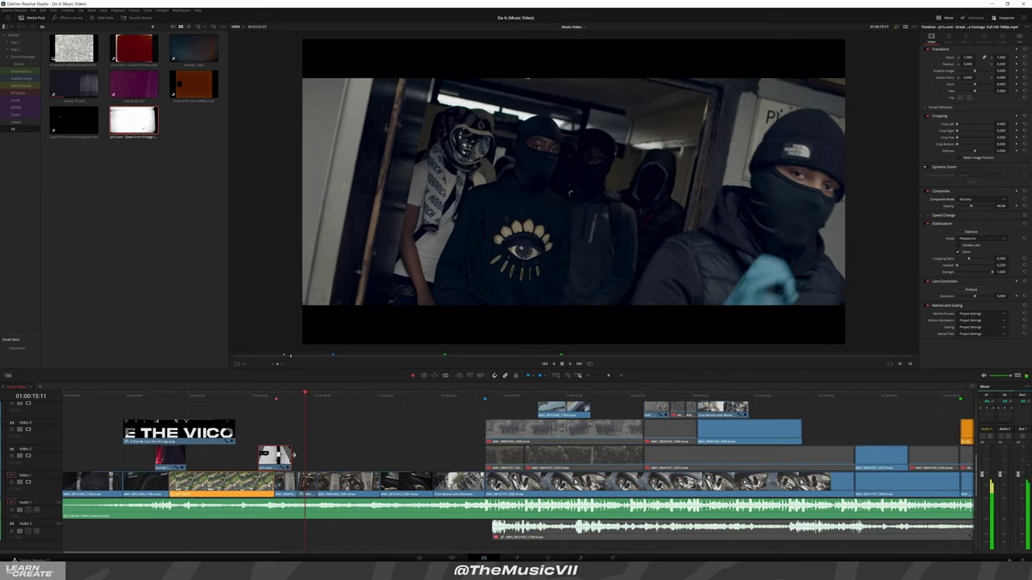
{"action": "mouse_move", "coordinate": [290, 455]}
{"action": "left_mouse_down"}
{"action": "mouse_move", "coordinate": [381, 463]}
{"action": "mouse_move", "coordinate": [337, 456]}
{"action": "left_mouse_up"}
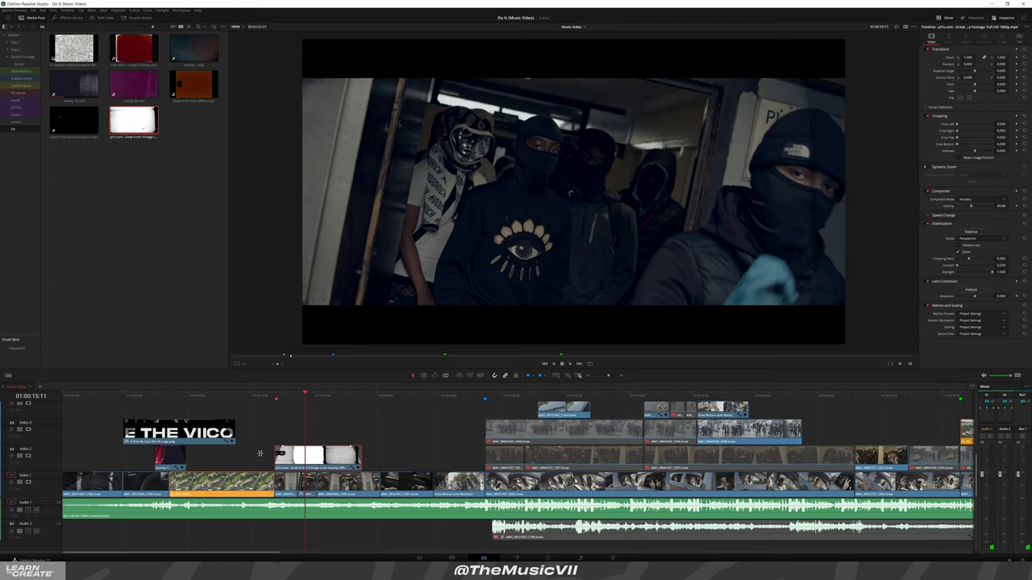
{"action": "left_click_drag", "start_coordinate": [259, 454], "coordinate": [260, 455]}
Rewatch the film-burn overlay section, then select the orange adjustment clip on V3
{"action": "left_click", "coordinate": [253, 395]}
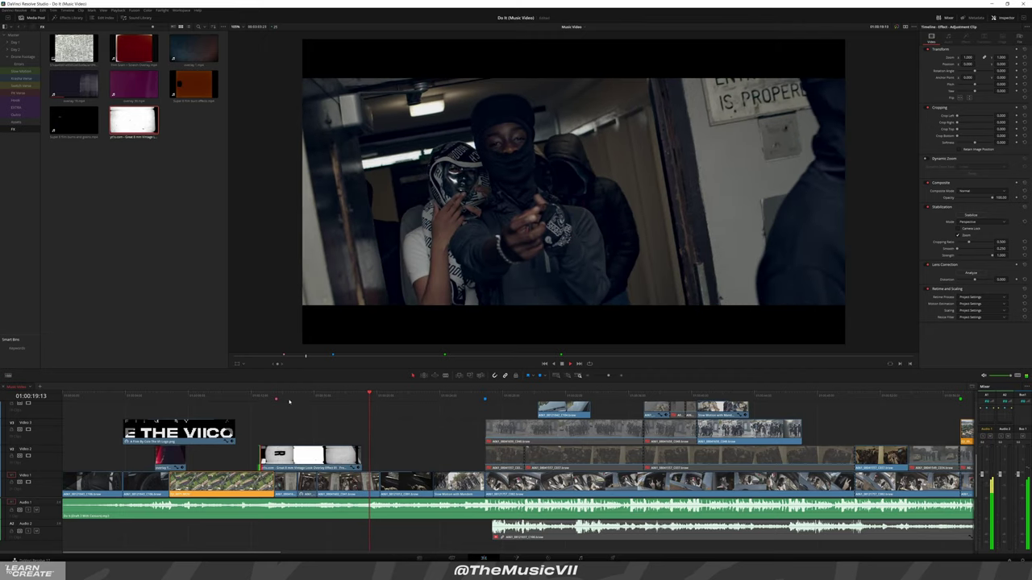
{"action": "left_click", "coordinate": [289, 396]}
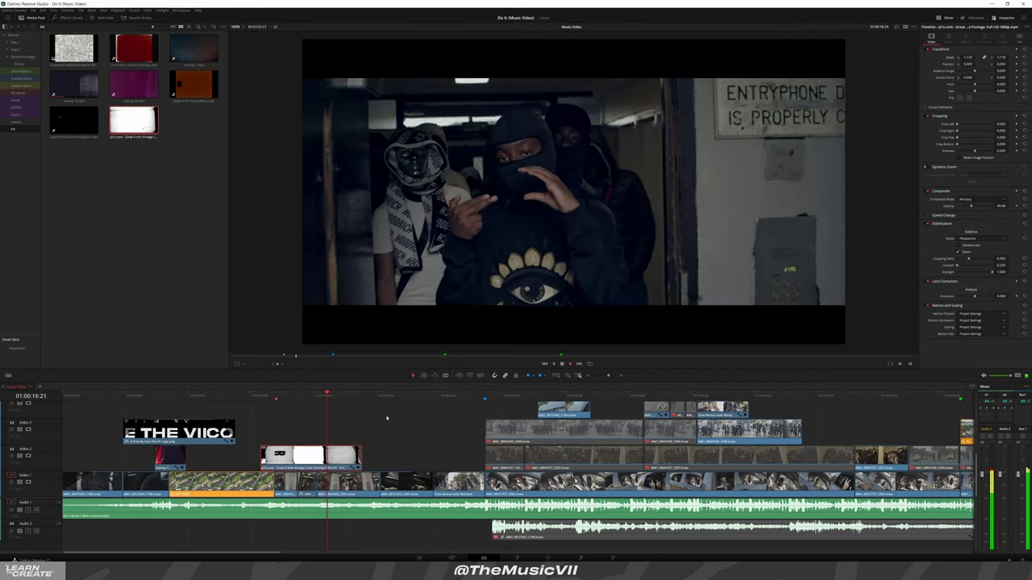
{"action": "left_click", "coordinate": [413, 427]}
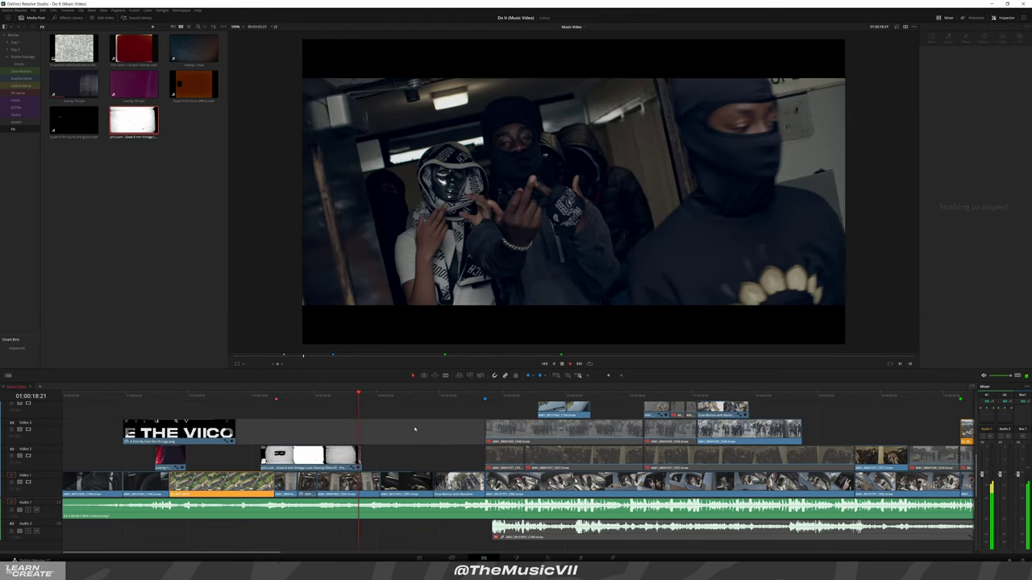
{"action": "scroll", "coordinate": [415, 429], "scroll_direction": "right", "scroll_amount": 3}
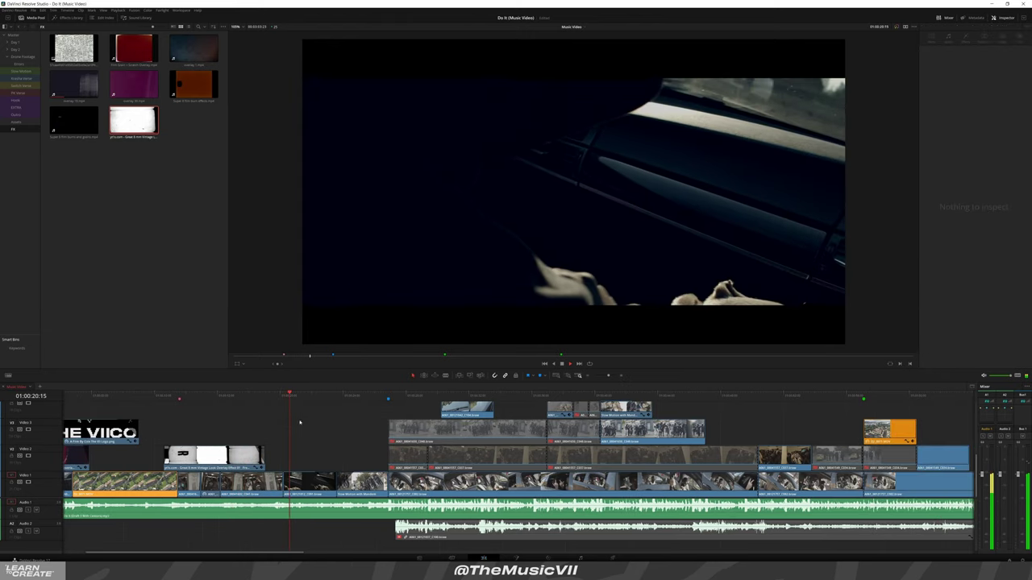
{"action": "left_click", "coordinate": [889, 432]}
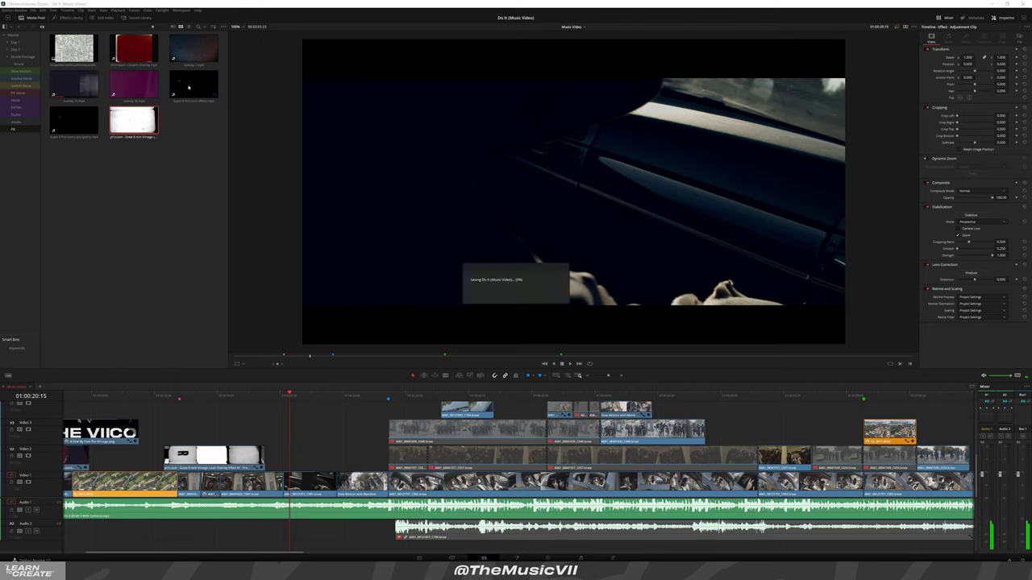
Bring the Super 8 film-burn clip into the timeline and settle it on Video 2
{"action": "left_click_drag", "start_coordinate": [193, 94], "coordinate": [88, 421]}
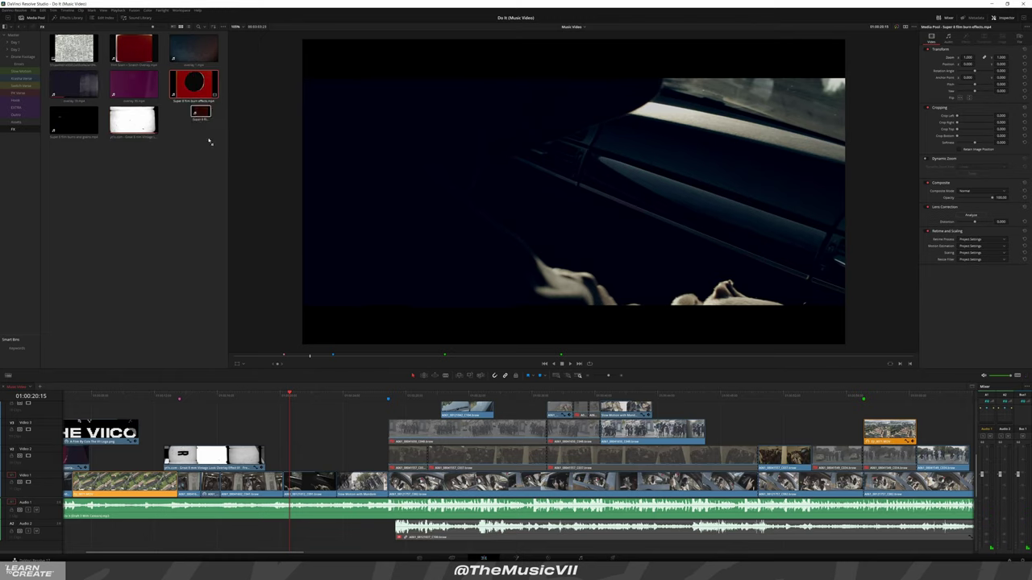
{"action": "scroll", "coordinate": [230, 444], "scroll_direction": "down", "scroll_amount": 5}
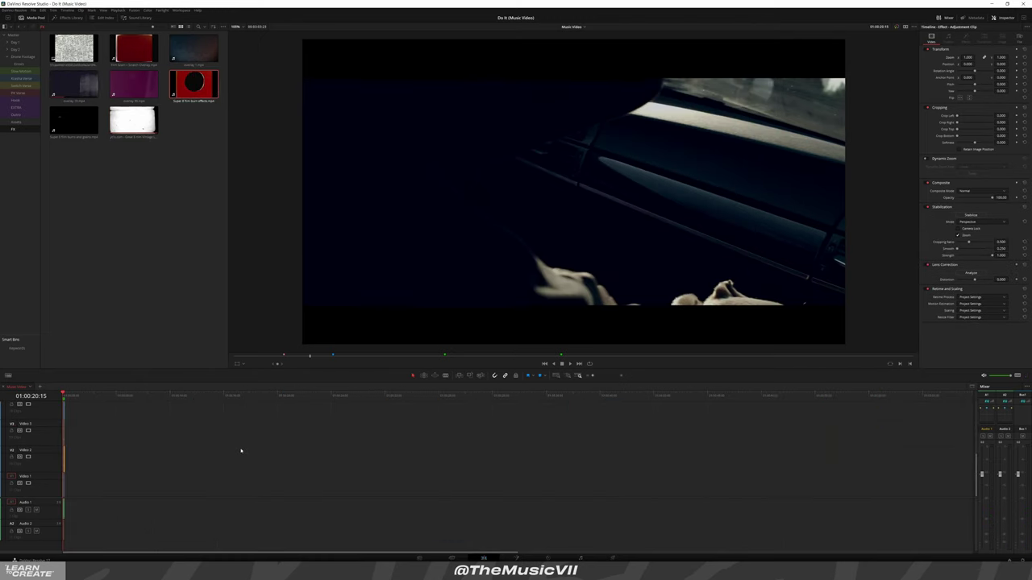
{"action": "mouse_move", "coordinate": [193, 84]}
{"action": "left_mouse_down"}
{"action": "mouse_move", "coordinate": [246, 457]}
{"action": "mouse_move", "coordinate": [528, 461]}
{"action": "mouse_move", "coordinate": [53, 401]}
{"action": "left_mouse_up"}
{"action": "scroll", "coordinate": [246, 457], "scroll_direction": "up", "scroll_amount": 5}
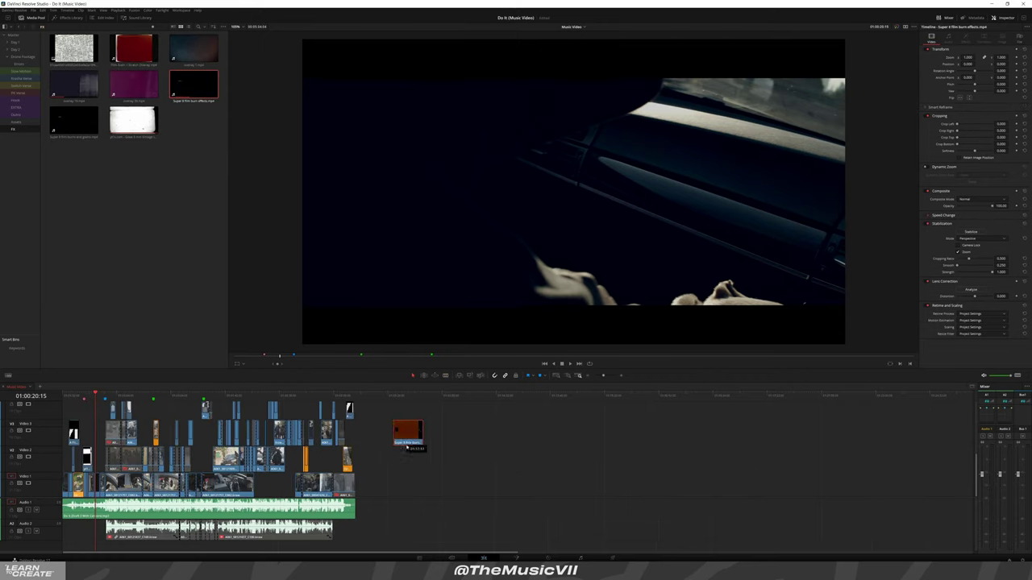
{"action": "left_click_drag", "start_coordinate": [410, 451], "coordinate": [428, 473]}
{"action": "left_click_drag", "start_coordinate": [93, 456], "coordinate": [68, 436]}
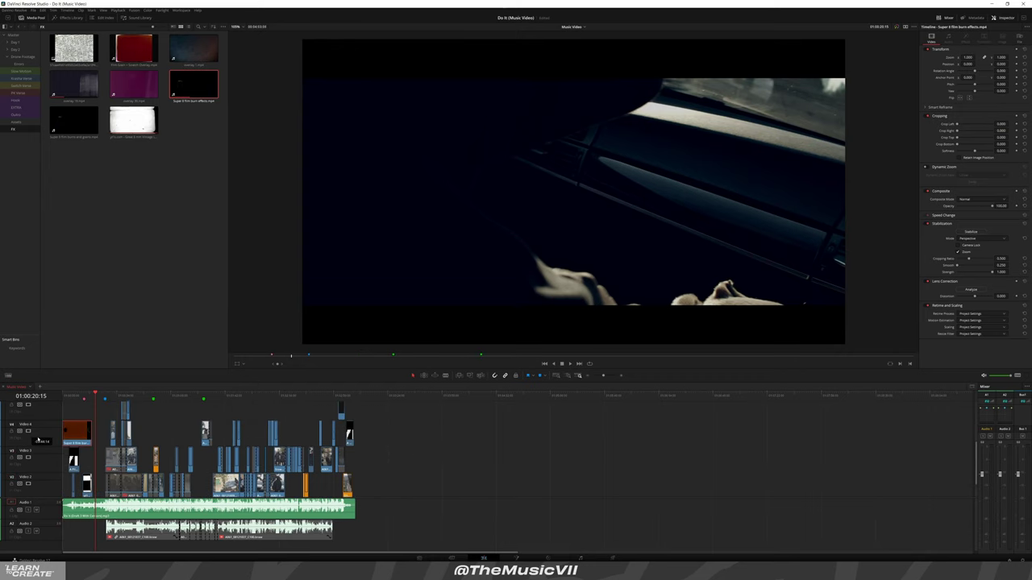
{"action": "scroll", "coordinate": [68, 435], "scroll_direction": "up", "scroll_amount": 5}
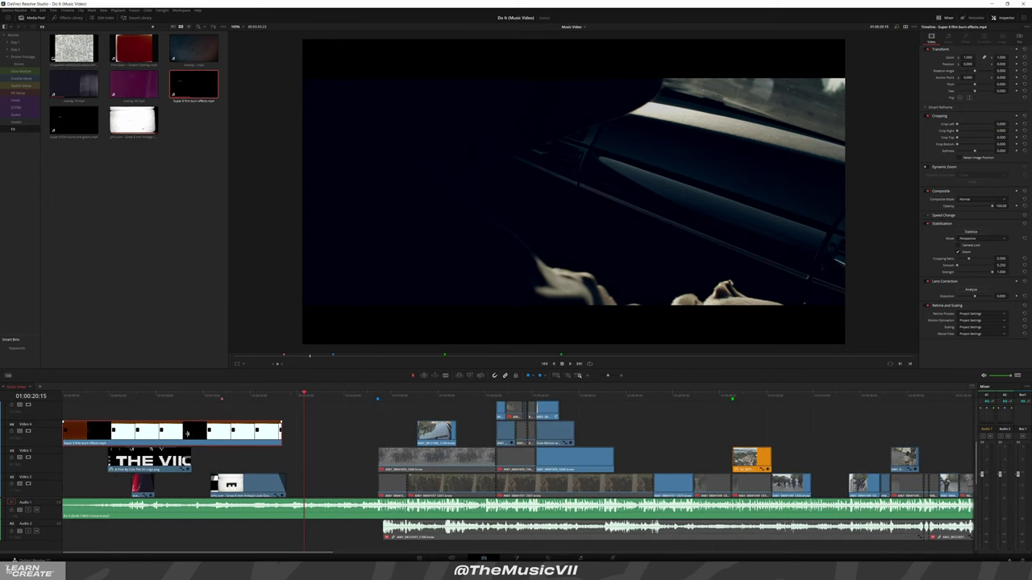
{"action": "mouse_move", "coordinate": [187, 433]}
{"action": "left_mouse_down"}
{"action": "mouse_move", "coordinate": [330, 434]}
{"action": "mouse_move", "coordinate": [323, 471]}
{"action": "left_mouse_up"}
{"action": "scroll", "coordinate": [305, 472], "scroll_direction": "up", "scroll_amount": 3}
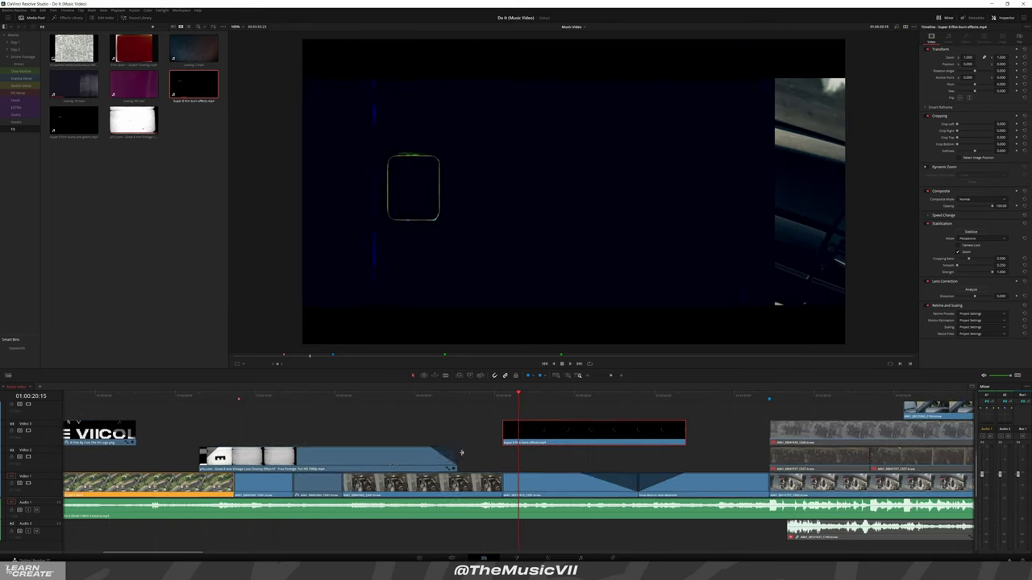
{"action": "left_click_drag", "start_coordinate": [524, 433], "coordinate": [524, 458]}
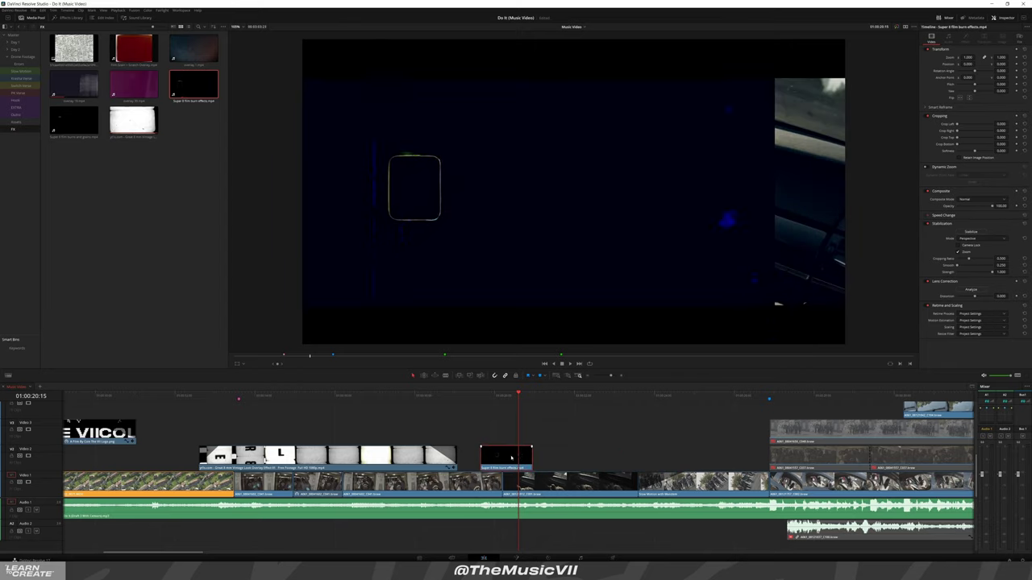
At 01:00:20:05, zoom the film-burn overlay to about 1.45 and blend it with Add
{"action": "left_click_drag", "start_coordinate": [518, 416], "coordinate": [502, 402]}
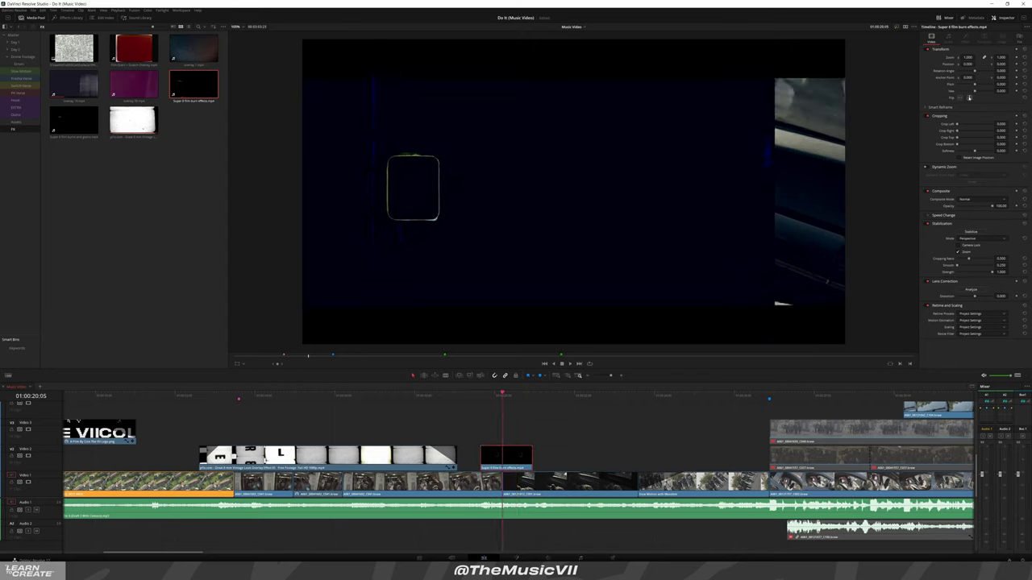
{"action": "left_click_drag", "start_coordinate": [968, 56], "coordinate": [982, 64]}
{"action": "left_click", "coordinate": [983, 200]}
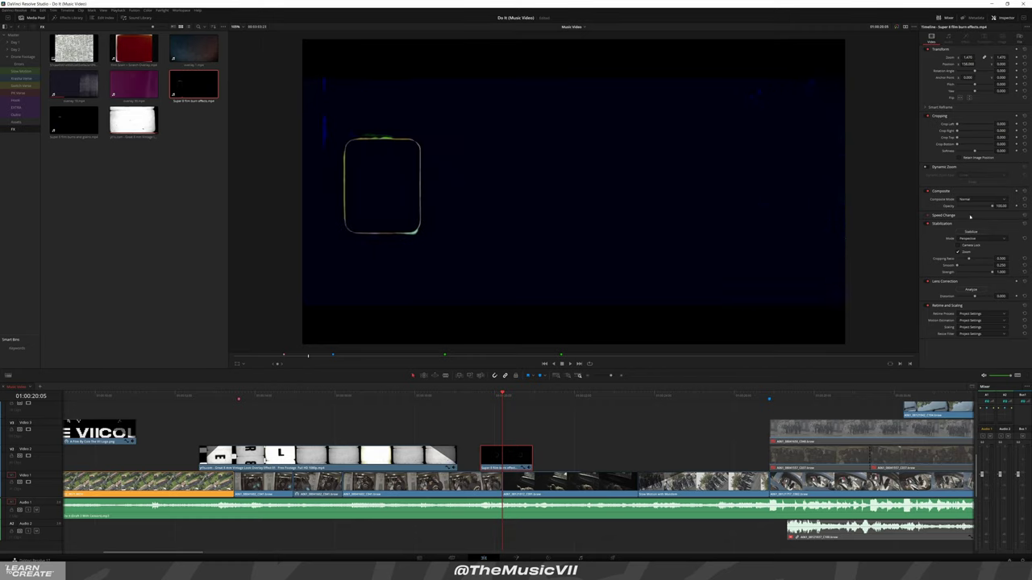
{"action": "left_click", "coordinate": [970, 216]}
{"action": "left_click", "coordinate": [469, 396]}
{"action": "key", "text": "space"}
{"action": "key", "text": "ctrl+equal"}
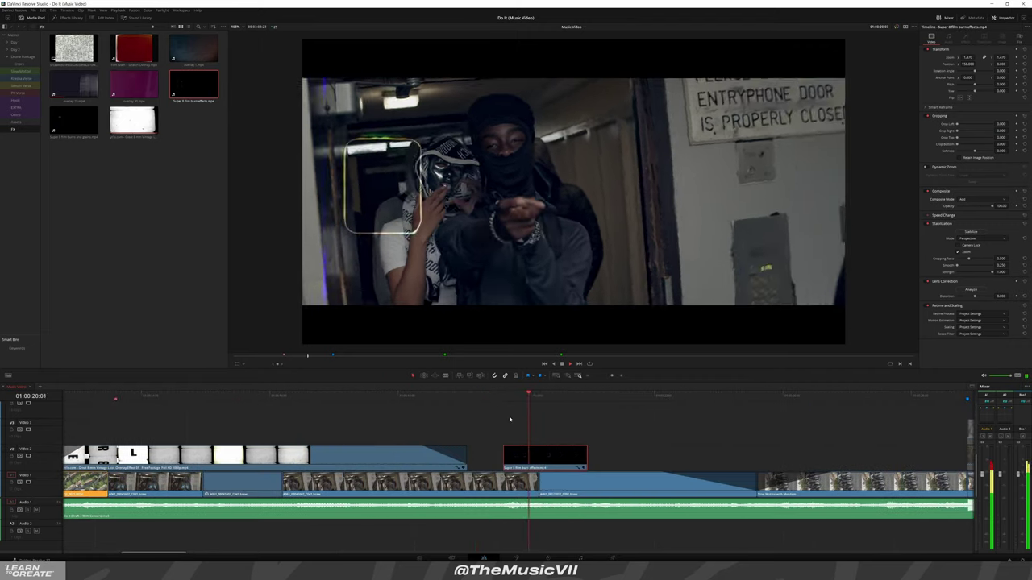
Slide the film-burn clip slightly later and lengthen it to cover more footage
{"action": "mouse_move", "coordinate": [535, 458]}
{"action": "left_mouse_down"}
{"action": "mouse_move", "coordinate": [570, 459]}
{"action": "mouse_move", "coordinate": [518, 446]}
{"action": "left_mouse_up"}
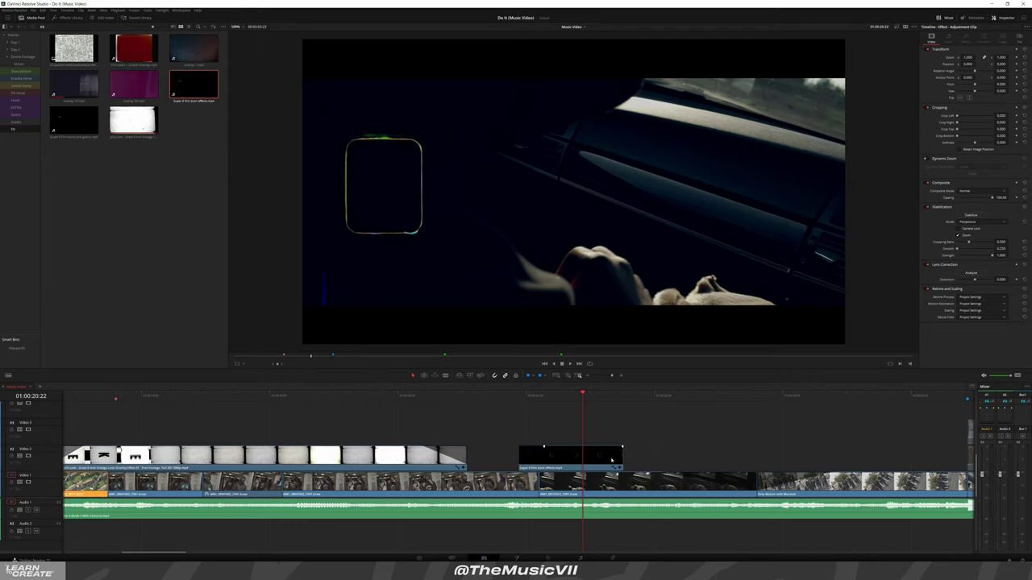
{"action": "left_click_drag", "start_coordinate": [620, 450], "coordinate": [896, 448]}
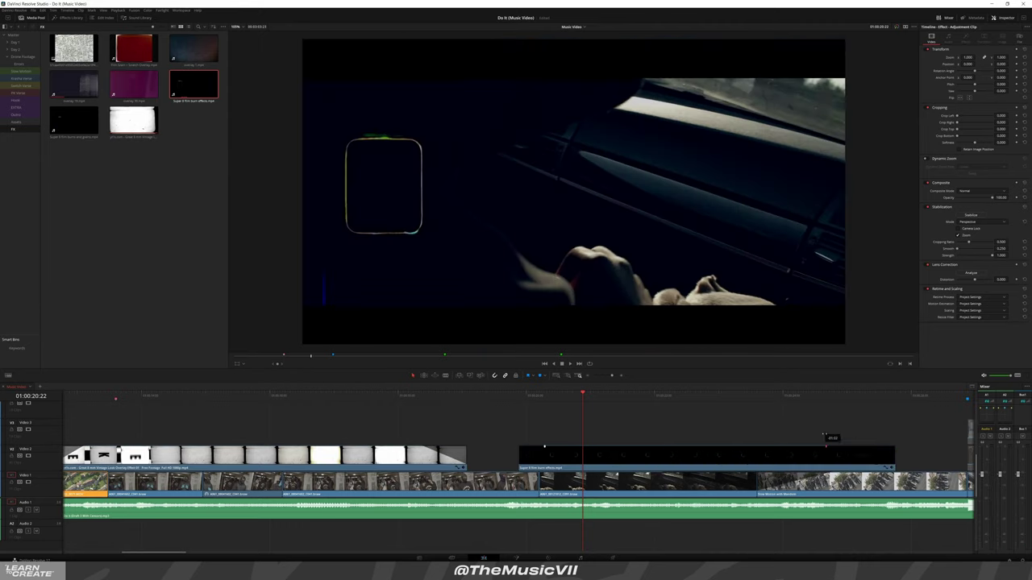
{"action": "key", "text": "space"}
{"action": "scroll", "coordinate": [514, 436], "scroll_direction": "down", "scroll_amount": 2}
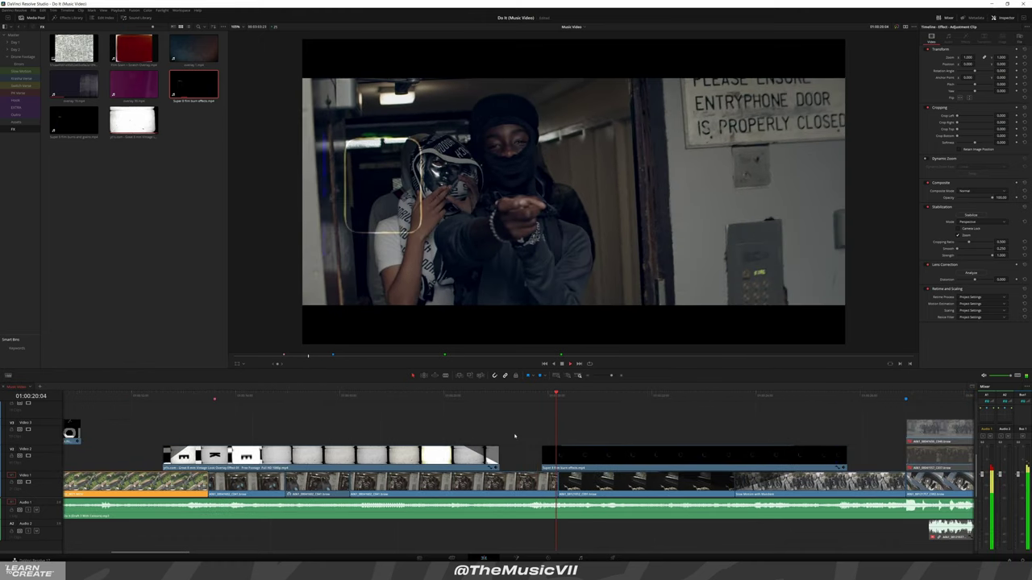
{"action": "scroll", "coordinate": [514, 436], "scroll_direction": "down", "scroll_amount": 1}
{"action": "scroll", "coordinate": [646, 458], "scroll_direction": "down", "scroll_amount": 1}
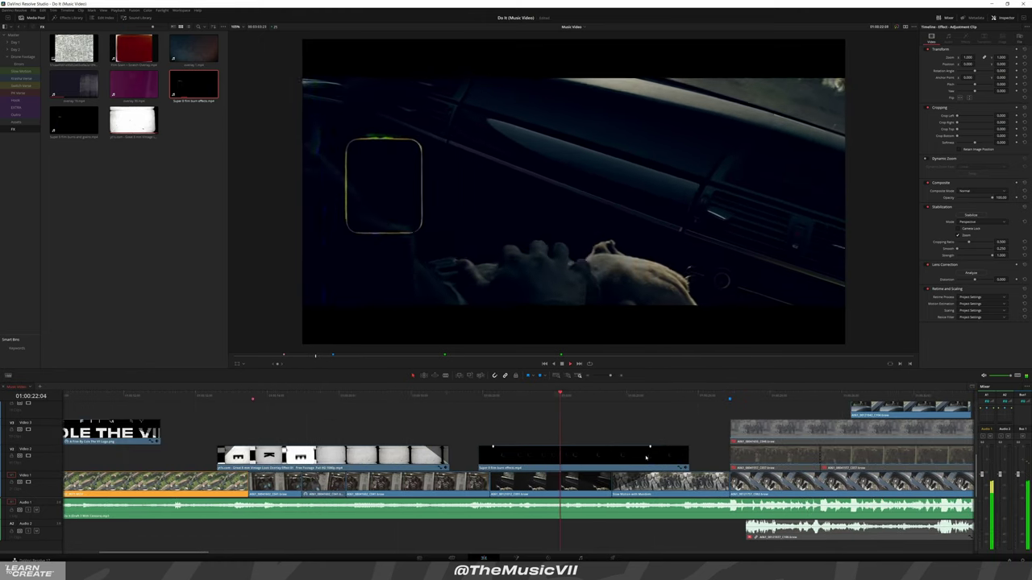
{"action": "left_click", "coordinate": [646, 458]}
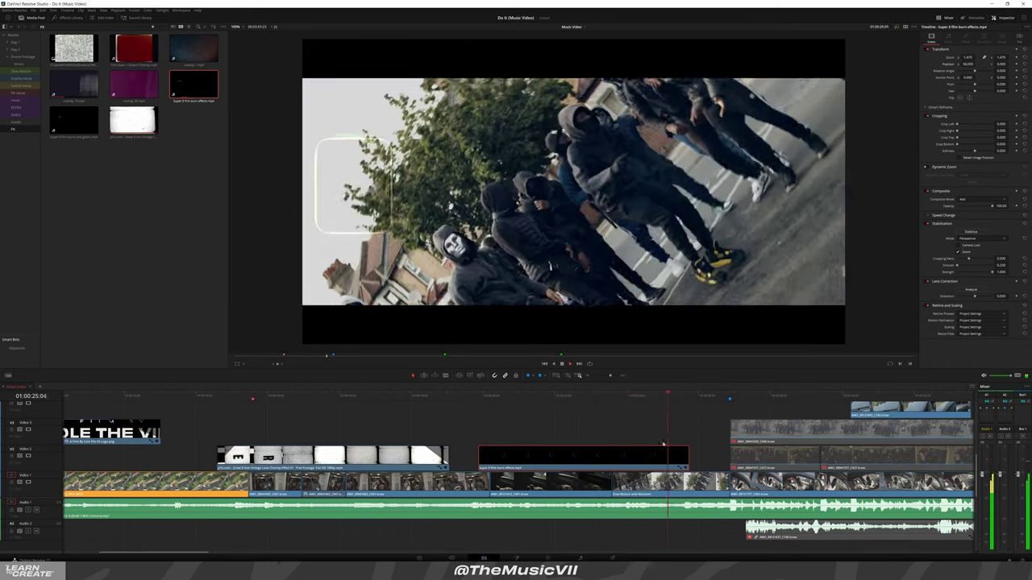
{"action": "scroll", "coordinate": [485, 422], "scroll_direction": "down", "scroll_amount": 2}
{"action": "scroll", "coordinate": [485, 421], "scroll_direction": "down", "scroll_amount": 3}
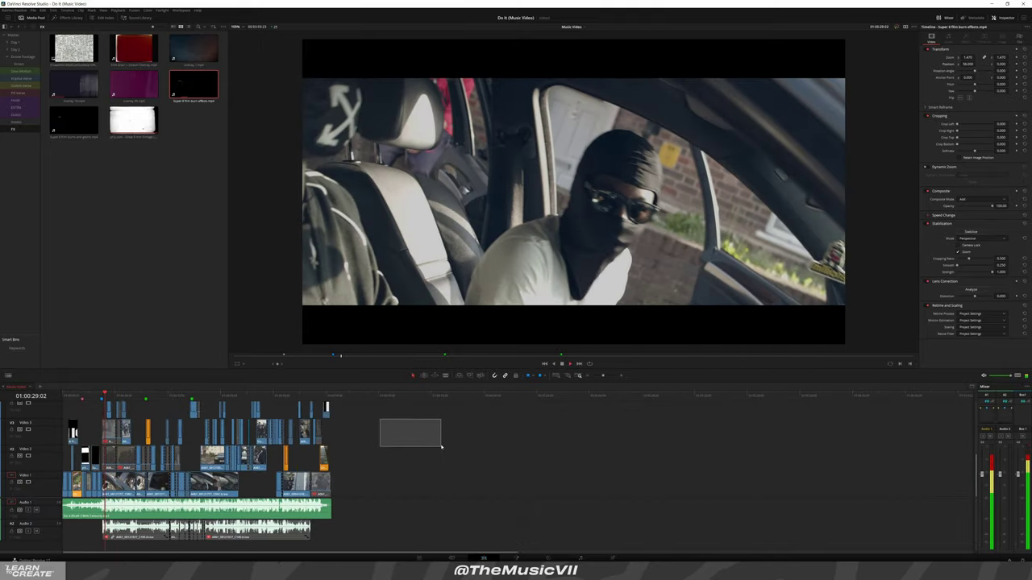
{"action": "scroll", "coordinate": [291, 440], "scroll_direction": "up", "scroll_amount": 3}
Move the playhead to 01:00:26:08 for the next overlay
{"action": "left_click", "coordinate": [375, 400]}
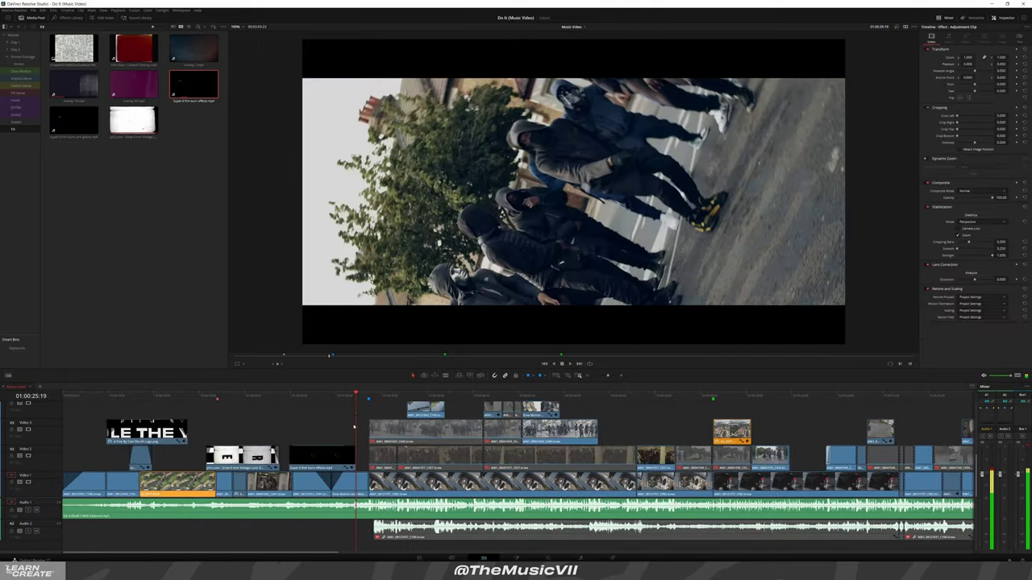
{"action": "scroll", "coordinate": [371, 427], "scroll_direction": "up", "scroll_amount": 2}
{"action": "scroll", "coordinate": [364, 445], "scroll_direction": "up", "scroll_amount": 2}
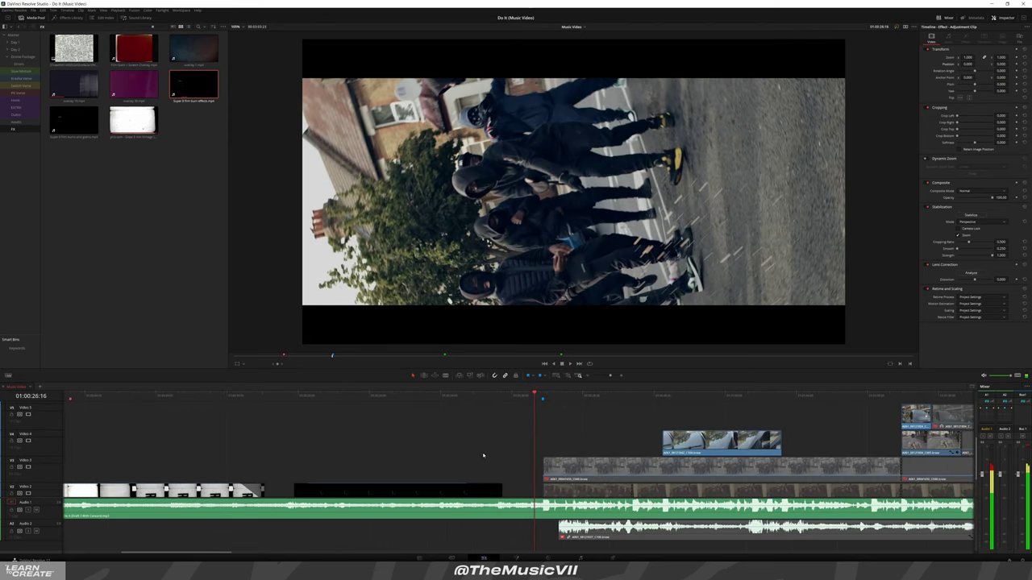
{"action": "scroll", "coordinate": [365, 445], "scroll_direction": "down", "scroll_amount": 1}
{"action": "scroll", "coordinate": [416, 462], "scroll_direction": "right", "scroll_amount": 2}
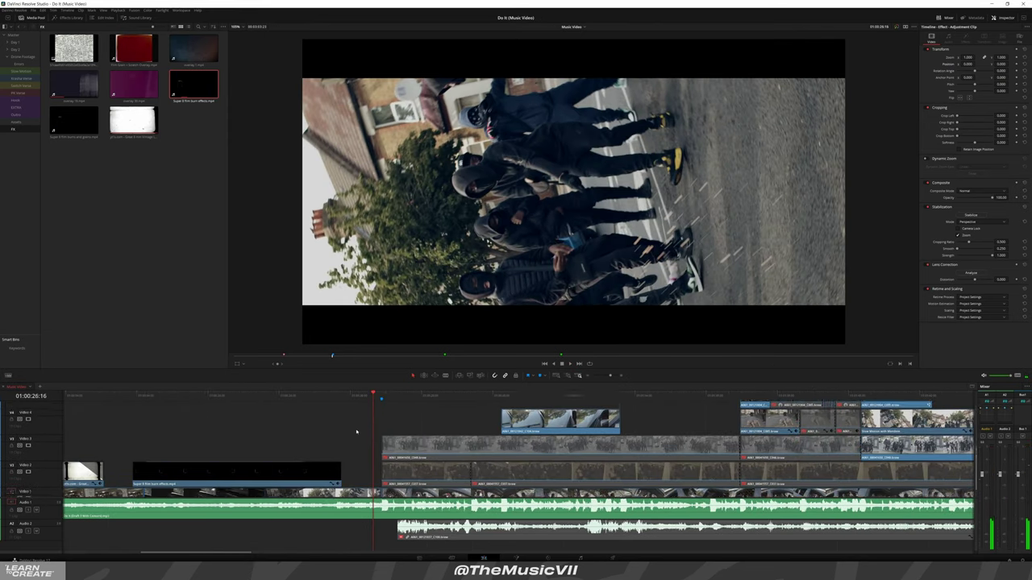
{"action": "scroll", "coordinate": [387, 450], "scroll_direction": "up", "scroll_amount": 1}
{"action": "scroll", "coordinate": [359, 438], "scroll_direction": "down", "scroll_amount": 3}
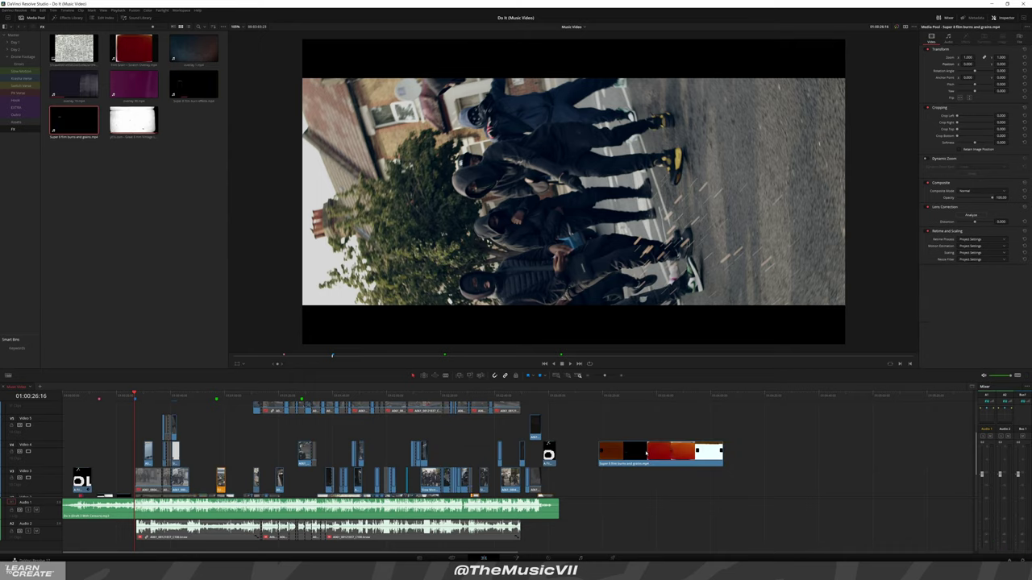
Place the burns-and-grains clip on Video 4 at the playhead, enlarged and blended with Add
{"action": "mouse_move", "coordinate": [603, 438]}
{"action": "left_mouse_down"}
{"action": "mouse_move", "coordinate": [633, 452]}
{"action": "mouse_move", "coordinate": [706, 452]}
{"action": "mouse_move", "coordinate": [121, 425]}
{"action": "left_mouse_up"}
{"action": "scroll", "coordinate": [147, 424], "scroll_direction": "up", "scroll_amount": 5}
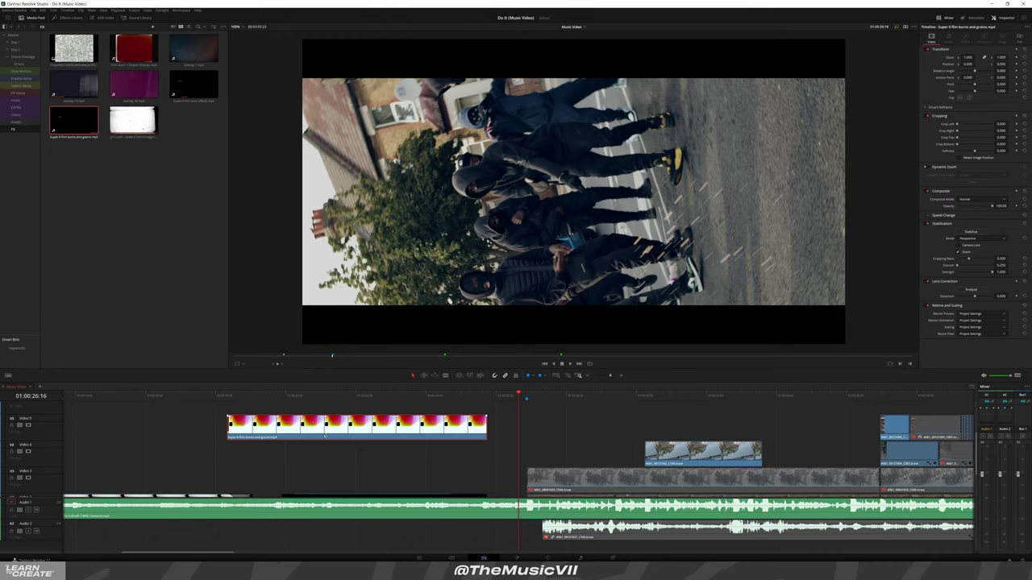
{"action": "left_click_drag", "start_coordinate": [325, 436], "coordinate": [529, 456]}
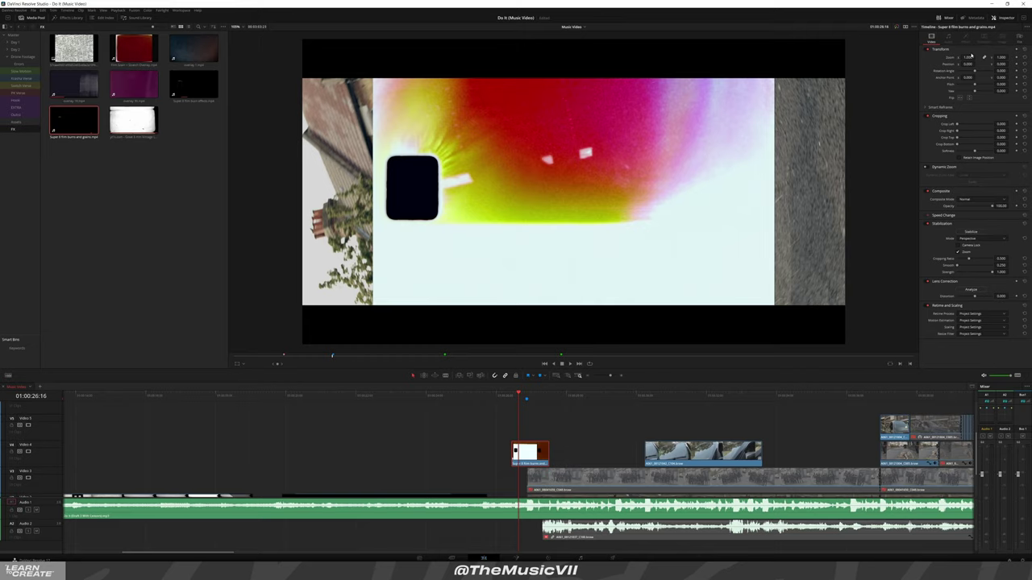
{"action": "left_click_drag", "start_coordinate": [967, 57], "coordinate": [980, 58]}
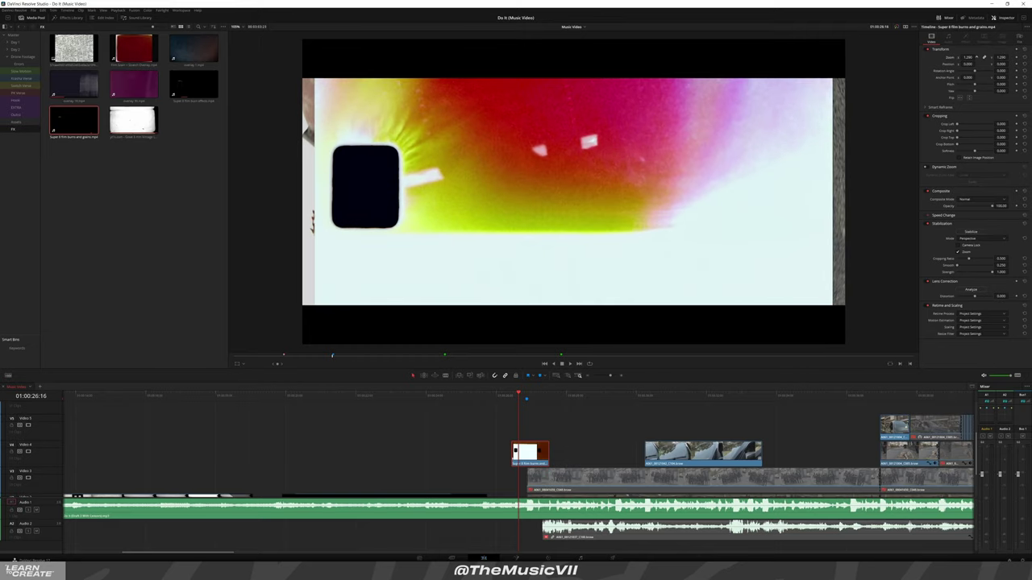
{"action": "left_click", "coordinate": [968, 200]}
{"action": "left_click", "coordinate": [965, 214]}
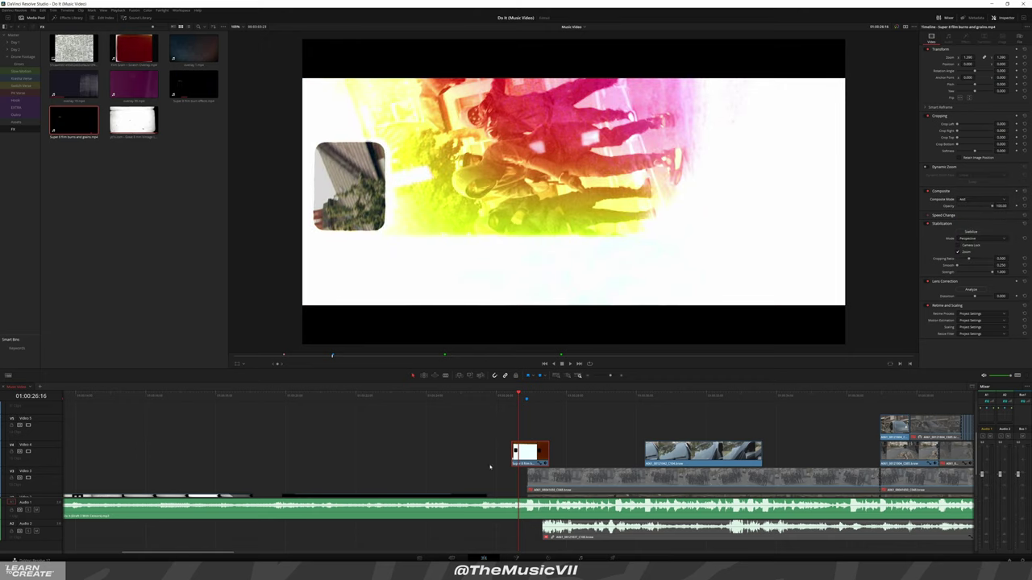
{"action": "key", "text": "space"}
Extend the grains overlay earlier and later from 01:00:25:14, then review it
{"action": "scroll", "coordinate": [516, 420], "scroll_direction": "up", "scroll_amount": 2}
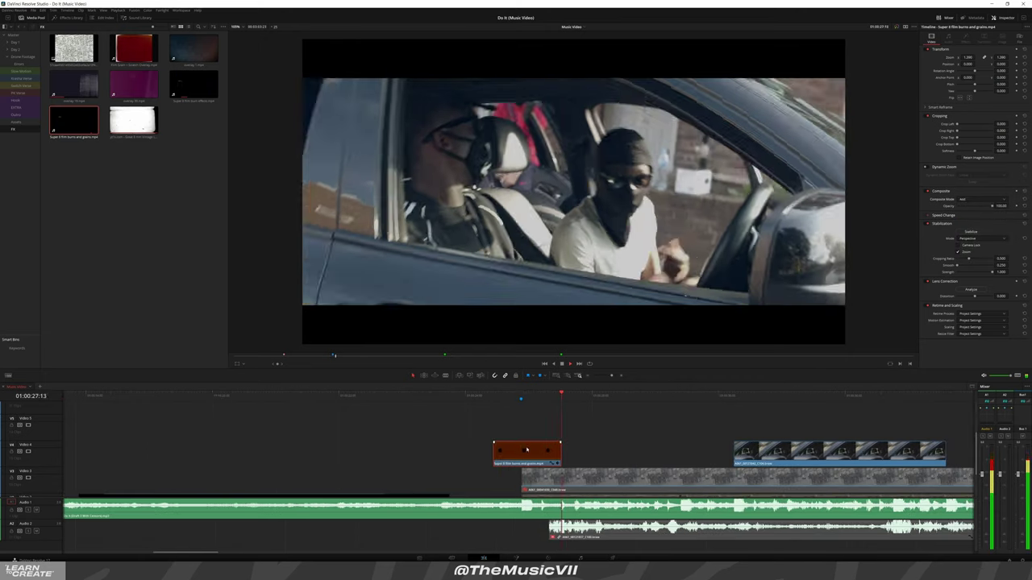
{"action": "mouse_move", "coordinate": [493, 452]}
{"action": "left_mouse_down"}
{"action": "mouse_move", "coordinate": [466, 453]}
{"action": "mouse_move", "coordinate": [450, 422]}
{"action": "left_mouse_up"}
{"action": "scroll", "coordinate": [466, 436], "scroll_direction": "down", "scroll_amount": 2}
{"action": "left_click", "coordinate": [437, 396]}
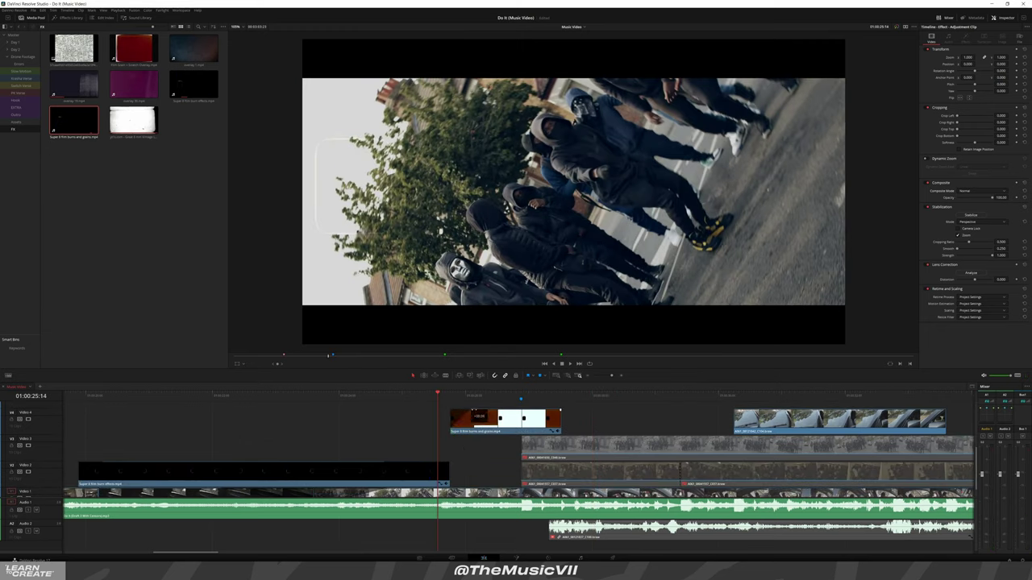
{"action": "mouse_move", "coordinate": [561, 420]}
{"action": "left_mouse_down"}
{"action": "mouse_move", "coordinate": [600, 420]}
{"action": "mouse_move", "coordinate": [547, 409]}
{"action": "left_mouse_up"}
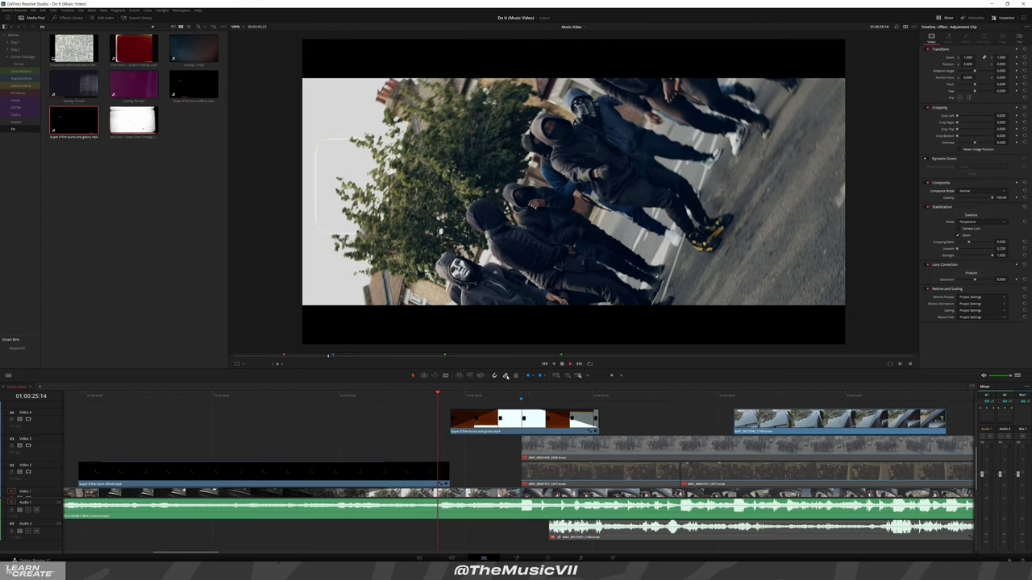
{"action": "key", "text": "space"}
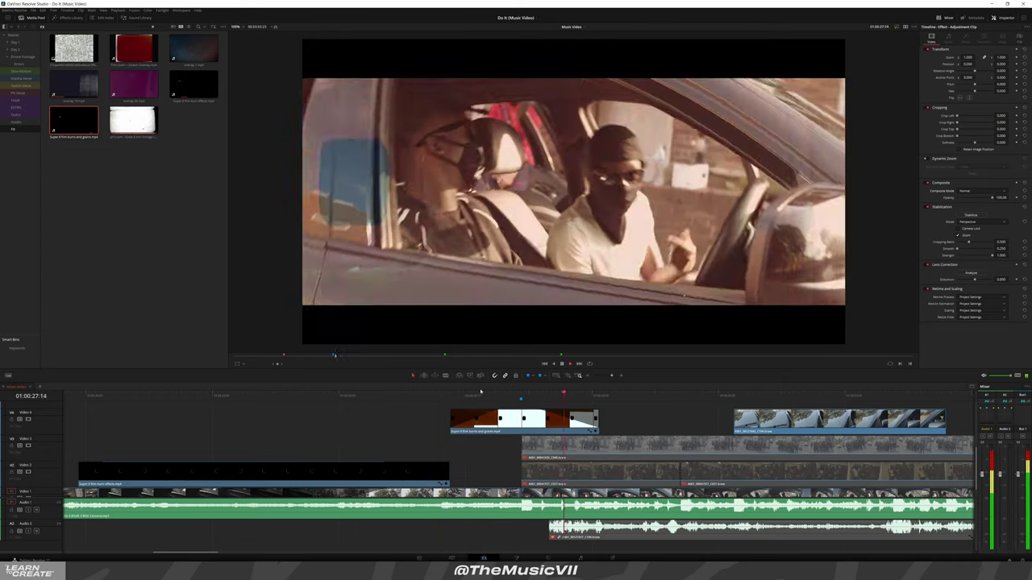
{"action": "key", "text": "ctrl+minus"}
{"action": "key", "text": "ctrl+minus"}
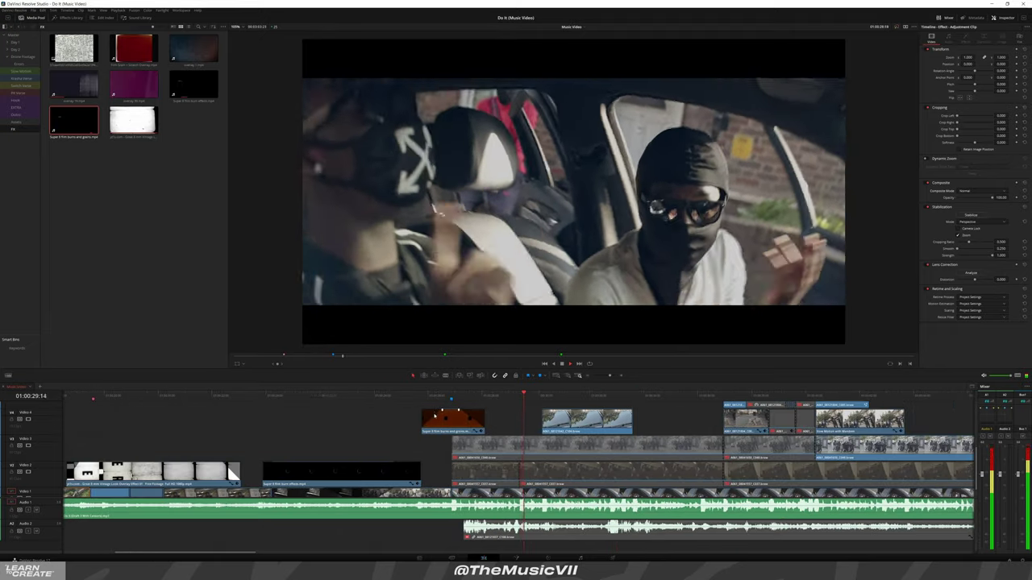
{"action": "key", "text": "ctrl+minus"}
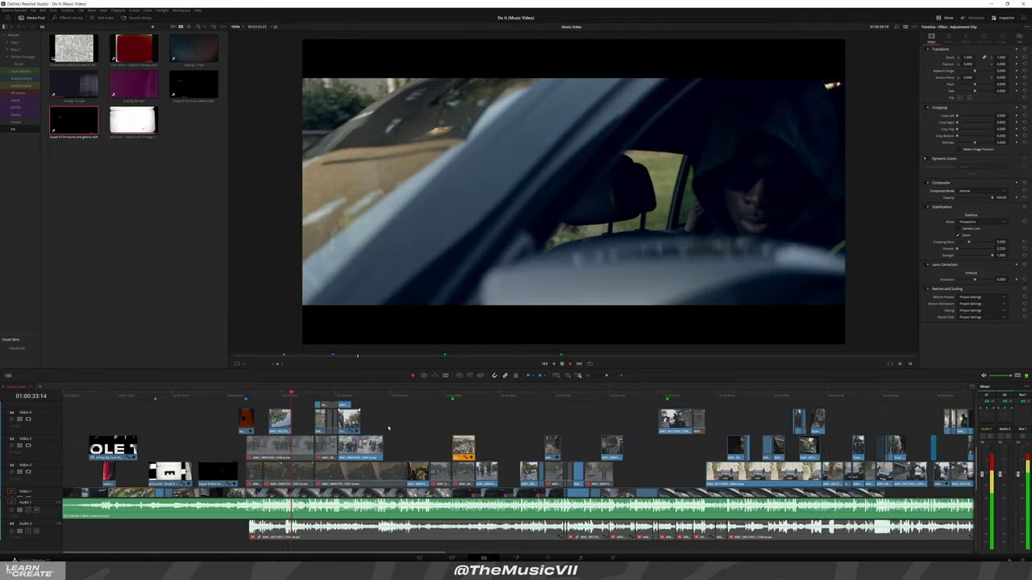
Select the pink adjustment clip and play back from around 01:00:36 to review the clips
{"action": "scroll", "coordinate": [379, 433], "scroll_direction": "up", "scroll_amount": 2}
{"action": "scroll", "coordinate": [378, 433], "scroll_direction": "up", "scroll_amount": 2}
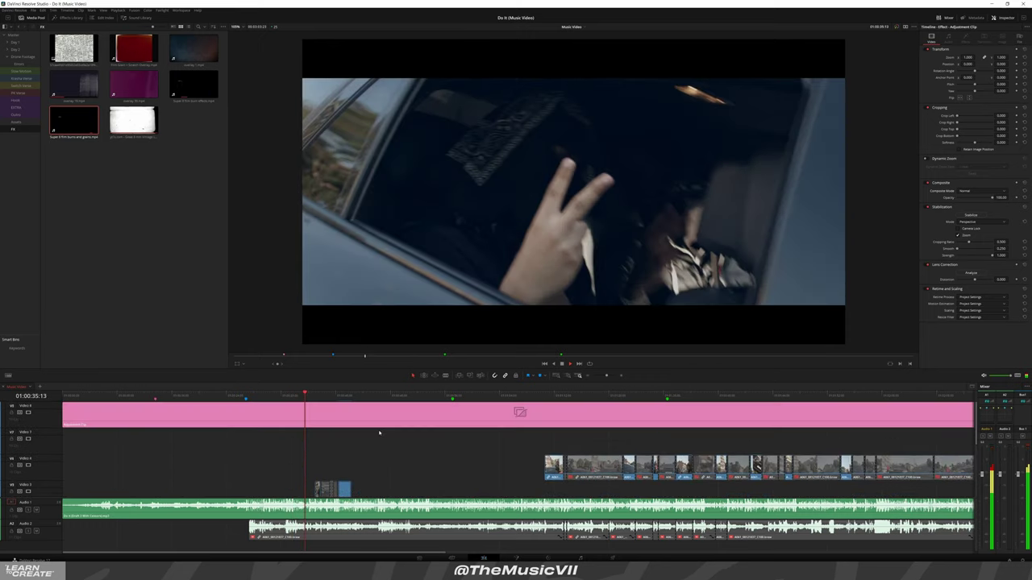
{"action": "left_click", "coordinate": [384, 421]}
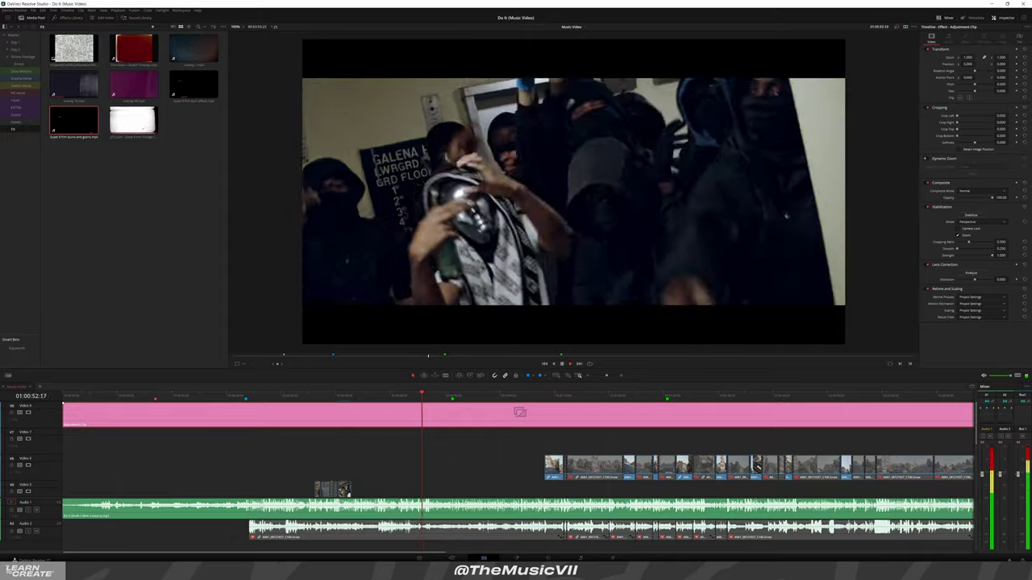
{"action": "left_click", "coordinate": [306, 395]}
{"action": "scroll", "coordinate": [323, 452], "scroll_direction": "down", "scroll_amount": 2}
{"action": "scroll", "coordinate": [245, 396], "scroll_direction": "down", "scroll_amount": 1}
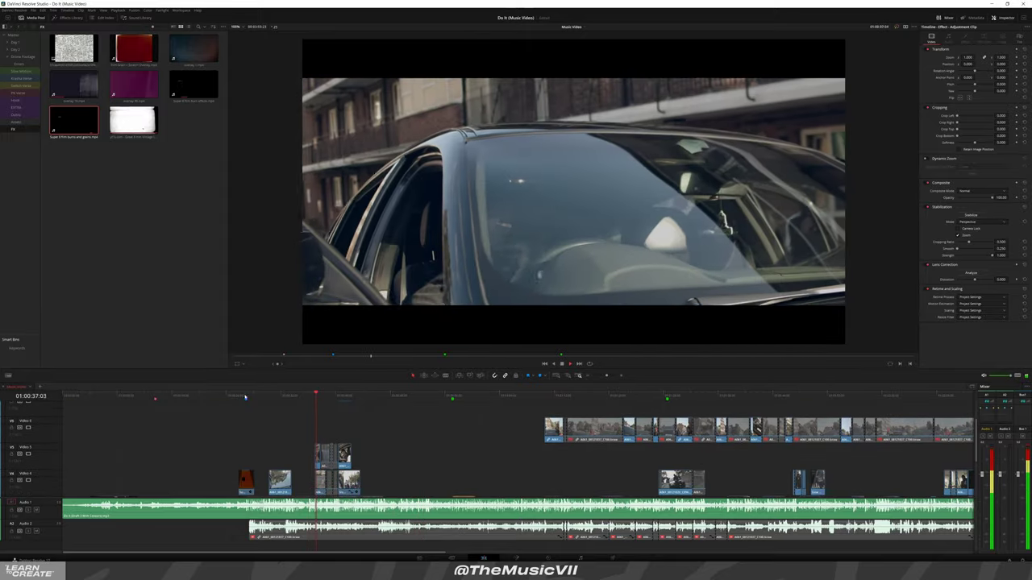
{"action": "scroll", "coordinate": [252, 423], "scroll_direction": "down", "scroll_amount": 2}
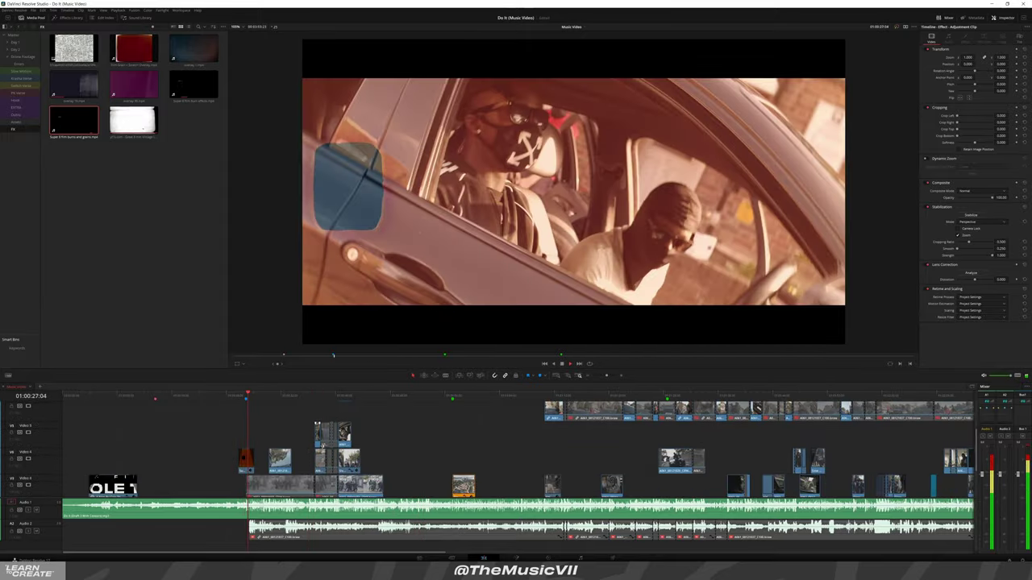
{"action": "scroll", "coordinate": [310, 444], "scroll_direction": "right", "scroll_amount": 2}
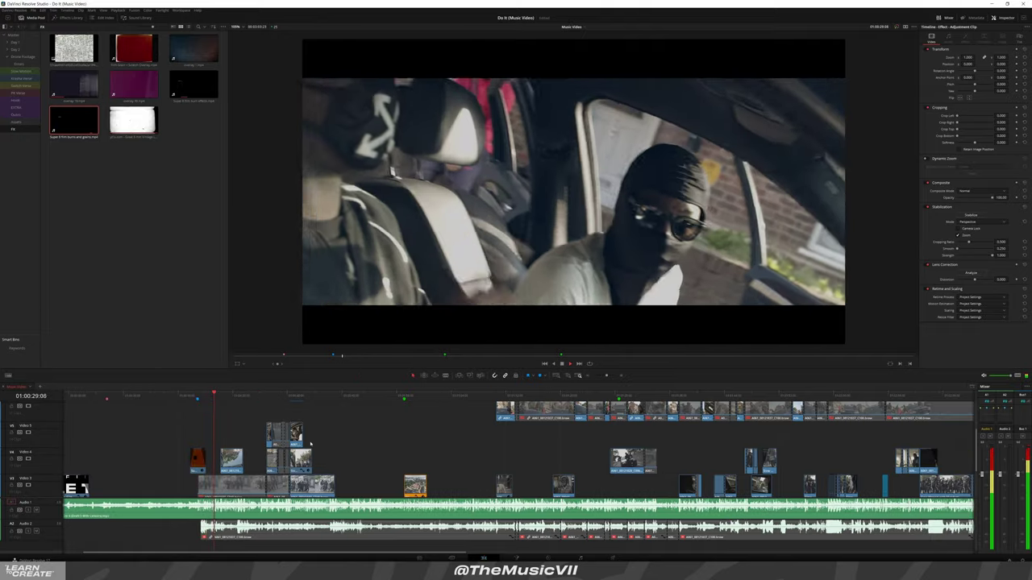
{"action": "scroll", "coordinate": [311, 444], "scroll_direction": "down", "scroll_amount": 3}
{"action": "scroll", "coordinate": [310, 445], "scroll_direction": "down", "scroll_amount": 3}
{"action": "scroll", "coordinate": [311, 444], "scroll_direction": "up", "scroll_amount": 3}
{"action": "scroll", "coordinate": [311, 444], "scroll_direction": "up", "scroll_amount": 3}
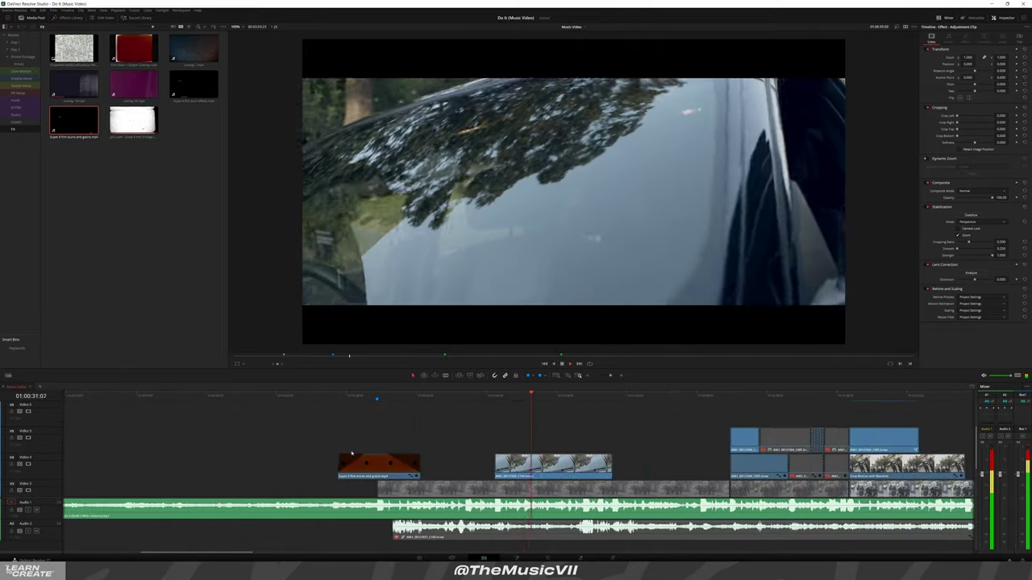
{"action": "scroll", "coordinate": [500, 456], "scroll_direction": "right", "scroll_amount": 2}
{"action": "scroll", "coordinate": [500, 456], "scroll_direction": "right", "scroll_amount": 2}
{"action": "scroll", "coordinate": [500, 456], "scroll_direction": "right", "scroll_amount": 2}
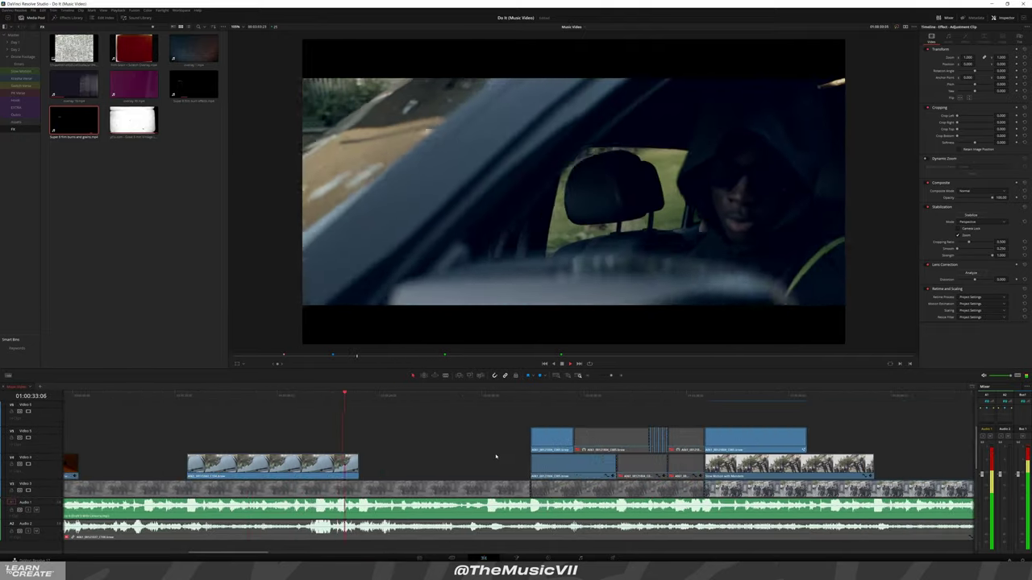
Save the Do It (Music Video) project and stop playback
{"action": "key", "text": "ctrl+s"}
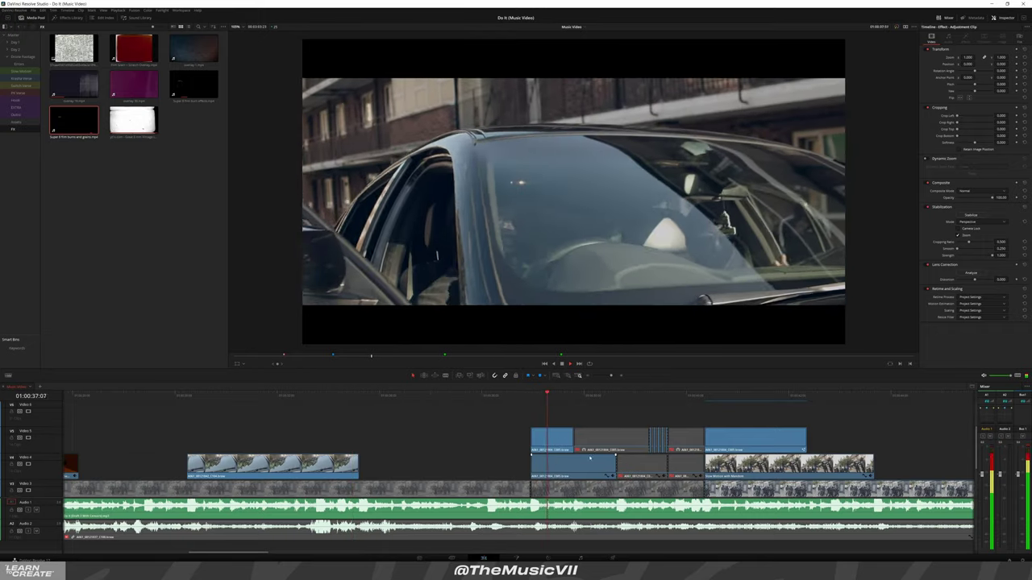
{"action": "scroll", "coordinate": [507, 439], "scroll_direction": "right", "scroll_amount": 3}
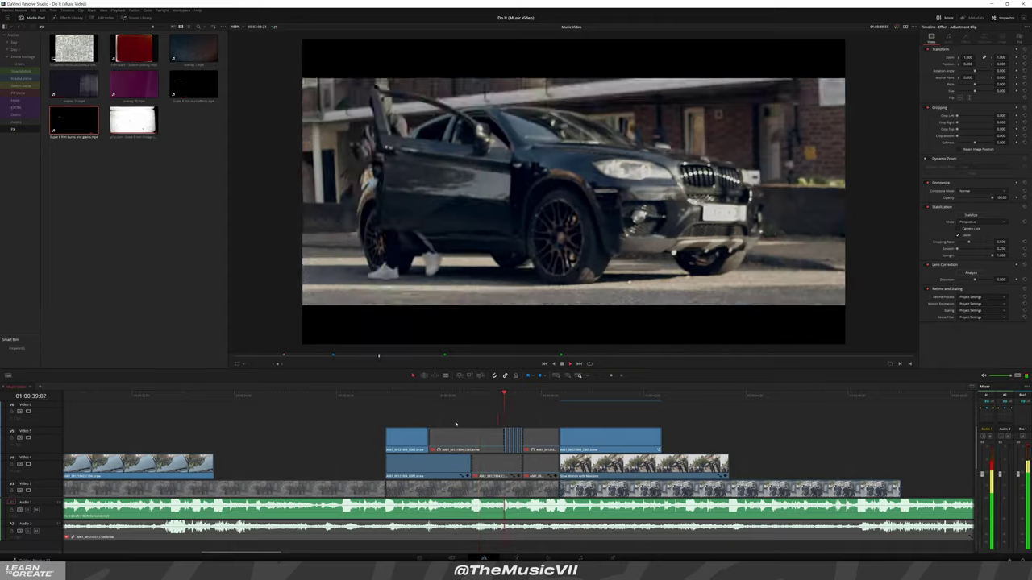
{"action": "scroll", "coordinate": [512, 435], "scroll_direction": "right", "scroll_amount": 3}
{"action": "key", "text": "space"}
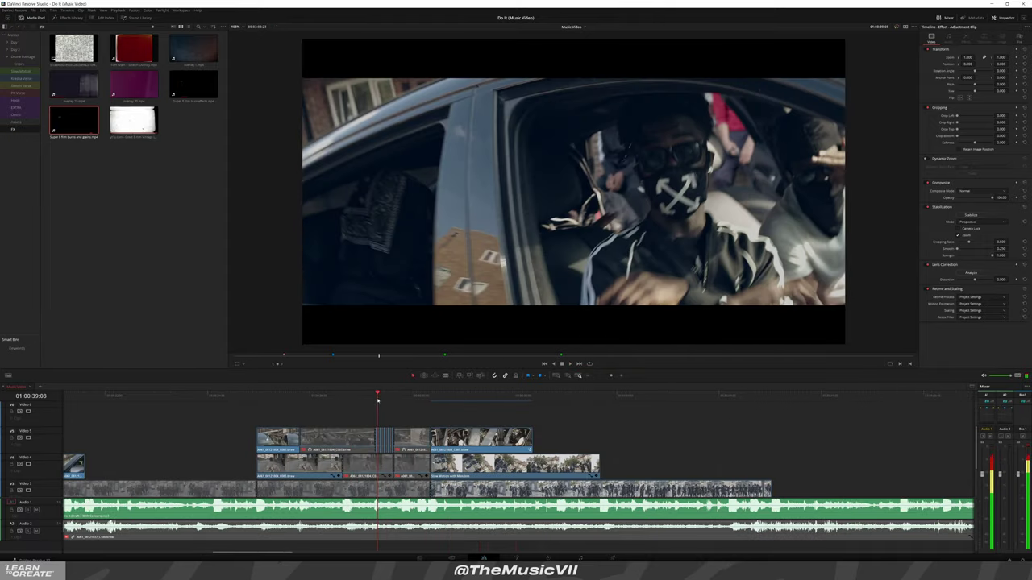
{"action": "scroll", "coordinate": [343, 449], "scroll_direction": "down", "scroll_amount": 3}
{"action": "scroll", "coordinate": [343, 449], "scroll_direction": "down", "scroll_amount": 5}
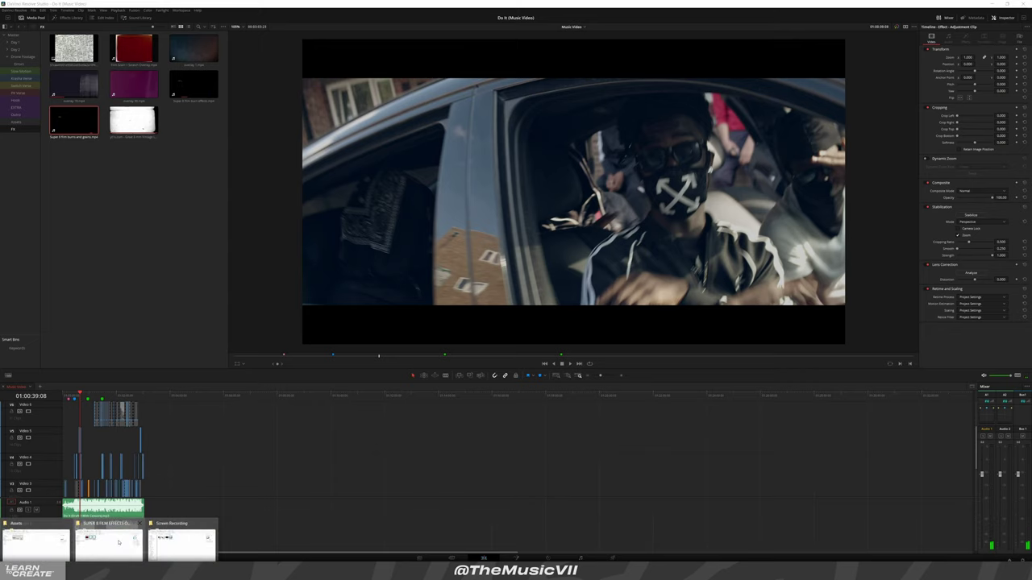
Add Film Grain + Scratch Overlay.mp4 without its audio, trim its start, and raise it to the top video track
{"action": "left_click", "coordinate": [101, 541]}
{"action": "left_click_drag", "start_coordinate": [446, 222], "coordinate": [228, 465]}
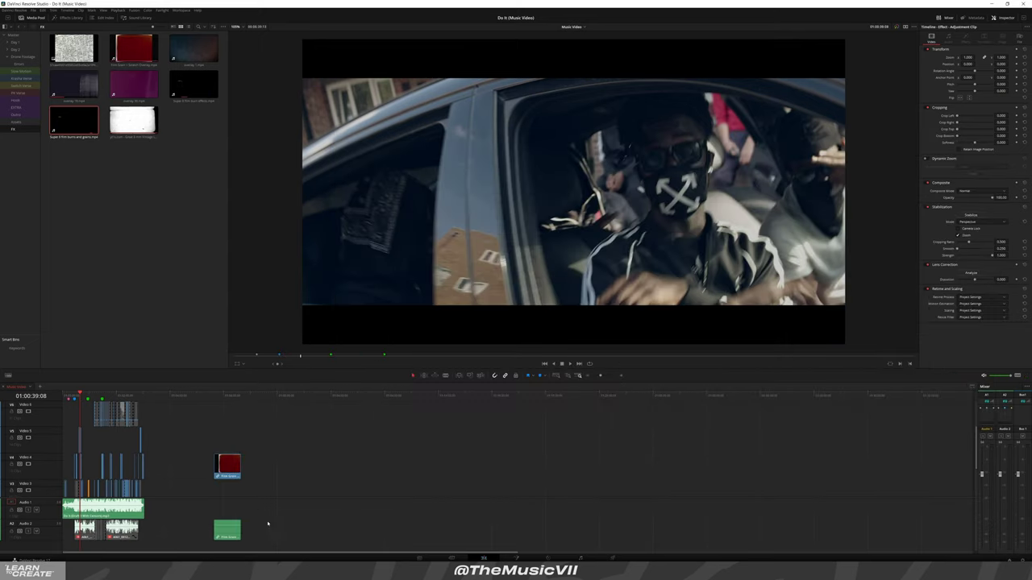
{"action": "key", "text": "Delete"}
{"action": "scroll", "coordinate": [633, 443], "scroll_direction": "up", "scroll_amount": 2}
{"action": "scroll", "coordinate": [633, 443], "scroll_direction": "up", "scroll_amount": 2}
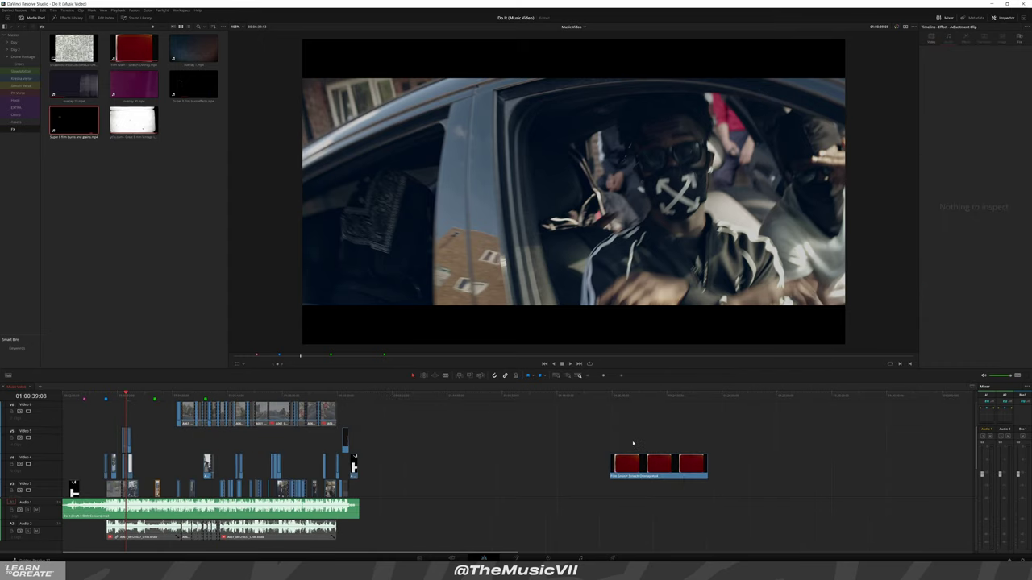
{"action": "left_click", "coordinate": [651, 466]}
{"action": "left_click", "coordinate": [629, 465]}
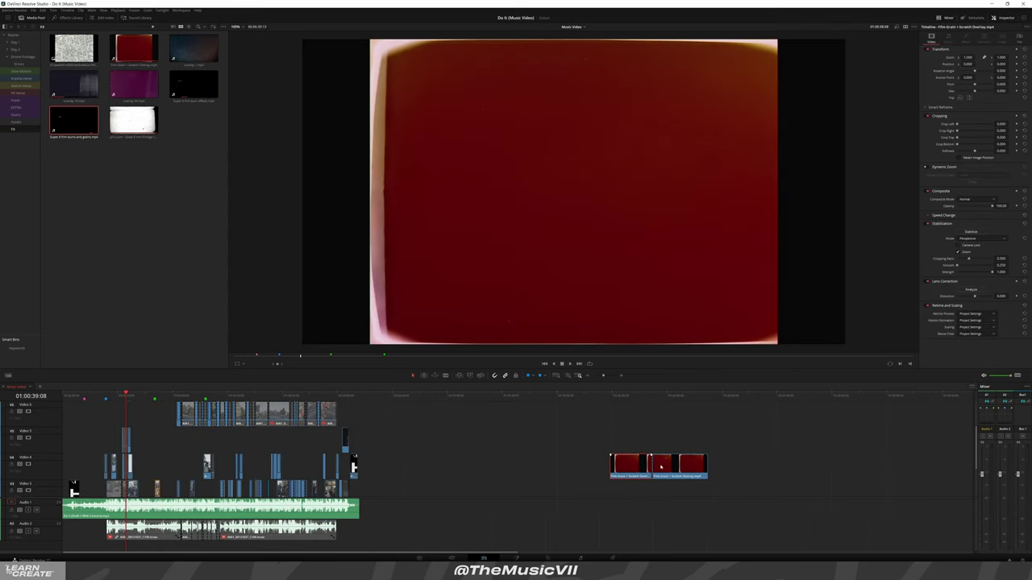
{"action": "key", "text": "Delete"}
{"action": "left_click_drag", "start_coordinate": [656, 466], "coordinate": [105, 415]}
Cut away both ends of the Film Grain overlay so only a short piece remains
{"action": "key", "text": "shift+z"}
{"action": "scroll", "coordinate": [260, 427], "scroll_direction": "up", "scroll_amount": 3}
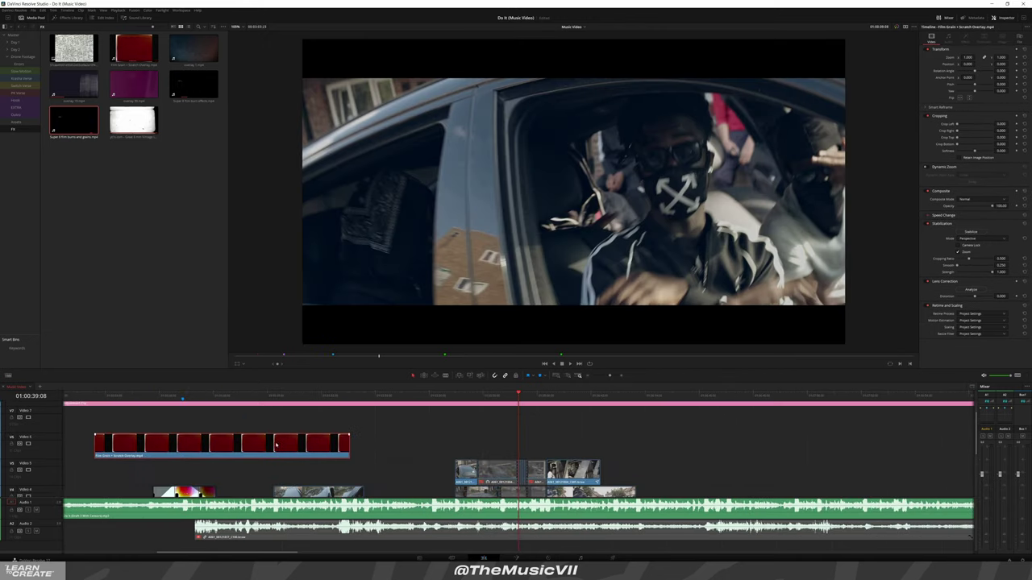
{"action": "scroll", "coordinate": [489, 446], "scroll_direction": "left", "scroll_amount": 3}
{"action": "left_click", "coordinate": [490, 446]}
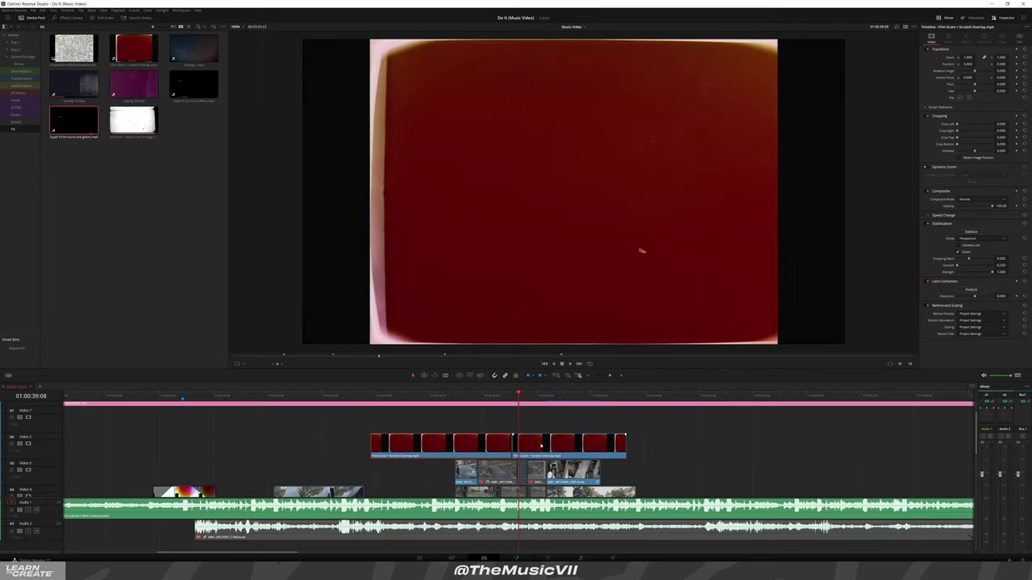
{"action": "key", "text": "Delete"}
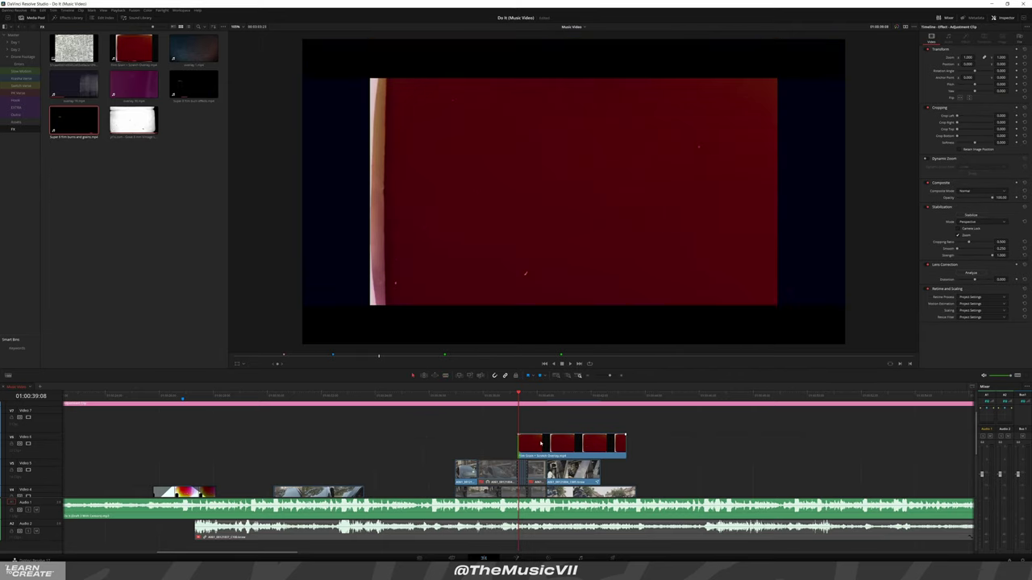
{"action": "left_click", "coordinate": [545, 443]}
{"action": "key", "text": "Delete"}
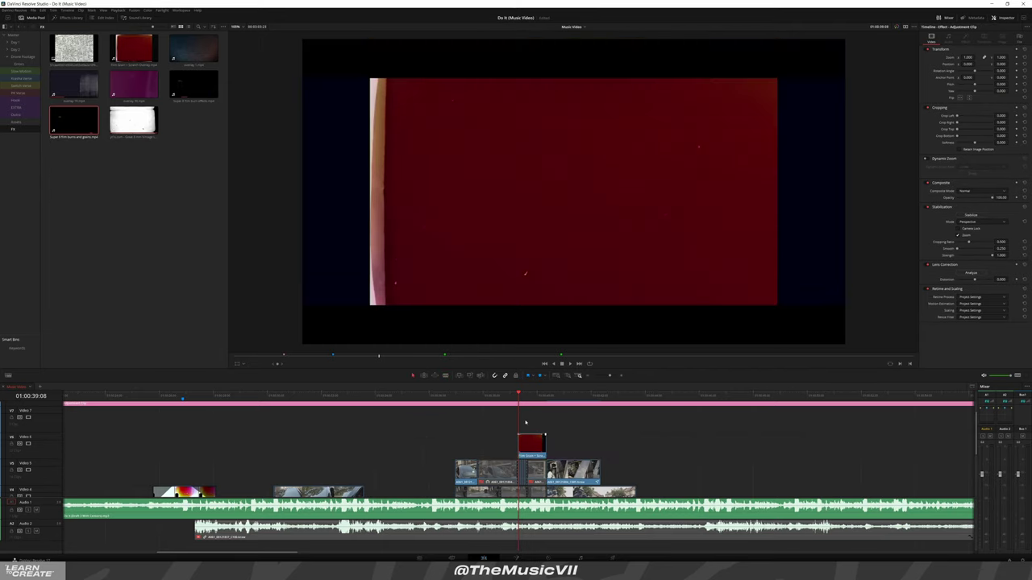
{"action": "left_click", "coordinate": [531, 435]}
Scale the overlay to fill the frame width and set its composite mode to Add
{"action": "left_click_drag", "start_coordinate": [967, 57], "coordinate": [973, 57]}
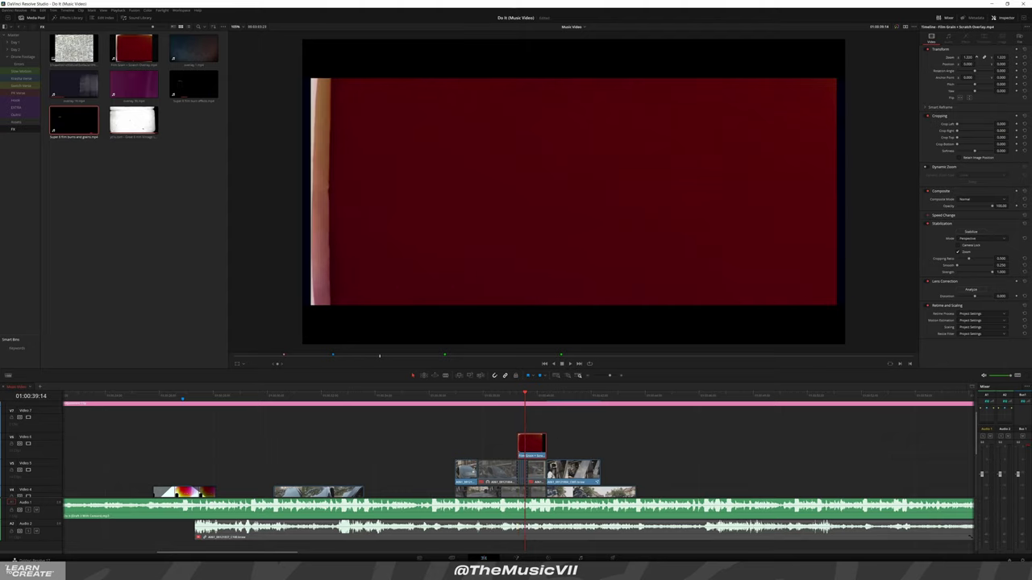
{"action": "left_click_drag", "start_coordinate": [687, 297], "coordinate": [701, 310]}
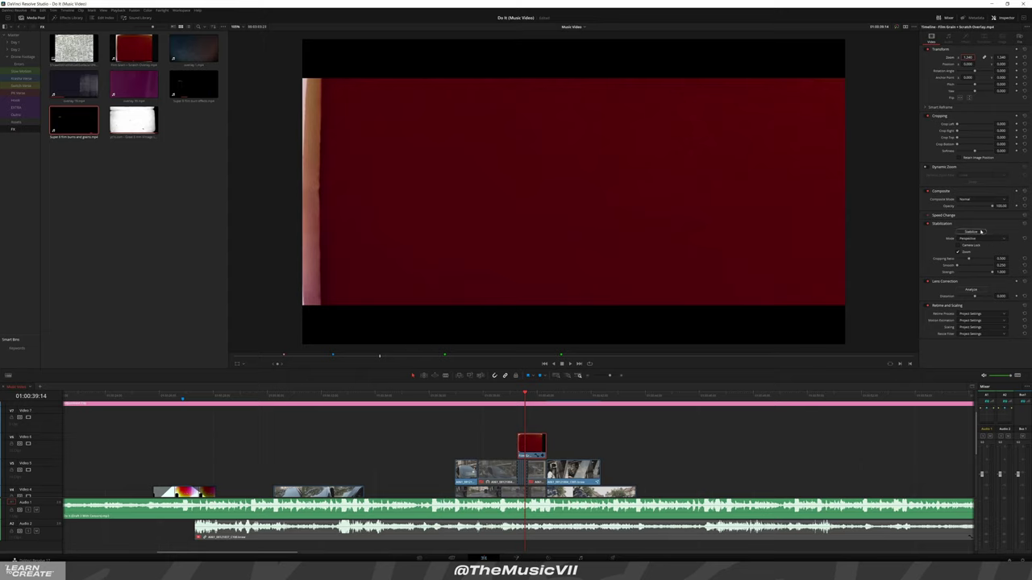
{"action": "left_click", "coordinate": [978, 199]}
{"action": "left_click", "coordinate": [970, 214]}
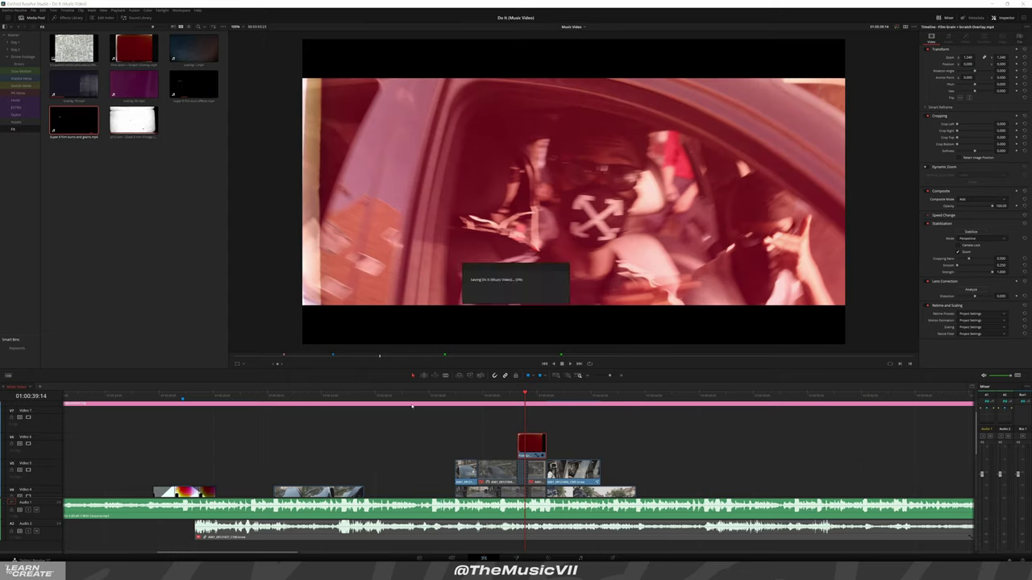
Play the overlay section forwards and backwards to review the blend
{"action": "key", "text": "Up"}
{"action": "key", "text": "space"}
{"action": "scroll", "coordinate": [545, 419], "scroll_direction": "up", "scroll_amount": 5}
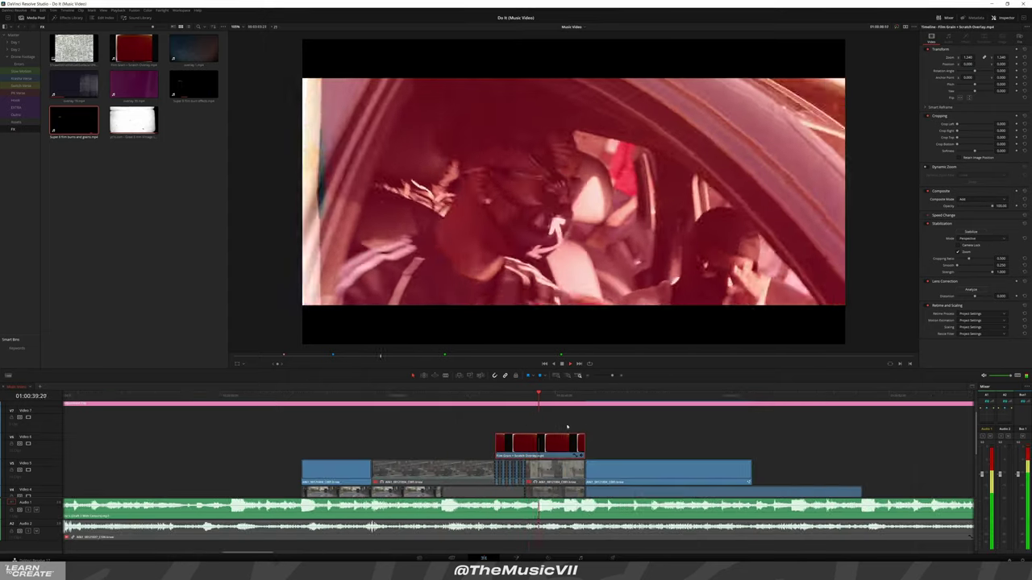
{"action": "key", "text": "space"}
{"action": "key", "text": "Up"}
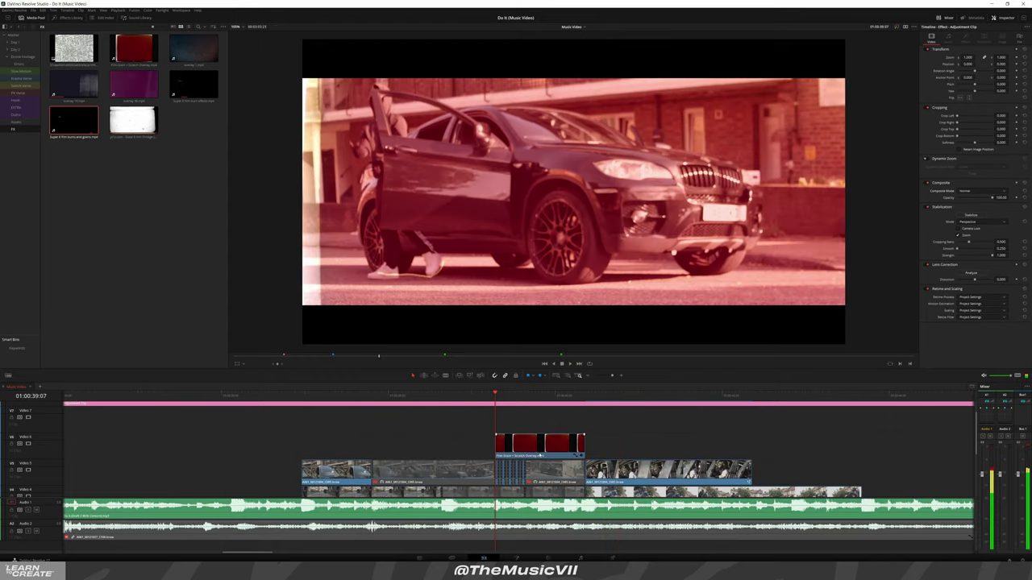
{"action": "key", "text": "Up"}
{"action": "key", "text": "j"}
{"action": "scroll", "coordinate": [486, 420], "scroll_direction": "up", "scroll_amount": 3}
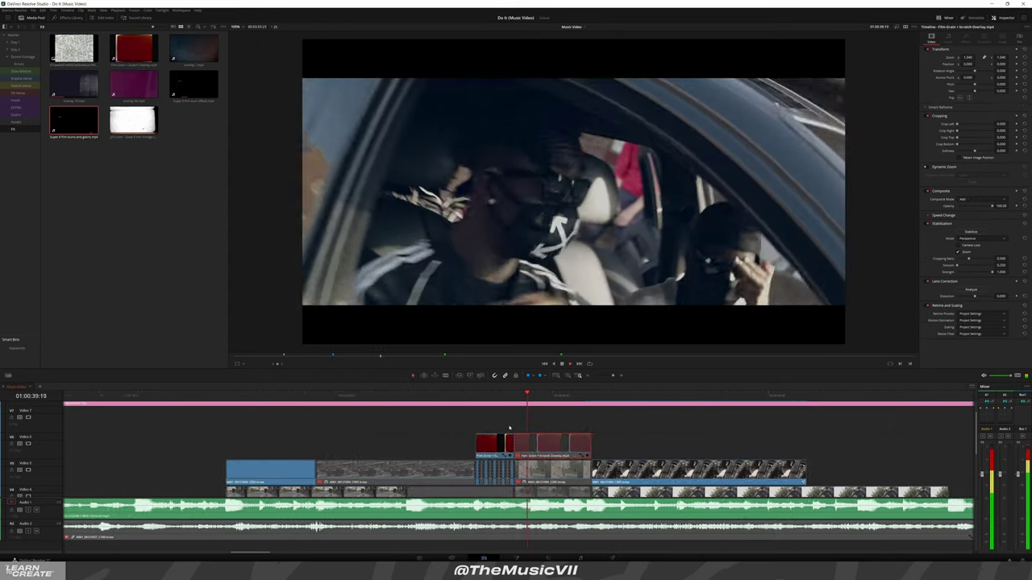
{"action": "key", "text": "l"}
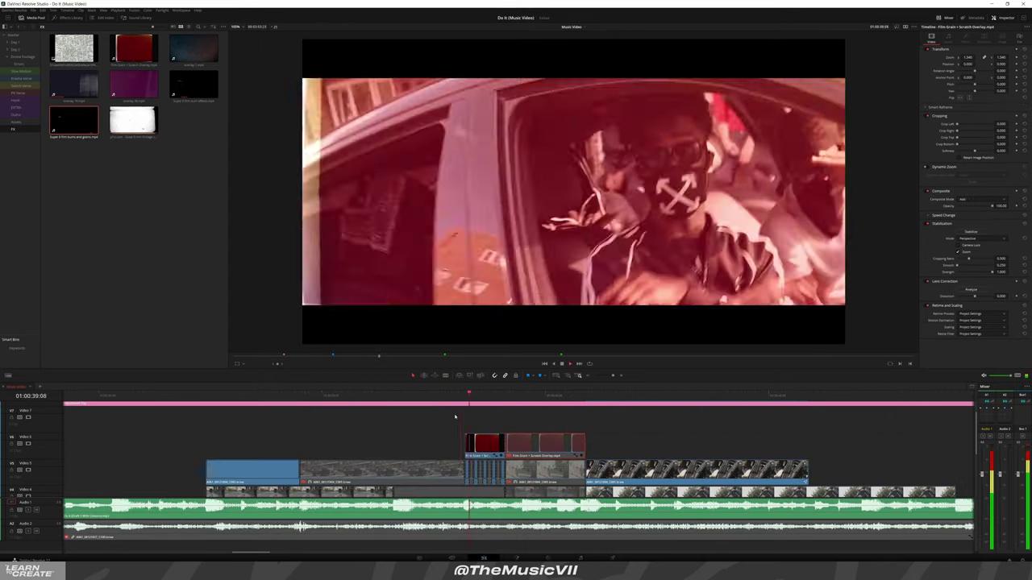
Try Multiply, revert to Add, and fade the red overlay to about 28 opacity
{"action": "left_click", "coordinate": [473, 441]}
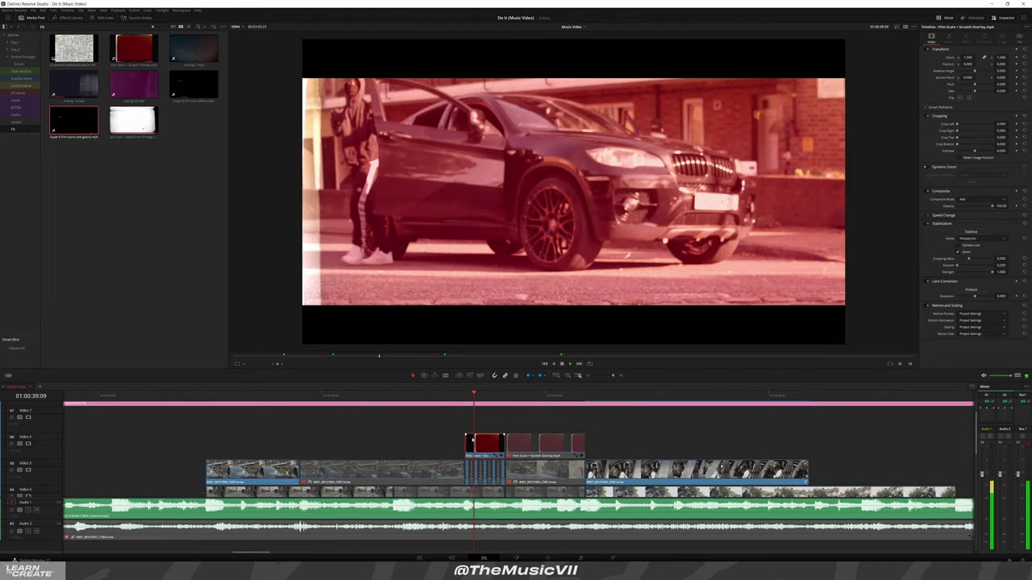
{"action": "left_click", "coordinate": [982, 199]}
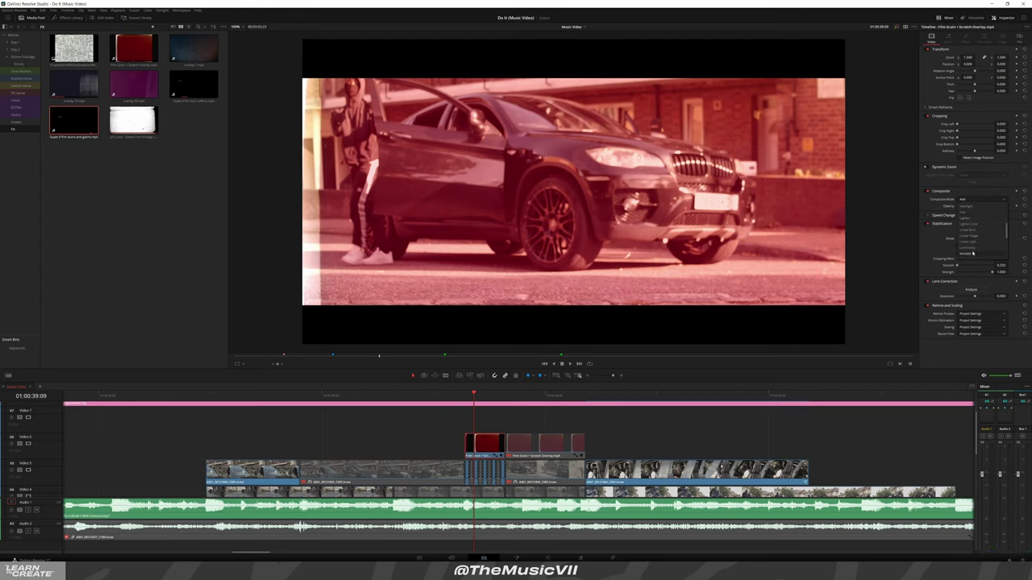
{"action": "left_click", "coordinate": [973, 254]}
{"action": "key", "text": "ctrl+z"}
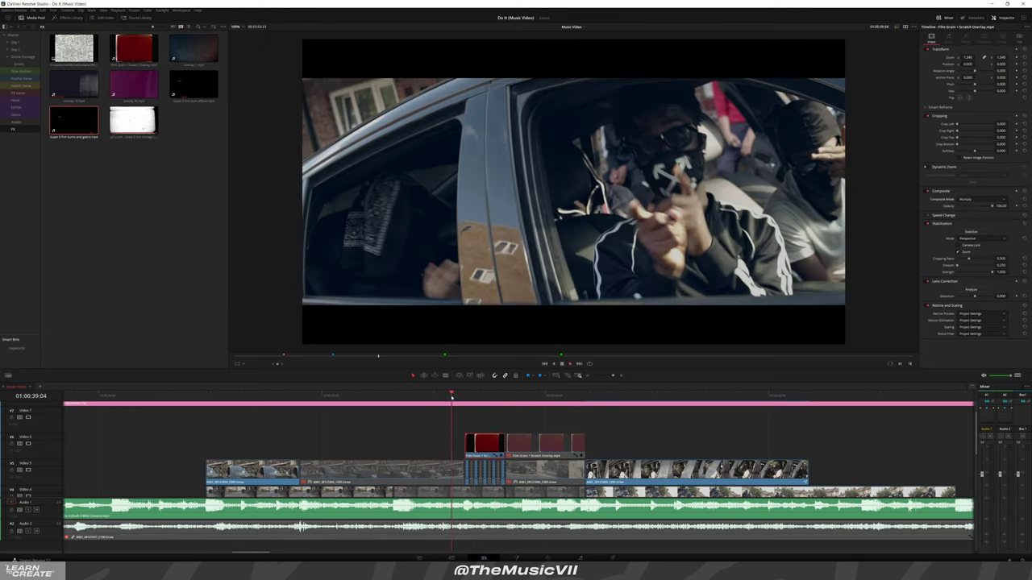
{"action": "key", "text": "space"}
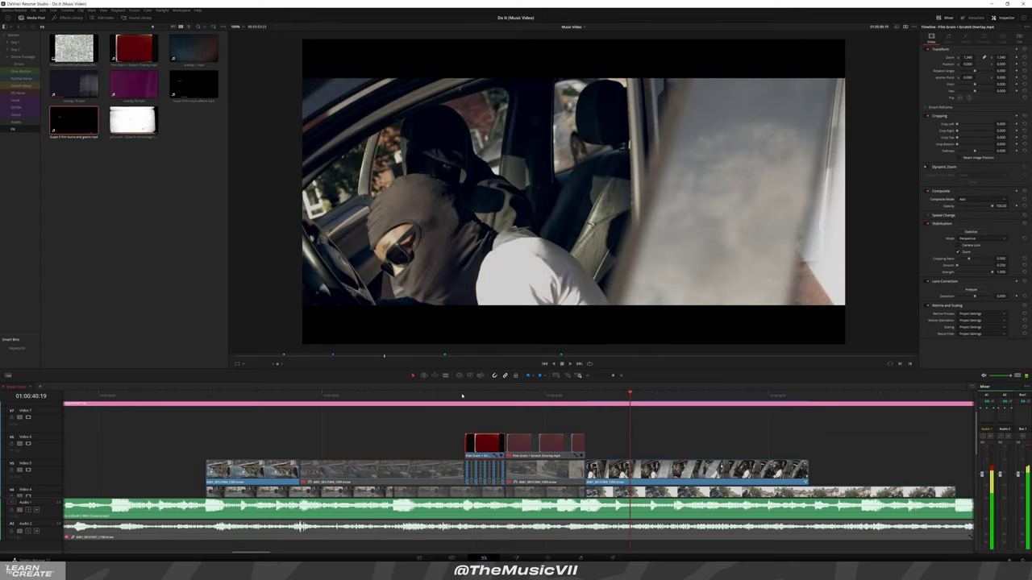
{"action": "key", "text": "space"}
{"action": "left_click_drag", "start_coordinate": [982, 208], "coordinate": [967, 207]}
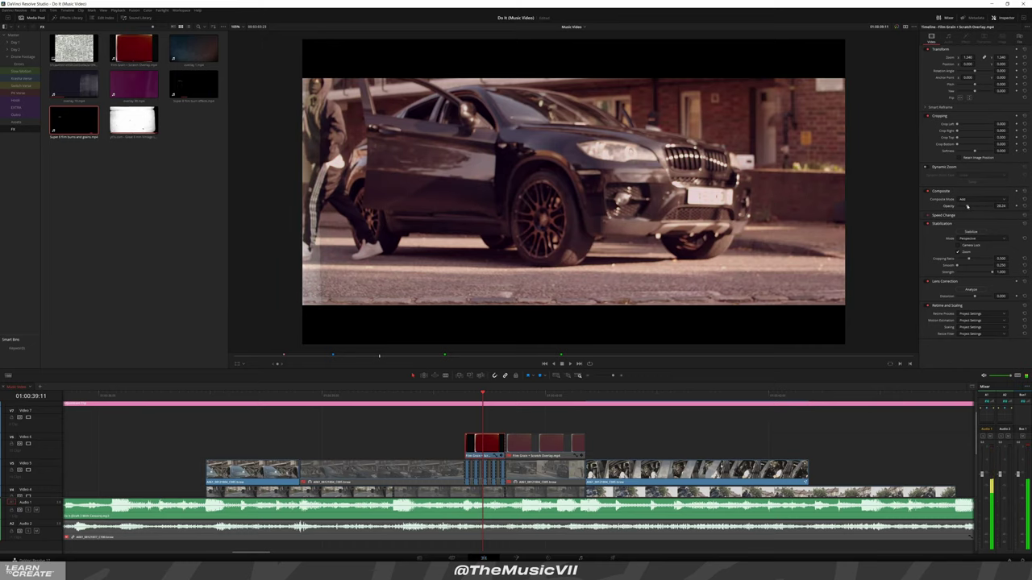
Test extending the red overlay to start earlier, then undo the trim
{"action": "left_click", "coordinate": [429, 395]}
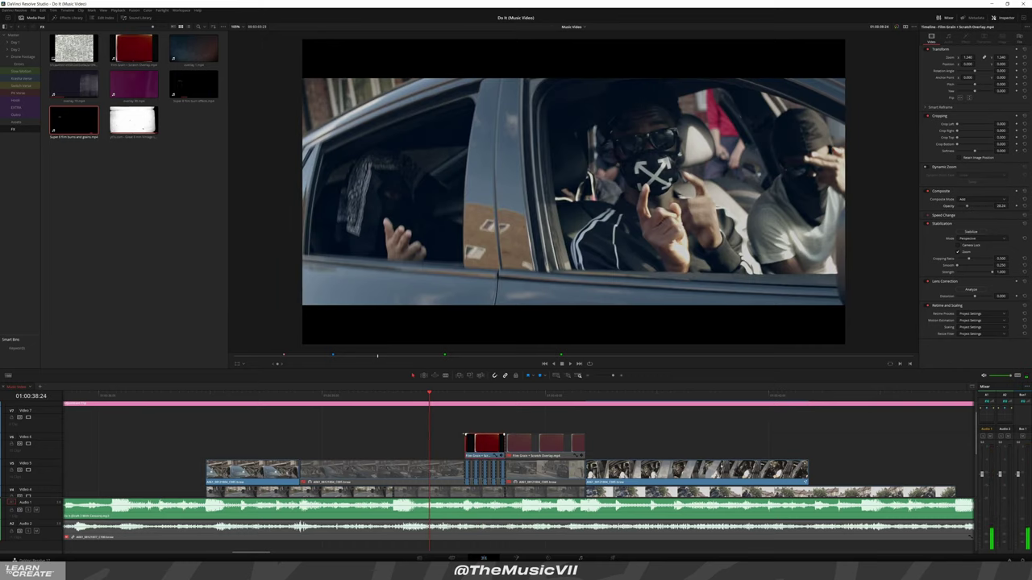
{"action": "left_click_drag", "start_coordinate": [465, 439], "coordinate": [420, 442]}
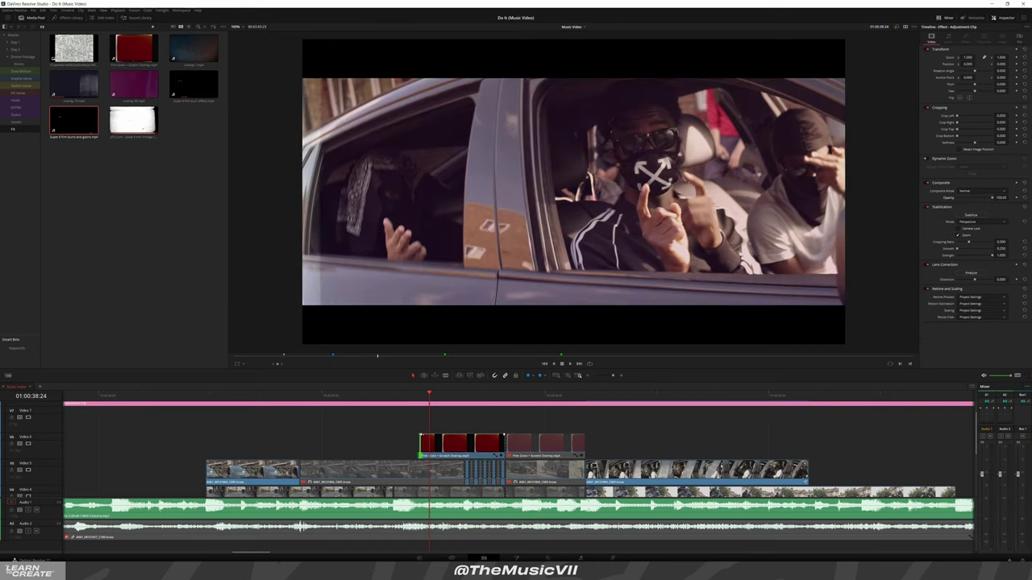
{"action": "key", "text": "space"}
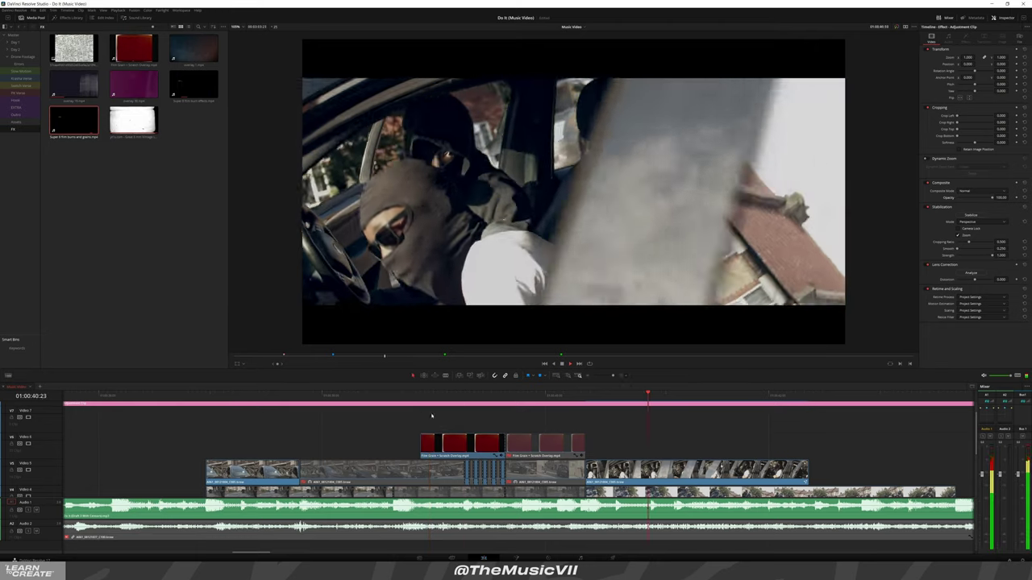
{"action": "key", "text": "ctrl+z"}
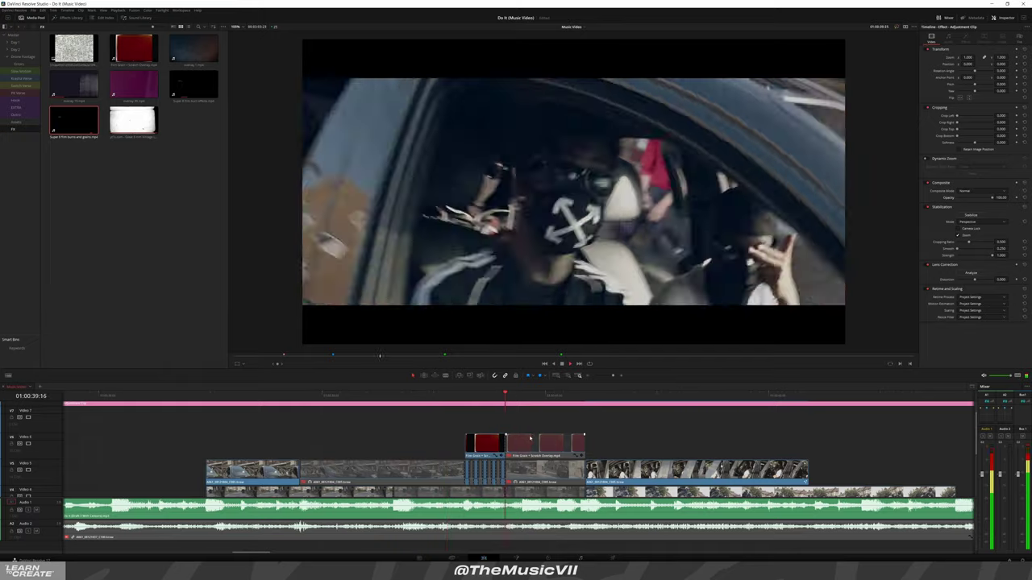
Select the red Film Grain overlay clips on Video 6 and delete them
{"action": "left_click", "coordinate": [486, 444]}
{"action": "scroll", "coordinate": [452, 439], "scroll_direction": "down", "scroll_amount": 2}
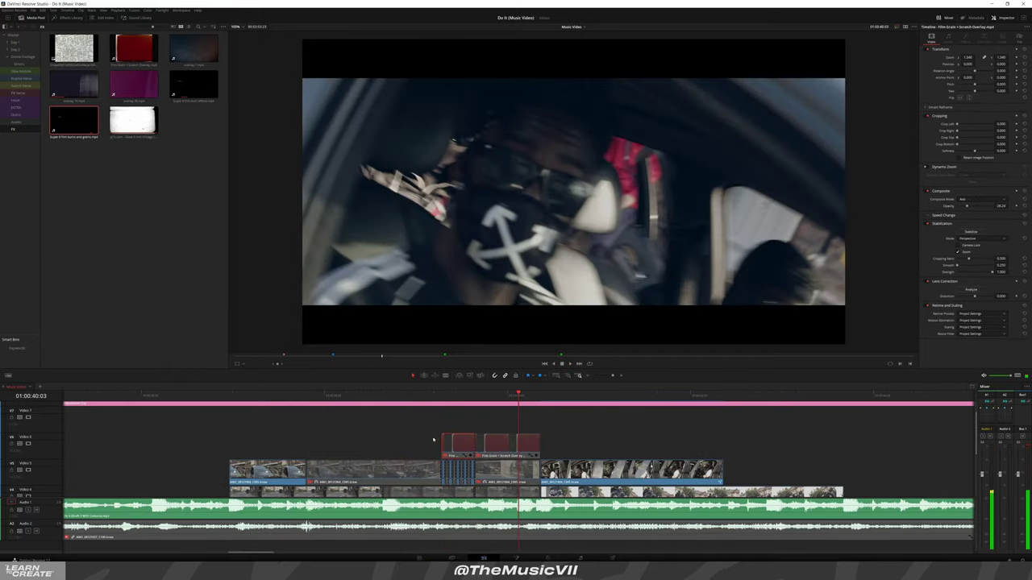
{"action": "left_click_drag", "start_coordinate": [413, 435], "coordinate": [551, 438]}
{"action": "key", "text": "Delete"}
{"action": "key", "text": "Up"}
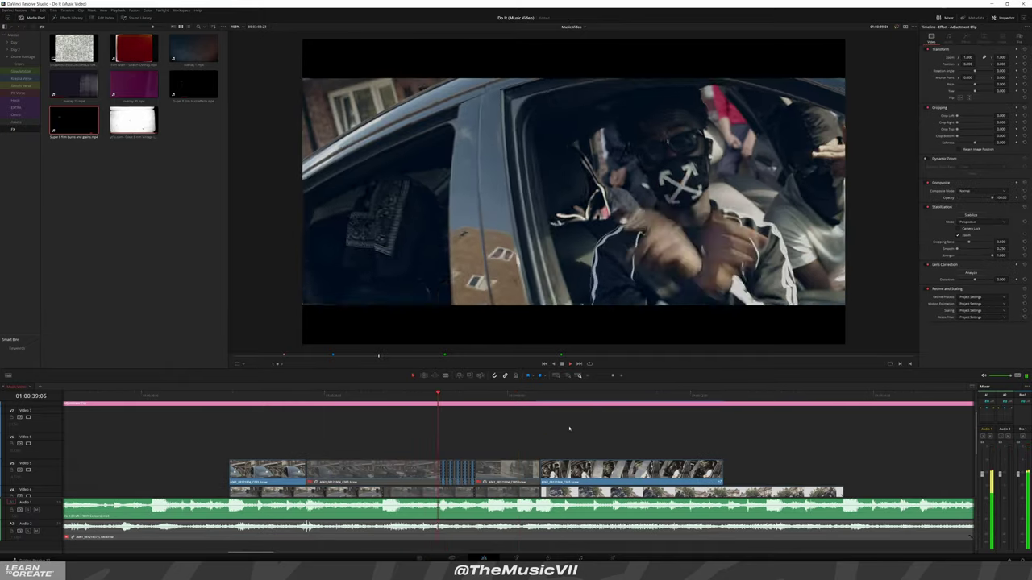
{"action": "scroll", "coordinate": [504, 429], "scroll_direction": "right", "scroll_amount": 5}
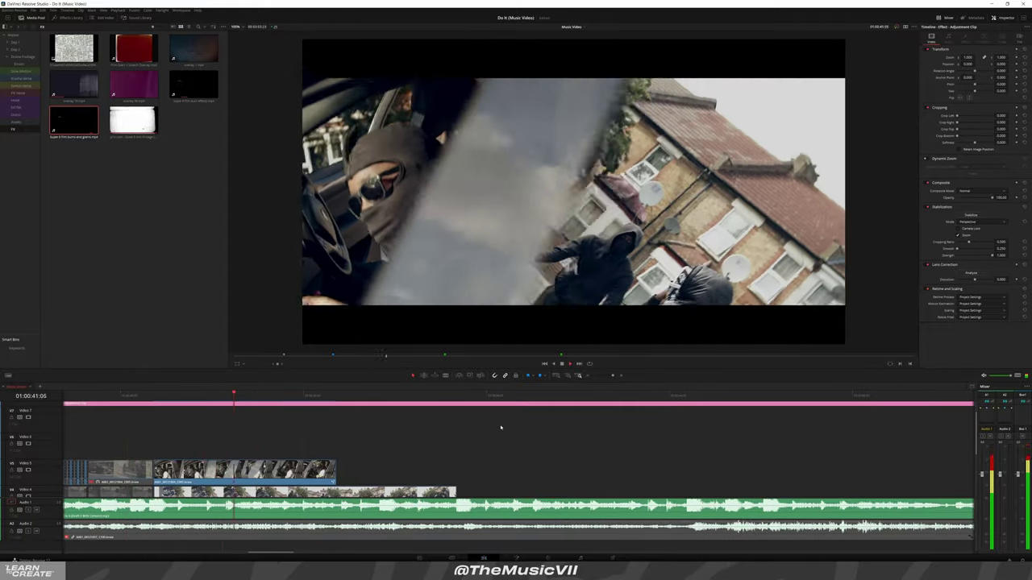
{"action": "scroll", "coordinate": [350, 429], "scroll_direction": "left", "scroll_amount": 5}
{"action": "scroll", "coordinate": [537, 421], "scroll_direction": "down", "scroll_amount": 2}
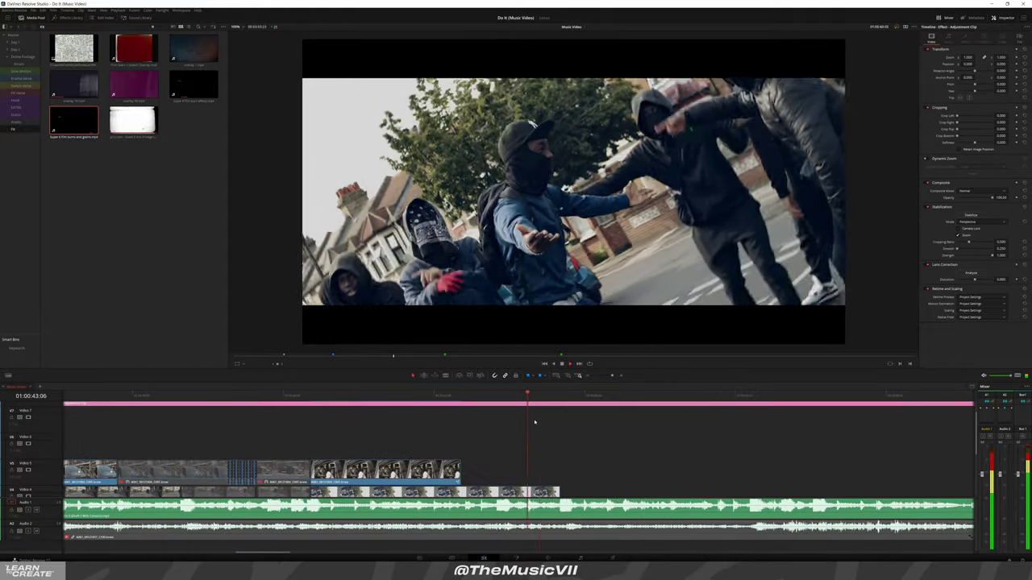
{"action": "scroll", "coordinate": [519, 425], "scroll_direction": "down", "scroll_amount": 2}
{"action": "scroll", "coordinate": [516, 432], "scroll_direction": "down", "scroll_amount": 2}
{"action": "scroll", "coordinate": [504, 437], "scroll_direction": "down", "scroll_amount": 2}
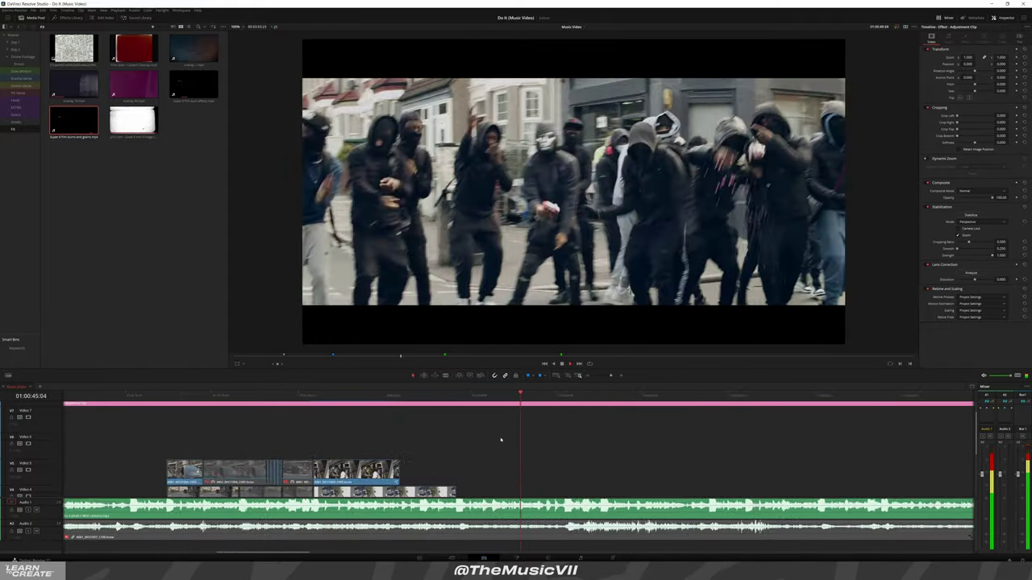
{"action": "scroll", "coordinate": [499, 440], "scroll_direction": "down", "scroll_amount": 2}
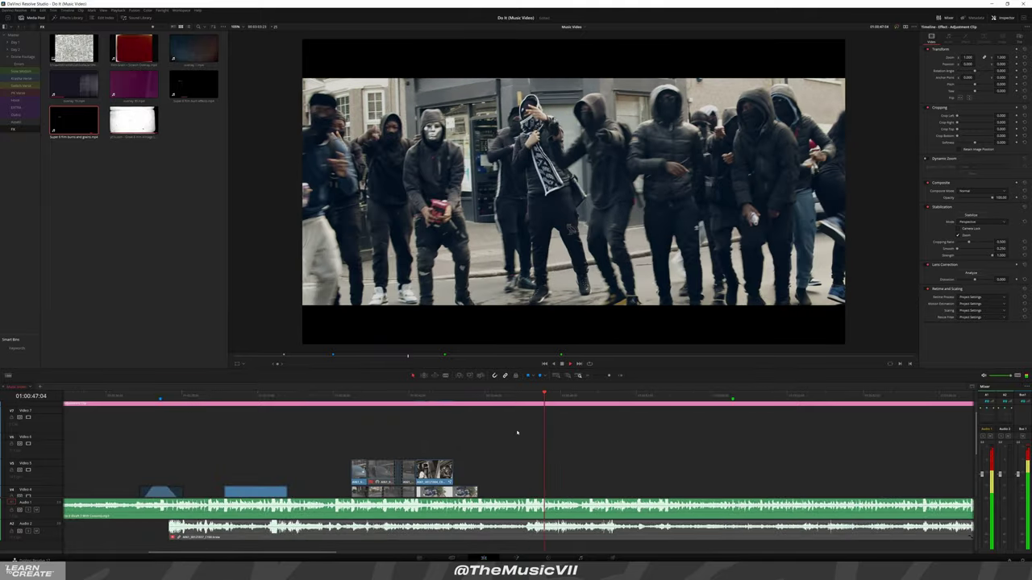
{"action": "scroll", "coordinate": [517, 422], "scroll_direction": "down", "scroll_amount": 1}
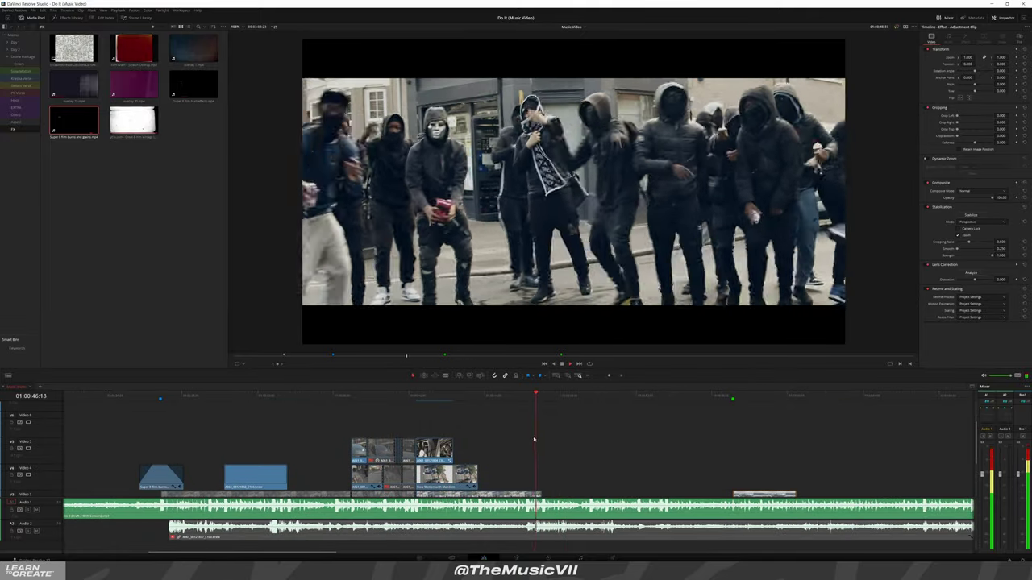
{"action": "scroll", "coordinate": [533, 439], "scroll_direction": "down", "scroll_amount": 1}
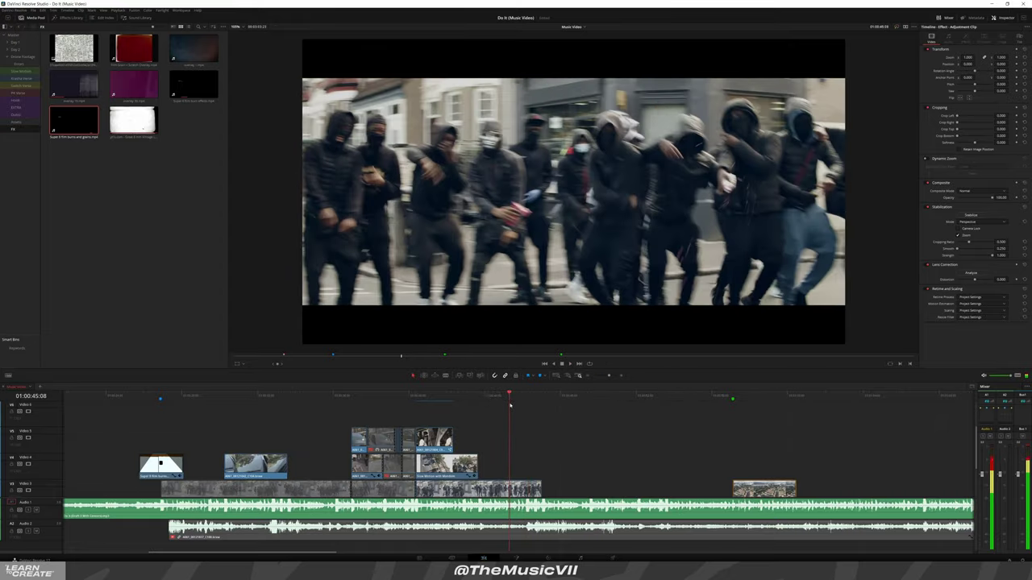
{"action": "scroll", "coordinate": [513, 474], "scroll_direction": "down", "scroll_amount": 2}
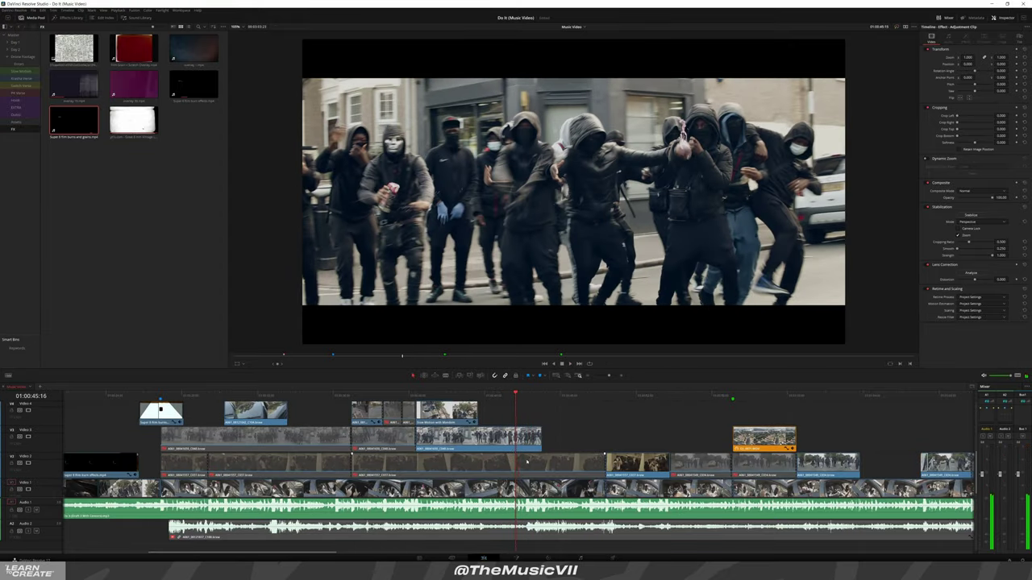
{"action": "scroll", "coordinate": [527, 459], "scroll_direction": "right", "scroll_amount": 5}
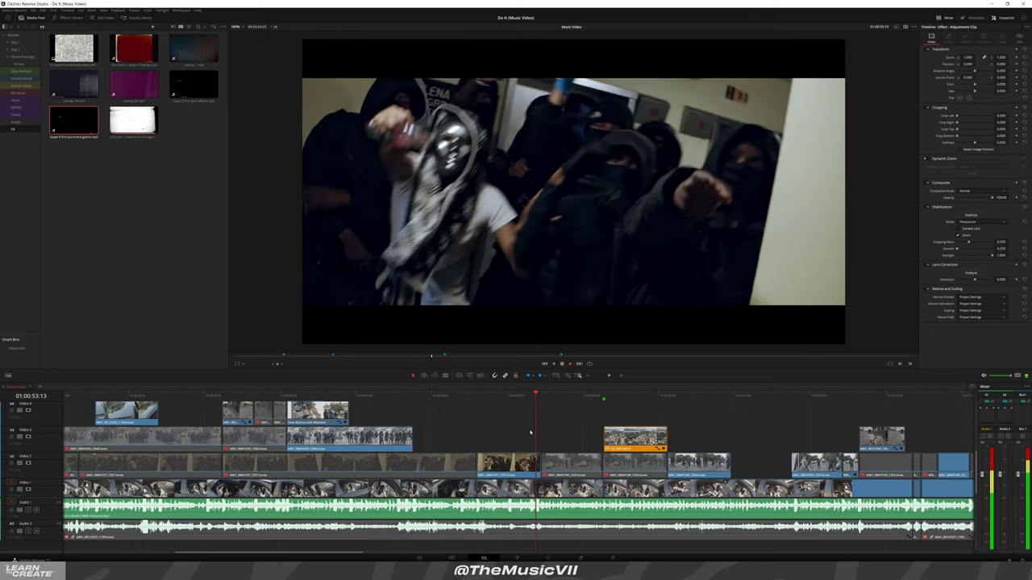
{"action": "scroll", "coordinate": [508, 436], "scroll_direction": "right", "scroll_amount": 7}
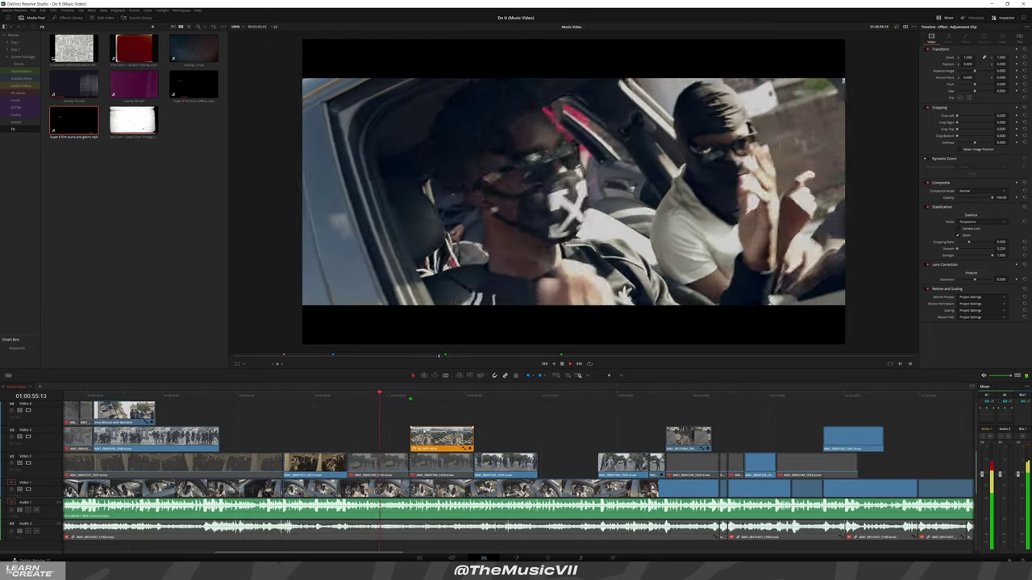
{"action": "scroll", "coordinate": [506, 435], "scroll_direction": "up", "scroll_amount": 2}
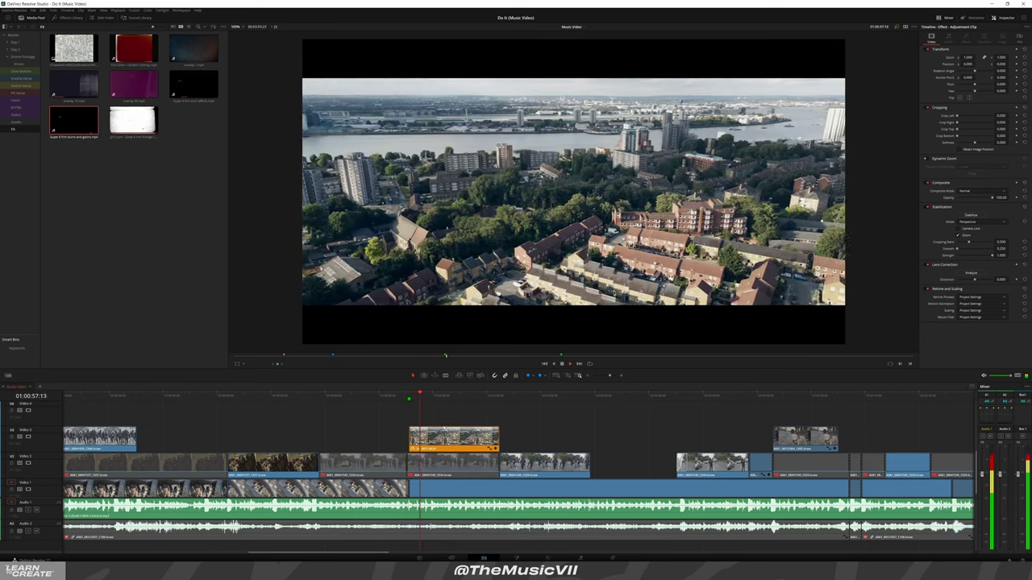
{"action": "key", "text": "space"}
{"action": "scroll", "coordinate": [370, 435], "scroll_direction": "left", "scroll_amount": 2}
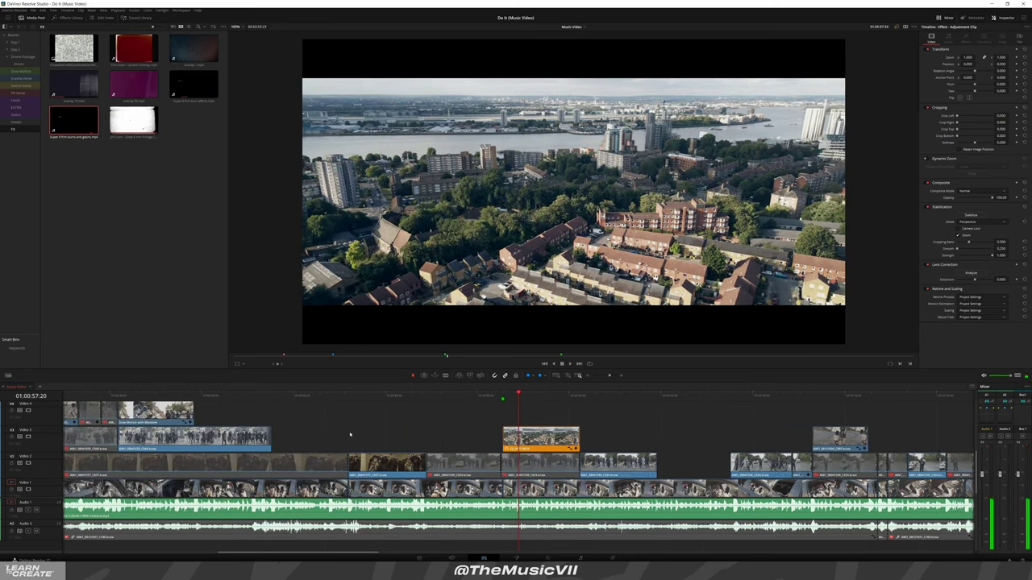
{"action": "scroll", "coordinate": [370, 436], "scroll_direction": "down", "scroll_amount": 4}
{"action": "scroll", "coordinate": [370, 435], "scroll_direction": "down", "scroll_amount": 2}
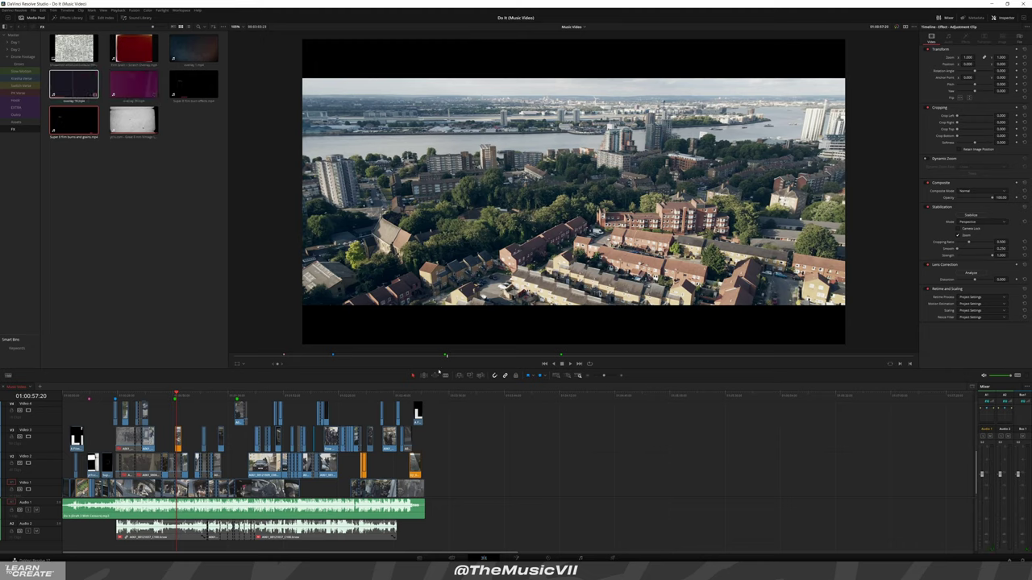
Place the overlay 78 light-leak clip on Video 3 above the car shot
{"action": "left_click_drag", "start_coordinate": [73, 83], "coordinate": [465, 467]}
{"action": "left_click", "coordinate": [465, 466]}
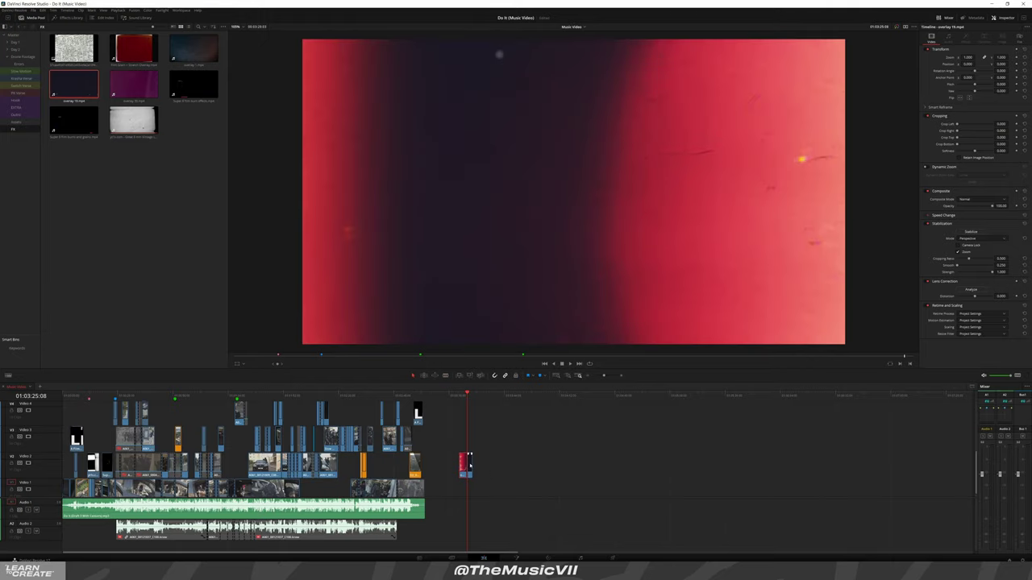
{"action": "left_click_drag", "start_coordinate": [469, 465], "coordinate": [194, 412]}
{"action": "left_click", "coordinate": [170, 395]}
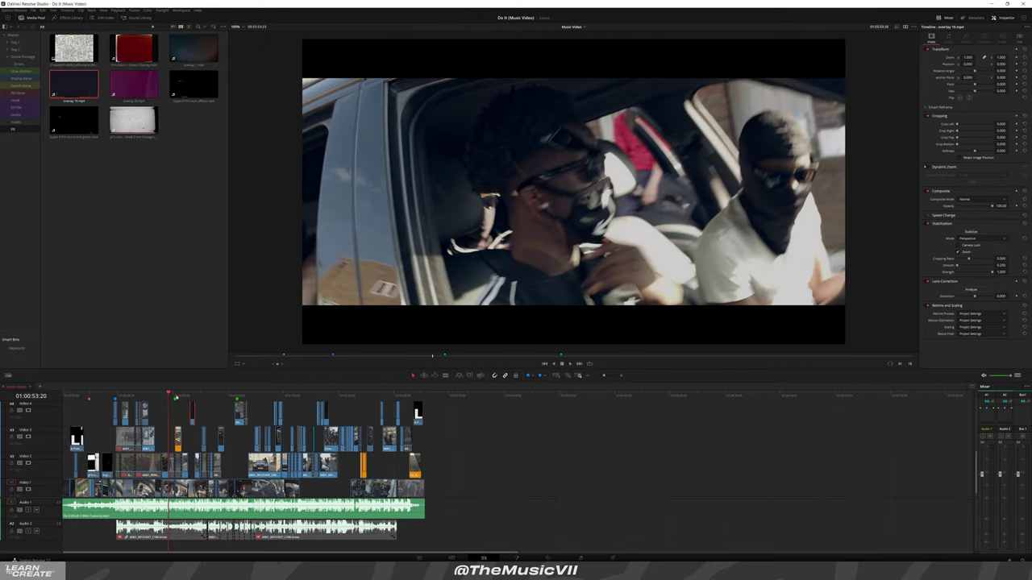
{"action": "scroll", "coordinate": [718, 414], "scroll_direction": "up", "scroll_amount": 5}
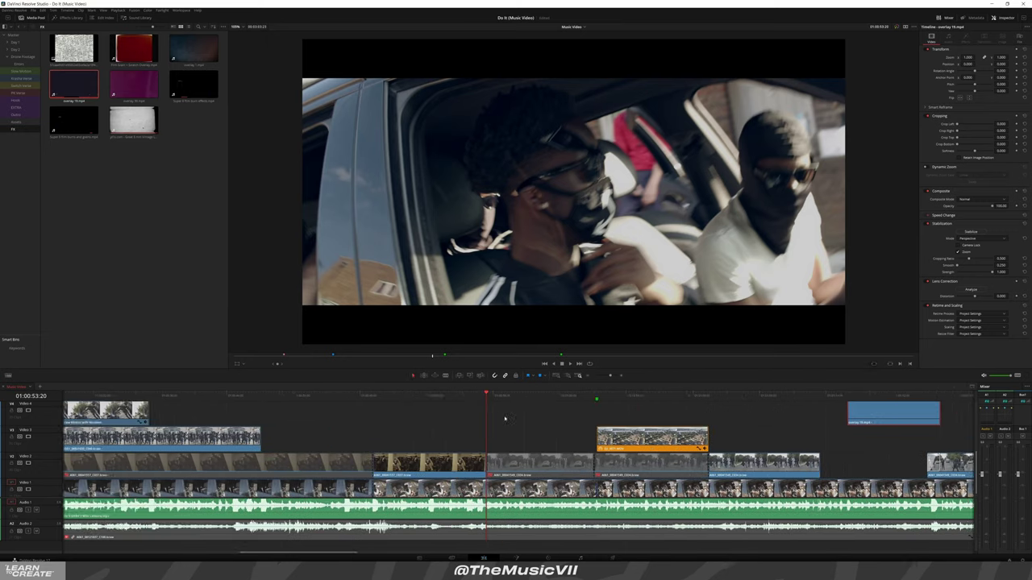
{"action": "mouse_move", "coordinate": [798, 413]}
{"action": "left_mouse_down"}
{"action": "mouse_move", "coordinate": [407, 438]}
{"action": "mouse_move", "coordinate": [373, 428]}
{"action": "mouse_move", "coordinate": [416, 440]}
{"action": "left_mouse_up"}
Set the overlay's composite mode to Add and switch to the Color page
{"action": "left_click", "coordinate": [974, 199]}
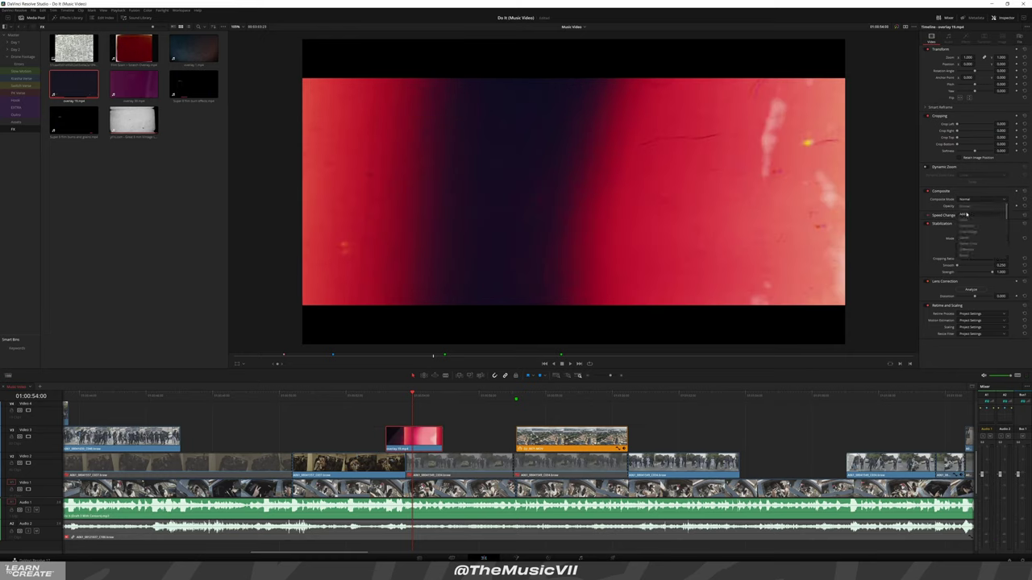
{"action": "left_click", "coordinate": [976, 206]}
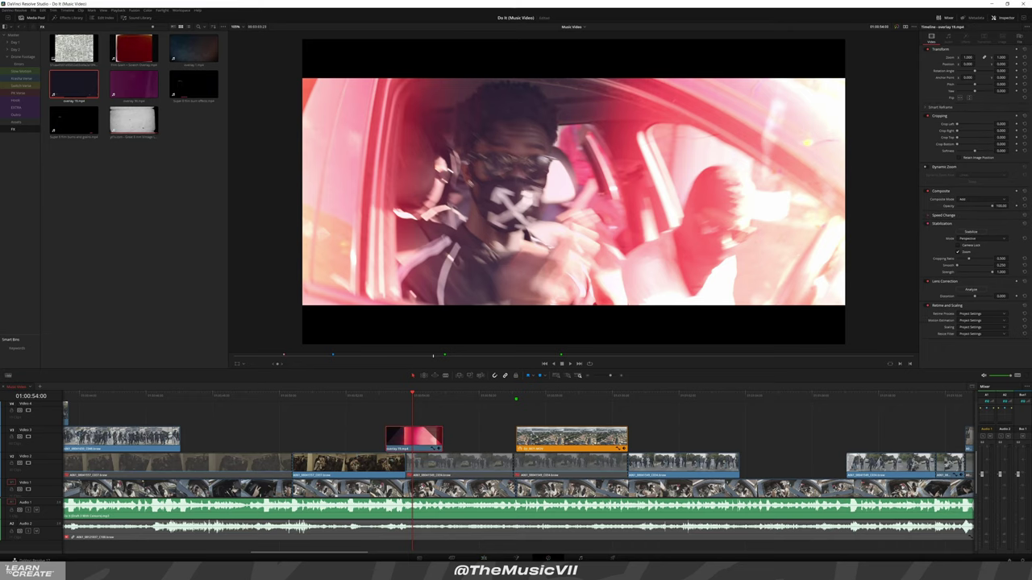
{"action": "key", "text": "shift+6"}
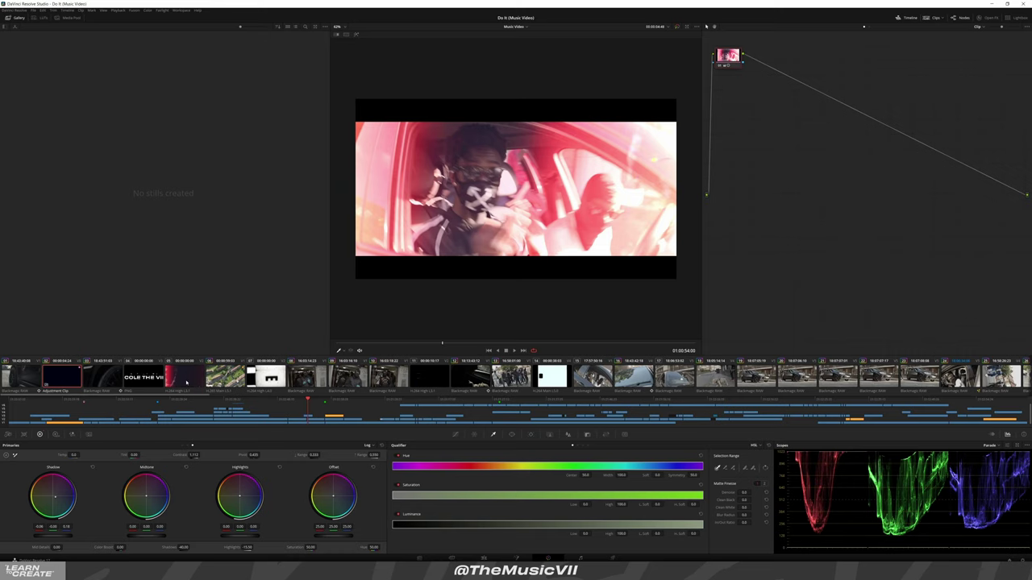
Select the red overlay clip for grading and set its saturation to 50
{"action": "scroll", "coordinate": [552, 386], "scroll_direction": "down", "scroll_amount": 5}
{"action": "scroll", "coordinate": [552, 386], "scroll_direction": "down", "scroll_amount": 5}
{"action": "scroll", "coordinate": [552, 386], "scroll_direction": "down", "scroll_amount": 5}
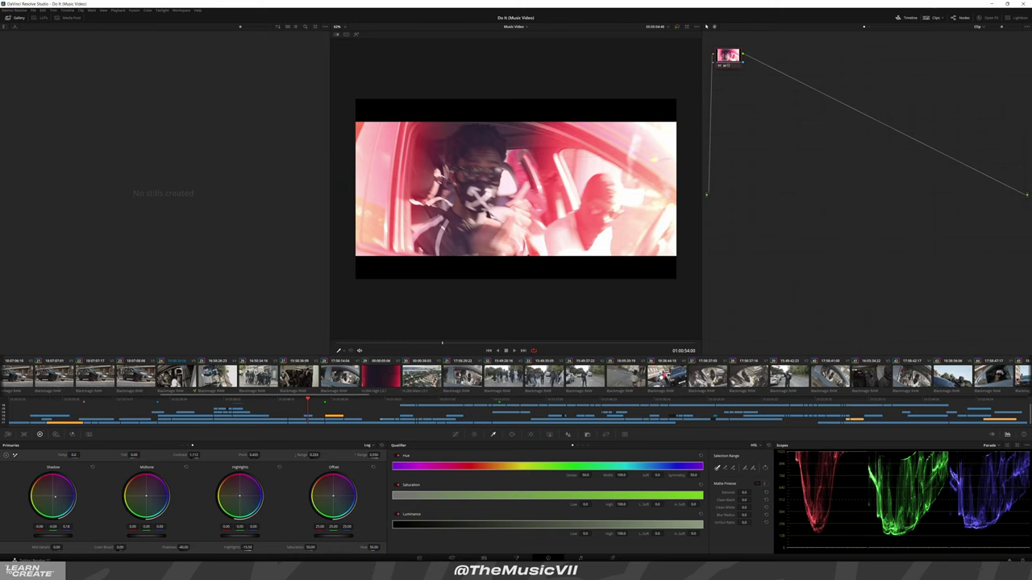
{"action": "left_click", "coordinate": [386, 377]}
{"action": "left_click_drag", "start_coordinate": [452, 347], "coordinate": [437, 346]}
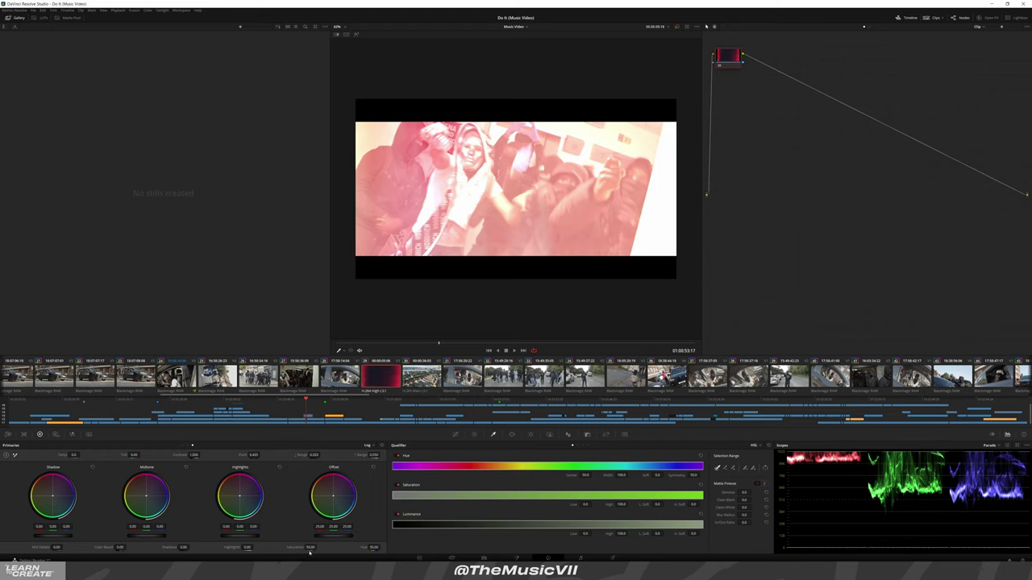
{"action": "left_click_drag", "start_coordinate": [310, 549], "coordinate": [317, 547]}
{"action": "left_click_drag", "start_coordinate": [309, 546], "coordinate": [101, 502]}
Set temperature 4000 and shift the overlay to blue, then replay on the Edit page
{"action": "left_click_drag", "start_coordinate": [74, 455], "coordinate": [80, 455]}
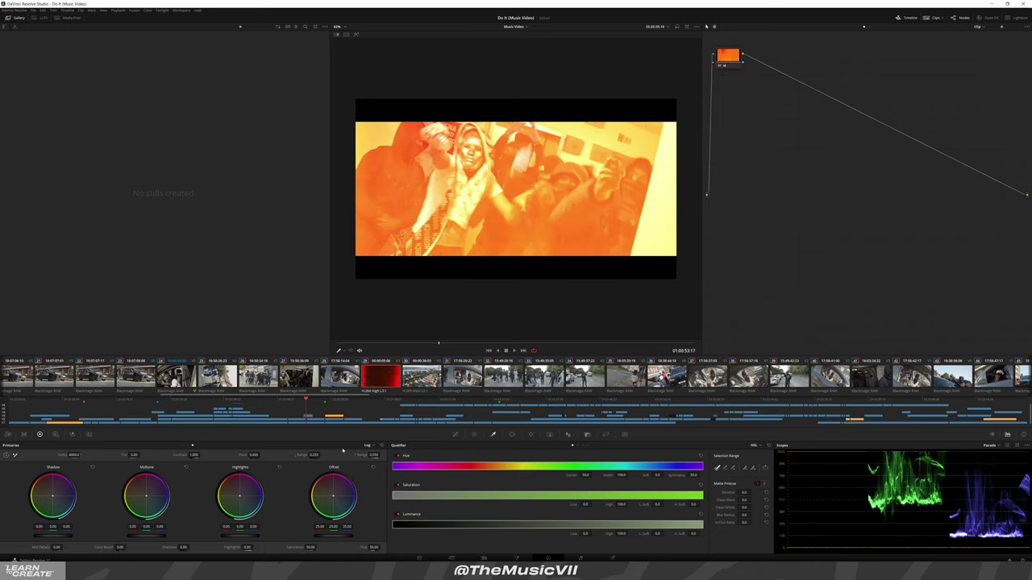
{"action": "left_click", "coordinate": [374, 454]}
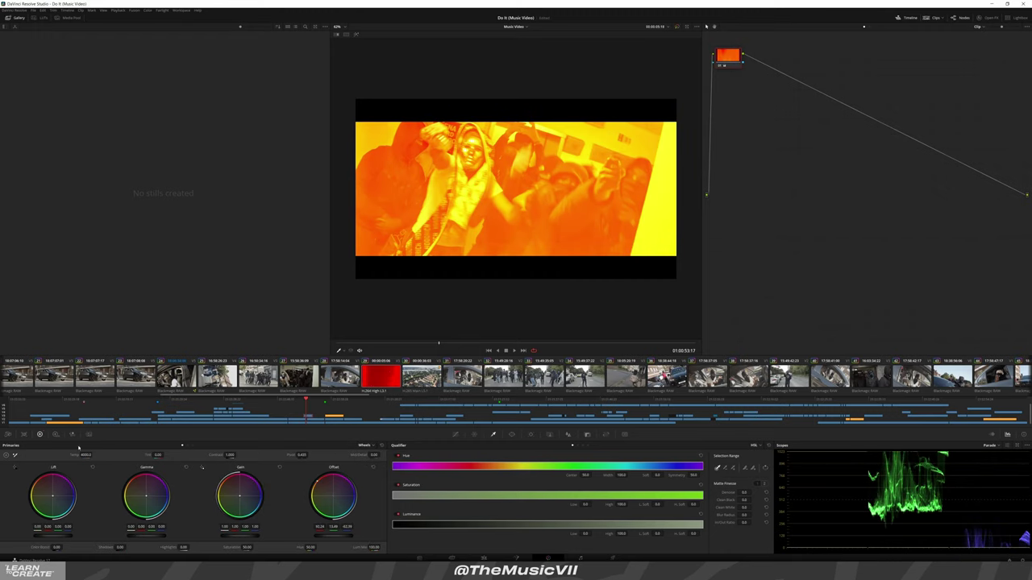
{"action": "key", "text": "Return"}
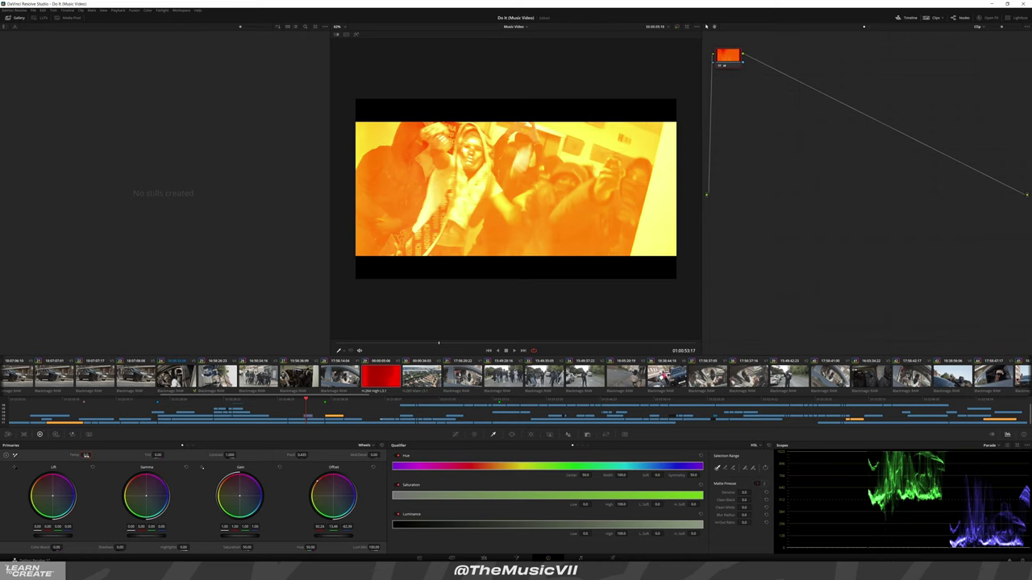
{"action": "left_click_drag", "start_coordinate": [317, 482], "coordinate": [348, 517]}
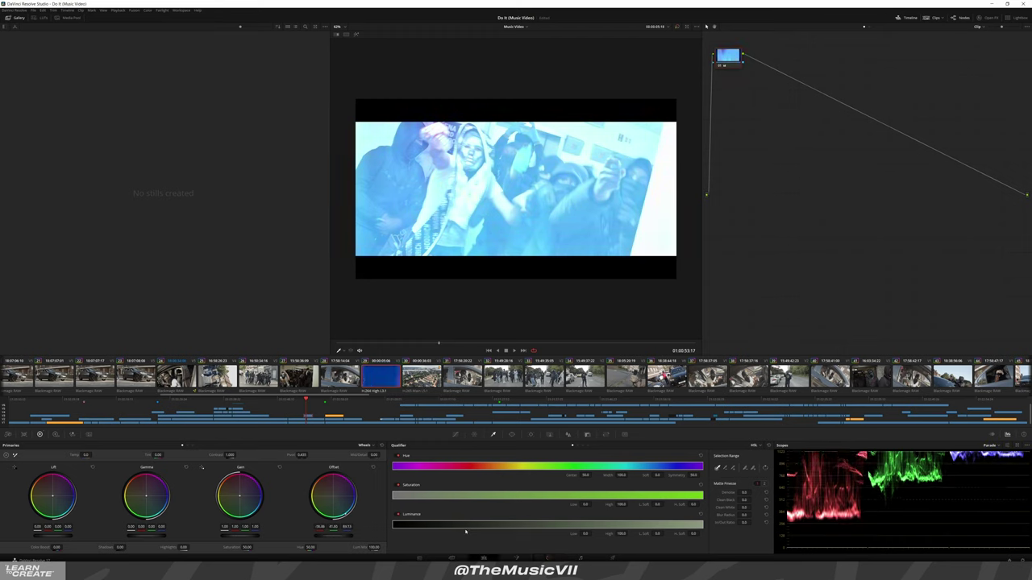
{"action": "left_click", "coordinate": [486, 559]}
{"action": "left_click", "coordinate": [366, 396]}
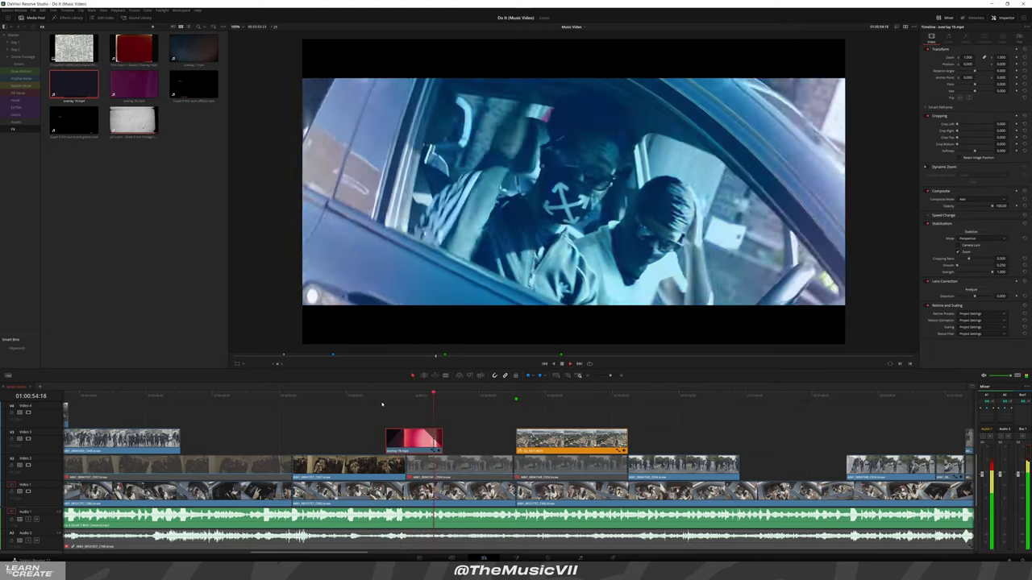
Switch the overlay's composite mode to Multiply, then Overlay, previewing each
{"action": "left_click", "coordinate": [990, 200]}
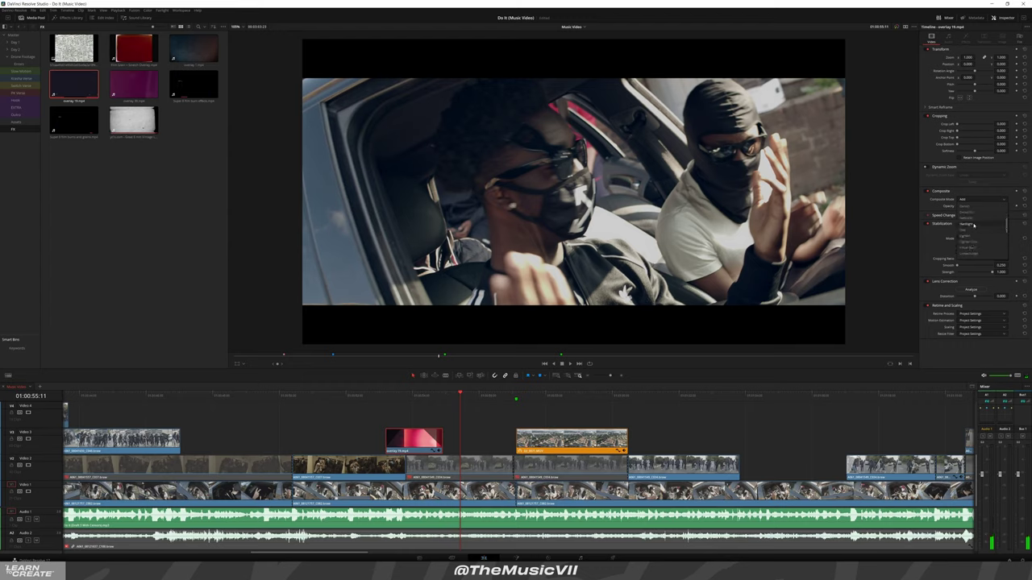
{"action": "left_click", "coordinate": [973, 235]}
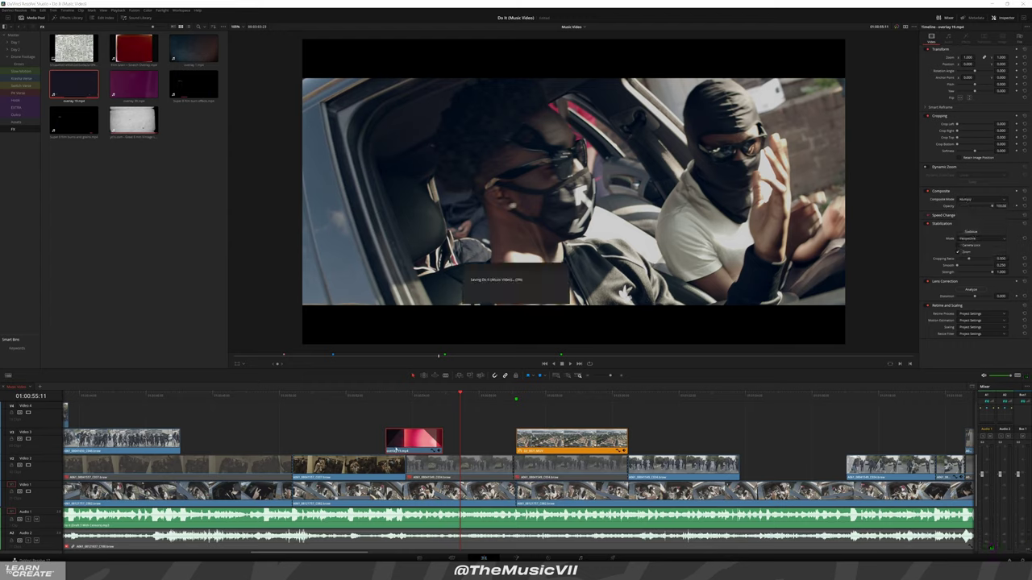
{"action": "left_click", "coordinate": [375, 396]}
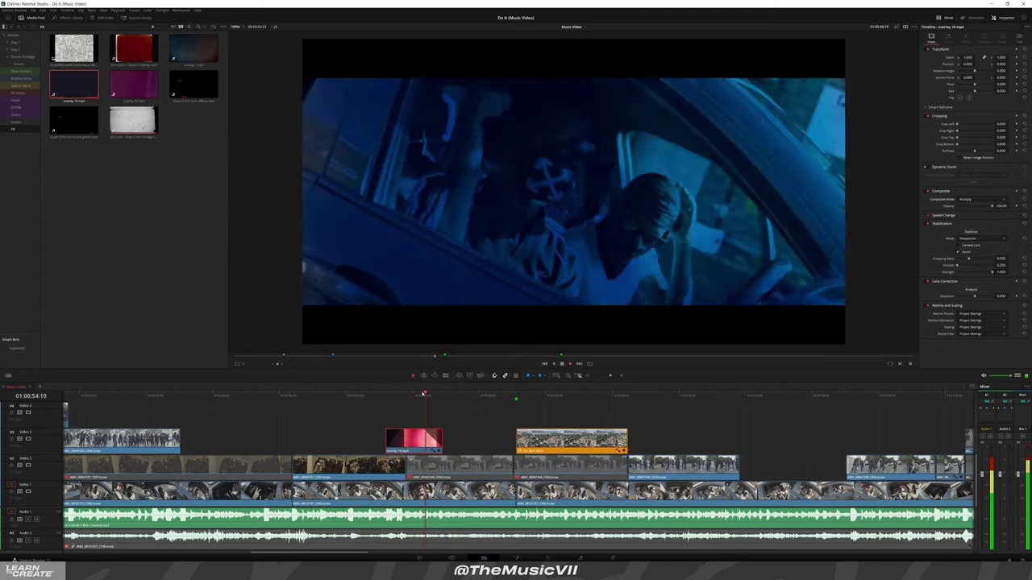
{"action": "left_click", "coordinate": [977, 200]}
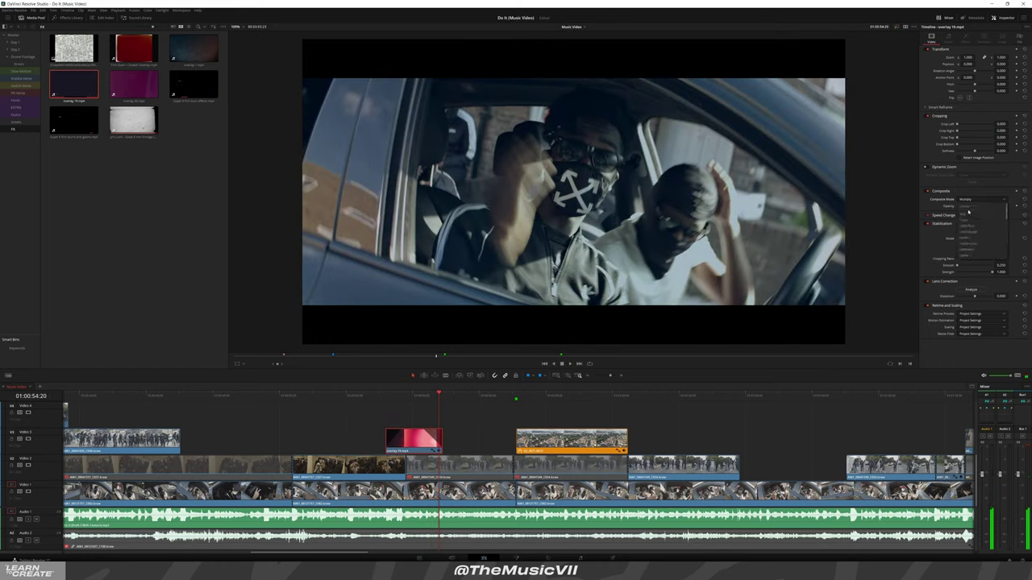
{"action": "scroll", "coordinate": [966, 231], "scroll_direction": "down", "scroll_amount": 2}
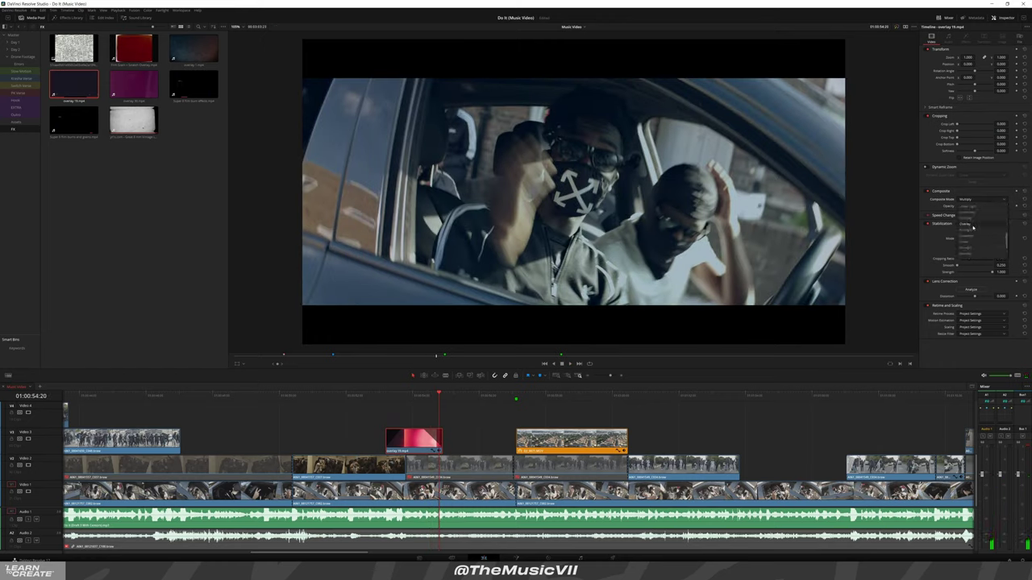
{"action": "left_click", "coordinate": [971, 224]}
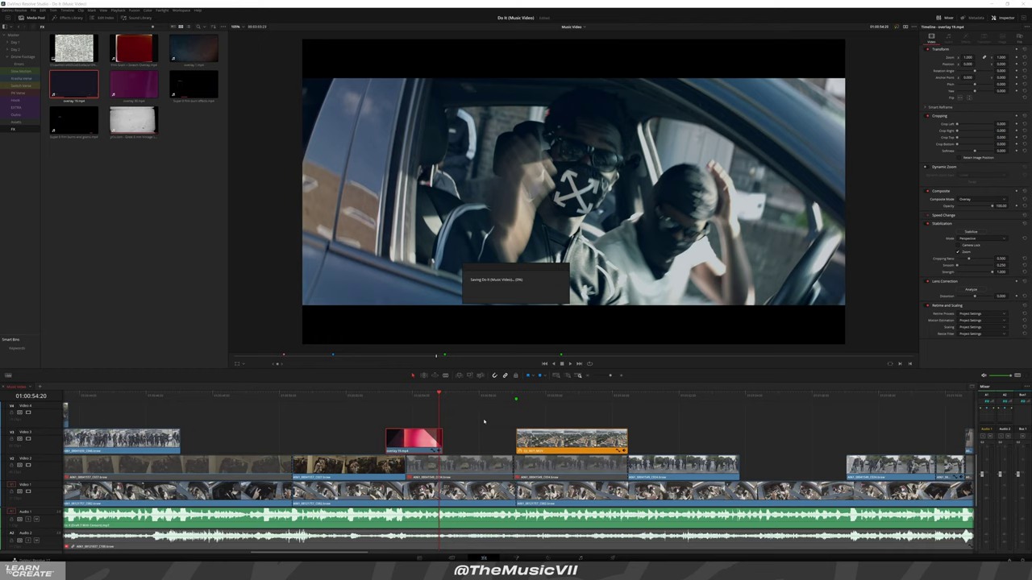
{"action": "left_click", "coordinate": [382, 395]}
{"action": "key", "text": "space"}
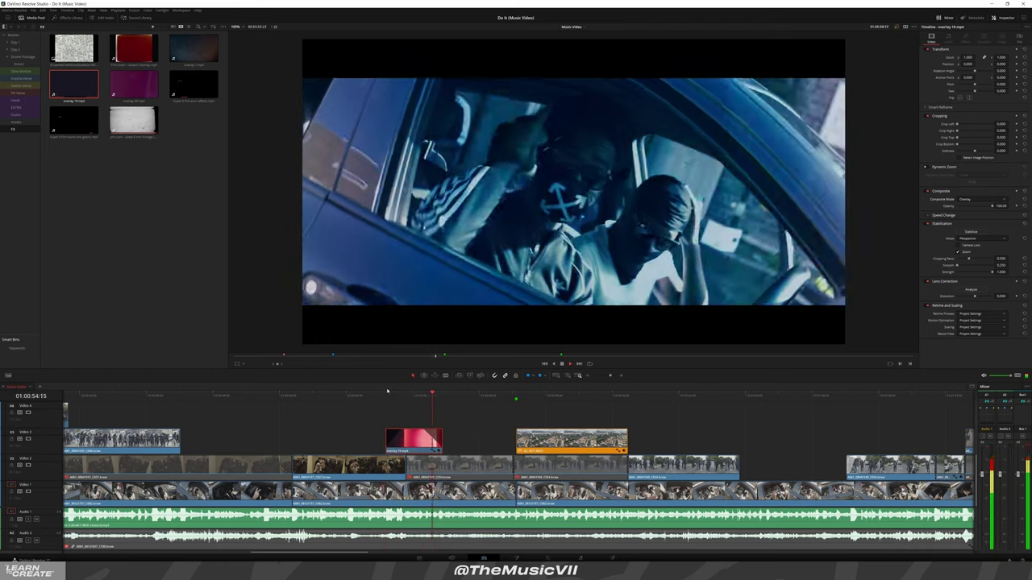
{"action": "left_click", "coordinate": [419, 399]}
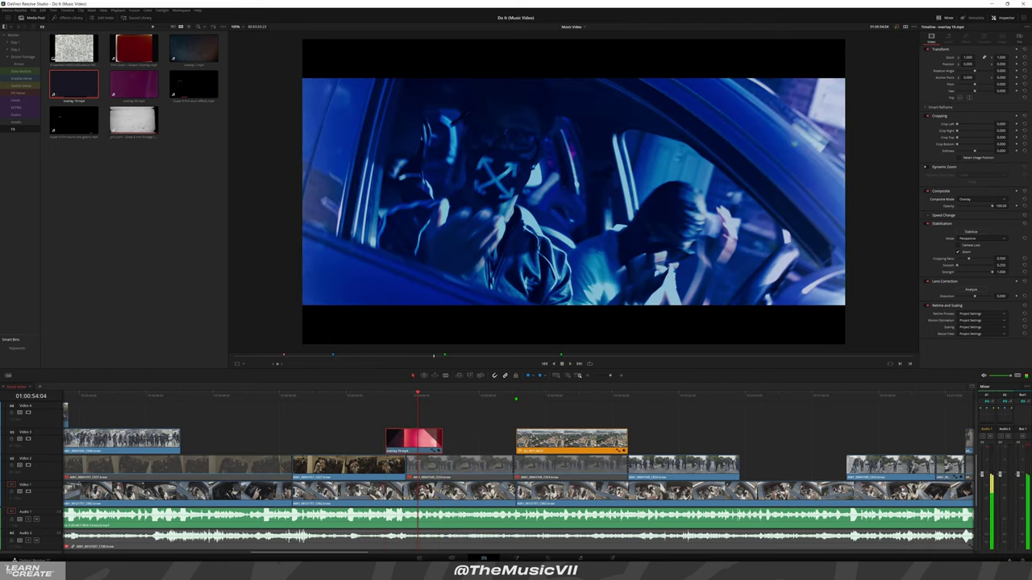
Lower the overlay's opacity to about 50 and try another blend mode
{"action": "left_click", "coordinate": [979, 207]}
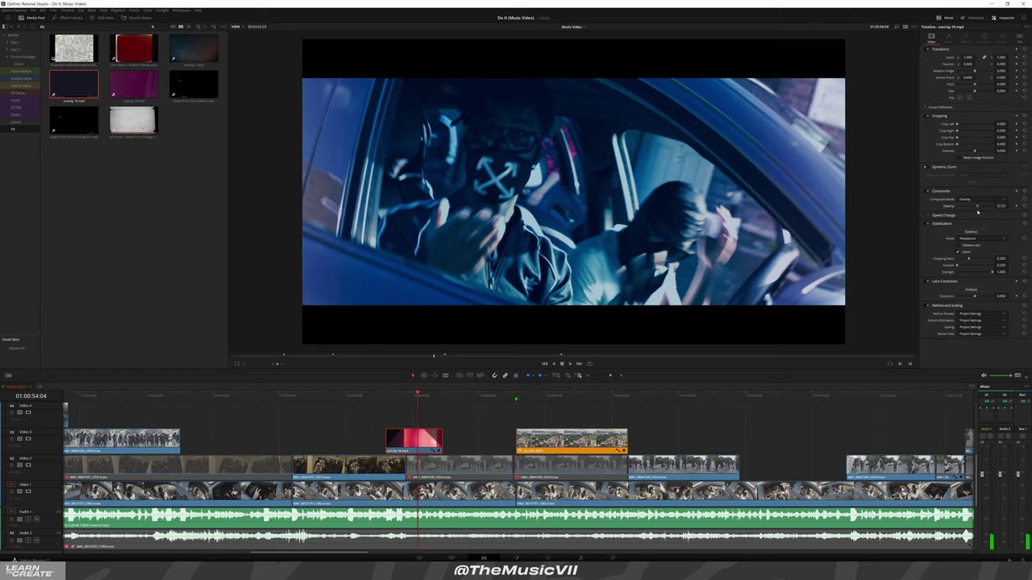
{"action": "left_click", "coordinate": [374, 396]}
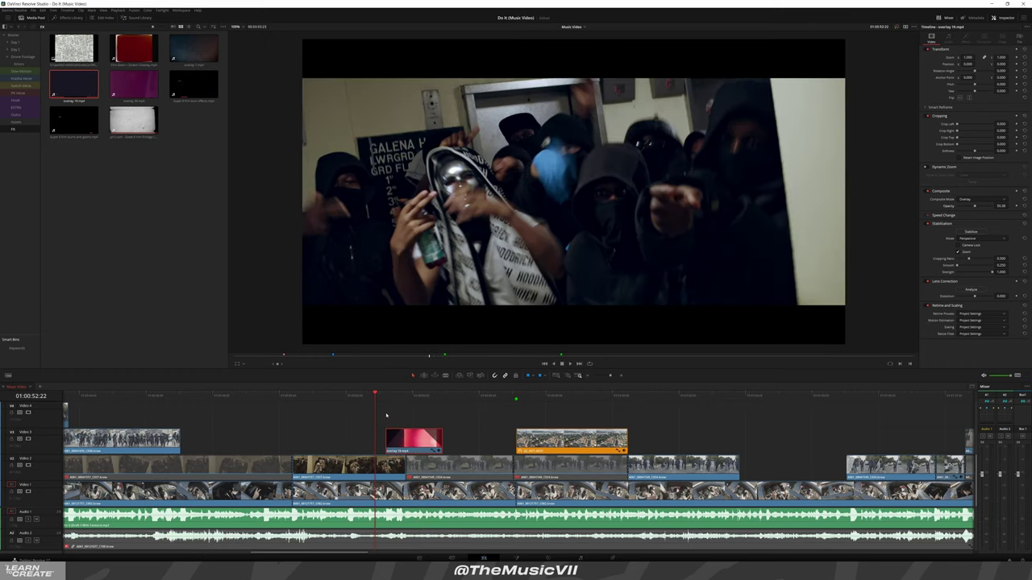
{"action": "key", "text": "space"}
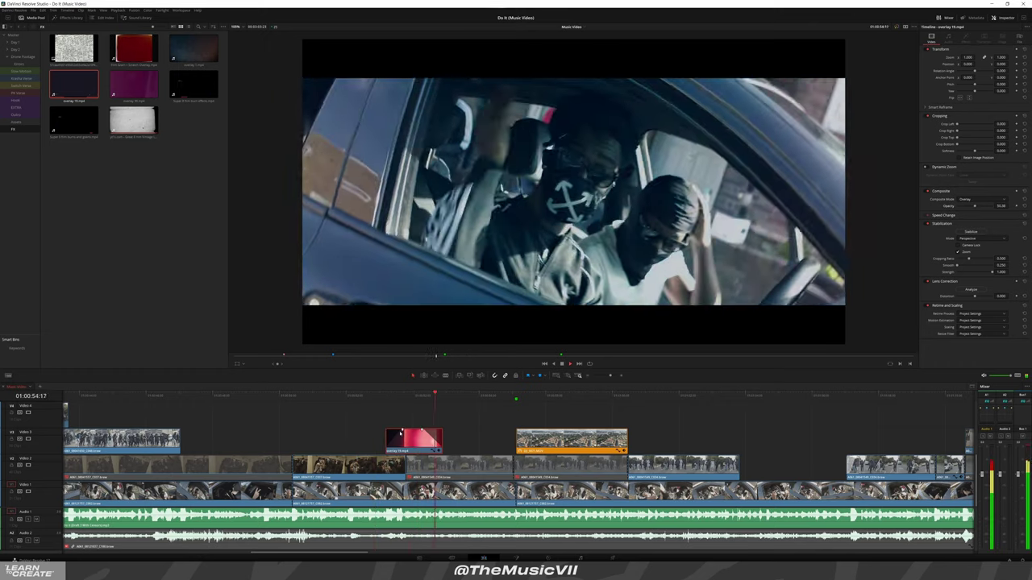
{"action": "left_click", "coordinate": [988, 200]}
{"action": "left_click", "coordinate": [963, 219]}
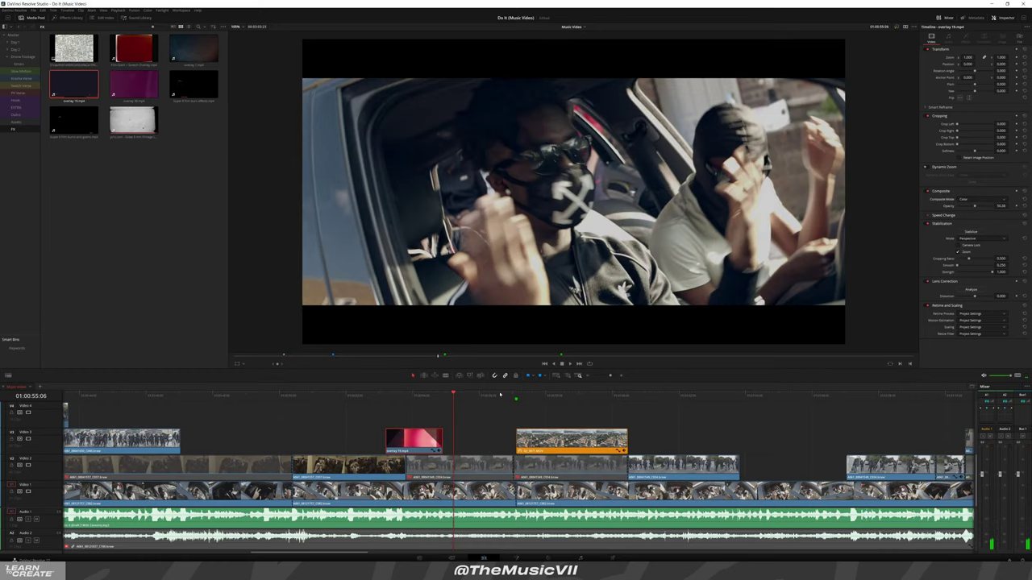
{"action": "left_click", "coordinate": [407, 393]}
{"action": "left_click", "coordinate": [379, 393]}
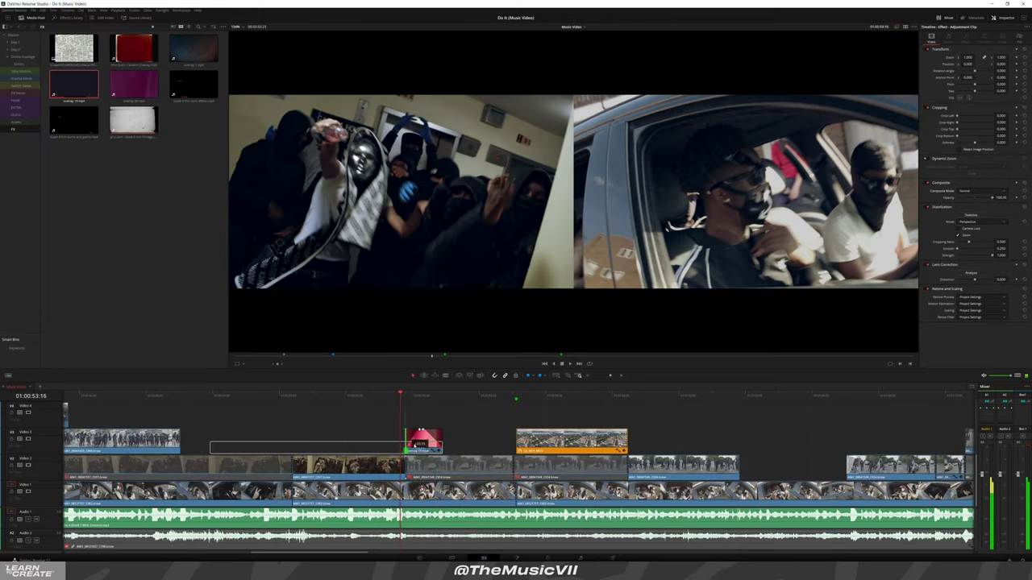
Shorten the red overlay's end and review it, then park at the orange clip's start
{"action": "left_click_drag", "start_coordinate": [441, 440], "coordinate": [426, 439]}
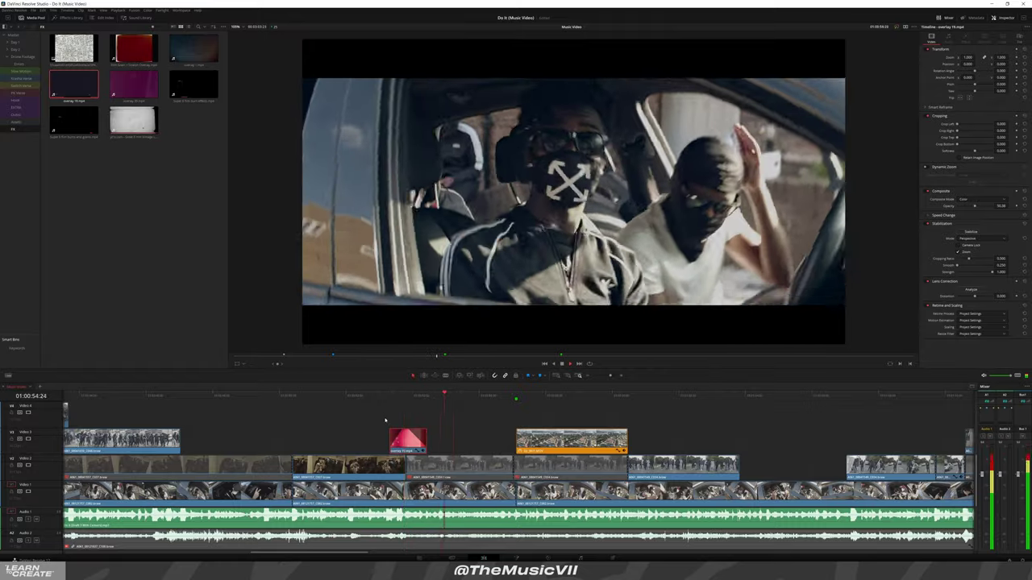
{"action": "left_click", "coordinate": [321, 419]}
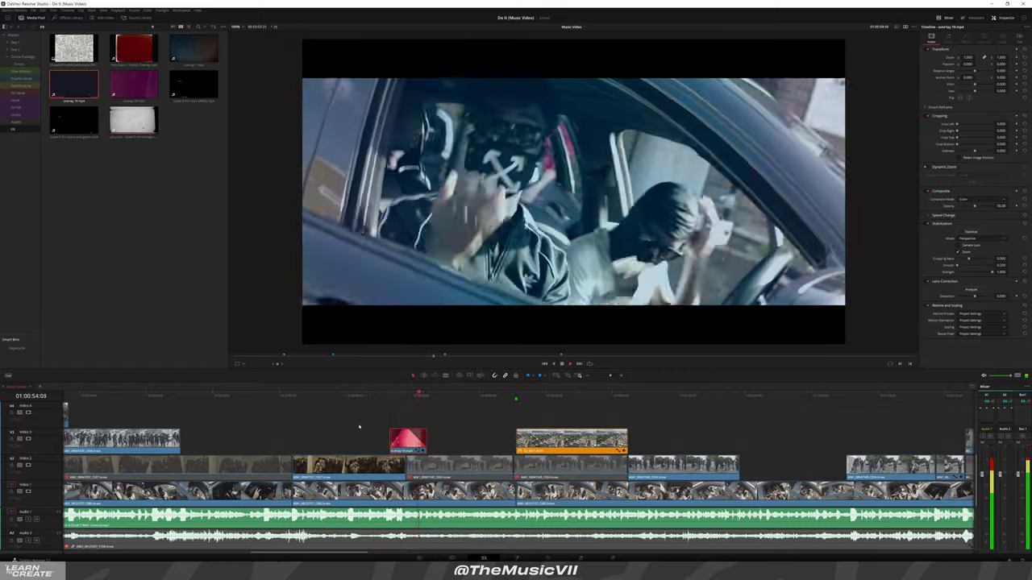
{"action": "key", "text": "space"}
{"action": "key", "text": "space"}
{"action": "left_click", "coordinate": [475, 411]}
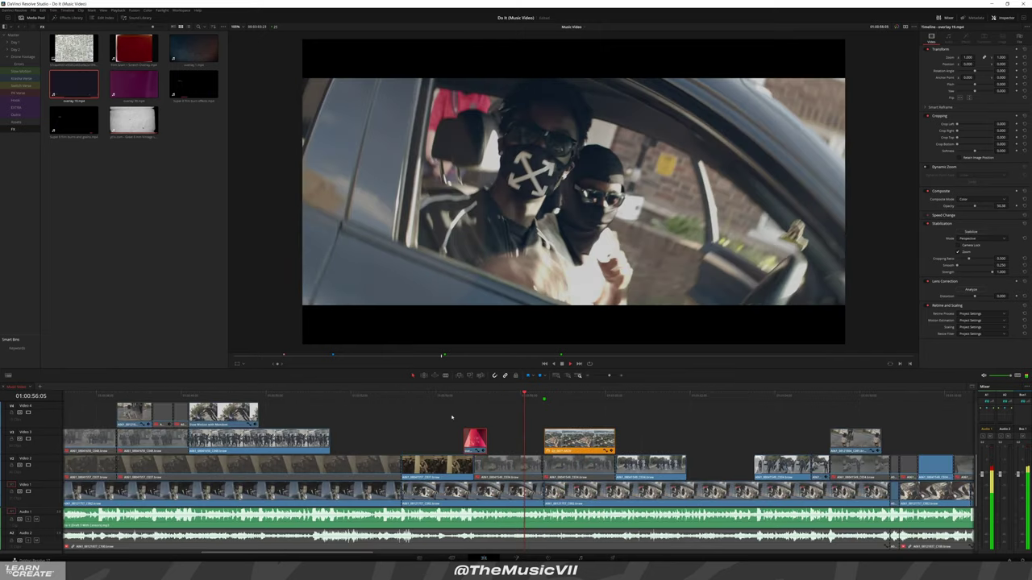
{"action": "scroll", "coordinate": [475, 413], "scroll_direction": "down", "scroll_amount": 2}
{"action": "scroll", "coordinate": [475, 417], "scroll_direction": "down", "scroll_amount": 2}
{"action": "scroll", "coordinate": [475, 417], "scroll_direction": "up", "scroll_amount": 2}
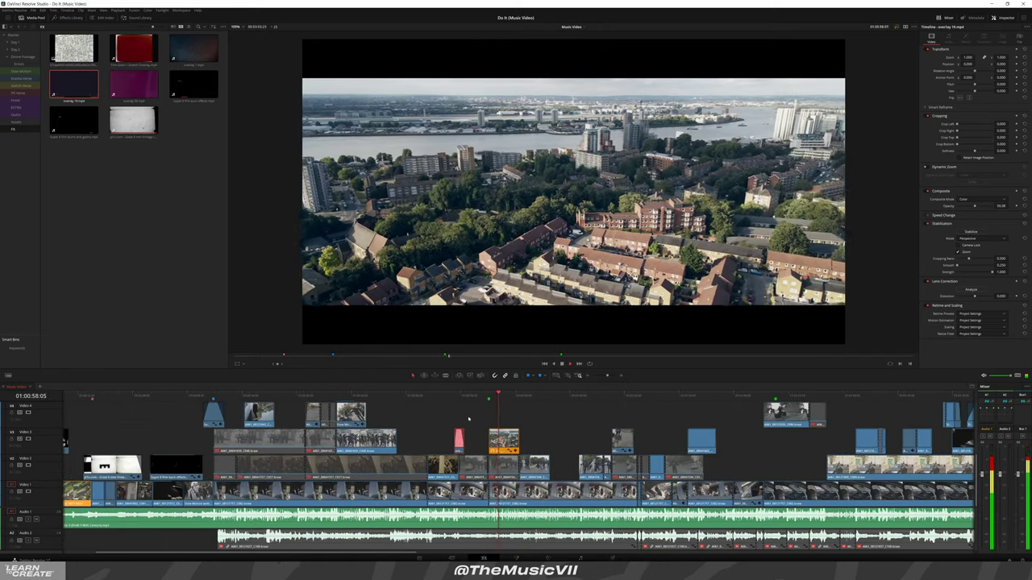
{"action": "scroll", "coordinate": [506, 439], "scroll_direction": "up", "scroll_amount": 2}
{"action": "scroll", "coordinate": [506, 439], "scroll_direction": "up", "scroll_amount": 2}
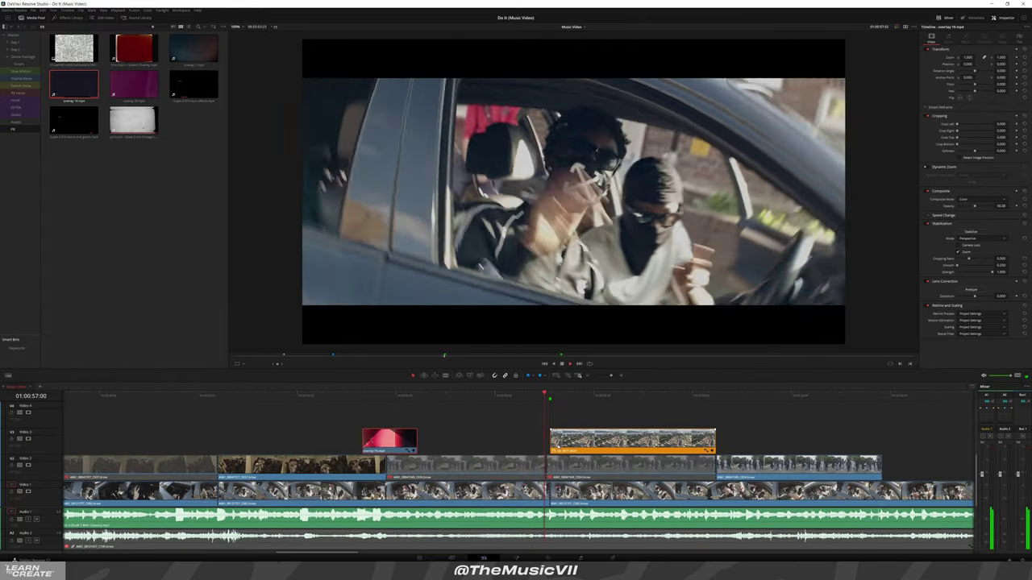
{"action": "left_click", "coordinate": [545, 397]}
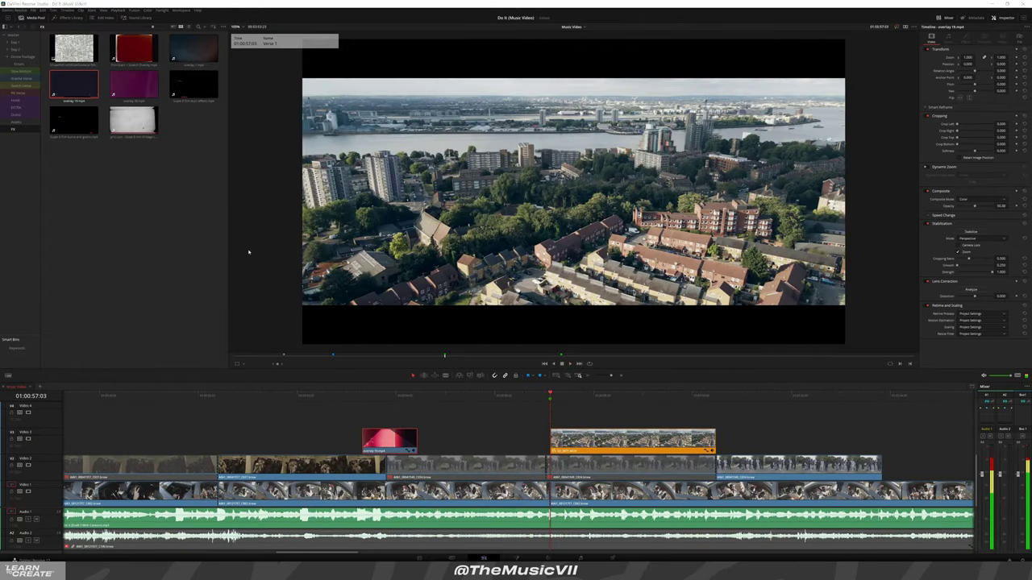
Try a Noise Dissolve at the orange clip's start, remove it, and review playback
{"action": "left_click", "coordinate": [66, 20]}
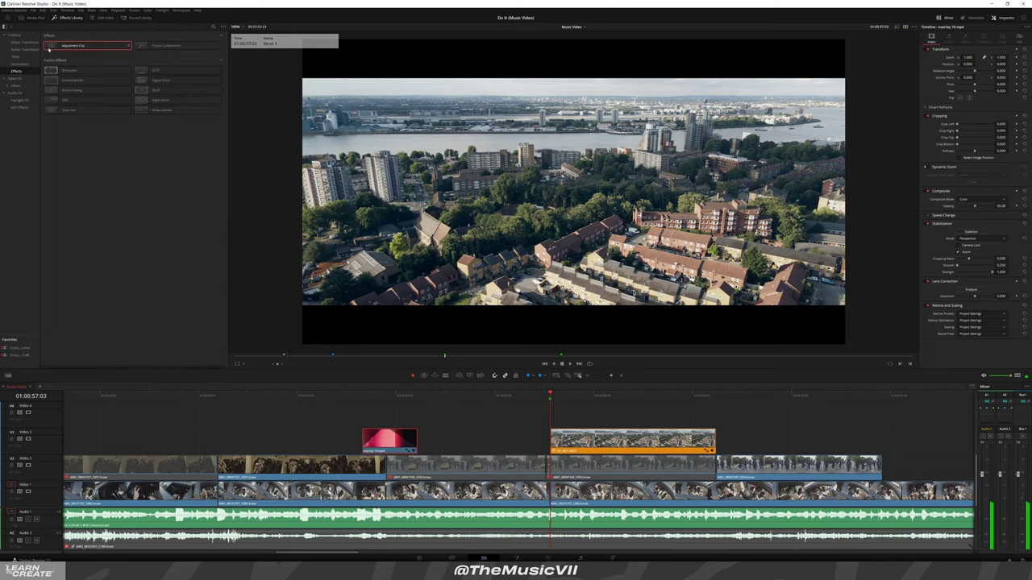
{"action": "left_click", "coordinate": [30, 45]}
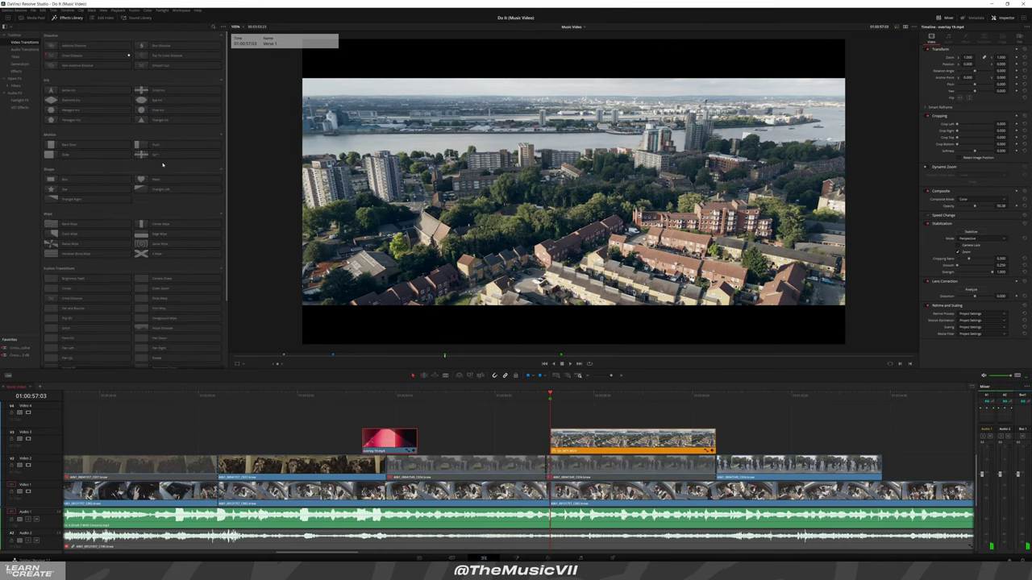
{"action": "scroll", "coordinate": [163, 164], "scroll_direction": "down", "scroll_amount": 3}
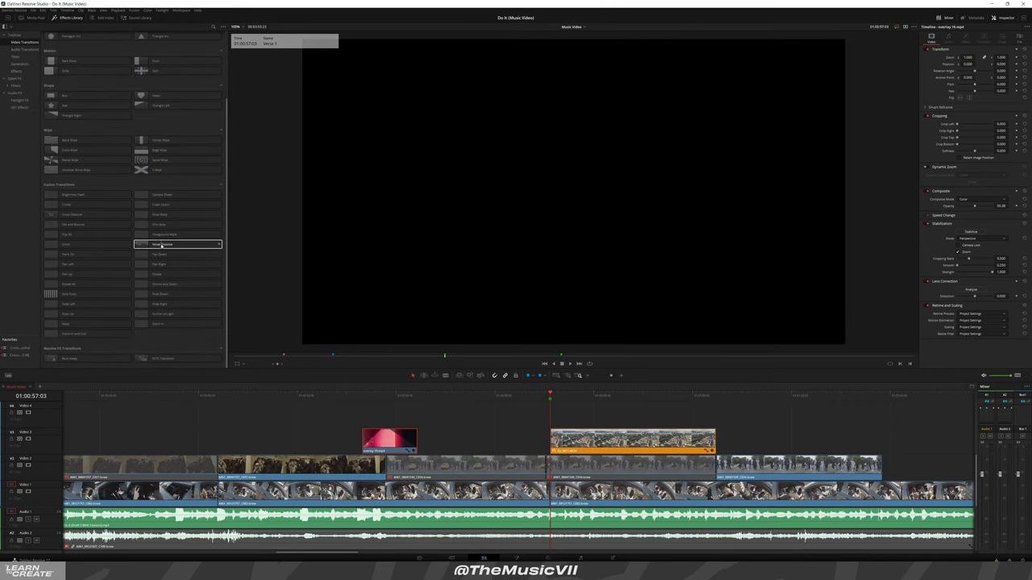
{"action": "left_click_drag", "start_coordinate": [162, 246], "coordinate": [534, 444]}
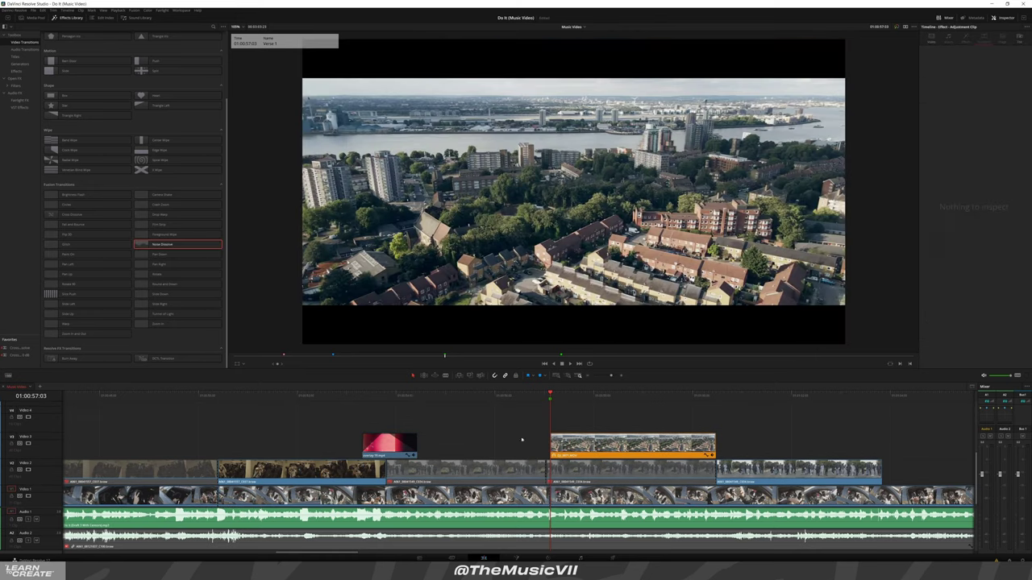
{"action": "left_click", "coordinate": [574, 445]}
{"action": "left_click", "coordinate": [528, 443]}
{"action": "key", "text": "Delete"}
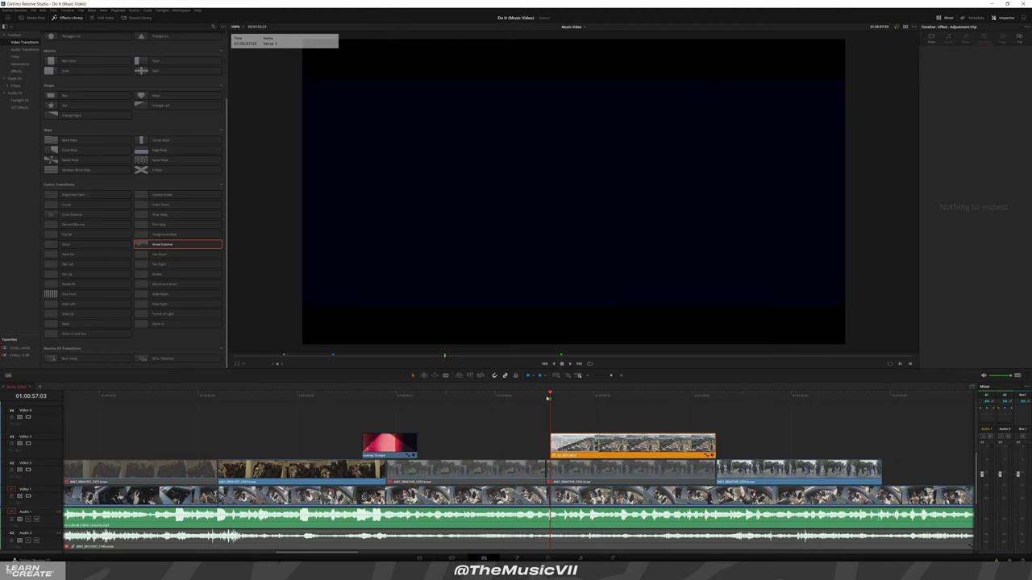
{"action": "left_click_drag", "start_coordinate": [548, 398], "coordinate": [510, 398]}
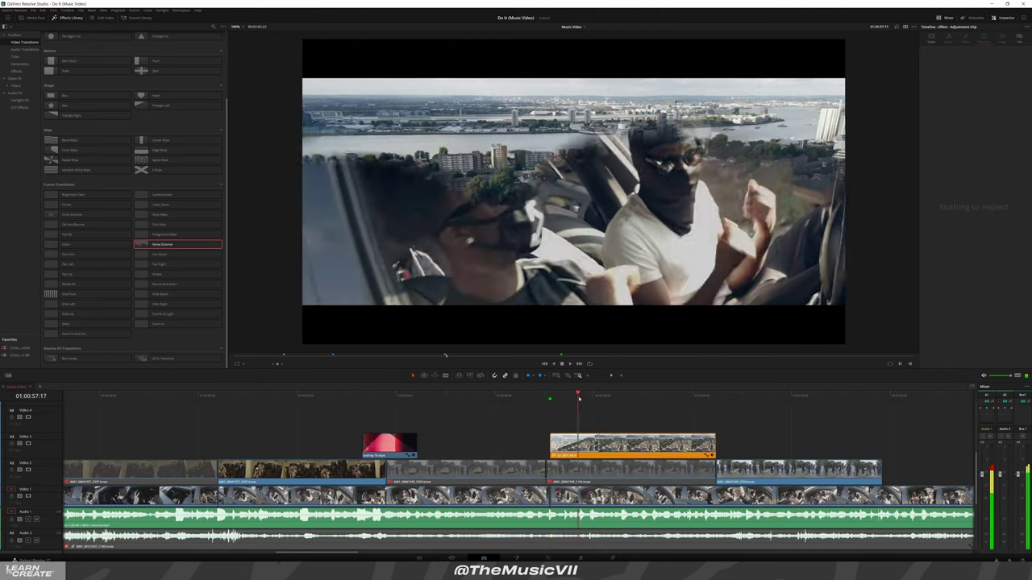
{"action": "key", "text": "space"}
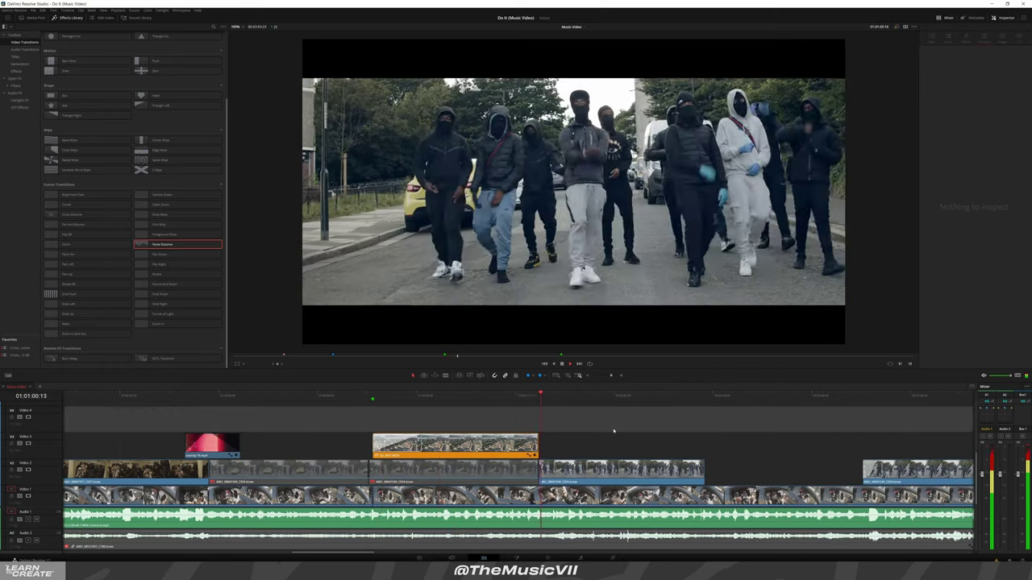
{"action": "key", "text": "space"}
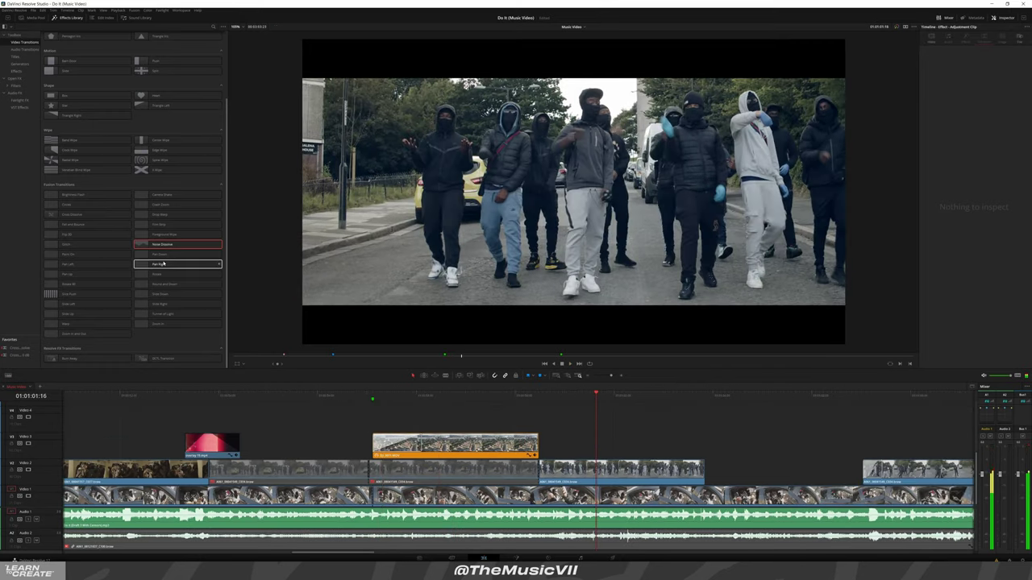
Move the crowd clip up to V3 and preview a Pan Right transition on the cut
{"action": "left_click", "coordinate": [562, 469]}
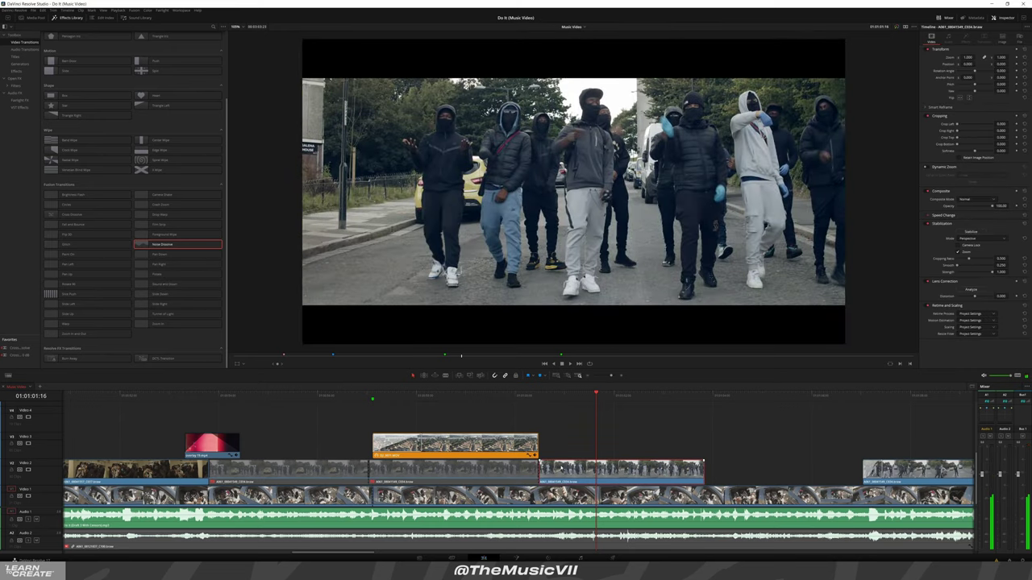
{"action": "left_click_drag", "start_coordinate": [562, 470], "coordinate": [562, 444]}
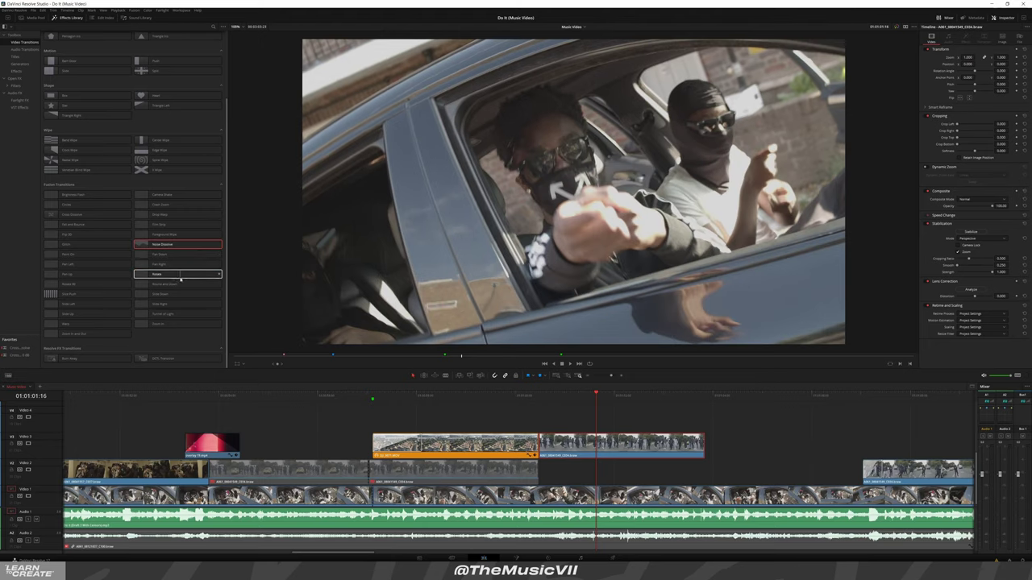
{"action": "mouse_move", "coordinate": [190, 263]}
{"action": "left_mouse_down"}
{"action": "mouse_move", "coordinate": [470, 418]}
{"action": "mouse_move", "coordinate": [539, 443]}
{"action": "left_mouse_up"}
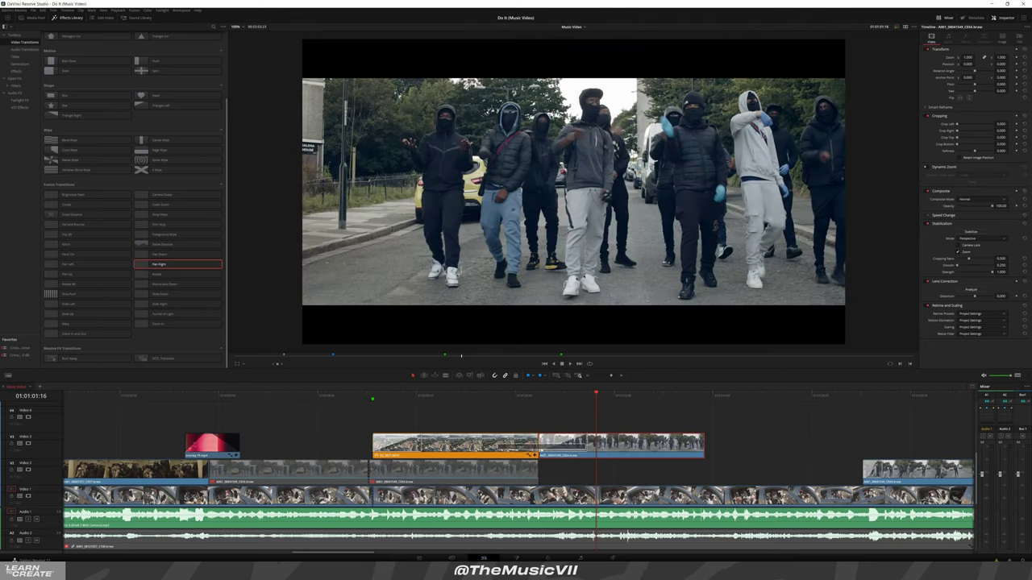
{"action": "left_click", "coordinate": [539, 396]}
{"action": "key", "text": "space"}
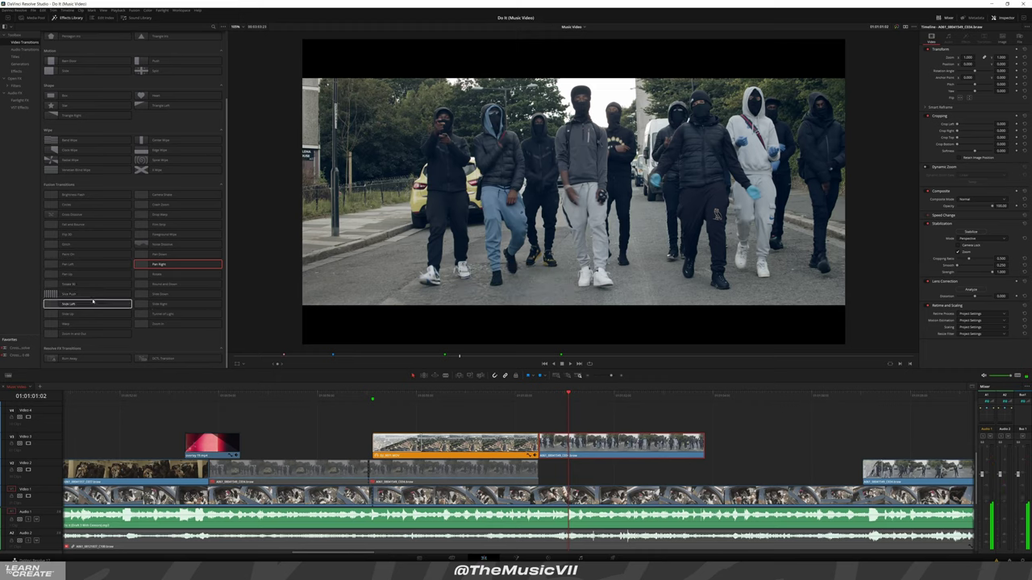
Put Rotate 90 on the cut after the city shot, shortened to 0.6 seconds
{"action": "mouse_move", "coordinate": [87, 284]}
{"action": "left_mouse_down"}
{"action": "mouse_move", "coordinate": [545, 478]}
{"action": "mouse_move", "coordinate": [538, 448]}
{"action": "left_mouse_up"}
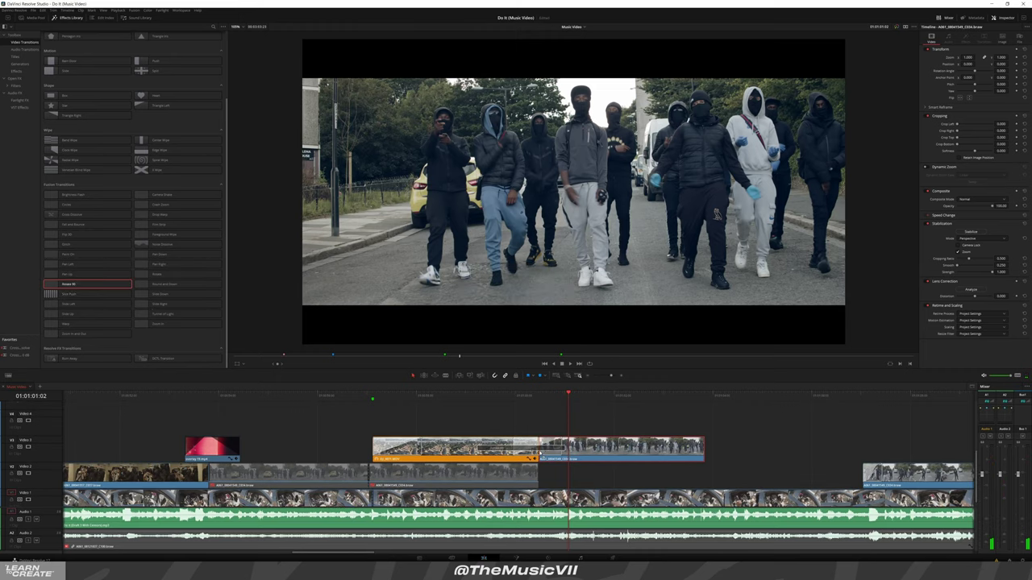
{"action": "left_click", "coordinate": [501, 395]}
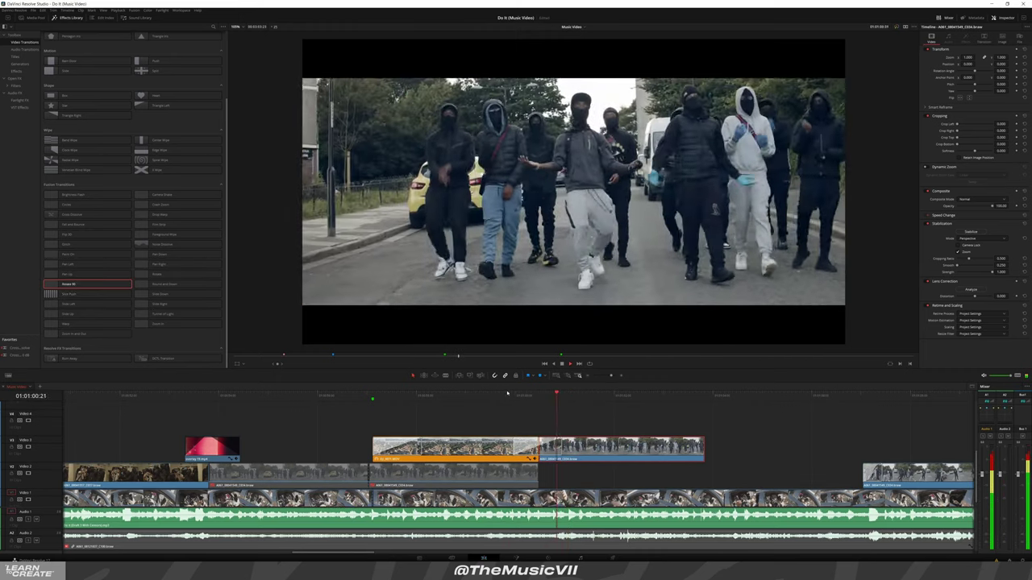
{"action": "left_click", "coordinate": [524, 448]}
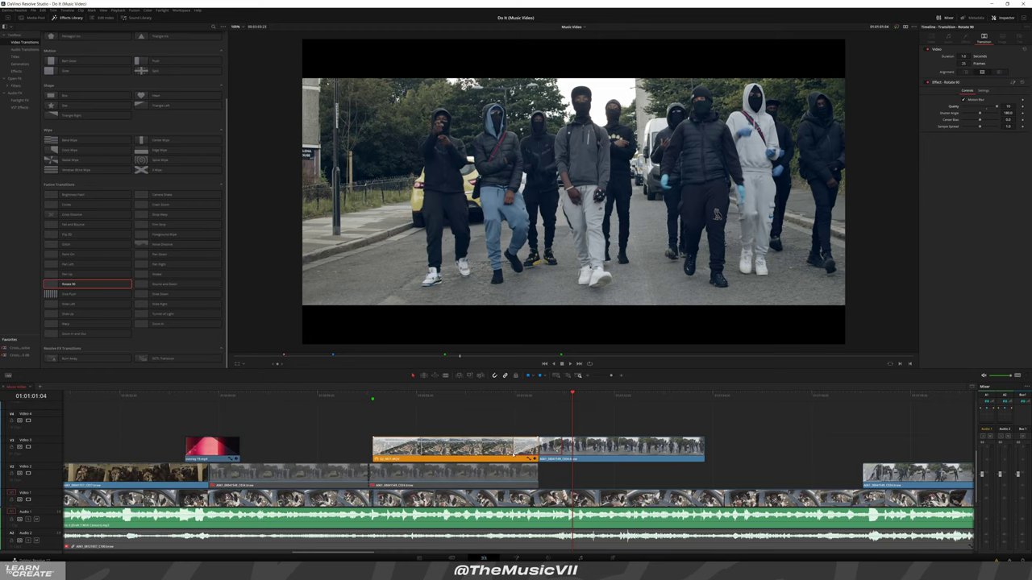
{"action": "left_click", "coordinate": [520, 395]}
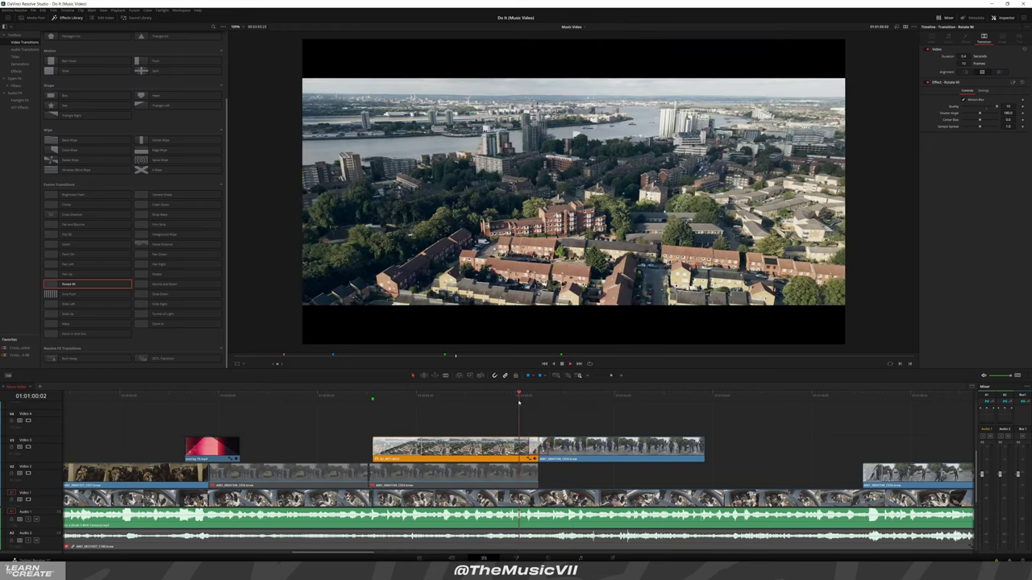
{"action": "left_click", "coordinate": [265, 395]}
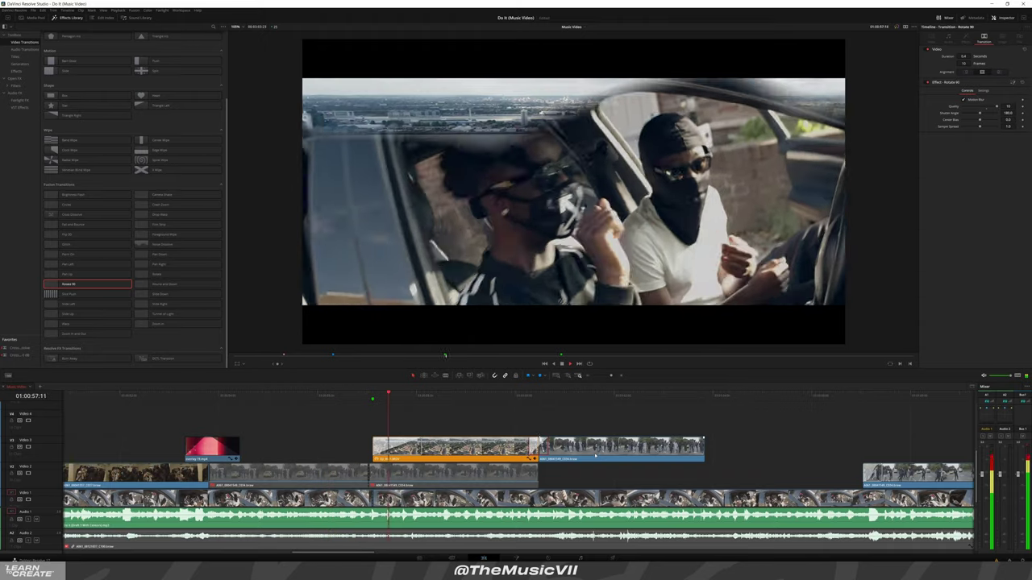
{"action": "scroll", "coordinate": [581, 450], "scroll_direction": "right", "scroll_amount": 3}
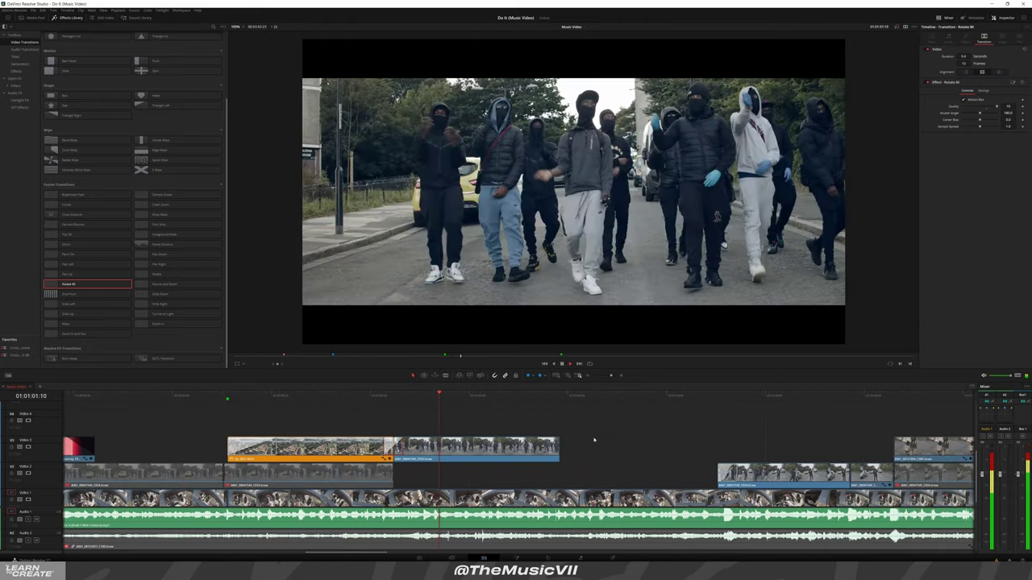
{"action": "left_click", "coordinate": [597, 439]}
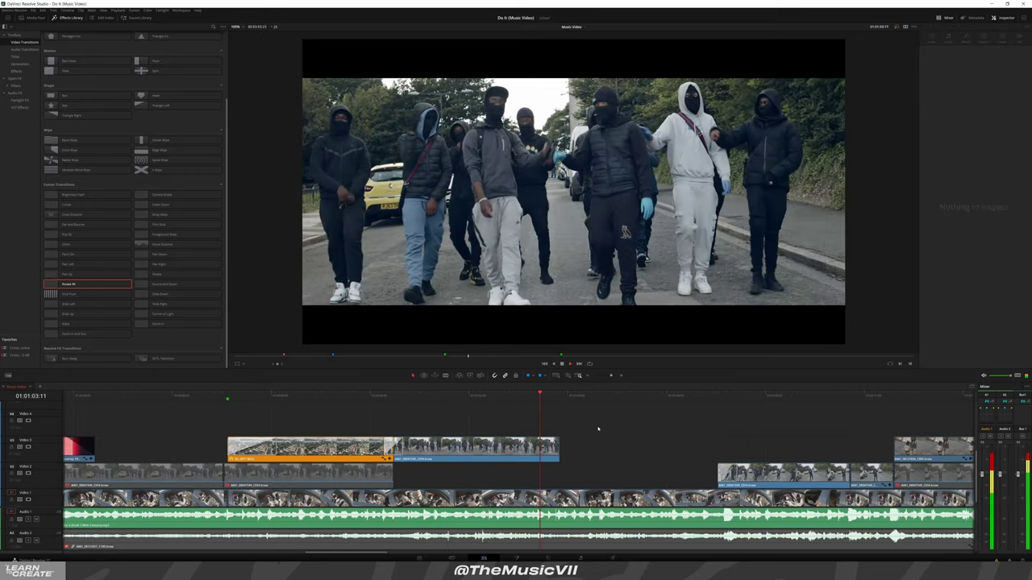
Move the Super 8 film-burn overlay on Video 4 earlier in time
{"action": "key", "text": "space"}
{"action": "scroll", "coordinate": [597, 430], "scroll_direction": "down", "scroll_amount": 3}
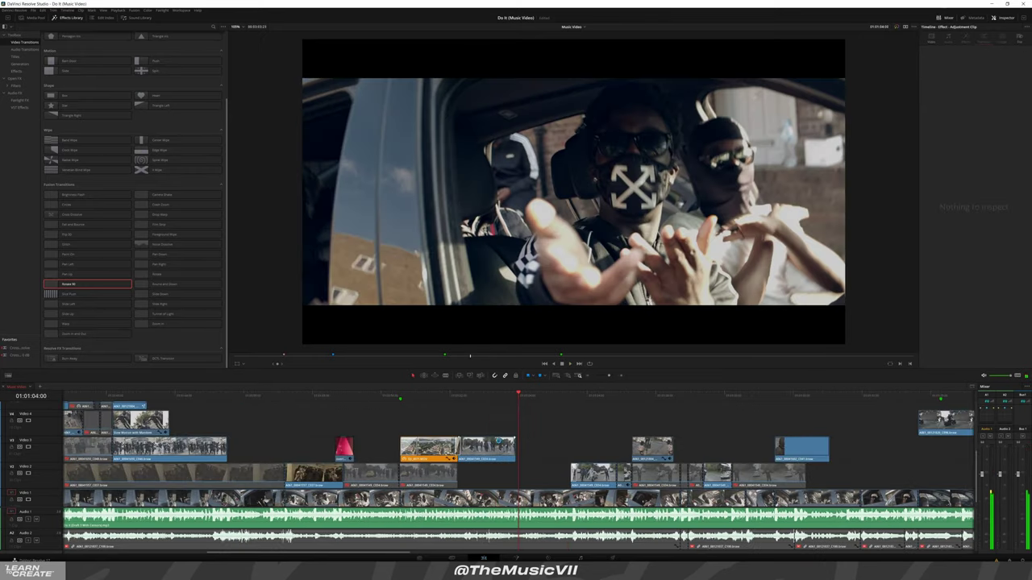
{"action": "scroll", "coordinate": [516, 468], "scroll_direction": "down", "scroll_amount": 3}
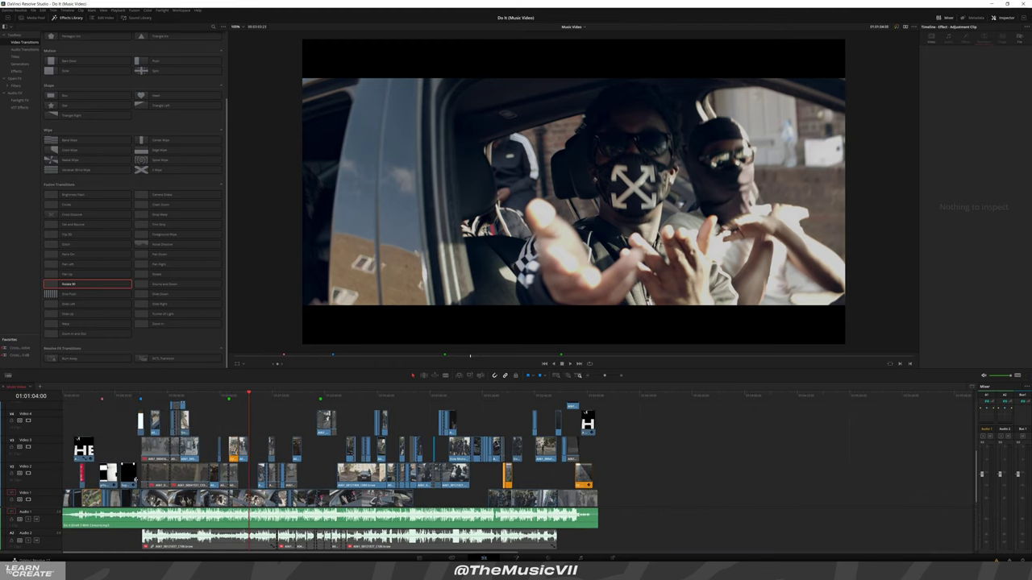
{"action": "scroll", "coordinate": [130, 472], "scroll_direction": "up", "scroll_amount": 1}
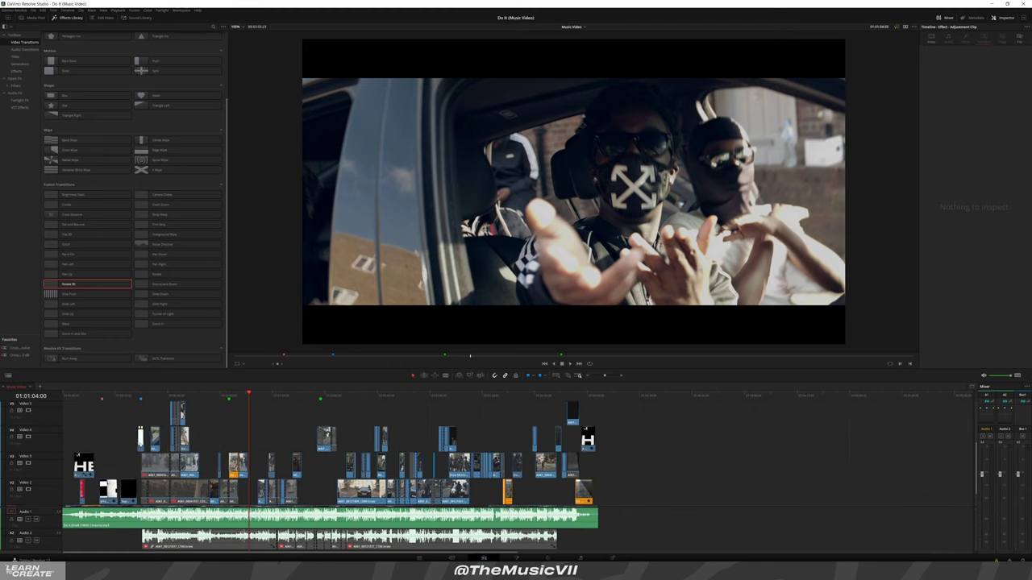
{"action": "left_click", "coordinate": [276, 441]}
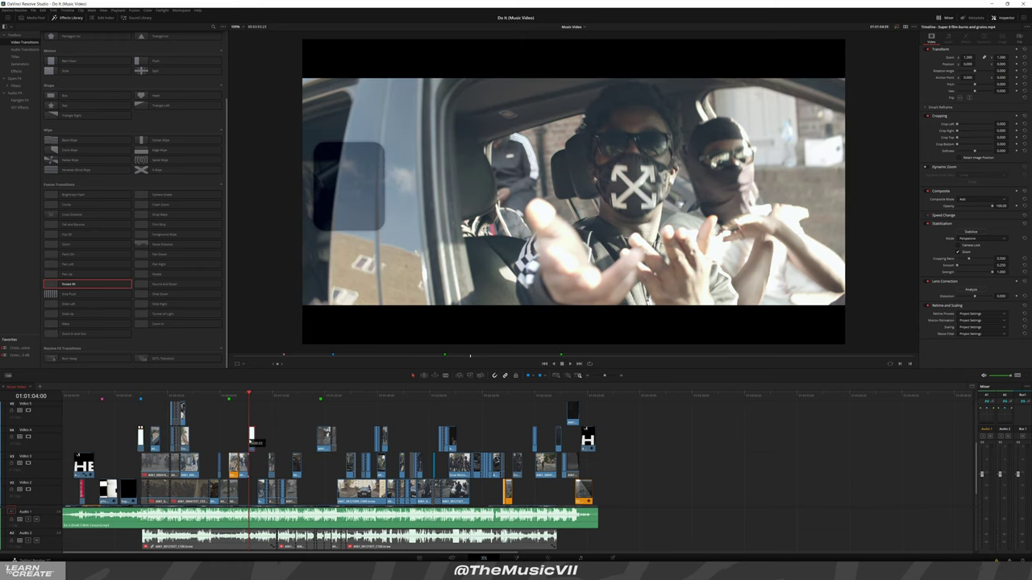
{"action": "scroll", "coordinate": [252, 439], "scroll_direction": "up", "scroll_amount": 3}
{"action": "scroll", "coordinate": [511, 436], "scroll_direction": "up", "scroll_amount": 5}
{"action": "left_click_drag", "start_coordinate": [579, 439], "coordinate": [488, 439]}
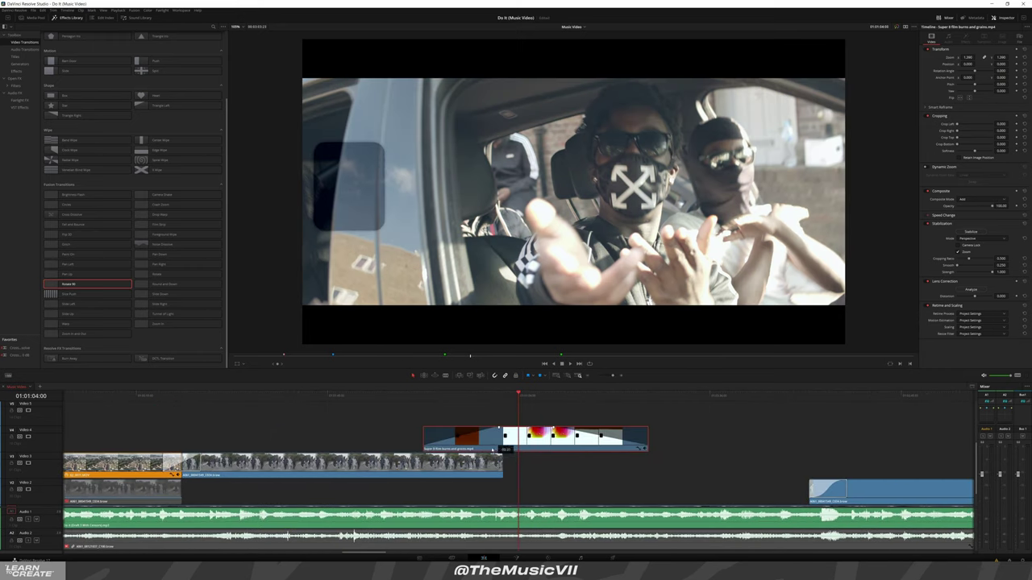
Extend the Super 8 overlay's end to cover more footage
{"action": "key", "text": "slash"}
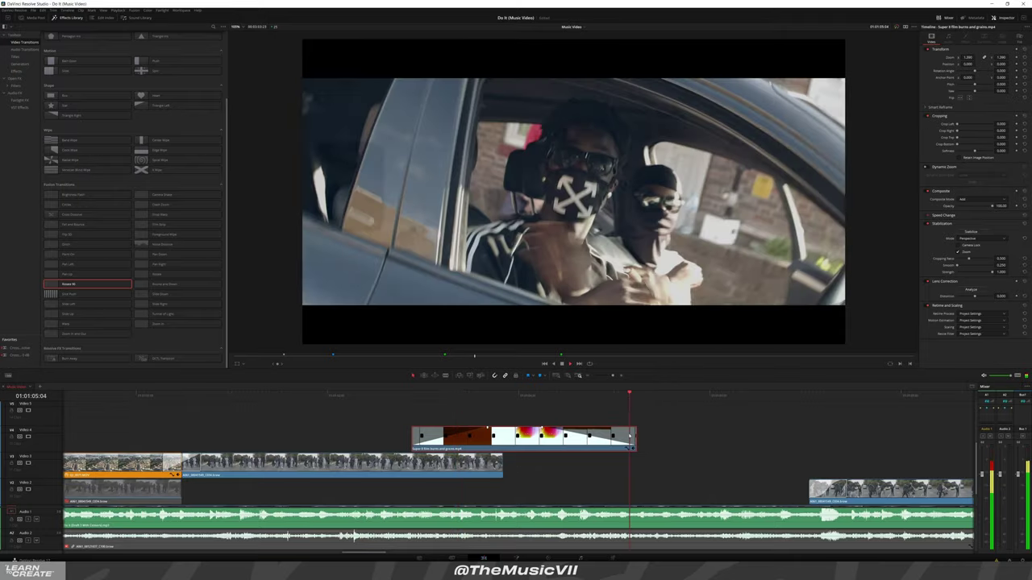
{"action": "scroll", "coordinate": [484, 435], "scroll_direction": "down", "scroll_amount": 2}
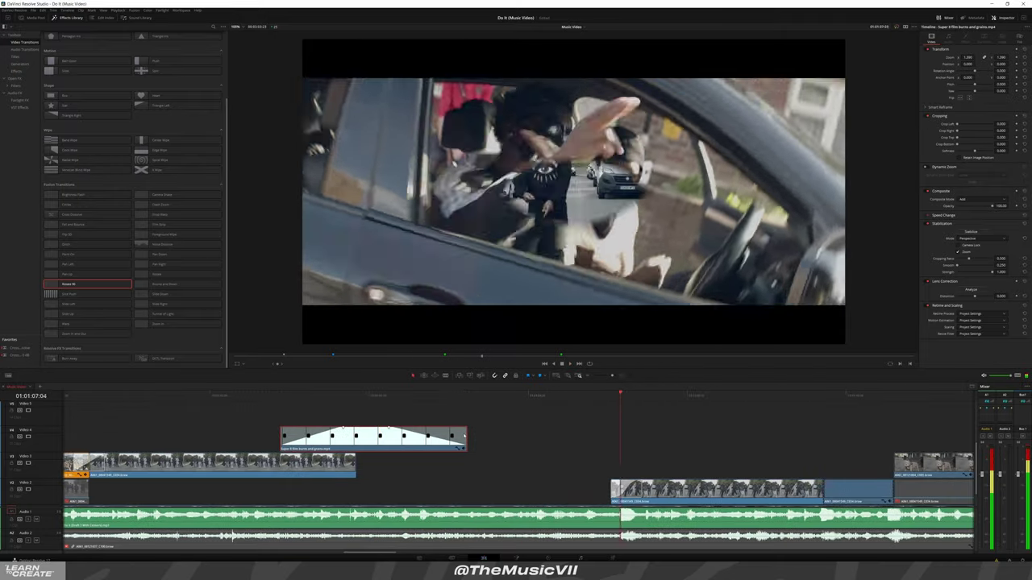
{"action": "left_click_drag", "start_coordinate": [467, 440], "coordinate": [728, 439]}
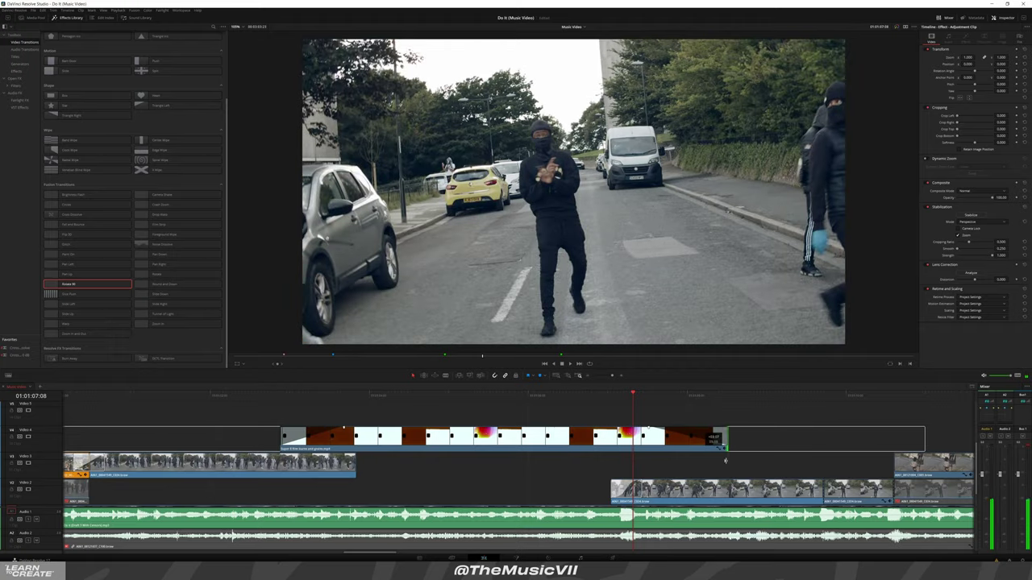
{"action": "left_click", "coordinate": [259, 396]}
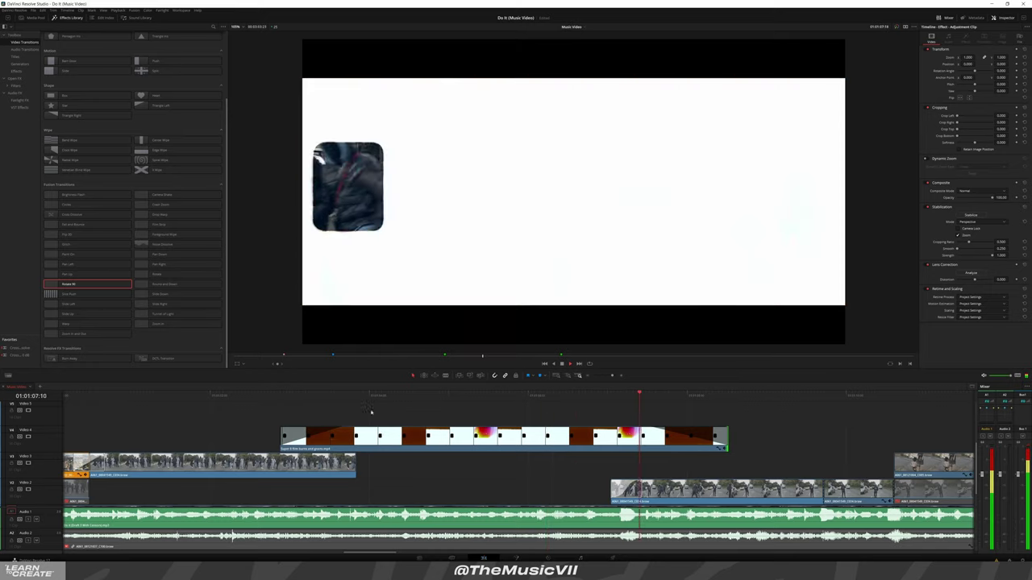
Blade the Super 8 overlay into separate pieces and preview the cuts
{"action": "left_click", "coordinate": [439, 395]}
{"action": "key", "text": "ctrl+b"}
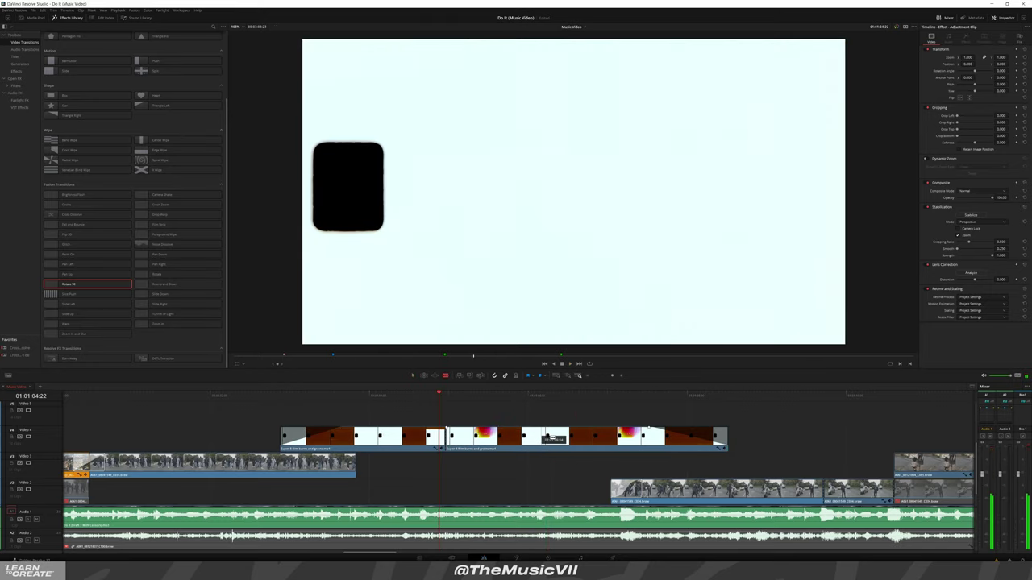
{"action": "left_click", "coordinate": [510, 436]}
{"action": "key", "text": "shift+Left"}
{"action": "key", "text": "shift+Left"}
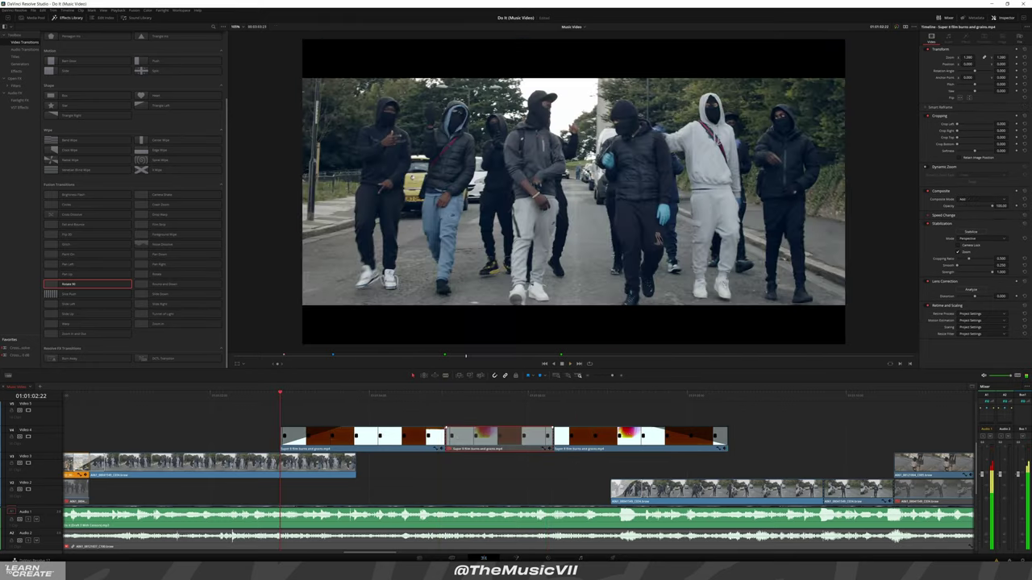
{"action": "left_click", "coordinate": [378, 417]}
{"action": "key", "text": "space"}
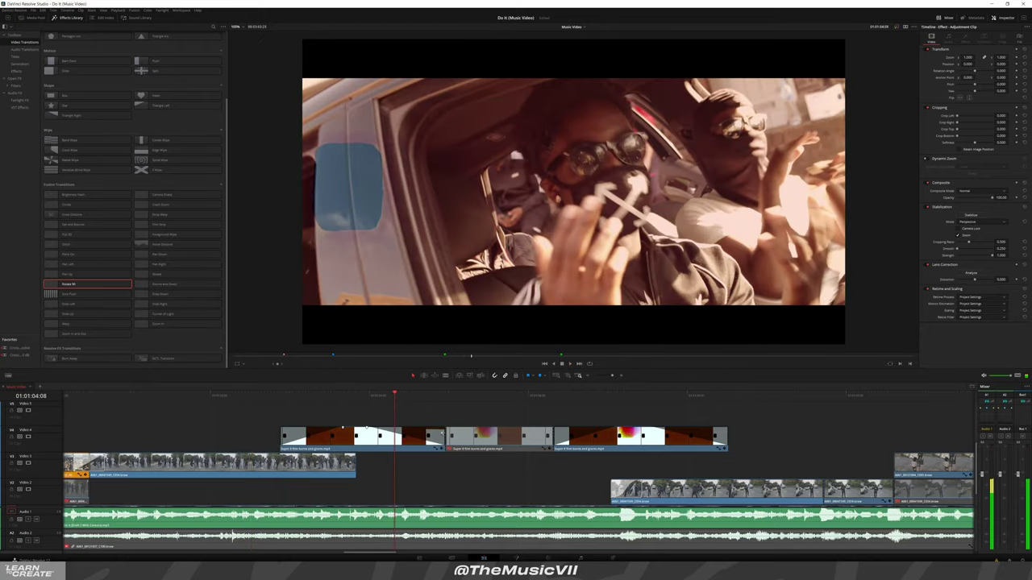
{"action": "left_click", "coordinate": [500, 441]}
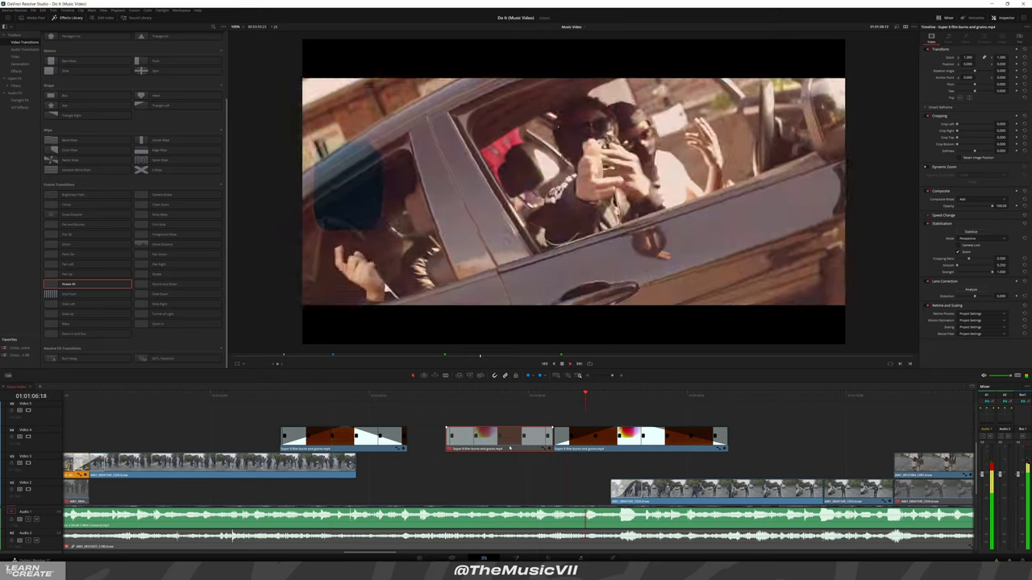
{"action": "scroll", "coordinate": [509, 450], "scroll_direction": "down", "scroll_amount": 2}
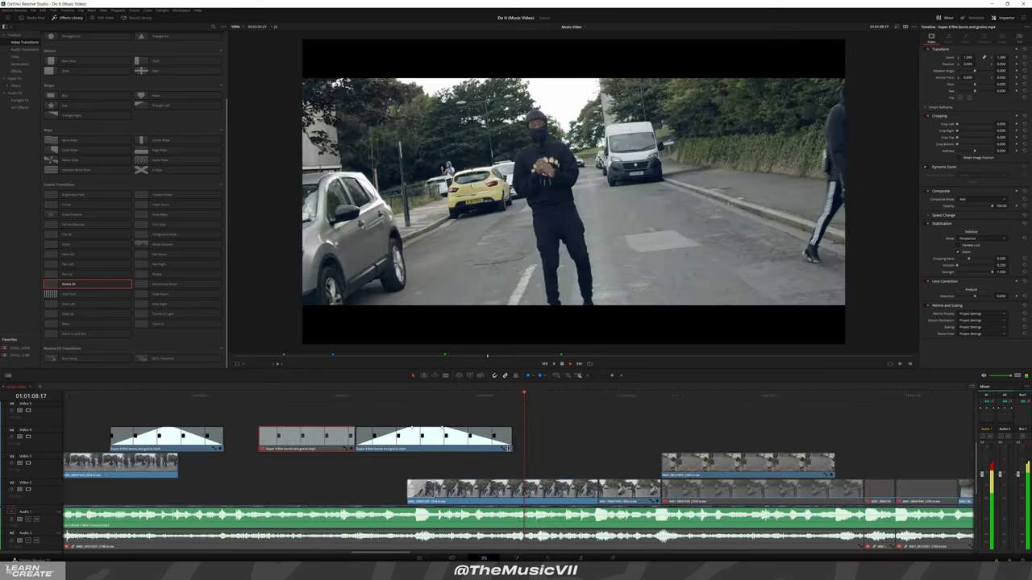
{"action": "scroll", "coordinate": [490, 450], "scroll_direction": "down", "scroll_amount": 2}
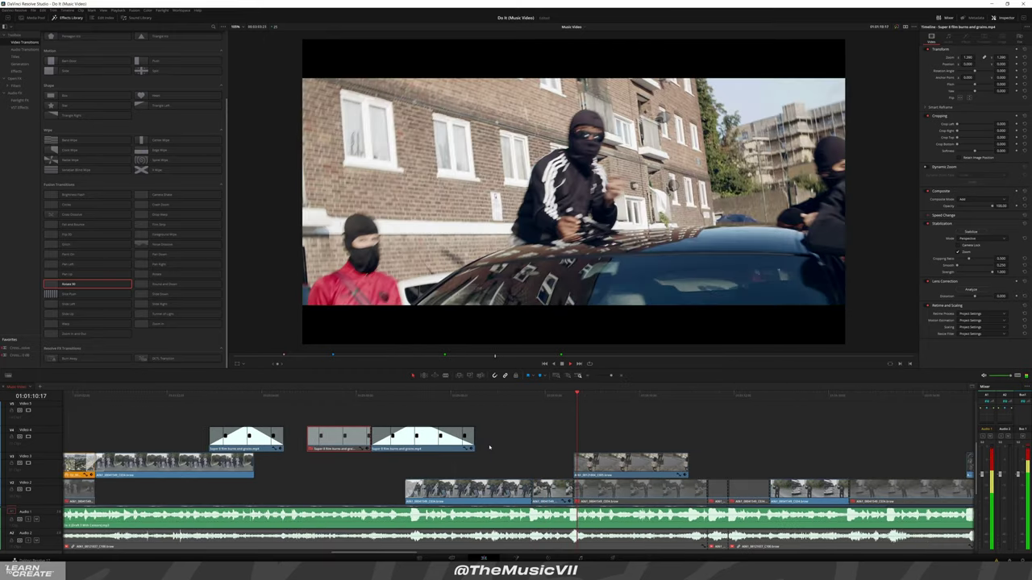
{"action": "scroll", "coordinate": [489, 447], "scroll_direction": "down", "scroll_amount": 1}
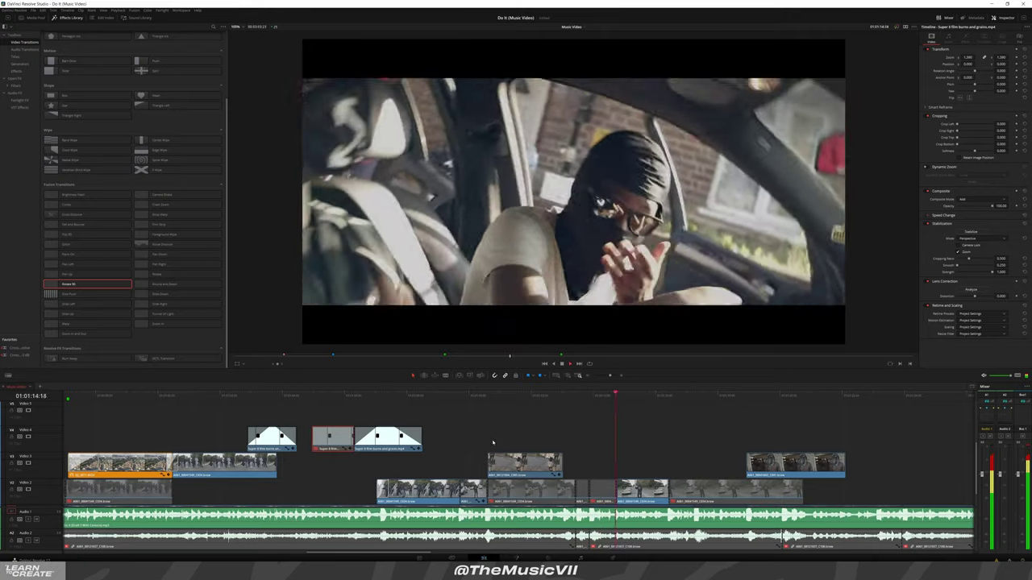
{"action": "scroll", "coordinate": [494, 442], "scroll_direction": "down", "scroll_amount": 1}
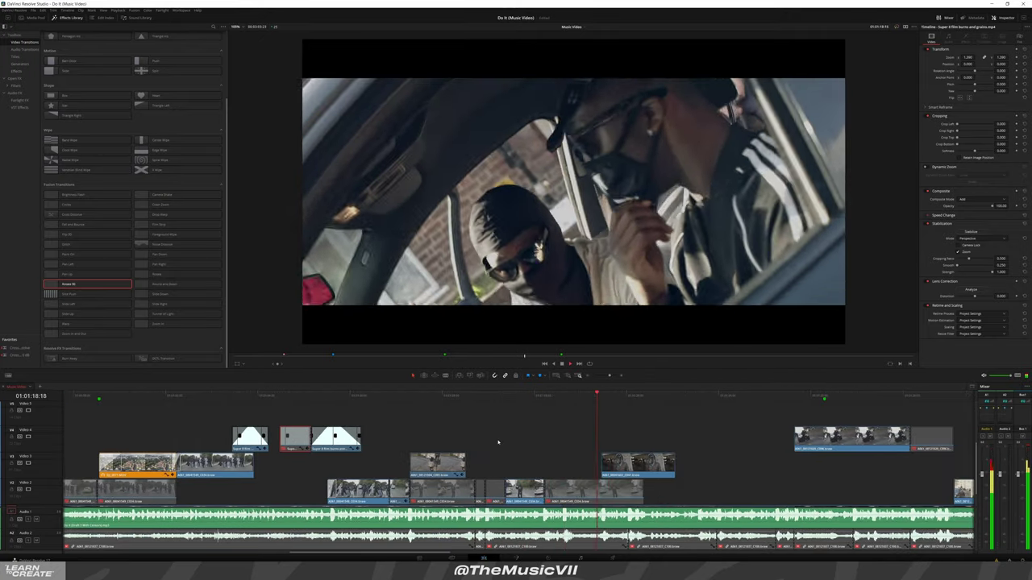
{"action": "scroll", "coordinate": [596, 446], "scroll_direction": "right", "scroll_amount": 2}
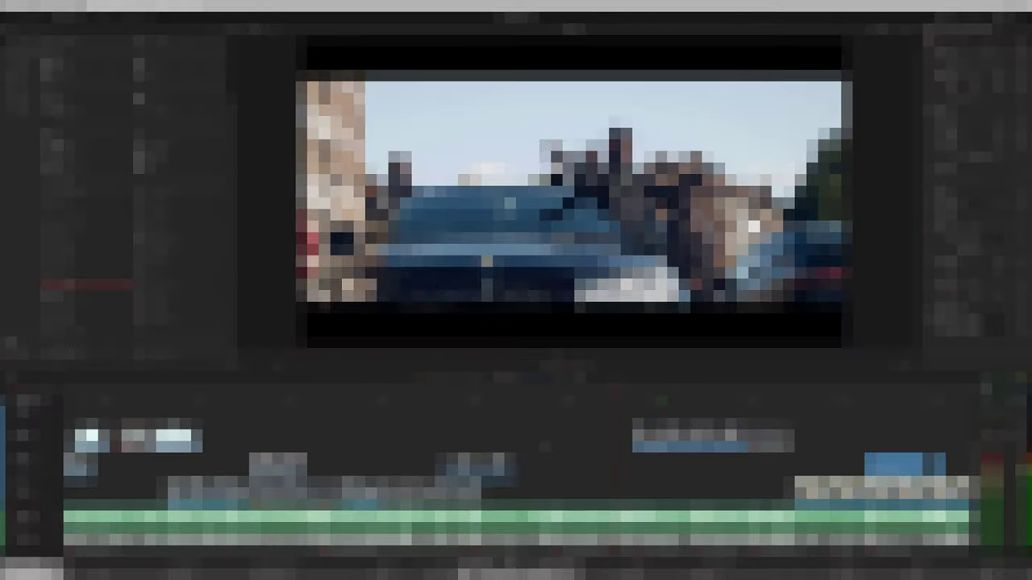
{"action": "scroll", "coordinate": [569, 407], "scroll_direction": "right", "scroll_amount": 1}
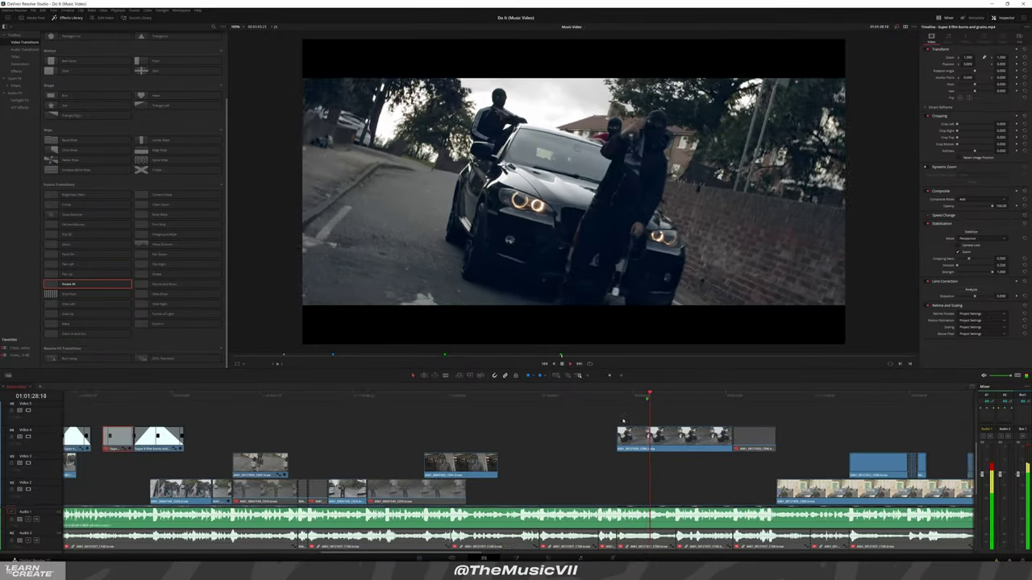
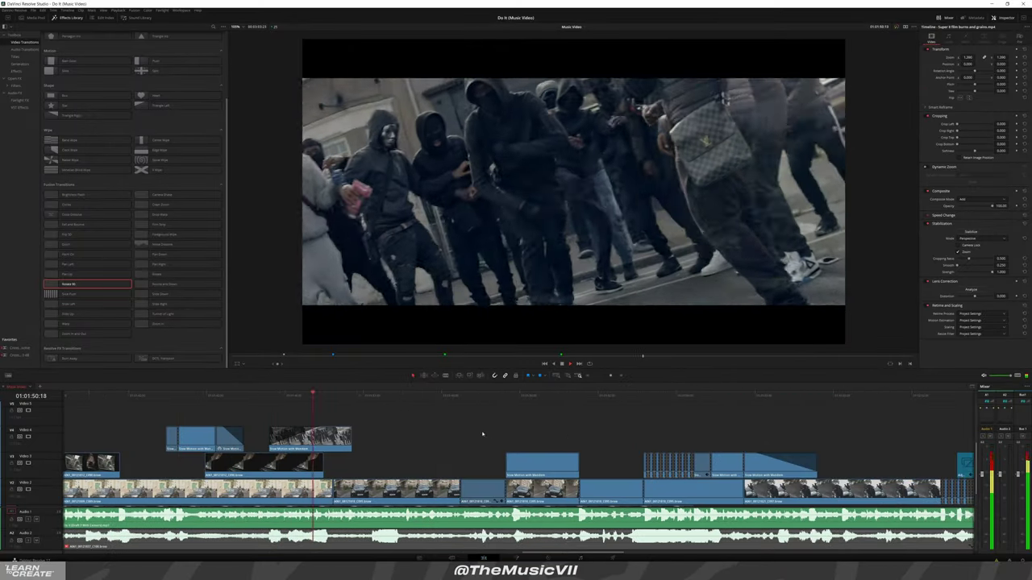
Save the Do It music video project twice while scrolling around the playing timeline
{"action": "key", "text": "ctrl+s"}
{"action": "scroll", "coordinate": [442, 434], "scroll_direction": "down", "scroll_amount": 5}
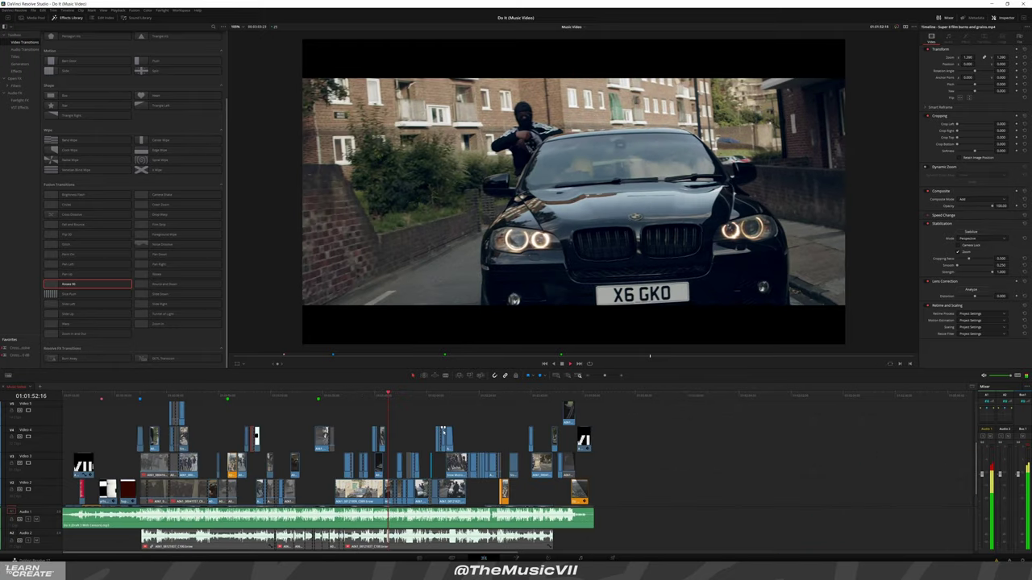
{"action": "scroll", "coordinate": [442, 435], "scroll_direction": "up", "scroll_amount": 5}
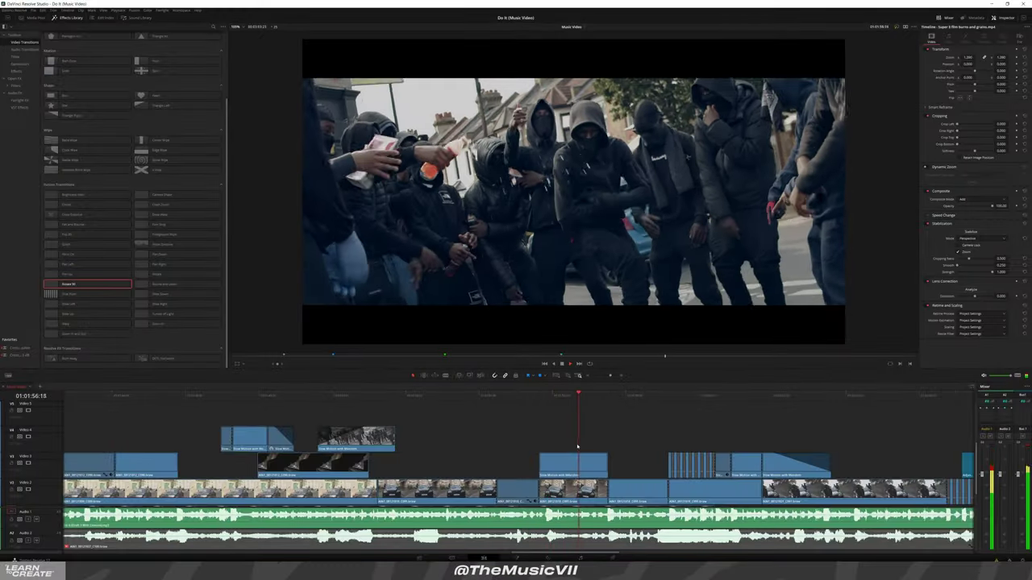
{"action": "scroll", "coordinate": [561, 443], "scroll_direction": "right", "scroll_amount": 2}
{"action": "key", "text": "ctrl+s"}
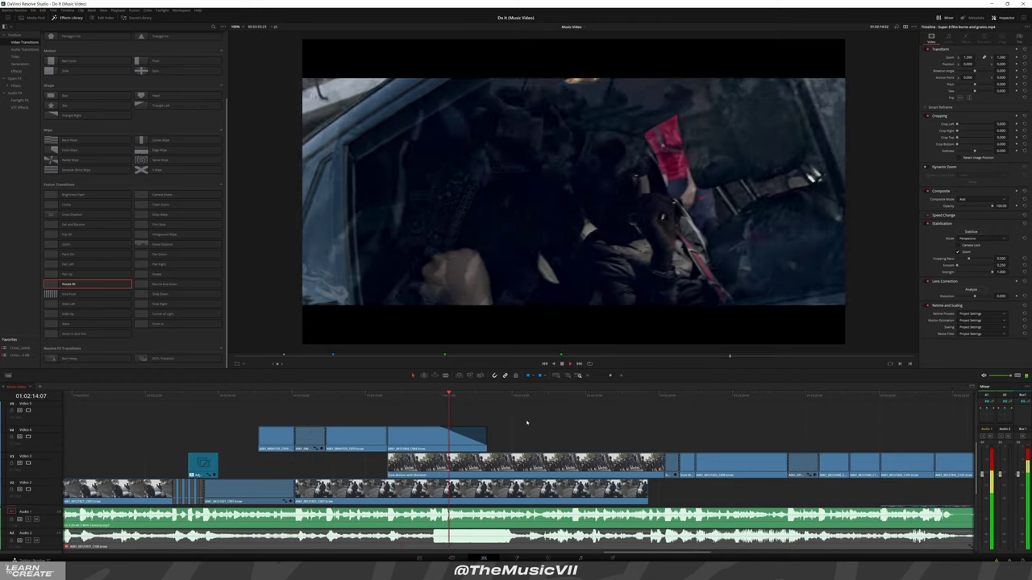
{"action": "scroll", "coordinate": [525, 423], "scroll_direction": "down", "scroll_amount": 3}
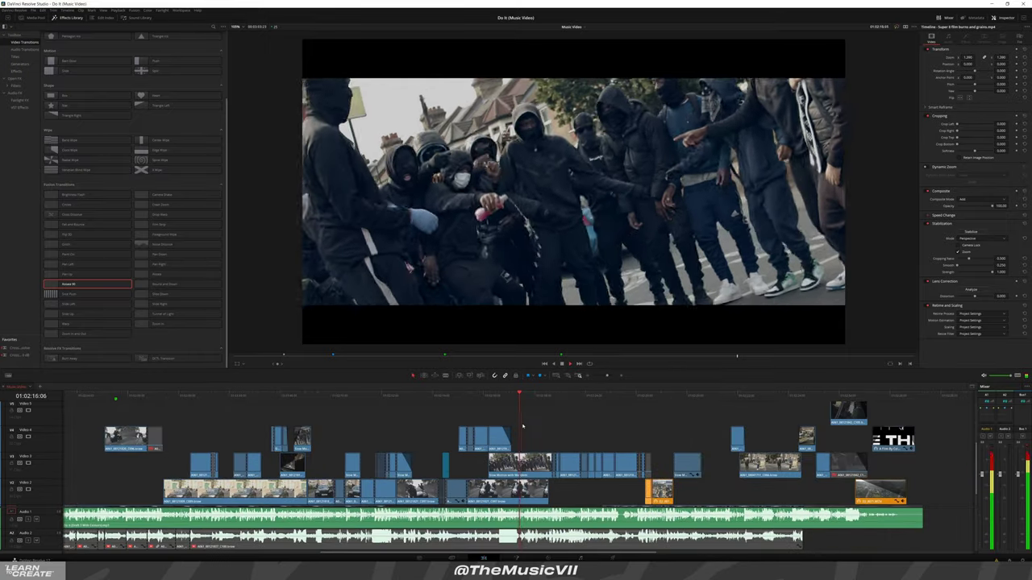
{"action": "scroll", "coordinate": [522, 425], "scroll_direction": "down", "scroll_amount": 2}
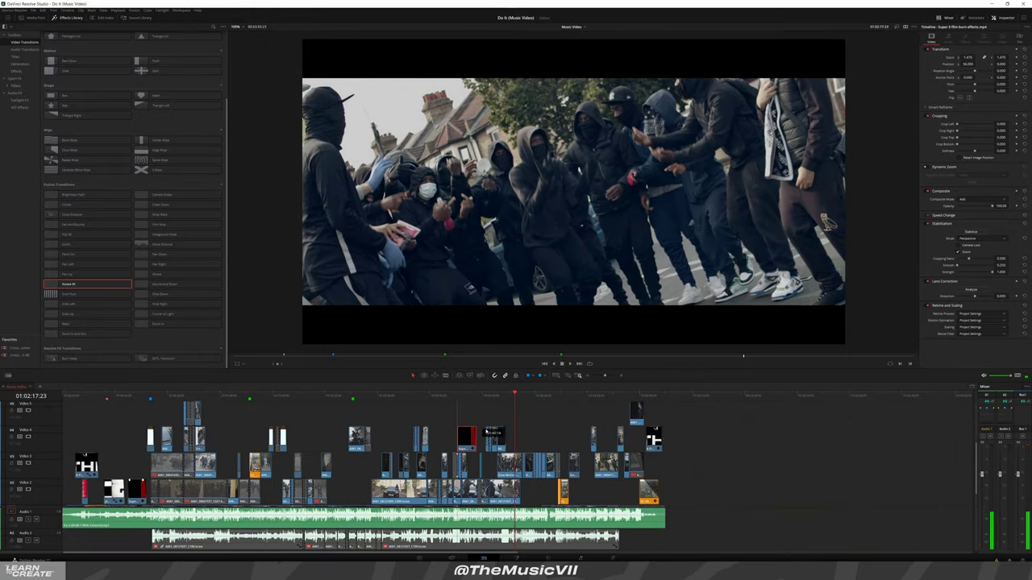
Drag the Super 8 film-burn clip along Video 4, replay it, then nudge it slightly later
{"action": "left_click_drag", "start_coordinate": [388, 438], "coordinate": [530, 432]}
{"action": "scroll", "coordinate": [530, 434], "scroll_direction": "up", "scroll_amount": 5}
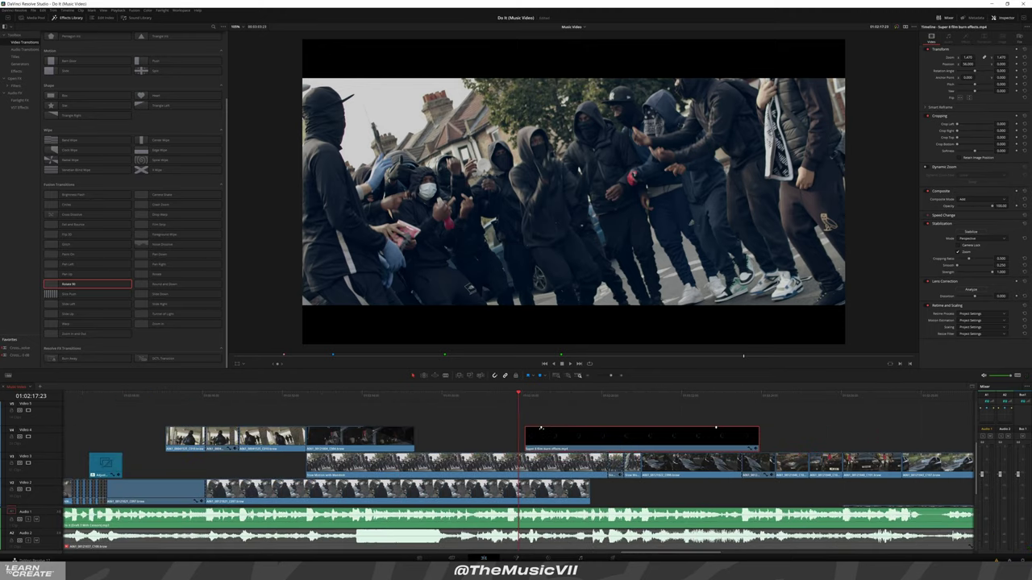
{"action": "key", "text": "space"}
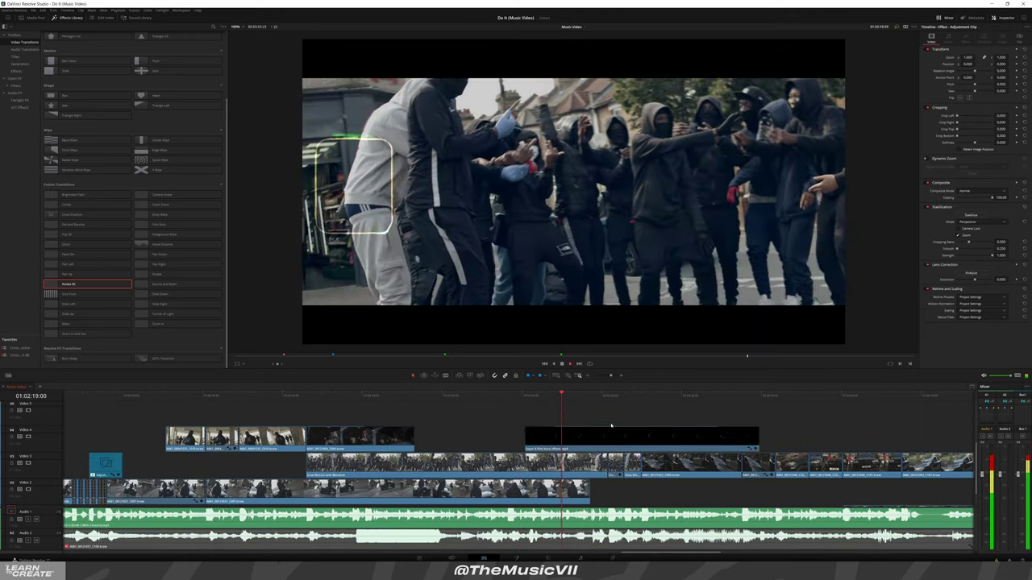
{"action": "scroll", "coordinate": [574, 437], "scroll_direction": "down", "scroll_amount": 2}
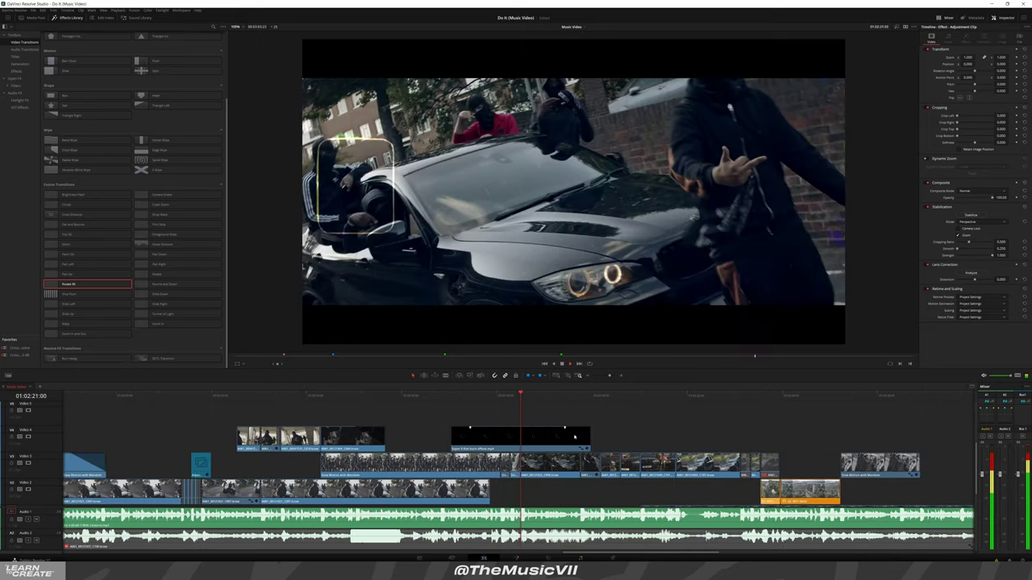
{"action": "left_click_drag", "start_coordinate": [497, 444], "coordinate": [569, 441]}
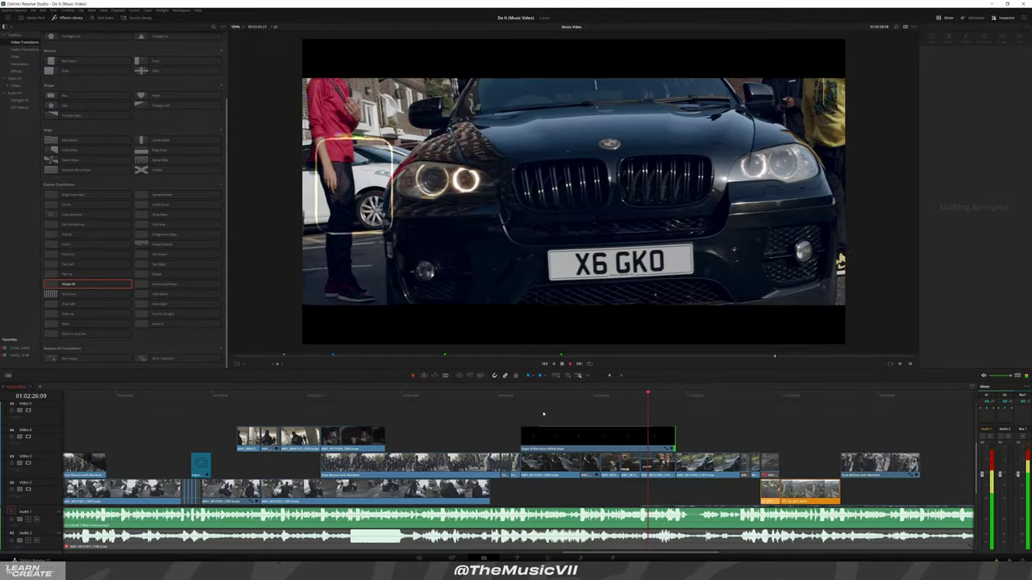
{"action": "scroll", "coordinate": [638, 422], "scroll_direction": "down", "scroll_amount": 1}
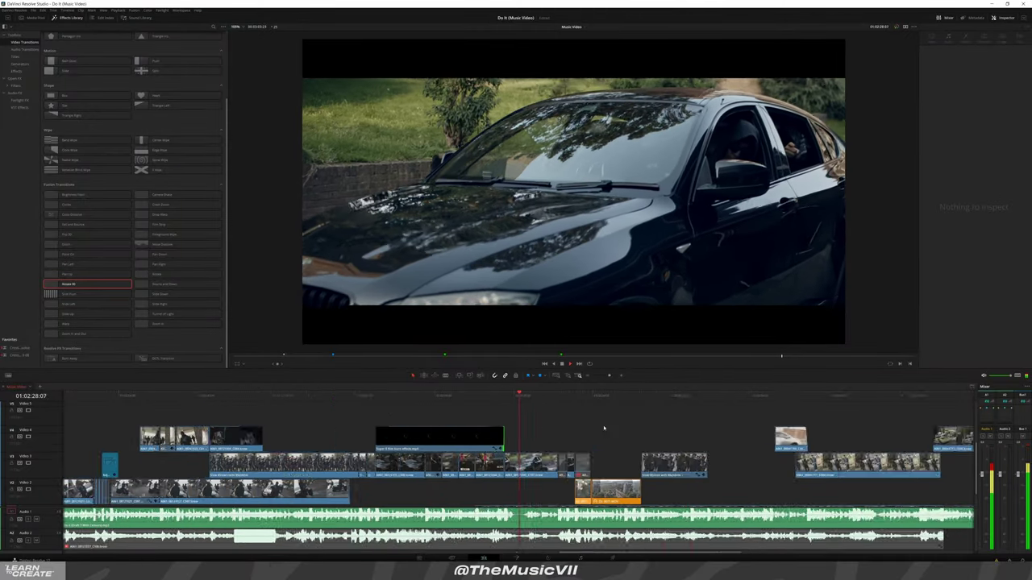
{"action": "scroll", "coordinate": [454, 433], "scroll_direction": "down", "scroll_amount": 2}
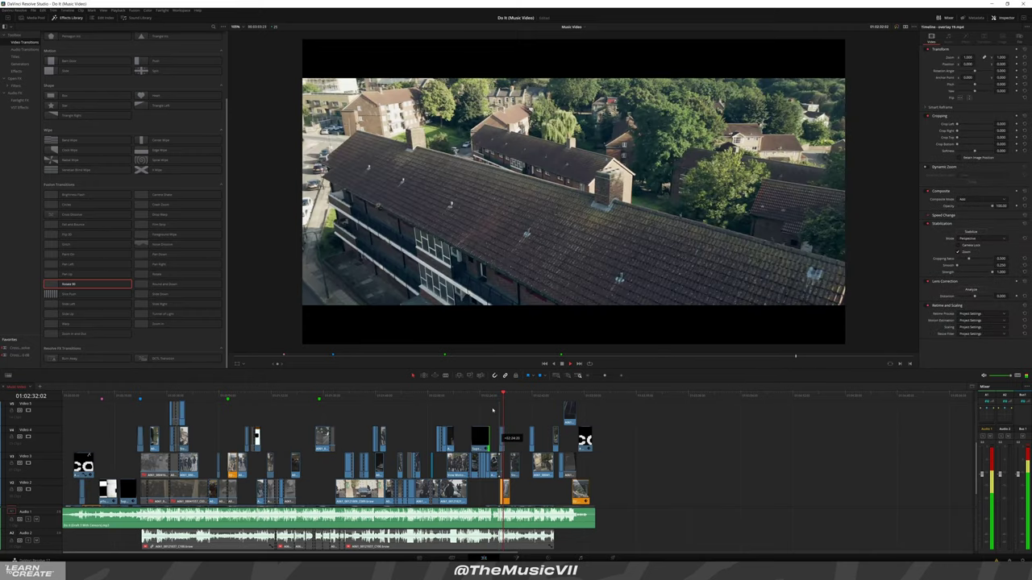
Extend the red Video 4 overlay's right edge so it ends with the orange V2 clip
{"action": "left_click", "coordinate": [492, 395]}
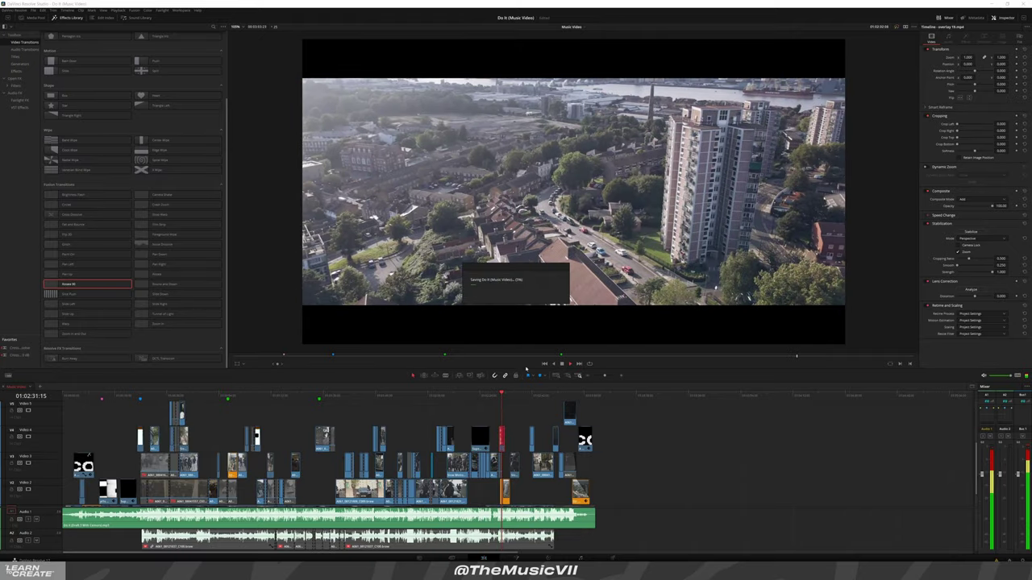
{"action": "scroll", "coordinate": [502, 409], "scroll_direction": "up", "scroll_amount": 3}
{"action": "scroll", "coordinate": [502, 409], "scroll_direction": "up", "scroll_amount": 2}
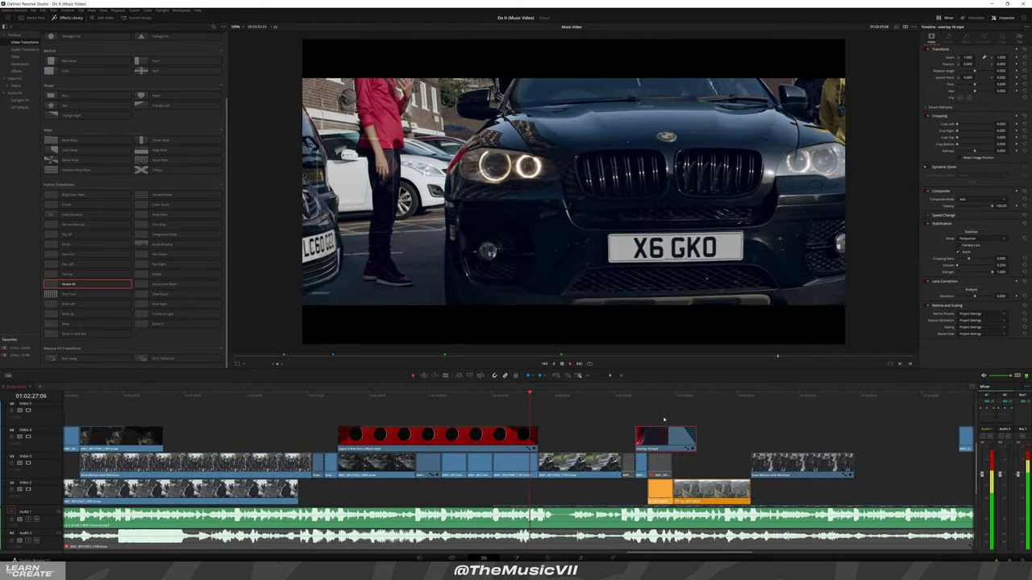
{"action": "left_click", "coordinate": [645, 438]}
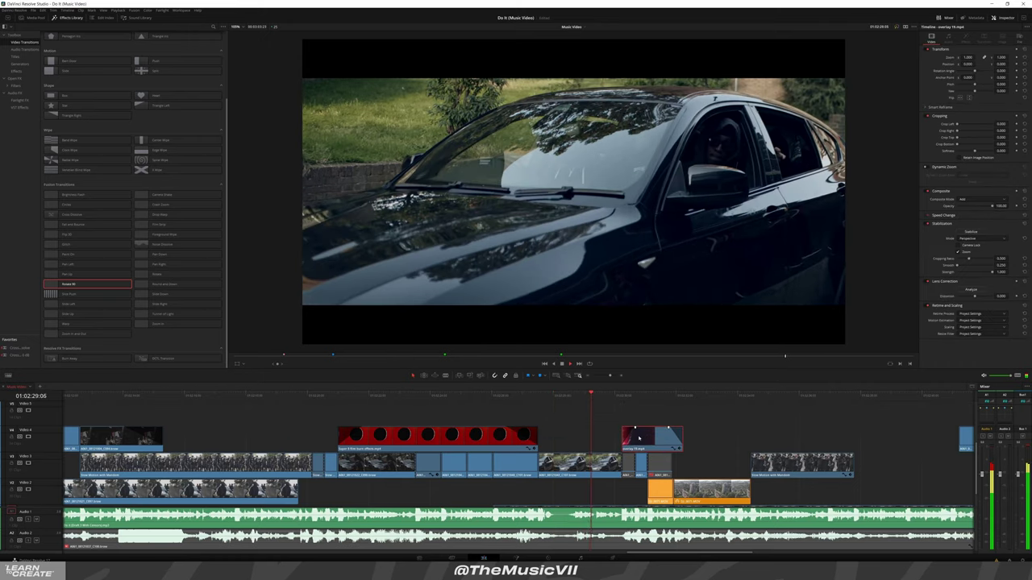
{"action": "scroll", "coordinate": [617, 430], "scroll_direction": "up", "scroll_amount": 2}
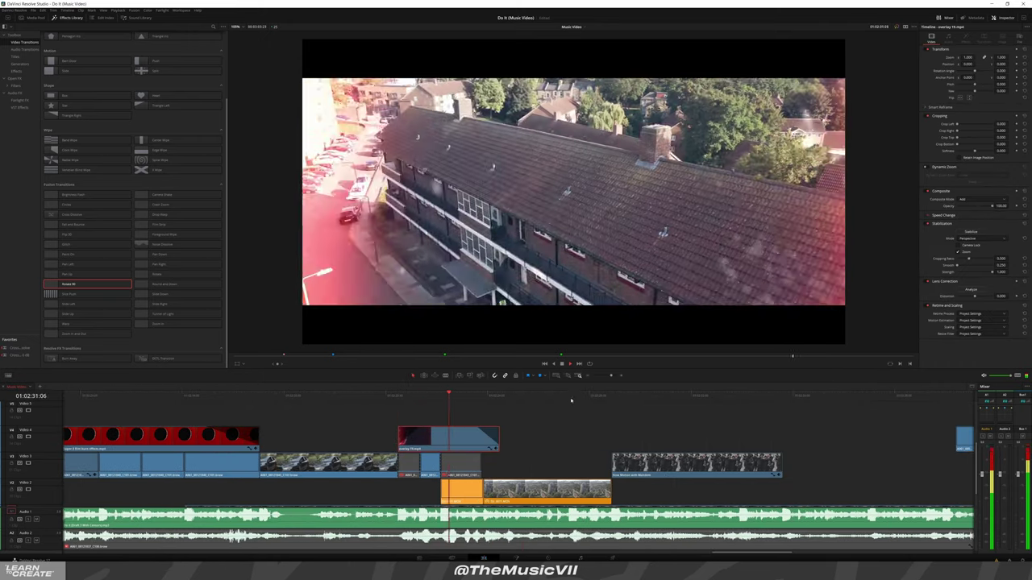
{"action": "scroll", "coordinate": [483, 419], "scroll_direction": "right", "scroll_amount": 1}
{"action": "scroll", "coordinate": [452, 427], "scroll_direction": "right", "scroll_amount": 1}
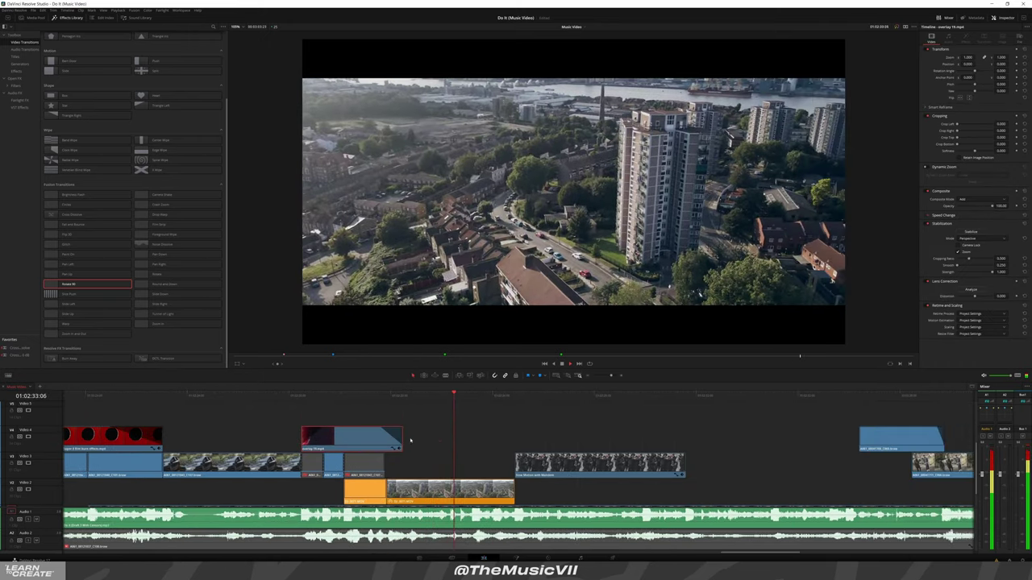
{"action": "left_click_drag", "start_coordinate": [536, 440], "coordinate": [515, 439]}
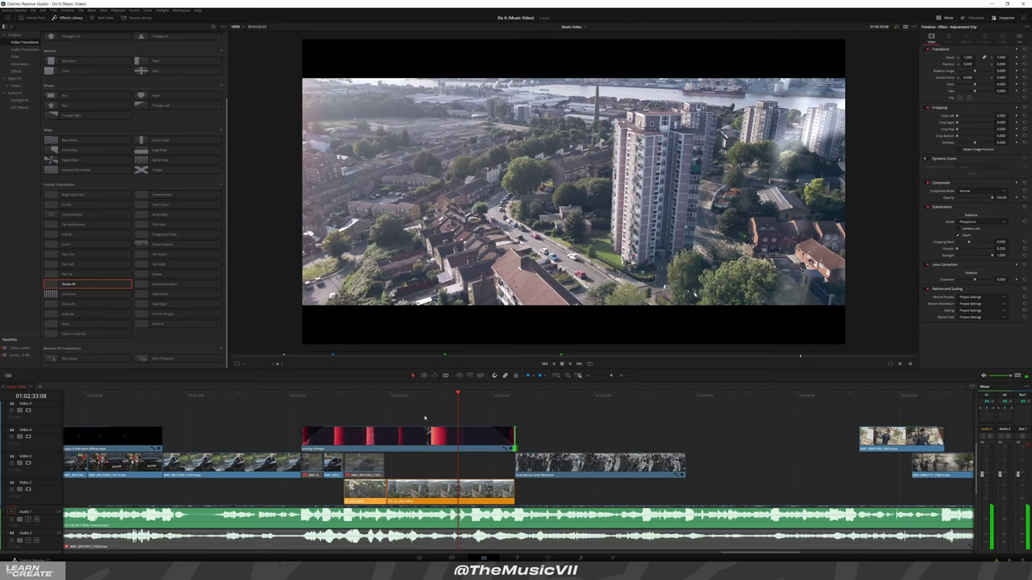
{"action": "scroll", "coordinate": [381, 425], "scroll_direction": "right", "scroll_amount": 2}
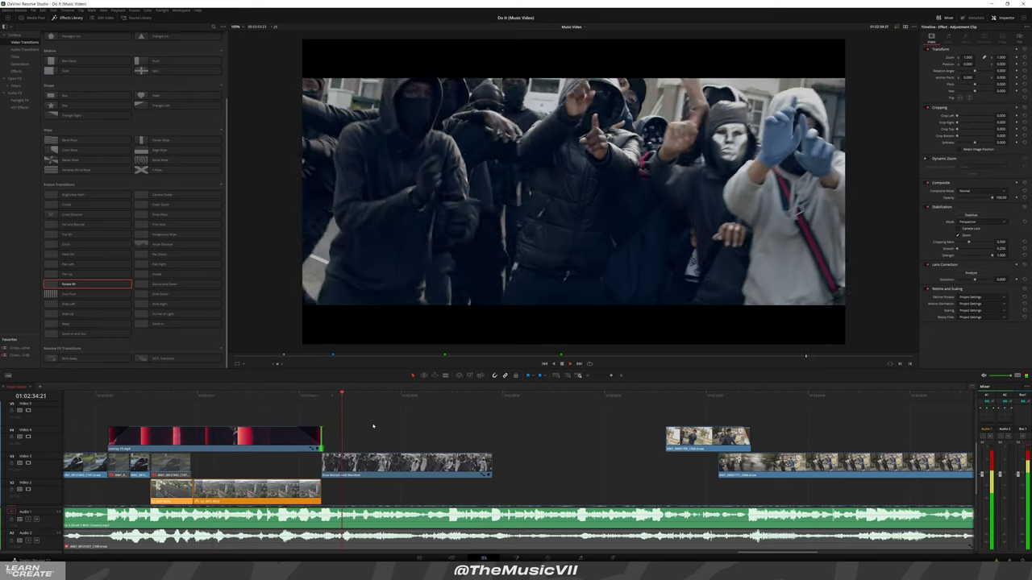
Replay the extended overlay section from just before its start
{"action": "left_click", "coordinate": [165, 395]}
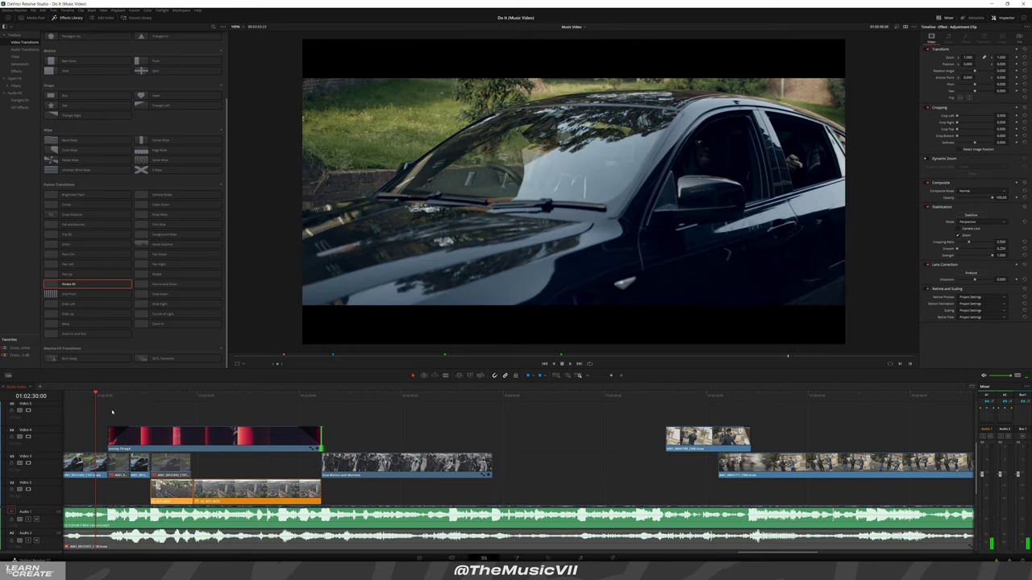
{"action": "key", "text": "space"}
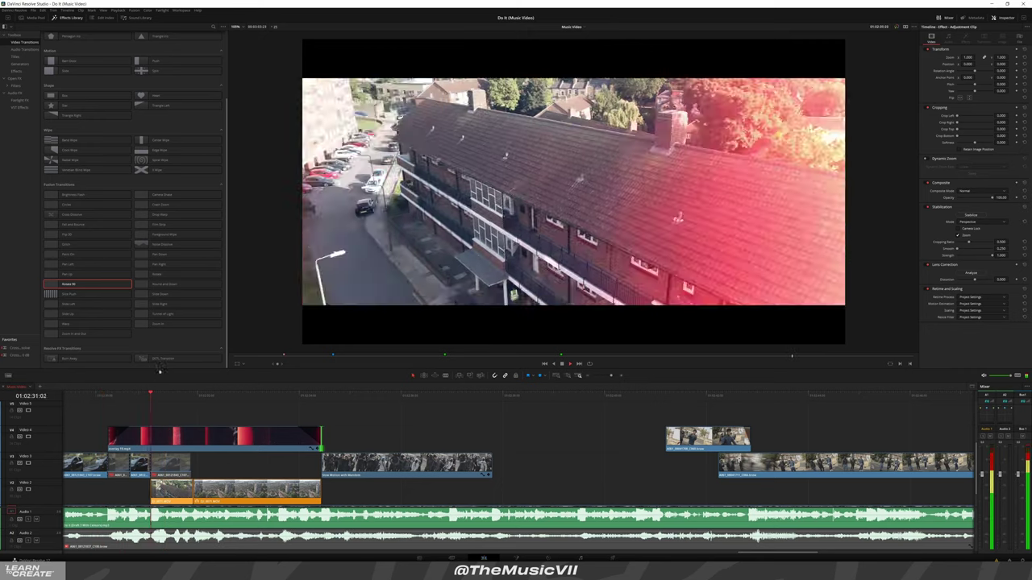
{"action": "scroll", "coordinate": [304, 415], "scroll_direction": "down", "scroll_amount": 2}
{"action": "scroll", "coordinate": [304, 415], "scroll_direction": "down", "scroll_amount": 2}
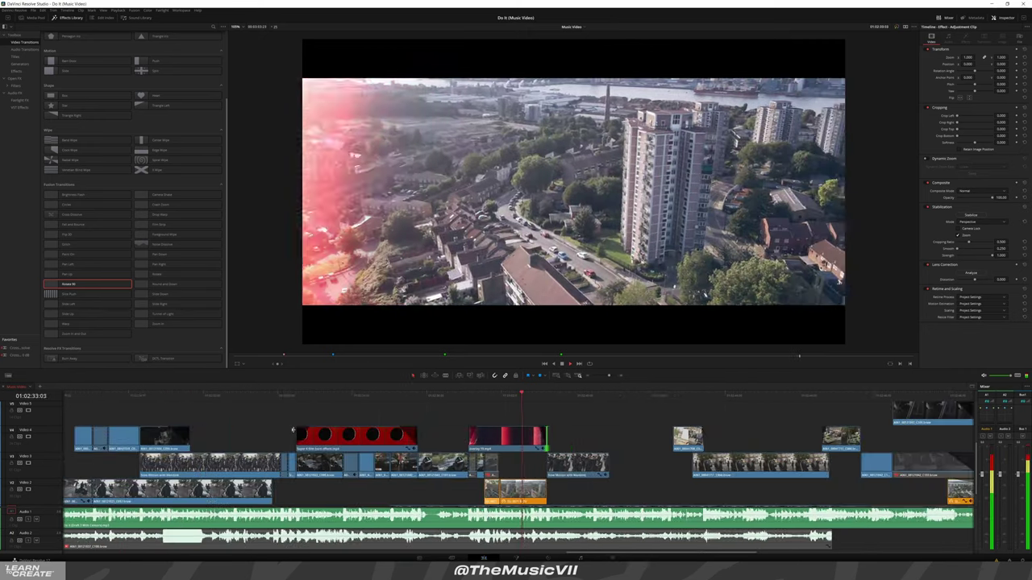
{"action": "scroll", "coordinate": [304, 415], "scroll_direction": "down", "scroll_amount": 2}
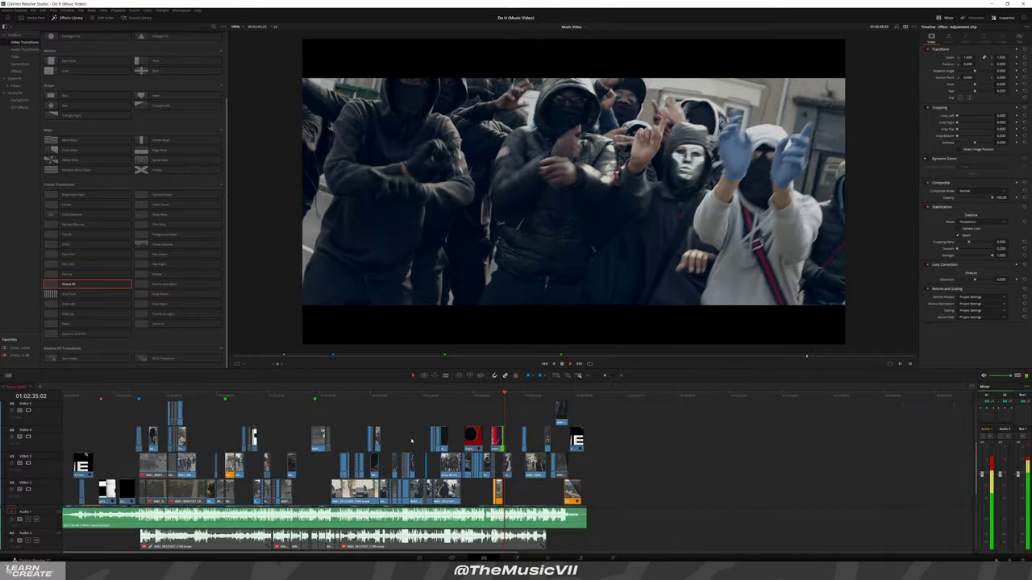
{"action": "scroll", "coordinate": [603, 490], "scroll_direction": "up", "scroll_amount": 1}
{"action": "scroll", "coordinate": [604, 490], "scroll_direction": "up", "scroll_amount": 2}
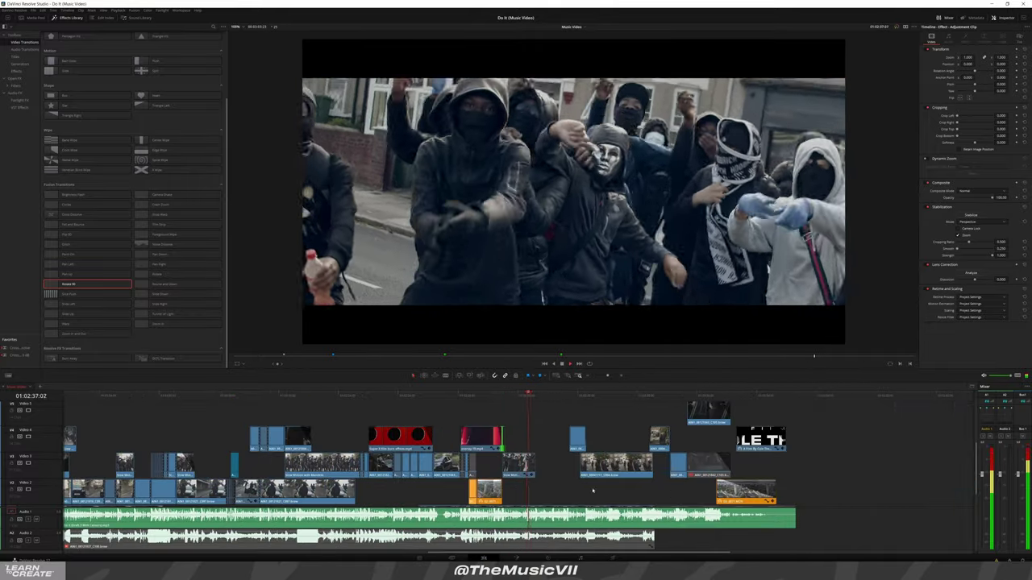
{"action": "scroll", "coordinate": [556, 477], "scroll_direction": "up", "scroll_amount": 2}
{"action": "scroll", "coordinate": [556, 478], "scroll_direction": "down", "scroll_amount": 3}
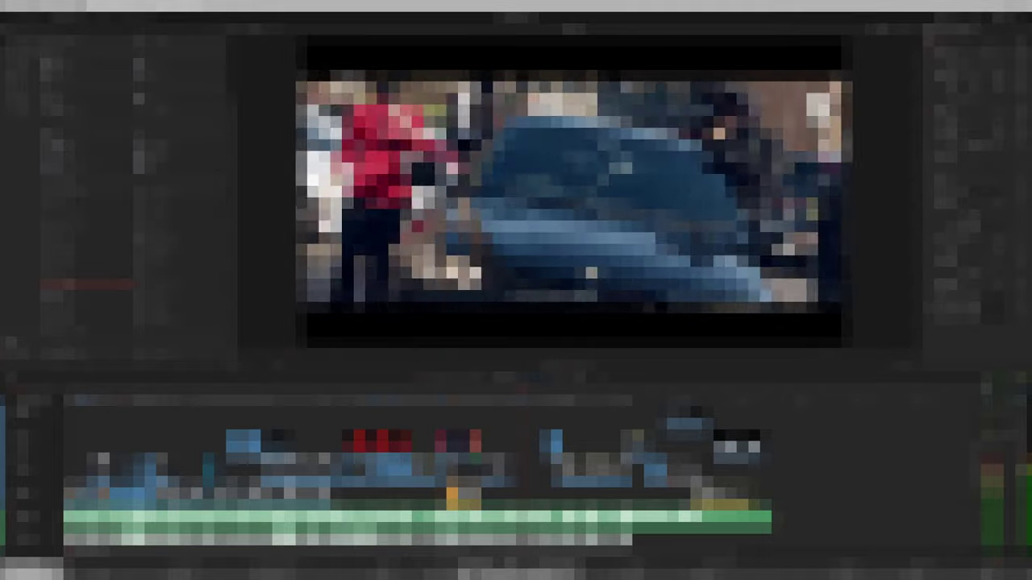
{"action": "scroll", "coordinate": [584, 417], "scroll_direction": "down", "scroll_amount": 2}
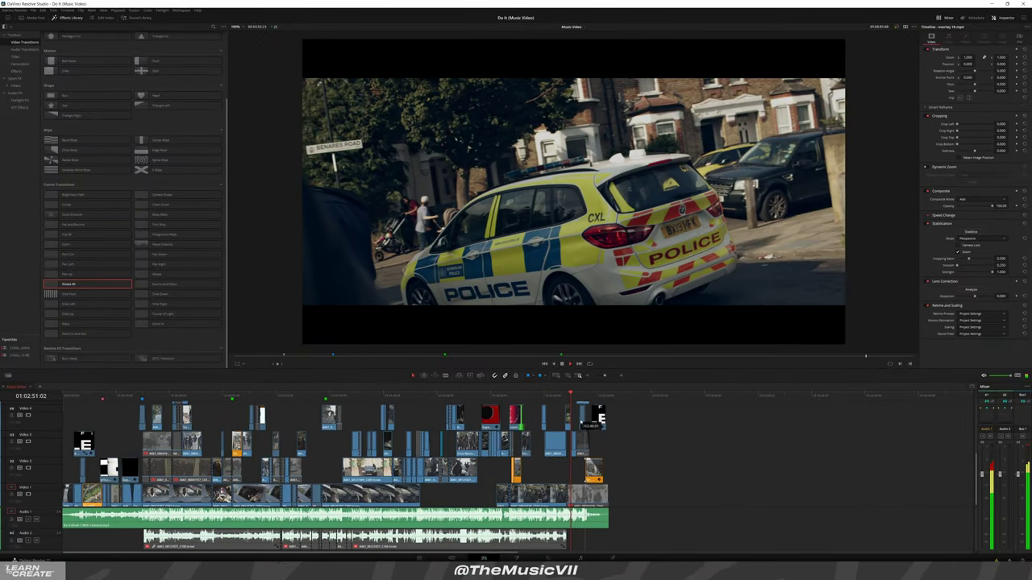
{"action": "scroll", "coordinate": [595, 418], "scroll_direction": "up", "scroll_amount": 3}
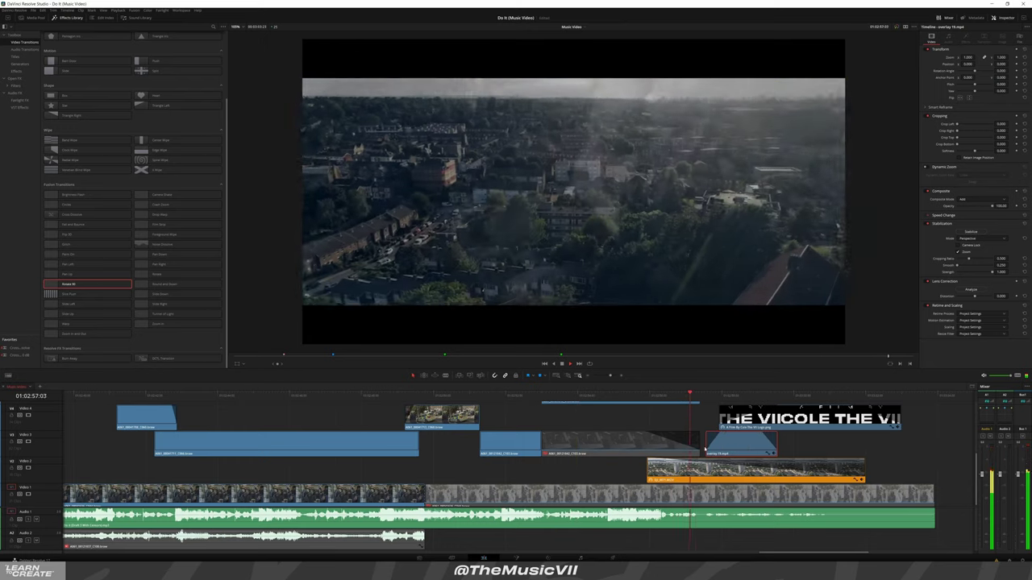
Drag the pink V3 overlay's end past the 'A film by' title, then replay that transition
{"action": "scroll", "coordinate": [723, 449], "scroll_direction": "right", "scroll_amount": 2}
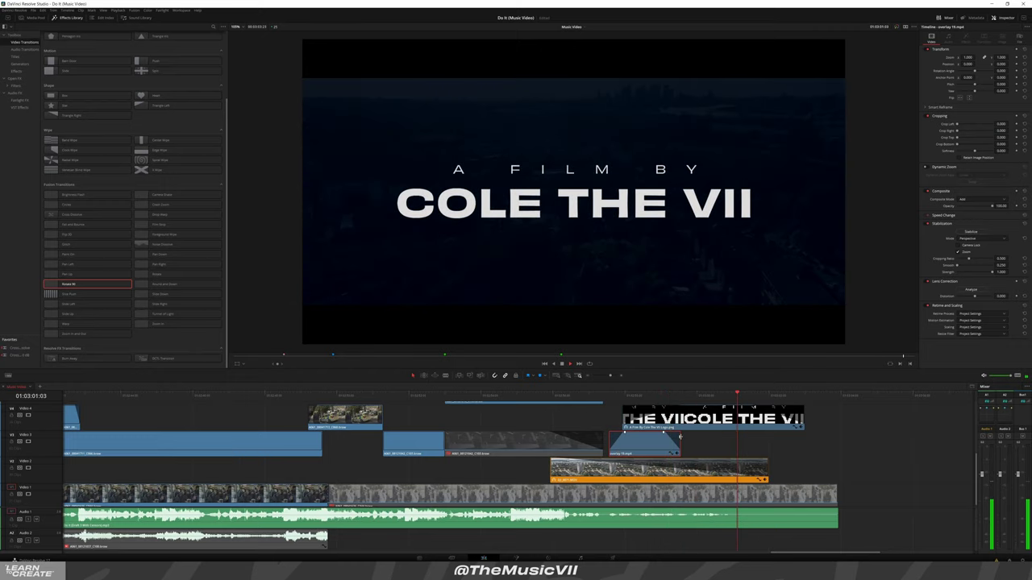
{"action": "left_click_drag", "start_coordinate": [820, 443], "coordinate": [820, 443]}
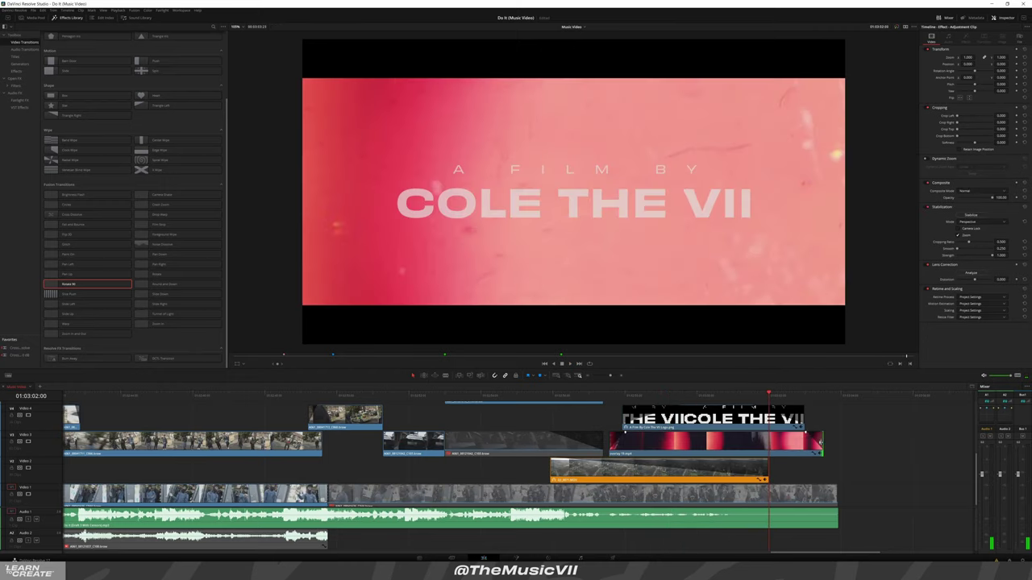
{"action": "key", "text": "Up"}
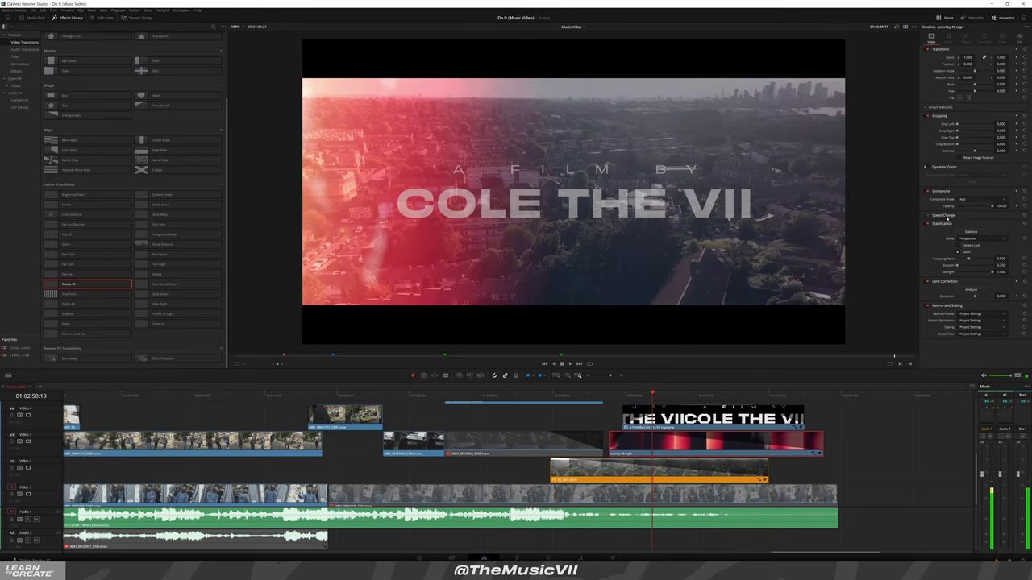
{"action": "left_click", "coordinate": [594, 394]}
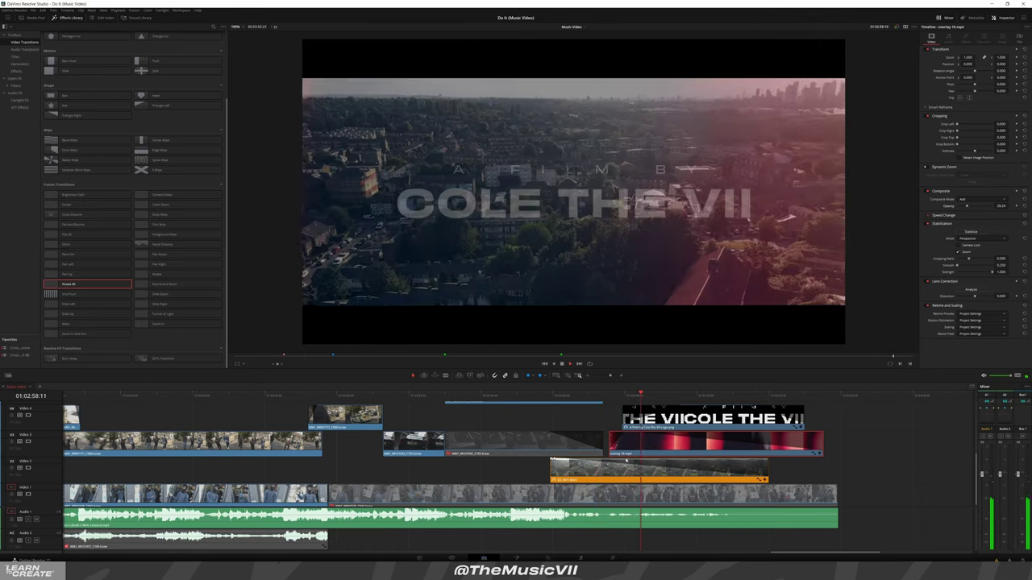
{"action": "scroll", "coordinate": [504, 436], "scroll_direction": "down", "scroll_amount": 3}
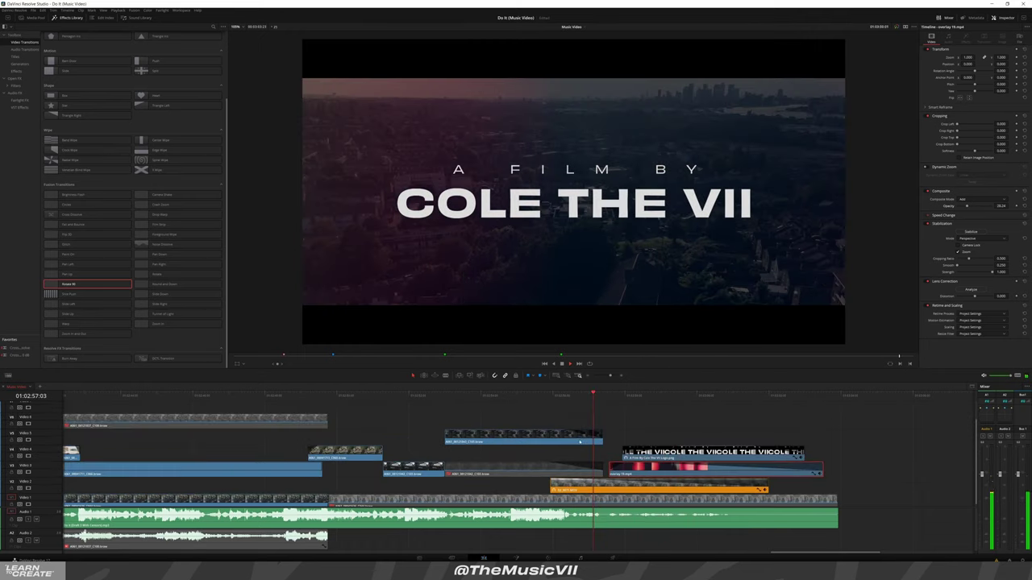
{"action": "scroll", "coordinate": [368, 430], "scroll_direction": "down", "scroll_amount": 3}
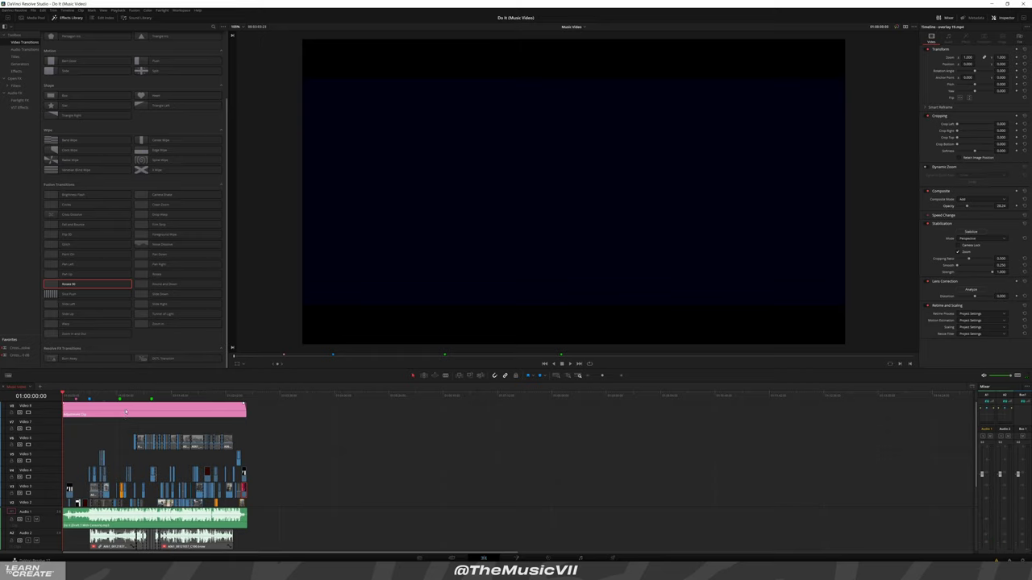
Widen the timeline, return the playhead to the start, and open the Assets bin of logos
{"action": "key", "text": "ctrl+equal"}
{"action": "key", "text": "ctrl+equal"}
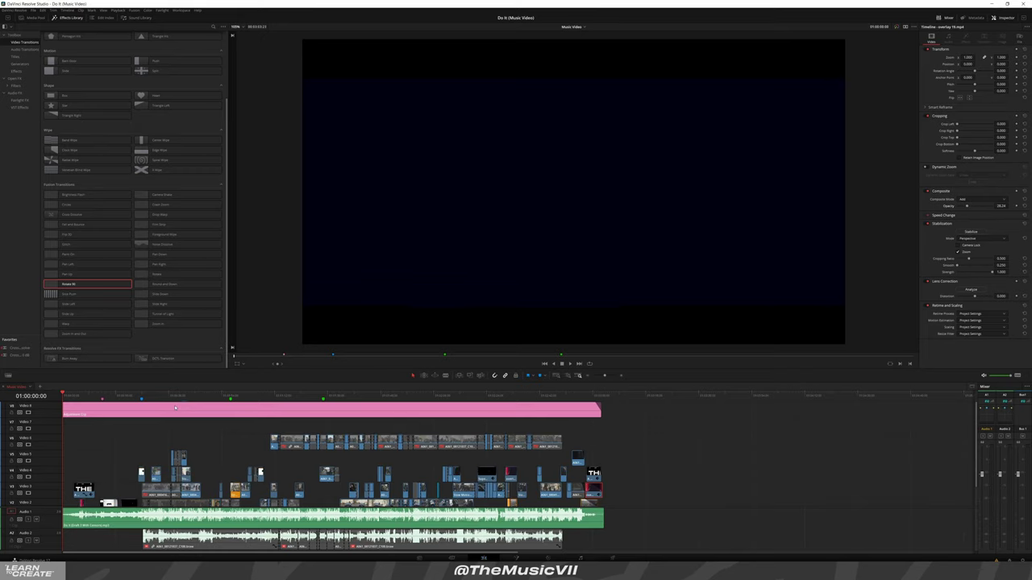
{"action": "key", "text": "End"}
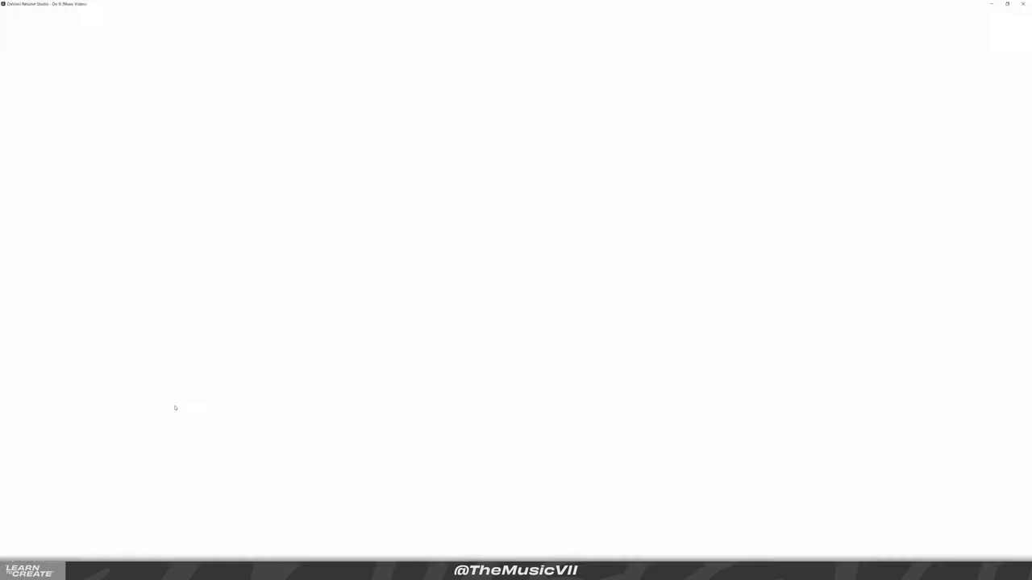
{"action": "left_click", "coordinate": [433, 395]}
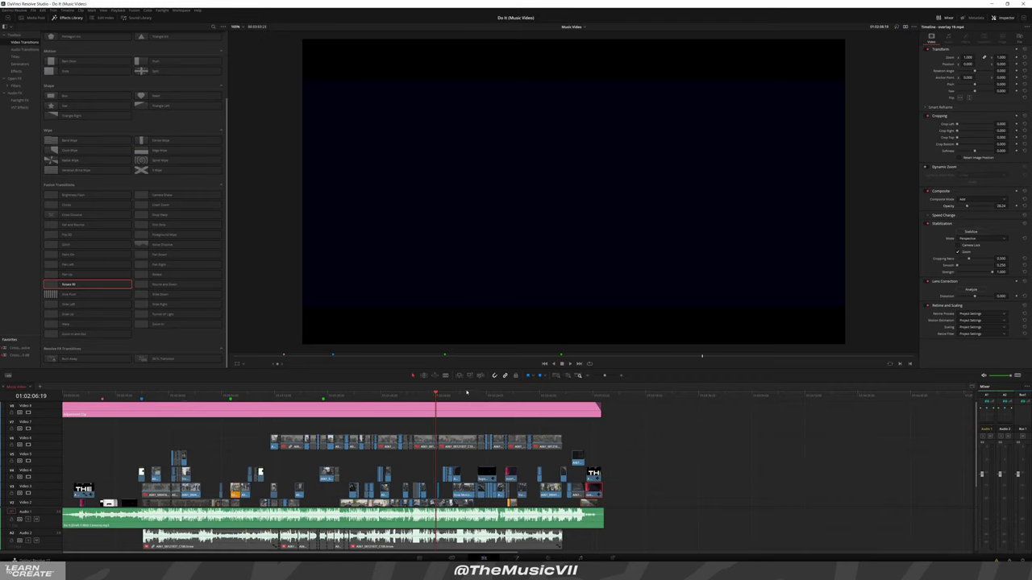
{"action": "left_click_drag", "start_coordinate": [425, 392], "coordinate": [50, 392]}
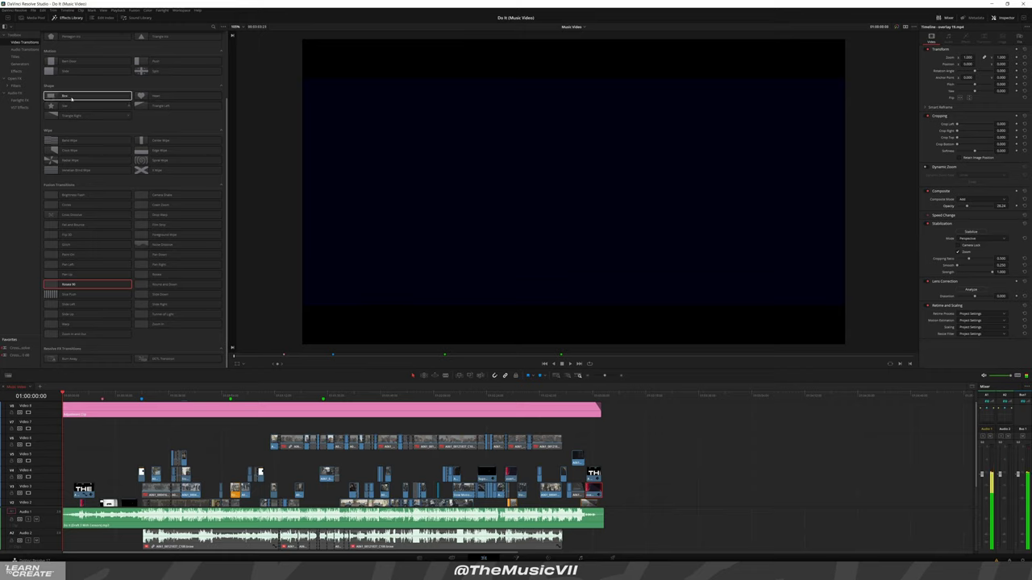
{"action": "left_click", "coordinate": [31, 18]}
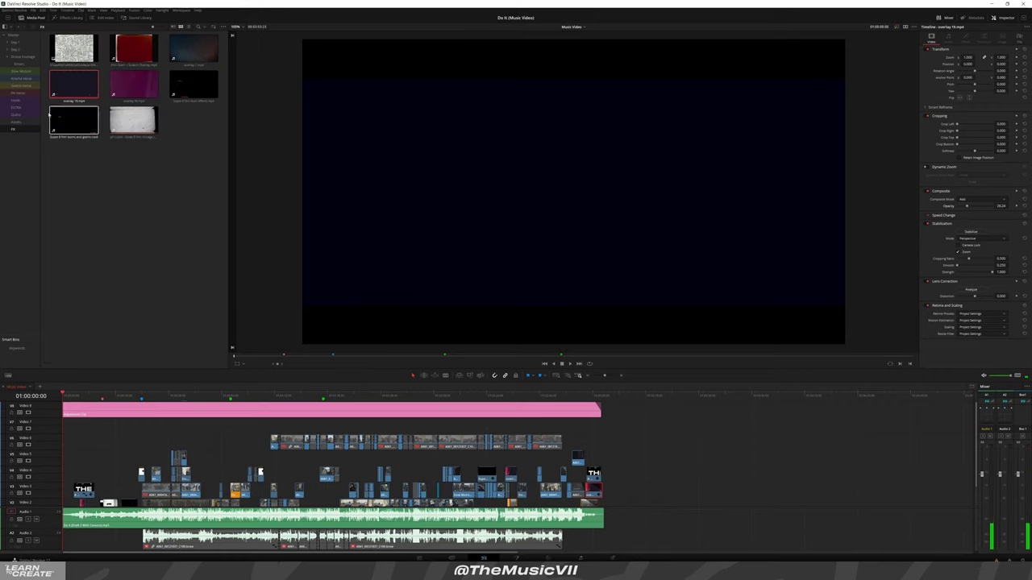
{"action": "left_click", "coordinate": [31, 122]}
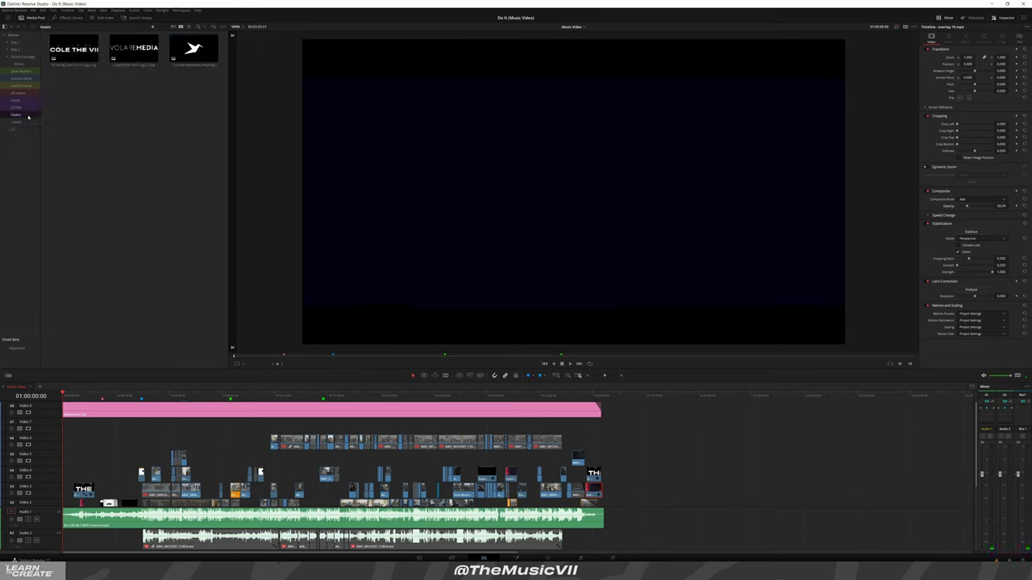
{"action": "left_click", "coordinate": [28, 117]}
{"action": "left_click", "coordinate": [29, 122]}
Add the Volare Media and bird watermark logos to the timeline, shrinking the bird to 0.35 zoom
{"action": "scroll", "coordinate": [92, 462], "scroll_direction": "up", "scroll_amount": 3}
{"action": "scroll", "coordinate": [92, 462], "scroll_direction": "up", "scroll_amount": 2}
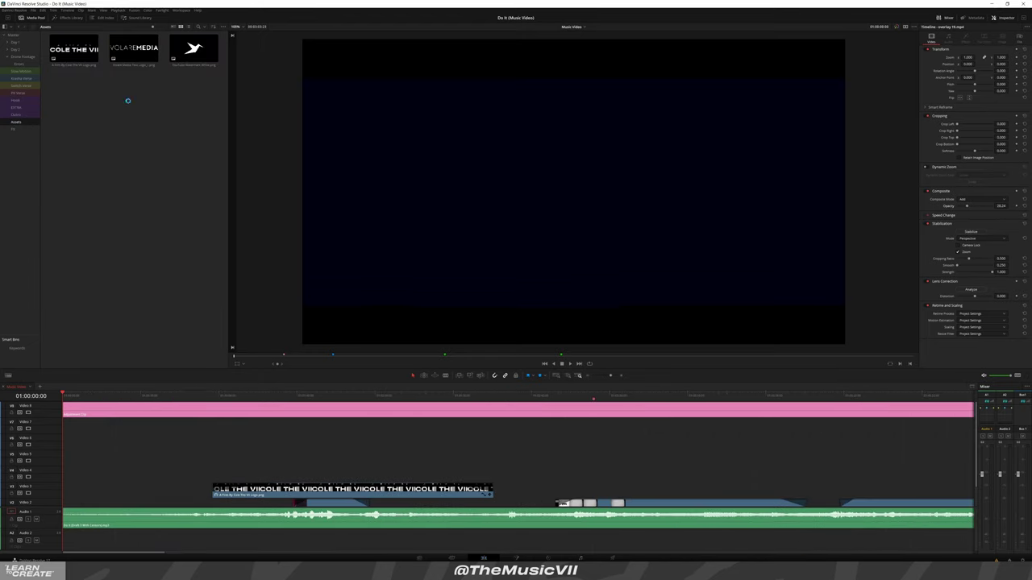
{"action": "scroll", "coordinate": [137, 474], "scroll_direction": "down", "scroll_amount": 2}
{"action": "mouse_move", "coordinate": [134, 49]}
{"action": "left_mouse_down"}
{"action": "mouse_move", "coordinate": [91, 436]}
{"action": "mouse_move", "coordinate": [108, 436]}
{"action": "left_mouse_up"}
{"action": "left_click_drag", "start_coordinate": [193, 49], "coordinate": [68, 421]}
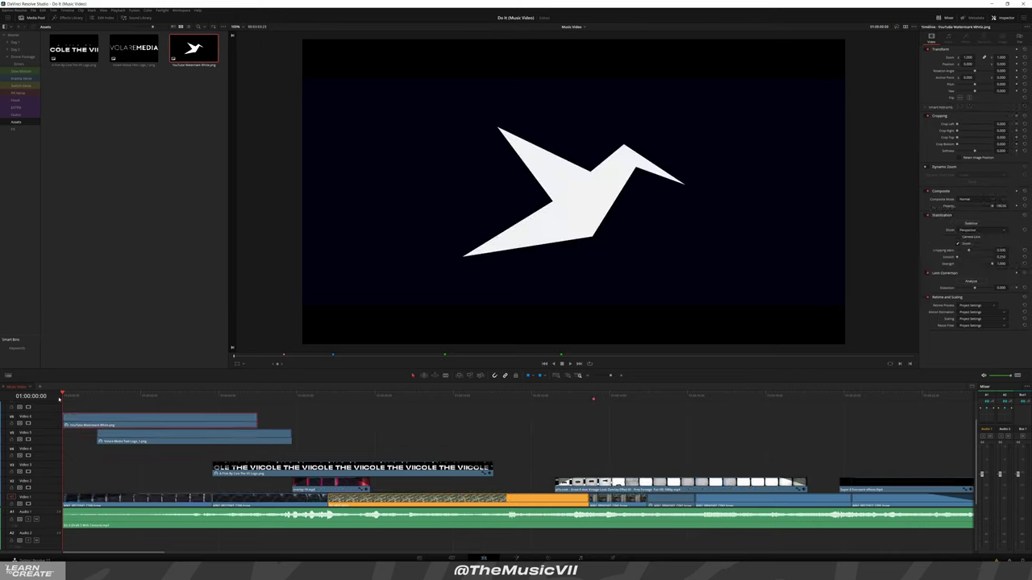
{"action": "left_click_drag", "start_coordinate": [977, 58], "coordinate": [703, 213]}
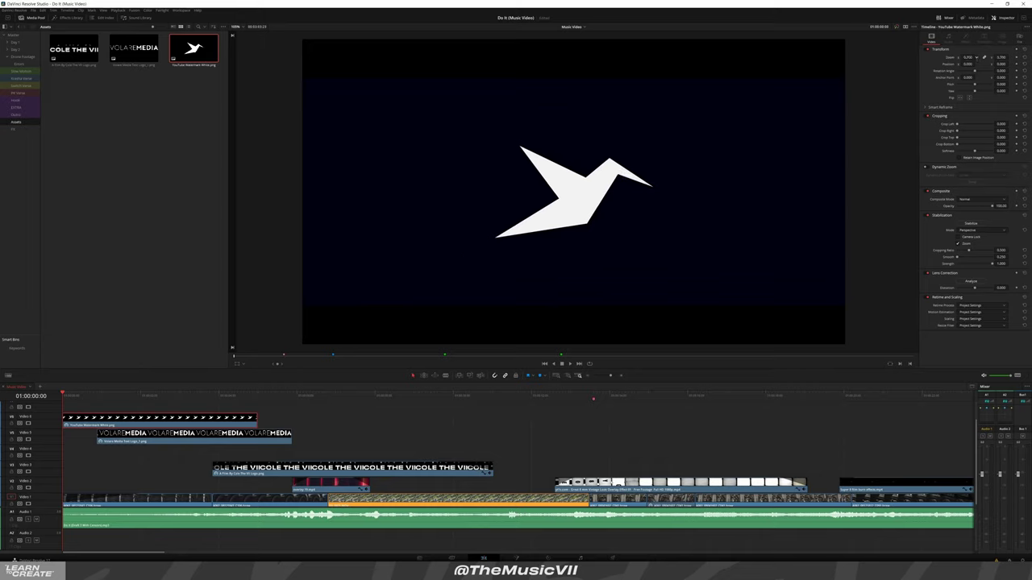
Place the Volare Media logo right after the bird logo and trim off its end
{"action": "left_click_drag", "start_coordinate": [165, 437], "coordinate": [196, 421]}
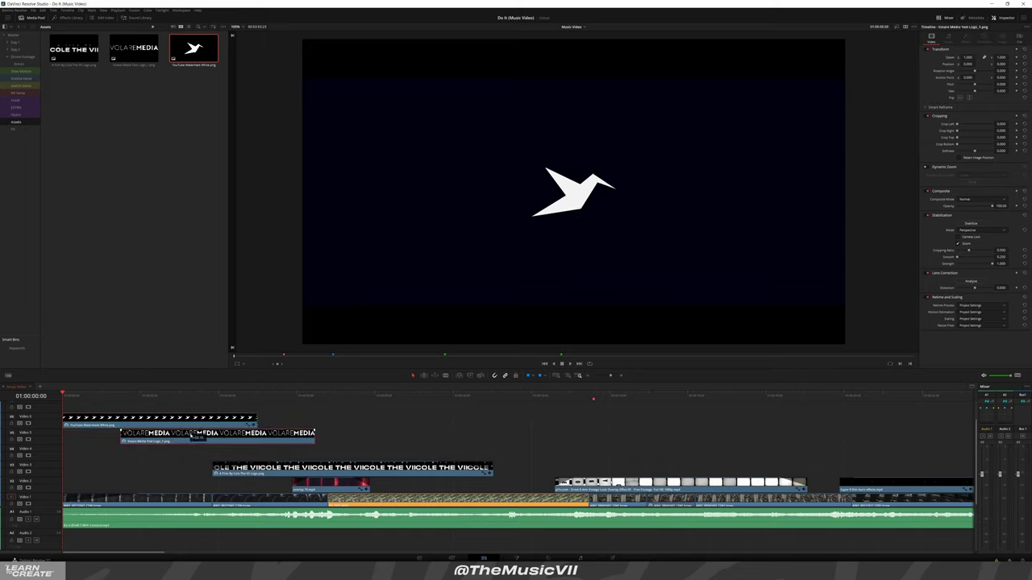
{"action": "key", "text": "space"}
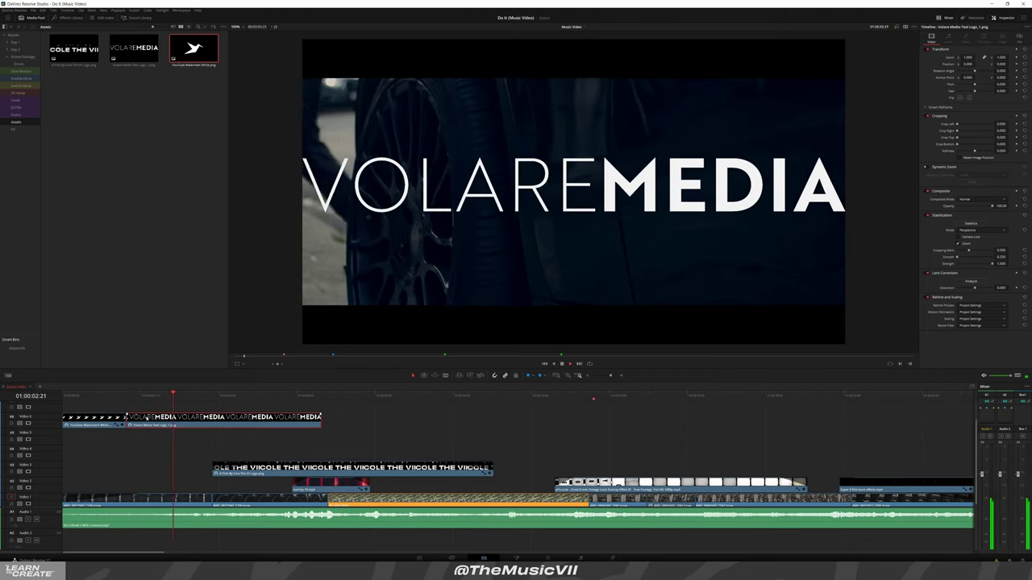
{"action": "key", "text": "ctrl+b"}
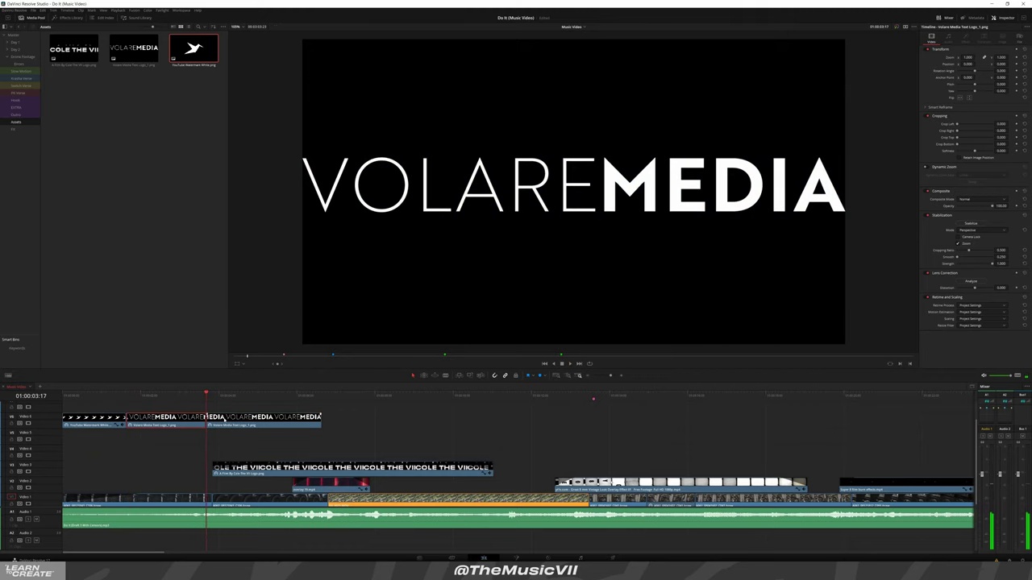
{"action": "key", "text": "Delete"}
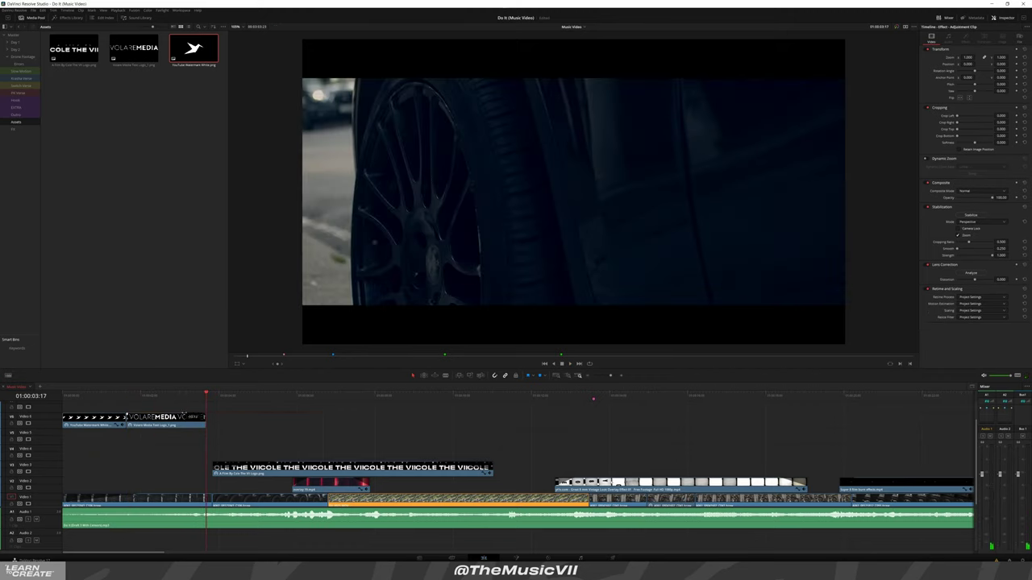
Move both logo clips down to Video 3 and play the intro
{"action": "key", "text": "Home"}
{"action": "key", "text": "d"}
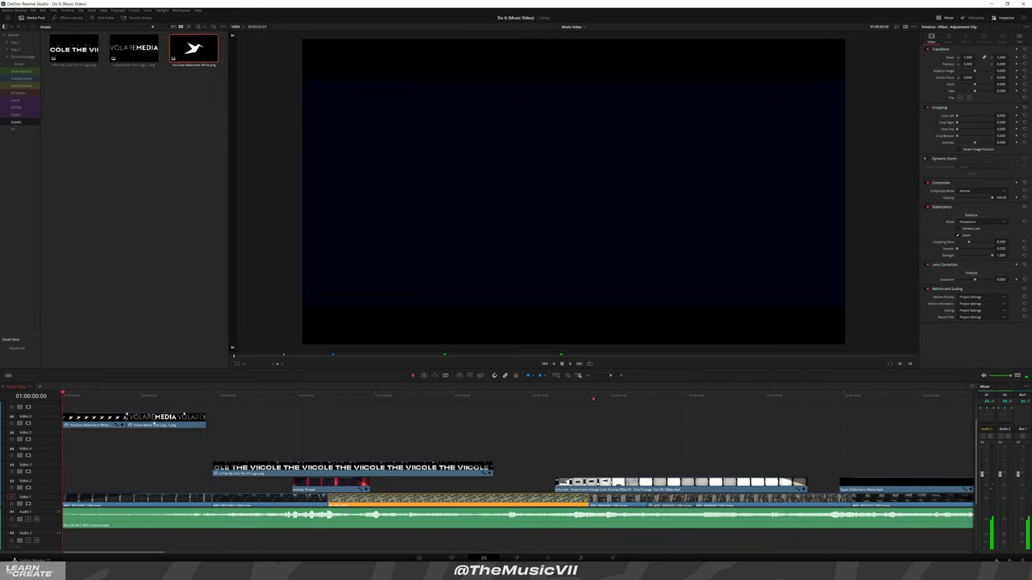
{"action": "left_click", "coordinate": [77, 423], "text": "ctrl"}
{"action": "key", "text": "alt+Down"}
{"action": "key", "text": "alt+Down"}
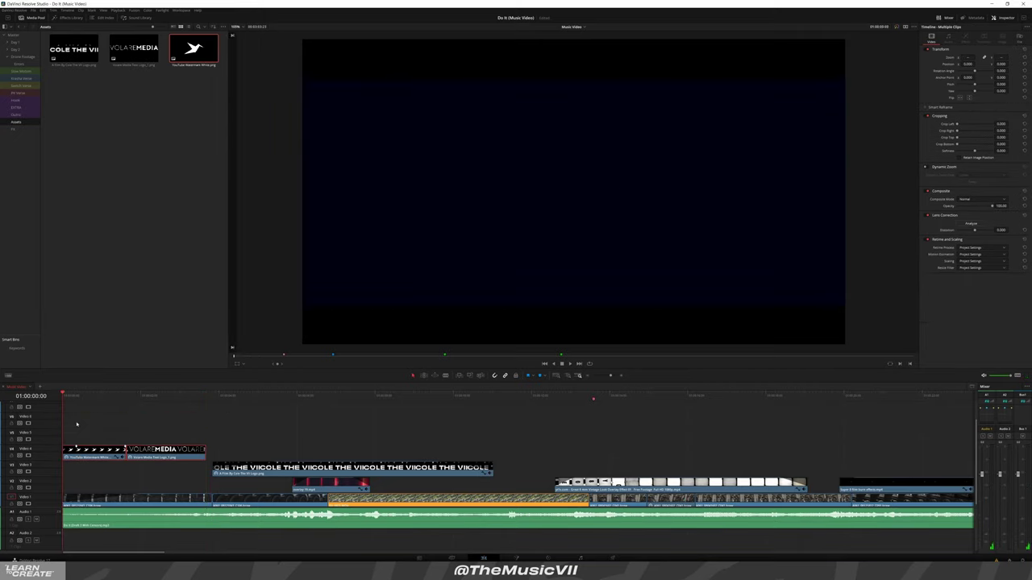
{"action": "key", "text": "alt+Down"}
{"action": "key", "text": "space"}
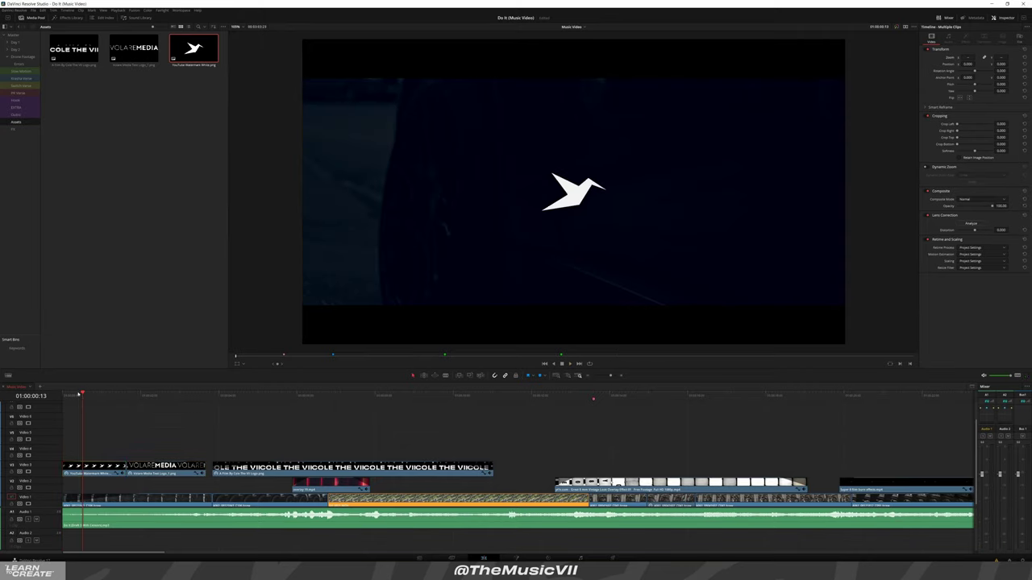
Lower the VOLAREMEDIA clip's Inspector Zoom twice, check it over the car footage, and save
{"action": "left_click", "coordinate": [127, 423]}
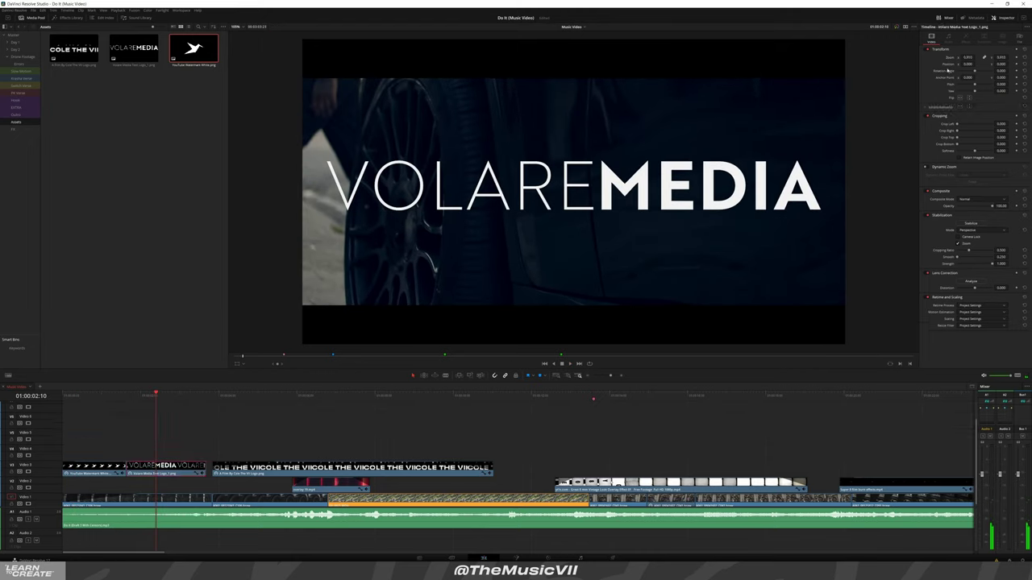
{"action": "left_click_drag", "start_coordinate": [967, 58], "coordinate": [935, 58]}
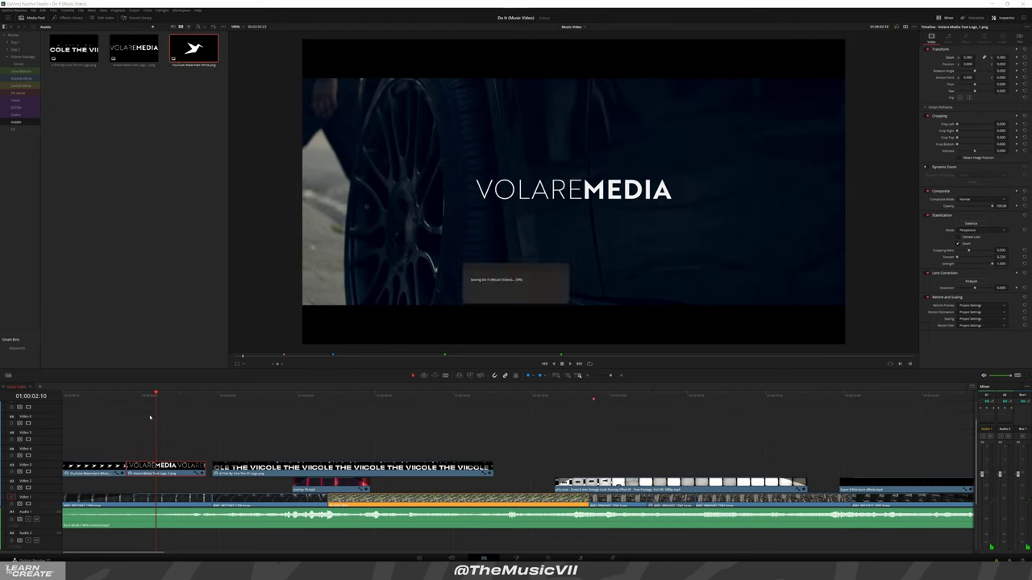
{"action": "left_click_drag", "start_coordinate": [114, 395], "coordinate": [145, 396]}
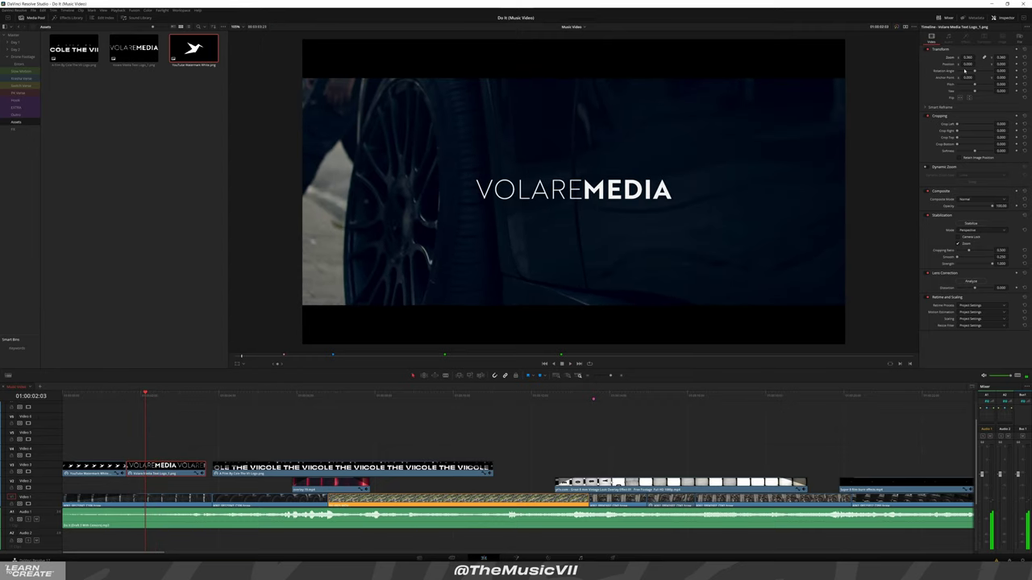
{"action": "left_click_drag", "start_coordinate": [967, 57], "coordinate": [968, 57]}
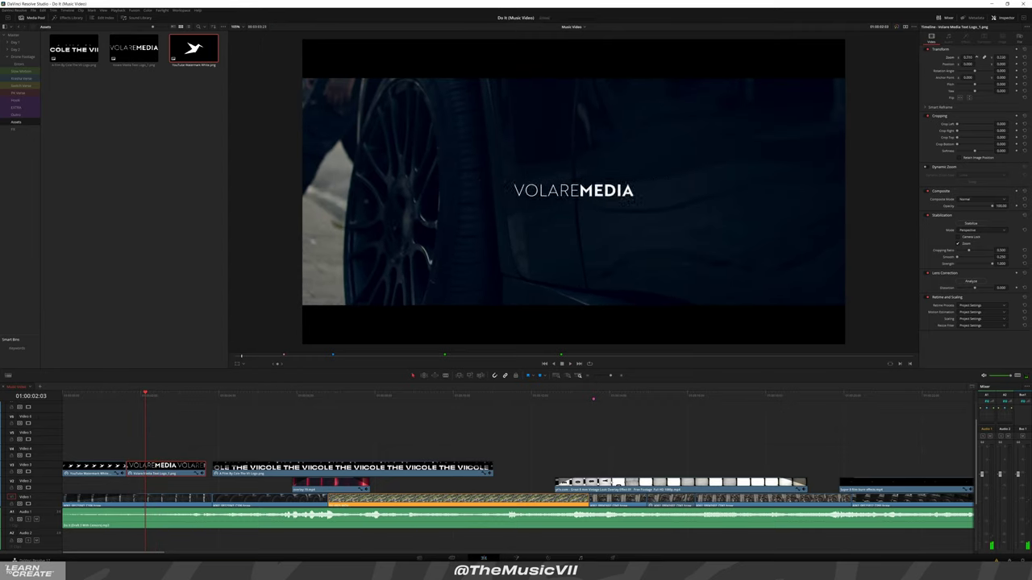
{"action": "scroll", "coordinate": [220, 443], "scroll_direction": "up", "scroll_amount": 3}
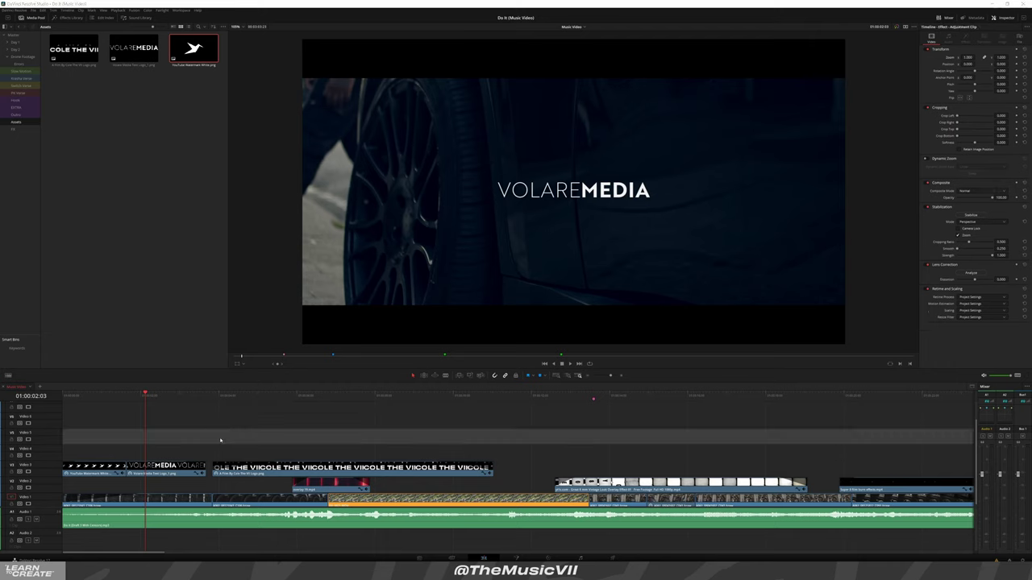
{"action": "key", "text": "ctrl+s"}
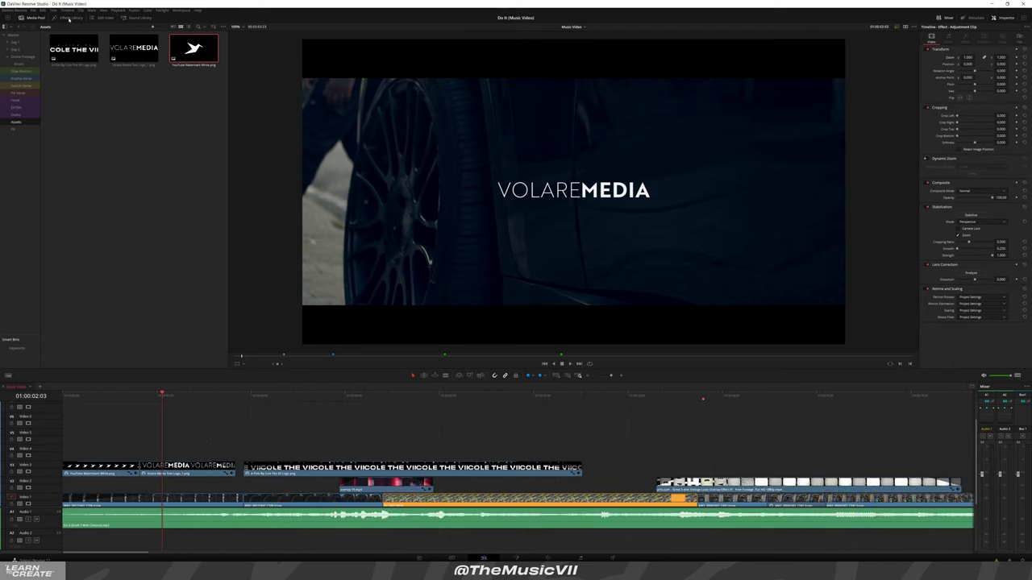
{"action": "left_click", "coordinate": [67, 17]}
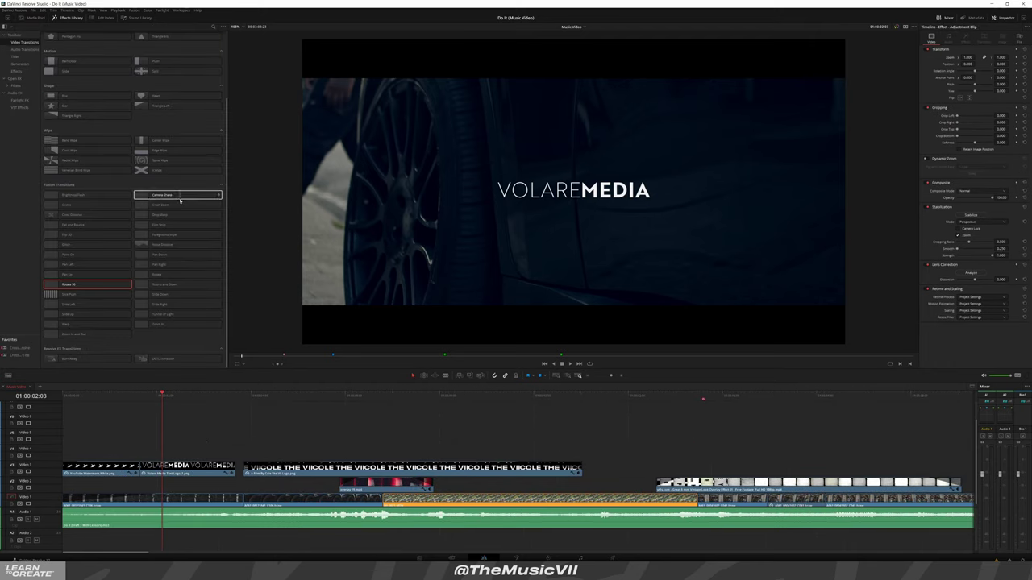
Drop a Camera Shake transition on the cut between the bird and VOLAREMEDIA logos and replay
{"action": "mouse_move", "coordinate": [156, 414]}
{"action": "left_mouse_down"}
{"action": "mouse_move", "coordinate": [167, 214]}
{"action": "mouse_move", "coordinate": [123, 503]}
{"action": "left_mouse_up"}
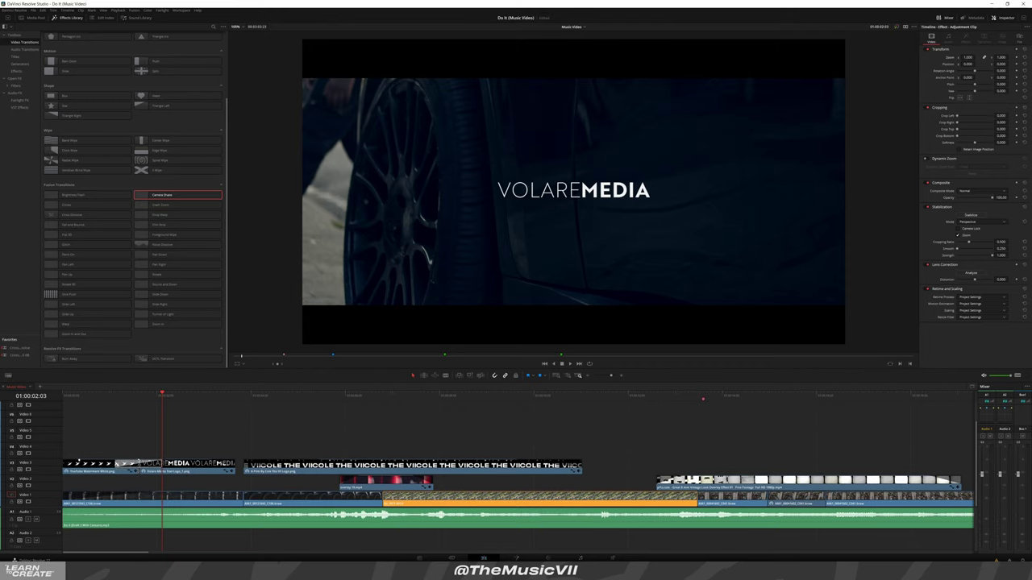
{"action": "left_click_drag", "start_coordinate": [121, 466], "coordinate": [123, 465]}
{"action": "key", "text": "Home"}
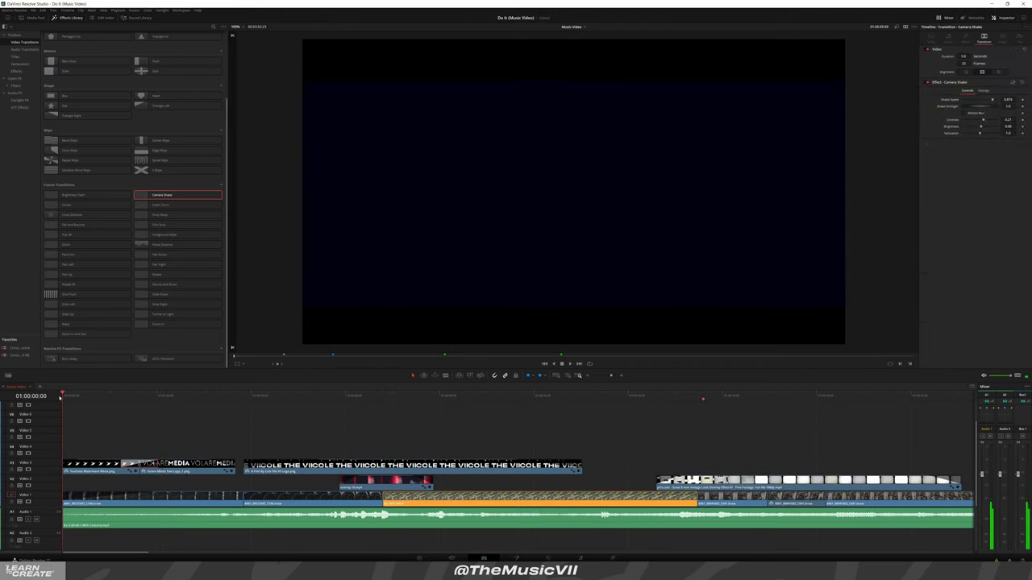
{"action": "key", "text": "space"}
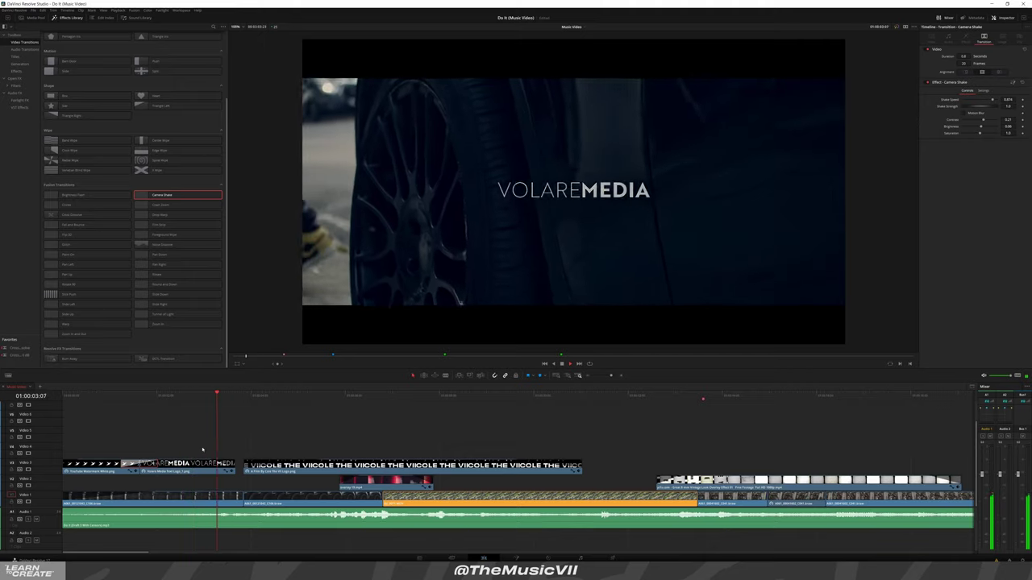
Preview the intro full screen, then inspect the Camera Shake transition's settings
{"action": "key", "text": "j"}
{"action": "key", "text": "j"}
{"action": "key", "text": "j"}
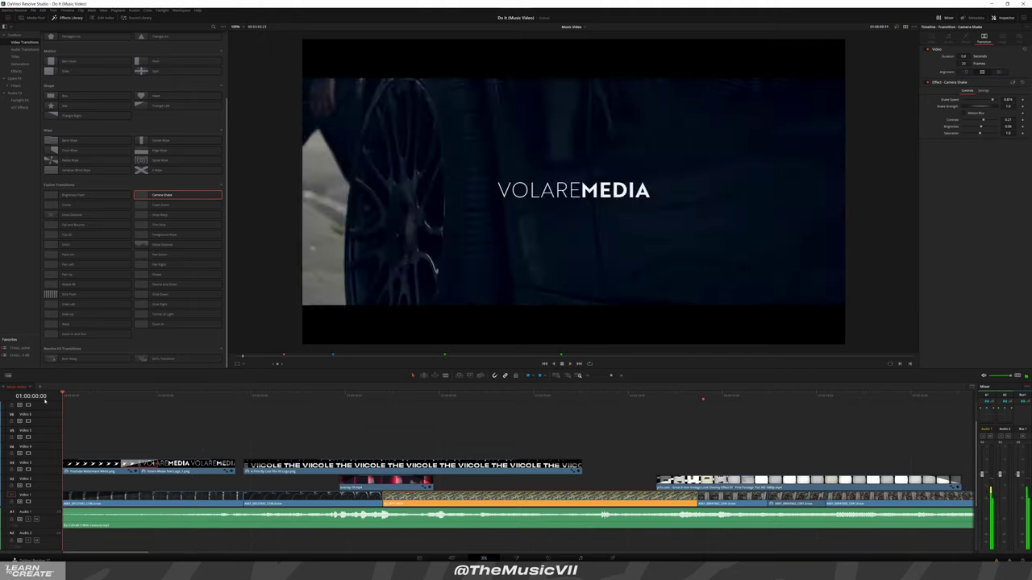
{"action": "key", "text": "ctrl+f"}
{"action": "key", "text": "space"}
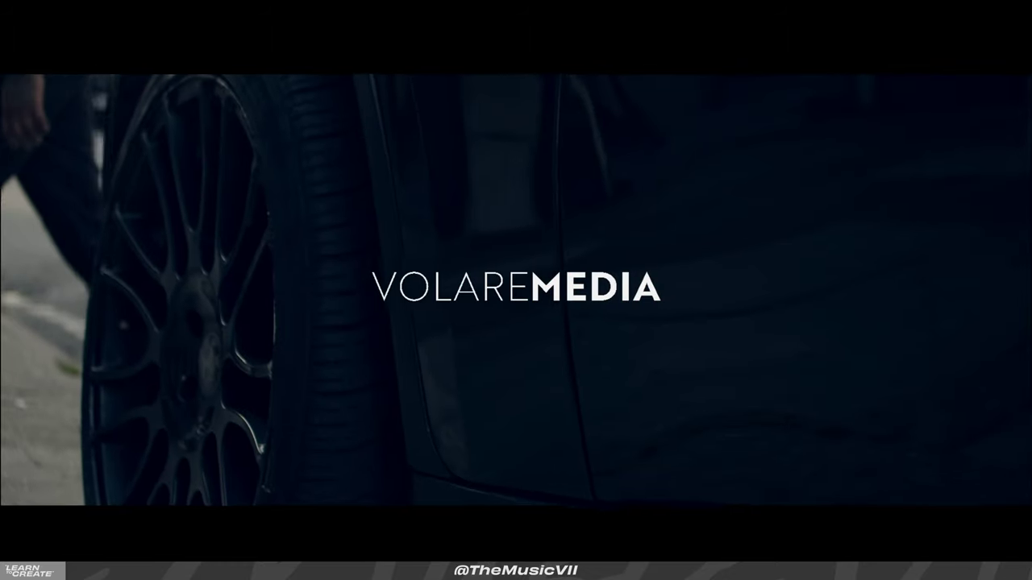
{"action": "key", "text": "Escape"}
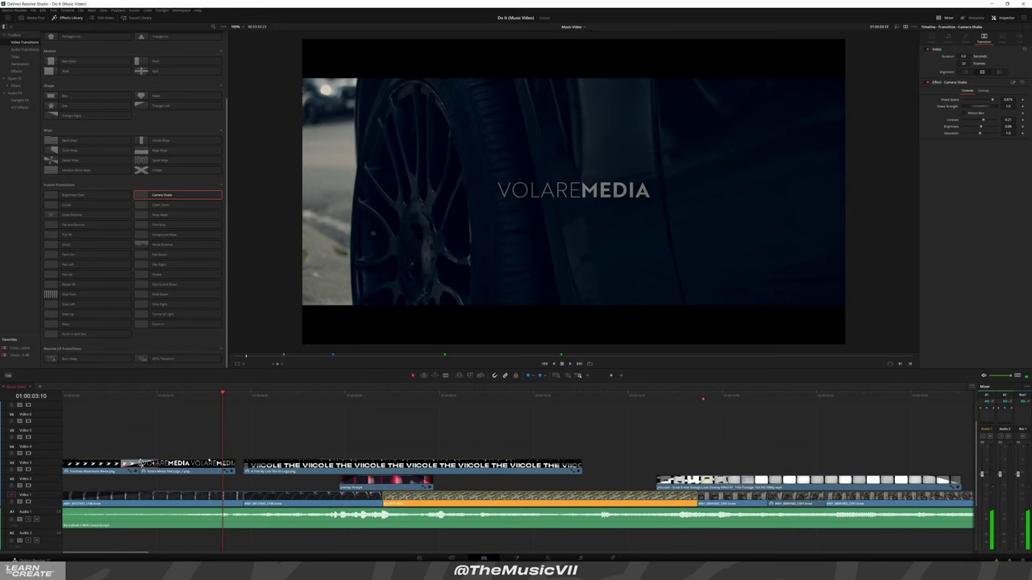
{"action": "left_click", "coordinate": [141, 465]}
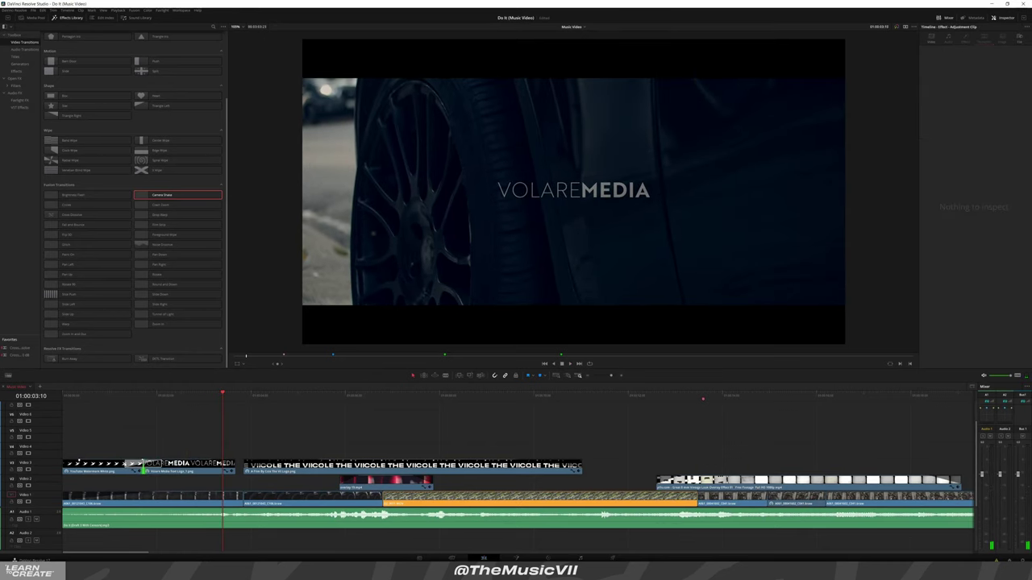
{"action": "left_click", "coordinate": [143, 468]}
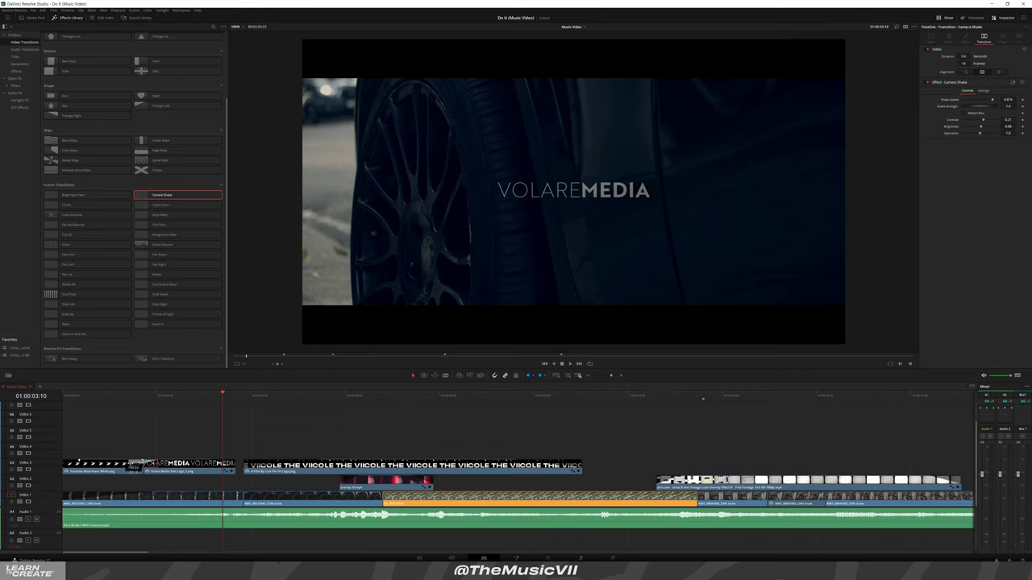
{"action": "left_click", "coordinate": [78, 463]}
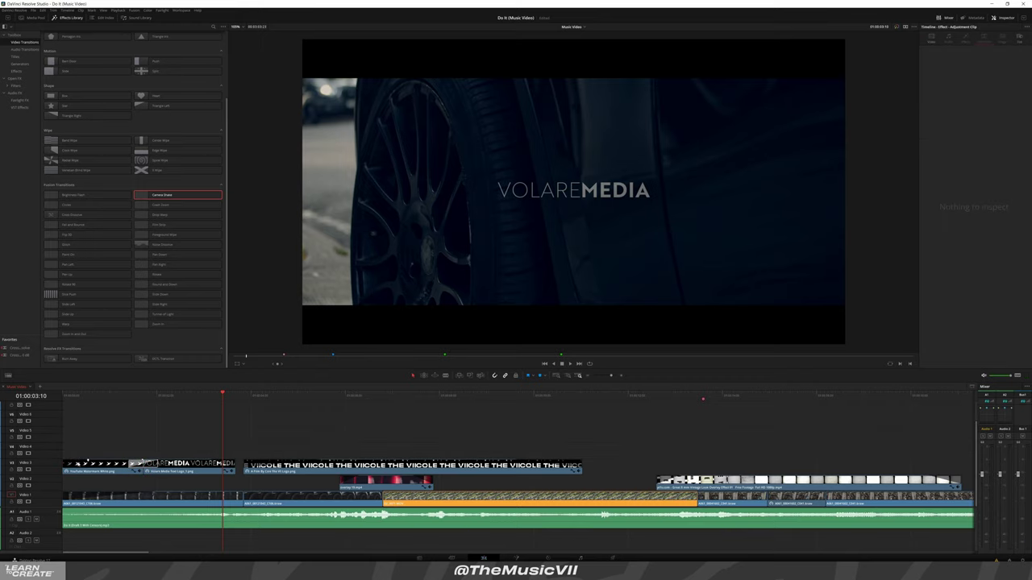
Shift the V3 logo clip's timing and replay the opening titles from the timeline start
{"action": "left_click", "coordinate": [100, 394]}
{"action": "key", "text": "space"}
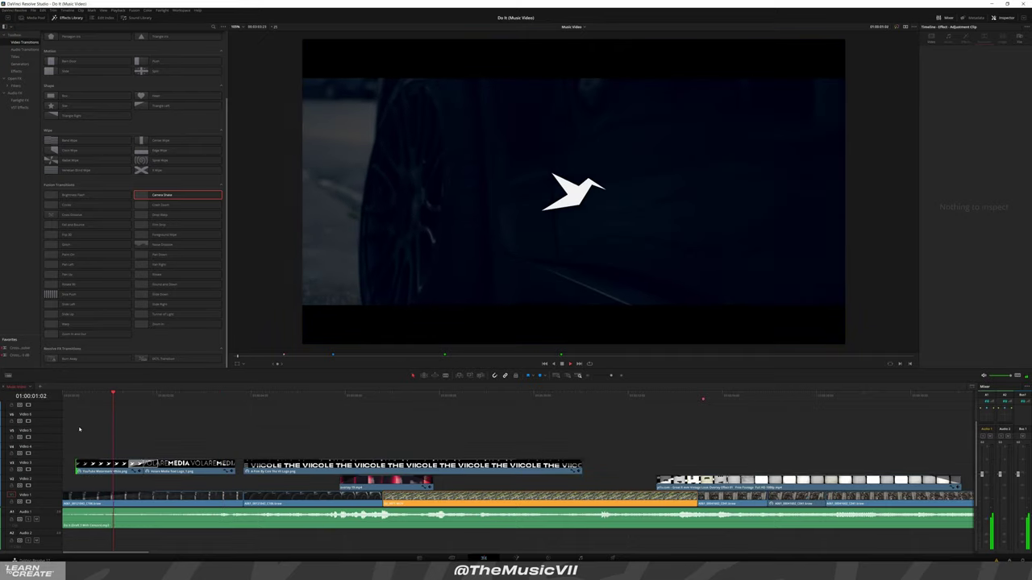
{"action": "key", "text": "space"}
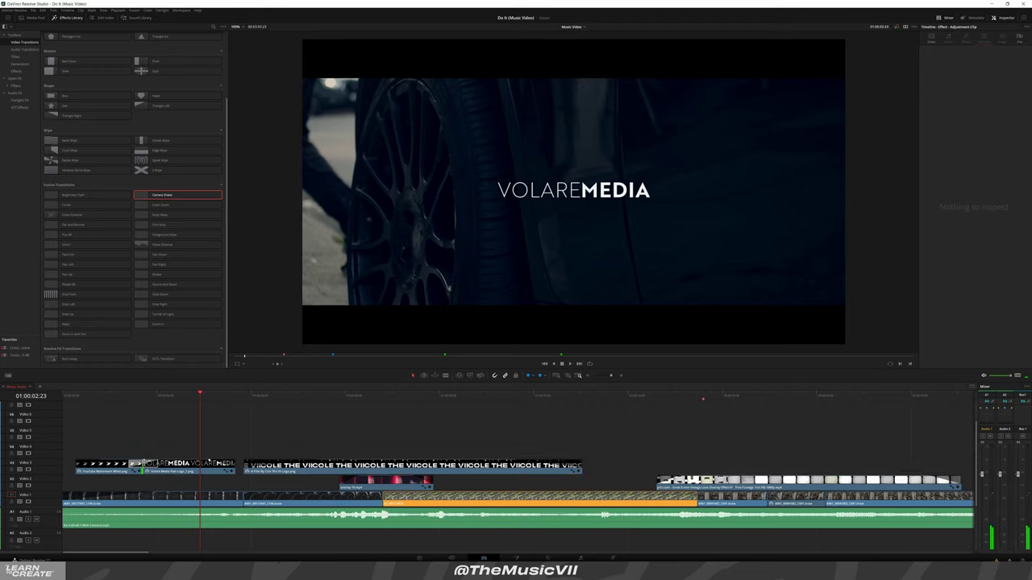
{"action": "left_click_drag", "start_coordinate": [162, 466], "coordinate": [209, 462]}
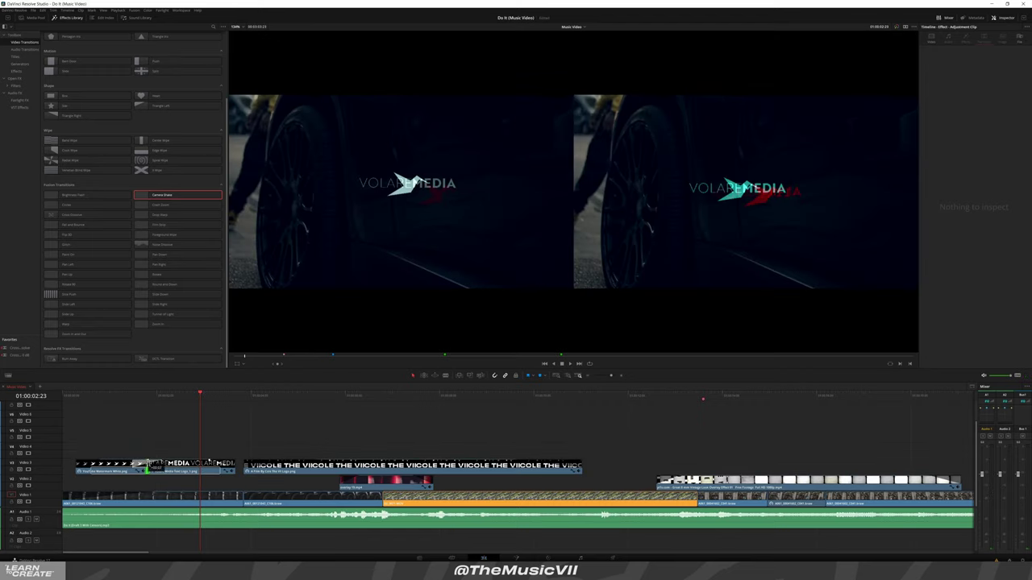
{"action": "key", "text": "Home"}
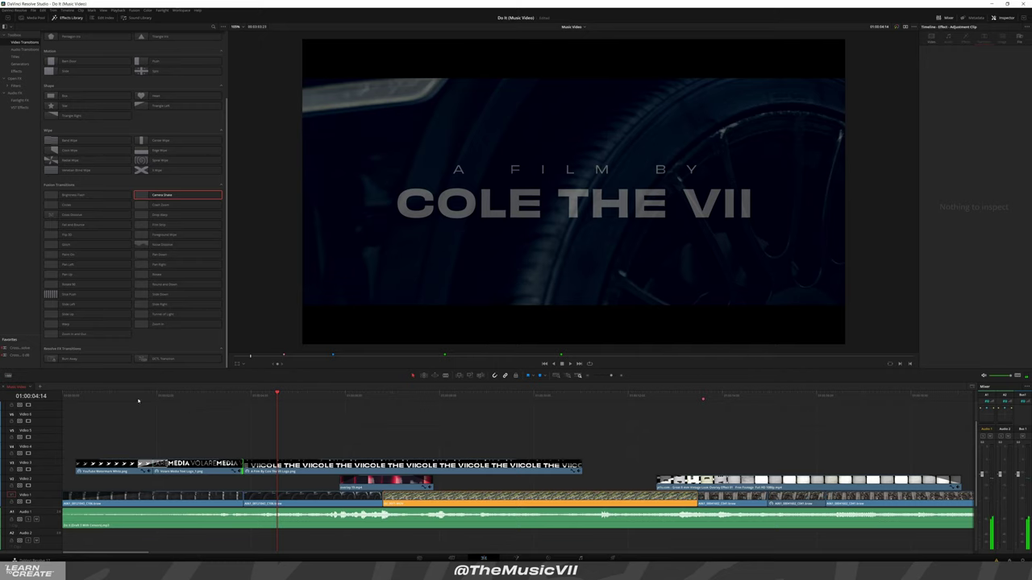
{"action": "key", "text": "Home"}
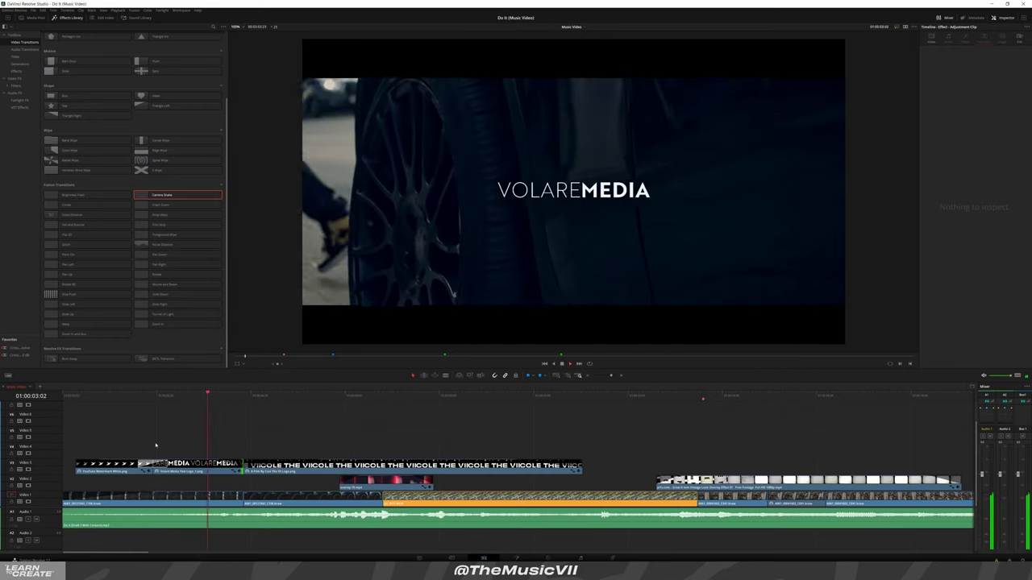
{"action": "scroll", "coordinate": [145, 435], "scroll_direction": "down", "scroll_amount": 5}
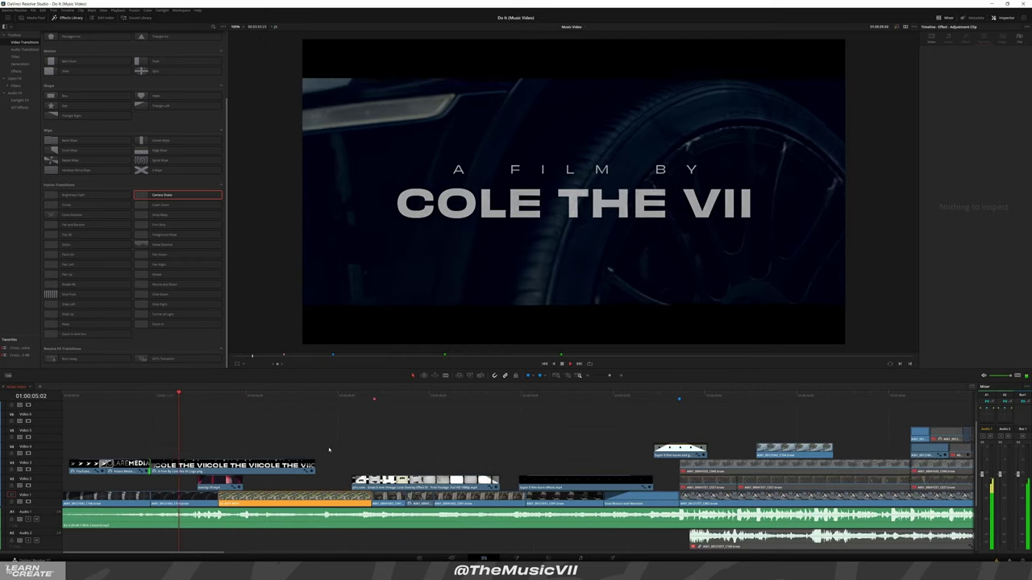
{"action": "scroll", "coordinate": [108, 449], "scroll_direction": "down", "scroll_amount": 5}
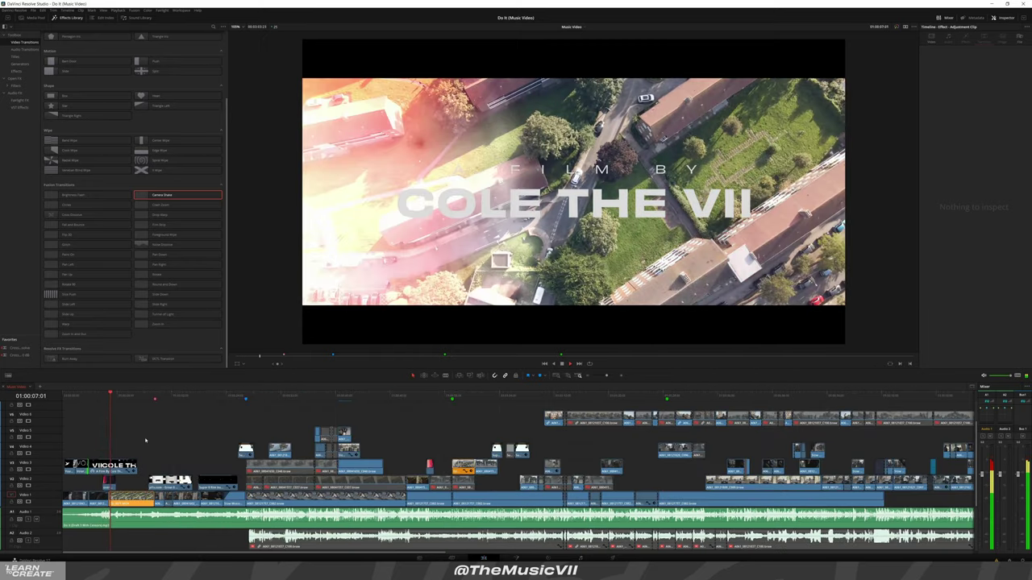
{"action": "scroll", "coordinate": [107, 449], "scroll_direction": "down", "scroll_amount": 5}
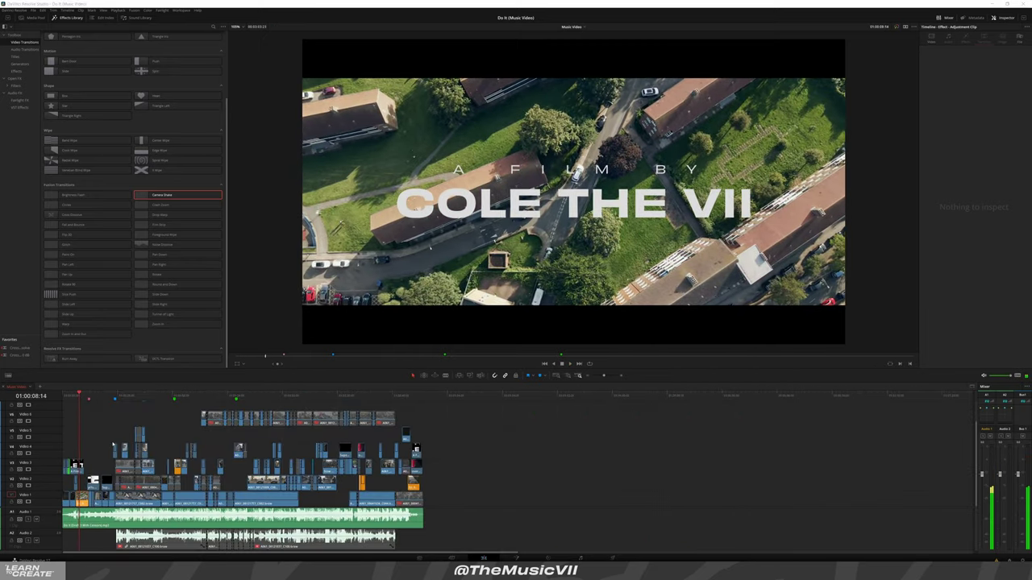
{"action": "scroll", "coordinate": [113, 445], "scroll_direction": "up", "scroll_amount": 3}
{"action": "scroll", "coordinate": [113, 445], "scroll_direction": "up", "scroll_amount": 3}
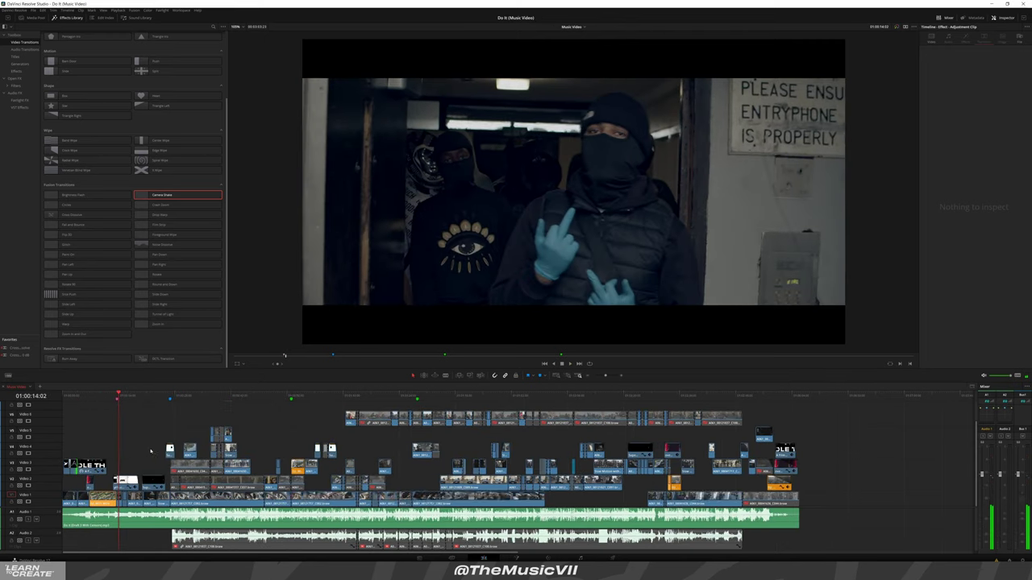
{"action": "scroll", "coordinate": [145, 450], "scroll_direction": "up", "scroll_amount": 2}
Set the Music Video timeline's resolution to 4096 x 1716 DCI Scope in Timeline Settings
{"action": "left_click", "coordinate": [35, 17]}
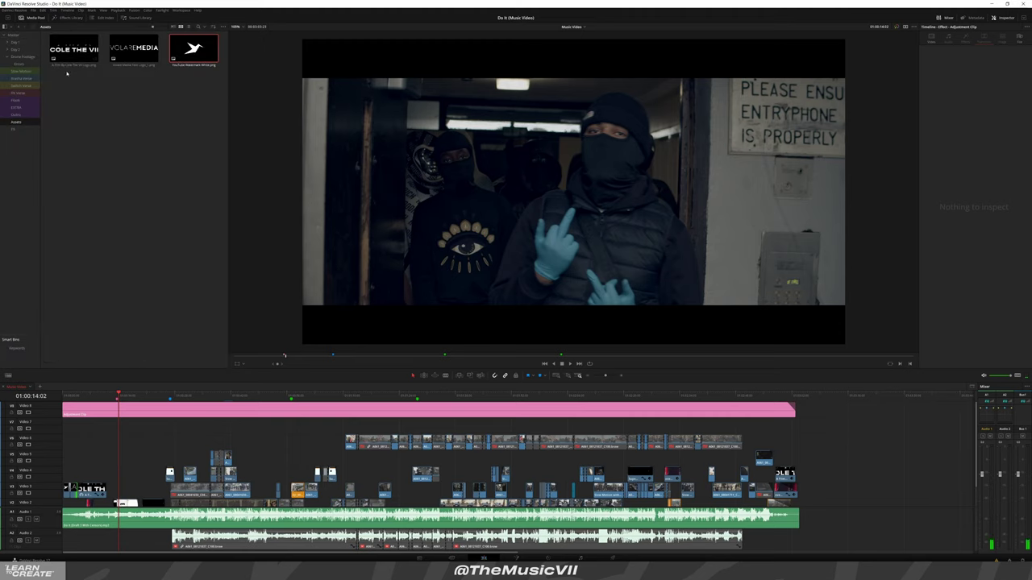
{"action": "left_click", "coordinate": [13, 36]}
{"action": "left_click", "coordinate": [74, 157]}
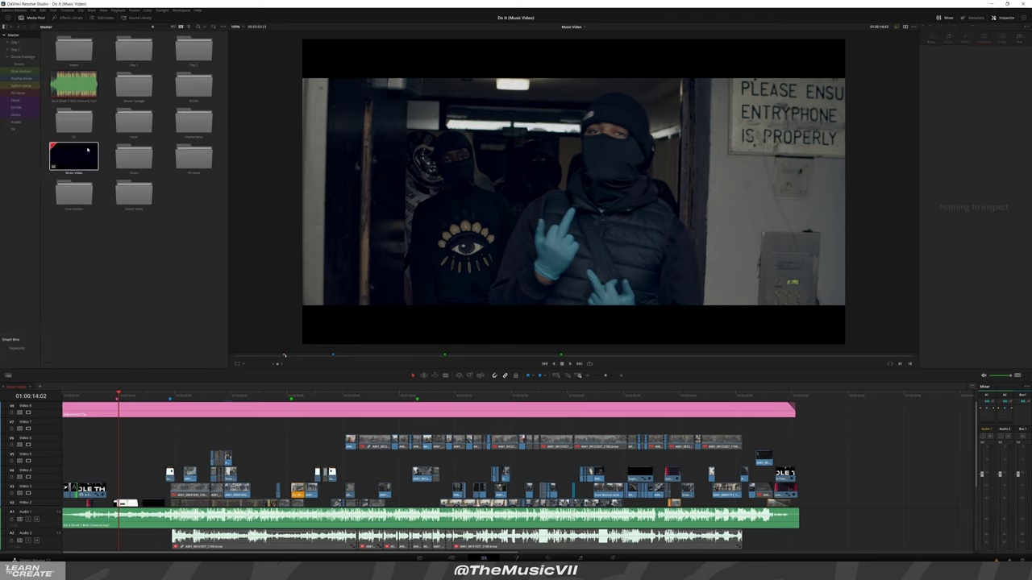
{"action": "right_click", "coordinate": [110, 152]}
{"action": "mouse_move", "coordinate": [119, 153]}
{"action": "left_click", "coordinate": [242, 157]}
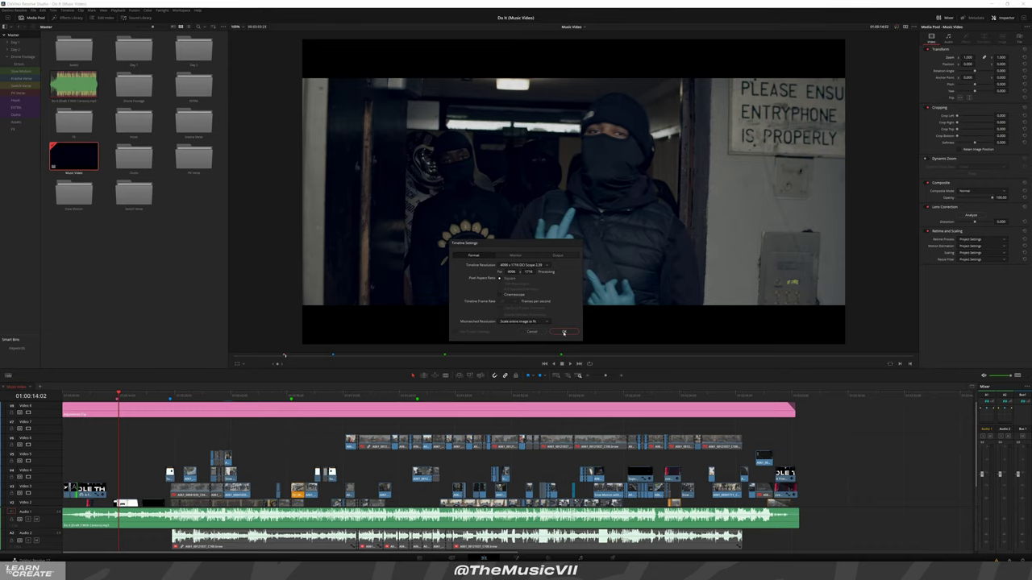
{"action": "left_click", "coordinate": [566, 332]}
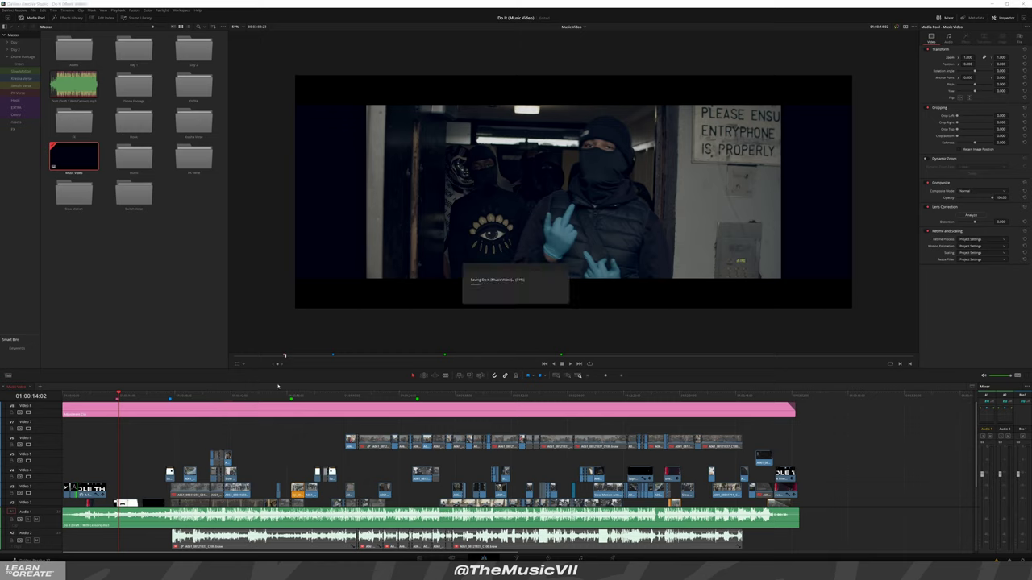
Turn Output Blanking off from the Timeline menu and scrub the intro to check framing
{"action": "left_click", "coordinate": [160, 406]}
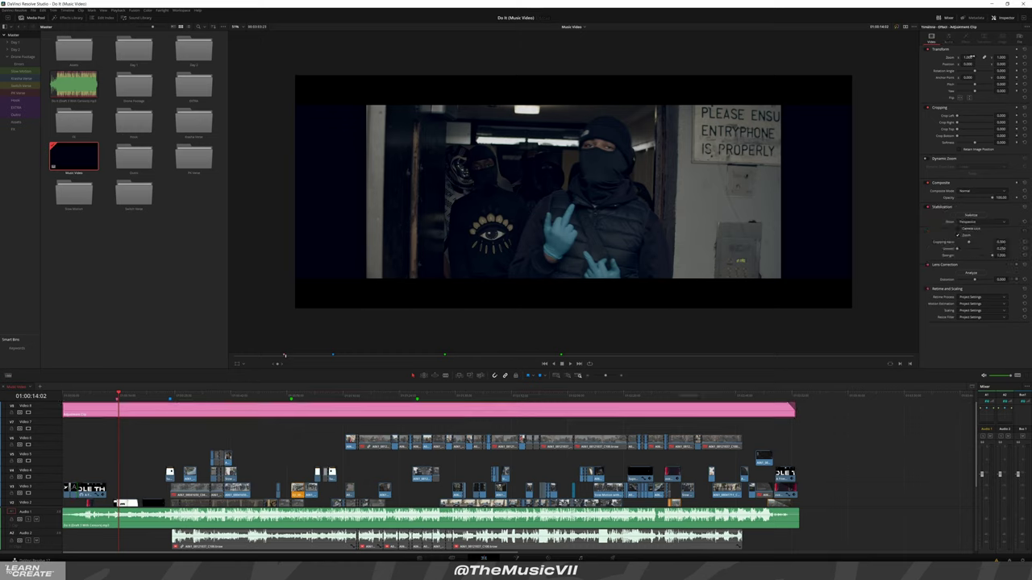
{"action": "left_click_drag", "start_coordinate": [972, 56], "coordinate": [974, 57]}
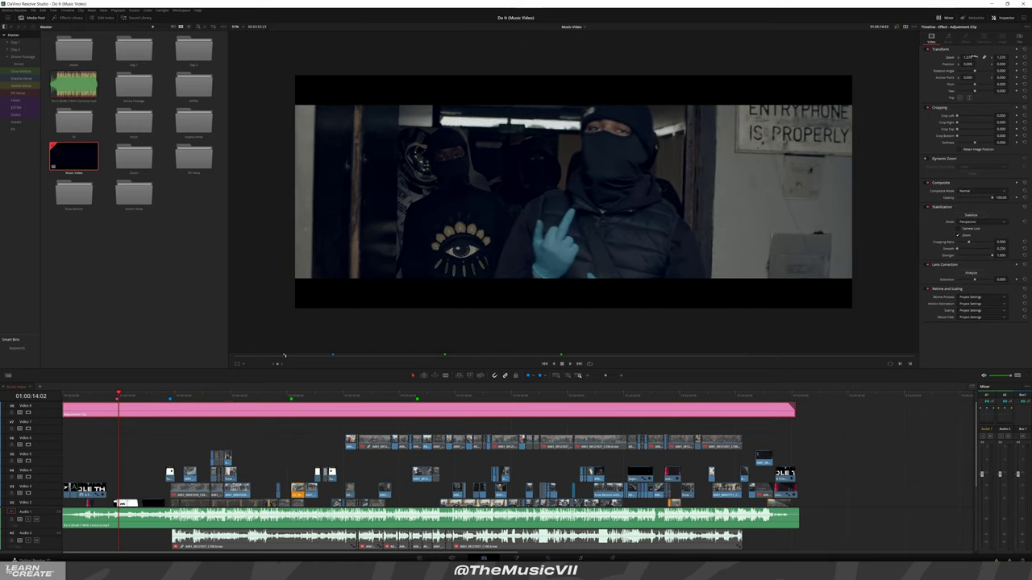
{"action": "key", "text": "ctrl+z"}
{"action": "left_click", "coordinate": [67, 10]}
{"action": "mouse_move", "coordinate": [80, 229]}
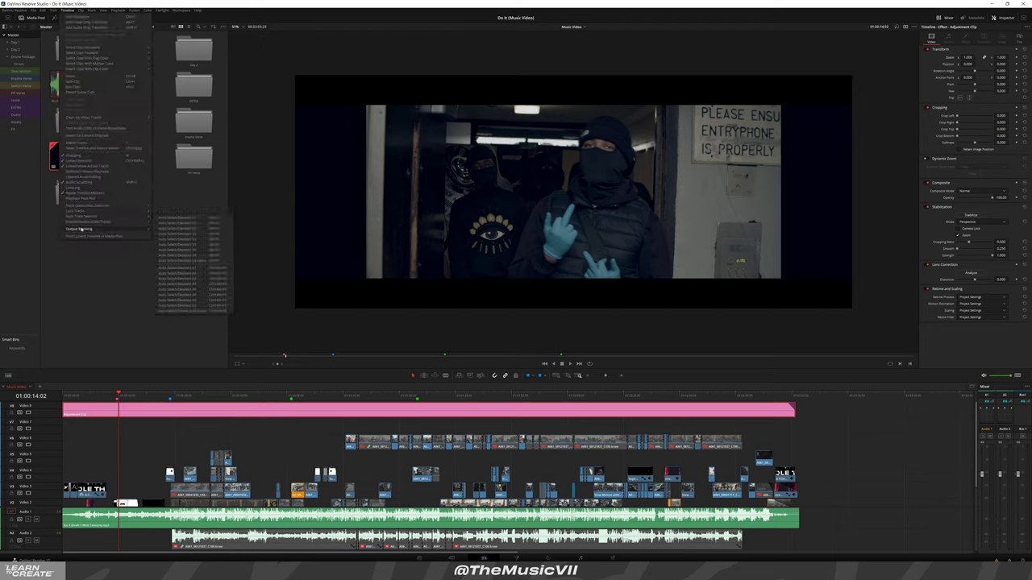
{"action": "left_click", "coordinate": [174, 278]}
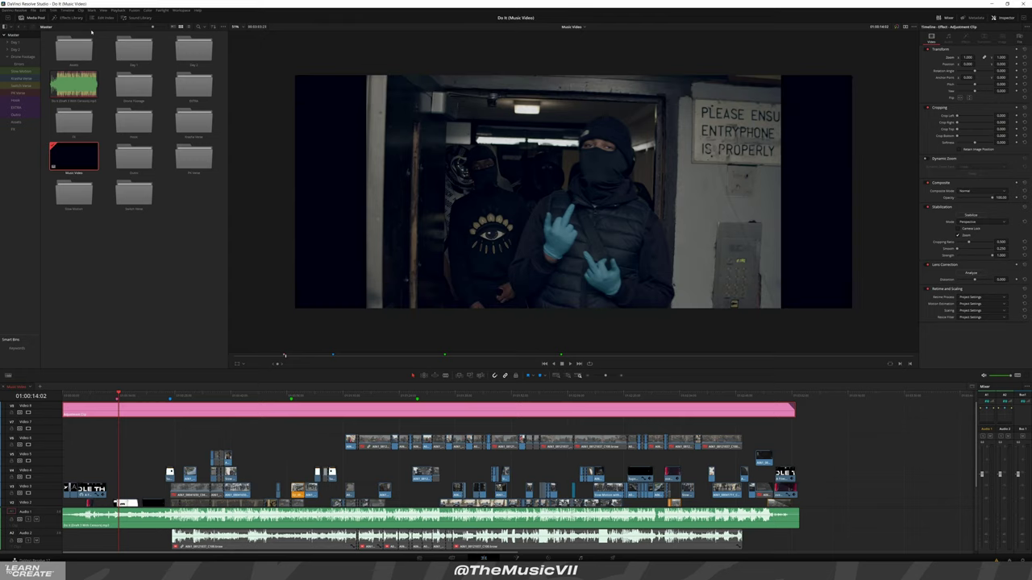
{"action": "left_click_drag", "start_coordinate": [204, 401], "coordinate": [281, 401]}
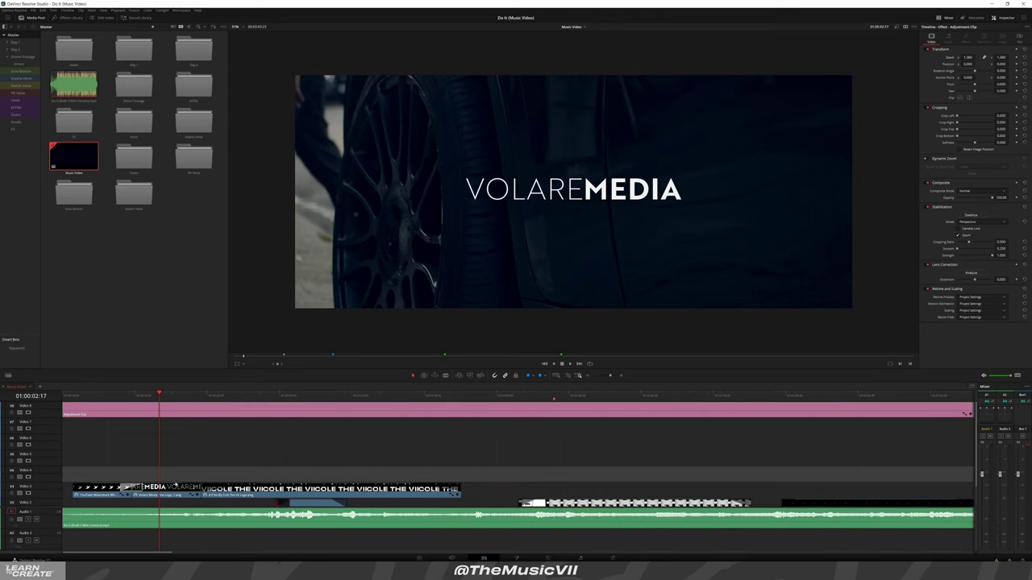
Shrink the VOLAREMEDIA logo to about 0.77 zoom and watch the intro full screen
{"action": "left_click", "coordinate": [180, 487]}
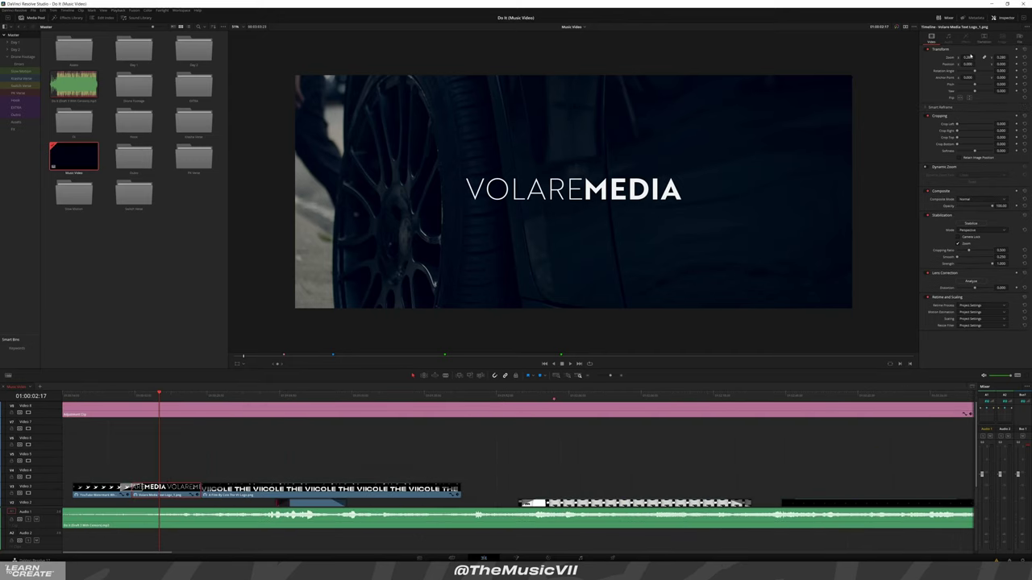
{"action": "left_click_drag", "start_coordinate": [970, 57], "coordinate": [959, 58]}
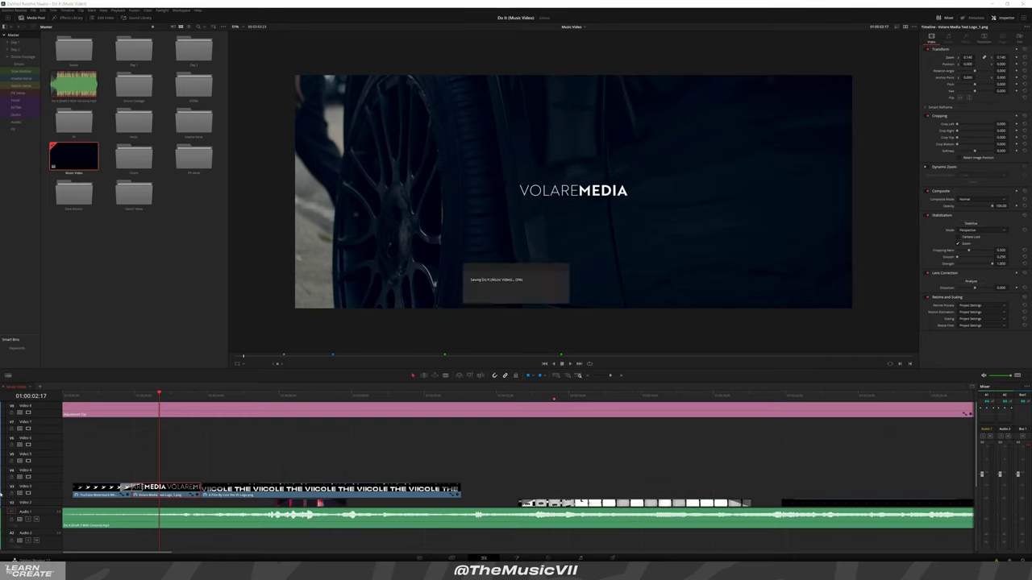
{"action": "left_click", "coordinate": [120, 396]}
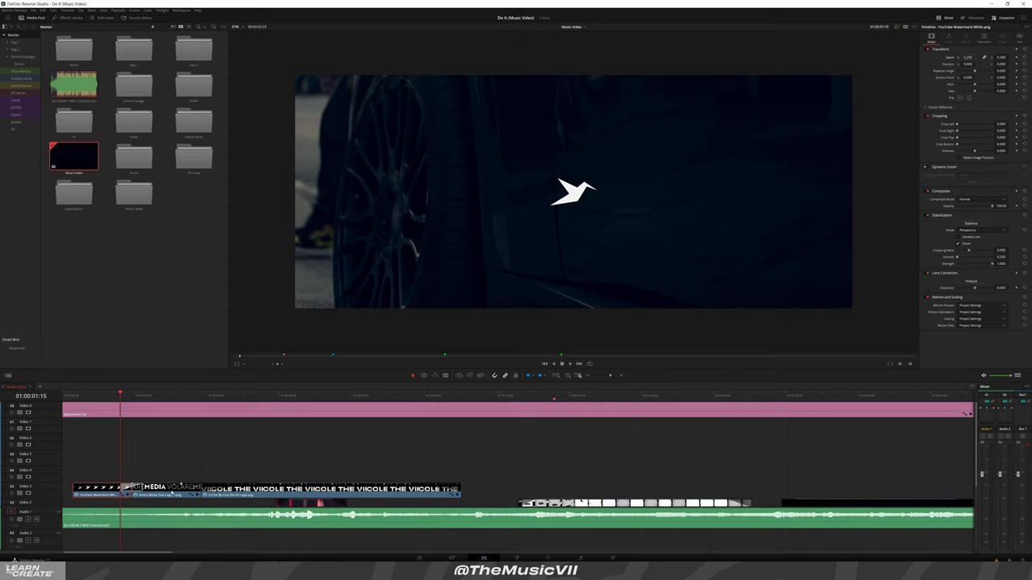
{"action": "left_click", "coordinate": [137, 401]}
{"action": "key", "text": "Home"}
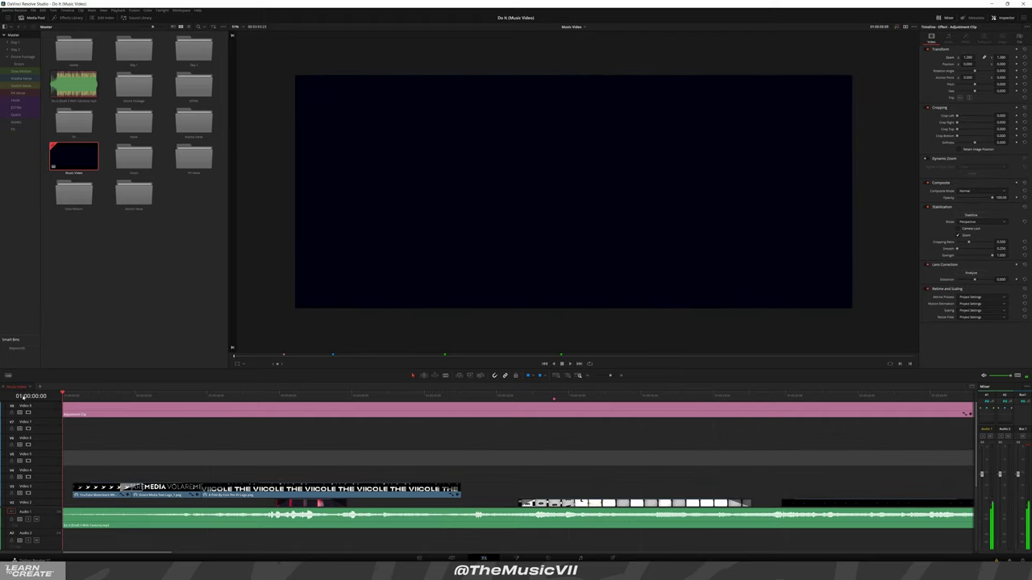
{"action": "key", "text": "ctrl+f"}
{"action": "key", "text": "space"}
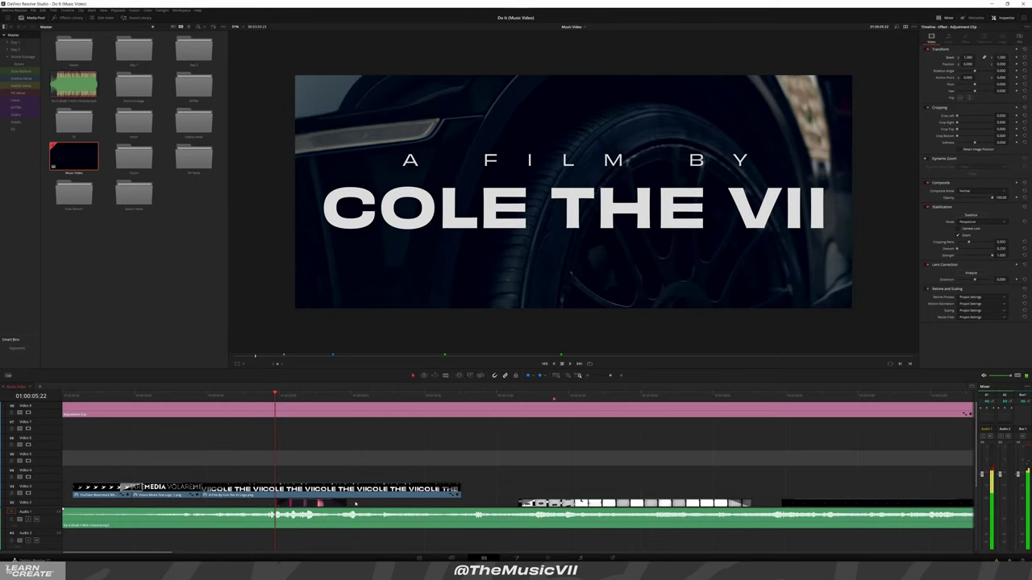
Reduce the 'A FILM BY' title's zoom, then replay the title section and return to the start
{"action": "left_click", "coordinate": [330, 489]}
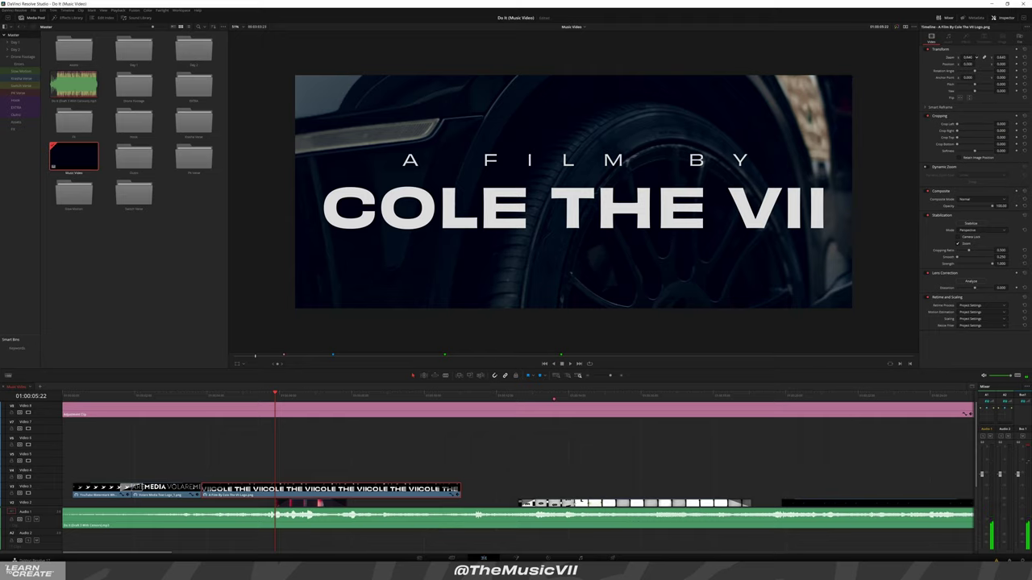
{"action": "left_click_drag", "start_coordinate": [968, 58], "coordinate": [927, 57]}
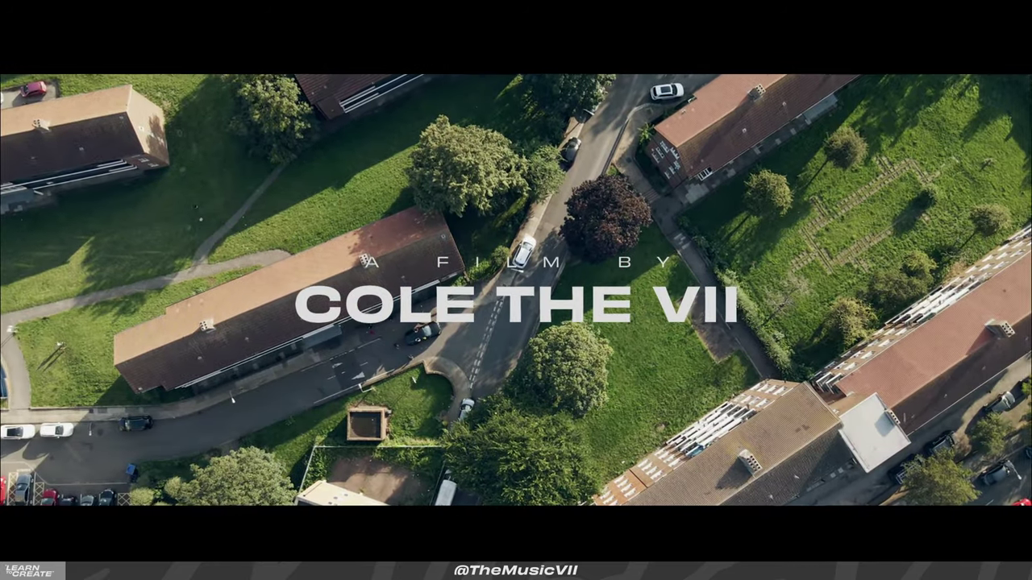
{"action": "key", "text": "Escape"}
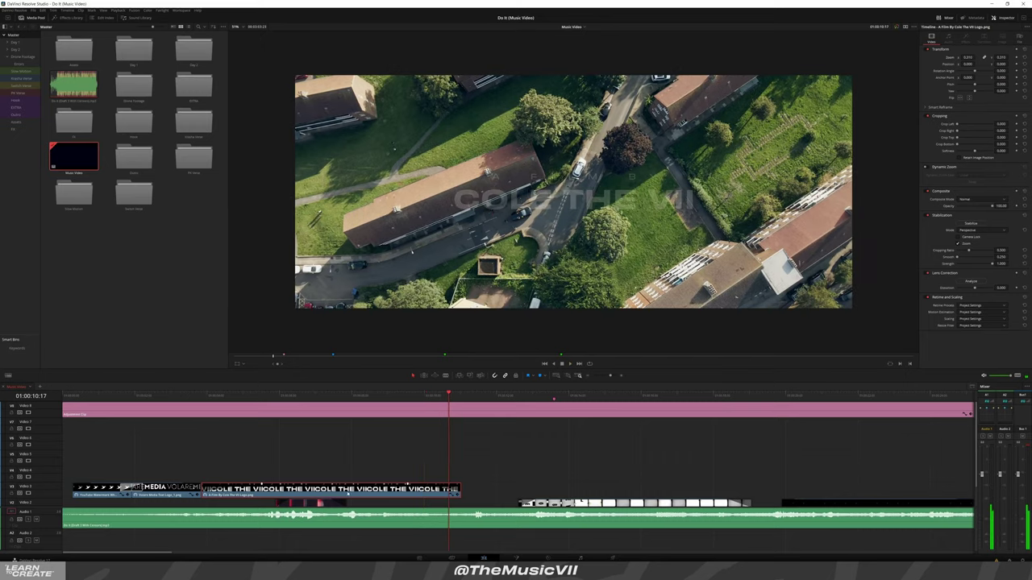
{"action": "scroll", "coordinate": [360, 484], "scroll_direction": "down", "scroll_amount": 2}
{"action": "left_click", "coordinate": [309, 489]}
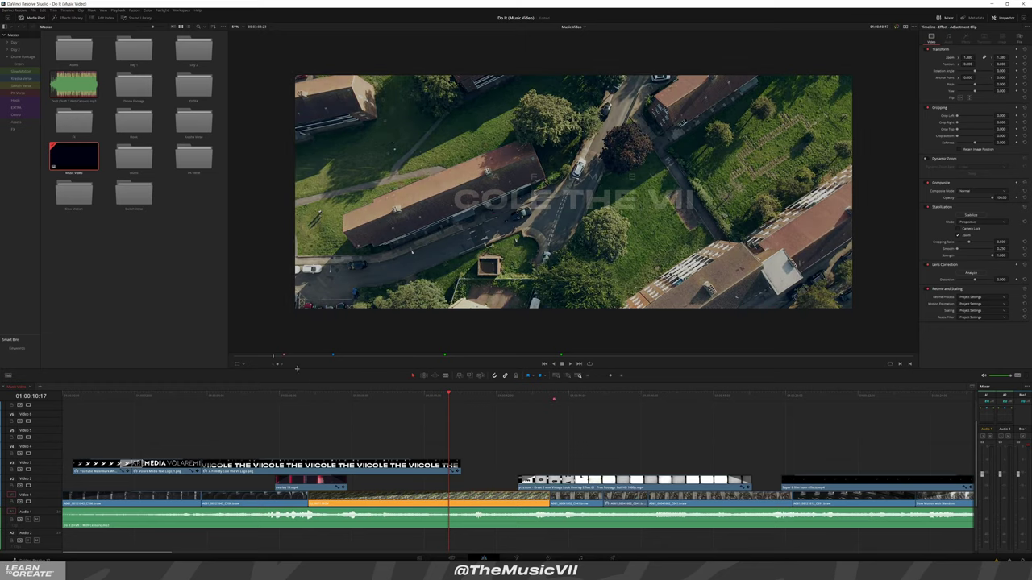
{"action": "left_click", "coordinate": [281, 395]}
{"action": "key", "text": "space"}
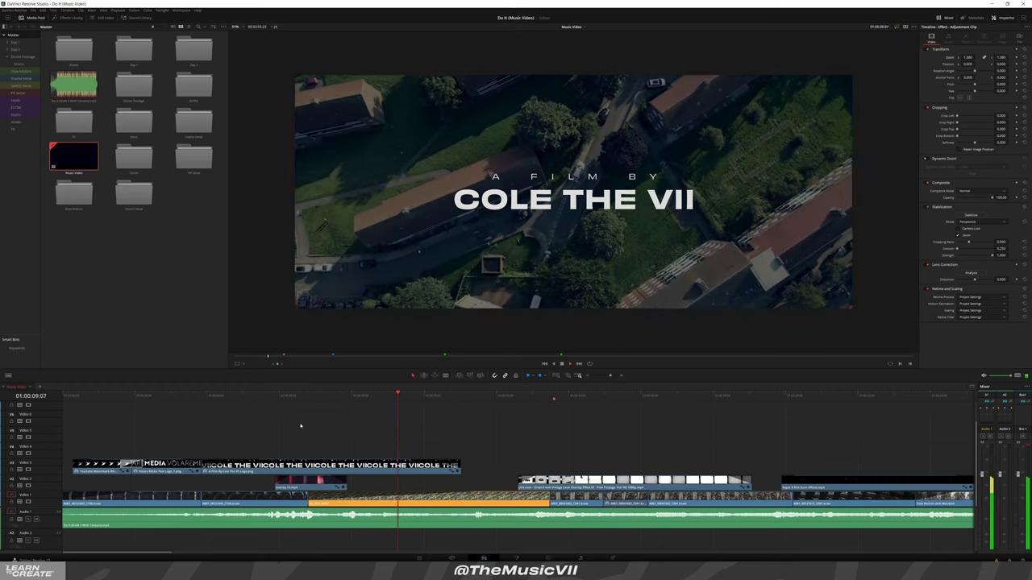
{"action": "left_click", "coordinate": [170, 395]}
{"action": "key", "text": "Home"}
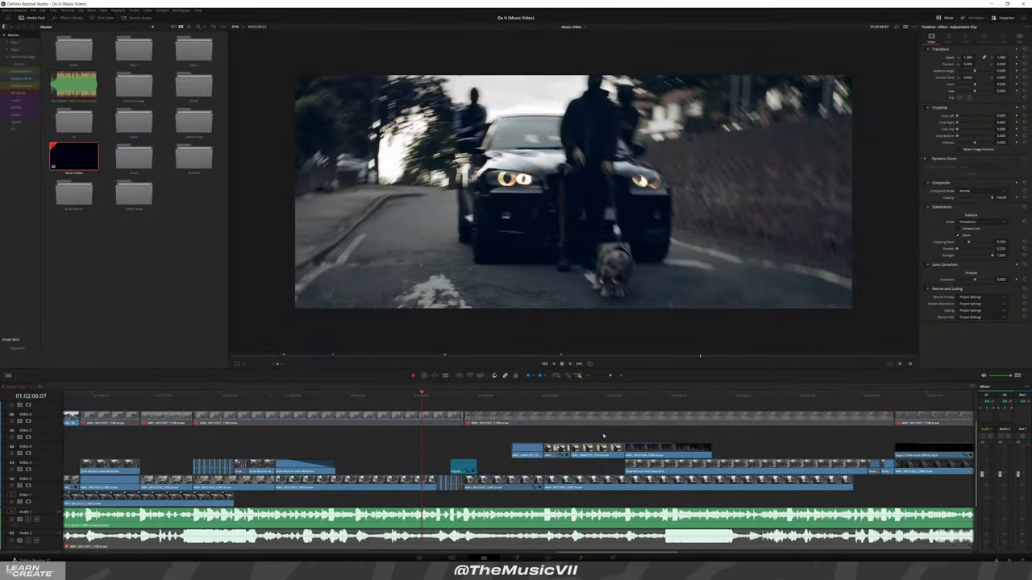
Shift the selected clip's image down by dragging Inspector Position Y to about -80
{"action": "scroll", "coordinate": [603, 436], "scroll_direction": "right", "scroll_amount": 2}
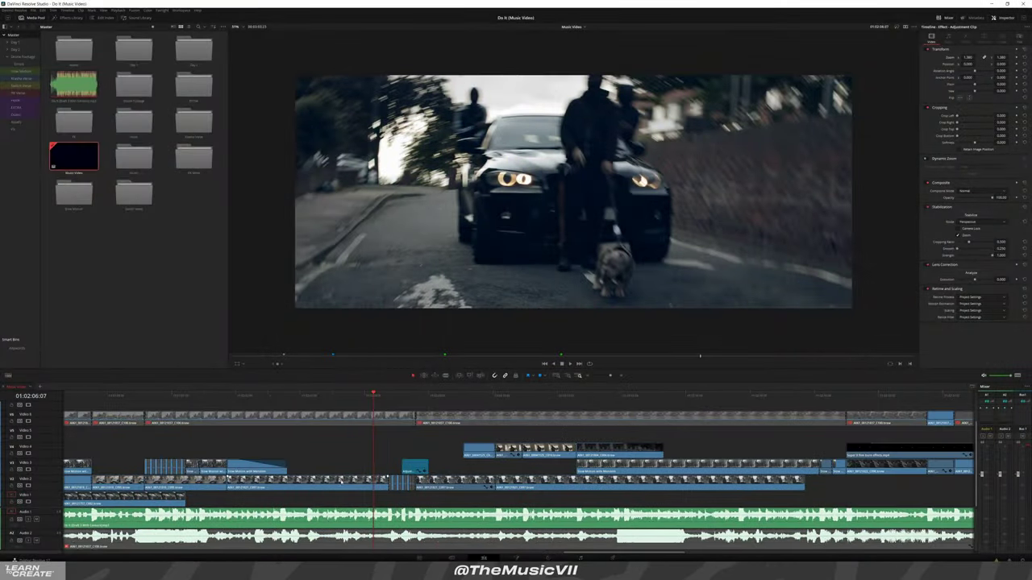
{"action": "scroll", "coordinate": [516, 475], "scroll_direction": "up", "scroll_amount": 2}
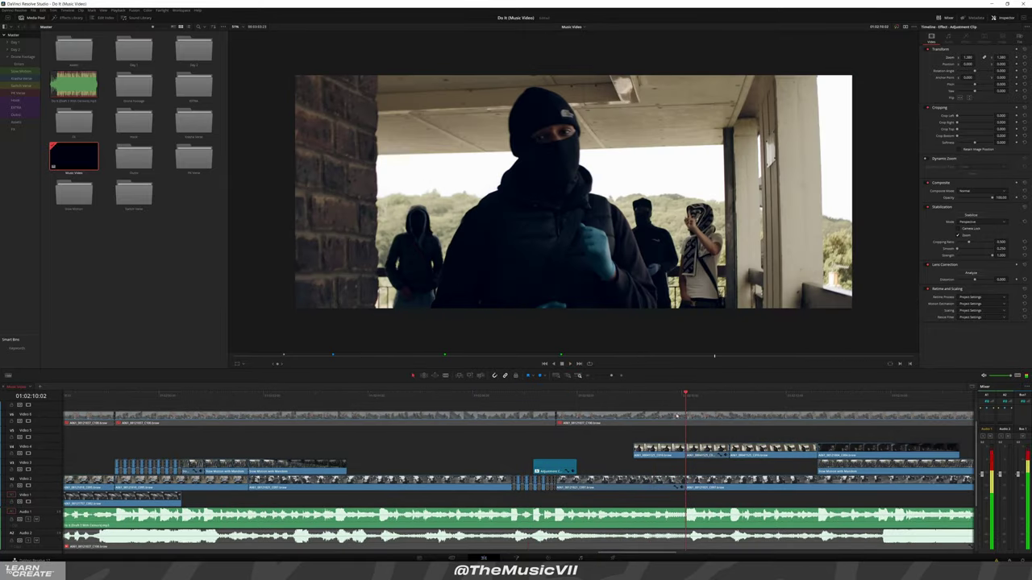
{"action": "left_click_drag", "start_coordinate": [624, 500], "coordinate": [467, 481]}
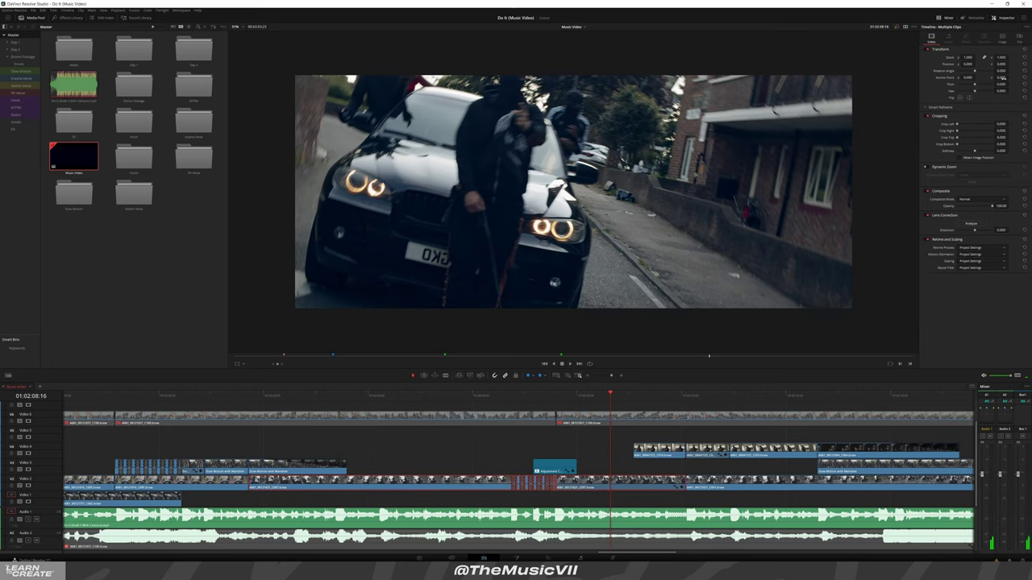
{"action": "mouse_move", "coordinate": [1000, 64]}
{"action": "left_mouse_down"}
{"action": "mouse_move", "coordinate": [991, 65]}
{"action": "mouse_move", "coordinate": [988, 85]}
{"action": "left_mouse_up"}
Play the edit from an earlier point and review it in full-screen playback
{"action": "left_click", "coordinate": [482, 395]}
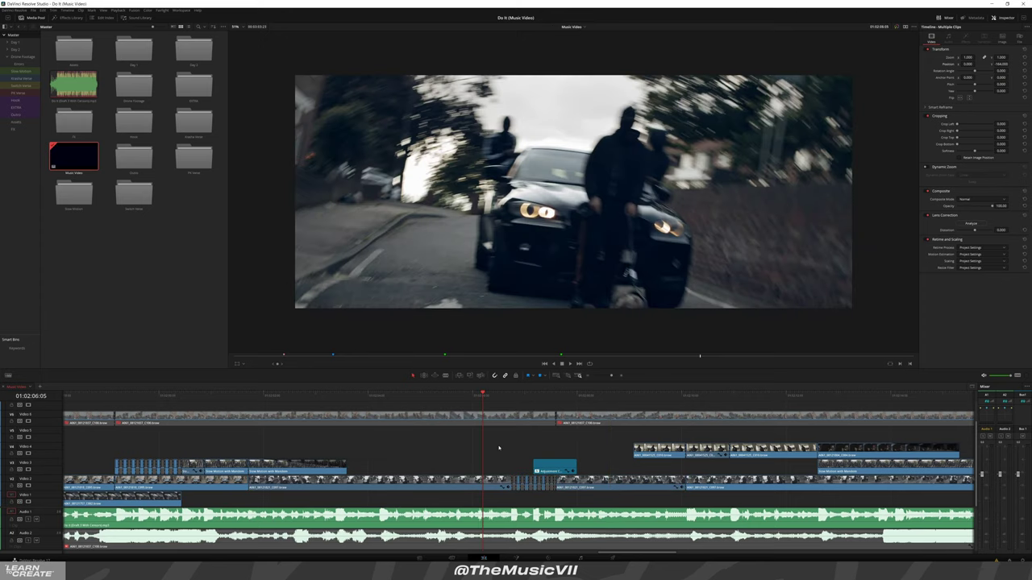
{"action": "key", "text": "space"}
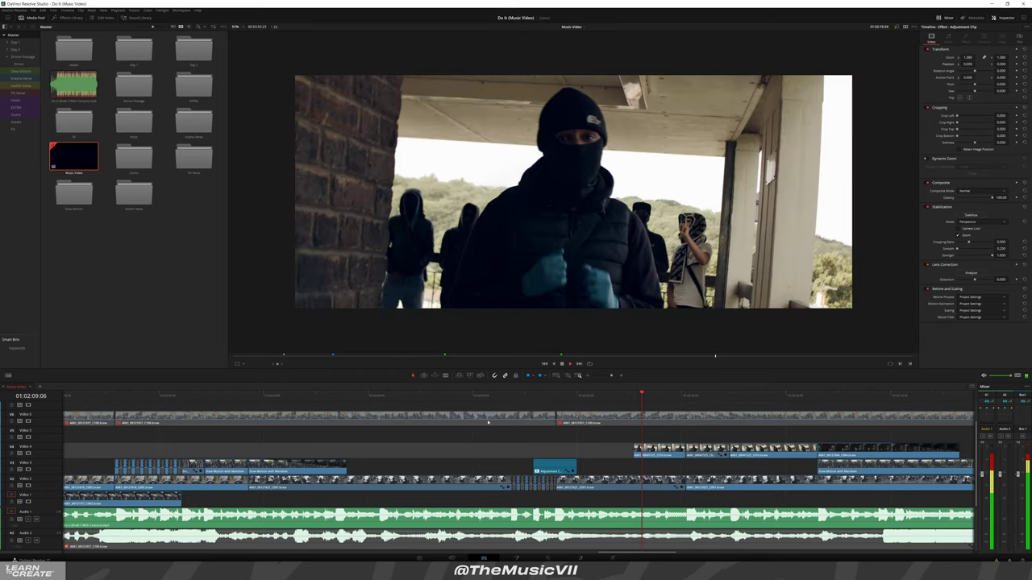
{"action": "left_click_drag", "start_coordinate": [507, 399], "coordinate": [504, 397]}
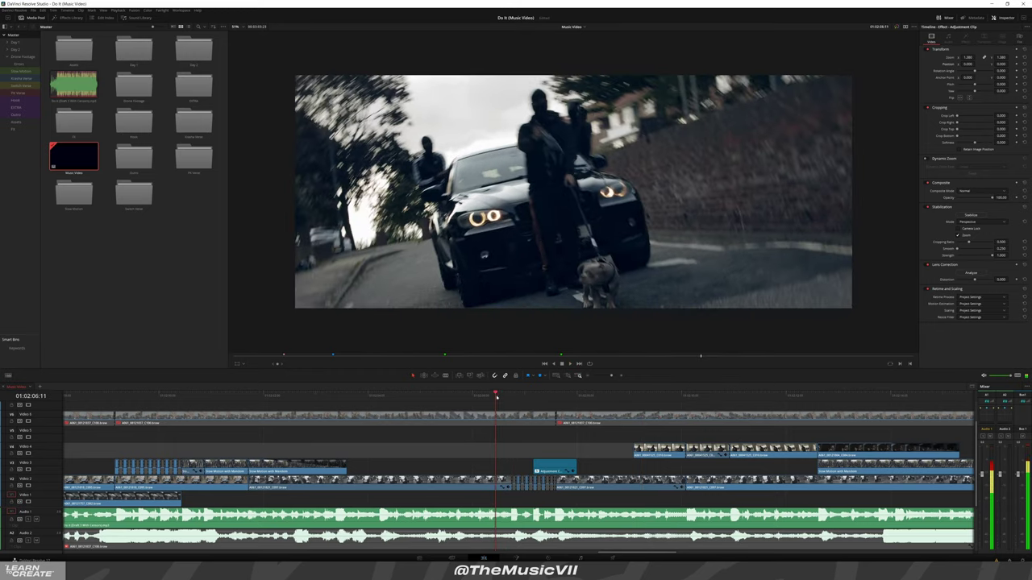
{"action": "key", "text": "ctrl+f"}
{"action": "key", "text": "space"}
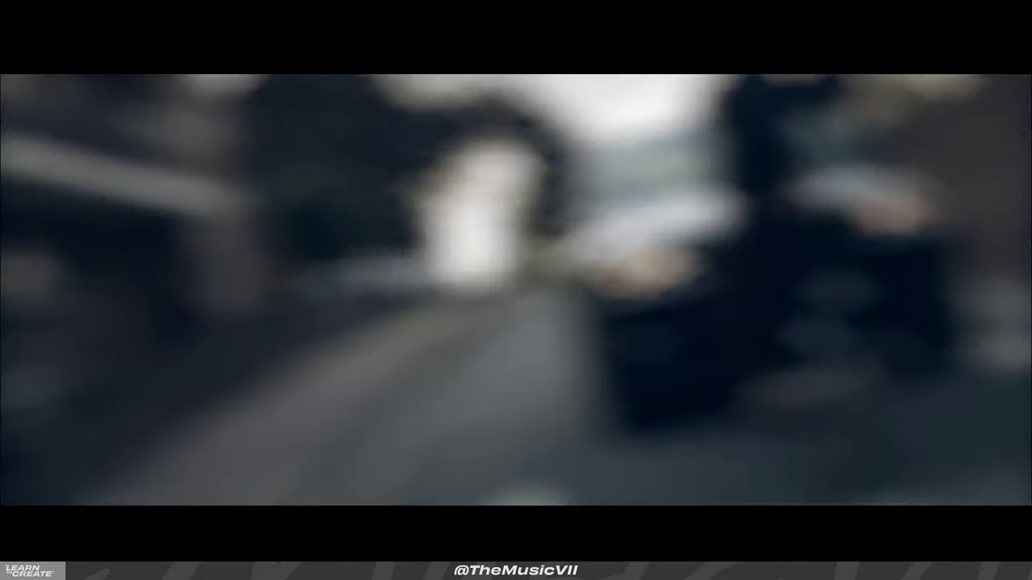
{"action": "key", "text": "Escape"}
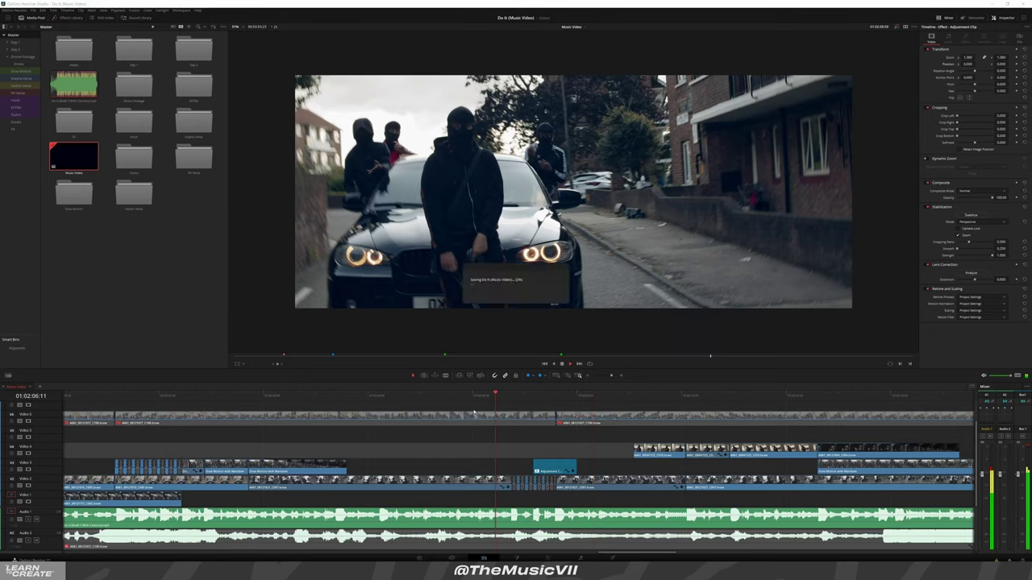
{"action": "scroll", "coordinate": [559, 464], "scroll_direction": "down", "scroll_amount": 3}
{"action": "scroll", "coordinate": [540, 460], "scroll_direction": "down", "scroll_amount": 3}
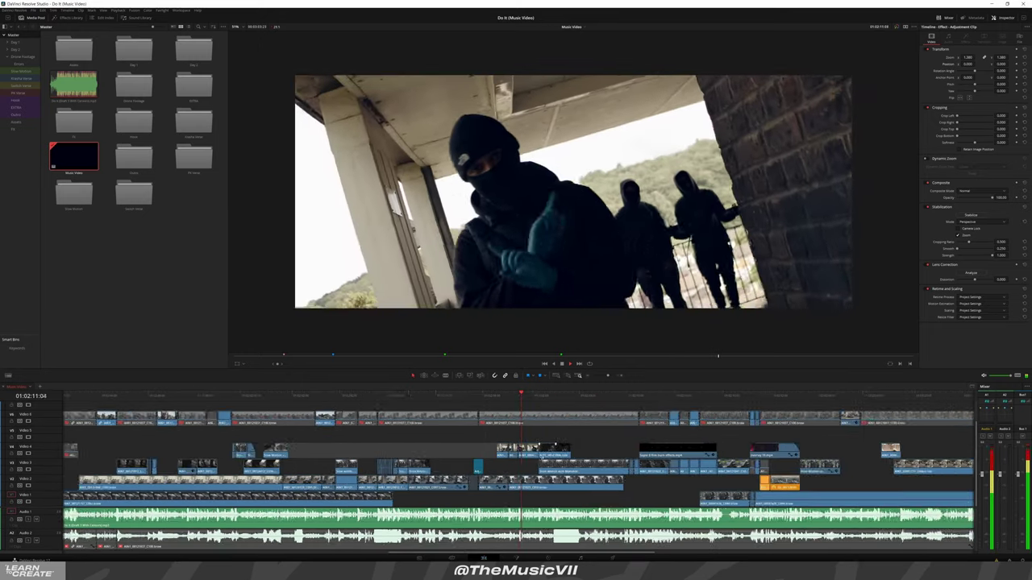
{"action": "scroll", "coordinate": [517, 456], "scroll_direction": "down", "scroll_amount": 3}
{"action": "scroll", "coordinate": [513, 457], "scroll_direction": "up", "scroll_amount": 1}
{"action": "scroll", "coordinate": [511, 464], "scroll_direction": "up", "scroll_amount": 1}
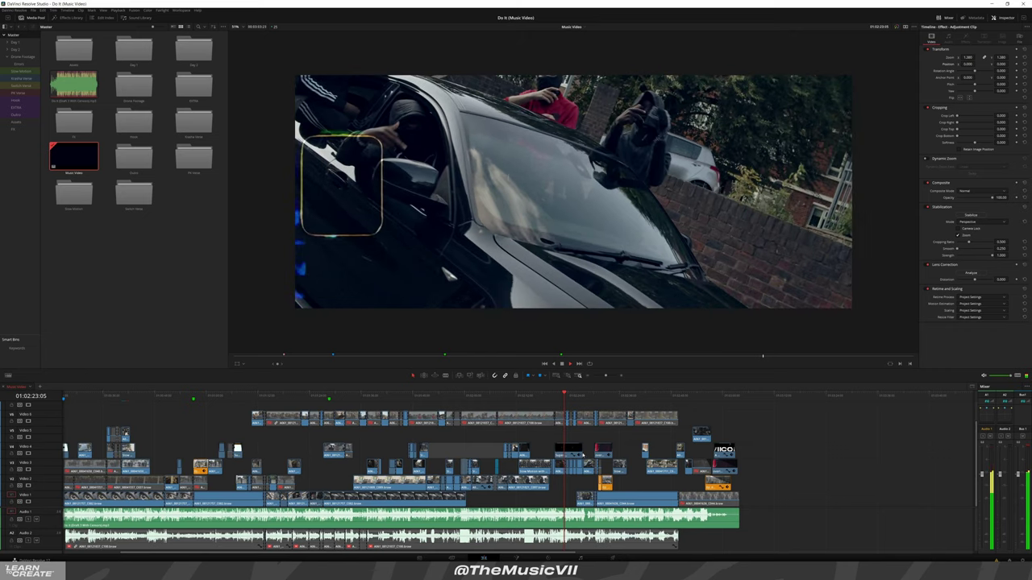
Nudge the clip's position, then cut the A Film By Cole The VII logo's Zoom from 0.620 to about 0.430
{"action": "scroll", "coordinate": [583, 431], "scroll_direction": "up", "scroll_amount": 3}
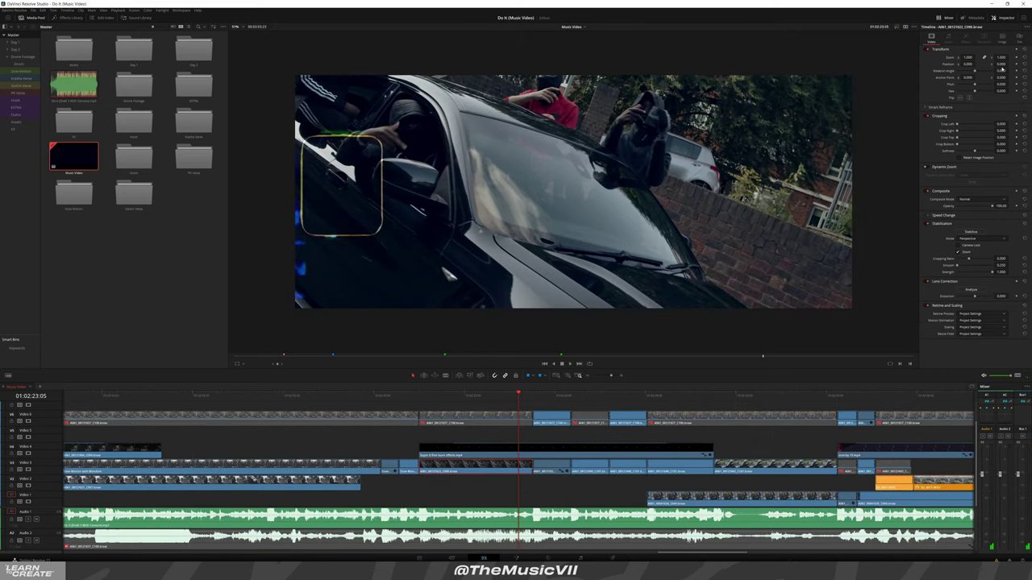
{"action": "left_click_drag", "start_coordinate": [1000, 65], "coordinate": [1004, 65]}
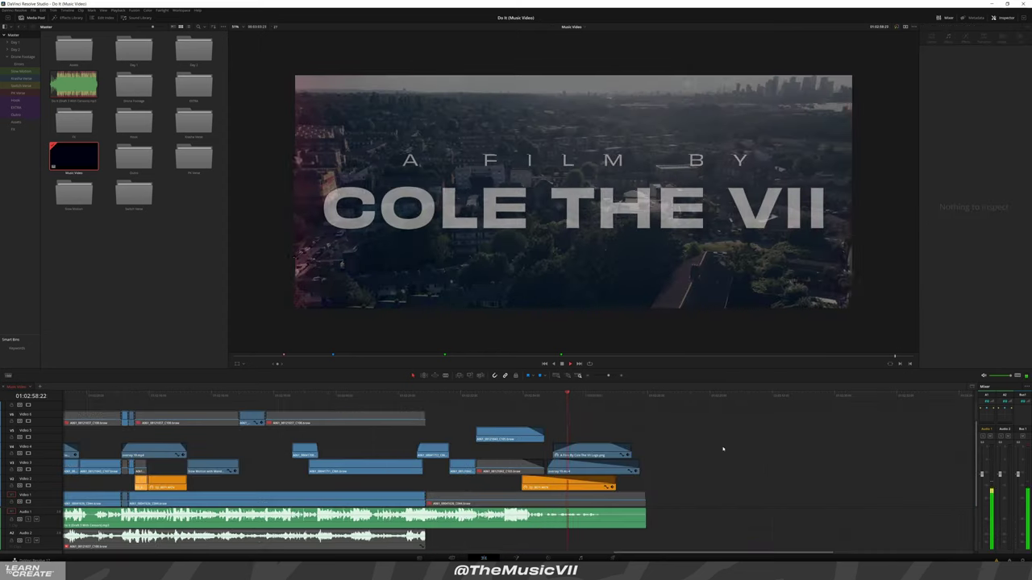
{"action": "left_click", "coordinate": [597, 451]}
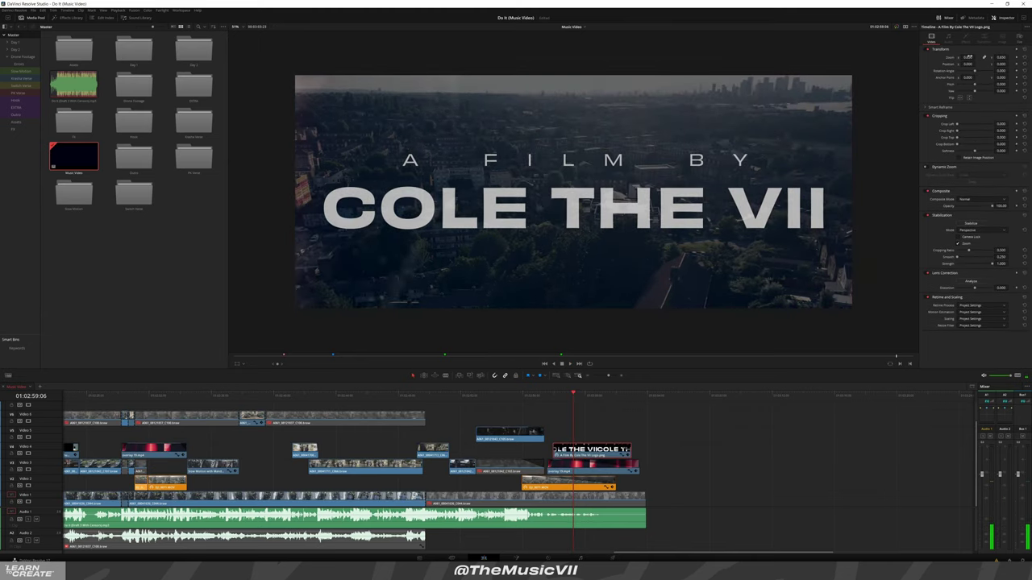
{"action": "left_click_drag", "start_coordinate": [968, 57], "coordinate": [927, 57]}
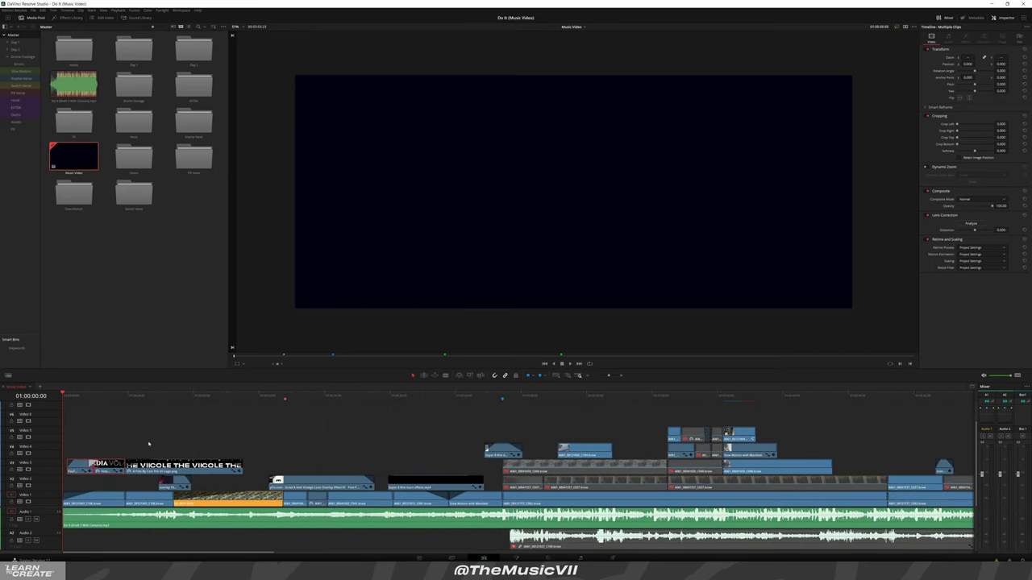
Replace the old logo on Video 4 with the logo clip at the playhead, followed by the next title clip
{"action": "left_click_drag", "start_coordinate": [80, 467], "coordinate": [82, 440]}
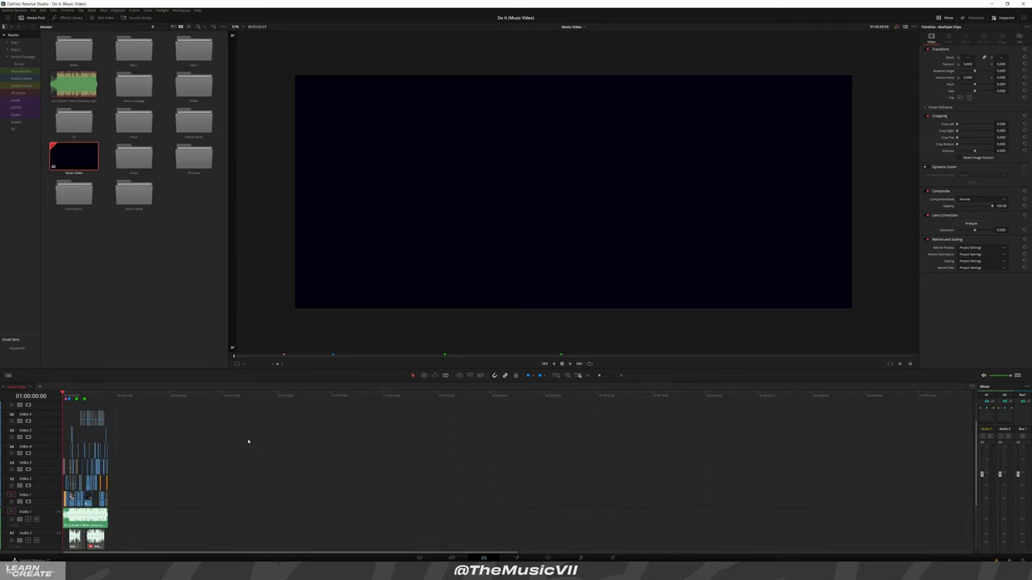
{"action": "left_click", "coordinate": [365, 396]}
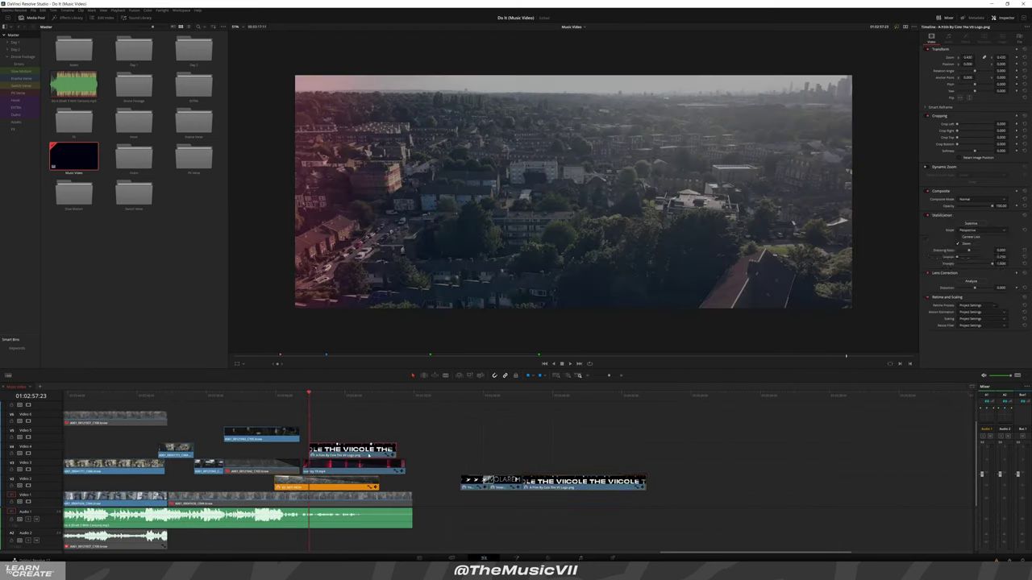
{"action": "key", "text": "Delete"}
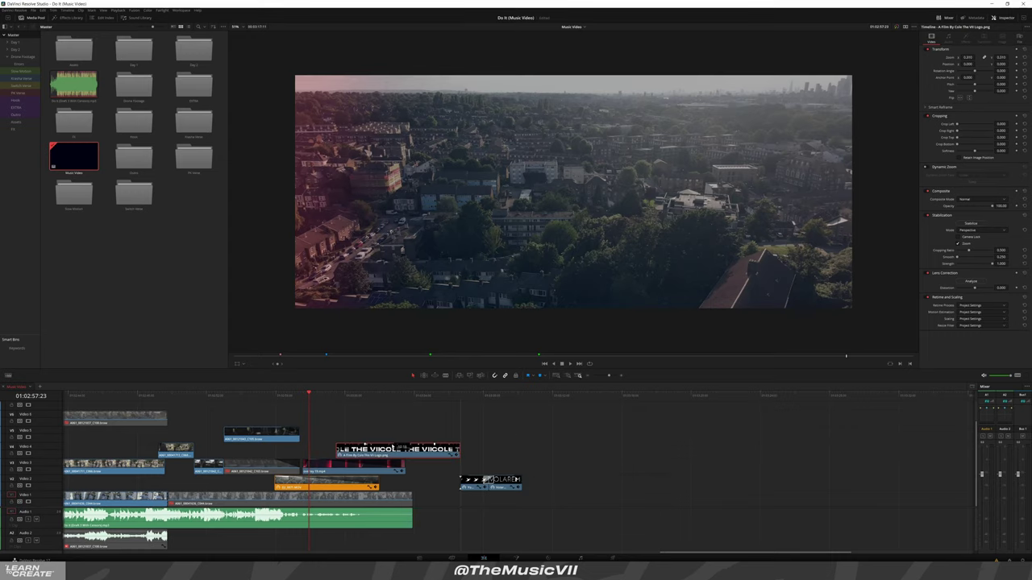
{"action": "left_click_drag", "start_coordinate": [567, 442], "coordinate": [307, 402]}
{"action": "key", "text": "space"}
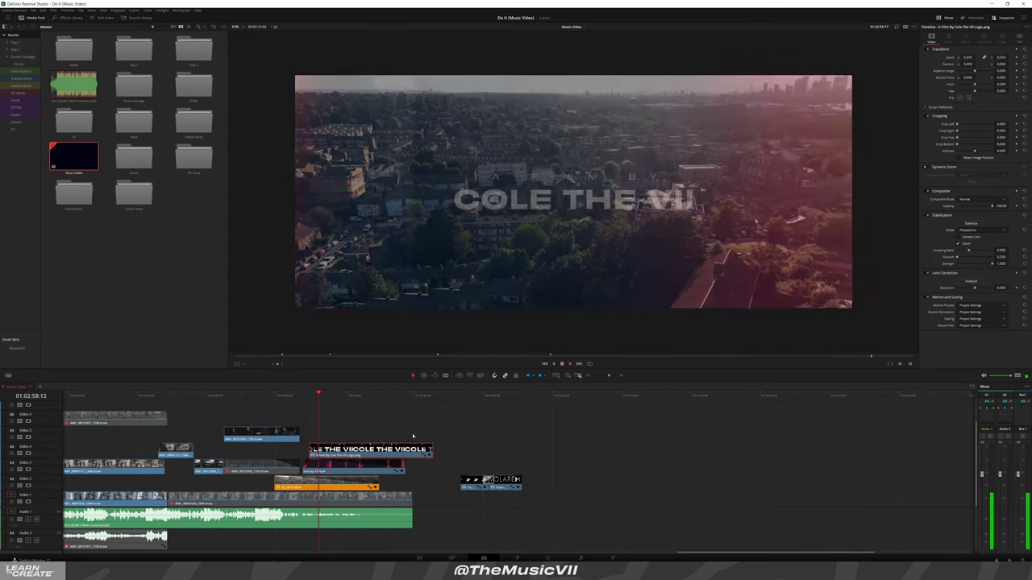
{"action": "left_click_drag", "start_coordinate": [486, 479], "coordinate": [461, 448]}
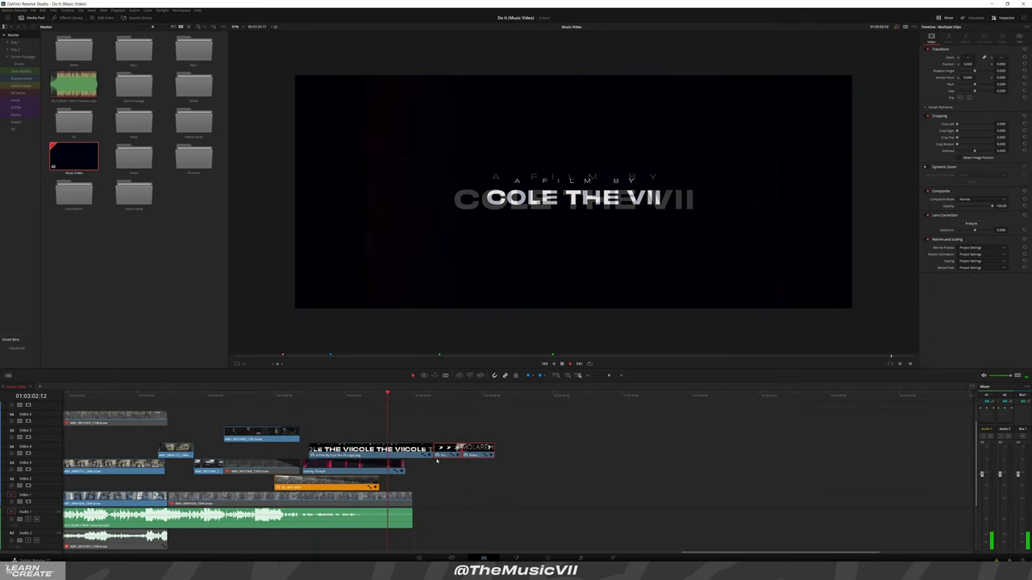
Extend the adjustment clip past the titles, preview full screen, and raise the title clips one track
{"action": "left_click", "coordinate": [368, 396]}
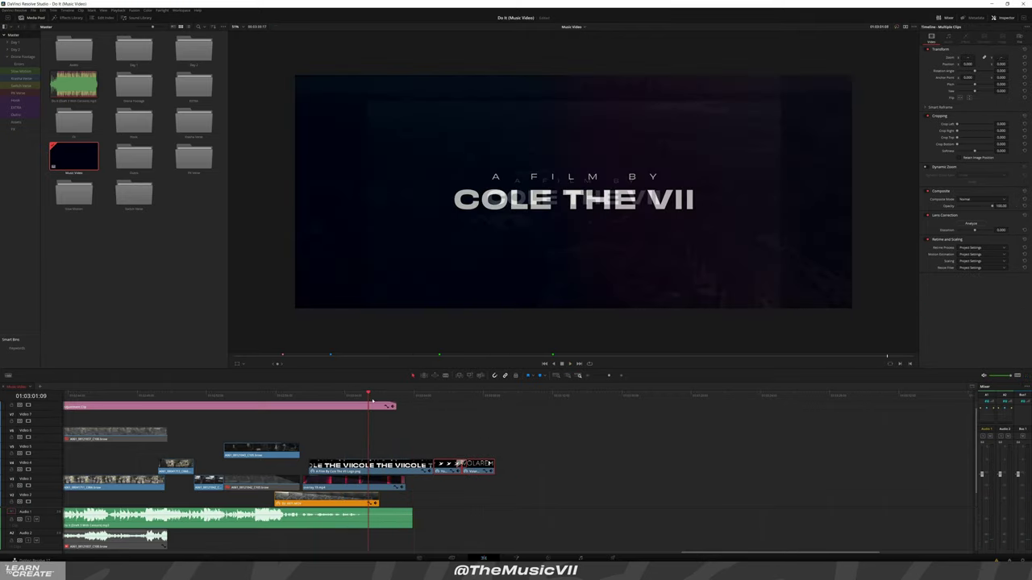
{"action": "left_click_drag", "start_coordinate": [395, 406], "coordinate": [498, 405]}
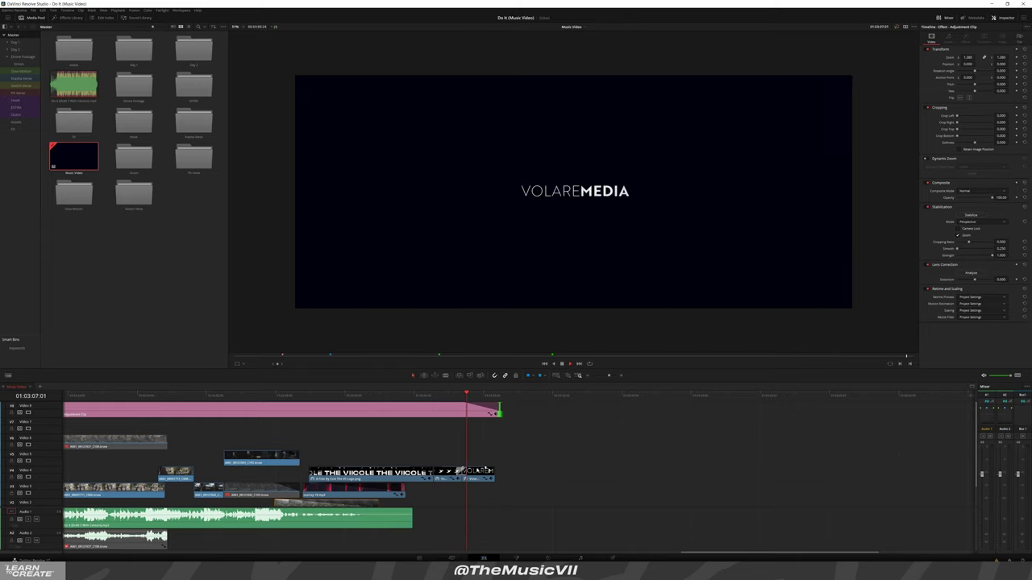
{"action": "mouse_move", "coordinate": [357, 396]}
{"action": "left_mouse_down"}
{"action": "mouse_move", "coordinate": [323, 396]}
{"action": "mouse_move", "coordinate": [414, 404]}
{"action": "left_mouse_up"}
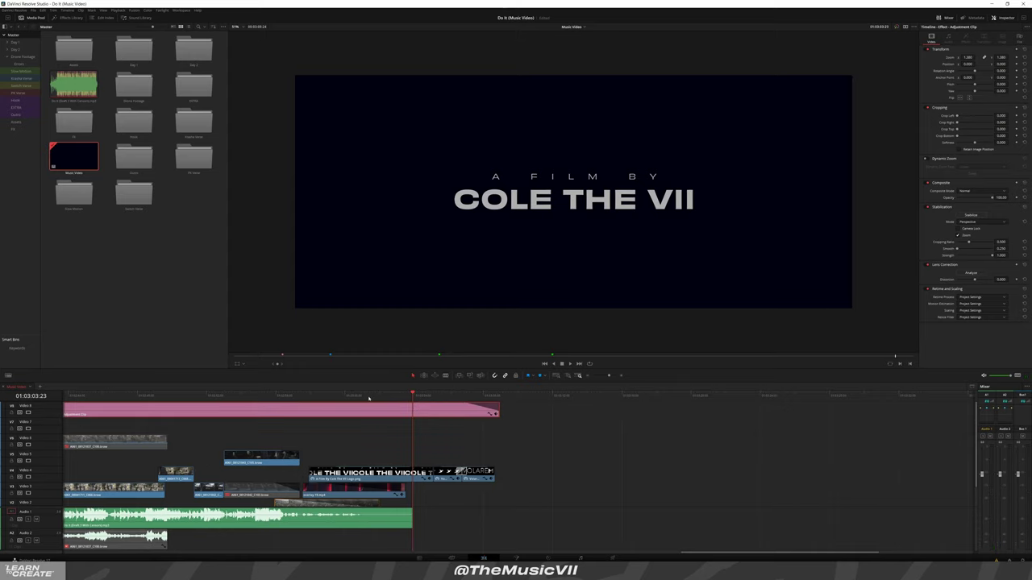
{"action": "key", "text": "space"}
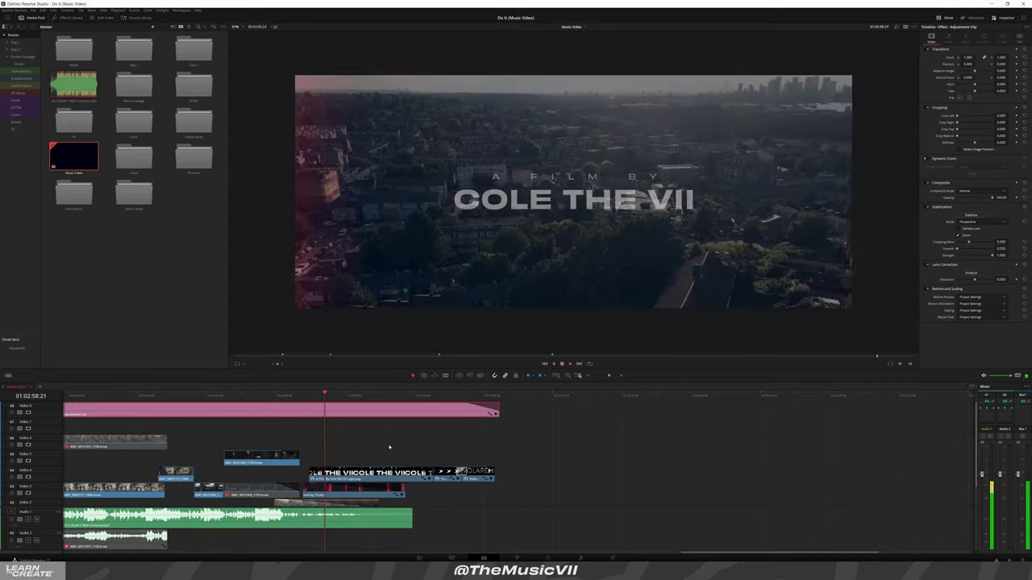
{"action": "key", "text": "ctrl+f"}
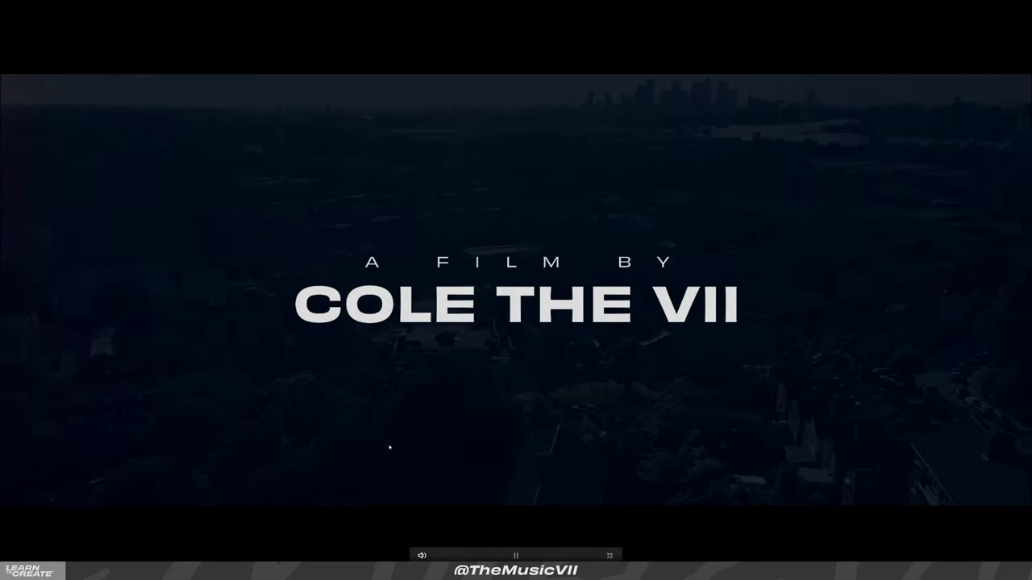
{"action": "key", "text": "Escape"}
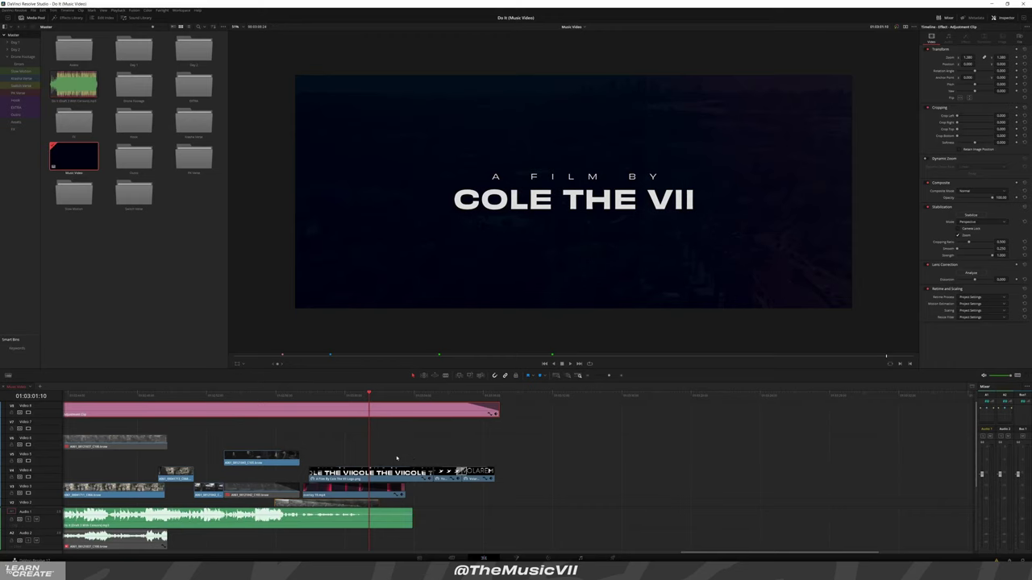
{"action": "mouse_move", "coordinate": [395, 473]}
{"action": "left_mouse_down"}
{"action": "mouse_move", "coordinate": [398, 429]}
{"action": "mouse_move", "coordinate": [369, 408]}
{"action": "left_mouse_up"}
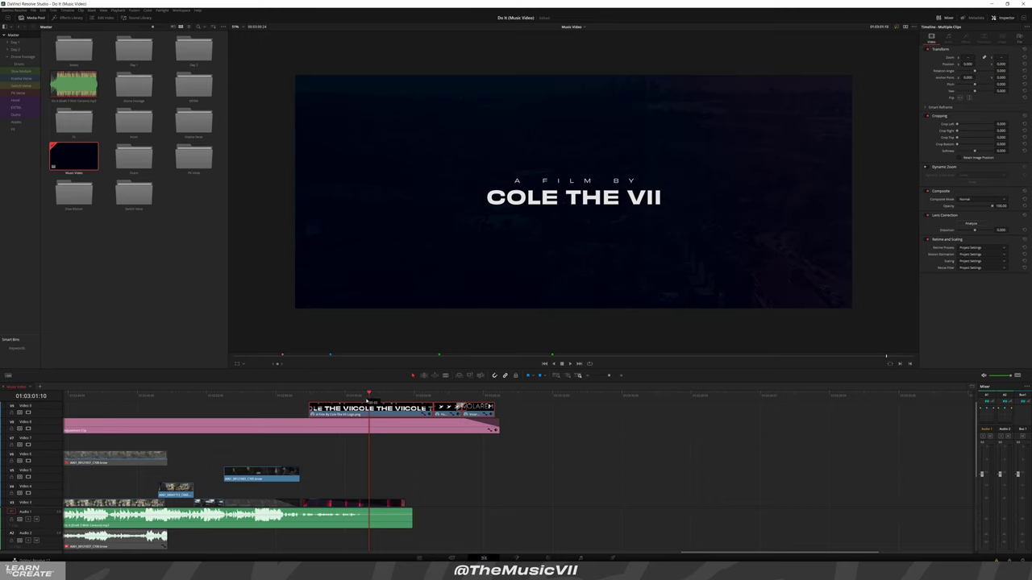
{"action": "key", "text": "space"}
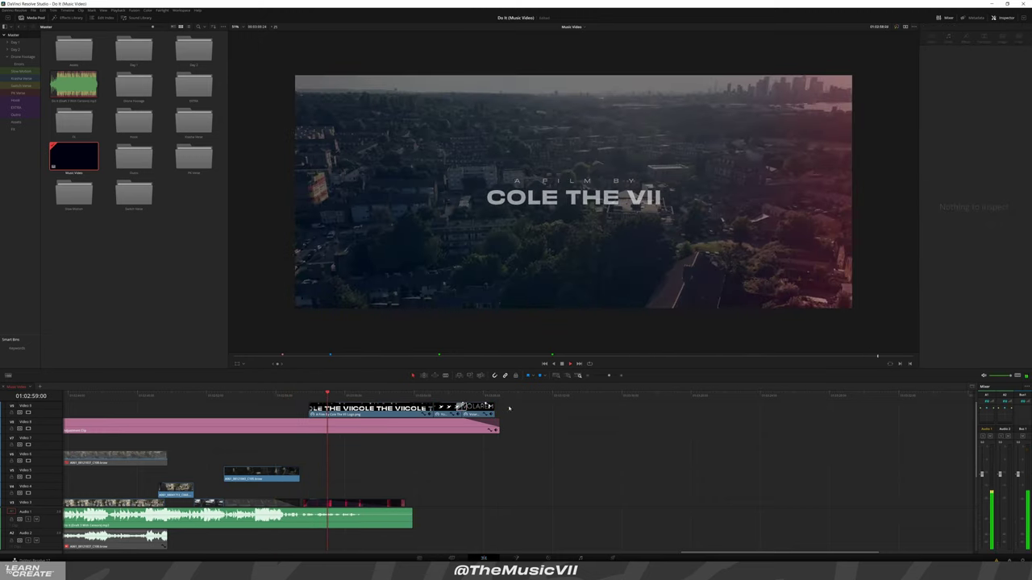
{"action": "left_click_drag", "start_coordinate": [969, 57], "coordinate": [977, 57]}
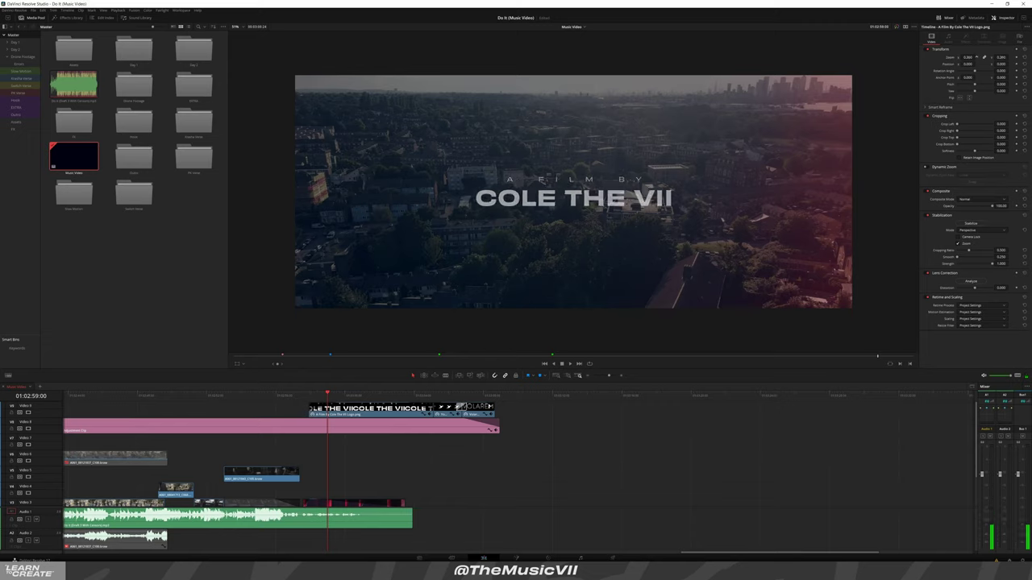
{"action": "key", "text": "space"}
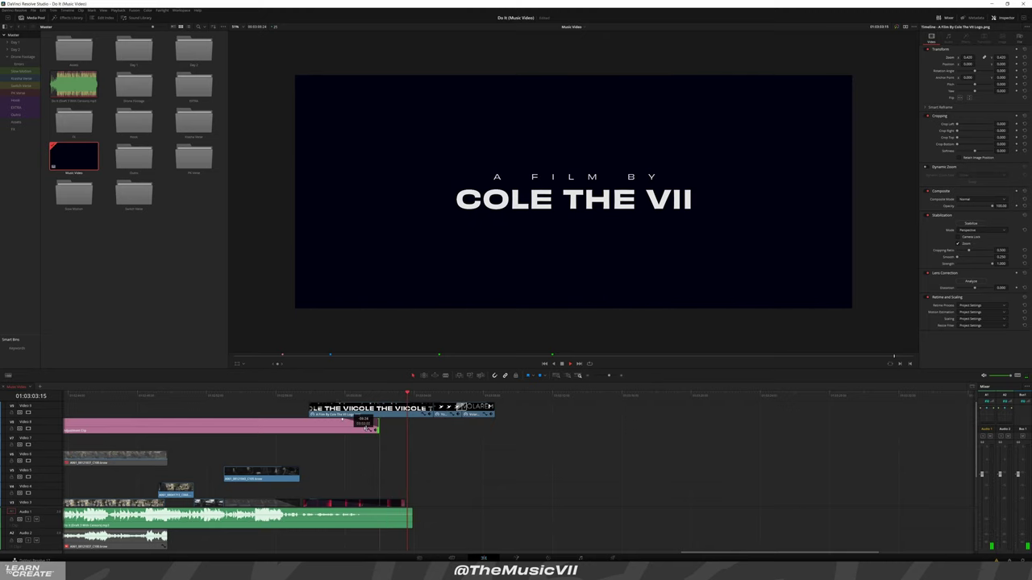
{"action": "left_click_drag", "start_coordinate": [513, 426], "coordinate": [334, 428]}
{"action": "left_click", "coordinate": [295, 395]}
{"action": "key", "text": "space"}
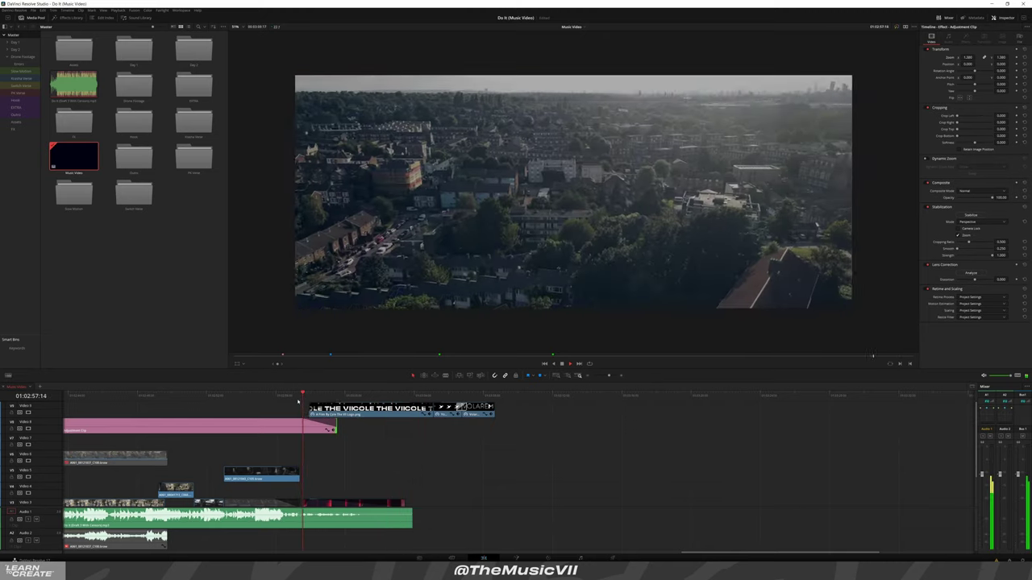
{"action": "key", "text": "ctrl+z"}
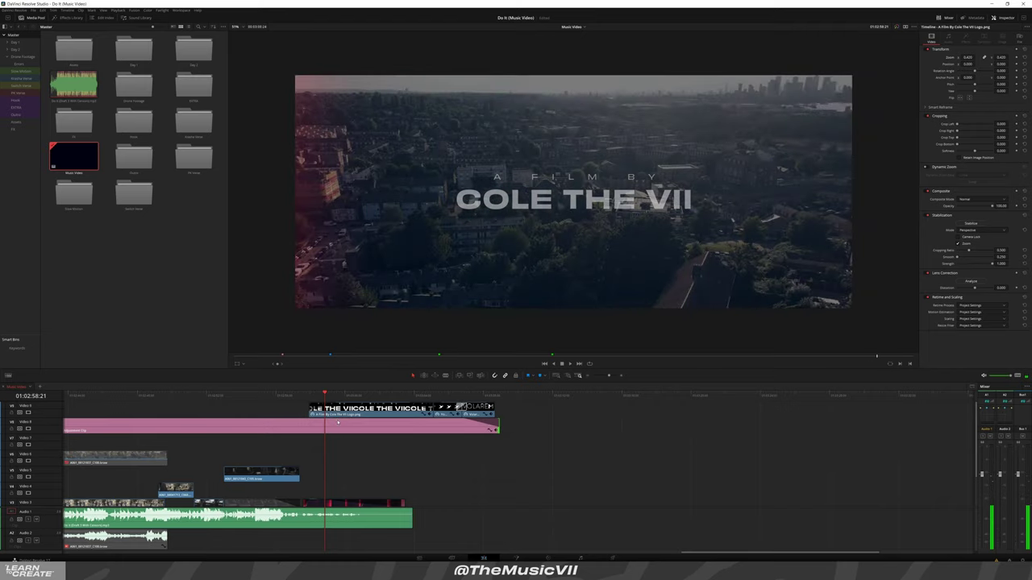
{"action": "left_click", "coordinate": [368, 398]}
{"action": "left_click_drag", "start_coordinate": [499, 424], "coordinate": [410, 428]}
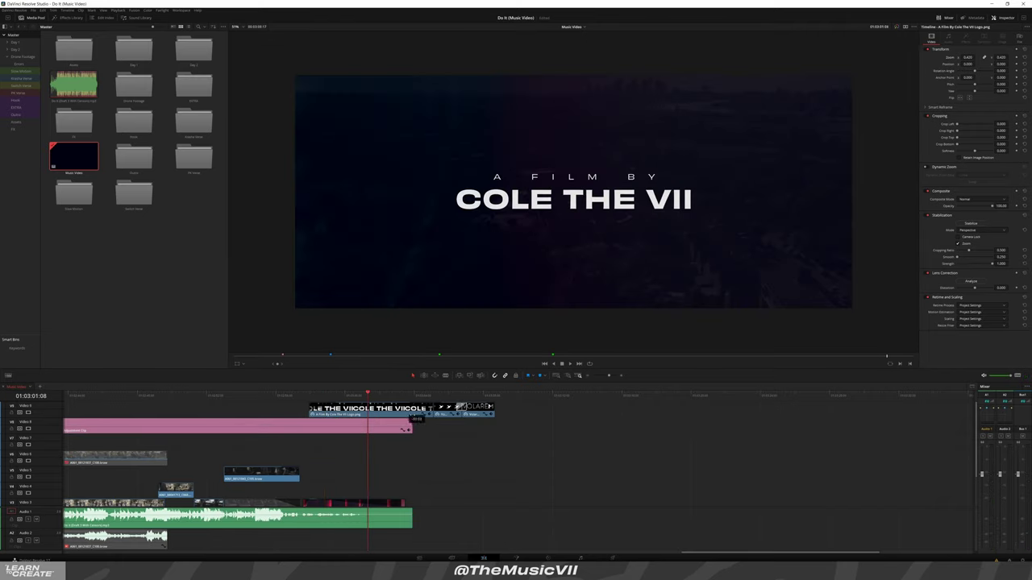
{"action": "key", "text": "space"}
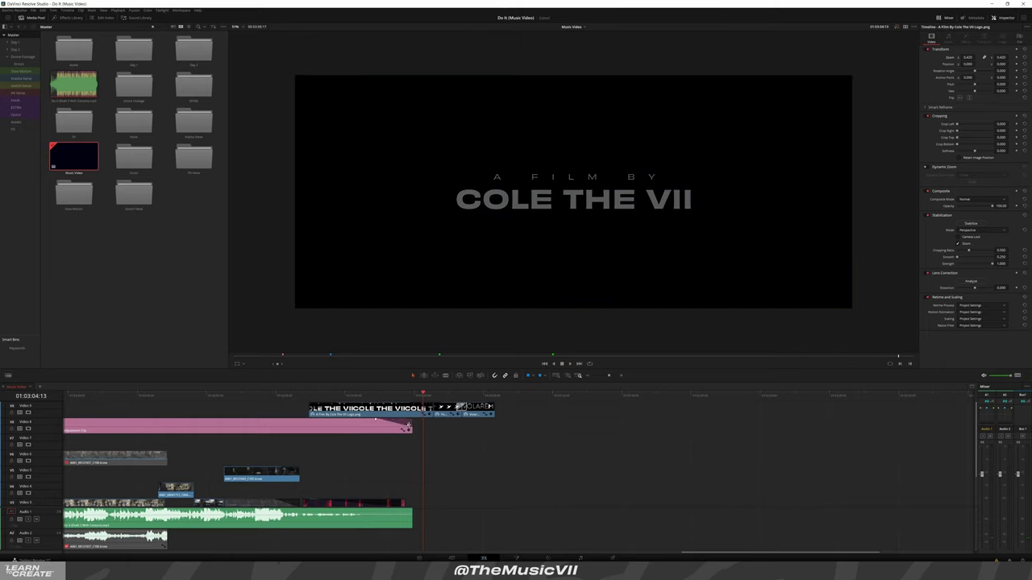
{"action": "key", "text": "ctrl+z"}
{"action": "key", "text": "ctrl+z"}
{"action": "key", "text": "ctrl+z"}
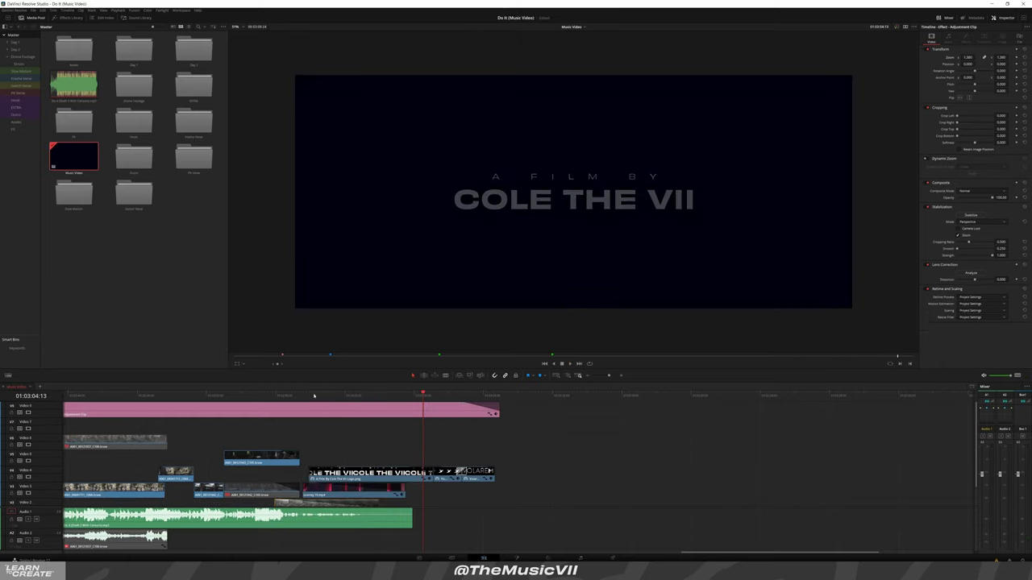
{"action": "left_click", "coordinate": [294, 396]}
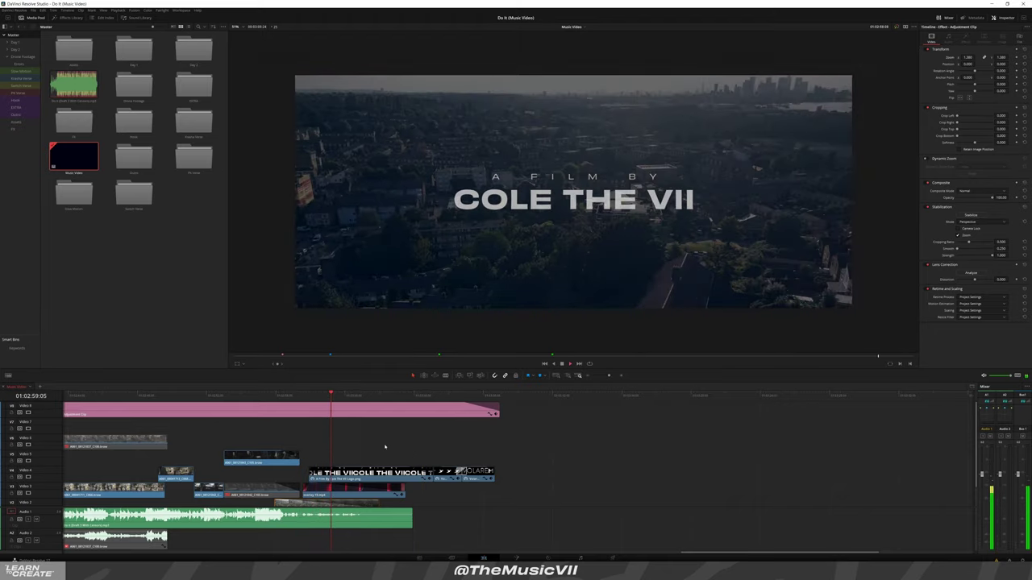
{"action": "key", "text": "p"}
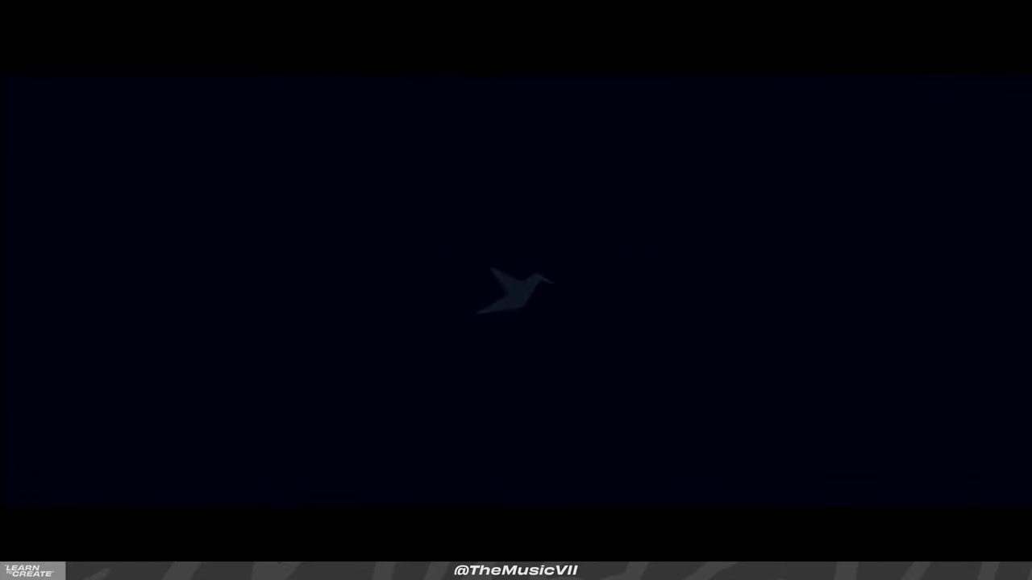
{"action": "mouse_move", "coordinate": [500, 441]}
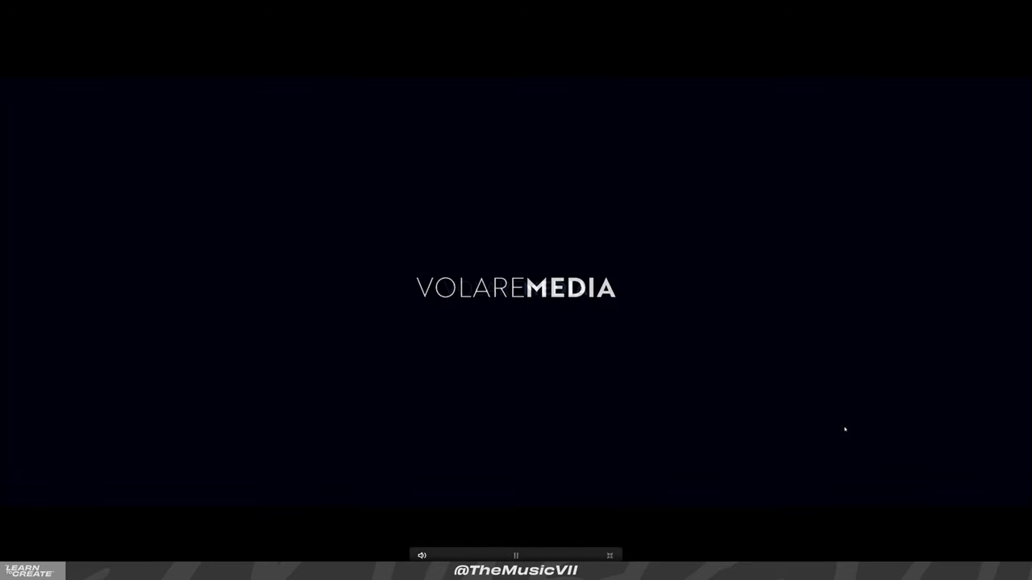
{"action": "key", "text": "Escape"}
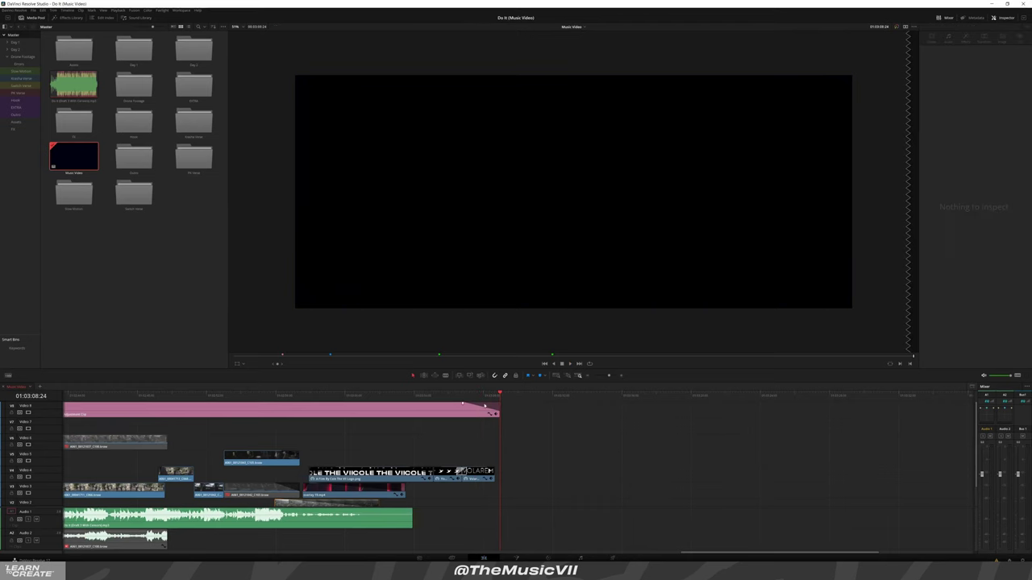
{"action": "left_click", "coordinate": [462, 395]}
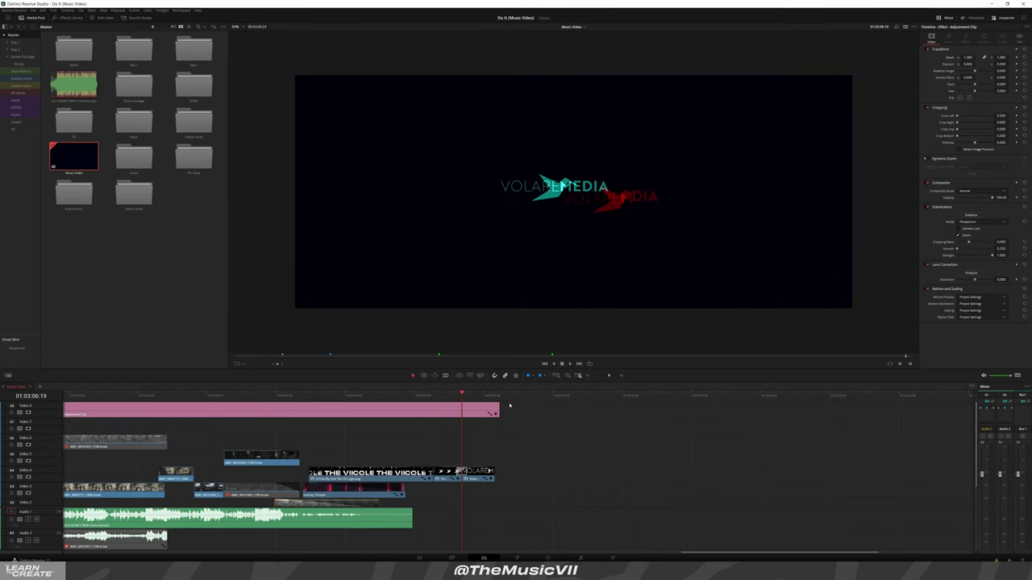
{"action": "key", "text": "space"}
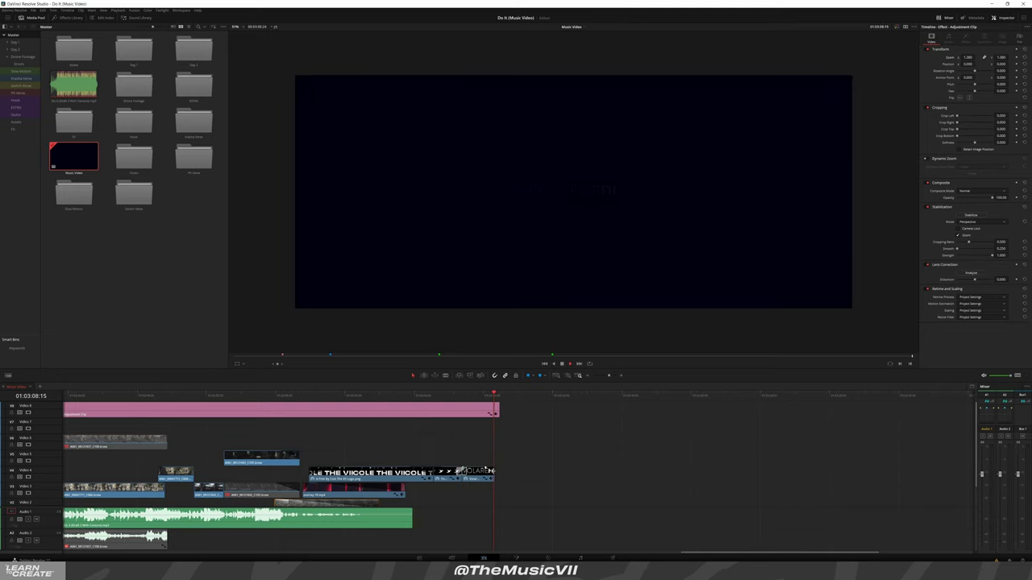
Delete the empty video tracks and jump to the marker at 01:00:13:15
{"action": "key", "text": "shift+z"}
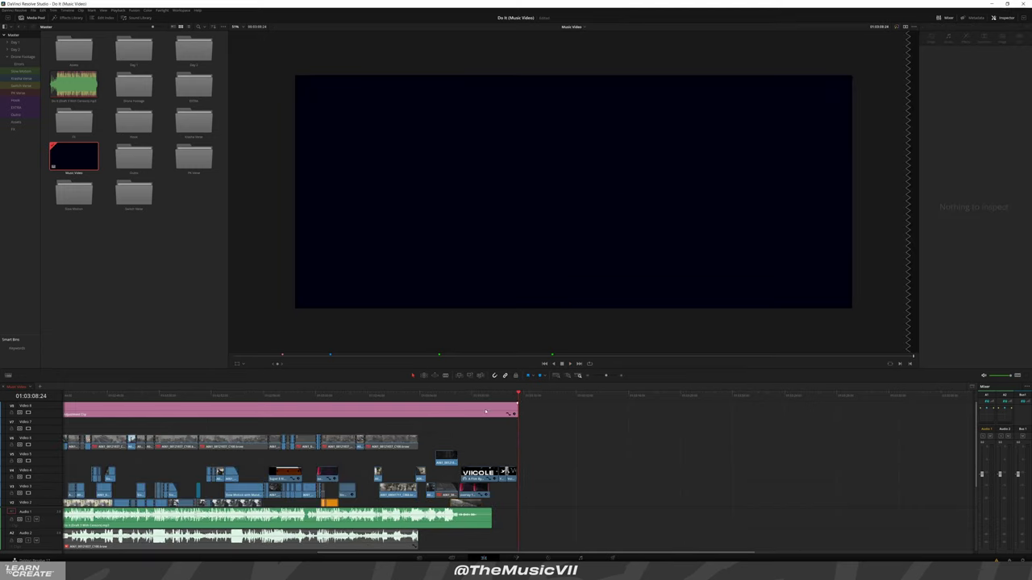
{"action": "key", "text": "Home"}
{"action": "scroll", "coordinate": [257, 413], "scroll_direction": "up", "scroll_amount": 2}
{"action": "scroll", "coordinate": [250, 414], "scroll_direction": "down", "scroll_amount": 2}
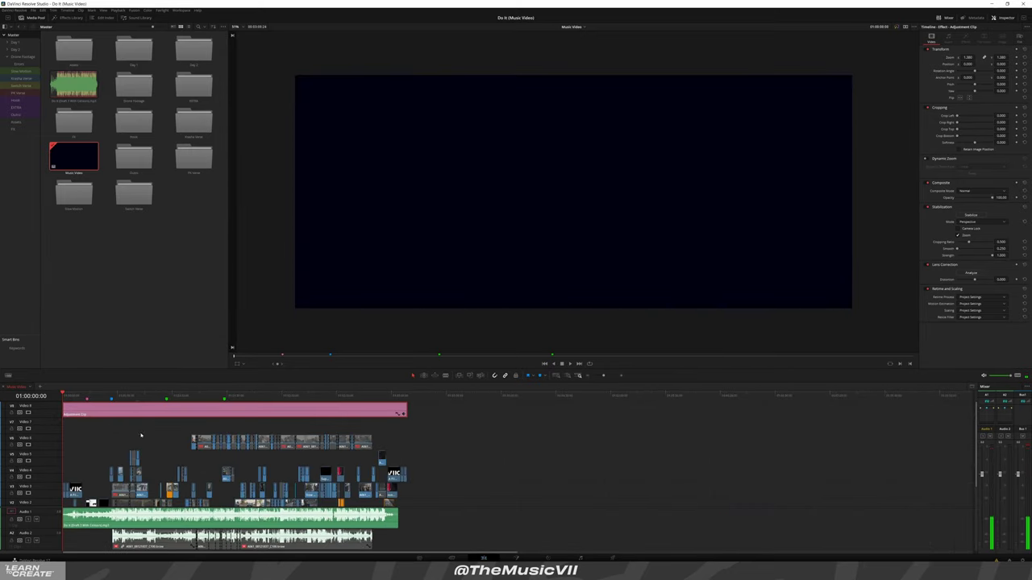
{"action": "left_click", "coordinate": [79, 465]}
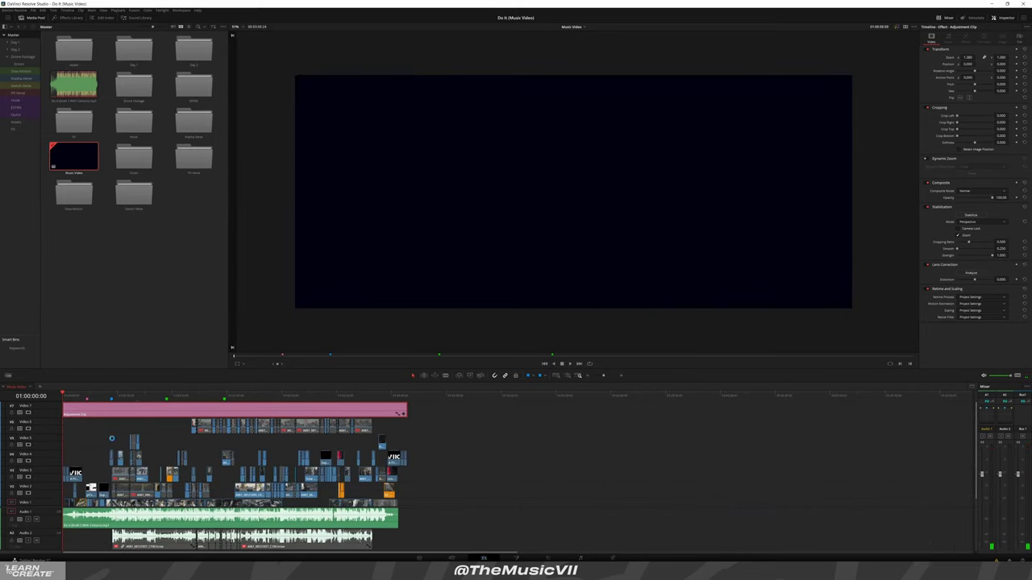
{"action": "left_click", "coordinate": [102, 396]}
{"action": "scroll", "coordinate": [103, 403], "scroll_direction": "up", "scroll_amount": 3}
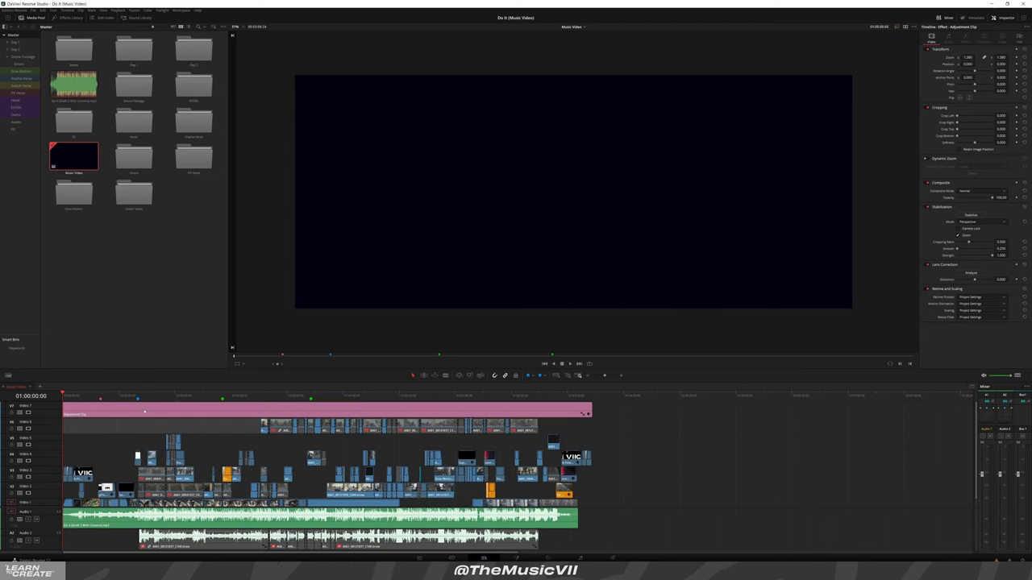
{"action": "left_click", "coordinate": [119, 396]}
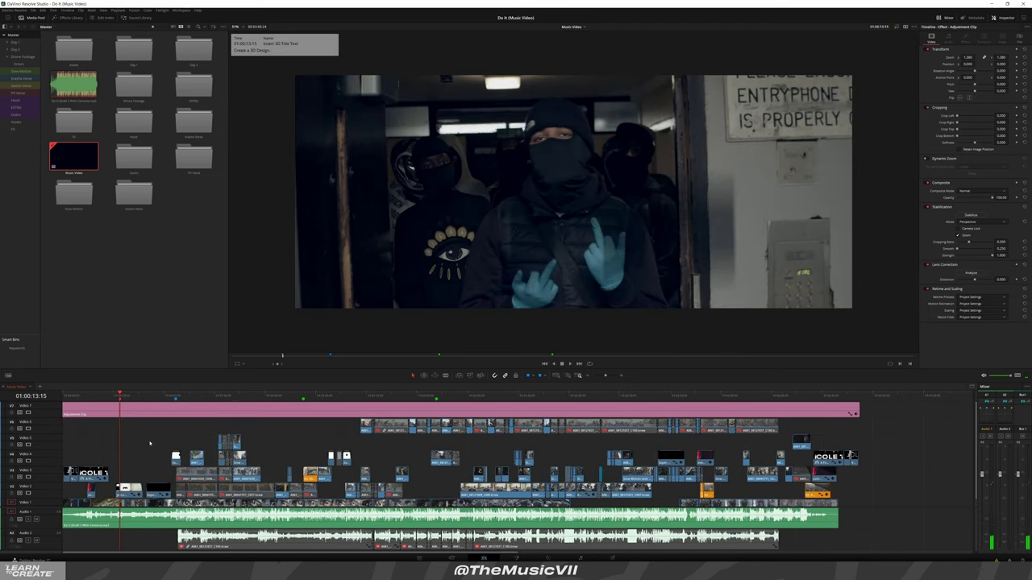
Search Open FX for 'lens' and apply Lens Reflections to the adjustment clip
{"action": "left_click", "coordinate": [64, 18]}
{"action": "left_click", "coordinate": [16, 79]}
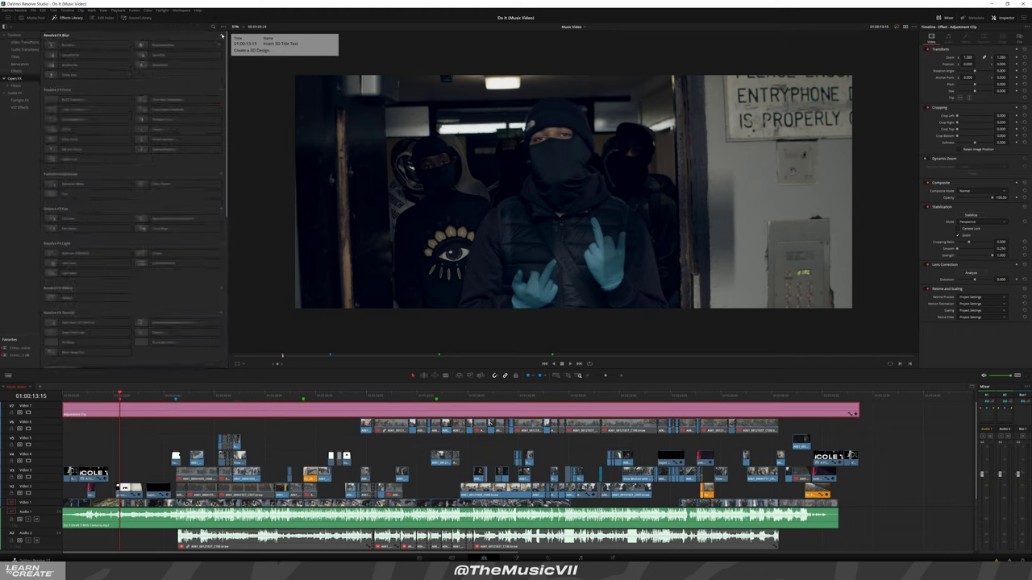
{"action": "left_click", "coordinate": [213, 28]}
{"action": "type", "text": "lens"}
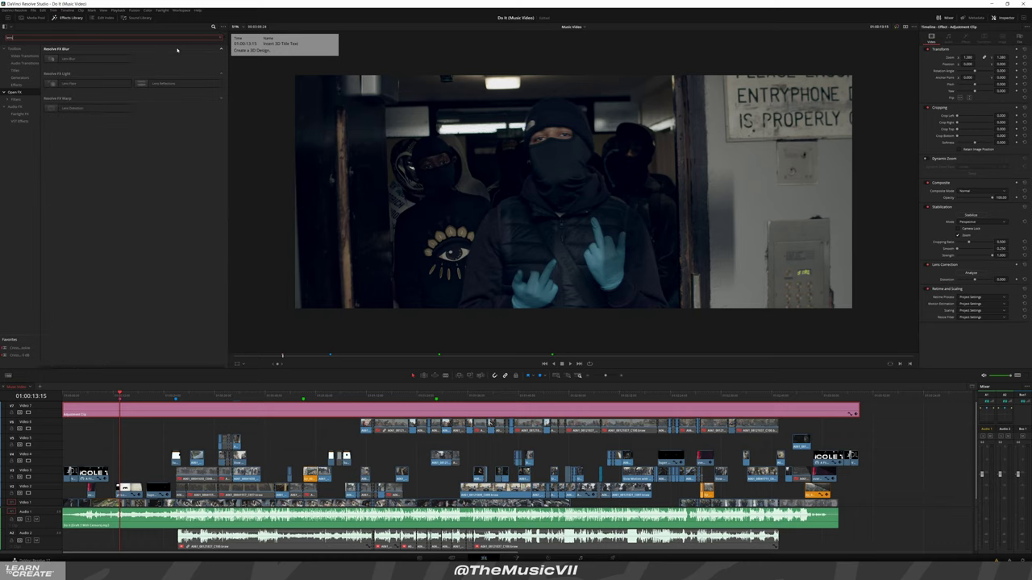
{"action": "left_click_drag", "start_coordinate": [143, 84], "coordinate": [141, 409]}
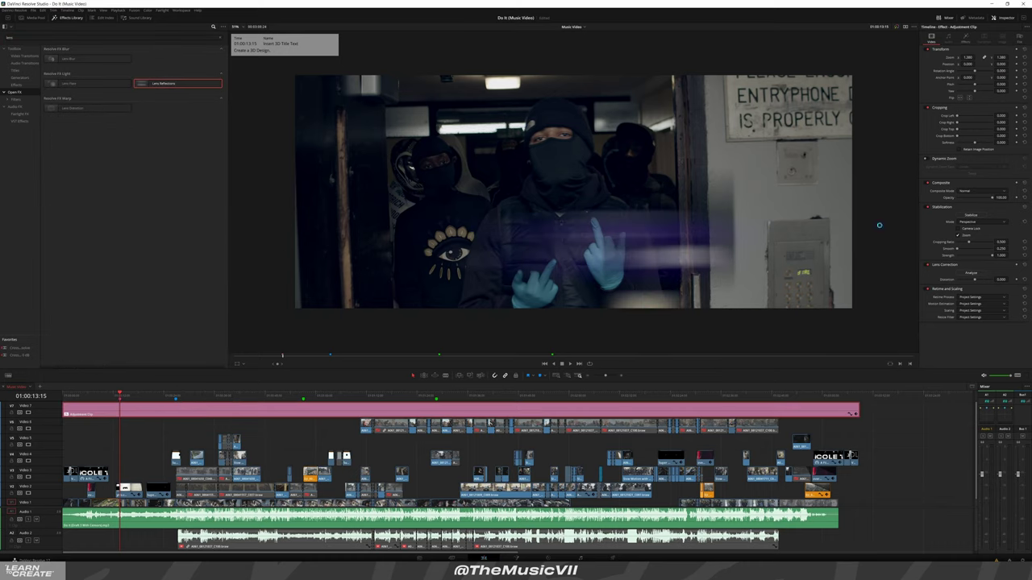
Try Lens Reflections presets while previewing, and set the reflection colour to white
{"action": "left_click", "coordinate": [966, 37]}
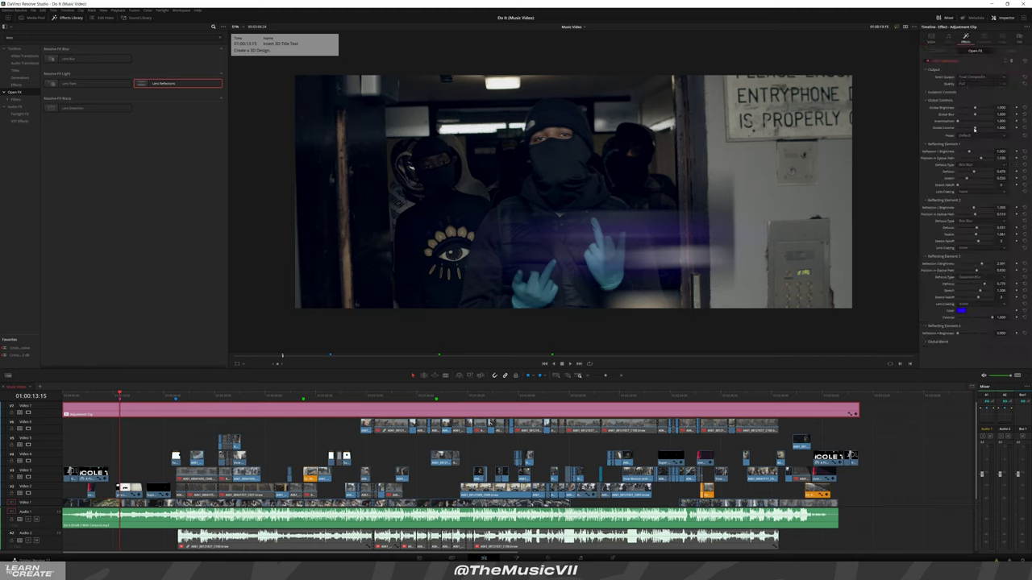
{"action": "left_click", "coordinate": [967, 165]}
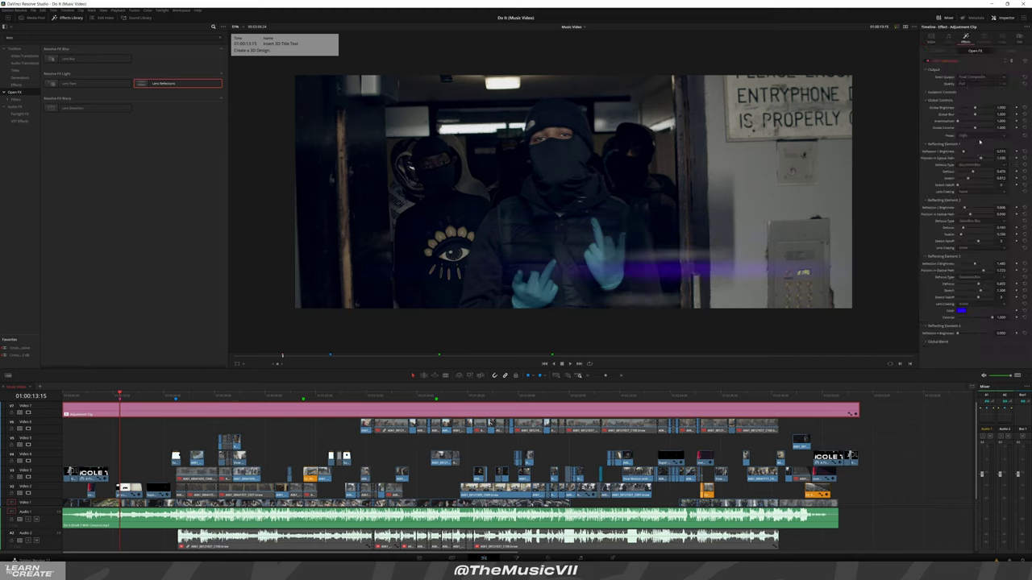
{"action": "left_click", "coordinate": [970, 159]}
{"action": "key", "text": "space"}
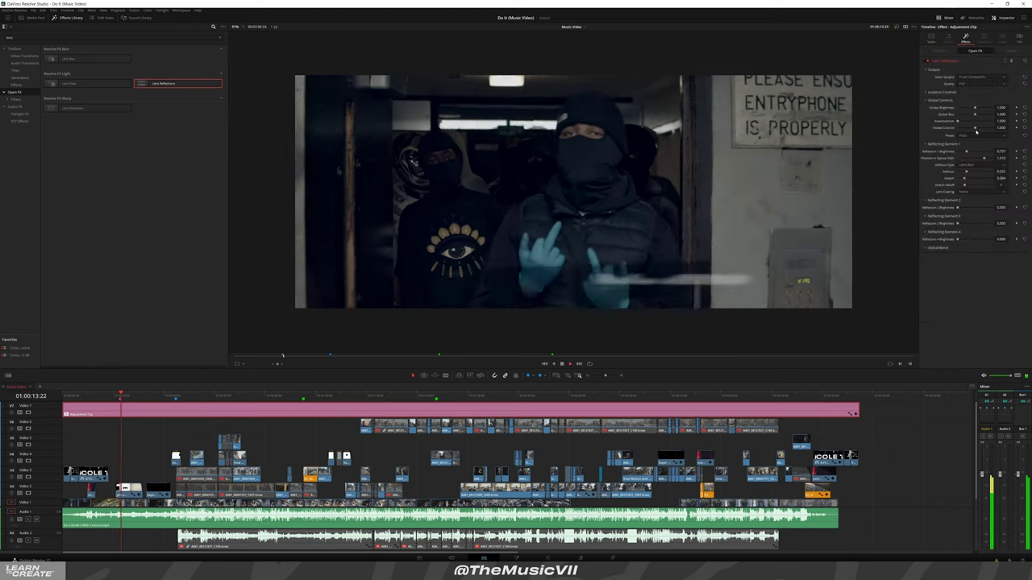
{"action": "left_click", "coordinate": [973, 135]}
{"action": "left_click", "coordinate": [970, 150]}
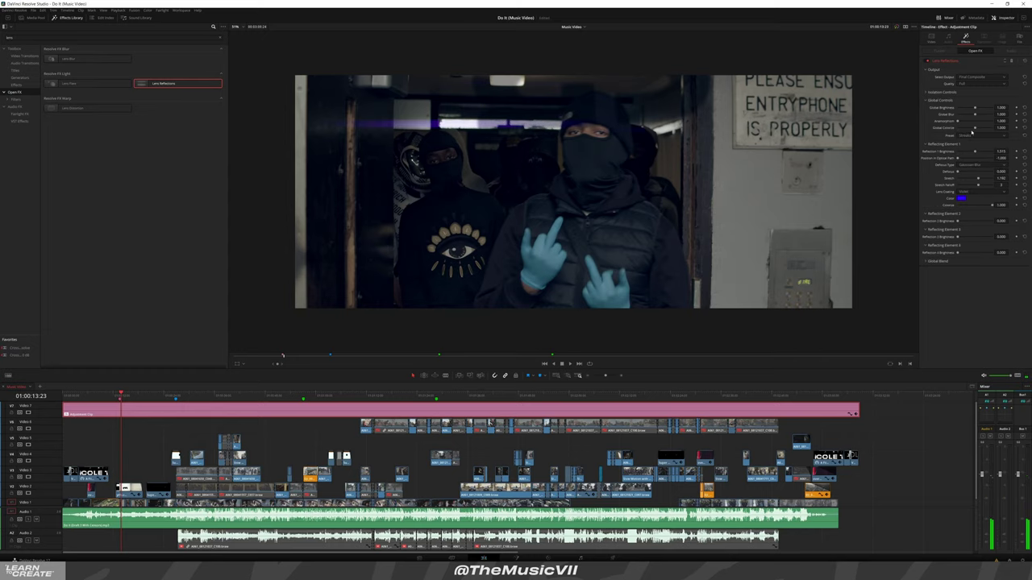
{"action": "left_click", "coordinate": [207, 399]}
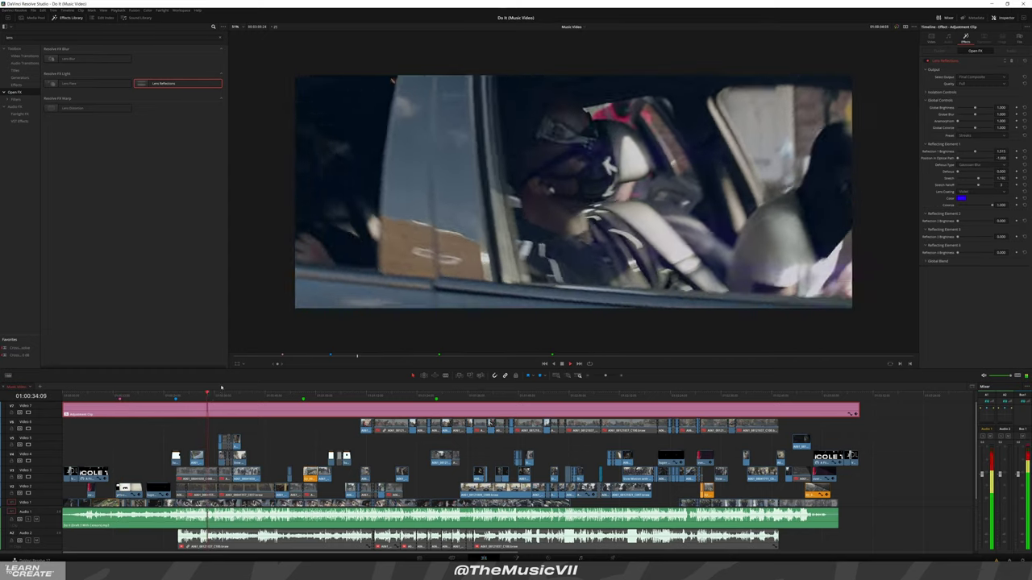
{"action": "left_click", "coordinate": [961, 197]}
{"action": "left_click", "coordinate": [479, 310]}
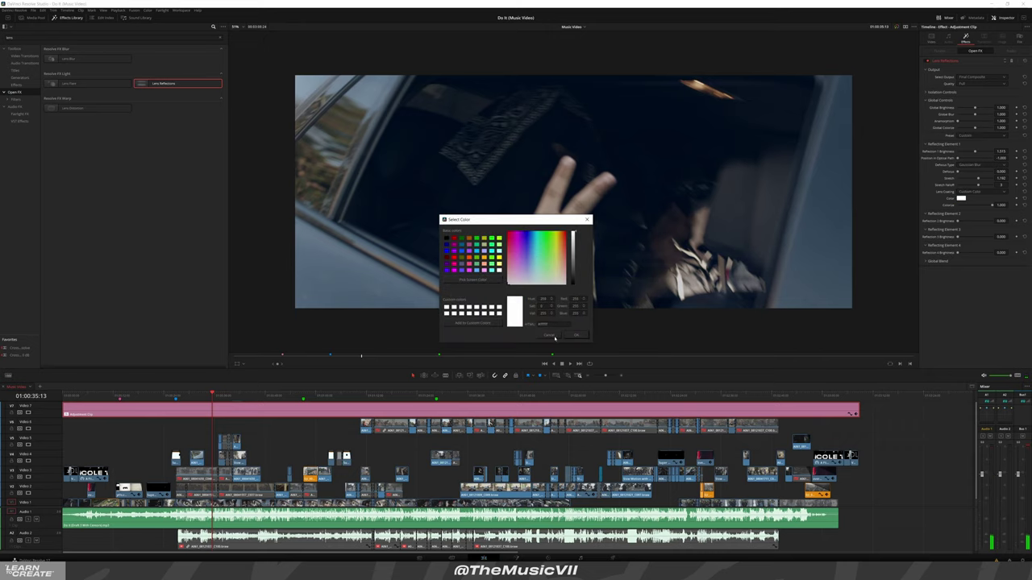
{"action": "left_click", "coordinate": [571, 335]}
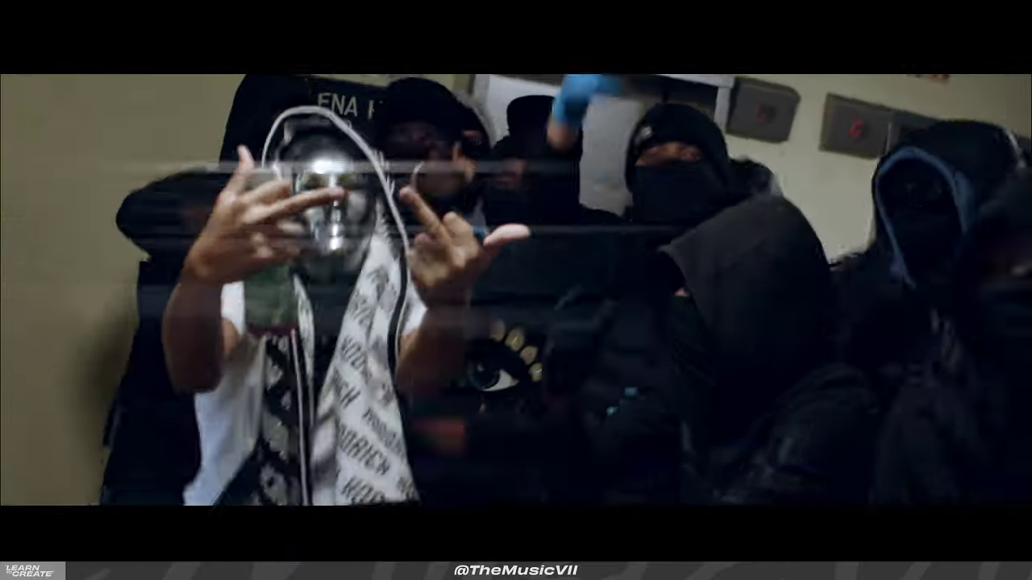
Leave the full-screen cinema viewer and return to the Edit page
{"action": "mouse_move", "coordinate": [541, 431]}
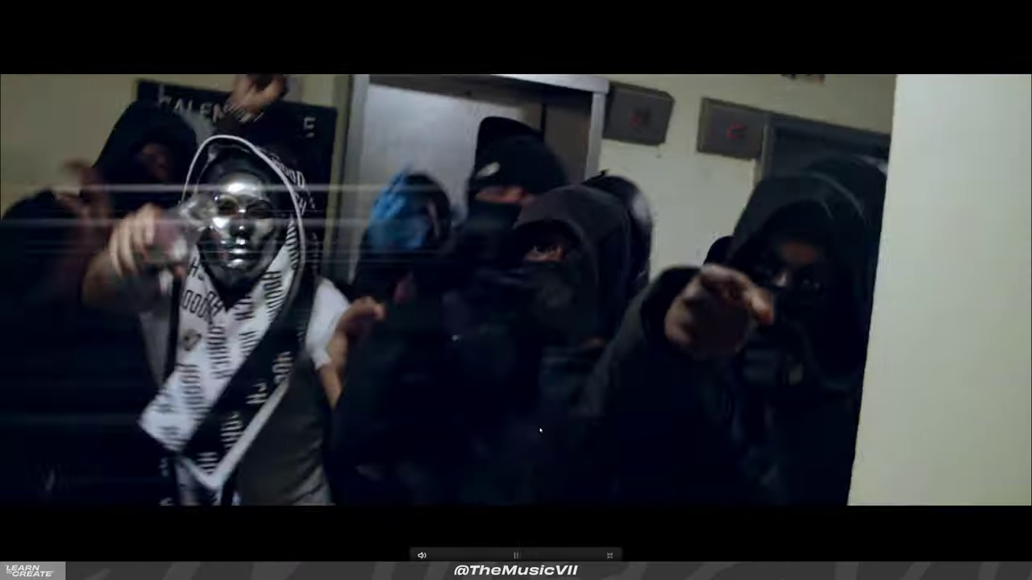
{"action": "key", "text": "Escape"}
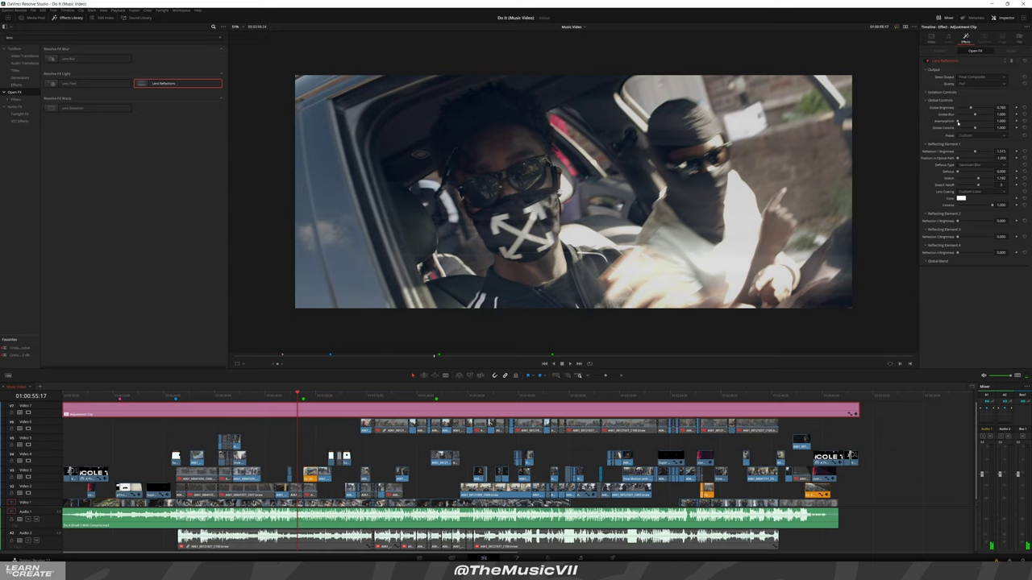
Raise Anamorphism to about 4, then lower Global and Reflecting Element 1 brightness after a full-screen check
{"action": "left_click_drag", "start_coordinate": [957, 121], "coordinate": [1004, 120]}
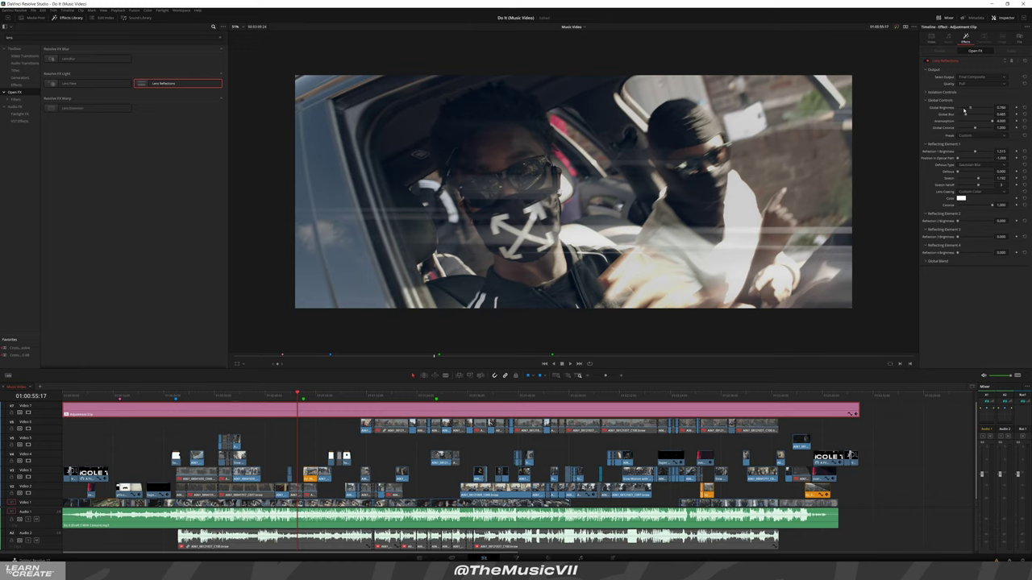
{"action": "left_click_drag", "start_coordinate": [964, 111], "coordinate": [967, 113]}
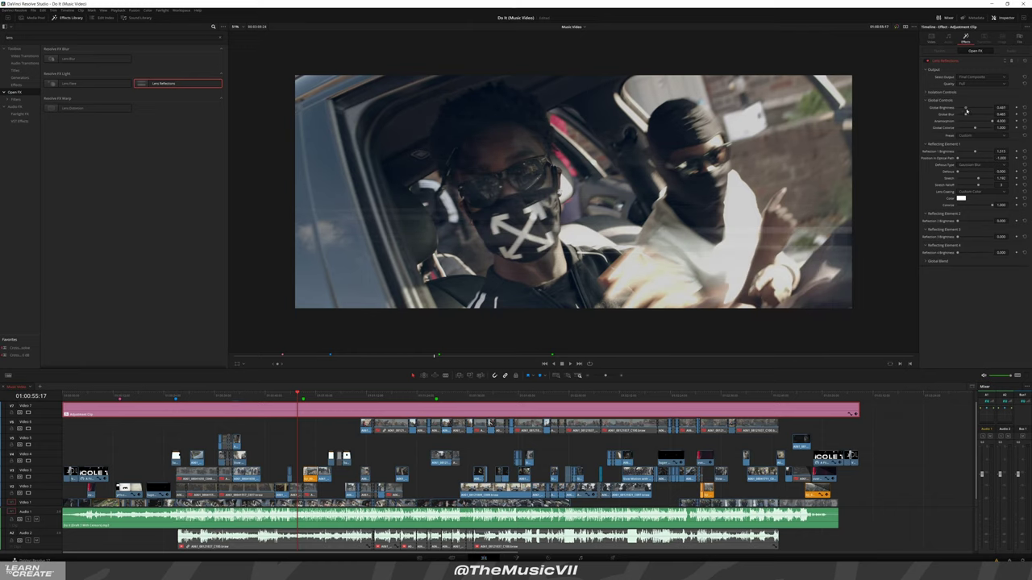
{"action": "left_click", "coordinate": [334, 393]}
{"action": "key", "text": "space"}
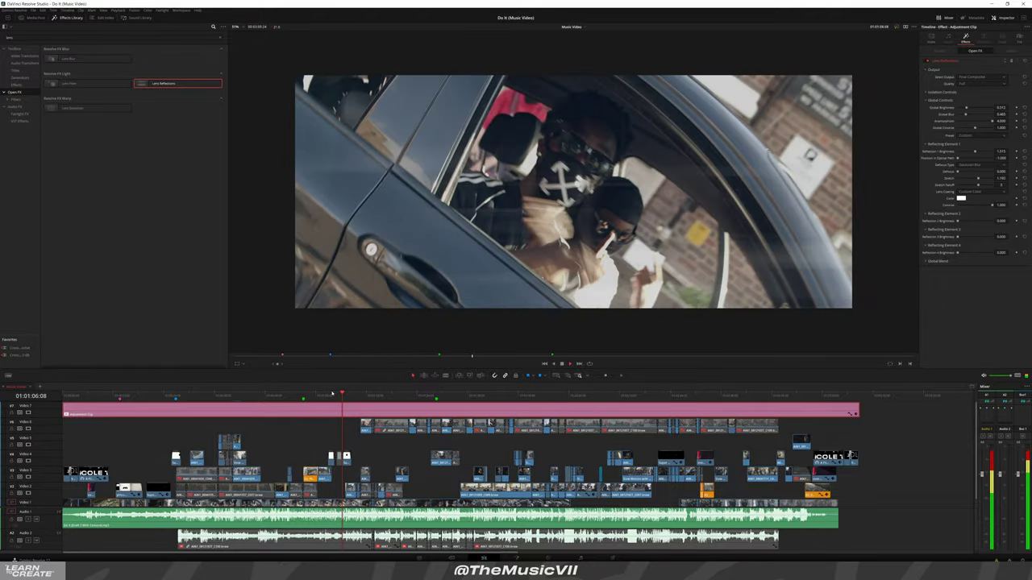
{"action": "key", "text": "ctrl+f"}
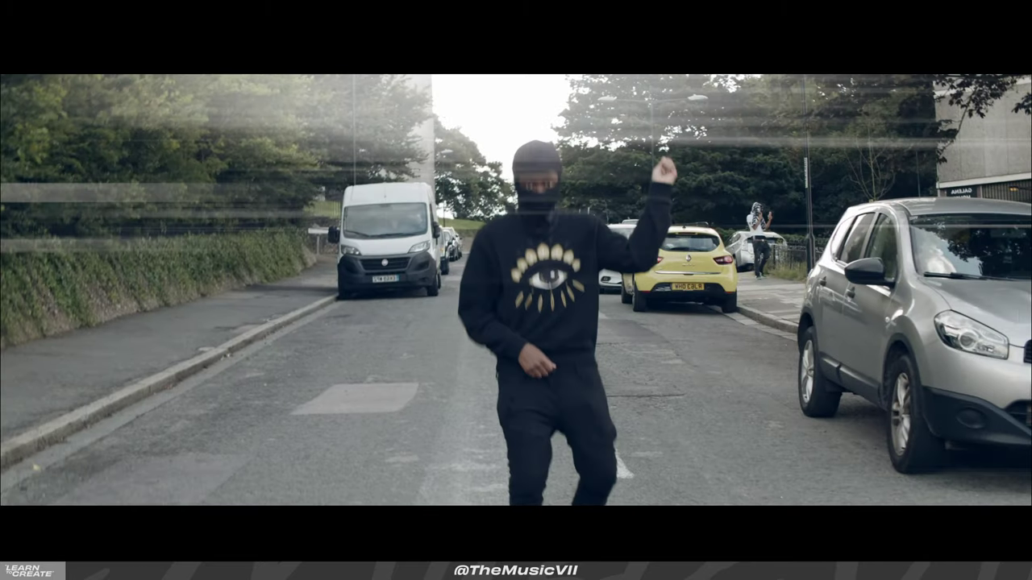
{"action": "key", "text": "Escape"}
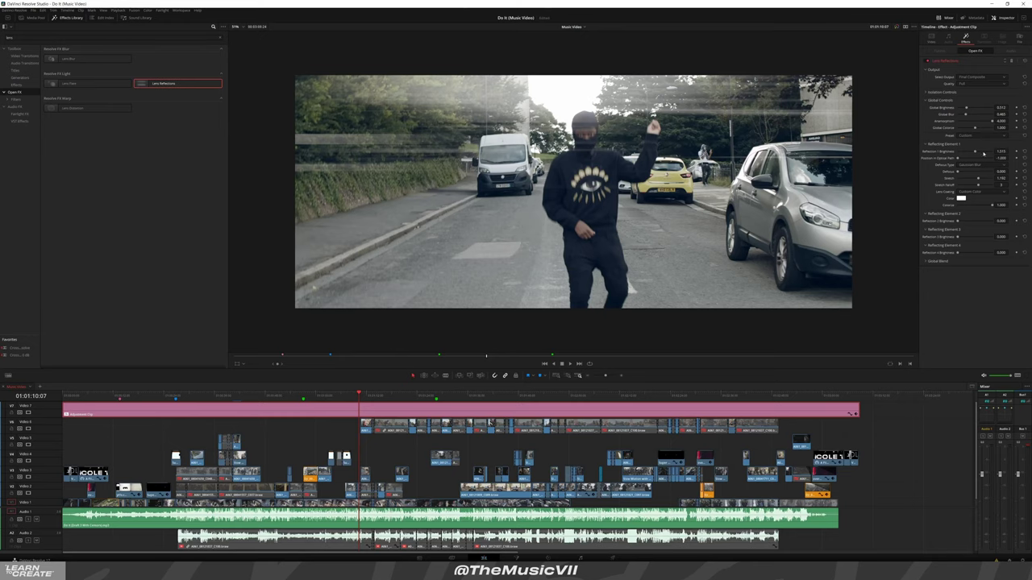
{"action": "left_click_drag", "start_coordinate": [972, 151], "coordinate": [958, 151]}
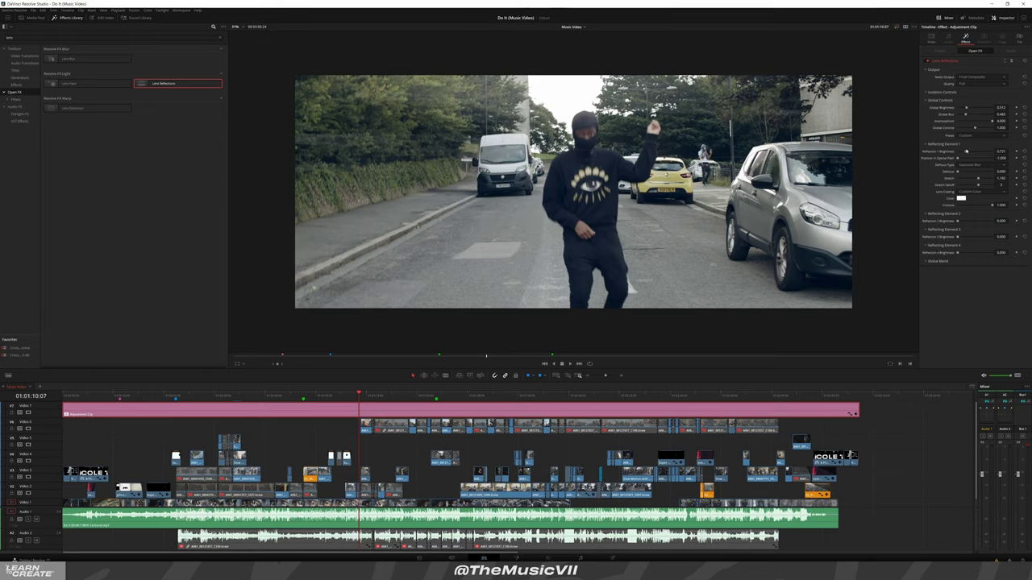
{"action": "left_click_drag", "start_coordinate": [962, 106], "coordinate": [964, 110]}
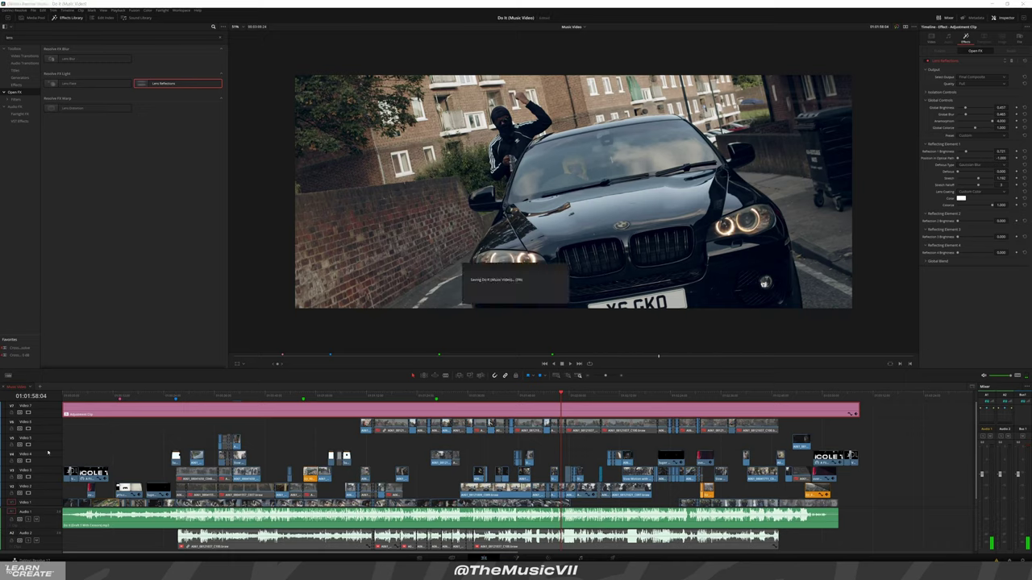
{"action": "key", "text": "Home"}
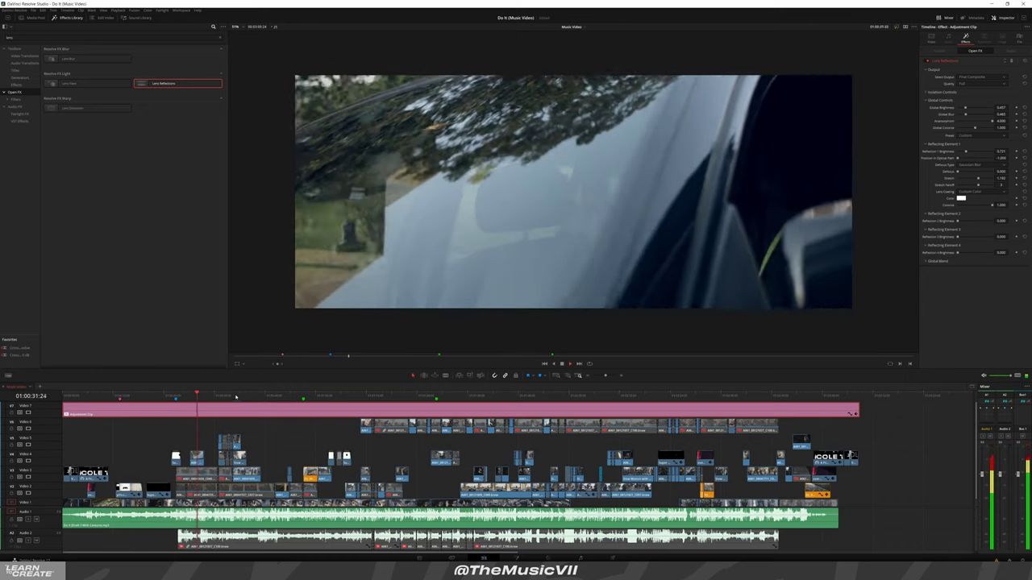
{"action": "left_click", "coordinate": [927, 229]}
{"action": "left_click", "coordinate": [929, 229]}
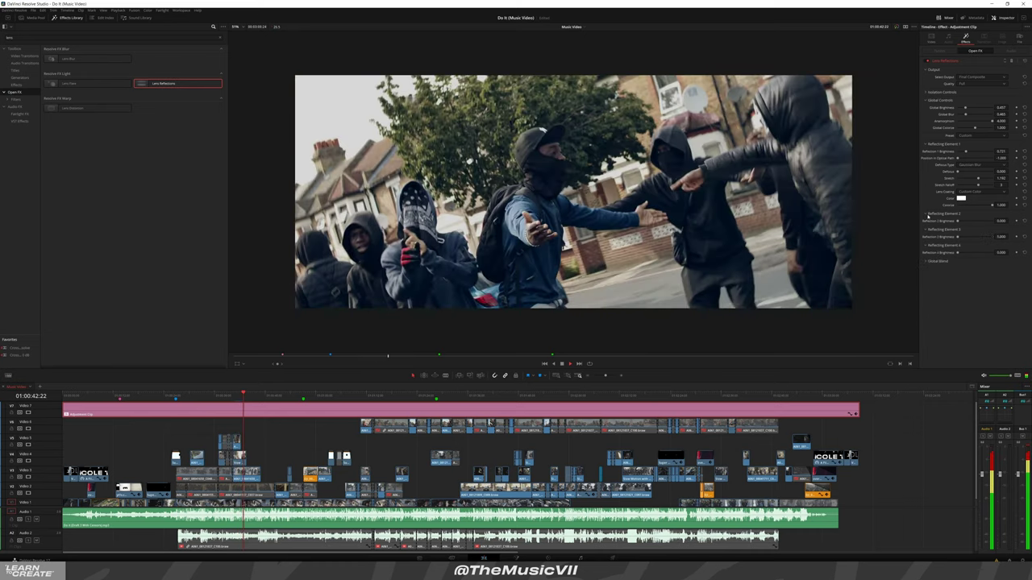
{"action": "left_click", "coordinate": [930, 214]}
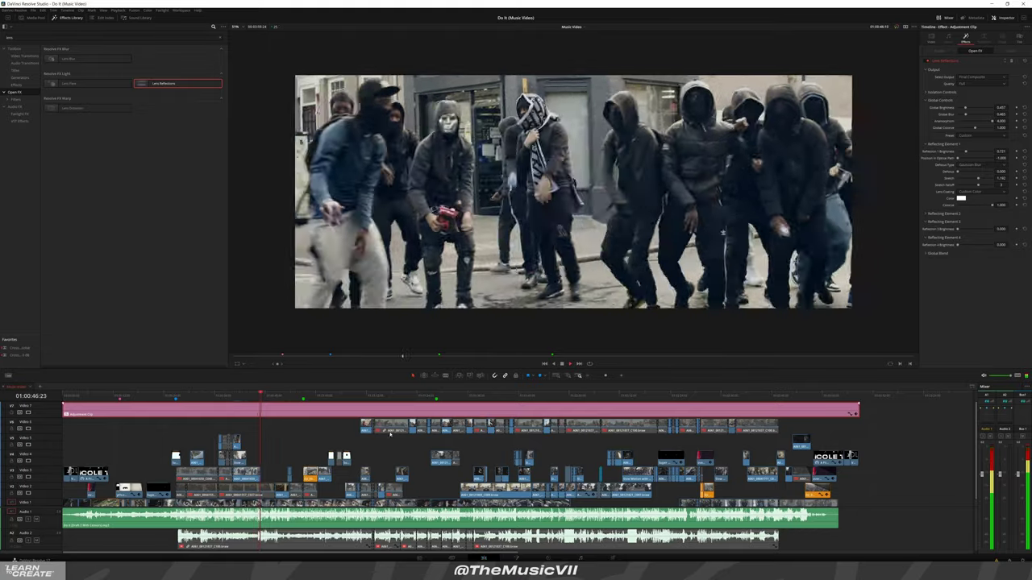
{"action": "left_click", "coordinate": [375, 395]}
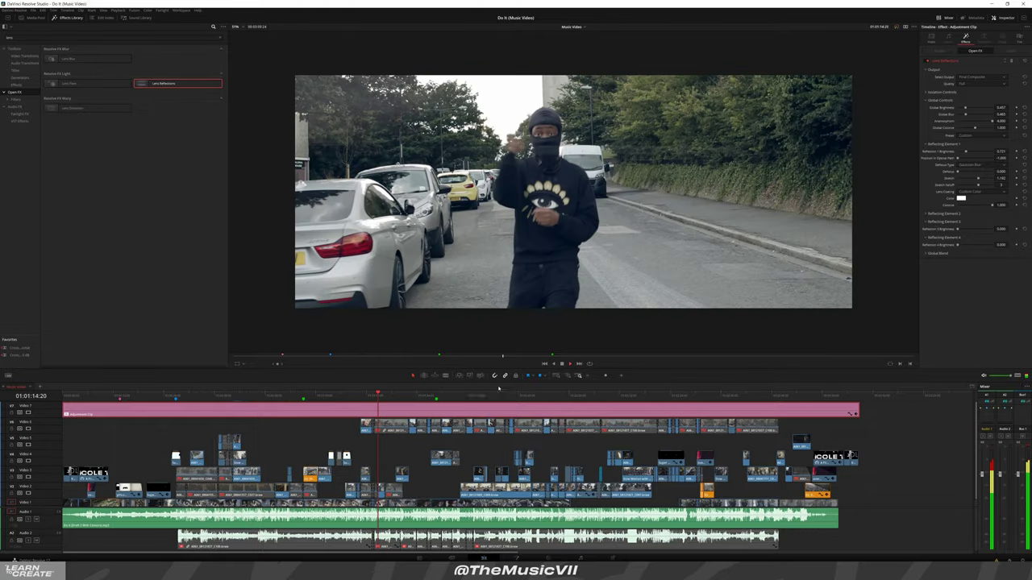
{"action": "left_click", "coordinate": [600, 395]}
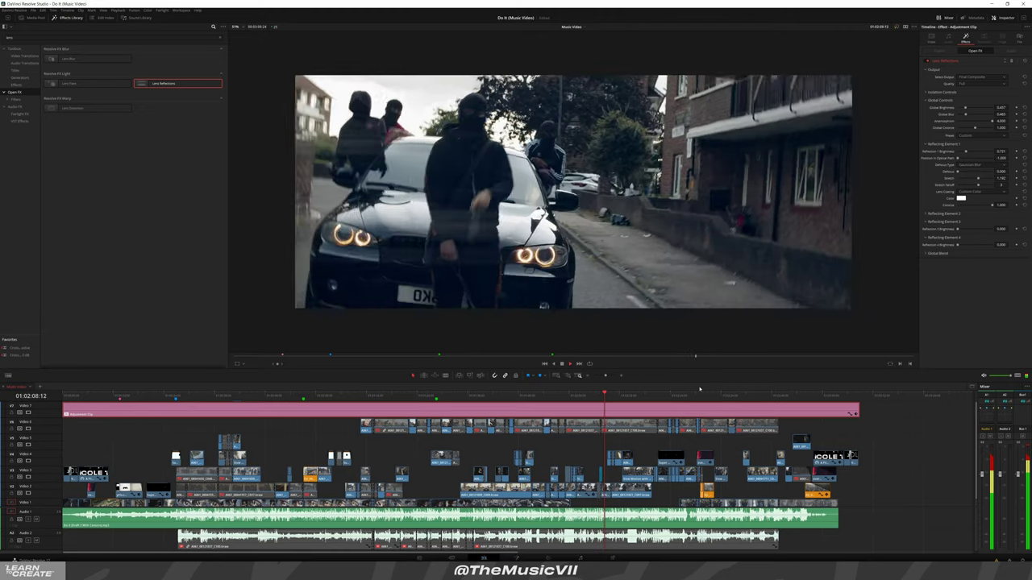
{"action": "left_click", "coordinate": [722, 395]}
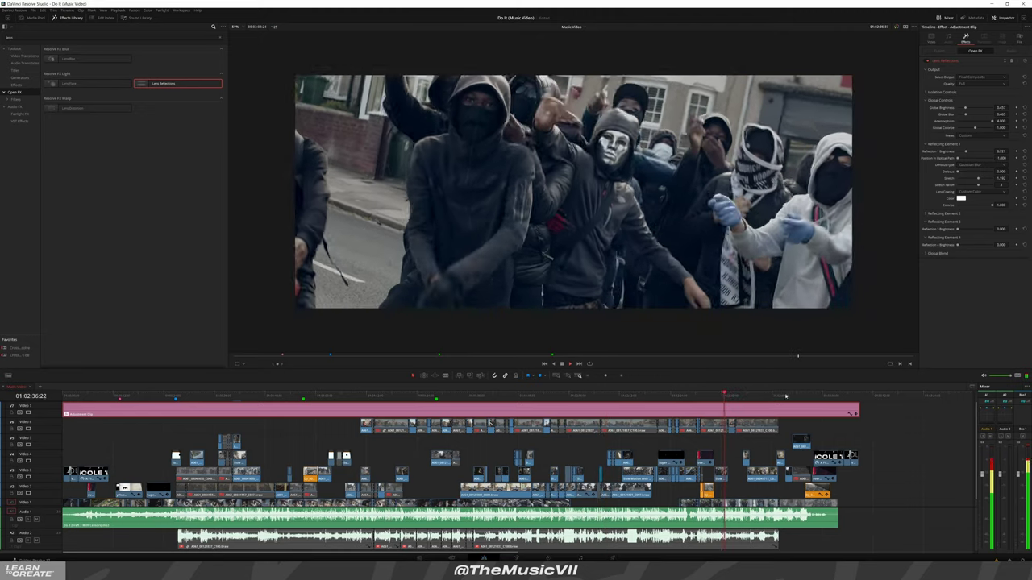
{"action": "left_click", "coordinate": [92, 38]}
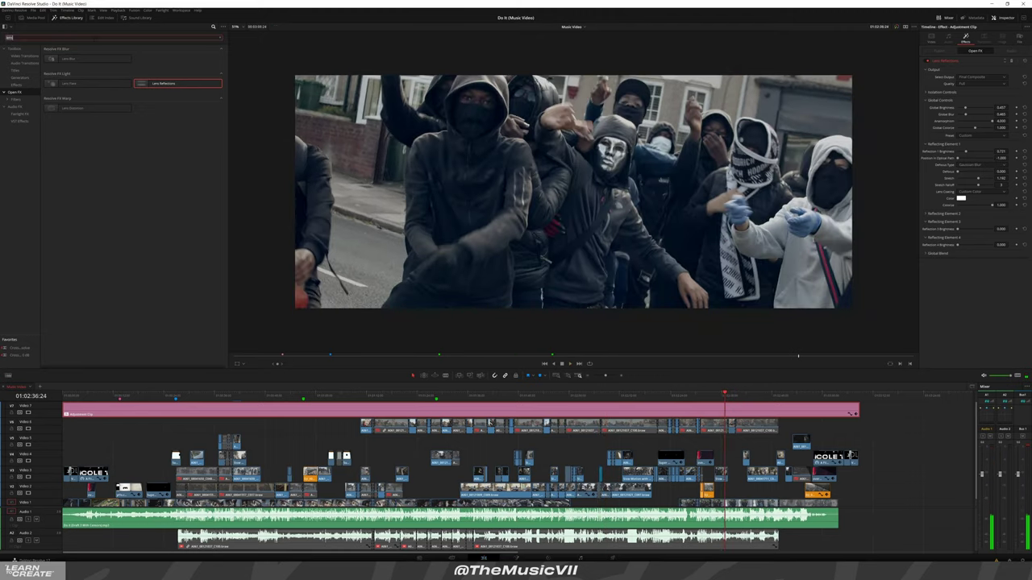
Search the effects for 'film' and drop Film Grain onto the adjustment clip
{"action": "key", "text": "BackSpace"}
{"action": "key", "text": "BackSpace"}
{"action": "key", "text": "BackSpace"}
{"action": "type", "text": "noise"}
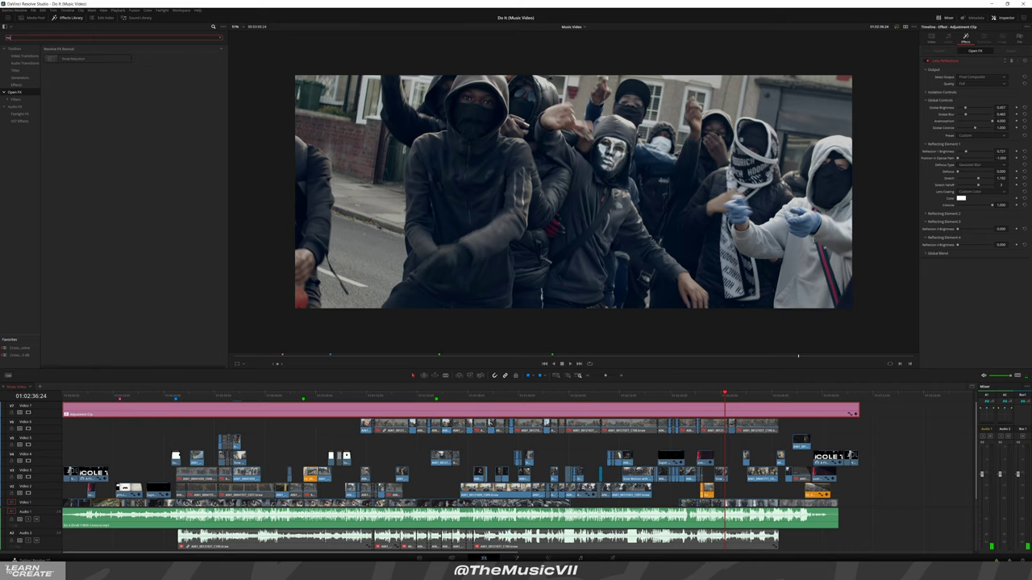
{"action": "key", "text": "BackSpace"}
{"action": "key", "text": "BackSpace"}
{"action": "key", "text": "BackSpace"}
{"action": "type", "text": "film"}
{"action": "left_click_drag", "start_coordinate": [177, 58], "coordinate": [264, 411]}
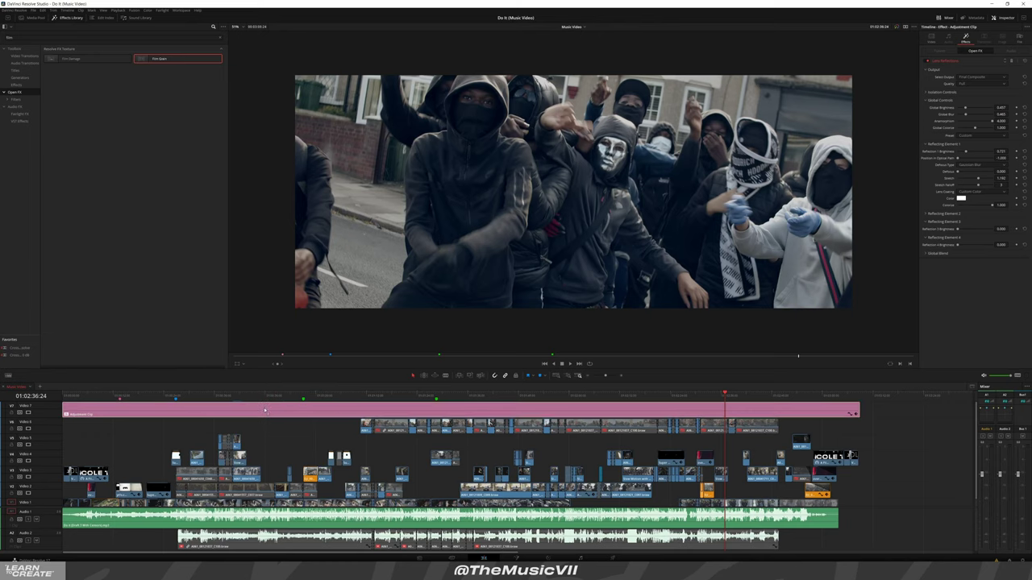
Expand Film Grain in the Inspector, toggle Grain Only on and off, and preview on the car shot
{"action": "left_click", "coordinate": [241, 395]}
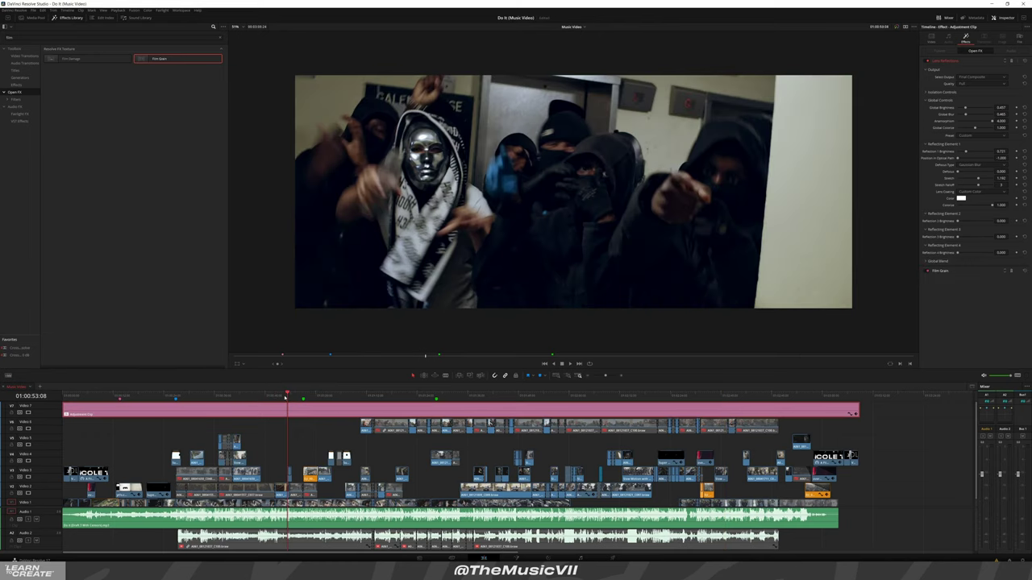
{"action": "key", "text": "space"}
{"action": "left_click", "coordinate": [219, 396]}
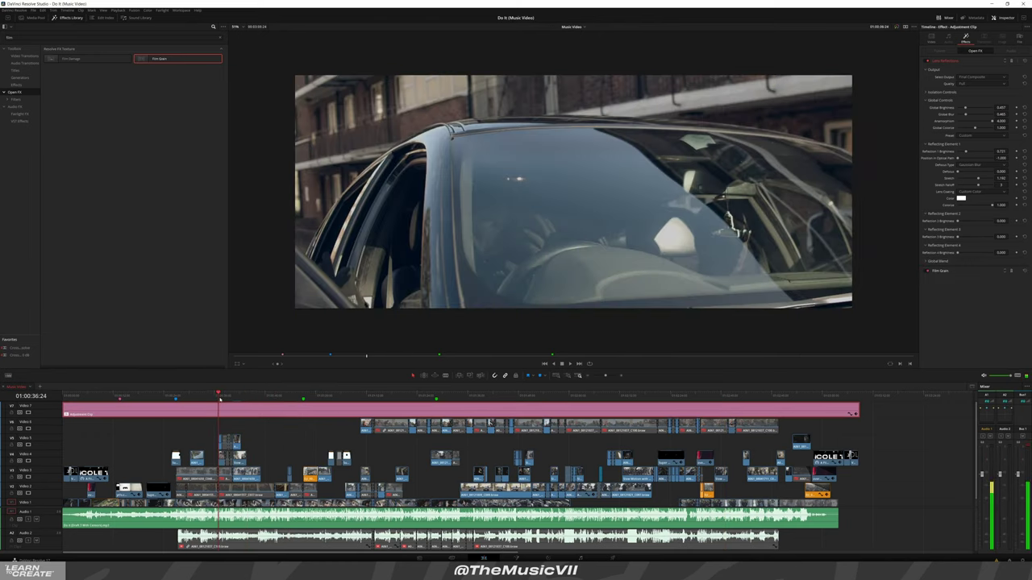
{"action": "left_click", "coordinate": [956, 62]}
{"action": "left_click", "coordinate": [944, 71]}
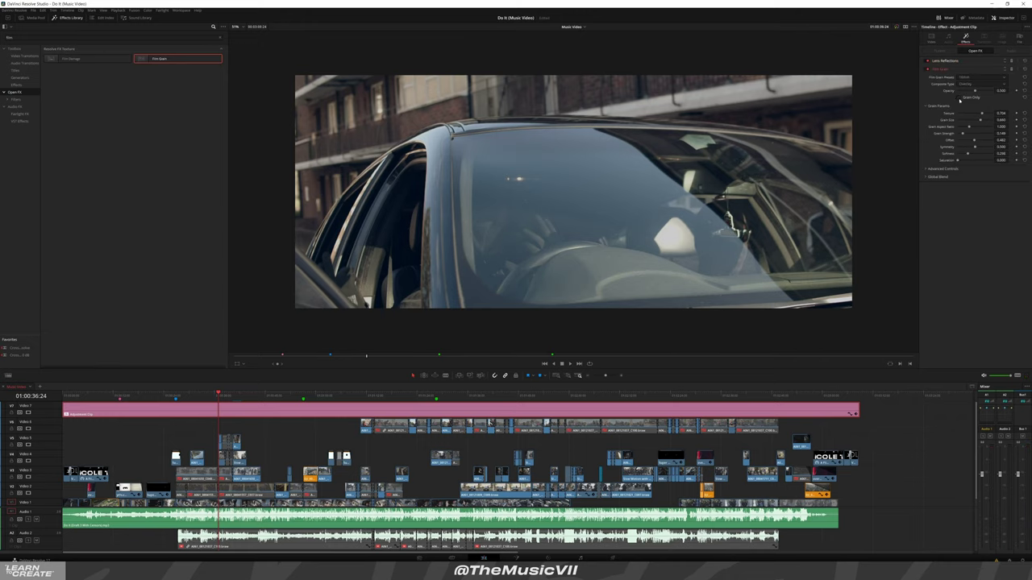
{"action": "left_click", "coordinate": [960, 97]}
{"action": "left_click", "coordinate": [959, 98]}
{"action": "key", "text": "space"}
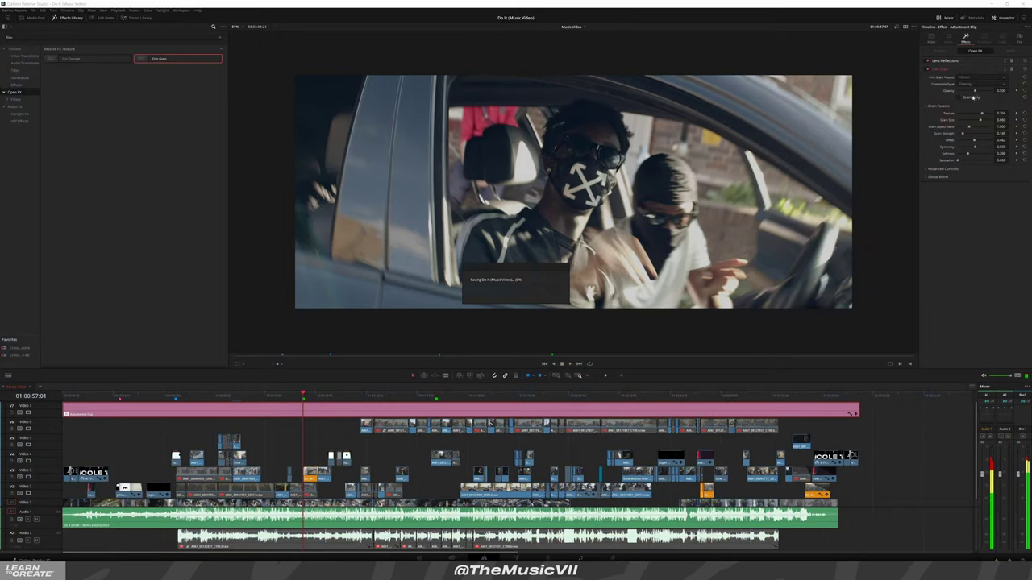
{"action": "left_click", "coordinate": [960, 97]}
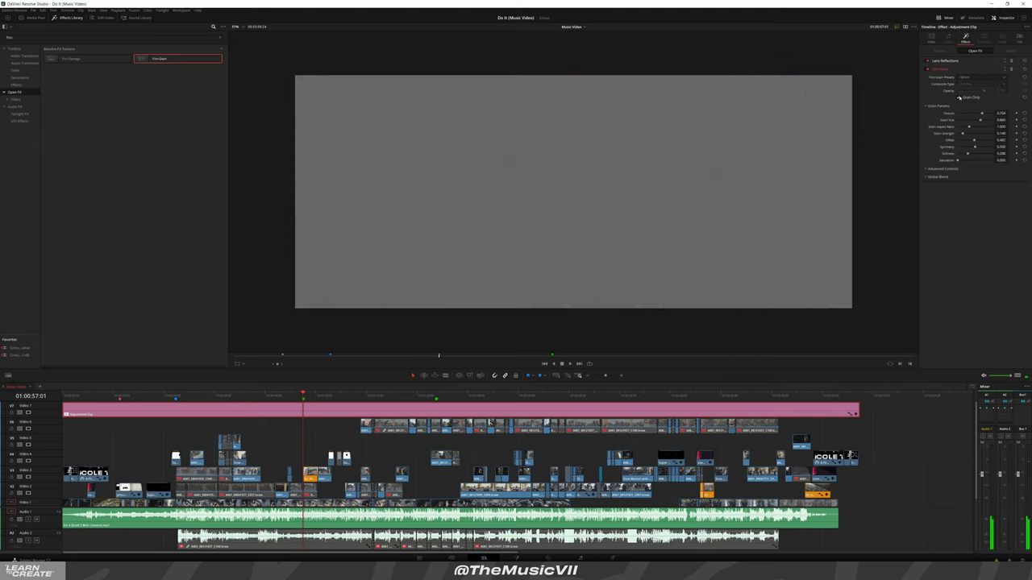
{"action": "left_click", "coordinate": [959, 97]}
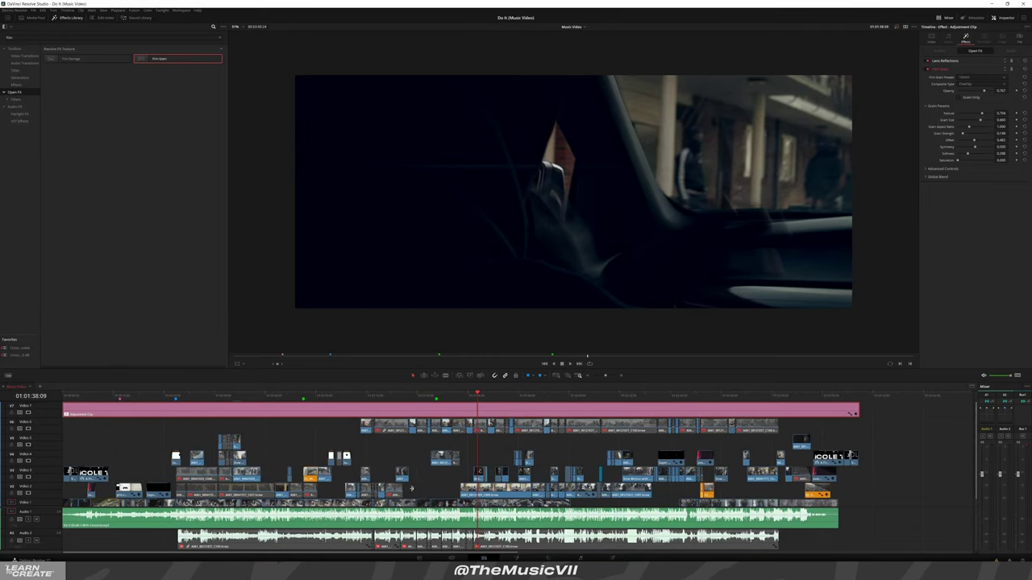
{"action": "scroll", "coordinate": [411, 488], "scroll_direction": "down", "scroll_amount": 5}
{"action": "left_click_drag", "start_coordinate": [87, 397], "coordinate": [79, 396]}
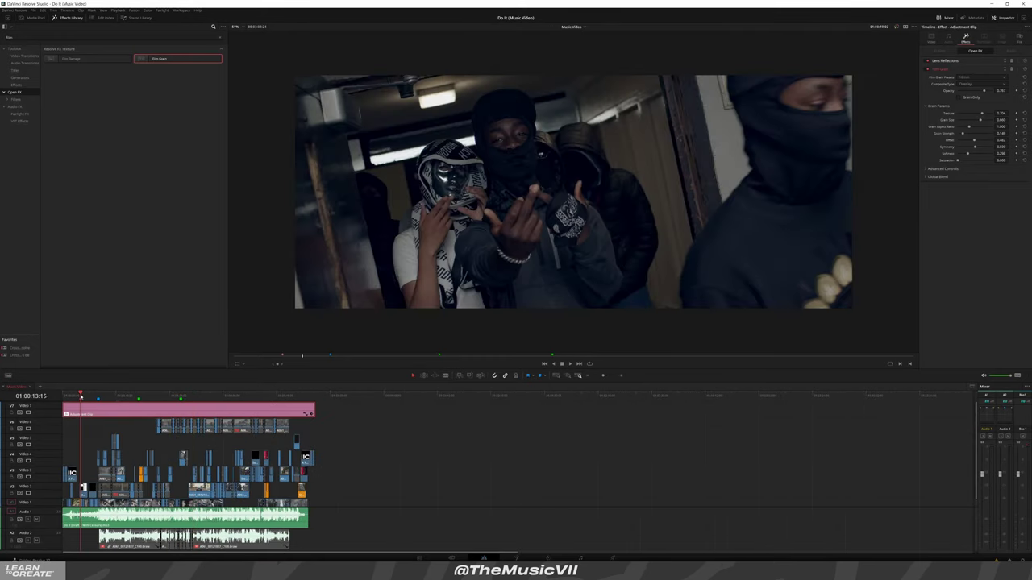
{"action": "scroll", "coordinate": [80, 433], "scroll_direction": "up", "scroll_amount": 5}
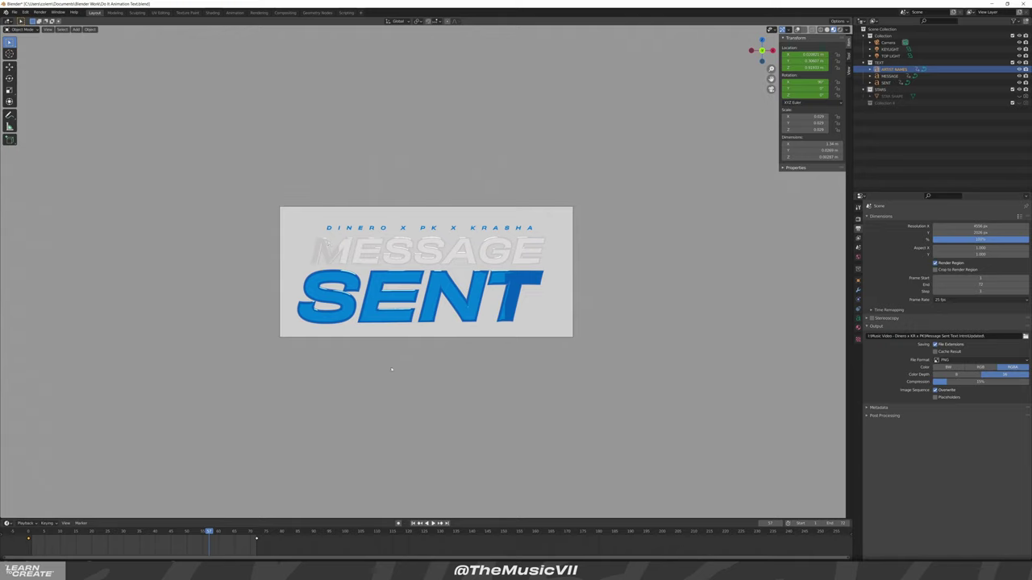
Replace the first artist name in the credits line with the new artist's name
{"action": "left_click", "coordinate": [372, 317]}
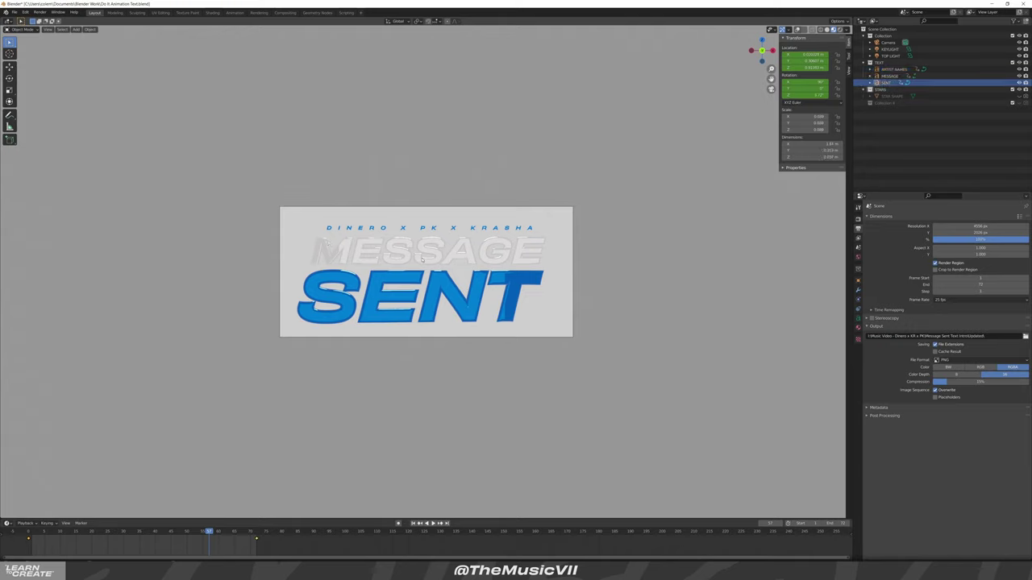
{"action": "left_click", "coordinate": [422, 259]}
{"action": "left_click", "coordinate": [364, 230]}
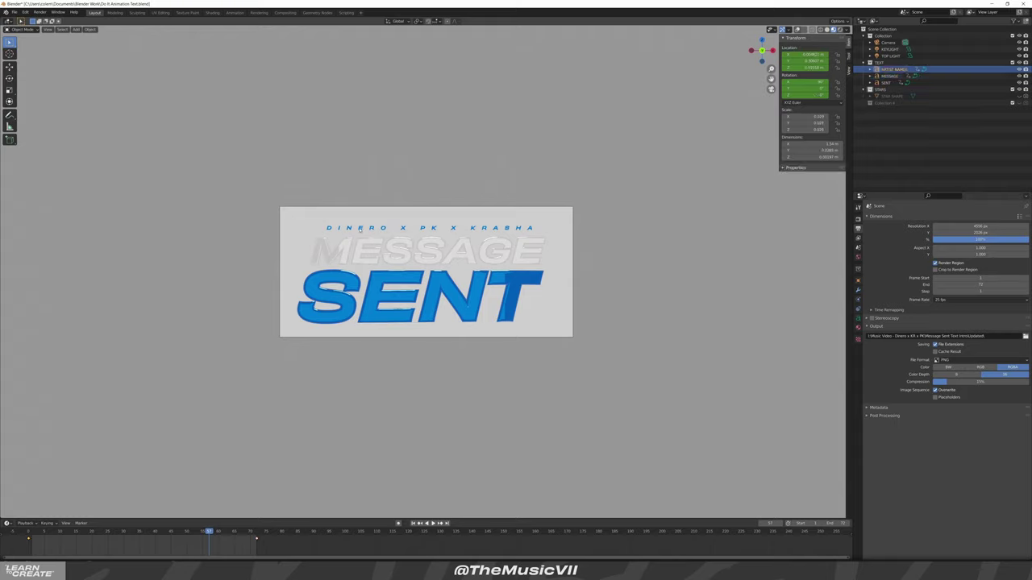
{"action": "key", "text": "Tab"}
{"action": "type", "text": "d"}
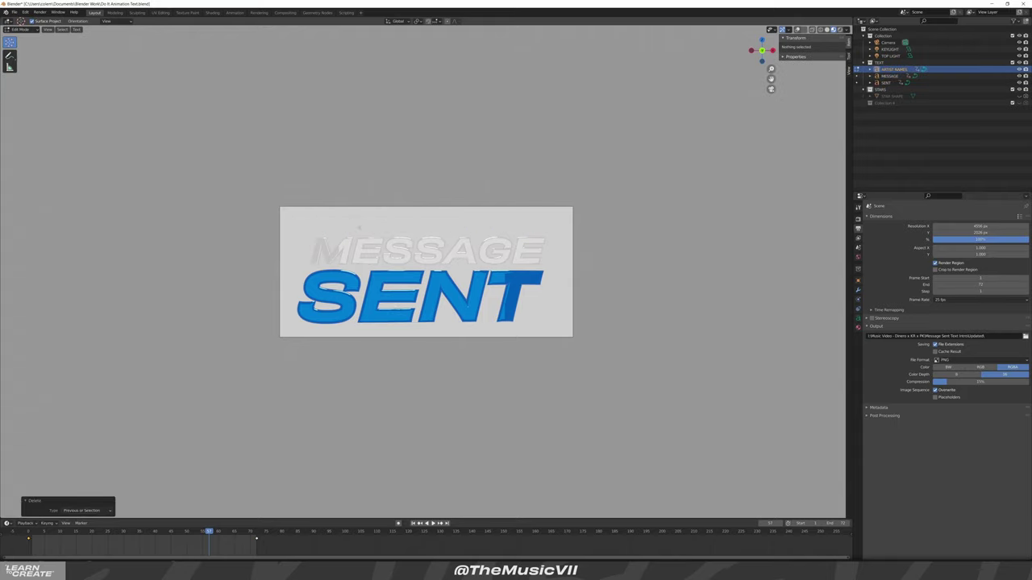
{"action": "key", "text": "Caps_Lock"}
{"action": "type", "text": "SWITCH"}
{"action": "type", "text": " S"}
{"action": "key", "text": "BackSpace"}
{"action": "key", "text": "BackSpace"}
{"action": "type", "text": "X P"}
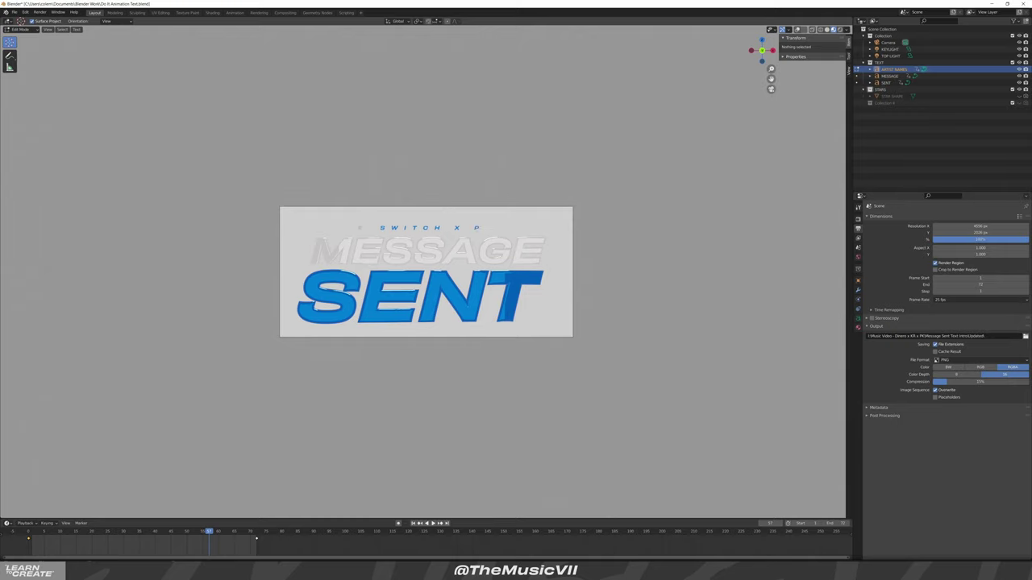
{"action": "type", "text": "K X KRASHS"}
{"action": "key", "text": "Tab"}
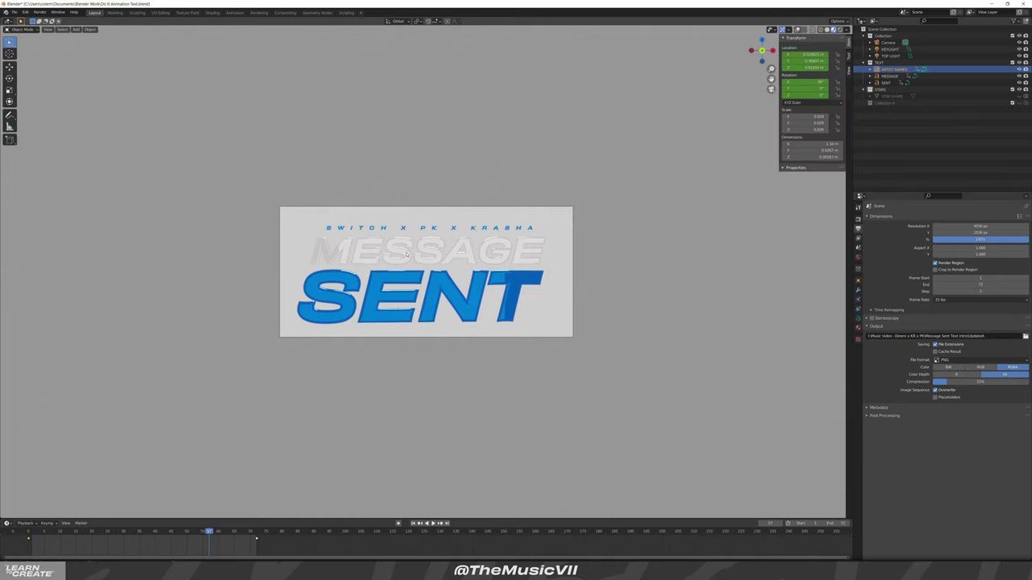
Retype the title words MESSAGE as DO and SENT as IT
{"action": "left_click", "coordinate": [372, 262]}
{"action": "key", "text": "Tab"}
{"action": "type", "text": "D"}
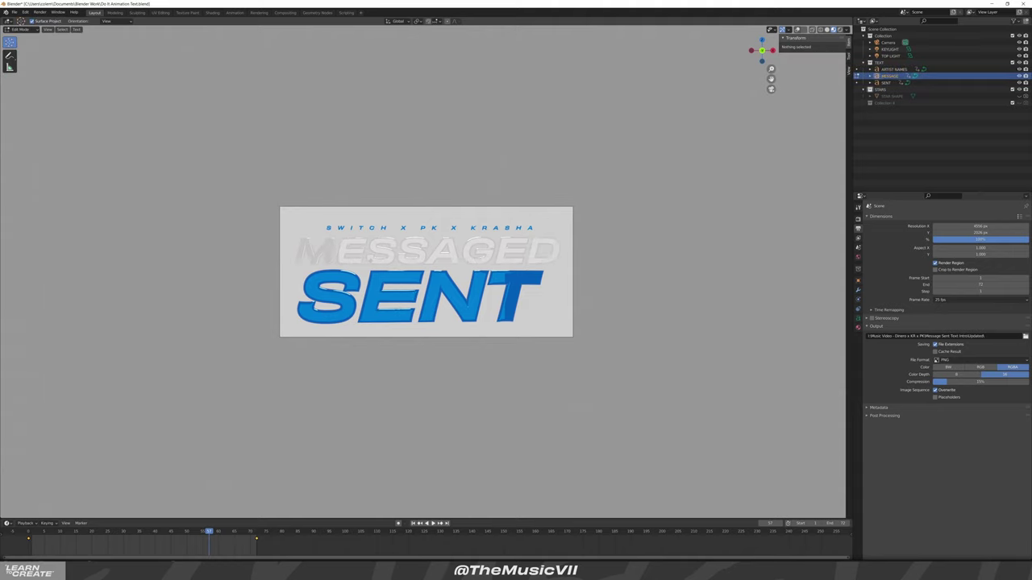
{"action": "key", "text": "BackSpace"}
{"action": "key", "text": "ctrl+BackSpace"}
{"action": "type", "text": "DO"}
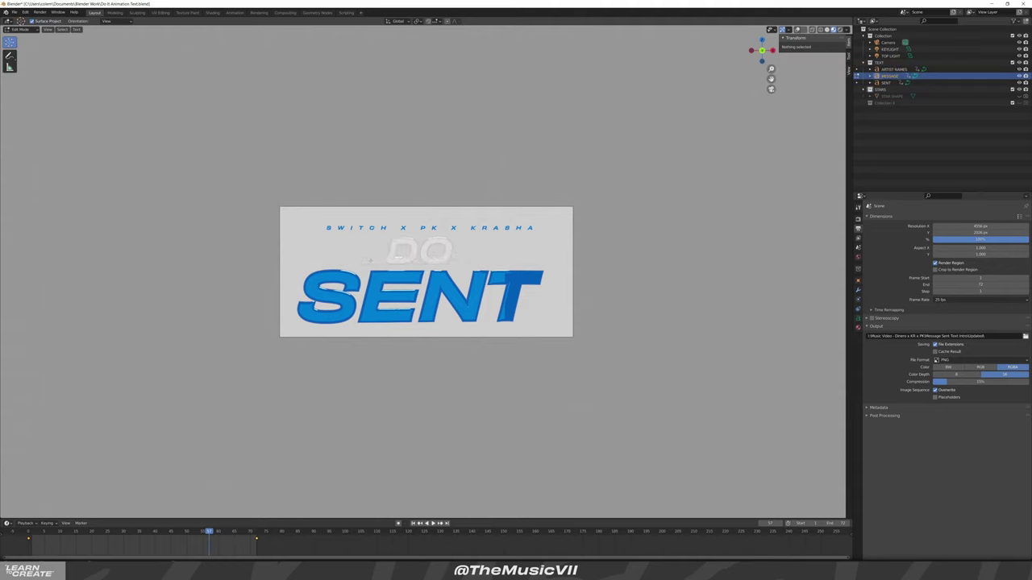
{"action": "key", "text": "Tab"}
{"action": "left_click", "coordinate": [435, 288]}
{"action": "key", "text": "Tab"}
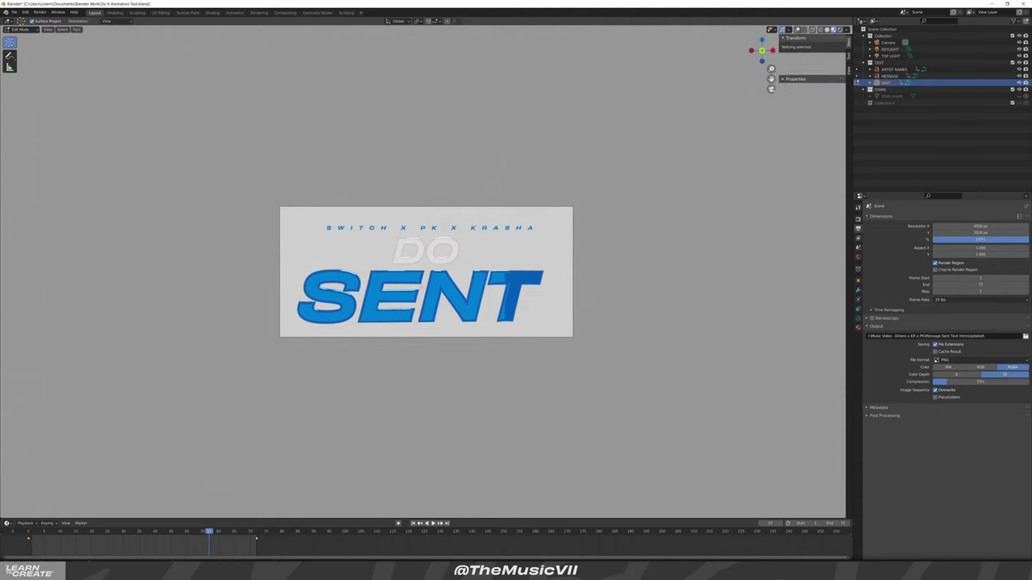
{"action": "type", "text": "I"}
{"action": "key", "text": "ctrl+BackSpace"}
{"action": "type", "text": "IT"}
{"action": "key", "text": "Tab"}
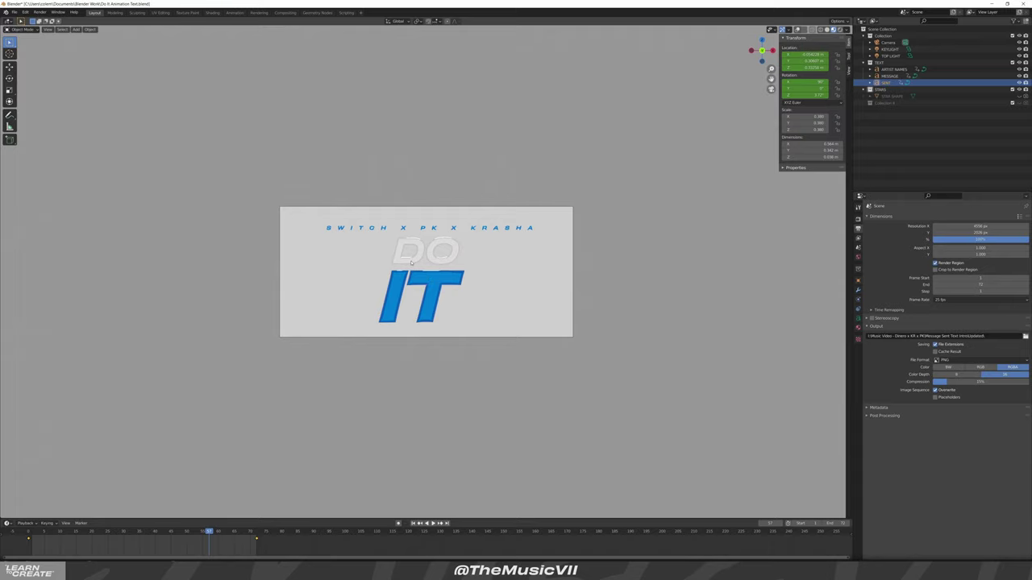
Duplicate the IT text along Z and change the copy's text to DO
{"action": "key", "text": "shift+d"}
{"action": "key", "text": "z"}
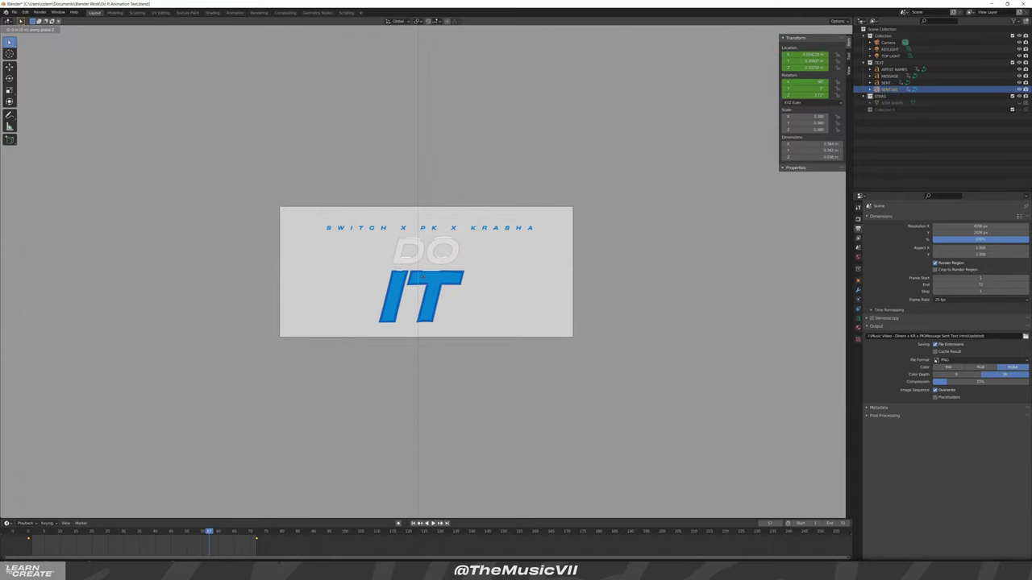
{"action": "key", "text": "Return"}
{"action": "key", "text": "Tab"}
{"action": "type", "text": "D"}
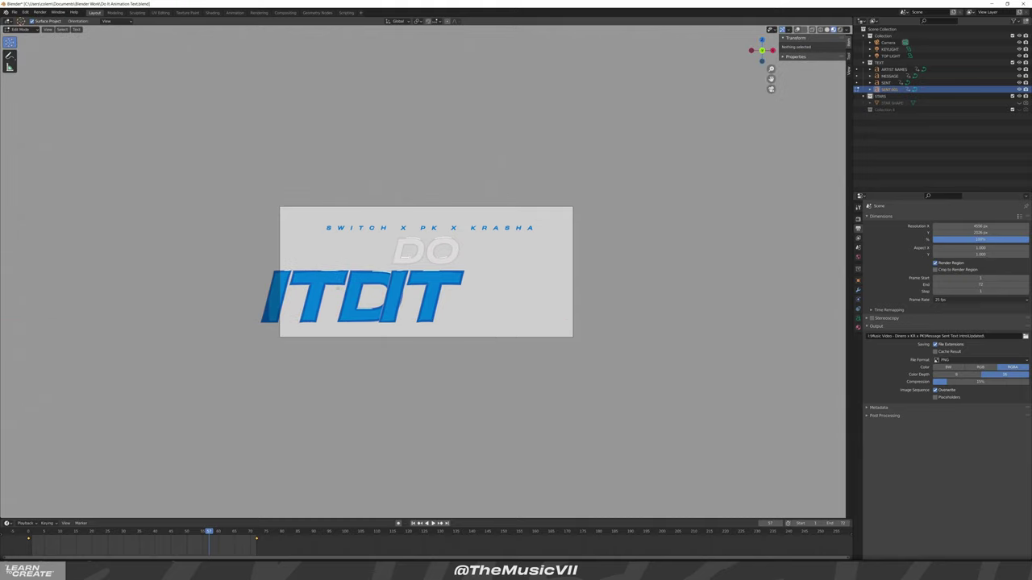
{"action": "key", "text": "BackSpace"}
{"action": "key", "text": "BackSpace"}
{"action": "key", "text": "BackSpace"}
{"action": "type", "text": "DO"}
{"action": "key", "text": "Tab"}
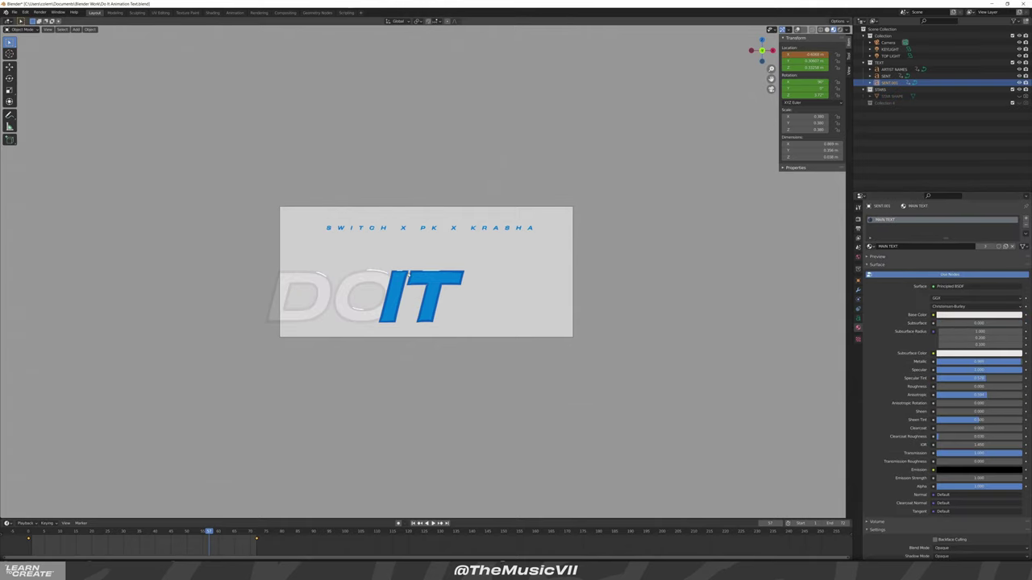
Slide IT to the right along X, then shift DO and IT together sideways
{"action": "left_click", "coordinate": [401, 279]}
{"action": "key", "text": "g"}
{"action": "key", "text": "x"}
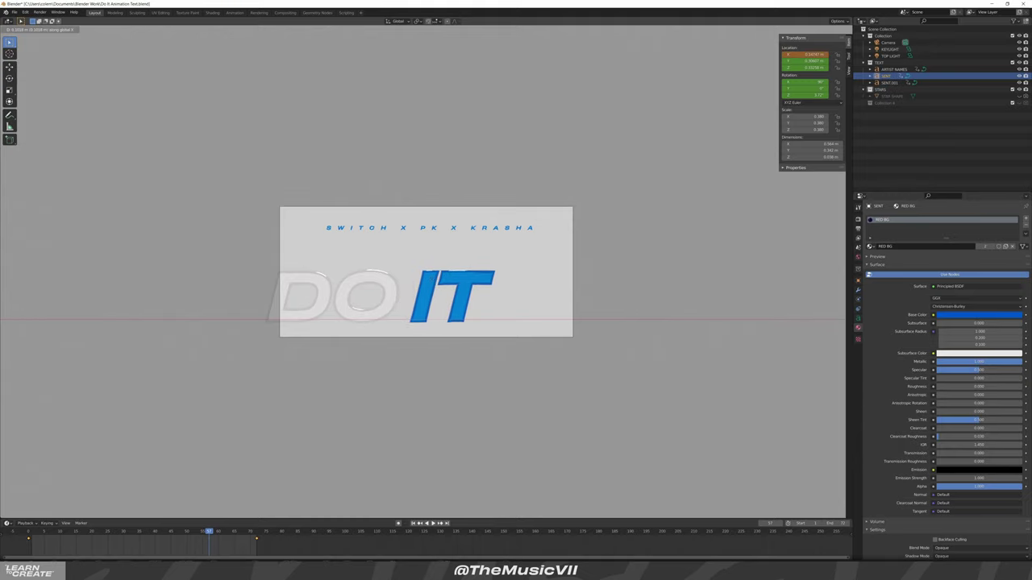
{"action": "left_click", "coordinate": [397, 286]}
{"action": "left_click", "coordinate": [397, 286], "text": "shift"}
{"action": "key", "text": "g"}
{"action": "key", "text": "x"}
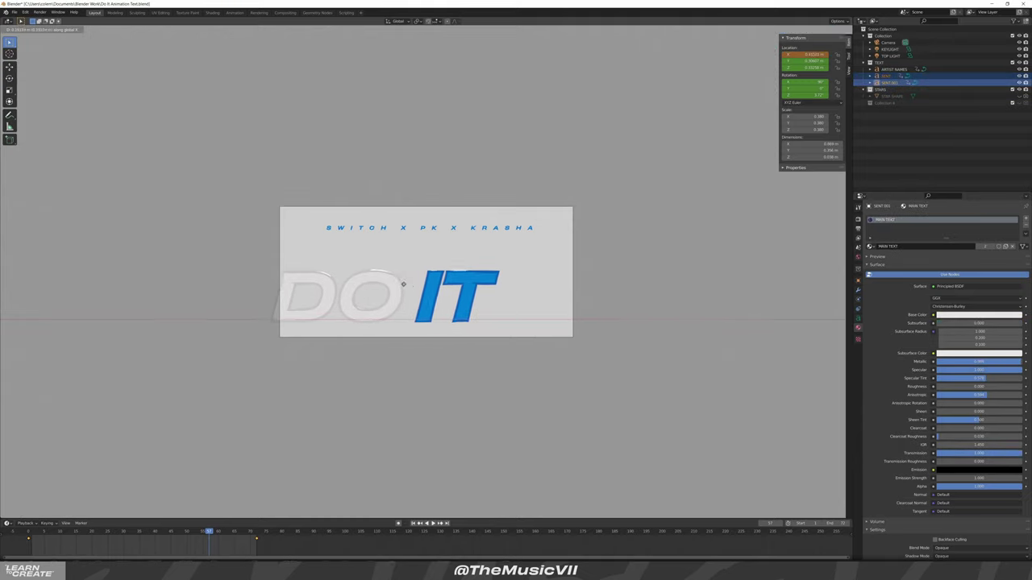
{"action": "left_click", "coordinate": [436, 285]}
Reposition the DO IT title, scale it about 1.12 times, and nudge it slightly right
{"action": "key", "text": "g"}
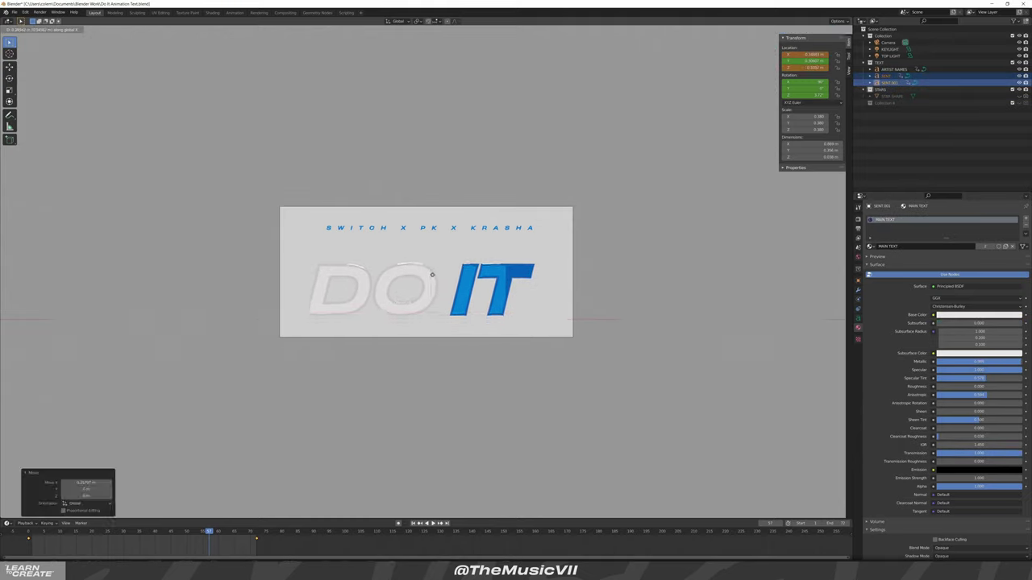
{"action": "left_click", "coordinate": [431, 268]}
{"action": "key", "text": "s"}
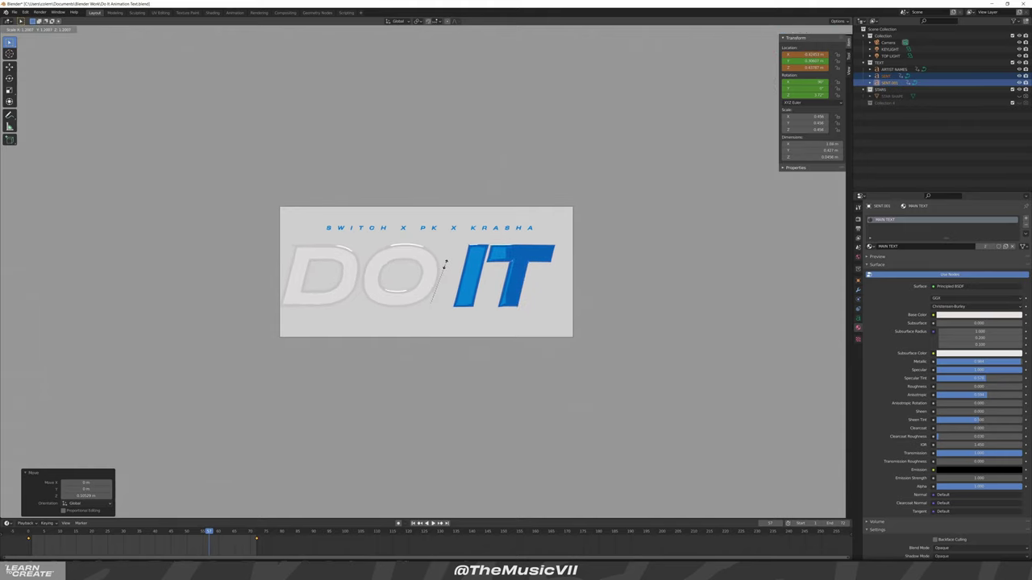
{"action": "left_click", "coordinate": [441, 265]}
{"action": "key", "text": "g"}
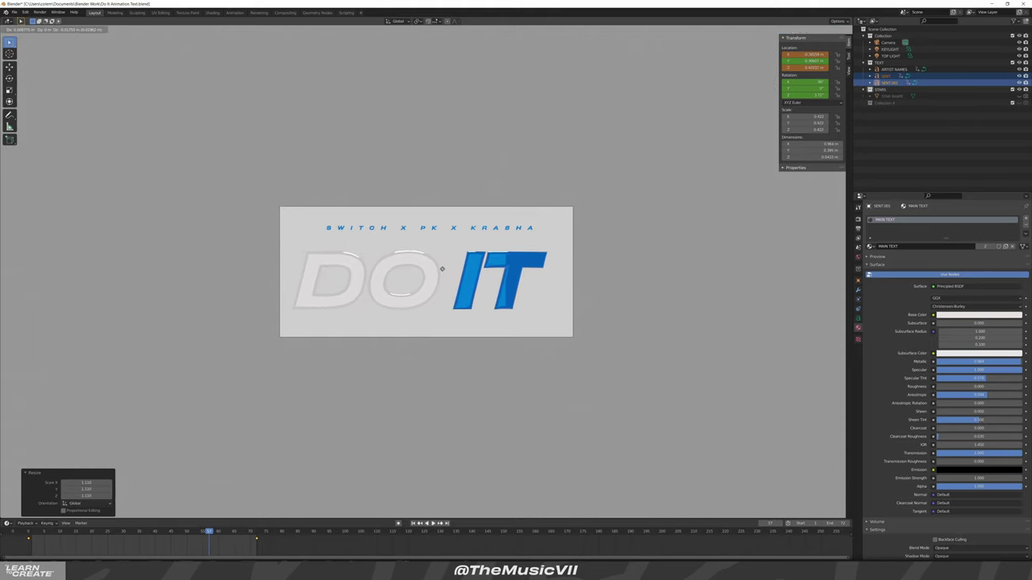
{"action": "left_click", "coordinate": [445, 269]}
Nudge the artist-names line vertically along Z into its new position
{"action": "left_click", "coordinate": [454, 230]}
{"action": "key", "text": "g"}
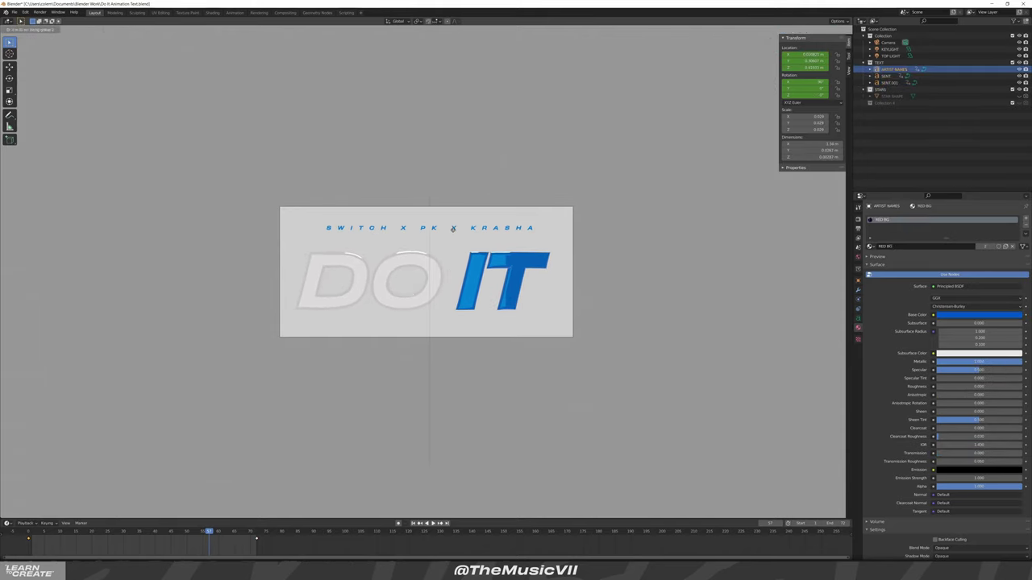
{"action": "key", "text": "z"}
{"action": "left_click", "coordinate": [452, 240]}
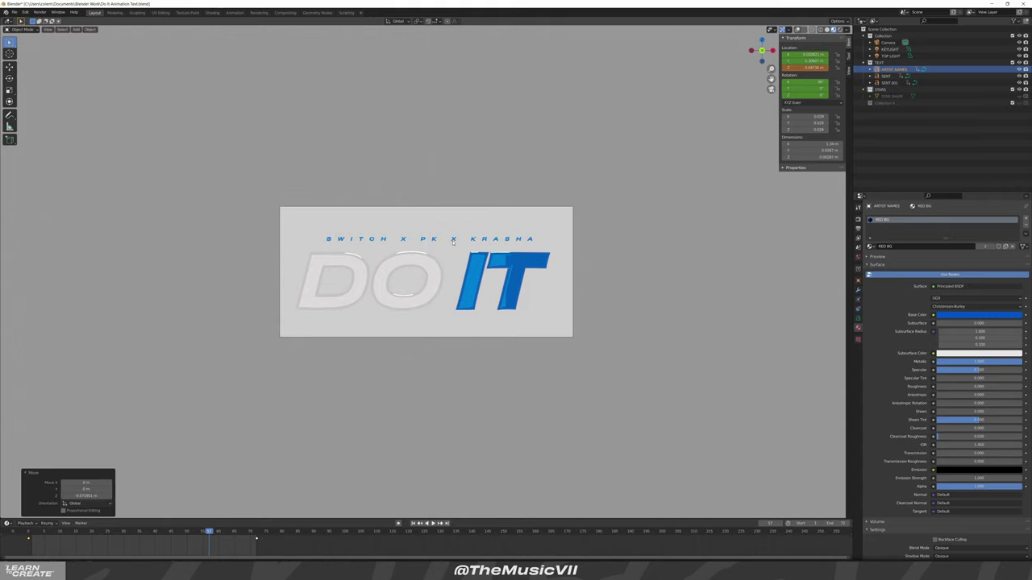
{"action": "key", "text": "g"}
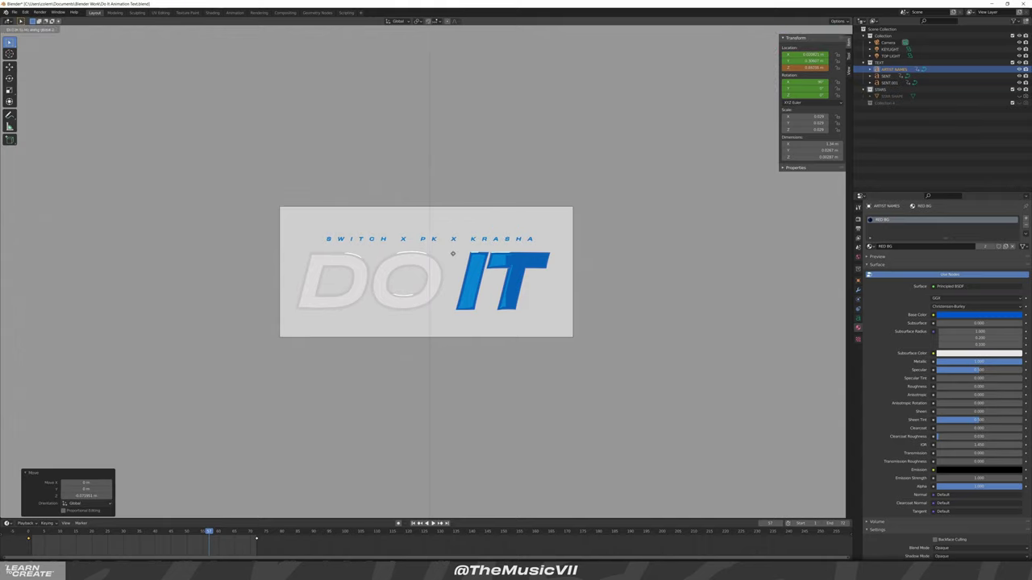
{"action": "left_click", "coordinate": [453, 254]}
Save the file and change the RED BG material's base colour from blue to deep red
{"action": "left_click", "coordinate": [476, 264]}
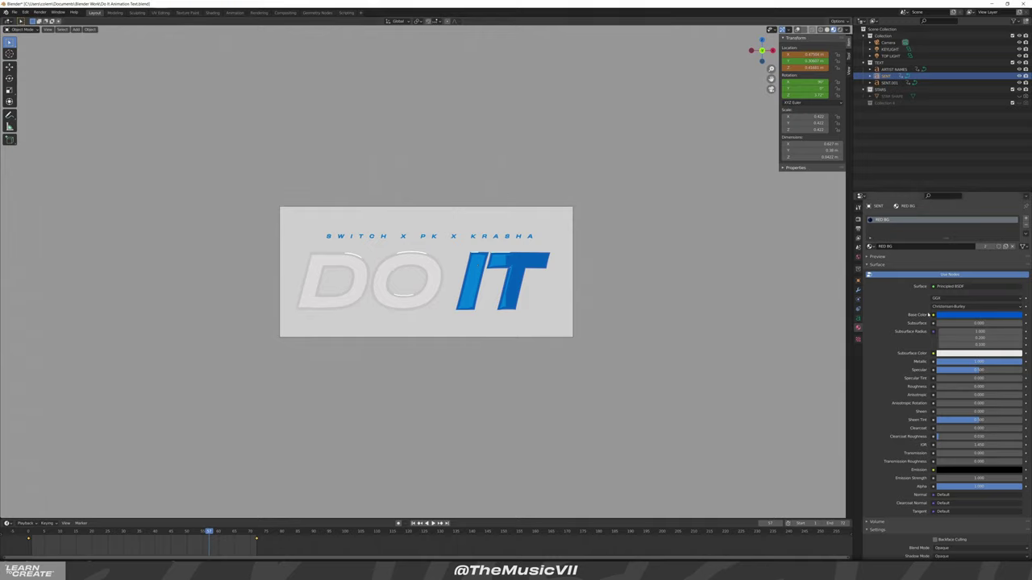
{"action": "key", "text": "ctrl+s"}
{"action": "left_click", "coordinate": [950, 314]}
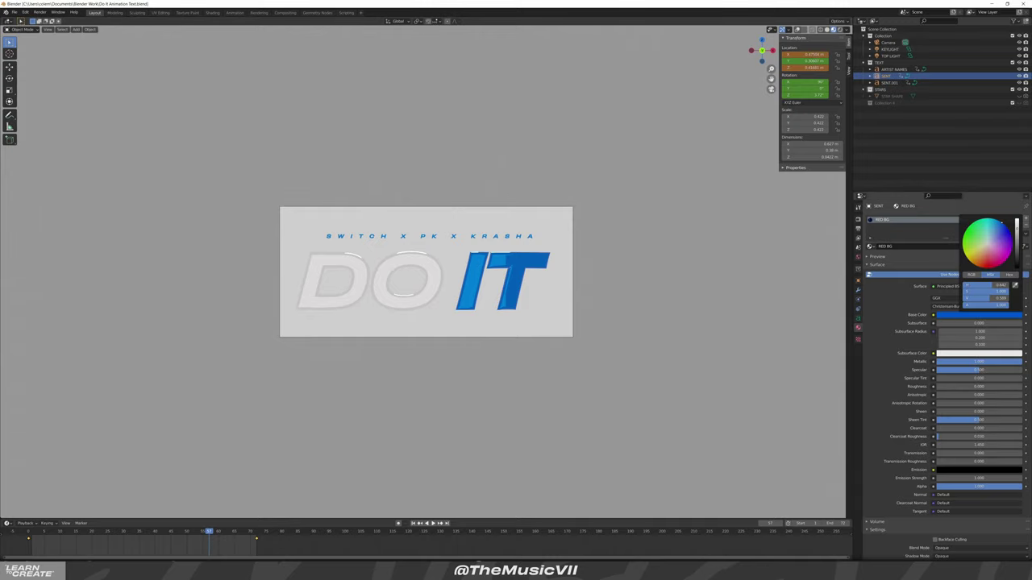
{"action": "left_click", "coordinate": [984, 259]}
{"action": "left_click_drag", "start_coordinate": [989, 260], "coordinate": [988, 264]}
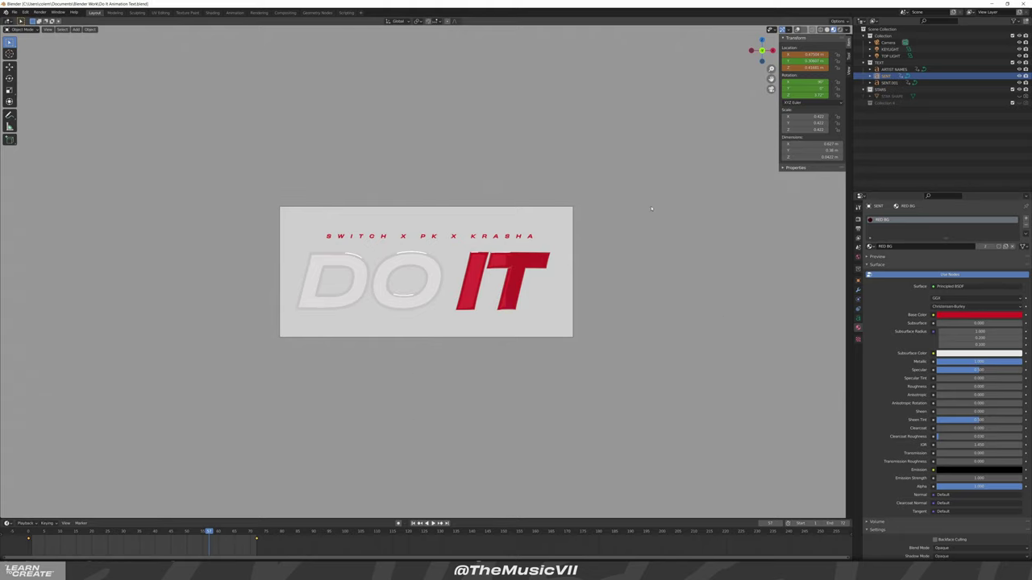
Select the IT text together with the artist names line
{"action": "left_click", "coordinate": [451, 269]}
{"action": "left_click", "coordinate": [480, 257]}
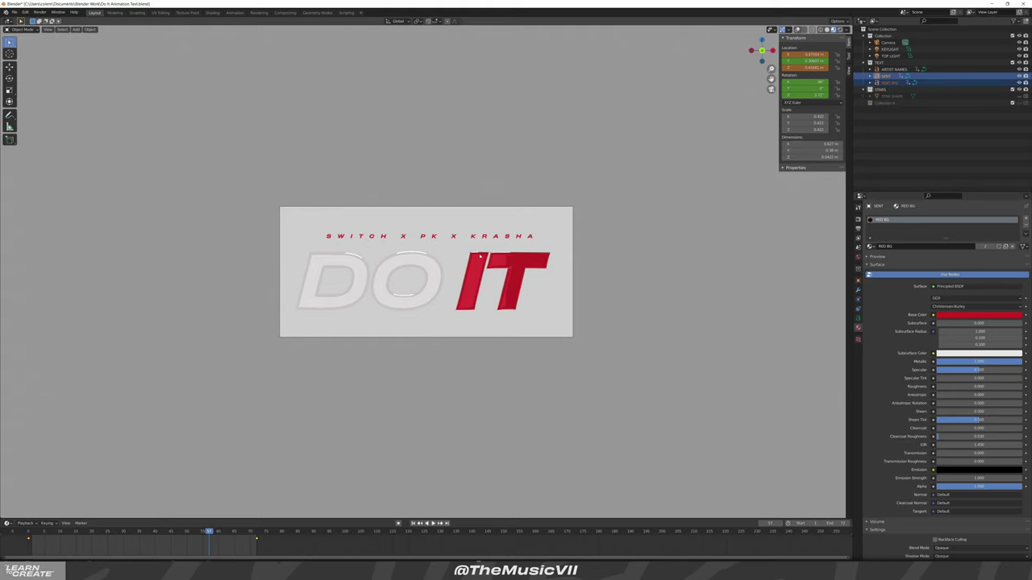
{"action": "left_click", "coordinate": [485, 237], "text": "shift"}
Add extrusion depth to the artist names and set the IT letters' Extrude to 0.06 m
{"action": "left_click", "coordinate": [858, 319]}
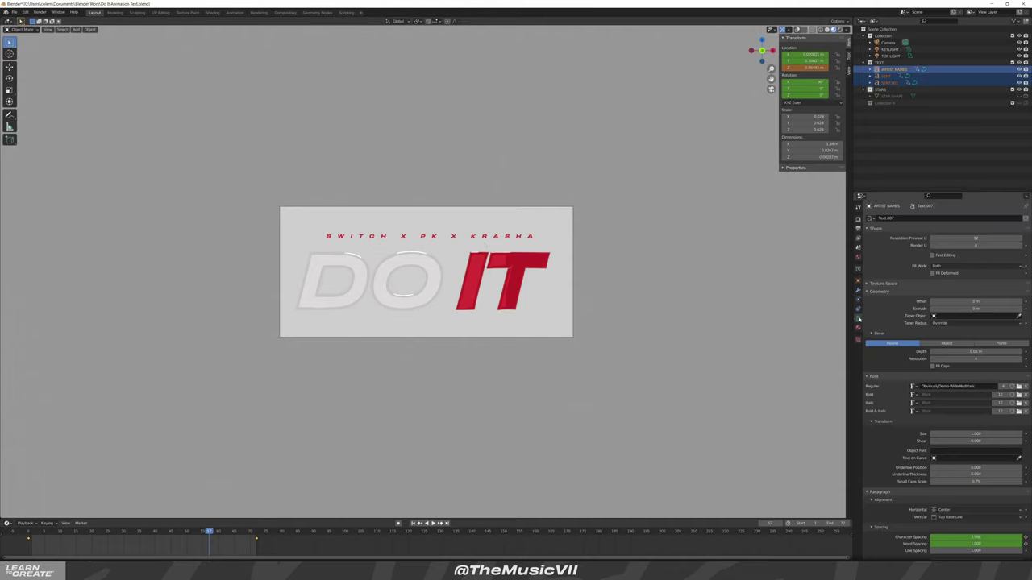
{"action": "mouse_move", "coordinate": [968, 308]}
{"action": "left_mouse_down"}
{"action": "mouse_move", "coordinate": [992, 308]}
{"action": "mouse_move", "coordinate": [967, 308]}
{"action": "left_mouse_up"}
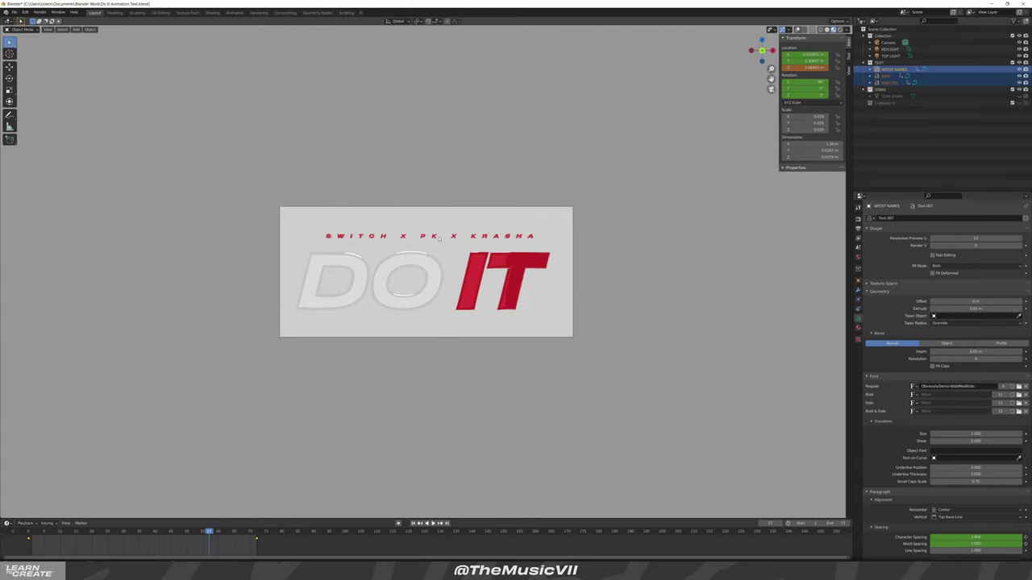
{"action": "left_click", "coordinate": [478, 270]}
{"action": "mouse_move", "coordinate": [975, 308]}
{"action": "left_mouse_down"}
{"action": "mouse_move", "coordinate": [999, 308]}
{"action": "mouse_move", "coordinate": [978, 308]}
{"action": "left_mouse_up"}
{"action": "left_click", "coordinate": [978, 308]}
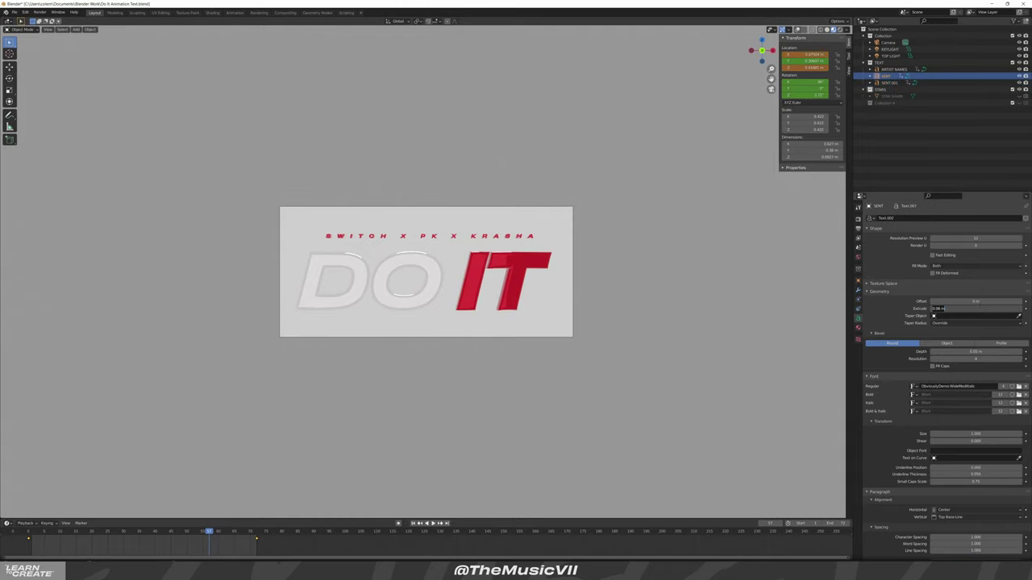
{"action": "key", "text": "Return"}
Set the DO letters' Extrude to 0.06 m, then preview the animation from the camera view
{"action": "left_click", "coordinate": [438, 277]}
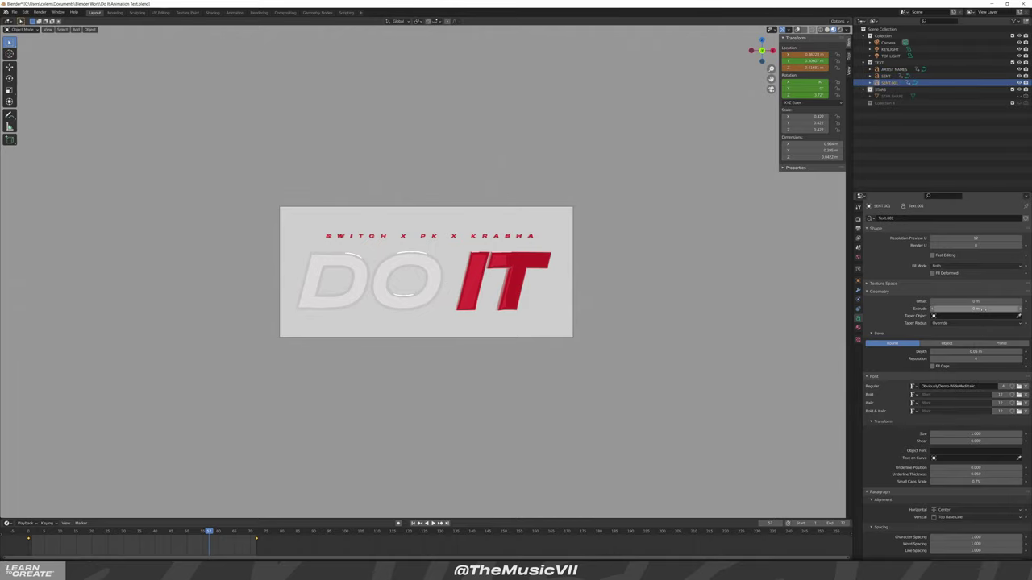
{"action": "left_click", "coordinate": [979, 308]}
{"action": "left_click", "coordinate": [601, 355]}
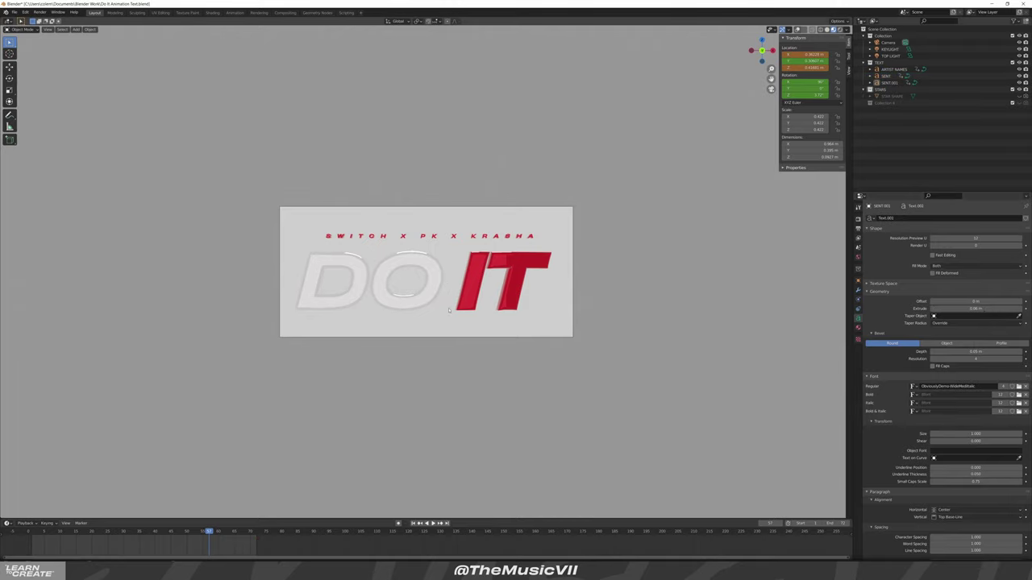
{"action": "left_click_drag", "start_coordinate": [602, 355], "coordinate": [528, 324]}
{"action": "key", "text": "KP_0"}
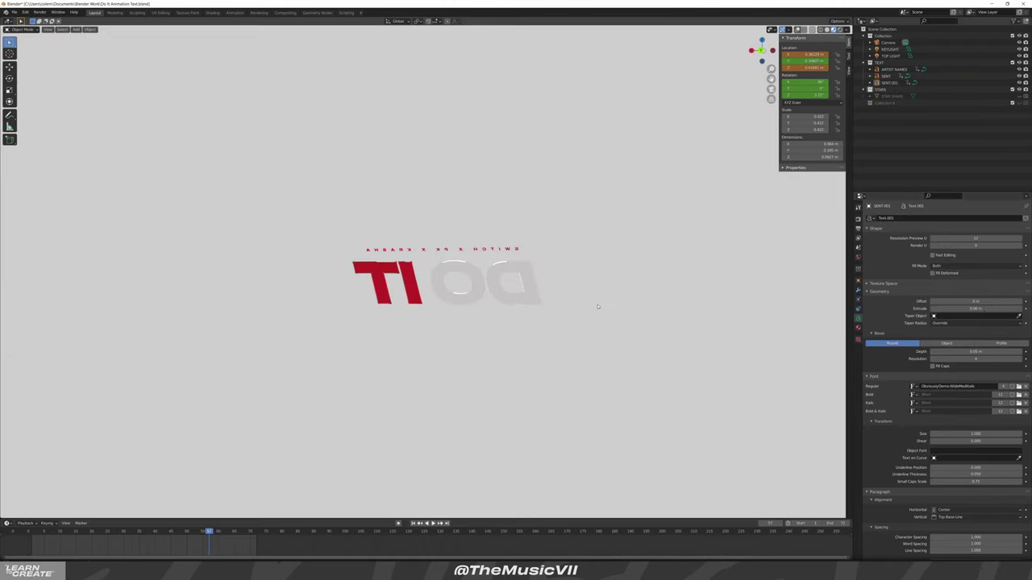
{"action": "key", "text": "space"}
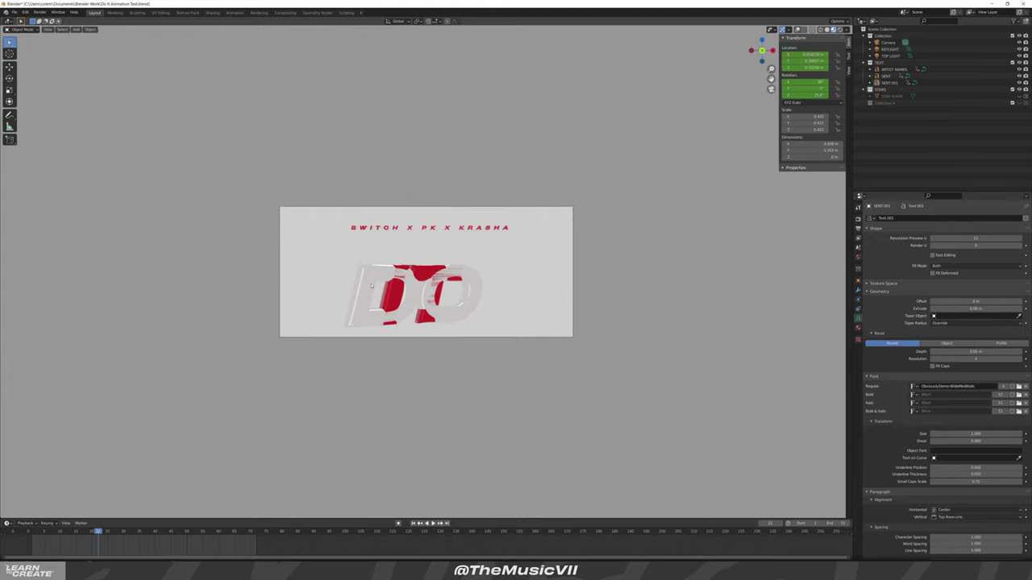
Preview the animation, then move the playhead to frame 72
{"action": "key", "text": "space"}
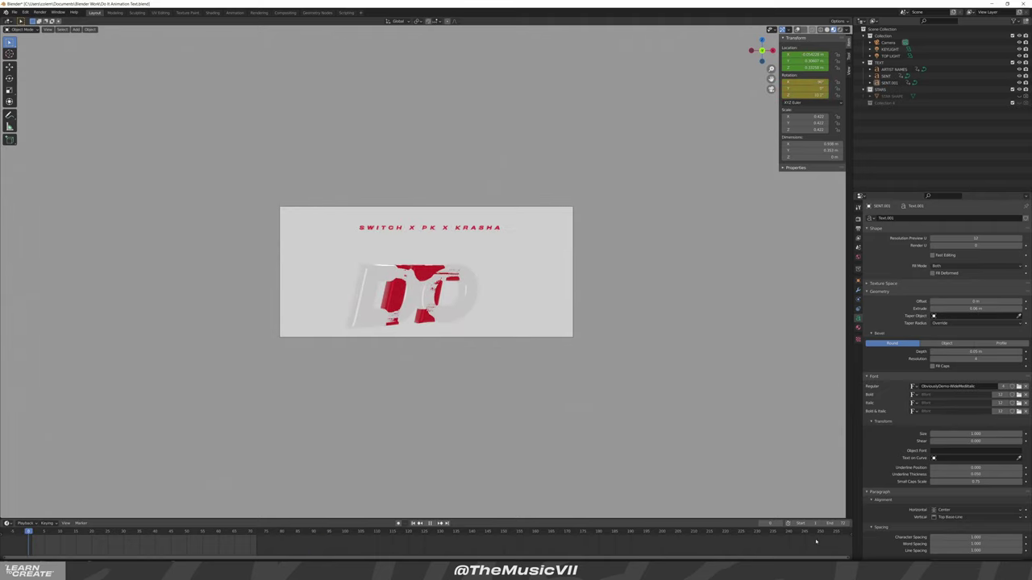
{"action": "key", "text": "space"}
{"action": "left_click_drag", "start_coordinate": [249, 533], "coordinate": [257, 536]}
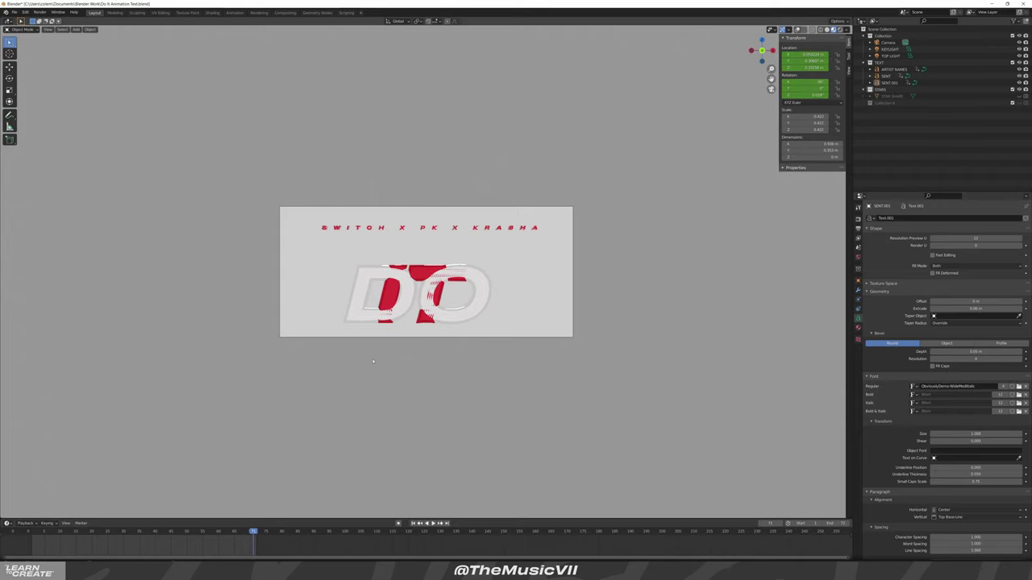
{"action": "key", "text": "KP_0"}
{"action": "key", "text": "KP_0"}
{"action": "key", "text": "Right"}
At frame 72, shift DO, slide IT along X, and raise both letters together
{"action": "left_click", "coordinate": [402, 280]}
{"action": "key", "text": "g"}
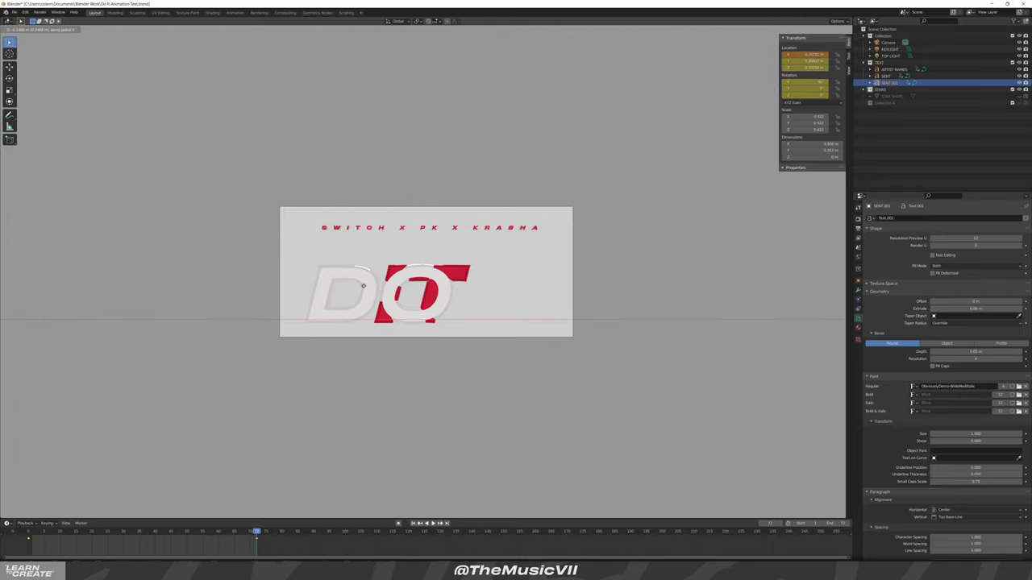
{"action": "left_click", "coordinate": [435, 278]}
{"action": "left_click", "coordinate": [423, 282]}
{"action": "key", "text": "g"}
{"action": "key", "text": "x"}
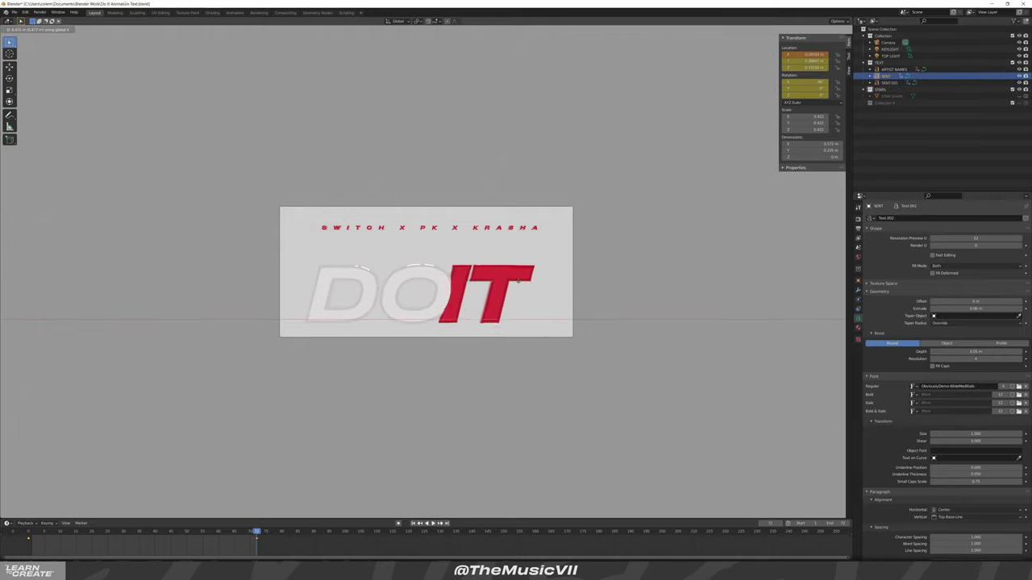
{"action": "left_click", "coordinate": [529, 282]}
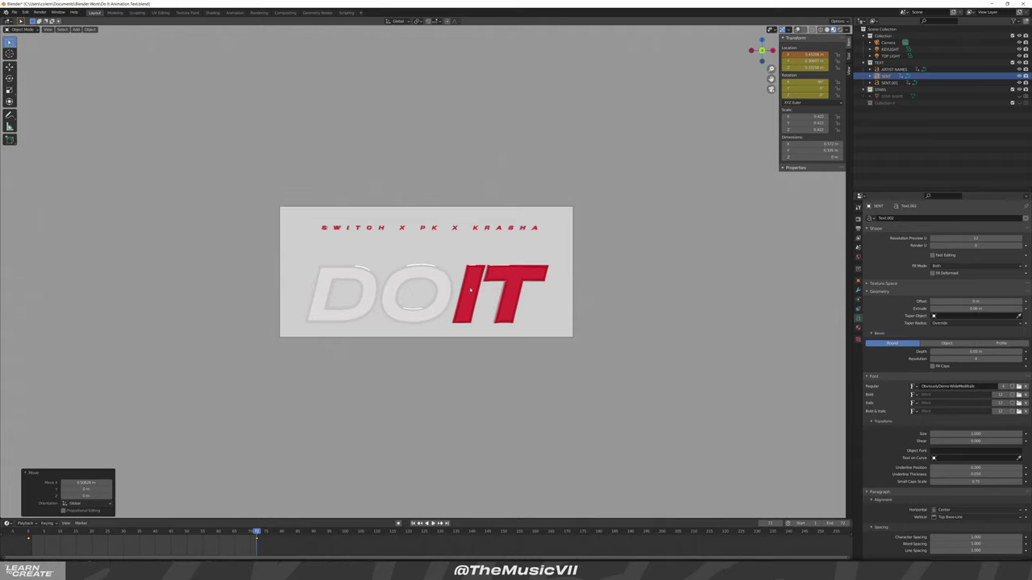
{"action": "left_click", "coordinate": [439, 286], "text": "shift"}
{"action": "key", "text": "g"}
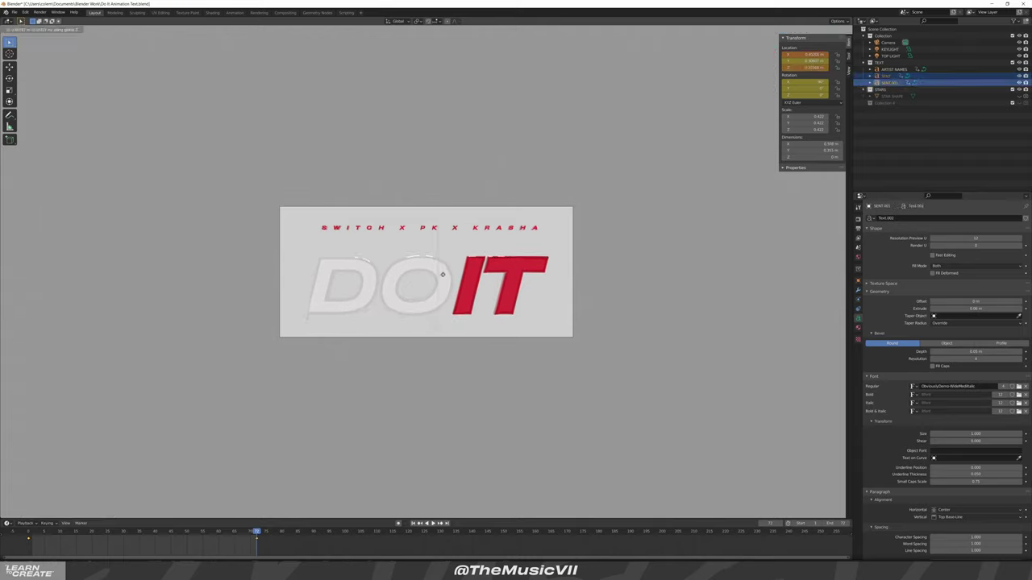
{"action": "left_click", "coordinate": [442, 272]}
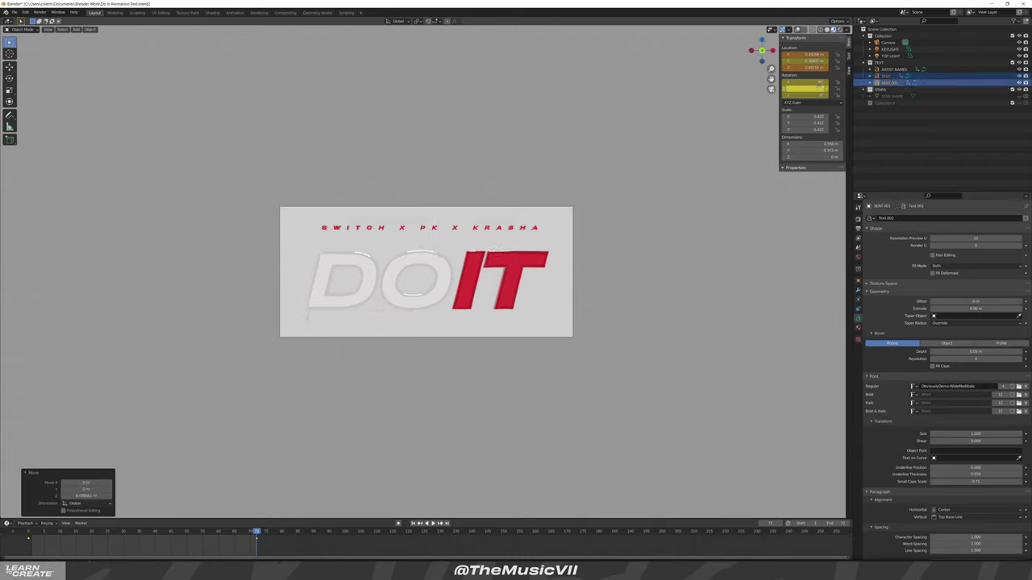
Keyframe the letters' location and rotation, then replay the animation from the start
{"action": "right_click", "coordinate": [806, 56]}
{"action": "left_click", "coordinate": [798, 58]}
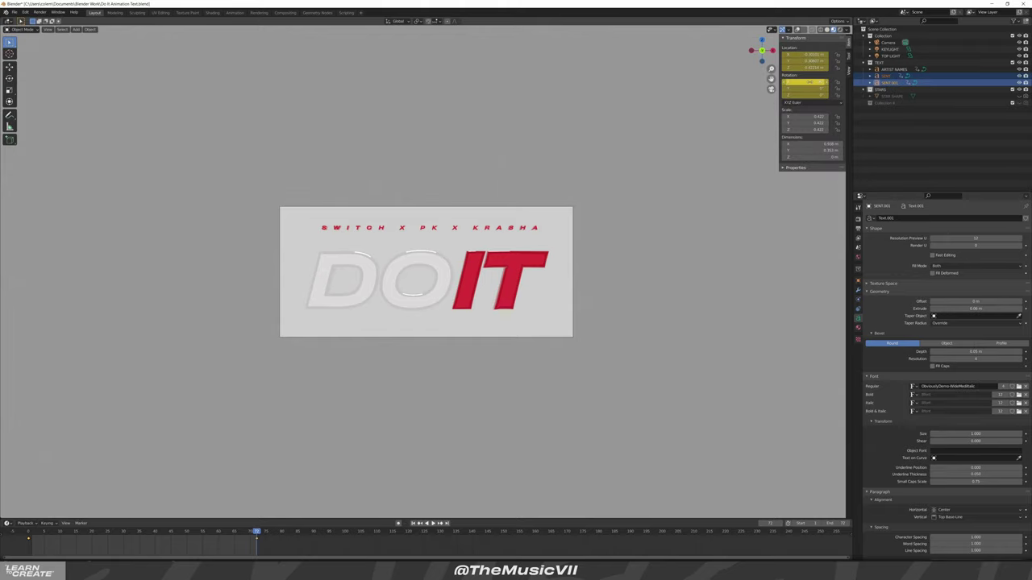
{"action": "right_click", "coordinate": [798, 82]}
{"action": "left_click", "coordinate": [772, 83]}
{"action": "key", "text": "shift+Left"}
{"action": "key", "text": "space"}
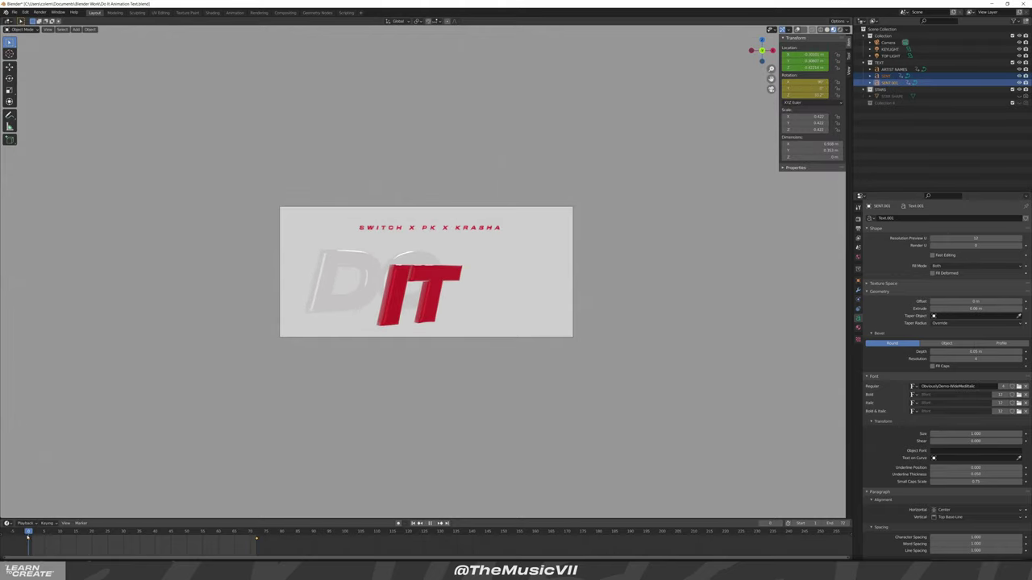
{"action": "key", "text": "space"}
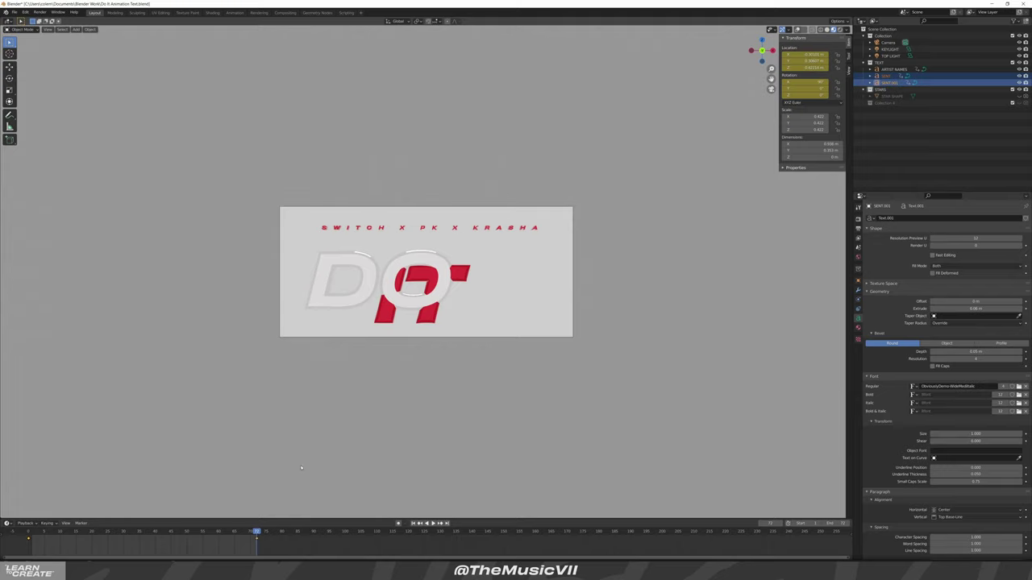
{"action": "left_click", "coordinate": [743, 145]}
Clear the existing rotation and location keyframes from the letters, including the IT text
{"action": "right_click", "coordinate": [794, 91]}
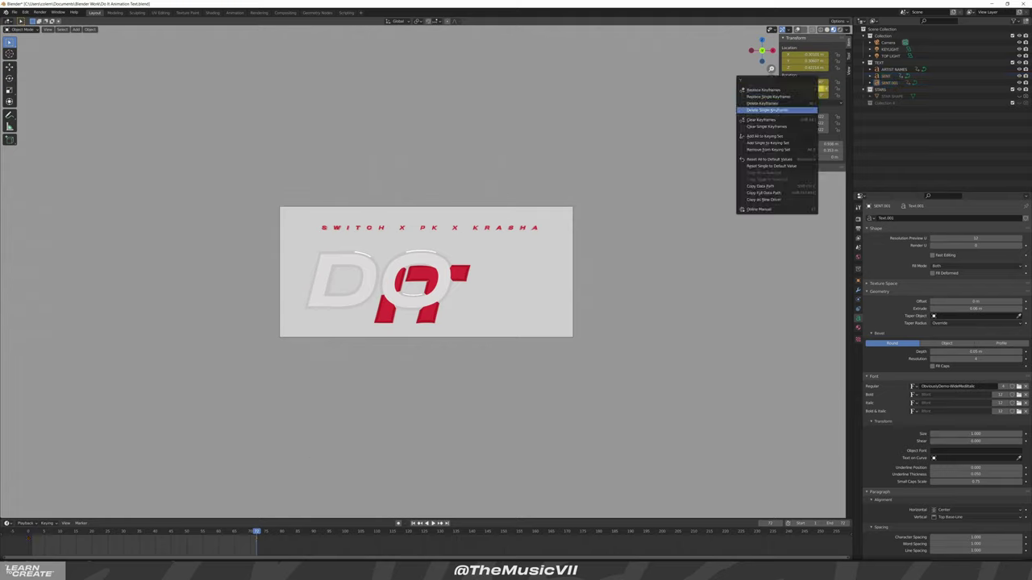
{"action": "left_click", "coordinate": [766, 110]}
{"action": "right_click", "coordinate": [798, 89]}
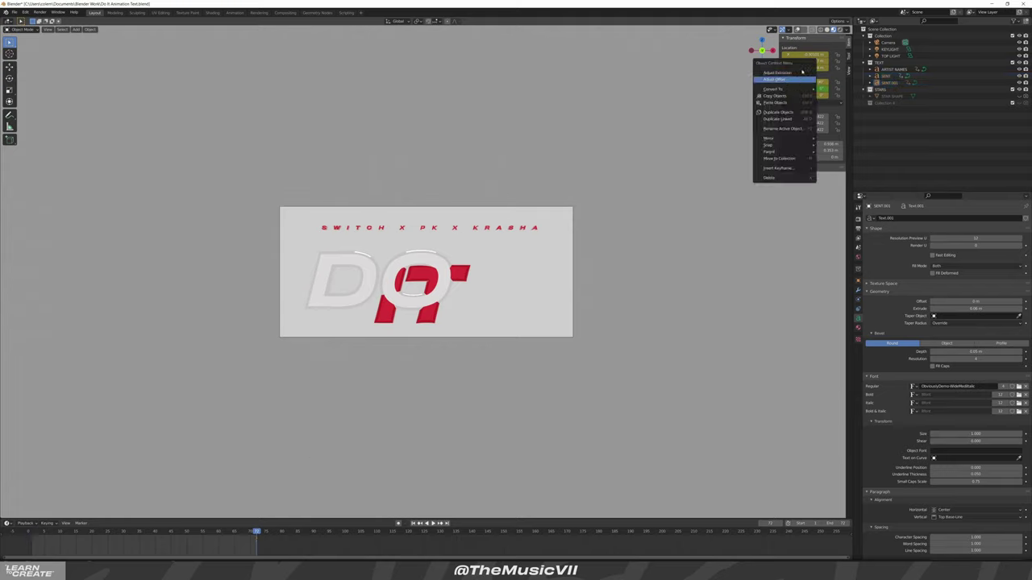
{"action": "left_click", "coordinate": [770, 91]}
{"action": "right_click", "coordinate": [791, 91]}
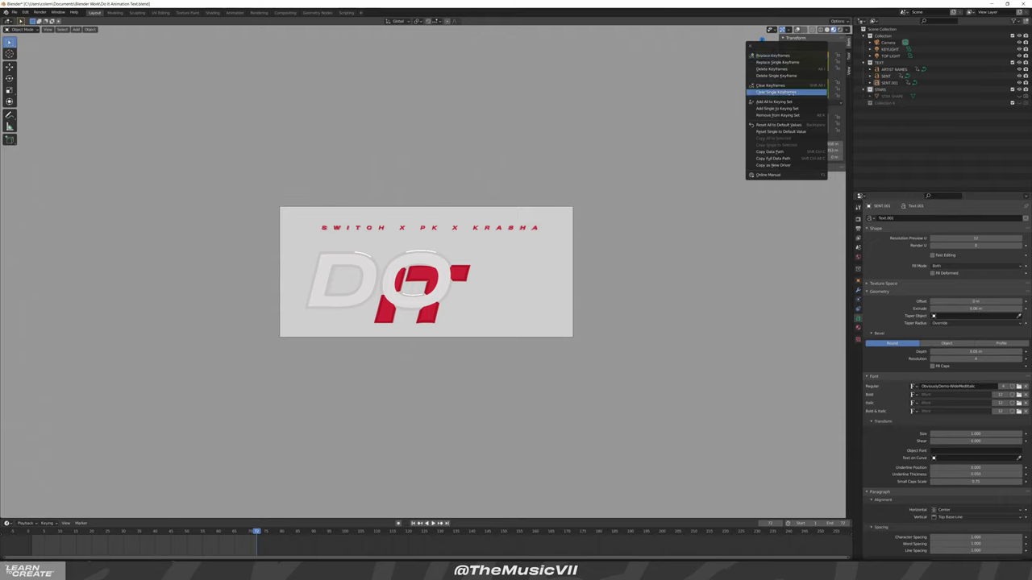
{"action": "left_click", "coordinate": [796, 91]}
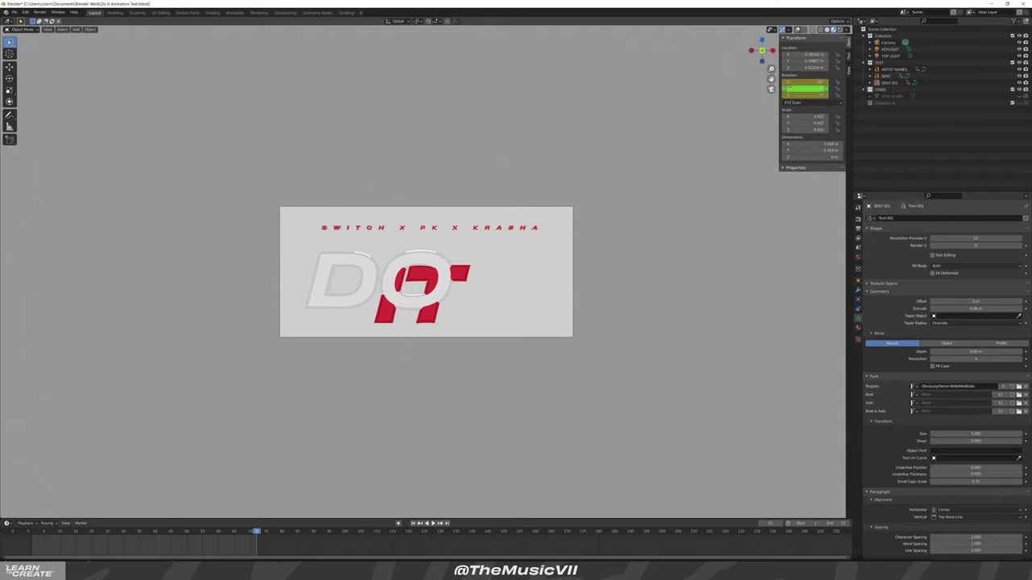
{"action": "key", "text": "shift+alt+i"}
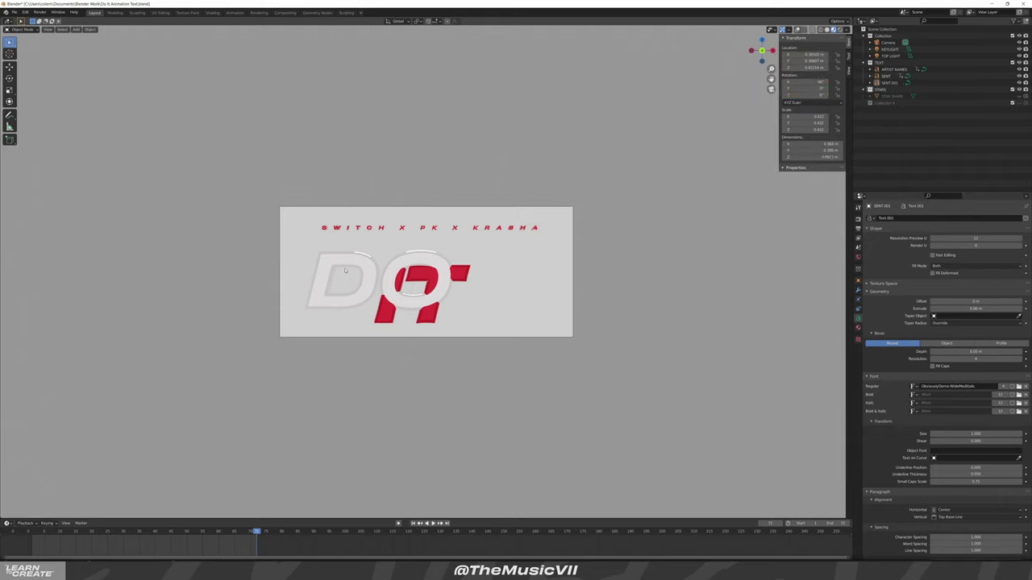
{"action": "left_click", "coordinate": [429, 317]}
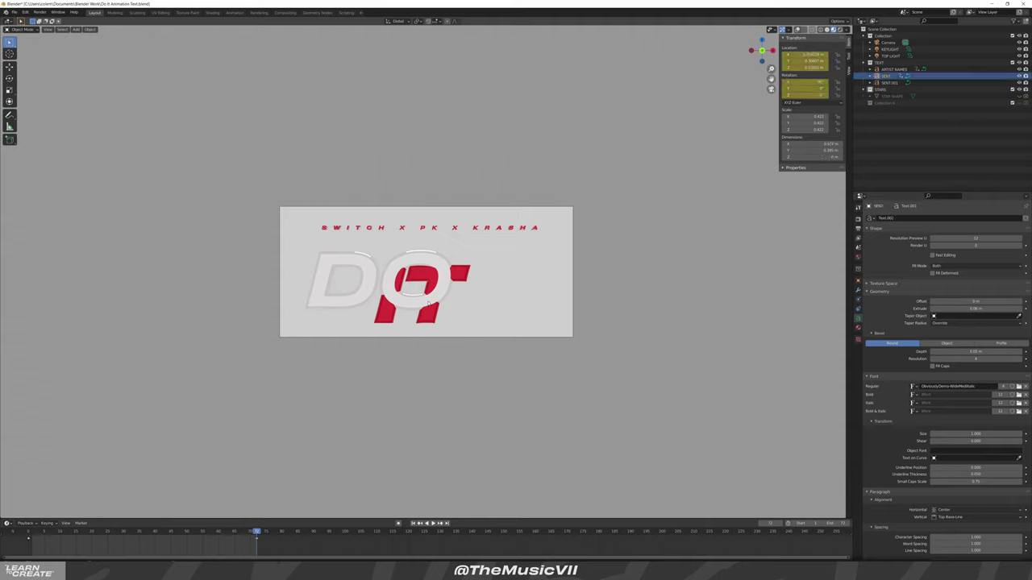
{"action": "key", "text": "shift+alt+i"}
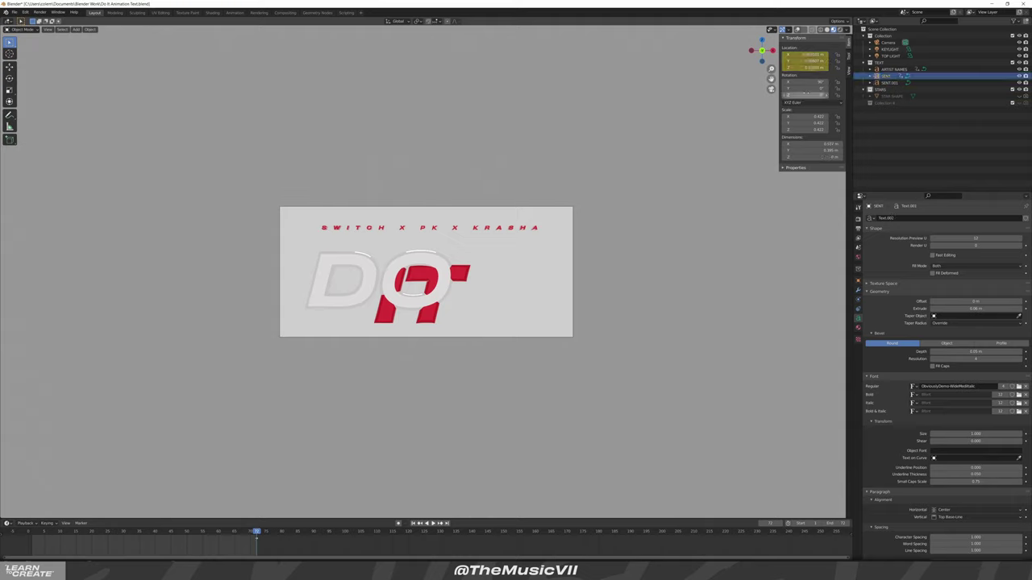
{"action": "key", "text": "shift+alt+i"}
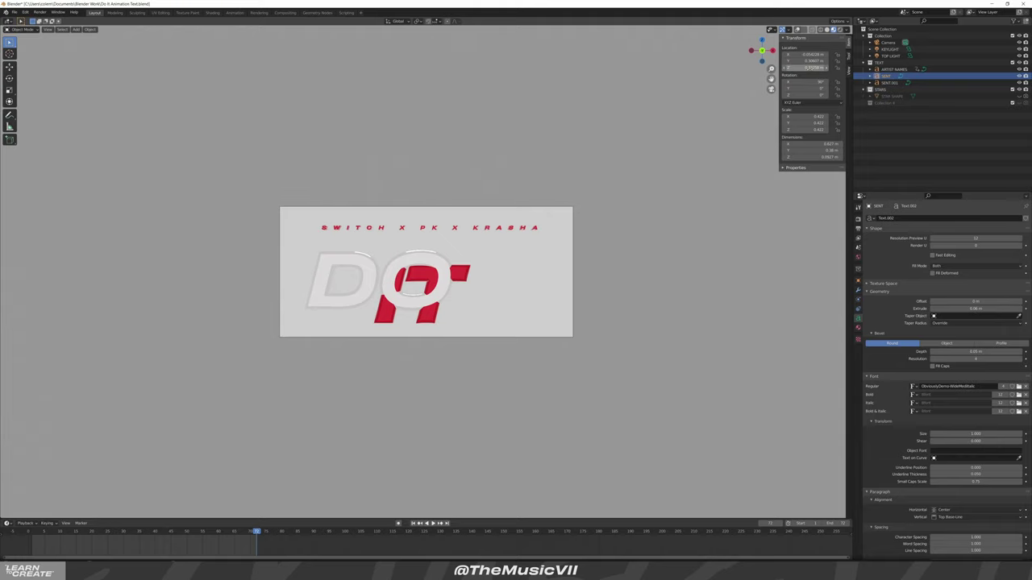
Raise the red IT letters vertically along Z
{"action": "left_click", "coordinate": [360, 260]}
{"action": "left_click", "coordinate": [387, 311]}
{"action": "left_click", "coordinate": [400, 228]}
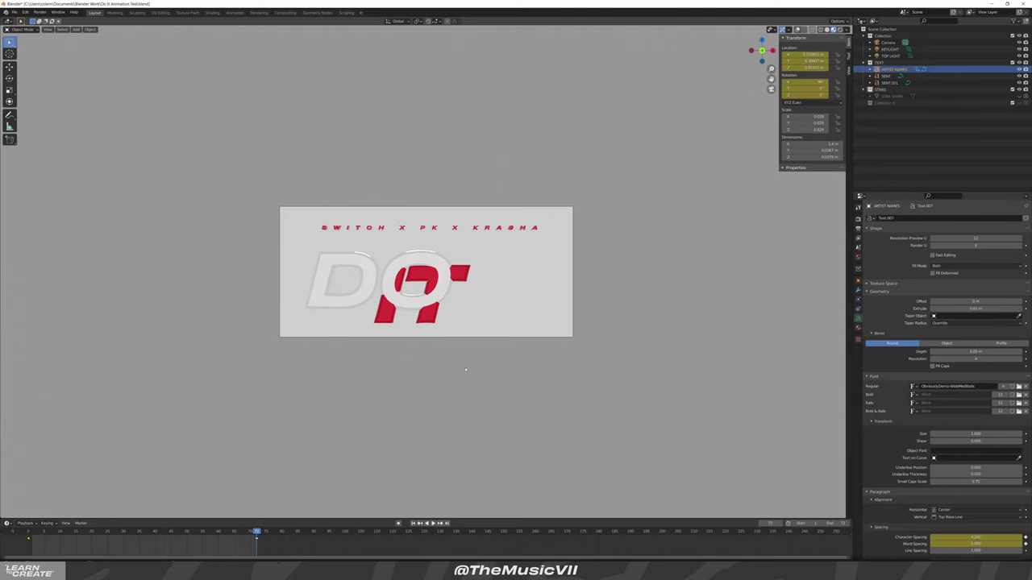
{"action": "left_click", "coordinate": [427, 310]}
{"action": "key", "text": "g"}
{"action": "key", "text": "z"}
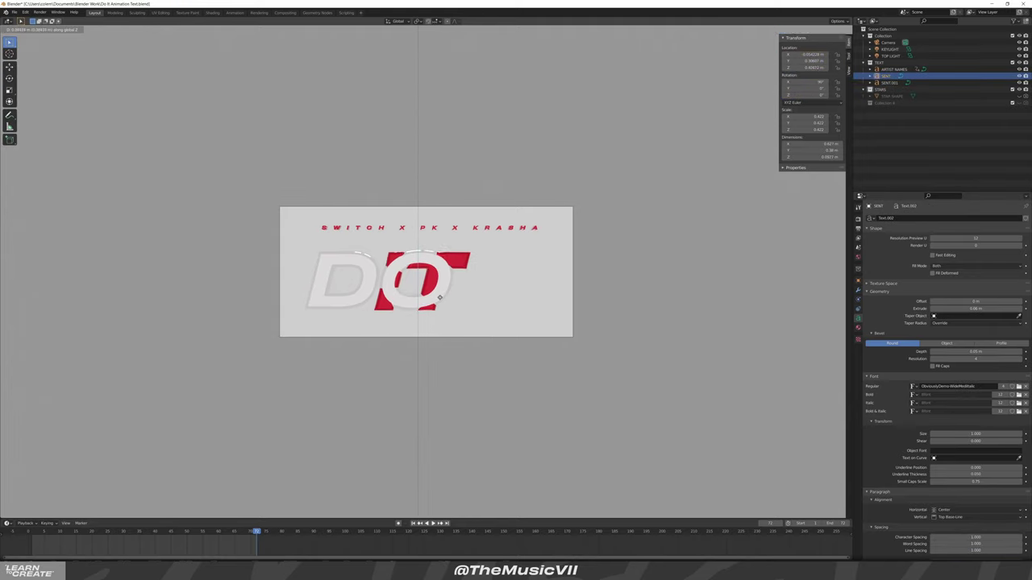
{"action": "left_click", "coordinate": [440, 299]}
{"action": "key", "text": "g"}
{"action": "key", "text": "z"}
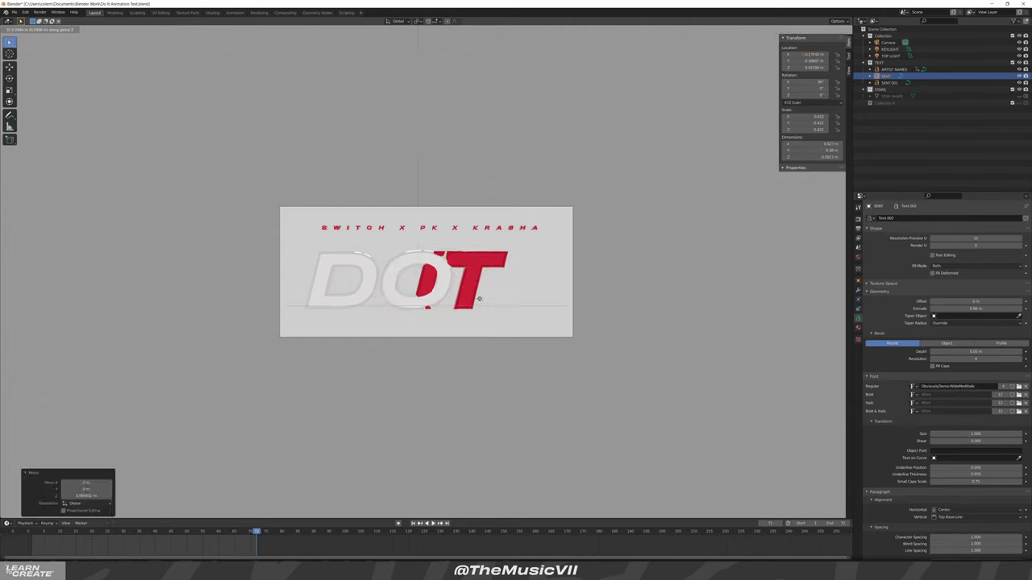
{"action": "left_click", "coordinate": [519, 295]}
{"action": "right_click", "coordinate": [519, 296]}
{"action": "key", "text": "Escape"}
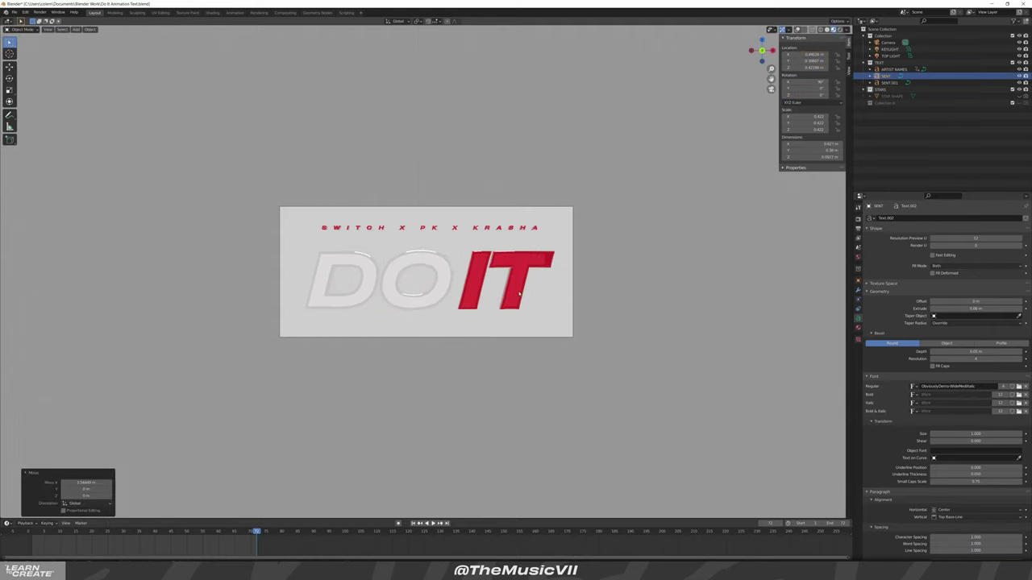
Shift both red letter objects sideways along X to sit beside DO
{"action": "key", "text": "g"}
{"action": "key", "text": "x"}
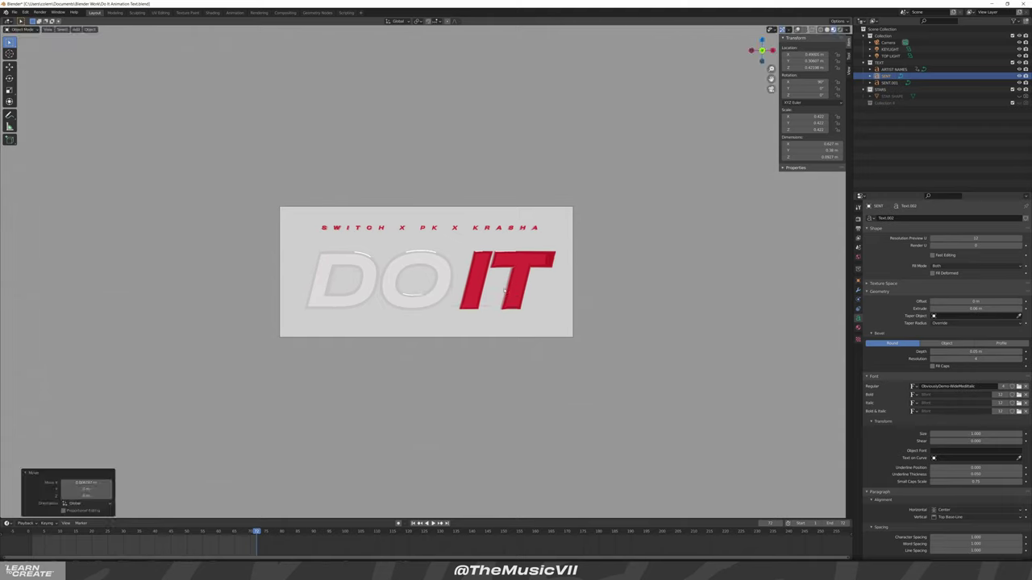
{"action": "left_click", "coordinate": [454, 276]}
{"action": "left_click", "coordinate": [447, 274], "text": "shift"}
{"action": "key", "text": "g"}
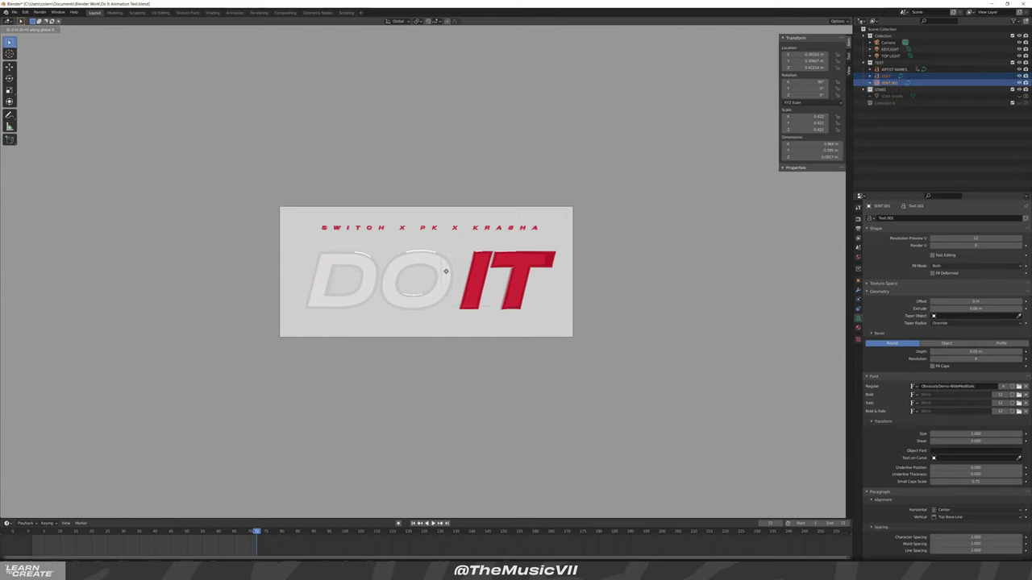
{"action": "key", "text": "x"}
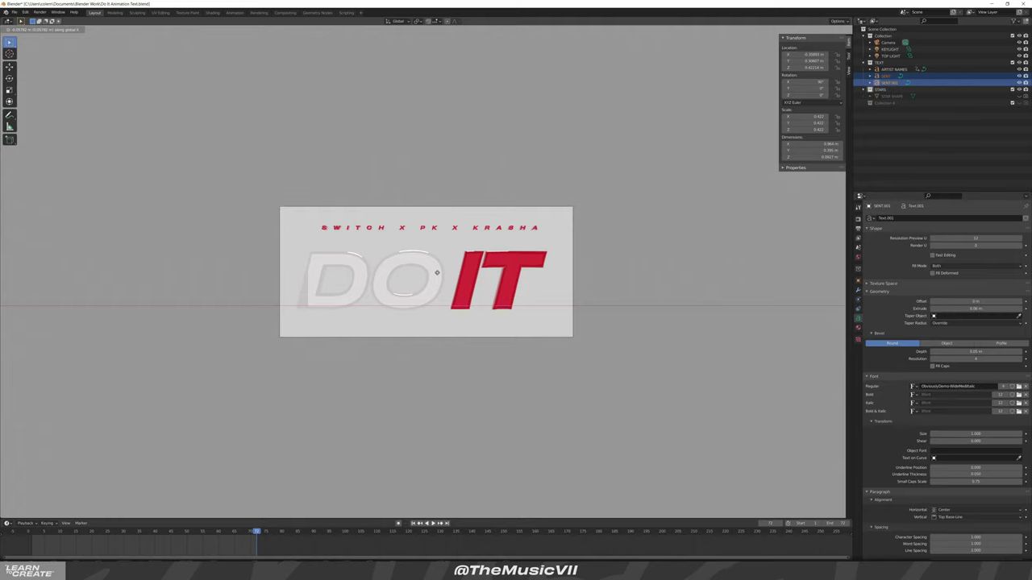
{"action": "left_click", "coordinate": [439, 272]}
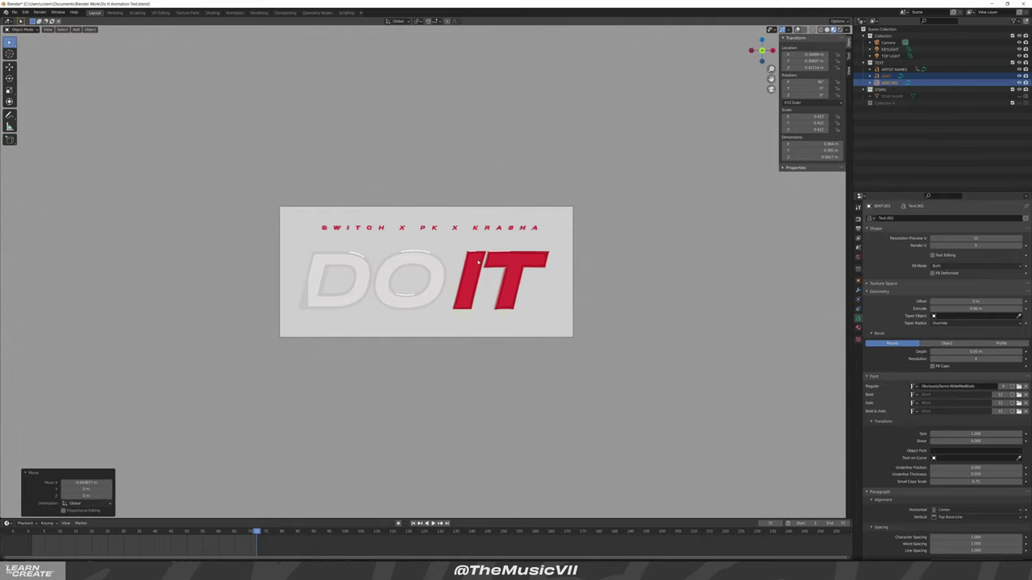
{"action": "key", "text": "g"}
{"action": "key", "text": "x"}
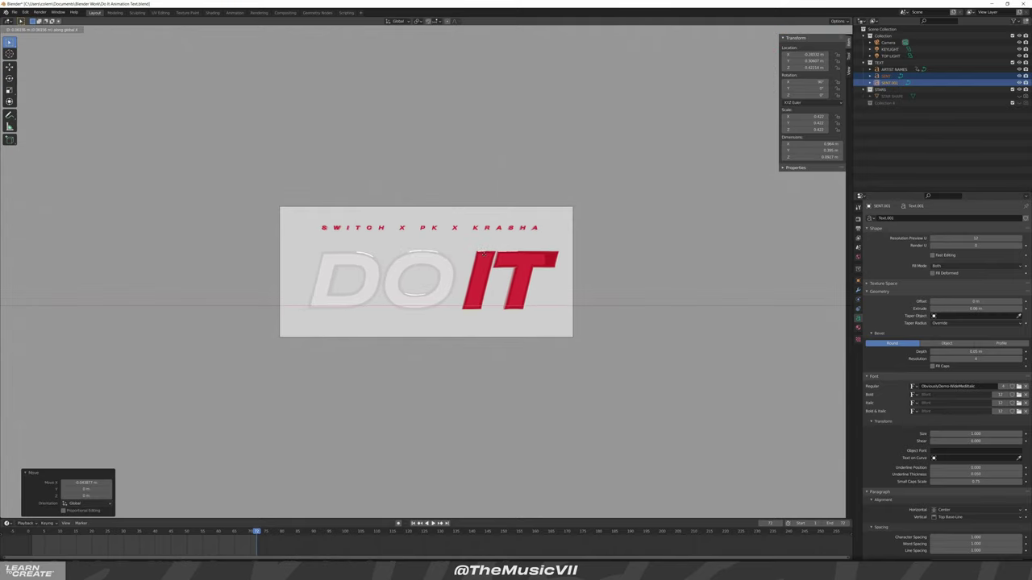
{"action": "left_click", "coordinate": [480, 257]}
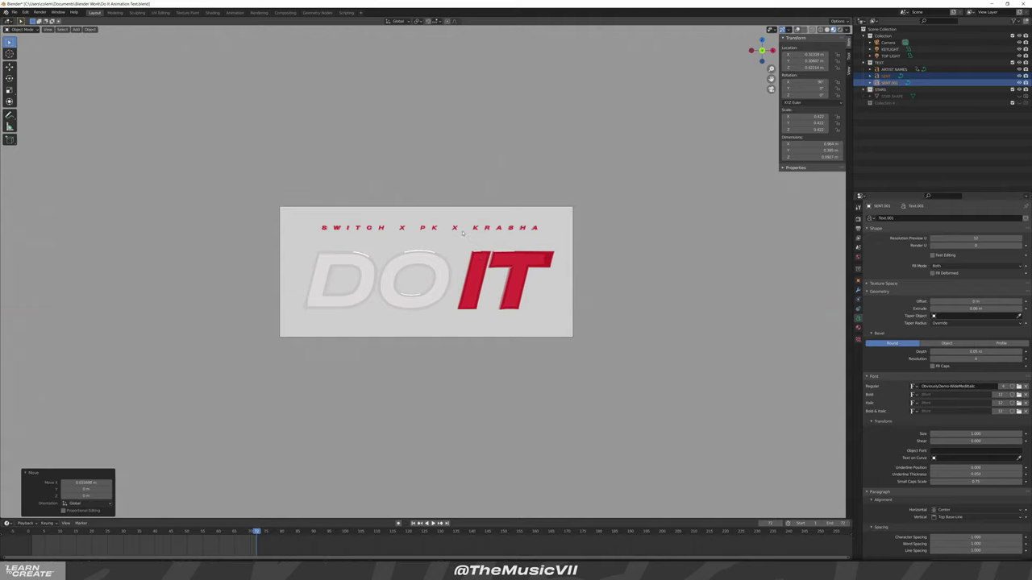
Lower the artist names line along Z
{"action": "left_click", "coordinate": [455, 229]}
{"action": "key", "text": "g"}
{"action": "key", "text": "z"}
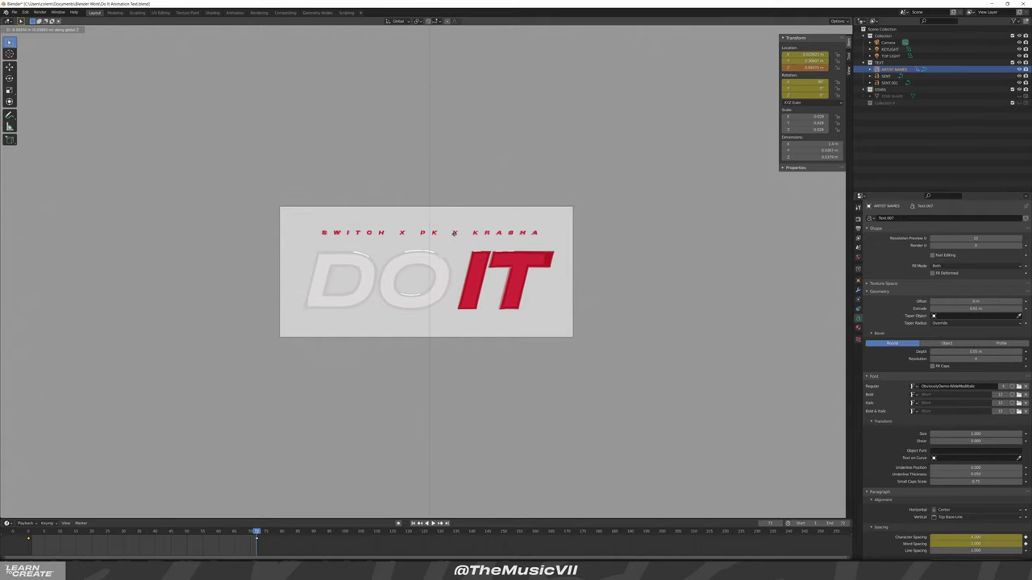
{"action": "left_click", "coordinate": [455, 237]}
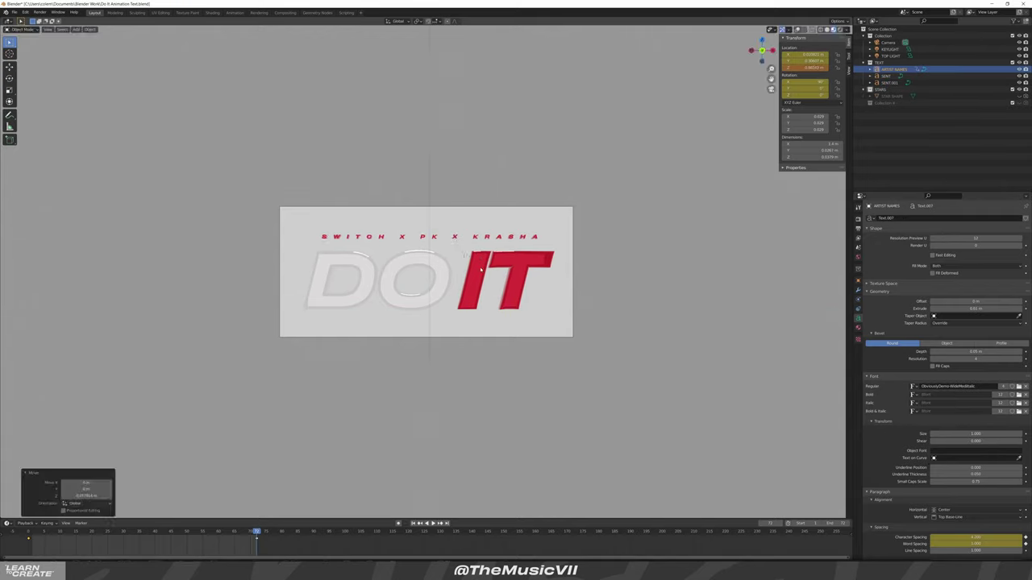
Scale the red IT letters and fine-tune their X and Z position
{"action": "left_click", "coordinate": [480, 269]}
{"action": "key", "text": "s"}
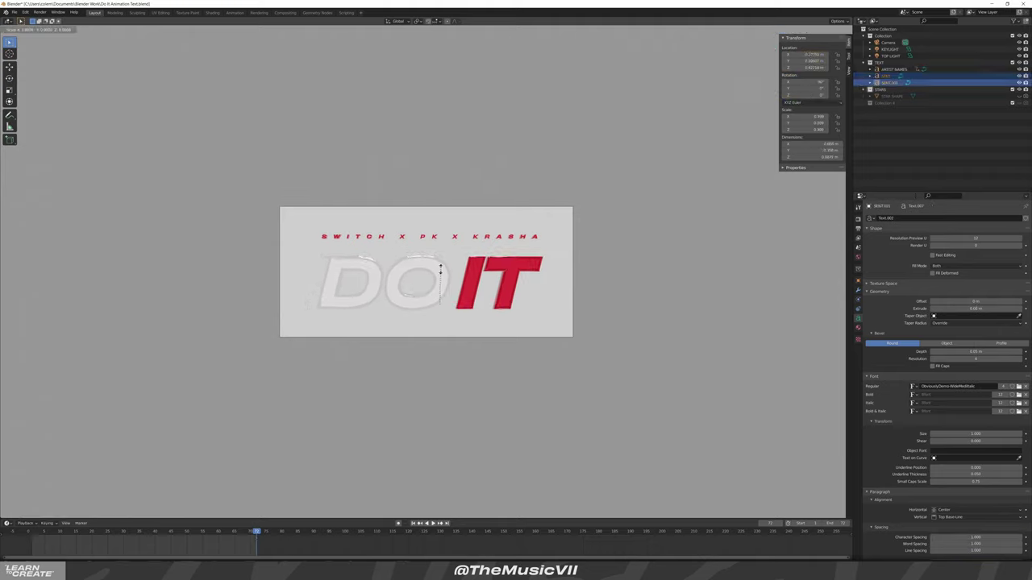
{"action": "left_click", "coordinate": [440, 270]}
{"action": "key", "text": "g"}
{"action": "key", "text": "x"}
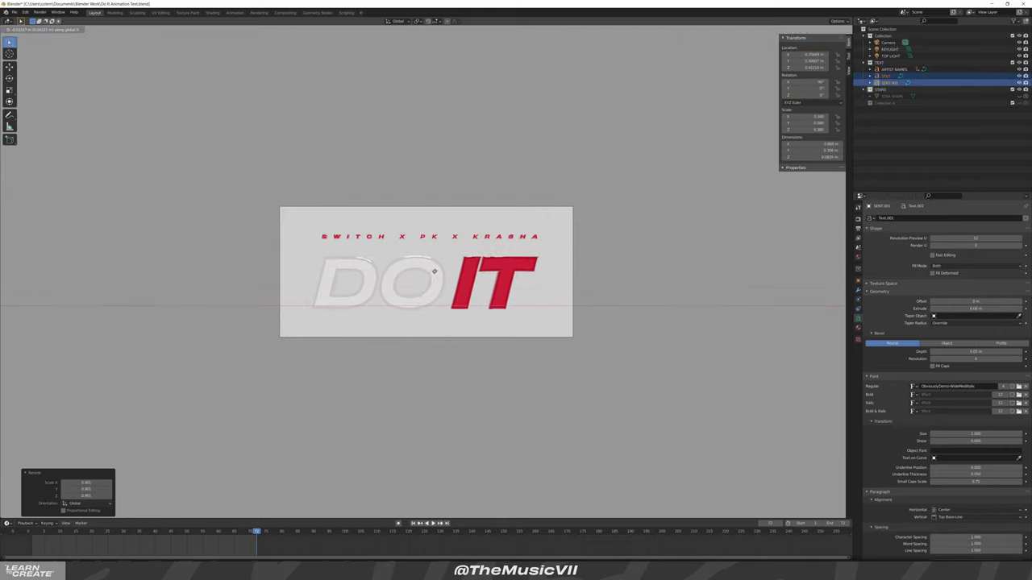
{"action": "left_click", "coordinate": [435, 271]}
{"action": "key", "text": "g"}
{"action": "key", "text": "z"}
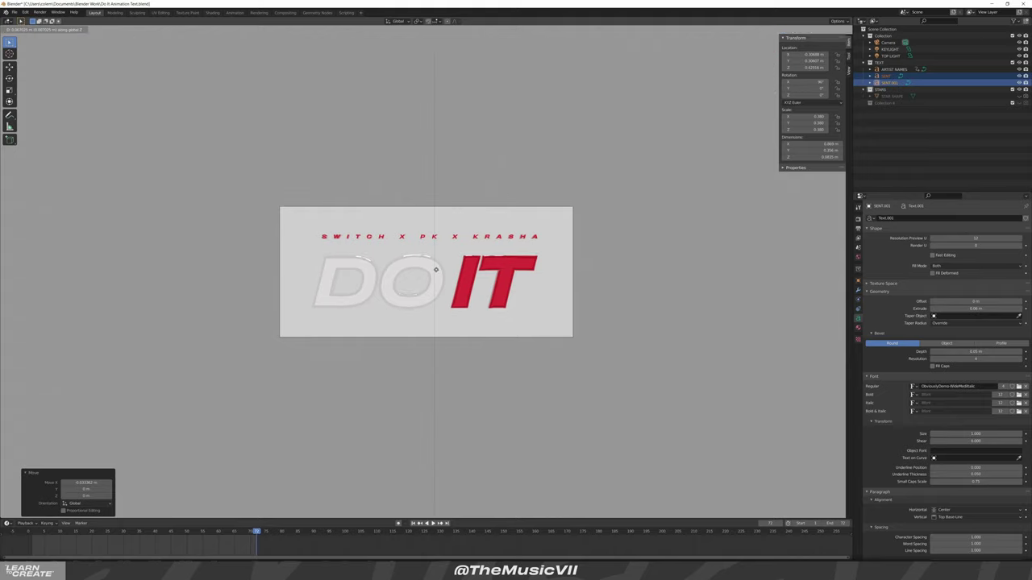
{"action": "left_click", "coordinate": [435, 270]}
Replay the animation from the first frame, then go to the final frame
{"action": "left_click", "coordinate": [434, 239]}
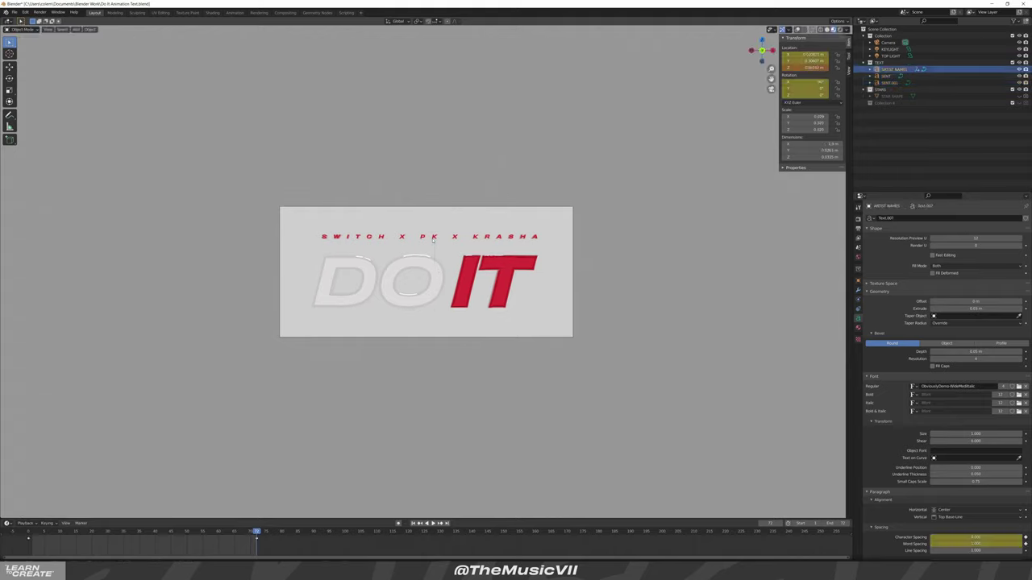
{"action": "key", "text": "Down"}
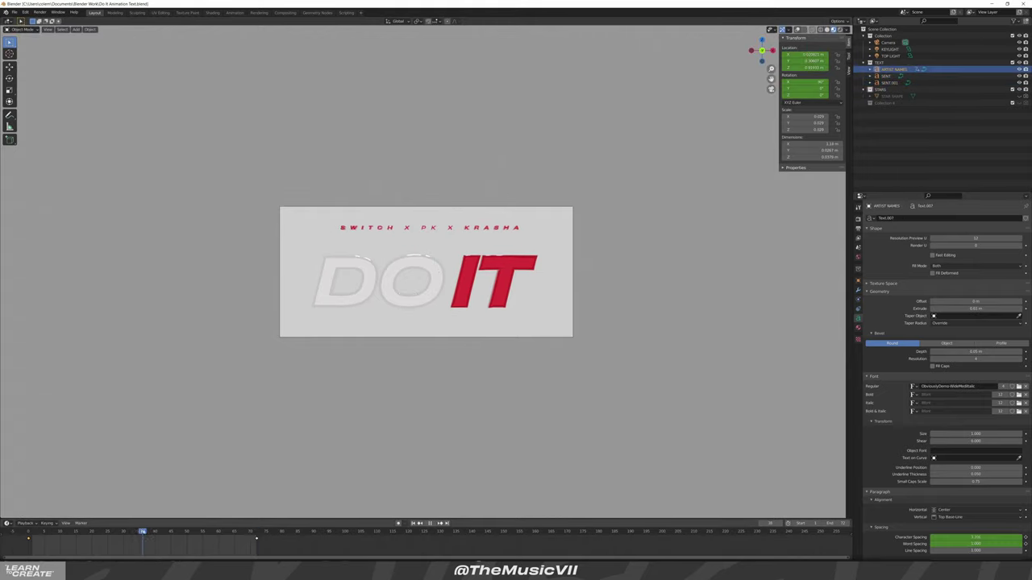
{"action": "key", "text": "Down"}
{"action": "key", "text": "space"}
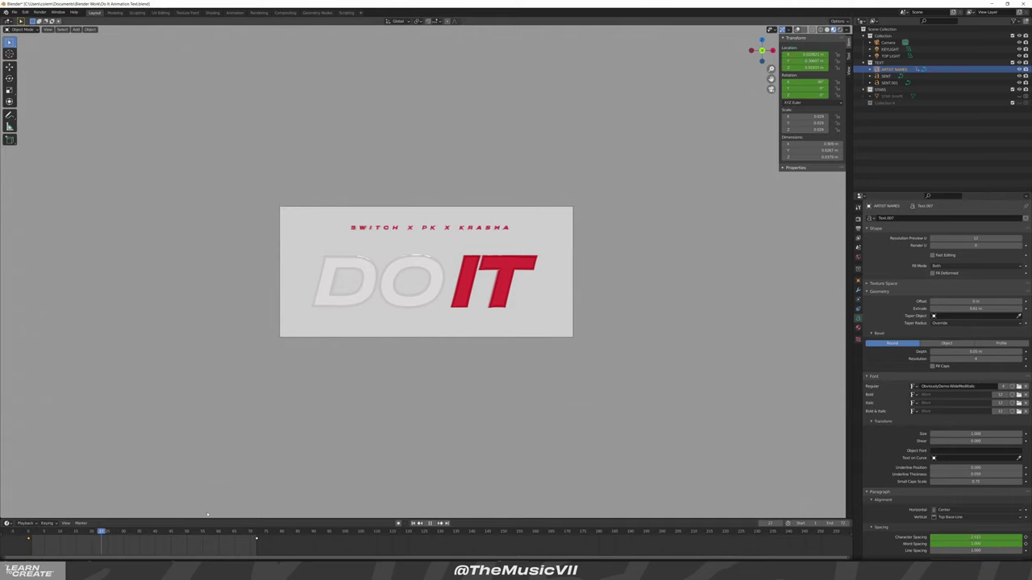
{"action": "left_click_drag", "start_coordinate": [143, 529], "coordinate": [256, 529]}
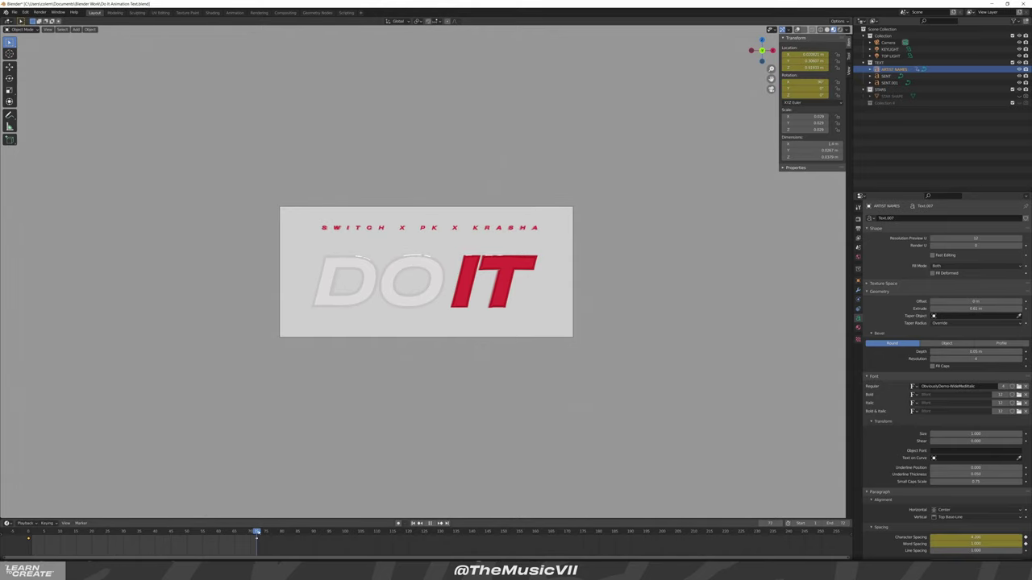
Keyframe location and rotation on SENT.001 and SENT at frame 72, then play back
{"action": "left_click", "coordinate": [890, 82]}
{"action": "right_click", "coordinate": [812, 84]}
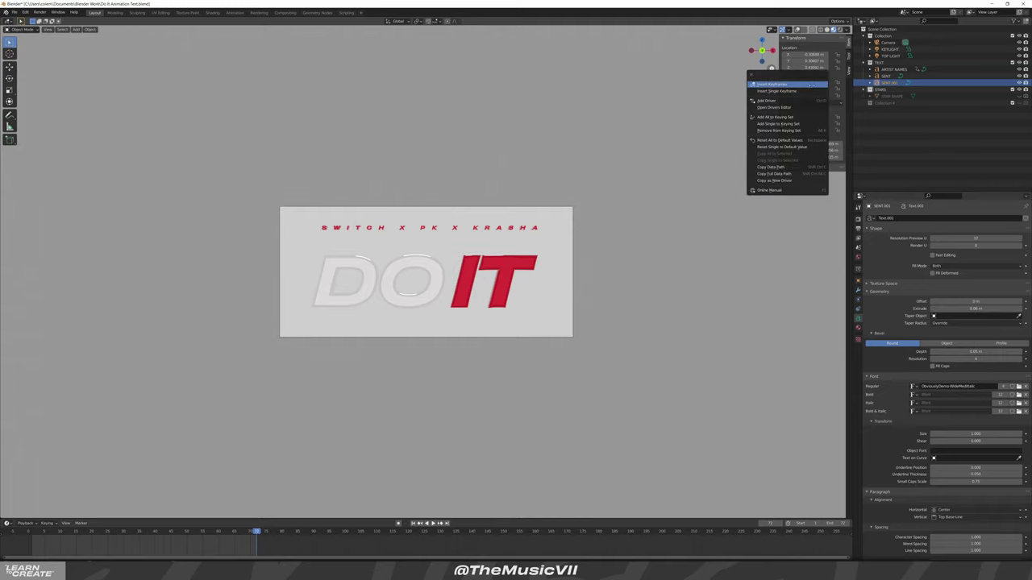
{"action": "left_click", "coordinate": [812, 84]}
{"action": "right_click", "coordinate": [806, 84]}
{"action": "left_click", "coordinate": [799, 65]}
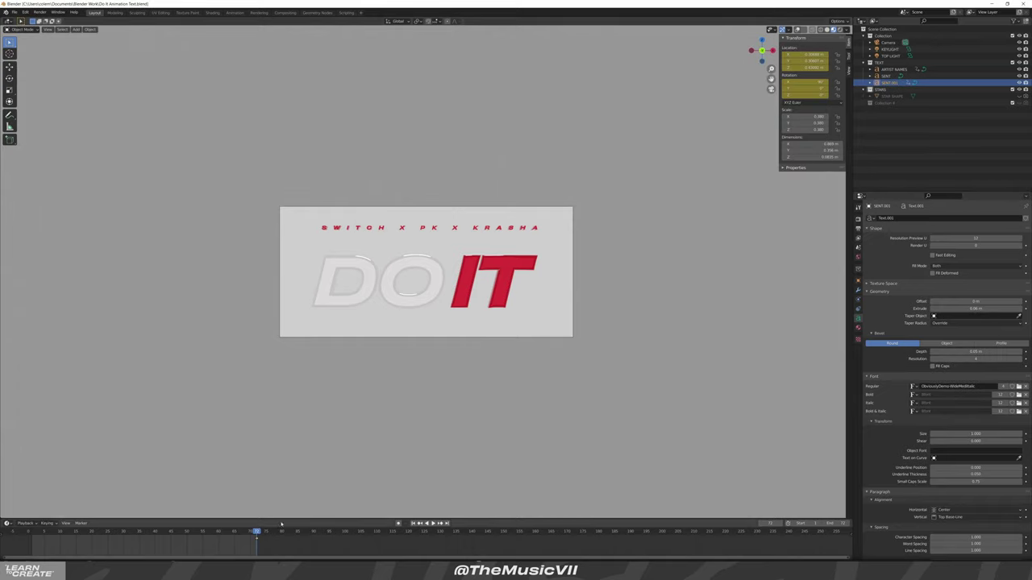
{"action": "left_click", "coordinate": [887, 76]}
{"action": "right_click", "coordinate": [806, 59]}
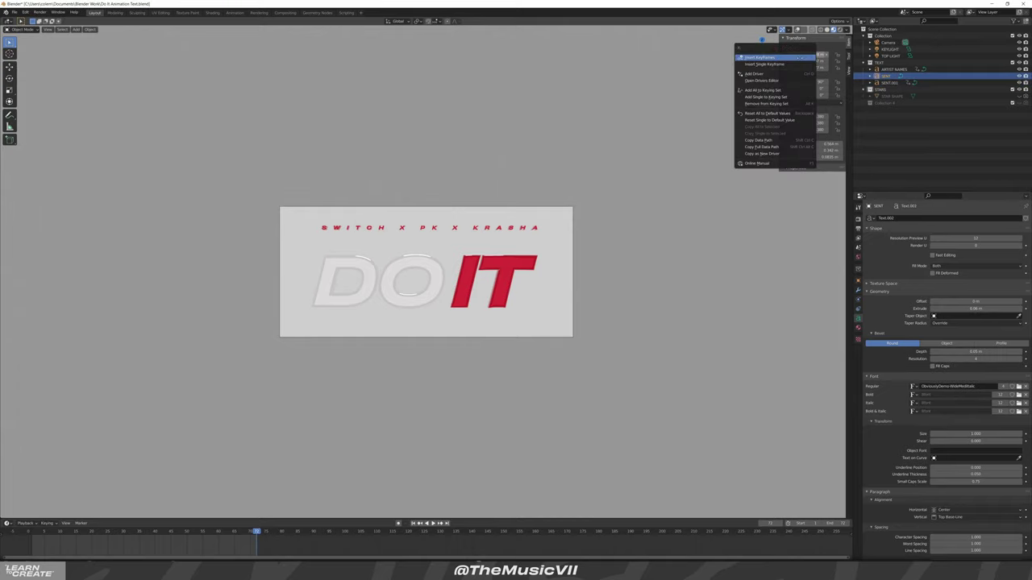
{"action": "left_click", "coordinate": [806, 58]}
{"action": "right_click", "coordinate": [807, 85]}
{"action": "left_click", "coordinate": [807, 87]}
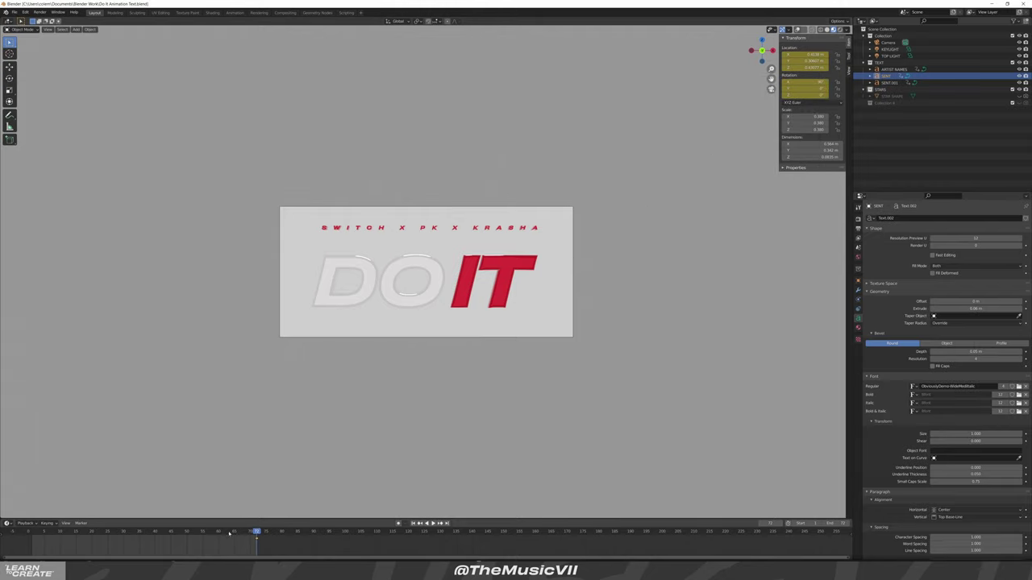
{"action": "key", "text": "shift+Left"}
{"action": "key", "text": "space"}
{"action": "key", "text": "space"}
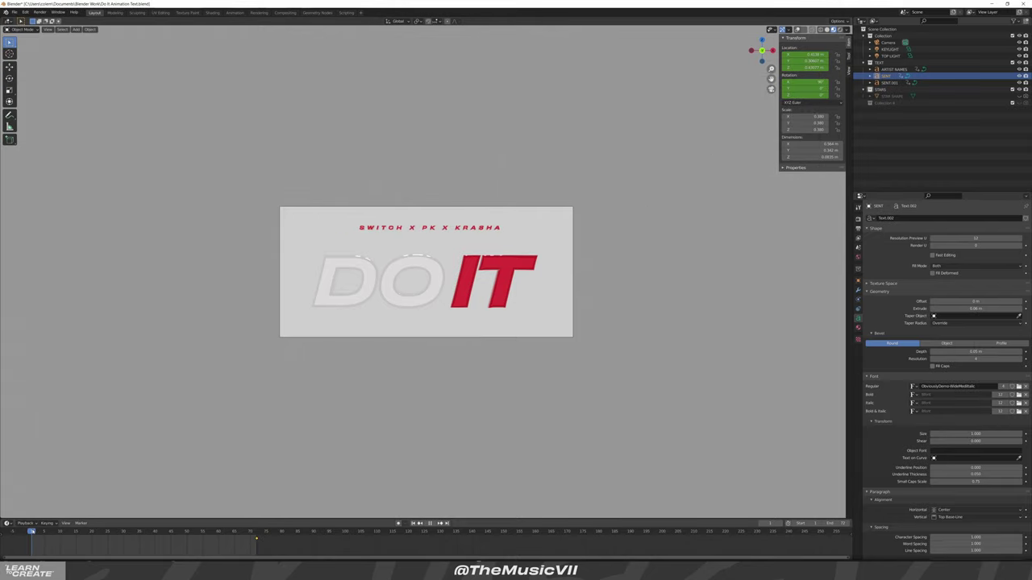
{"action": "key", "text": "space"}
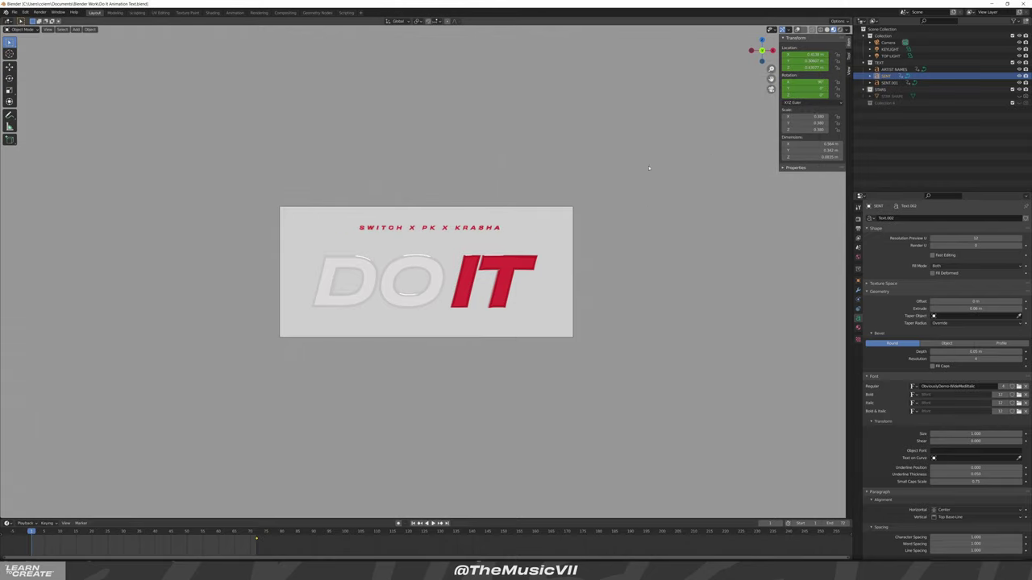
Adjust the DO letters' (SENT.001) X rotation and preview the flip
{"action": "left_click", "coordinate": [889, 82]}
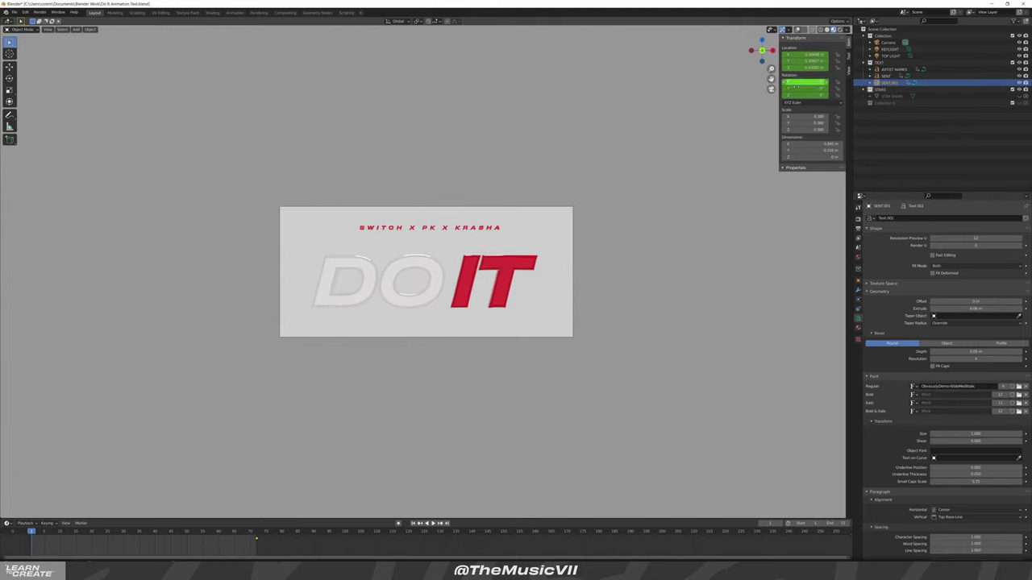
{"action": "left_click_drag", "start_coordinate": [807, 81], "coordinate": [839, 82]}
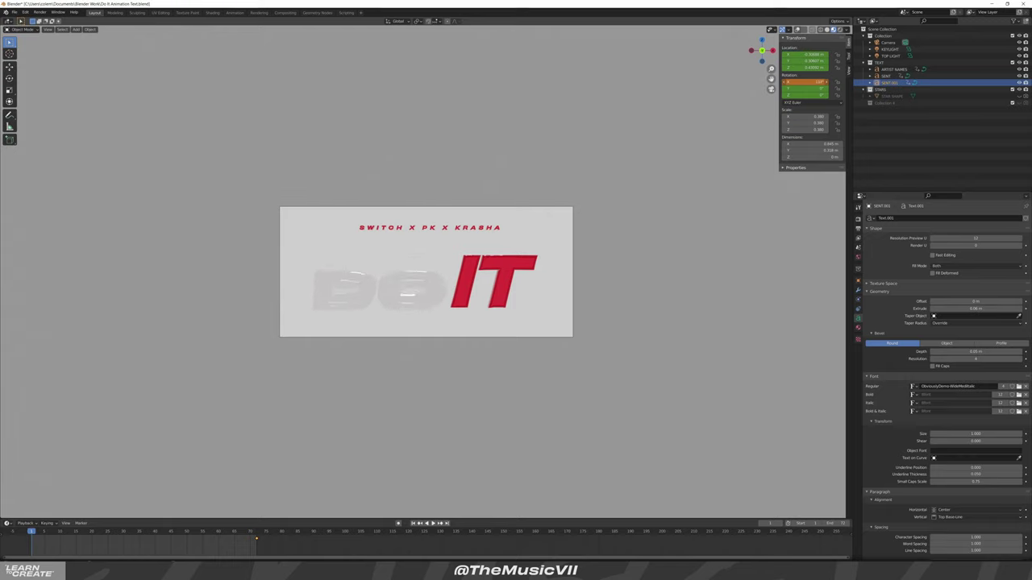
{"action": "left_click", "coordinate": [803, 82]}
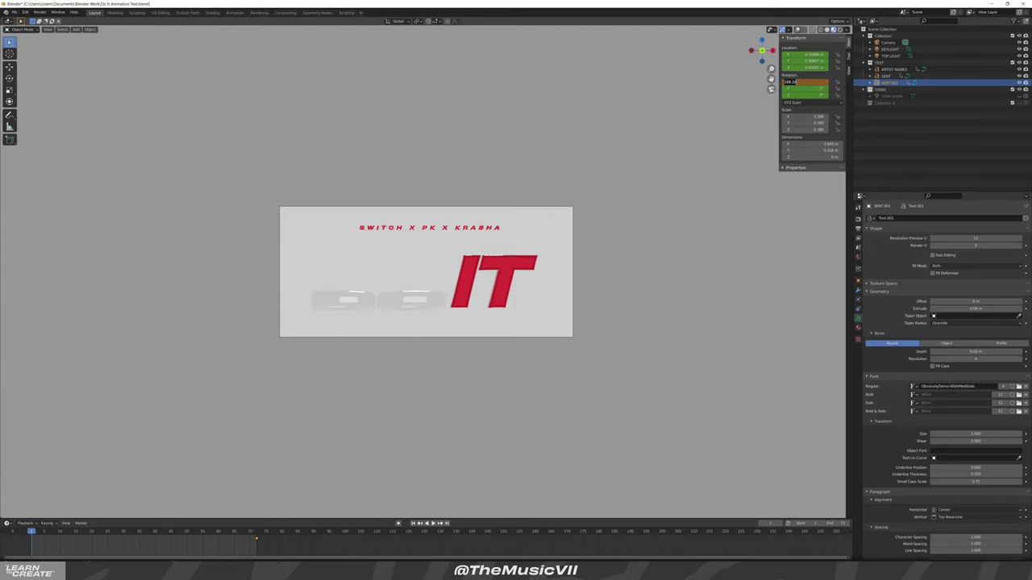
{"action": "key", "text": "Return"}
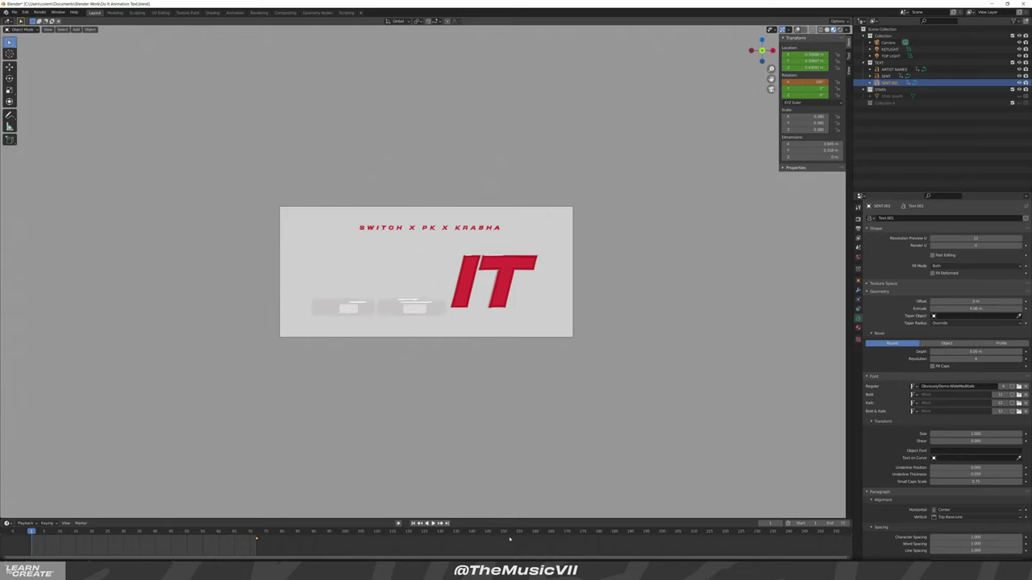
{"action": "right_click", "coordinate": [815, 79]}
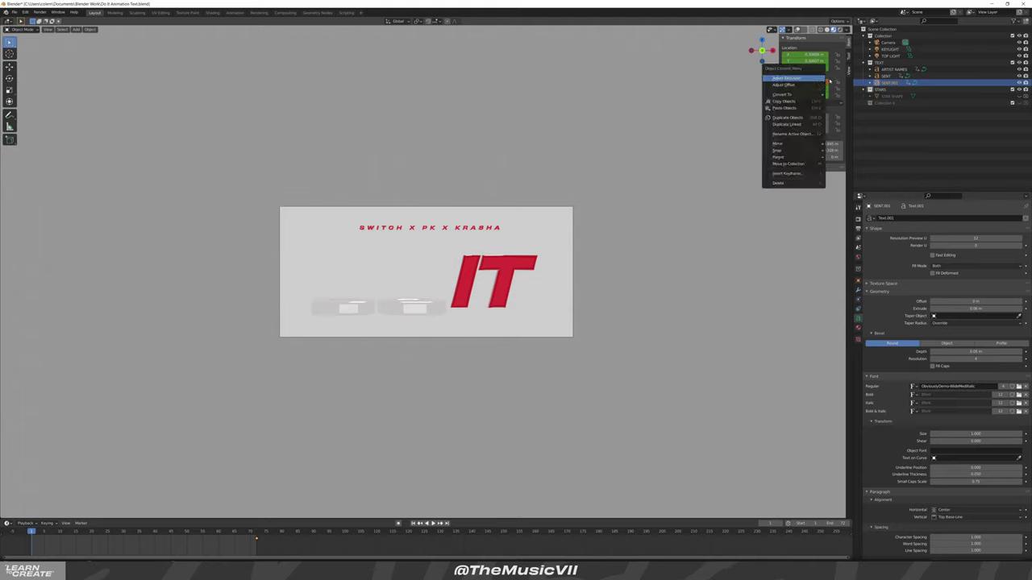
{"action": "right_click", "coordinate": [815, 79]}
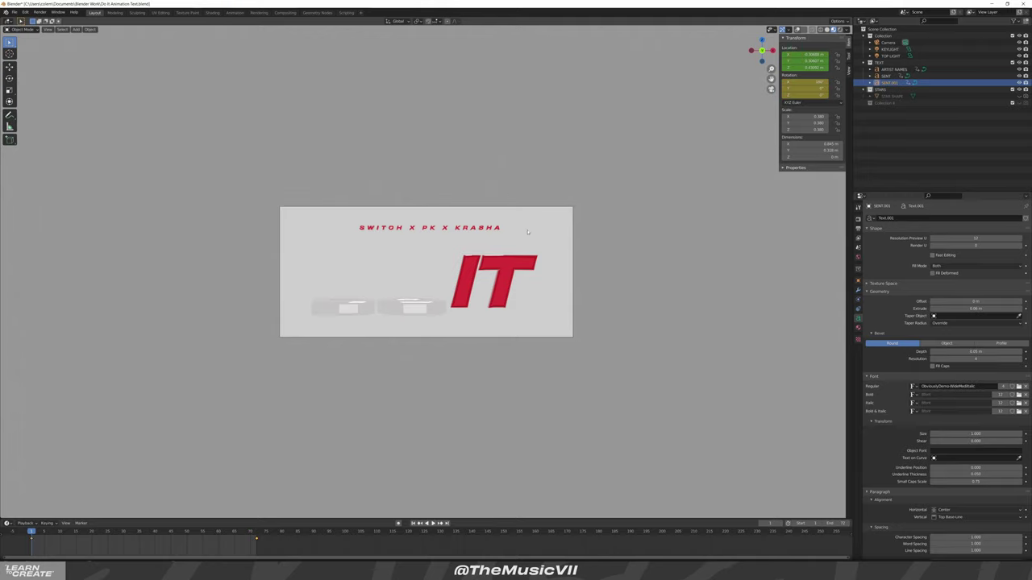
{"action": "key", "text": "space"}
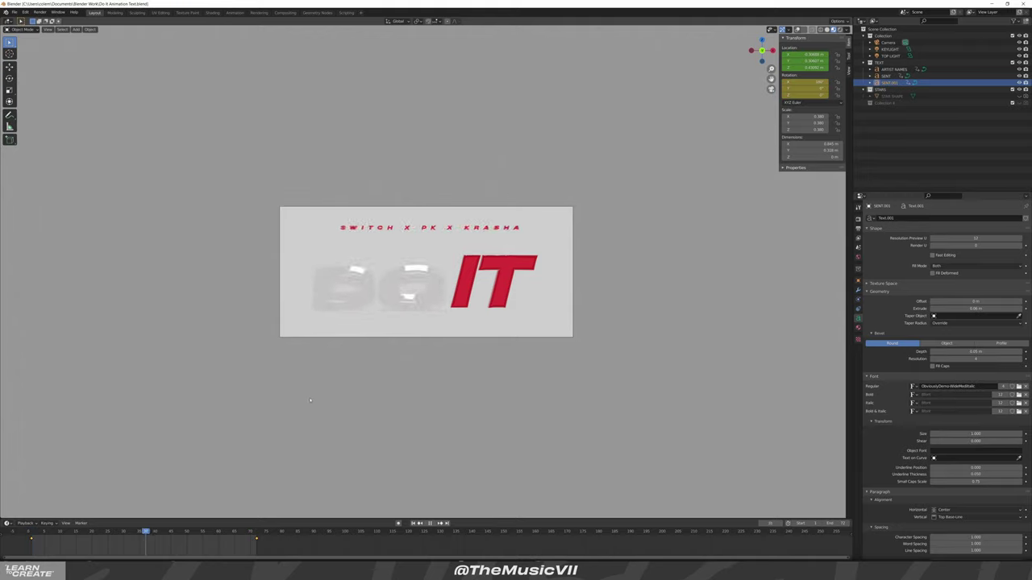
{"action": "key", "text": "space"}
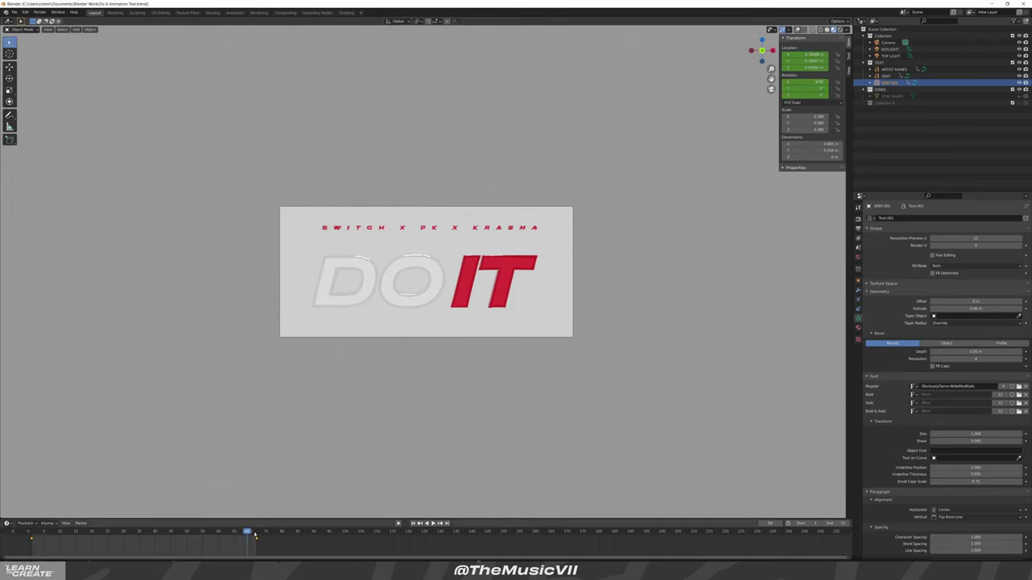
{"action": "key", "text": "shift+Left"}
{"action": "key", "text": "space"}
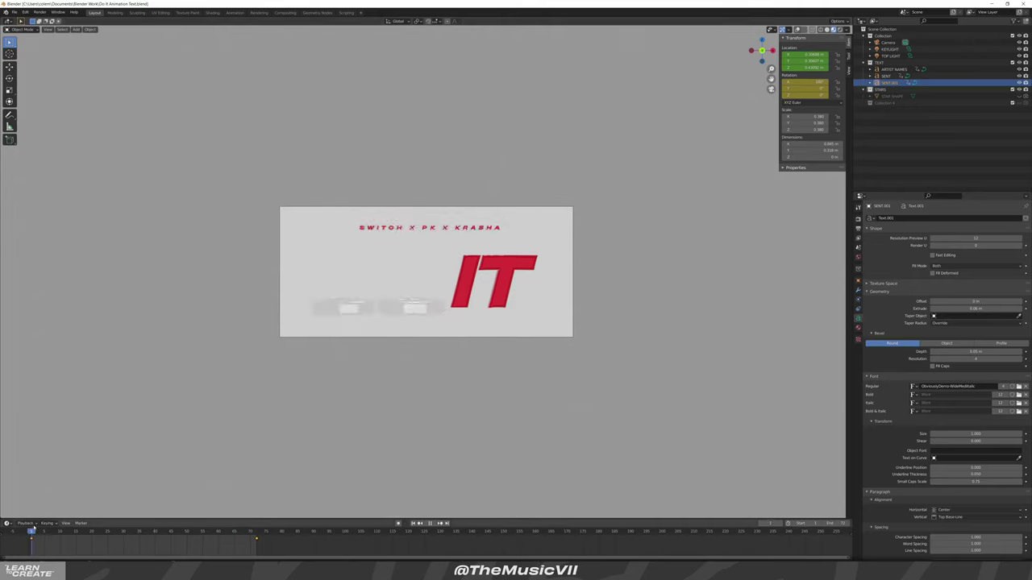
{"action": "key", "text": "space"}
Set the IT letters' (SENT) X rotation to 0 at frame 1, keyframe it, and preview
{"action": "left_click", "coordinate": [474, 273]}
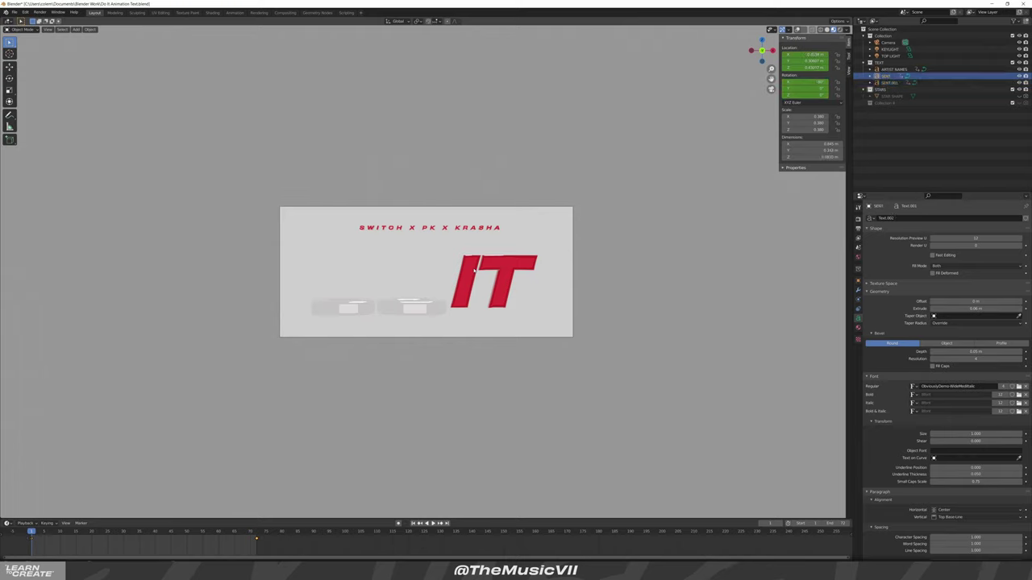
{"action": "left_click_drag", "start_coordinate": [806, 82], "coordinate": [838, 81]}
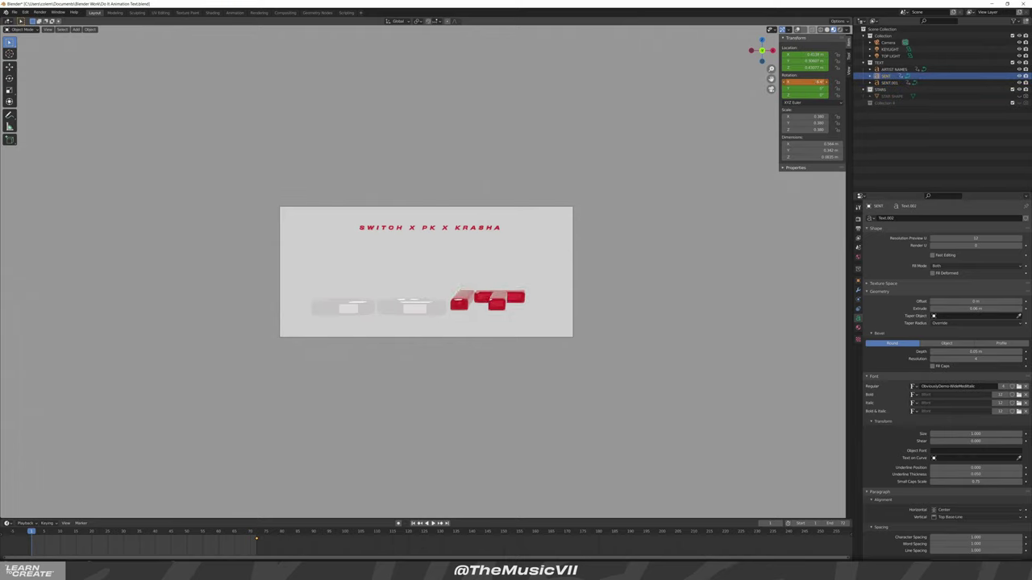
{"action": "type", "text": "0"}
{"action": "key", "text": "Return"}
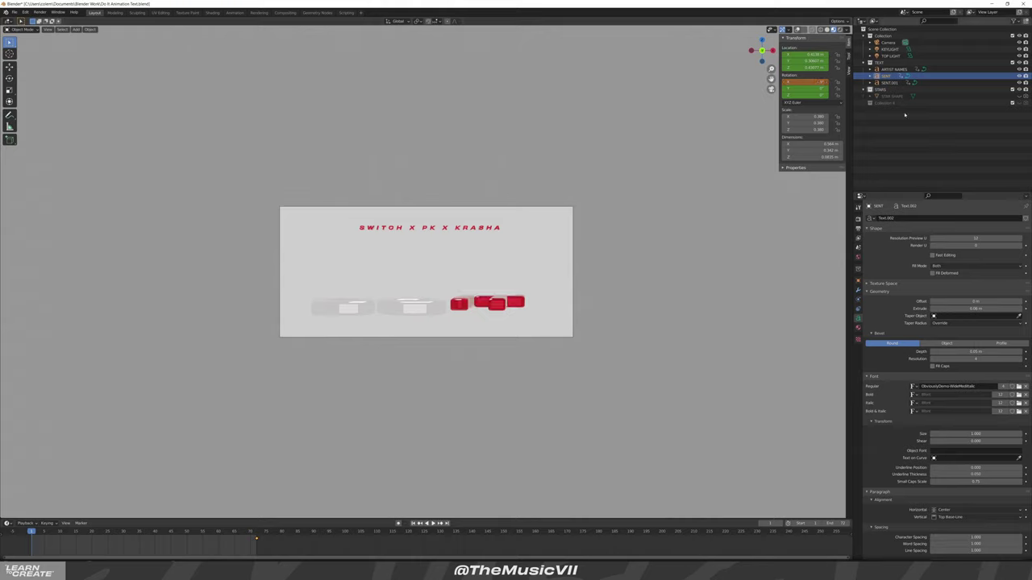
{"action": "left_click", "coordinate": [808, 81]}
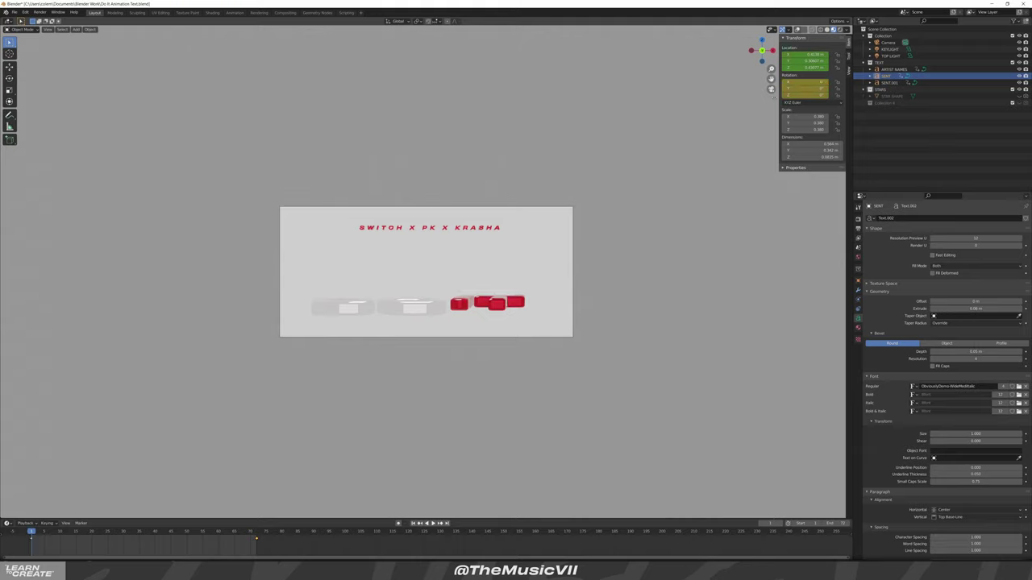
{"action": "key", "text": "space"}
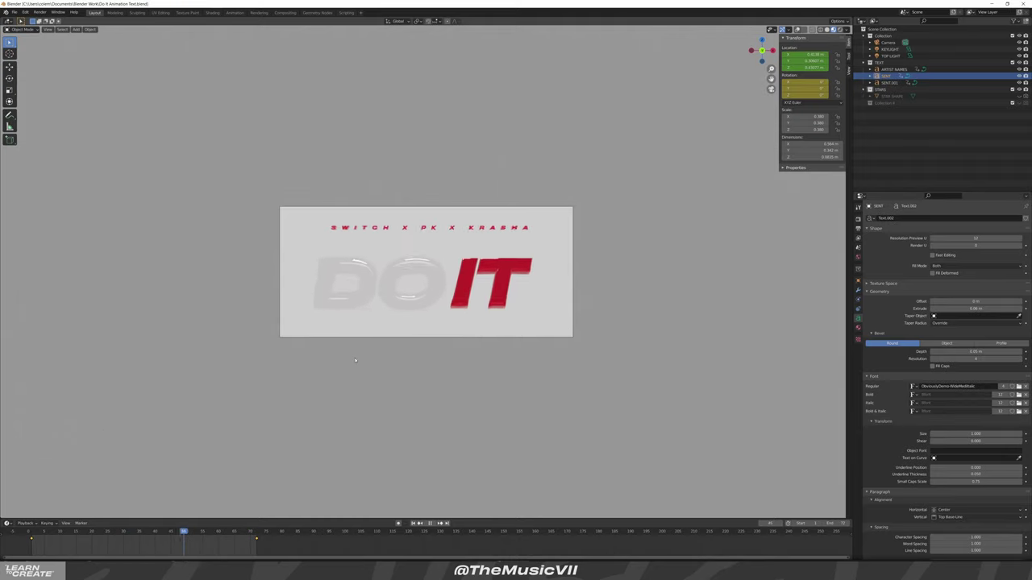
{"action": "key", "text": "space"}
{"action": "key", "text": "Up"}
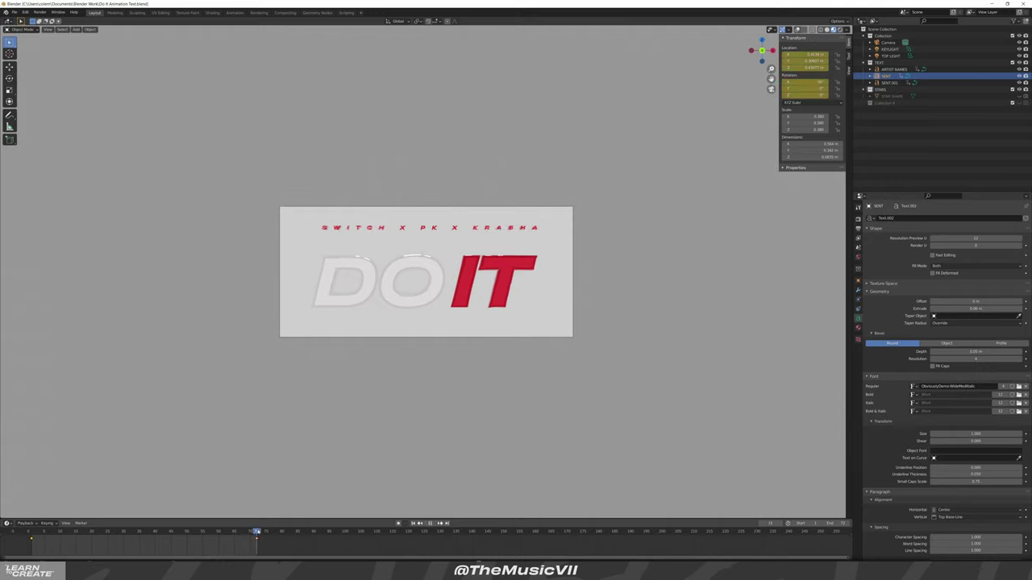
Set both the render and viewport sample counts to 128
{"action": "left_click", "coordinate": [858, 218]}
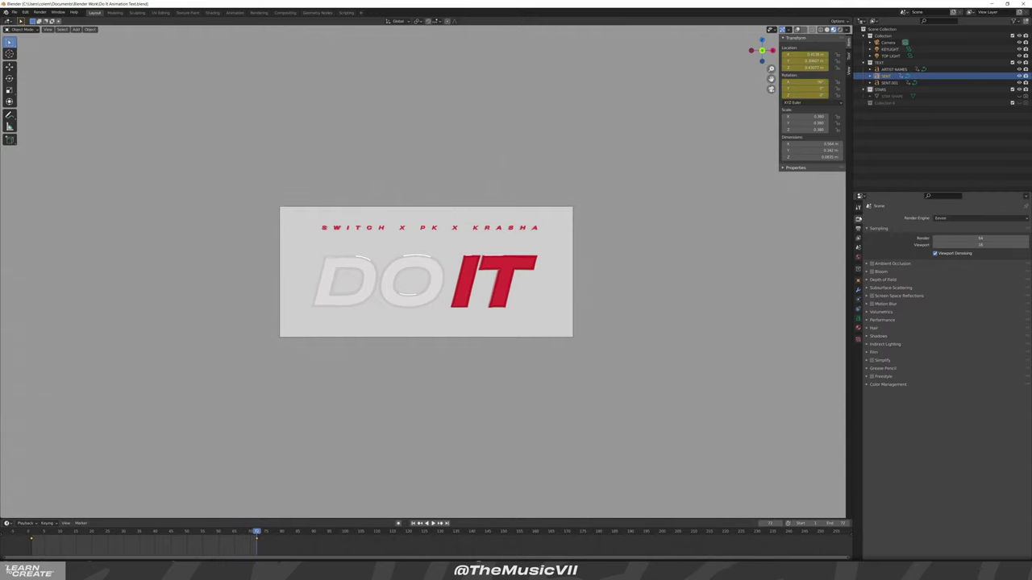
{"action": "left_click", "coordinate": [937, 238]}
{"action": "key", "text": "Return"}
{"action": "left_click", "coordinate": [937, 244]}
{"action": "type", "text": "128"}
{"action": "key", "text": "Return"}
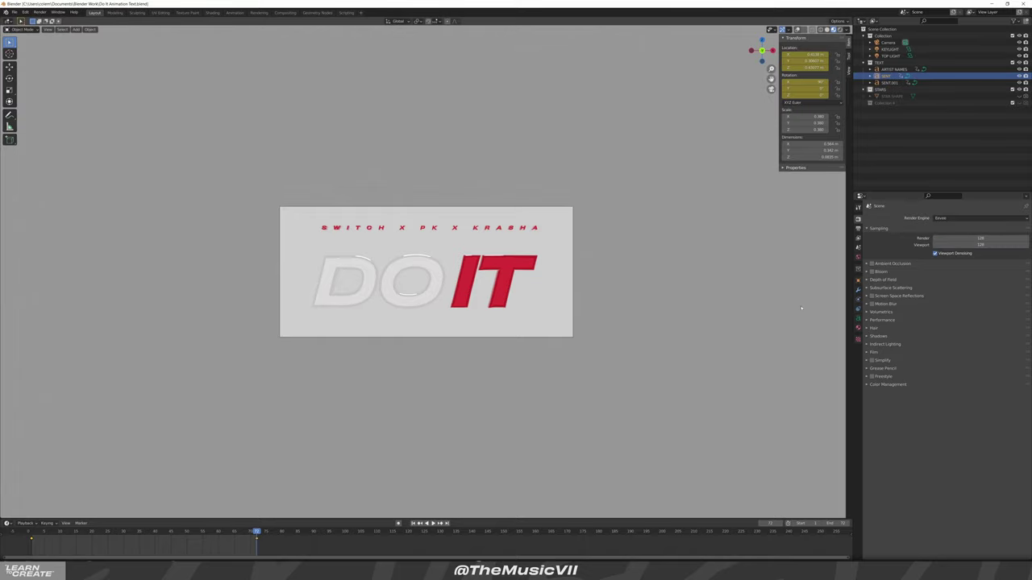
Enable ambient occlusion, bloom and screen space reflections
{"action": "left_click", "coordinate": [872, 265]}
{"action": "left_click", "coordinate": [871, 272]}
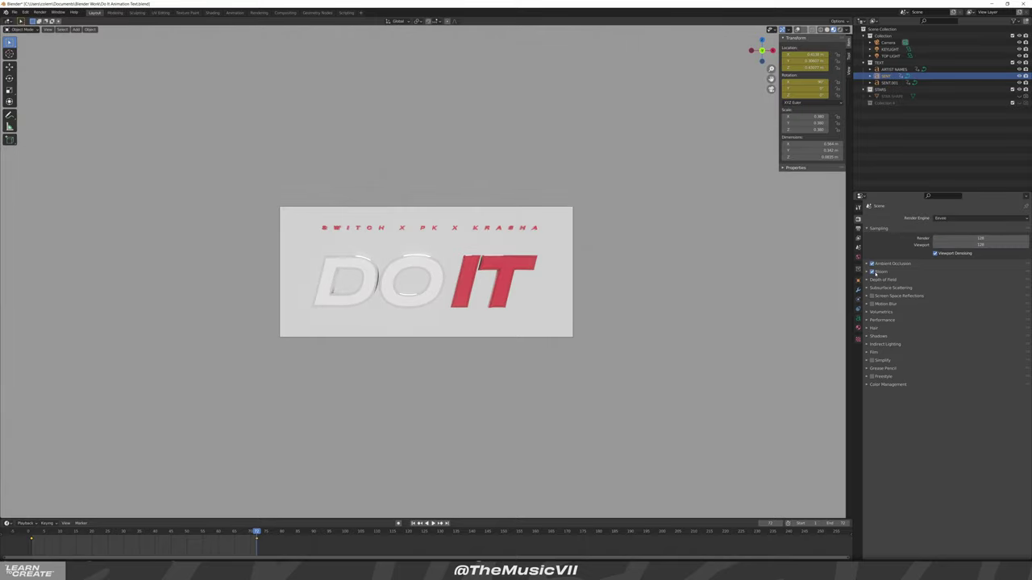
{"action": "left_click", "coordinate": [876, 273]}
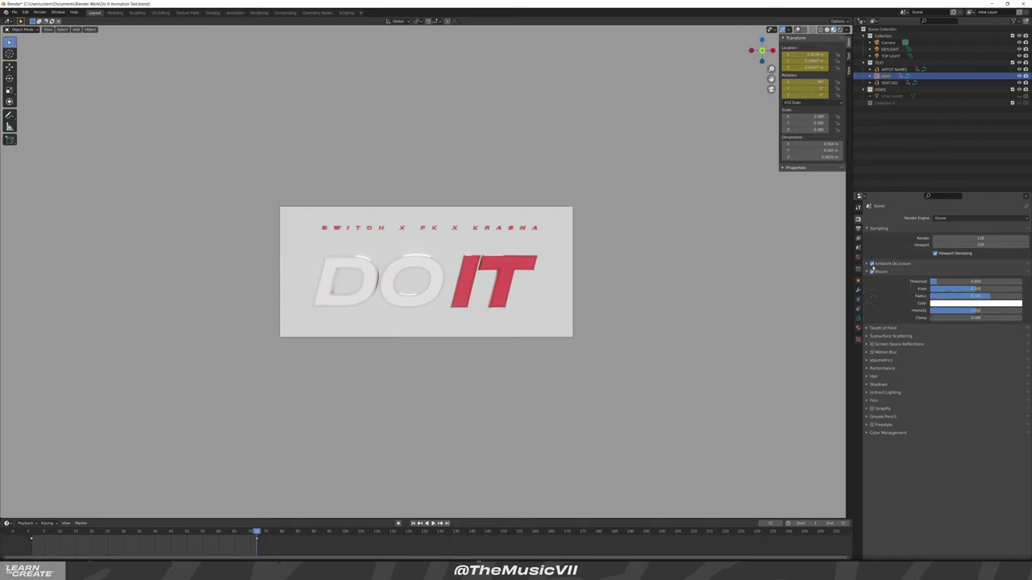
{"action": "left_click", "coordinate": [871, 344]}
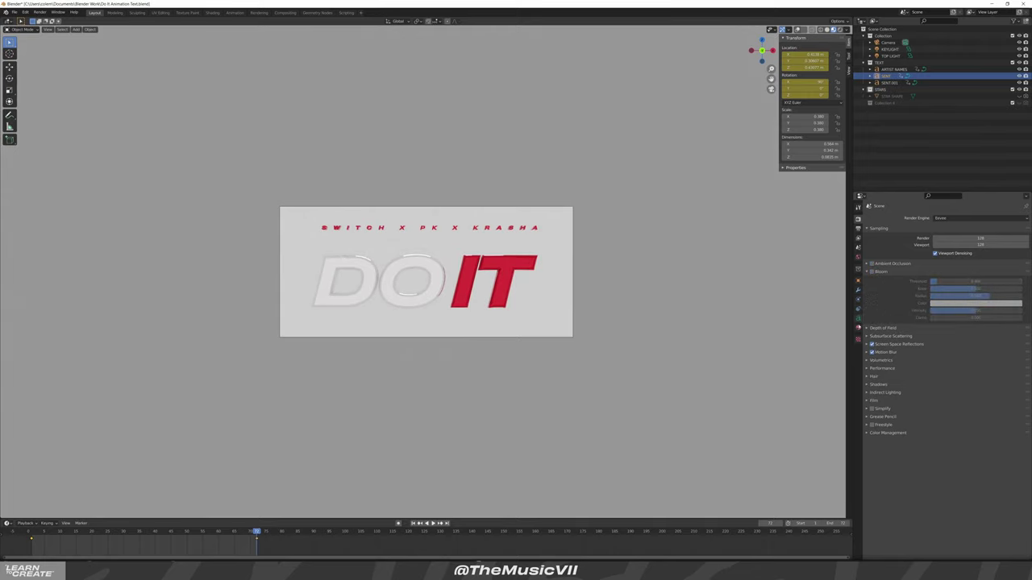
Play back the animation and scrub to the end where DO IT is fully formed
{"action": "left_click", "coordinate": [858, 328]}
{"action": "key", "text": "space"}
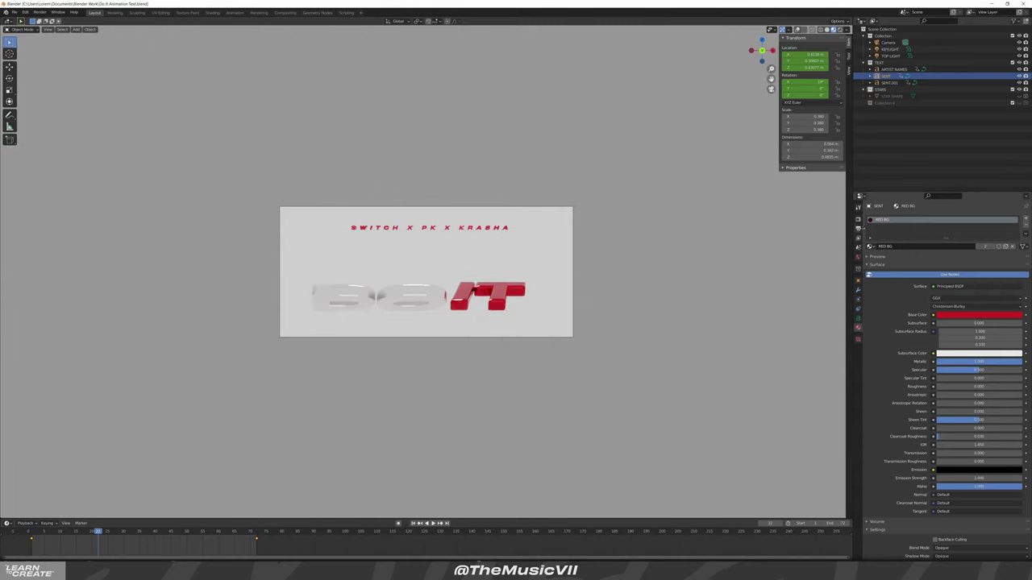
{"action": "left_click", "coordinate": [858, 229]}
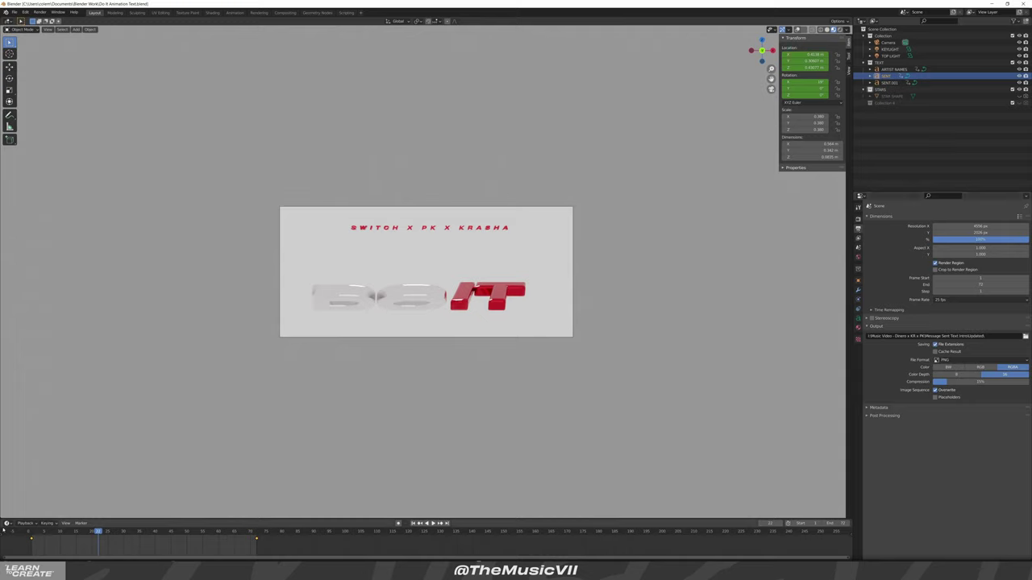
{"action": "left_click", "coordinate": [30, 536]}
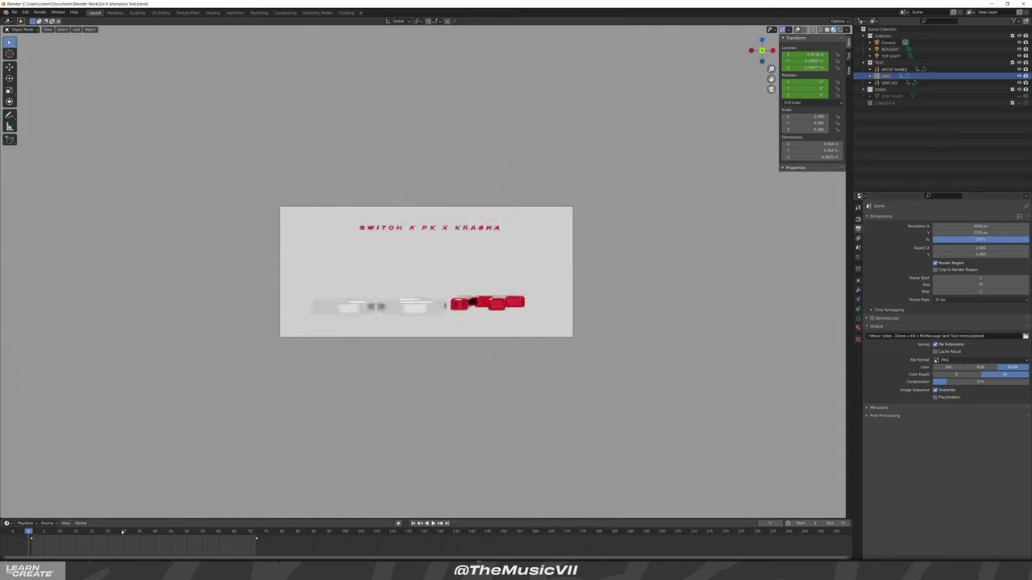
{"action": "left_click_drag", "start_coordinate": [123, 532], "coordinate": [271, 543]}
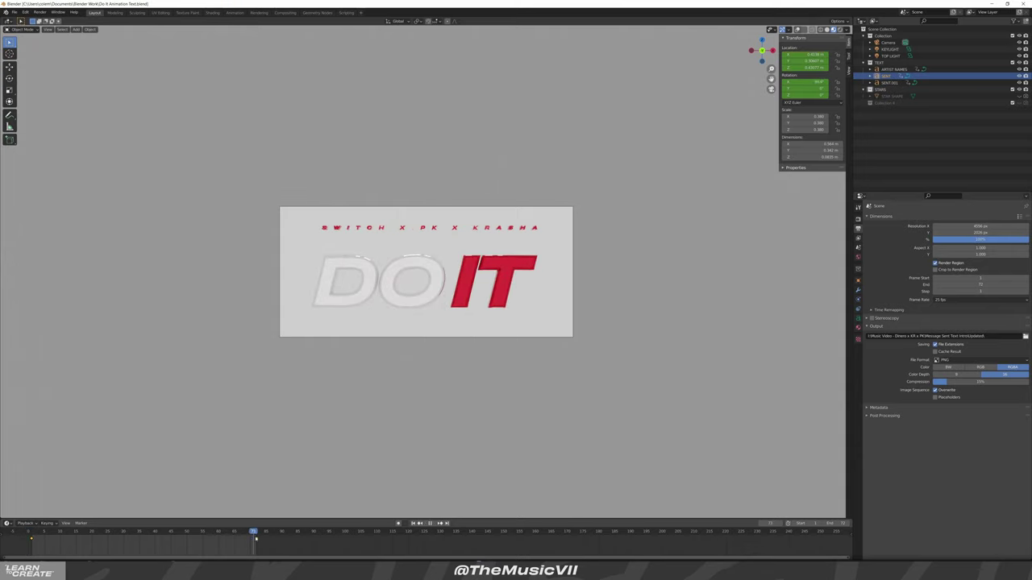
Keyframe the camera's location and rotation at final frame 72
{"action": "left_click", "coordinate": [891, 42]}
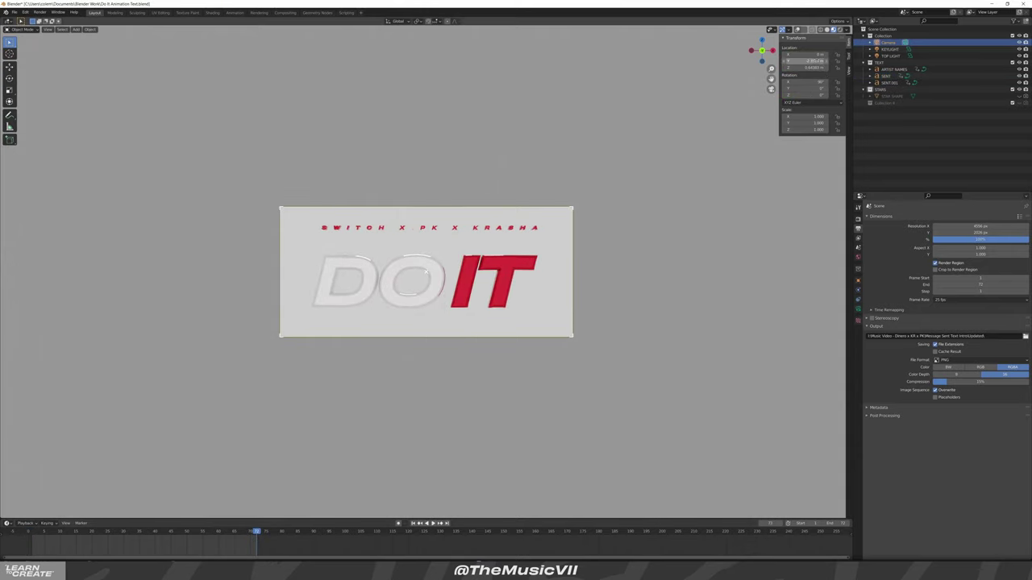
{"action": "right_click", "coordinate": [806, 60]}
{"action": "left_click", "coordinate": [807, 61]}
{"action": "right_click", "coordinate": [806, 92]}
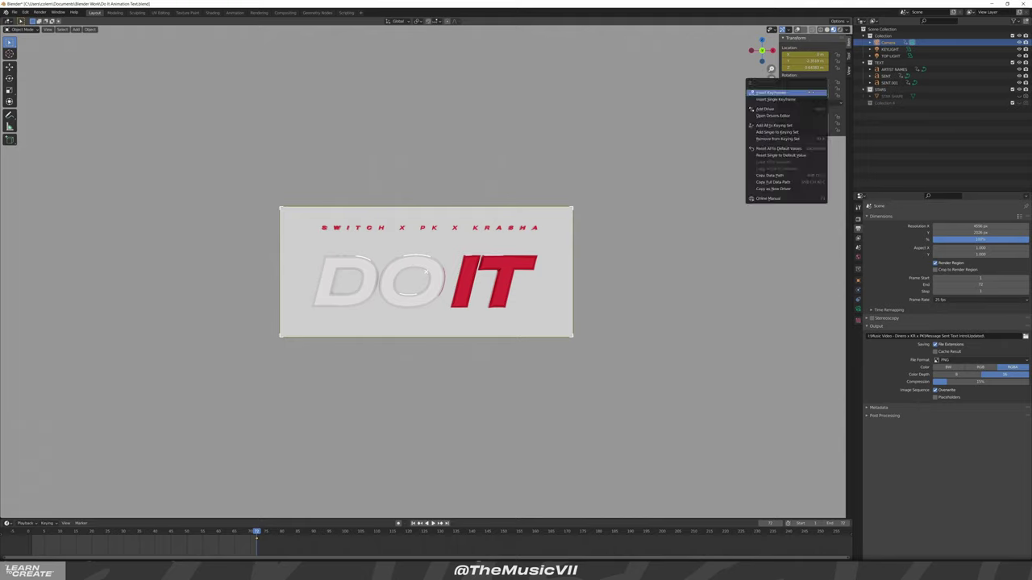
{"action": "left_click", "coordinate": [774, 92]}
At frame 1, move the camera close to the letters, keyframe it and preview the pull-back
{"action": "key", "text": "shift+Left"}
{"action": "key", "text": "space"}
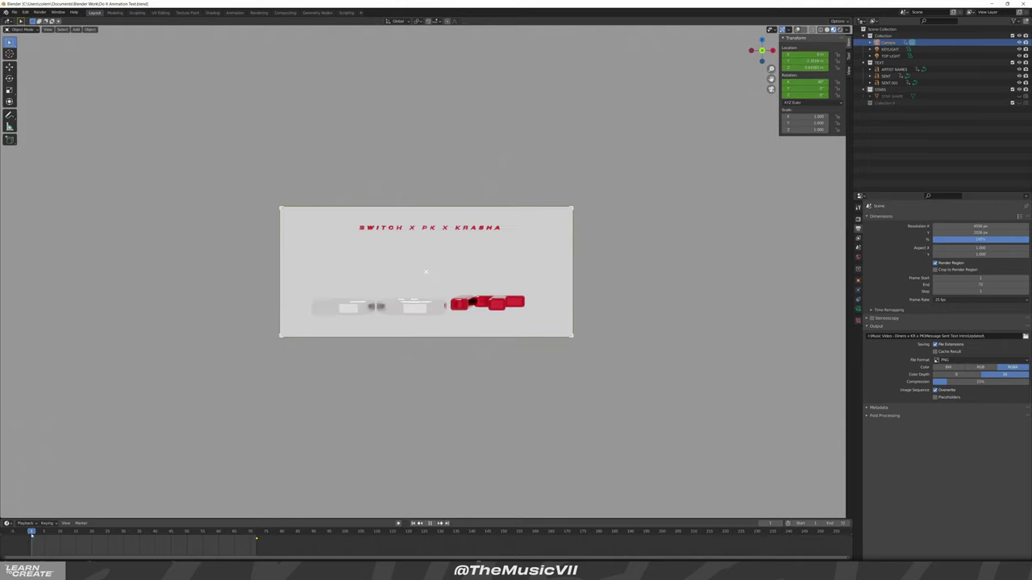
{"action": "key", "text": "space"}
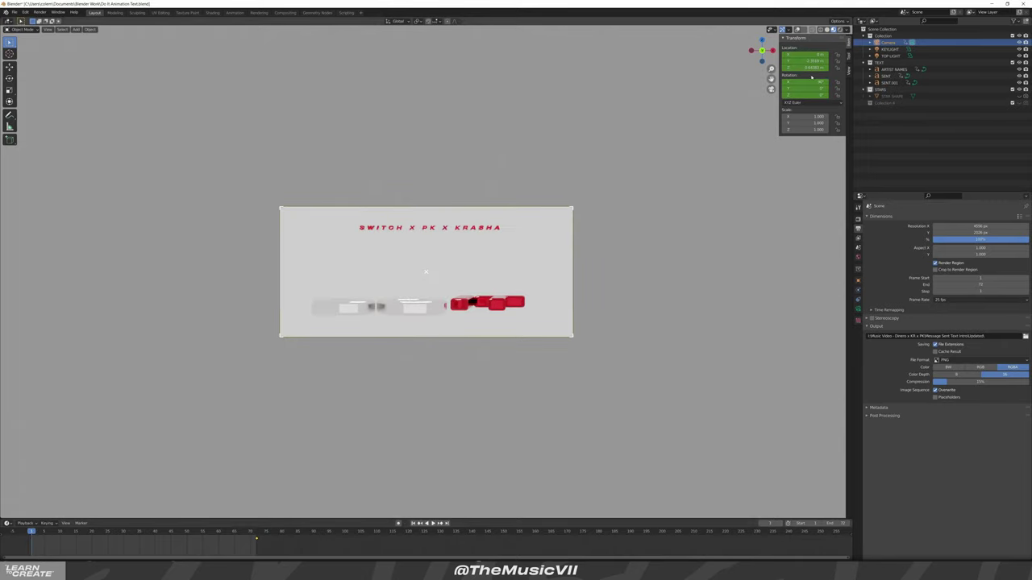
{"action": "left_click_drag", "start_coordinate": [807, 60], "coordinate": [830, 60]}
{"action": "right_click", "coordinate": [806, 61]}
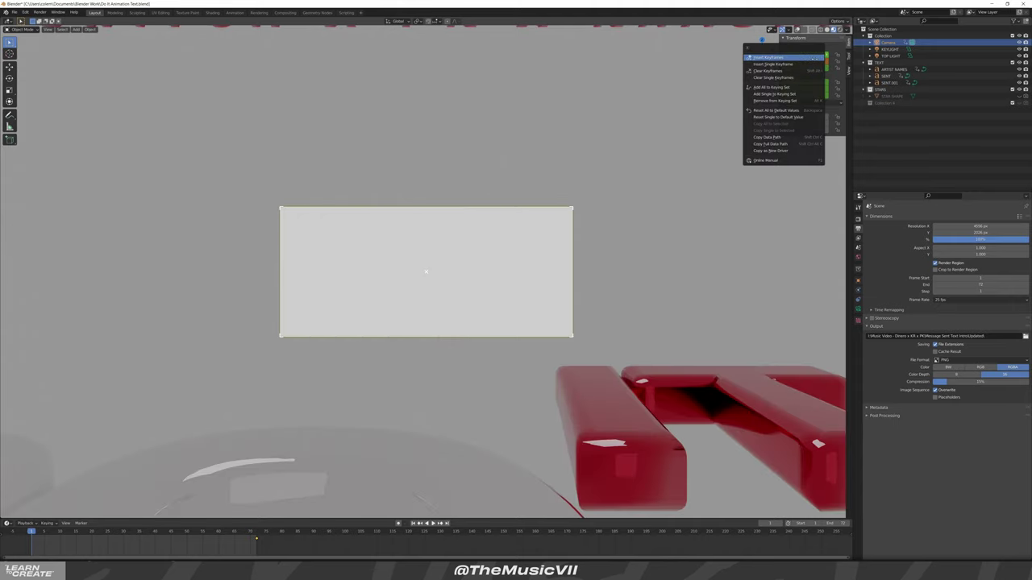
{"action": "left_click", "coordinate": [786, 61]}
{"action": "key", "text": "space"}
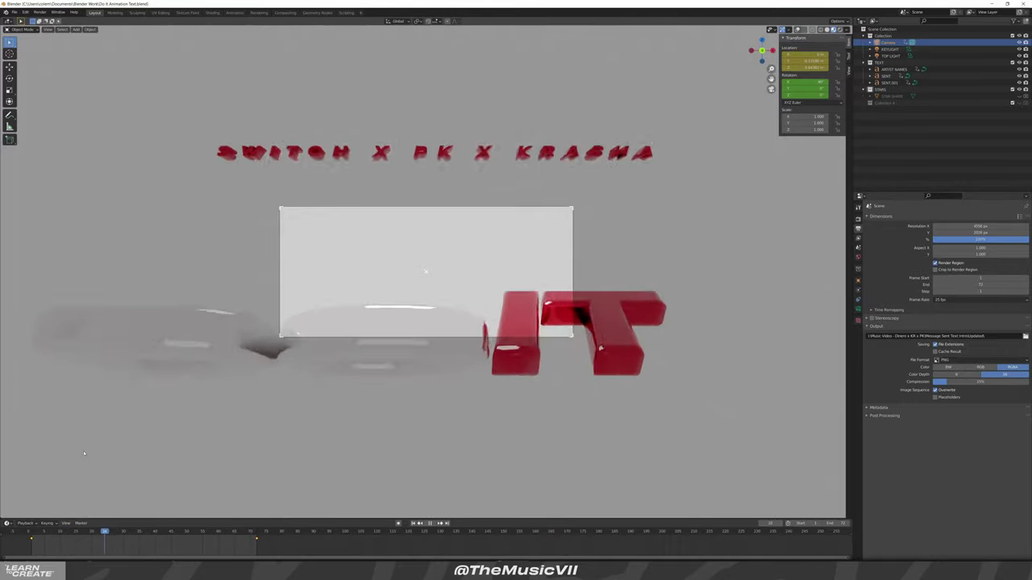
{"action": "key", "text": "Escape"}
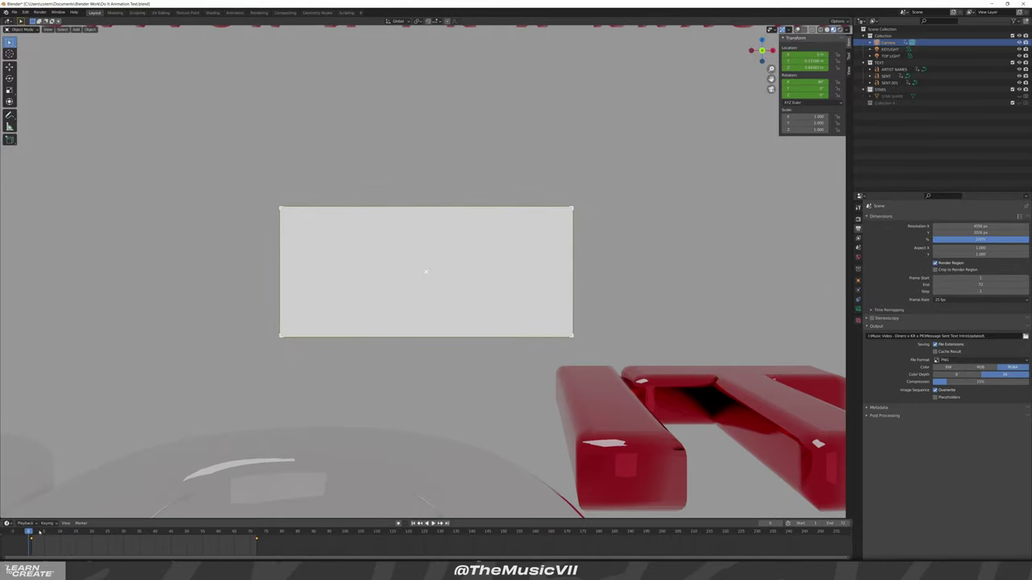
Set the output resolution to 4096 x 2160
{"action": "left_click", "coordinate": [977, 227]}
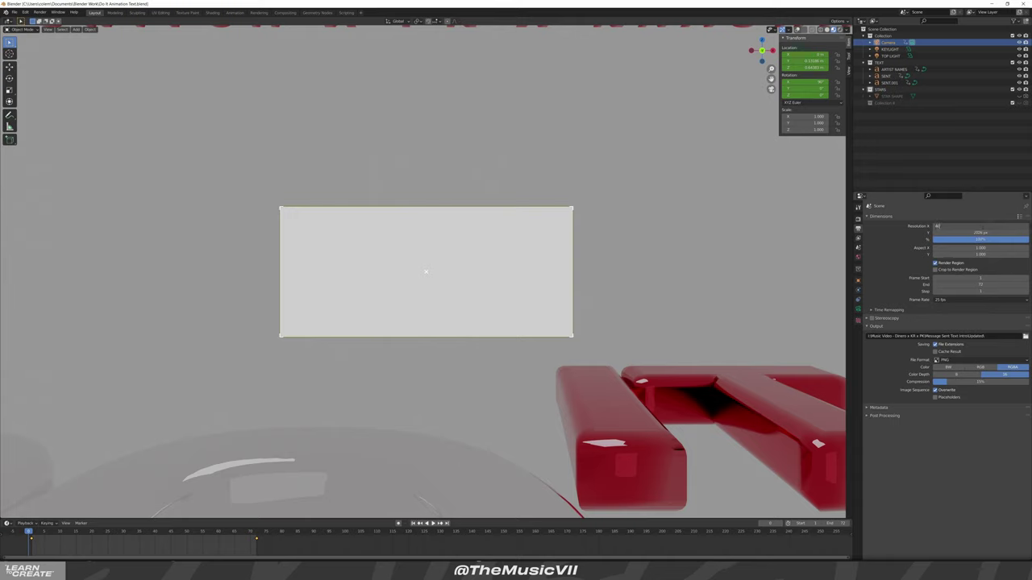
{"action": "key", "text": "Tab"}
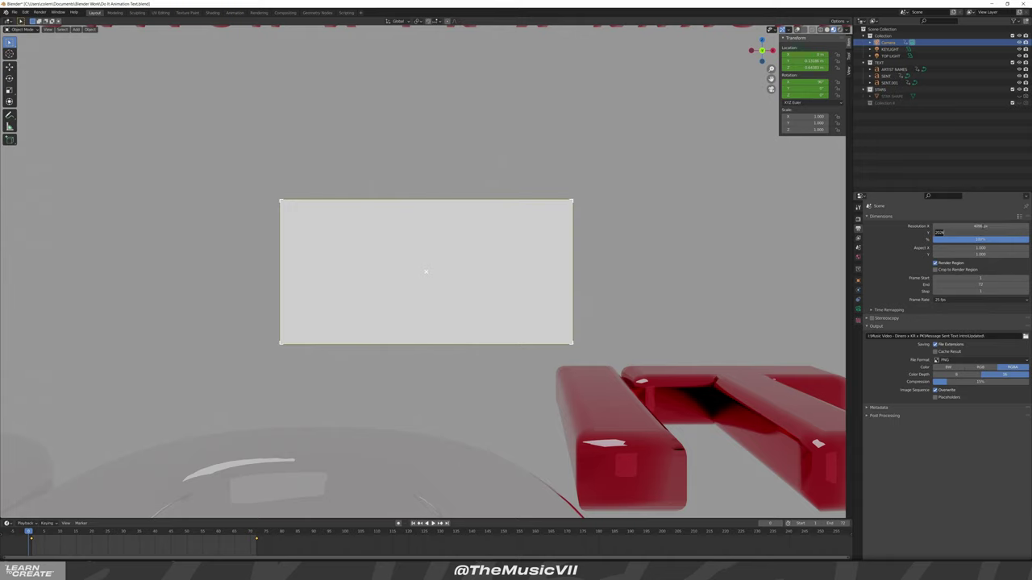
{"action": "type", "text": "2160"}
{"action": "key", "text": "Return"}
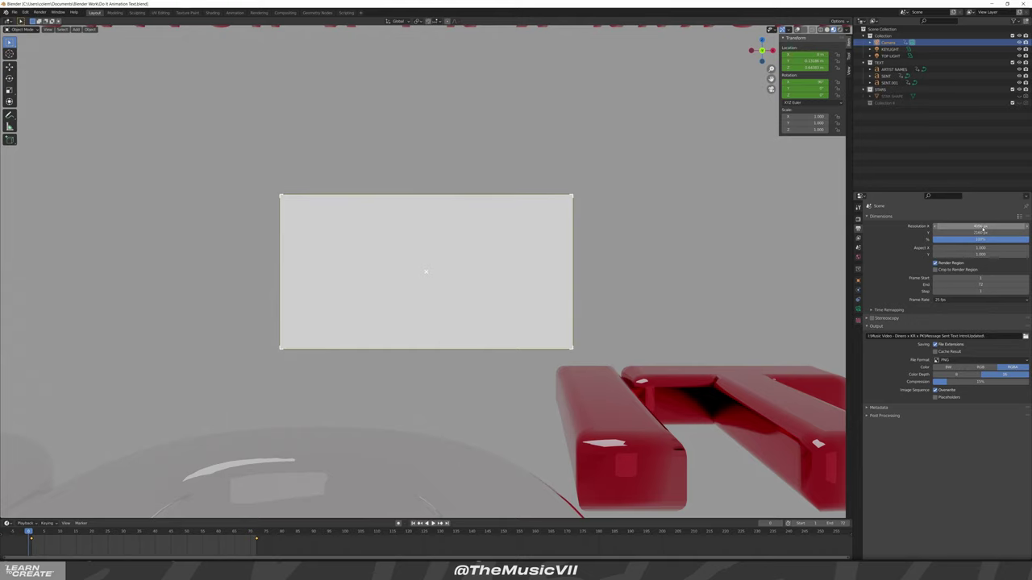
Pull the camera farther back at the end frame, re-keyframe it and play the animation
{"action": "key", "text": "space"}
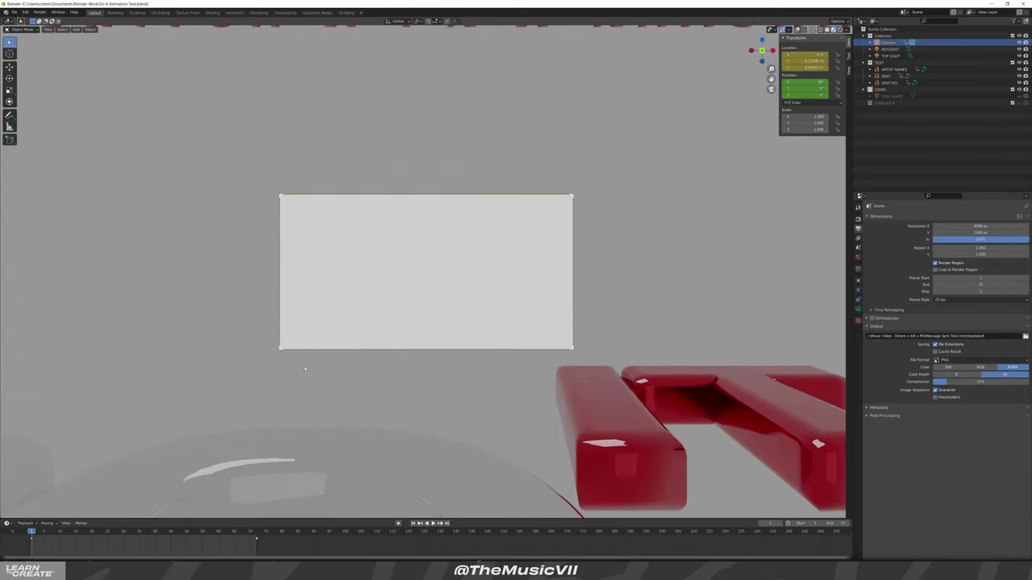
{"action": "key", "text": "space"}
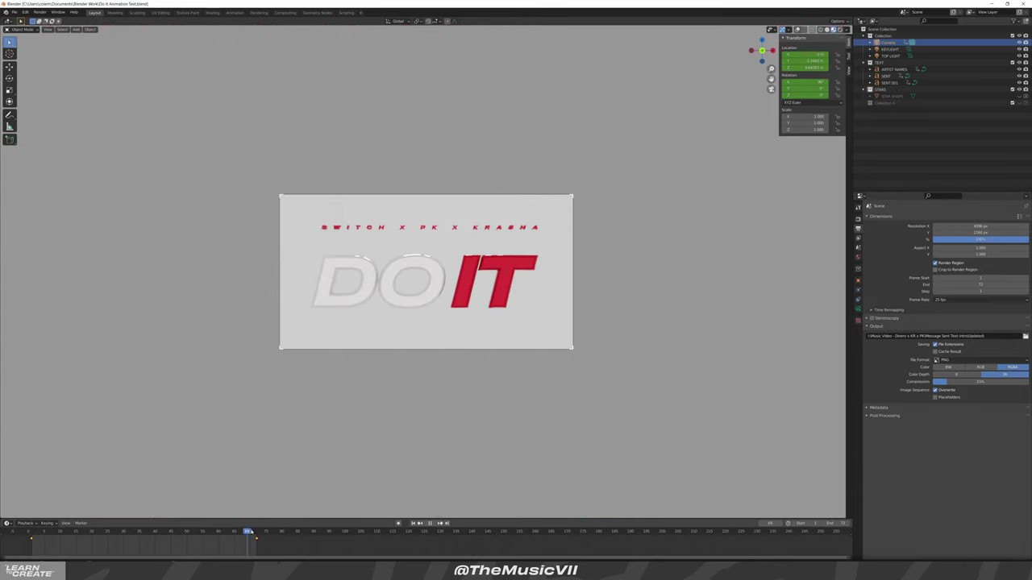
{"action": "key", "text": "space"}
{"action": "left_click_drag", "start_coordinate": [824, 53], "coordinate": [863, 53]}
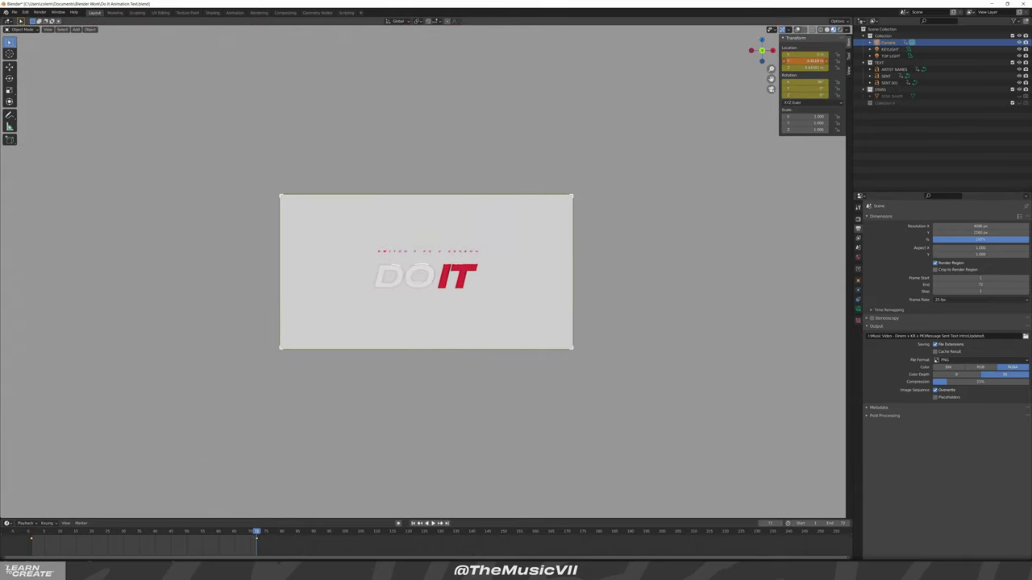
{"action": "right_click", "coordinate": [816, 59]}
{"action": "left_click", "coordinate": [815, 62]}
{"action": "key", "text": "space"}
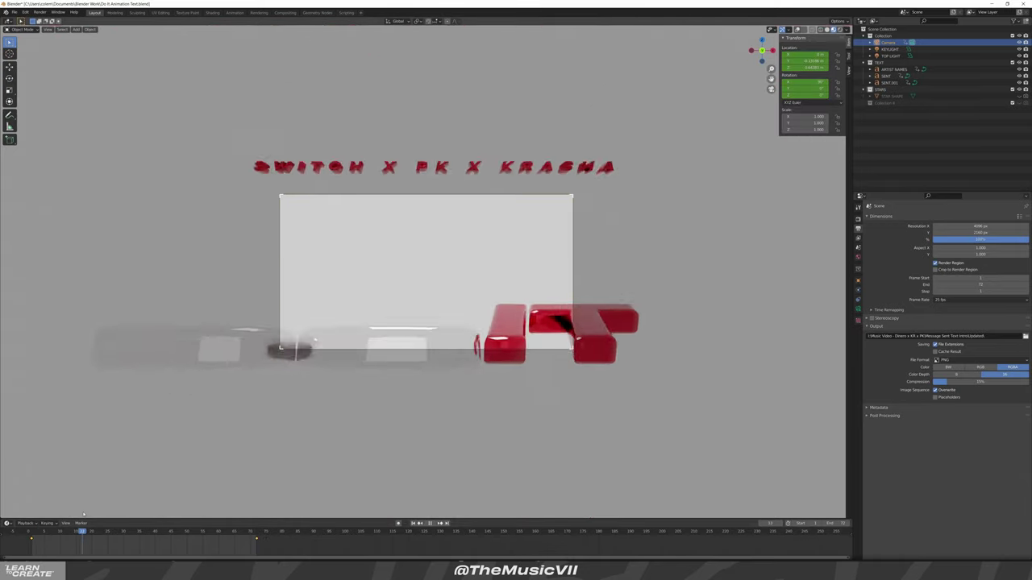
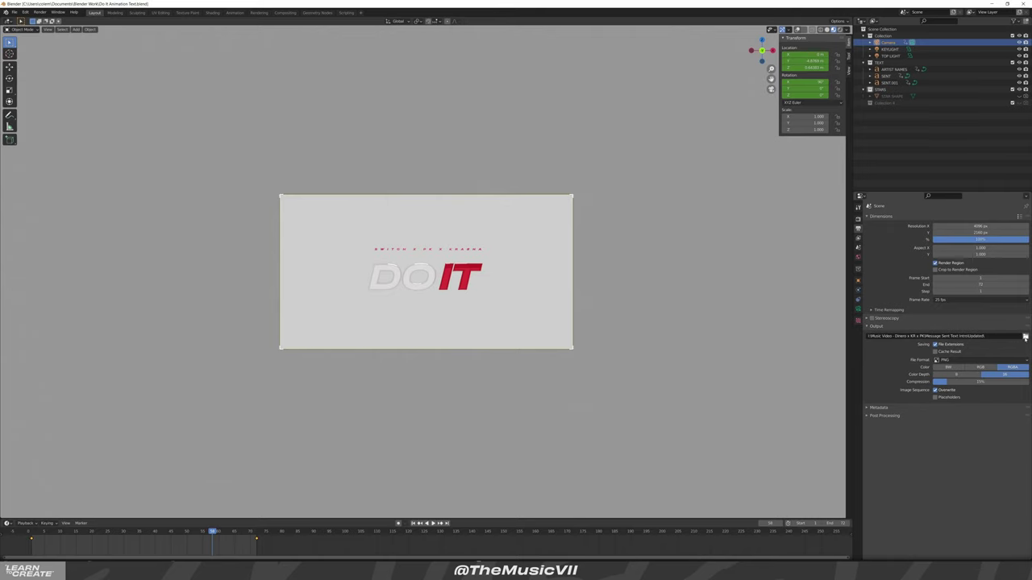
Render the 72-frame DO IT title animation to transparent PNG frames, check them, and close the render result
{"action": "key", "text": "ctrl+F12"}
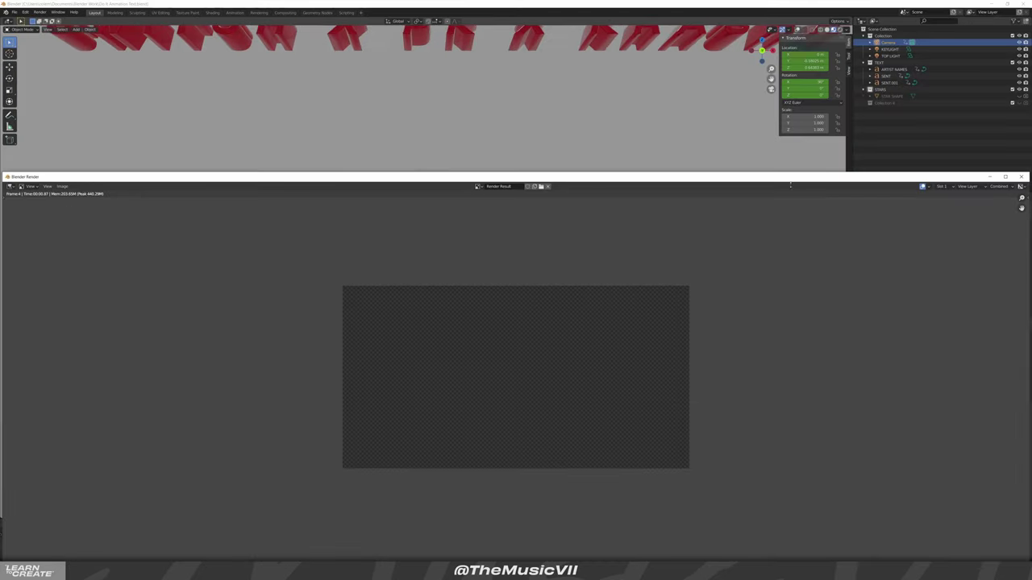
{"action": "left_click_drag", "start_coordinate": [790, 173], "coordinate": [788, 66]}
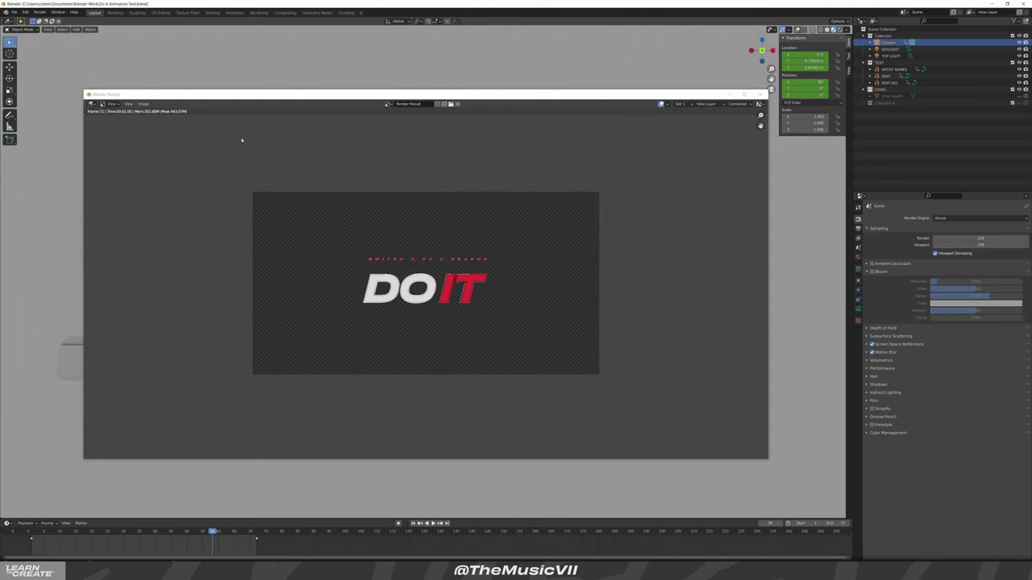
{"action": "scroll", "coordinate": [241, 140], "scroll_direction": "up", "scroll_amount": 4}
{"action": "scroll", "coordinate": [323, 137], "scroll_direction": "up", "scroll_amount": 3}
{"action": "scroll", "coordinate": [484, 136], "scroll_direction": "down", "scroll_amount": 1}
{"action": "scroll", "coordinate": [668, 134], "scroll_direction": "down", "scroll_amount": 4}
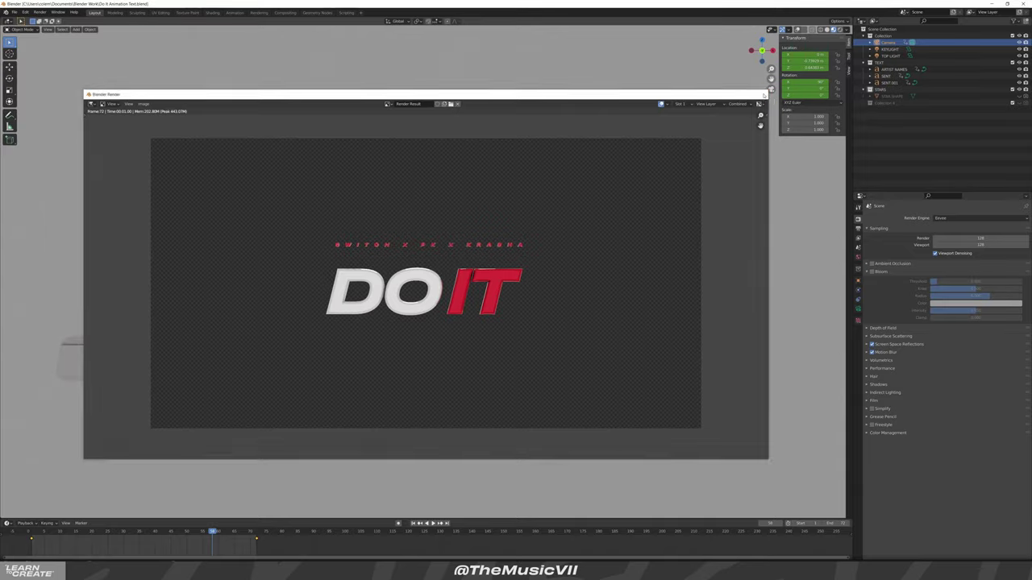
{"action": "left_click", "coordinate": [761, 95]}
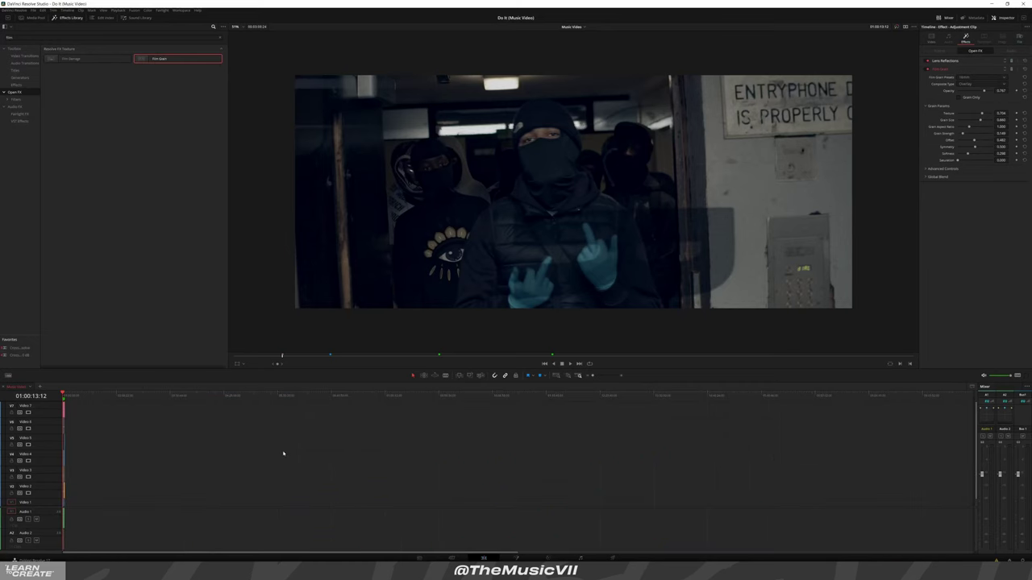
Create a new Media Pool bin named '3D TEXT' for the title frames
{"action": "left_click", "coordinate": [32, 17]}
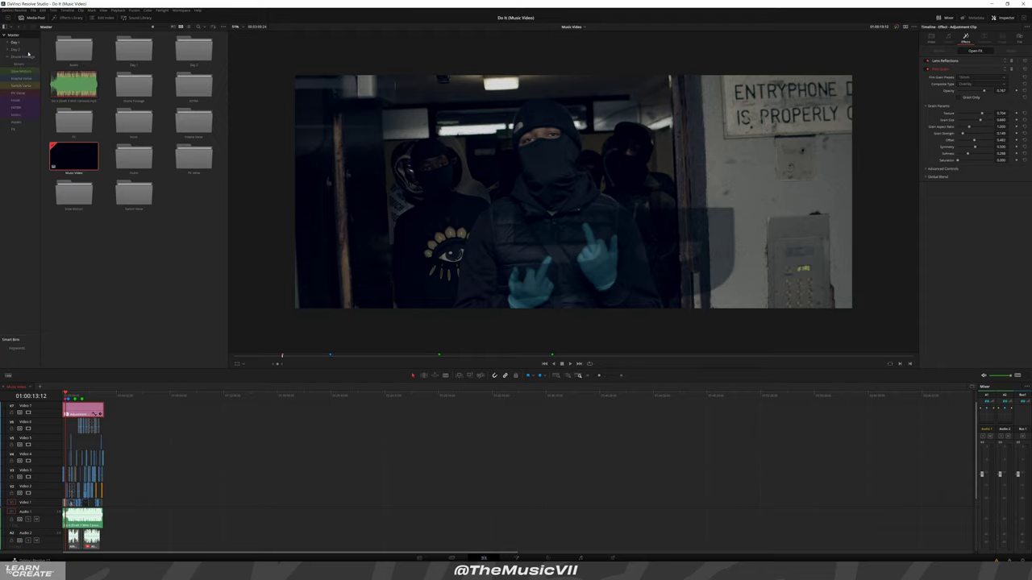
{"action": "left_click", "coordinate": [34, 196]}
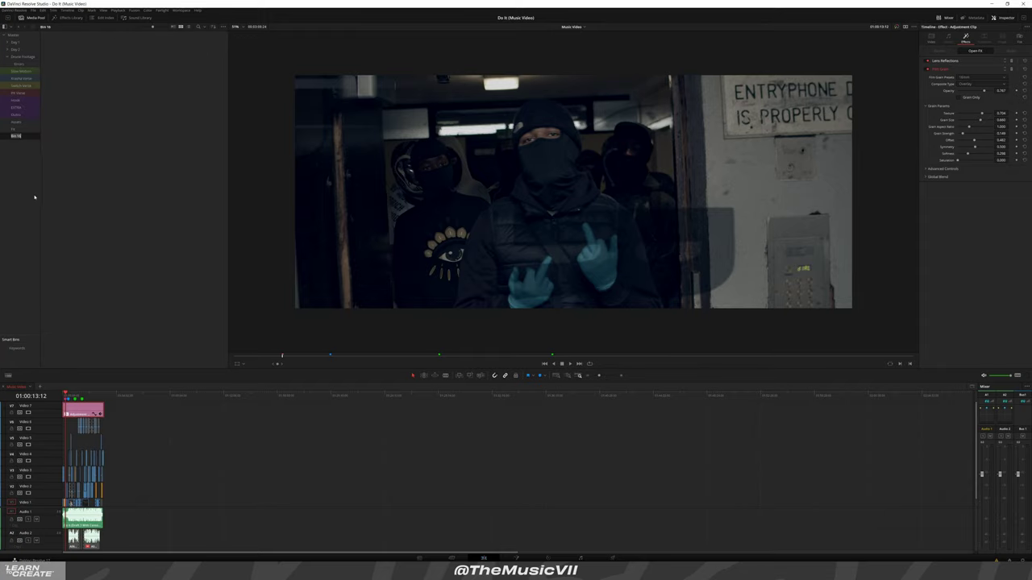
{"action": "key", "text": "BackSpace"}
{"action": "type", "text": "Ed"}
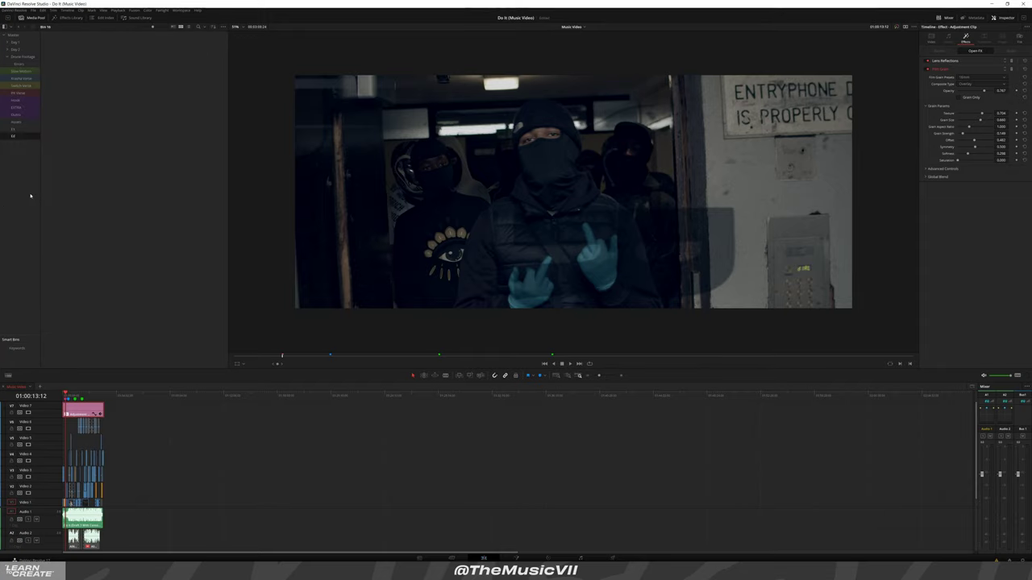
{"action": "key", "text": "BackSpace"}
{"action": "key", "text": "Caps_Lock"}
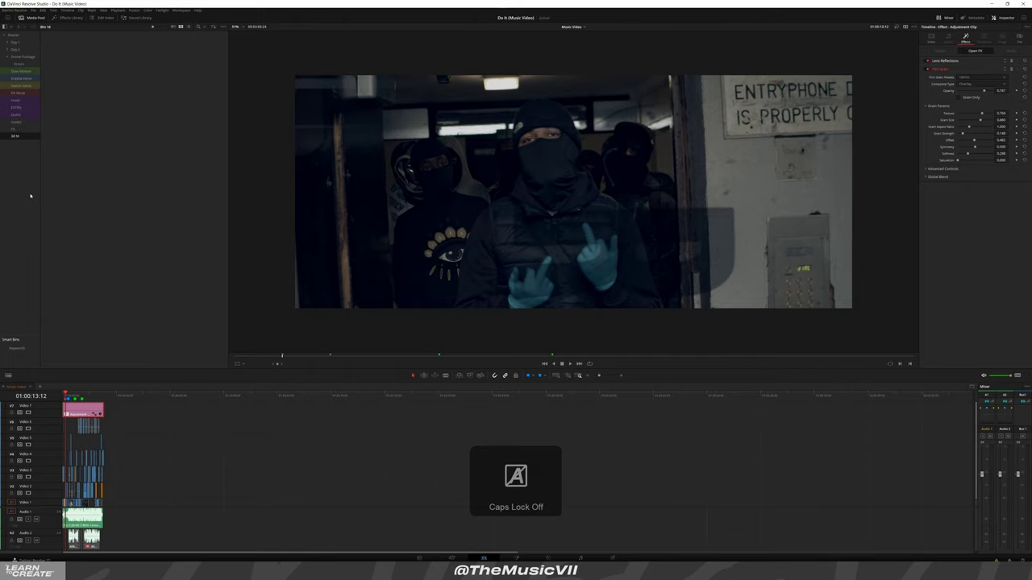
{"action": "key", "text": "Caps_Lock"}
{"action": "type", "text": "IT"}
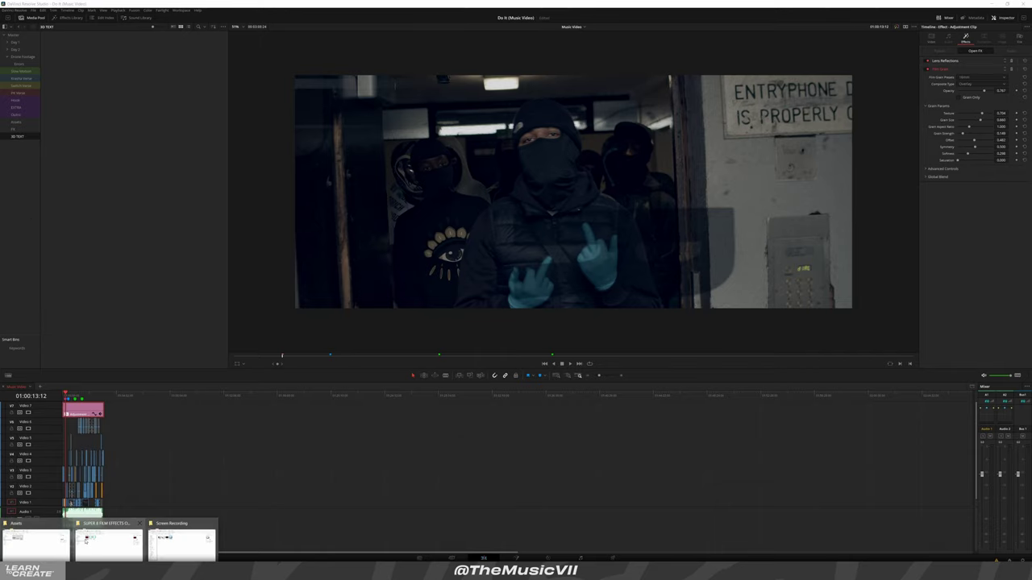
{"action": "left_click", "coordinate": [109, 538]}
Import all PNG frames 0001–0072 from the TEXT ANIMATION folder into the 3D TEXT bin as one image sequence
{"action": "left_click", "coordinate": [407, 118]}
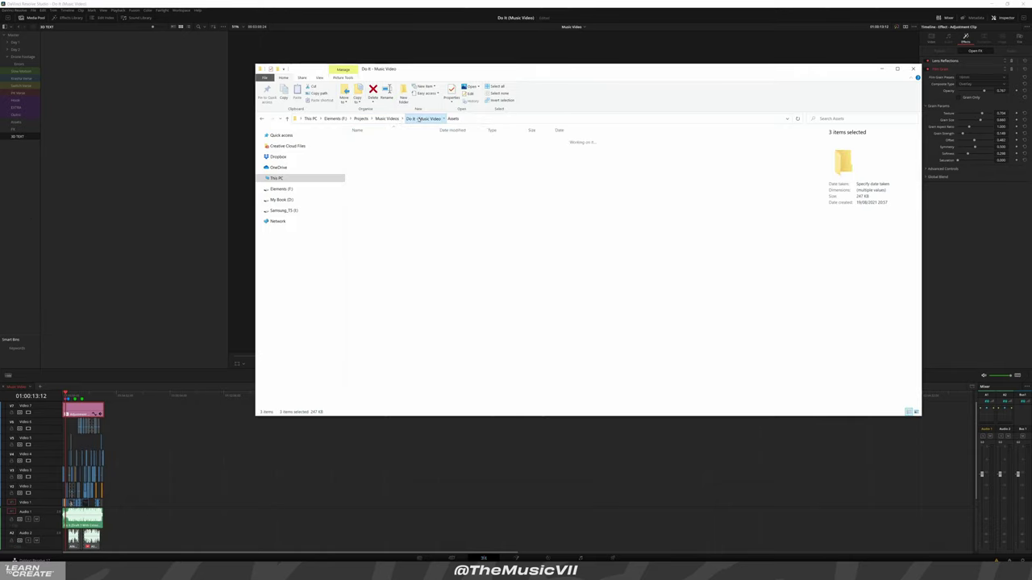
{"action": "left_click", "coordinate": [377, 168]}
{"action": "double_click", "coordinate": [377, 168]}
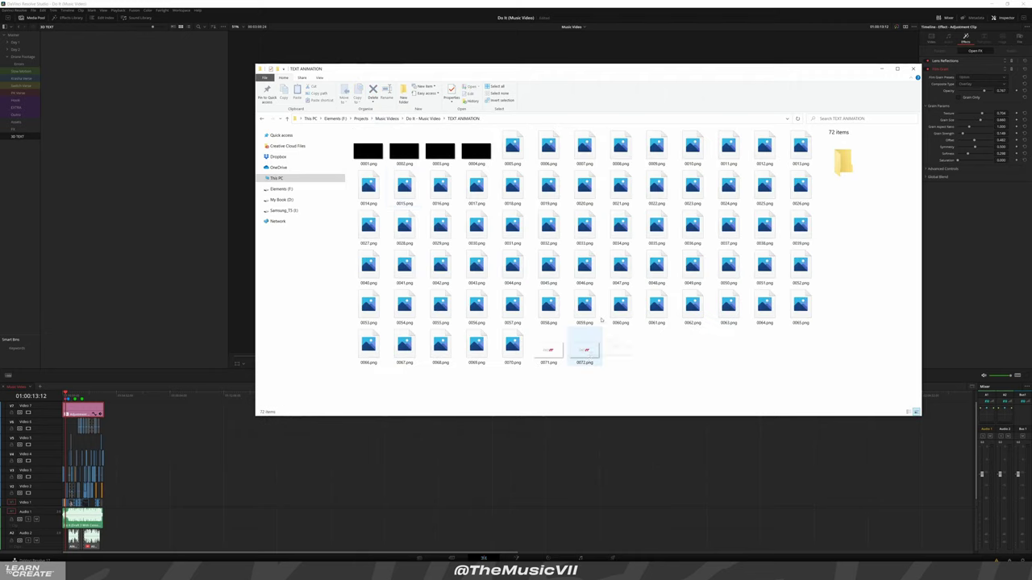
{"action": "key", "text": "ctrl+a"}
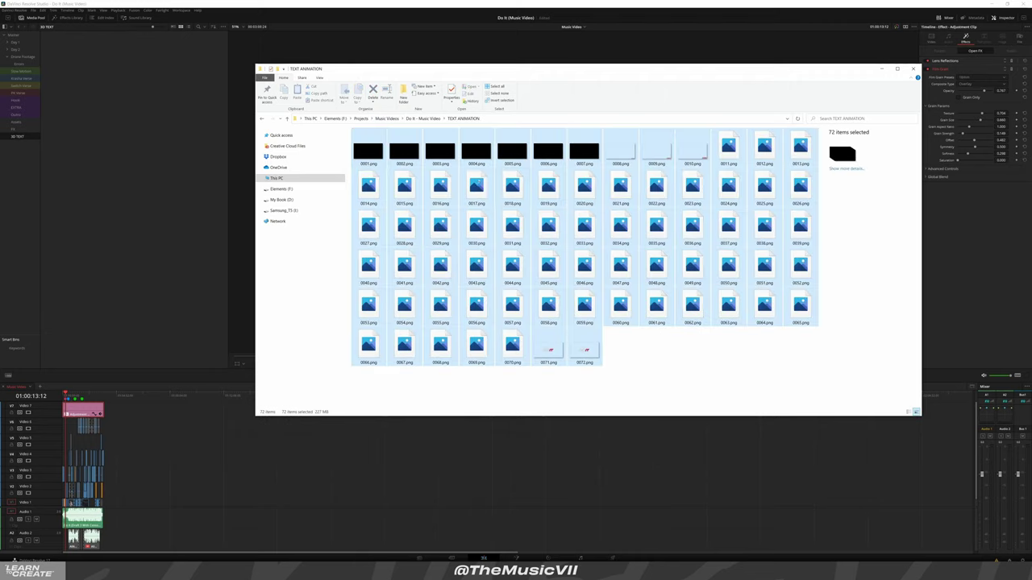
{"action": "mouse_move", "coordinate": [403, 193]}
{"action": "left_mouse_down"}
{"action": "mouse_move", "coordinate": [140, 95]}
{"action": "mouse_move", "coordinate": [129, 80]}
{"action": "left_mouse_up"}
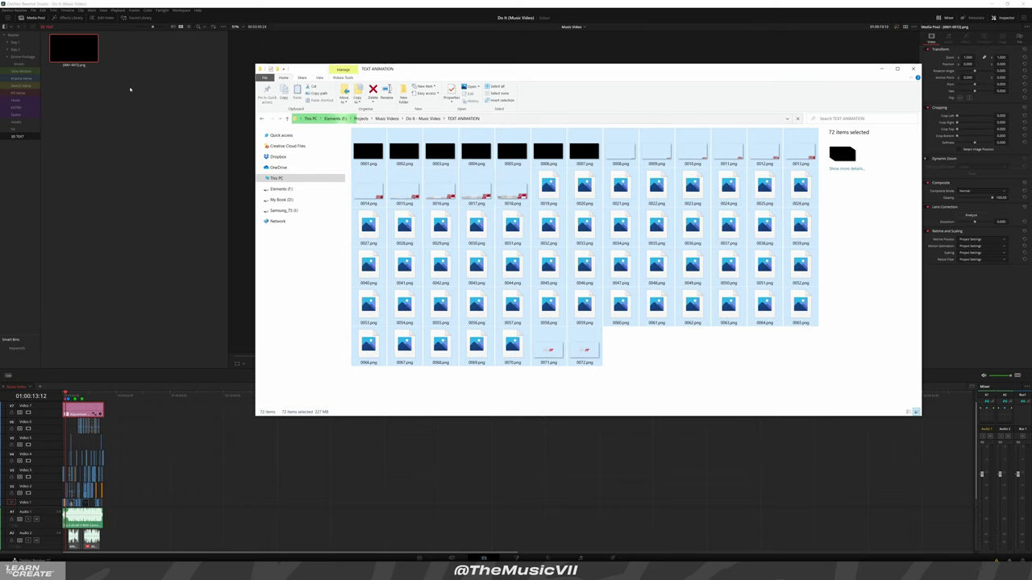
{"action": "left_click", "coordinate": [91, 247]}
Place the [0001-0072].png title clip on track V4 and nudge it slightly earlier over the footage
{"action": "key", "text": "shift+z"}
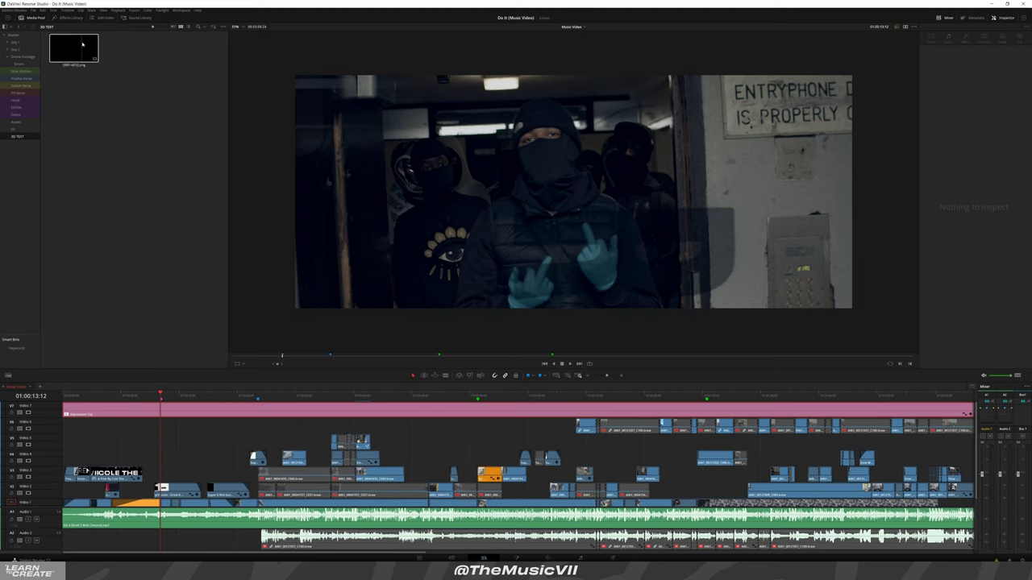
{"action": "left_click_drag", "start_coordinate": [74, 44], "coordinate": [165, 457]}
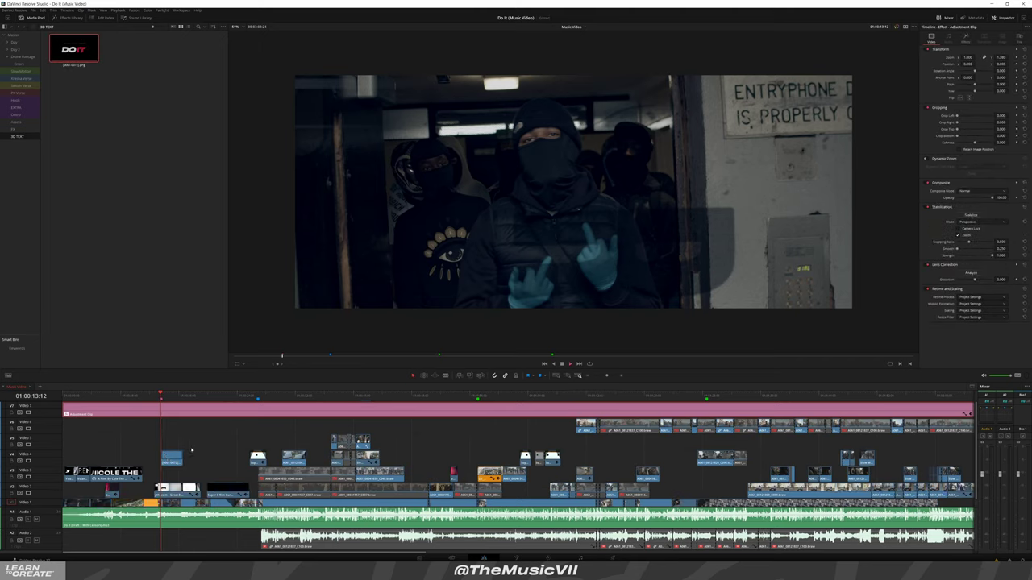
{"action": "key", "text": "ctrl+equal"}
{"action": "key", "text": "ctrl+equal"}
{"action": "key", "text": "ctrl+equal"}
{"action": "key", "text": "space"}
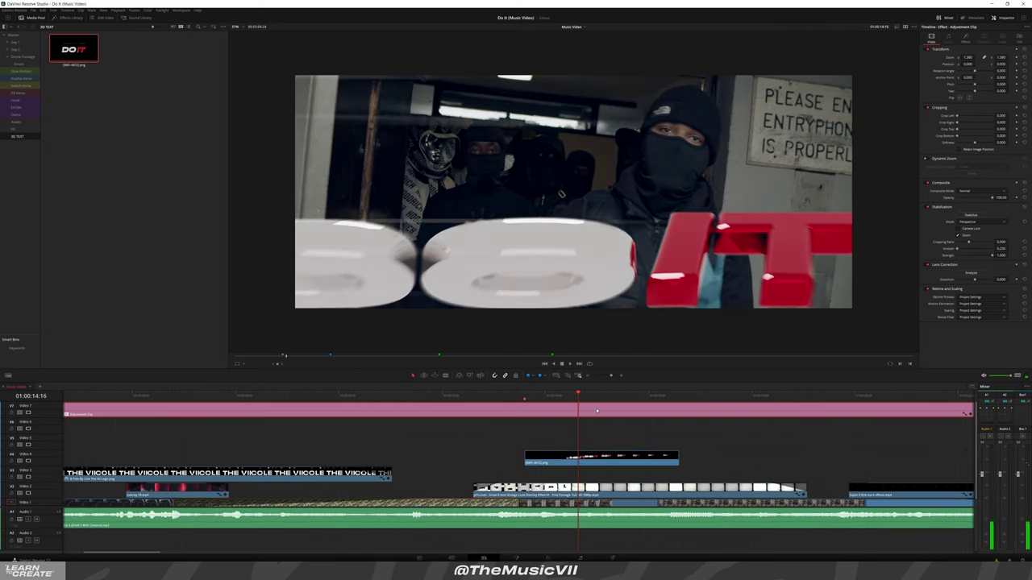
{"action": "left_click_drag", "start_coordinate": [610, 396], "coordinate": [669, 398]}
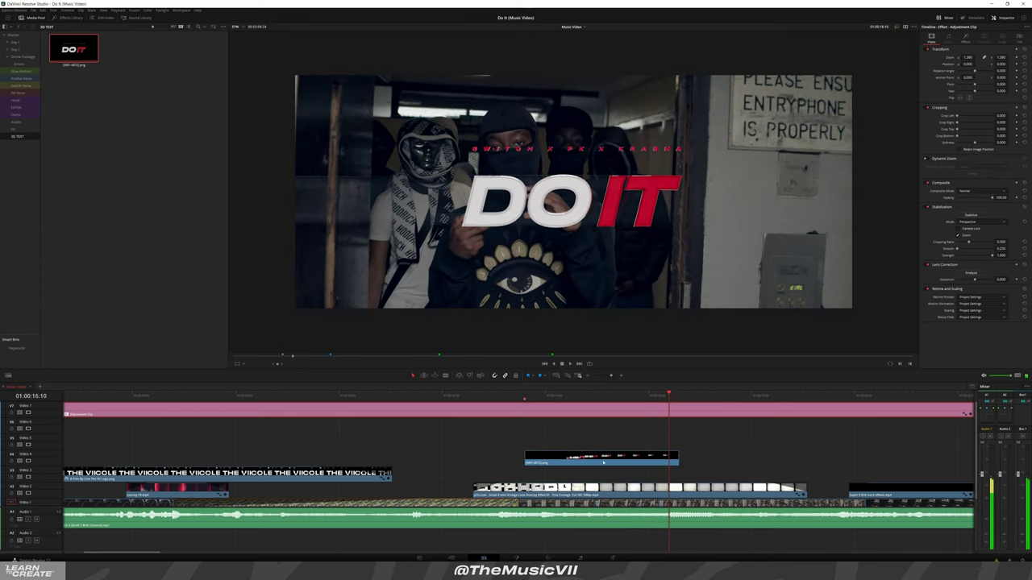
{"action": "scroll", "coordinate": [563, 458], "scroll_direction": "down", "scroll_amount": 2}
{"action": "scroll", "coordinate": [563, 458], "scroll_direction": "down", "scroll_amount": 1}
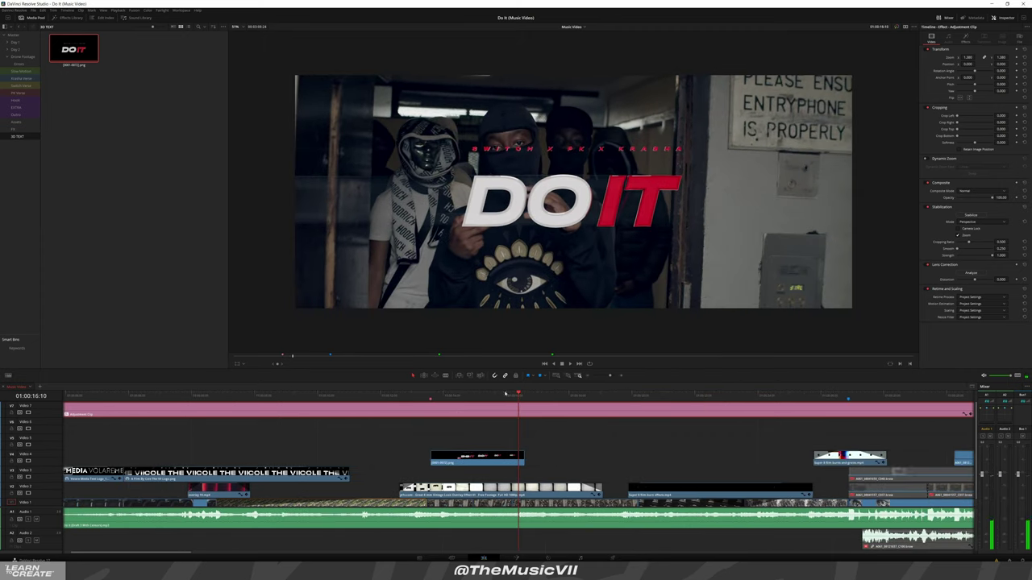
{"action": "left_click_drag", "start_coordinate": [505, 394], "coordinate": [382, 396]}
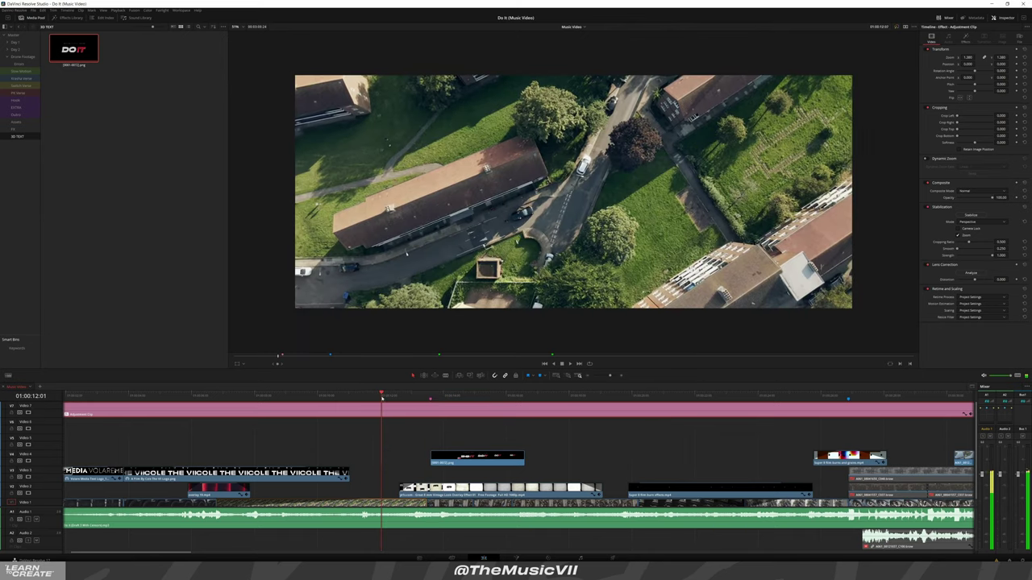
{"action": "left_click_drag", "start_coordinate": [452, 463], "coordinate": [420, 463]}
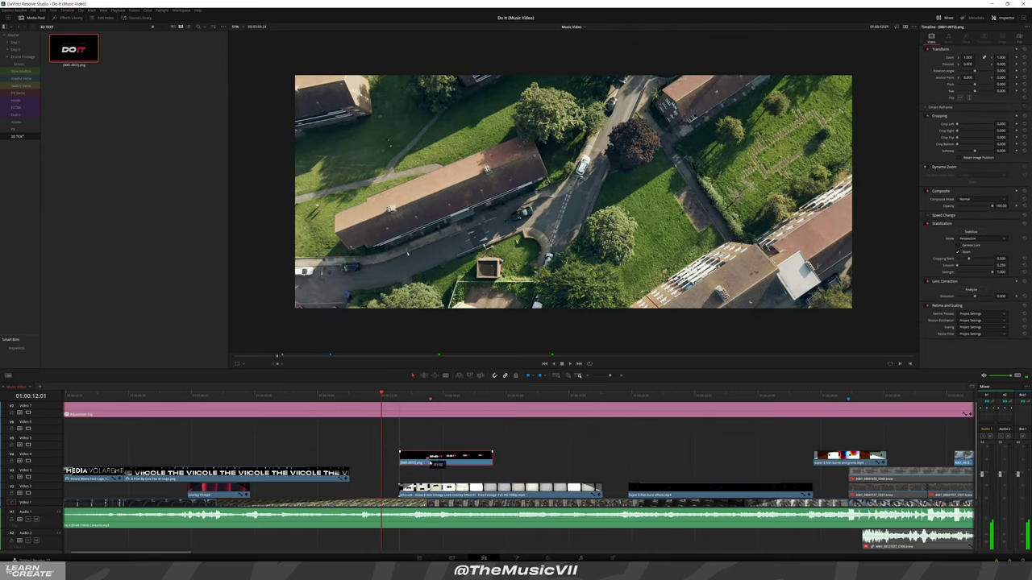
{"action": "key", "text": "space"}
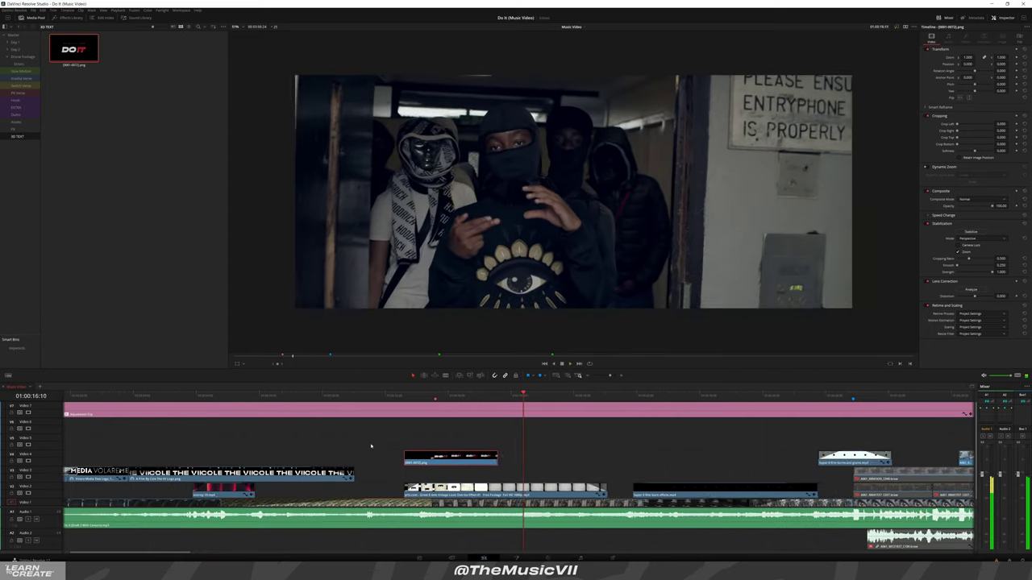
Add a second copy of the title clip right after the first and bring up its Change Clip Speed settings
{"action": "mouse_move", "coordinate": [535, 458]}
{"action": "left_mouse_down"}
{"action": "mouse_move", "coordinate": [540, 466]}
{"action": "mouse_move", "coordinate": [530, 465]}
{"action": "left_mouse_up"}
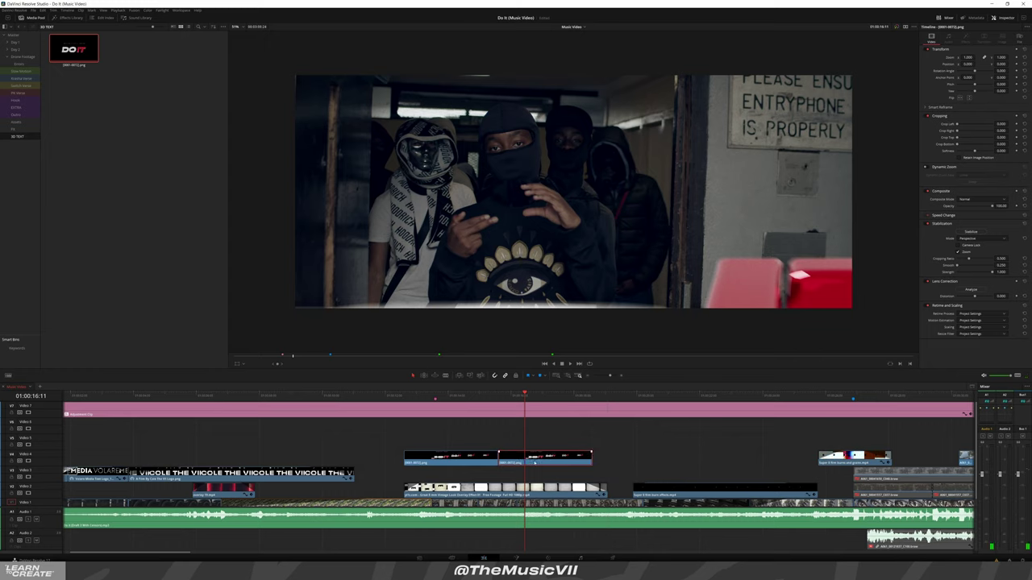
{"action": "right_click", "coordinate": [534, 459]}
{"action": "left_click", "coordinate": [560, 381]}
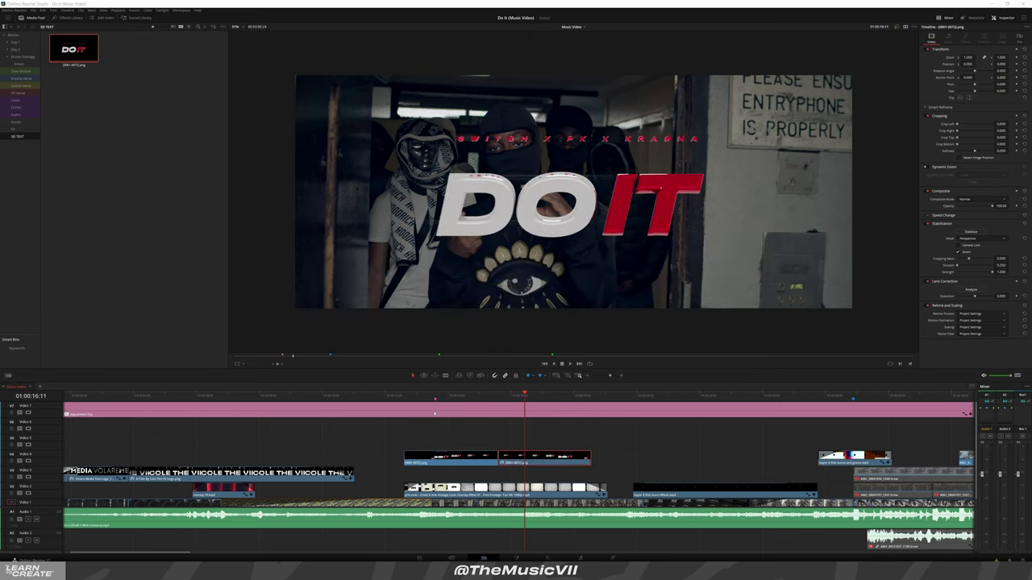
Select all four DO IT title clips on Video 4 and scrub to where the 3D letters fill the frame
{"action": "scroll", "coordinate": [482, 437], "scroll_direction": "down", "scroll_amount": 1}
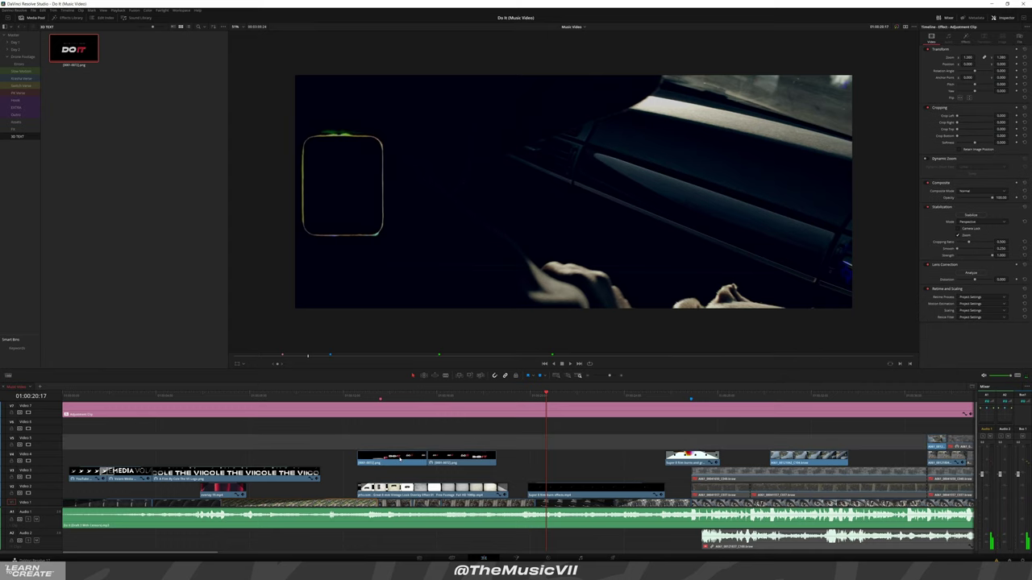
{"action": "left_click", "coordinate": [427, 455], "text": "ctrl"}
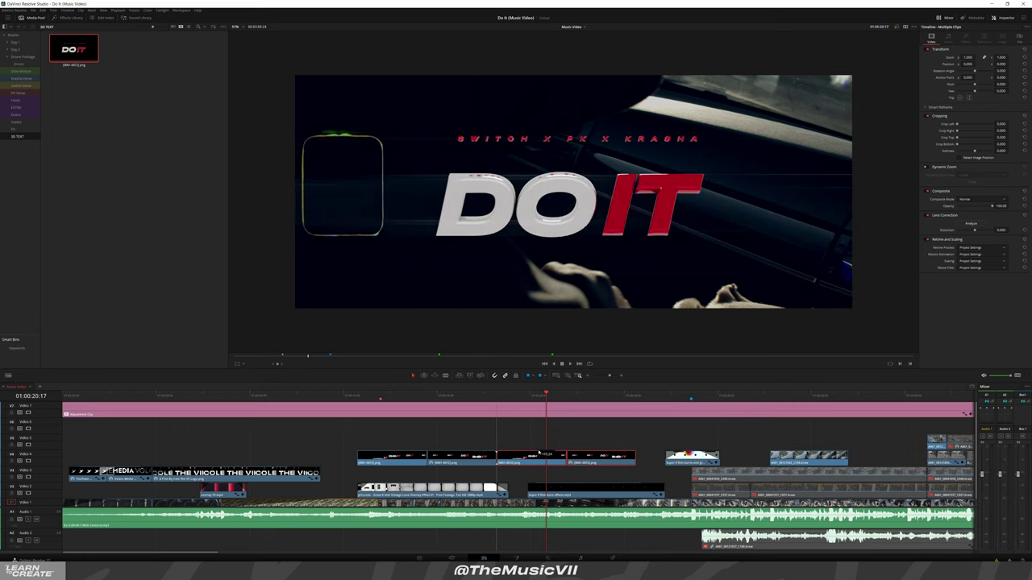
{"action": "left_click", "coordinate": [340, 395]}
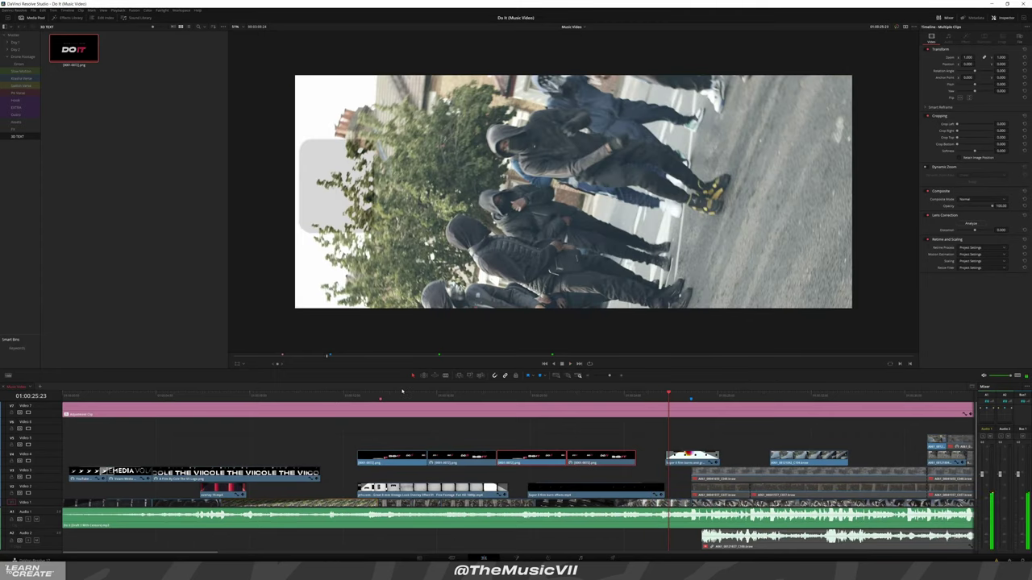
{"action": "left_click", "coordinate": [403, 392]}
{"action": "left_click", "coordinate": [359, 456]}
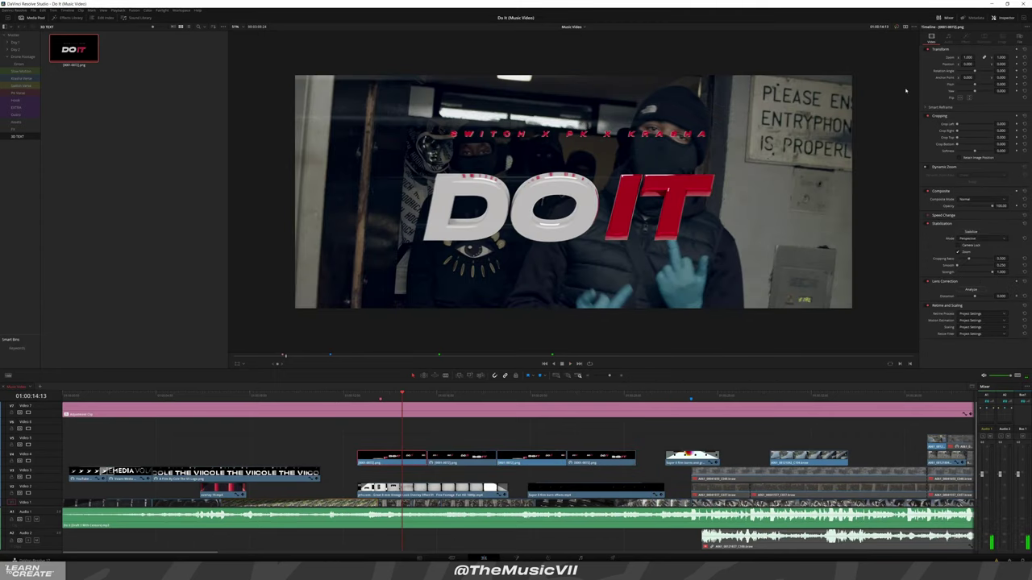
{"action": "left_click", "coordinate": [601, 458], "text": "shift"}
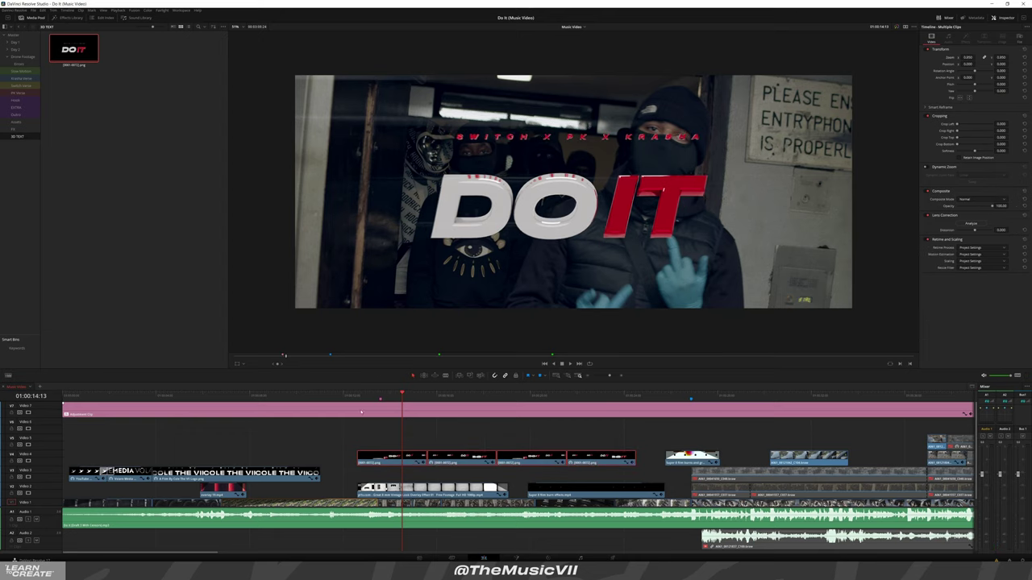
{"action": "left_click_drag", "start_coordinate": [364, 396], "coordinate": [377, 397]}
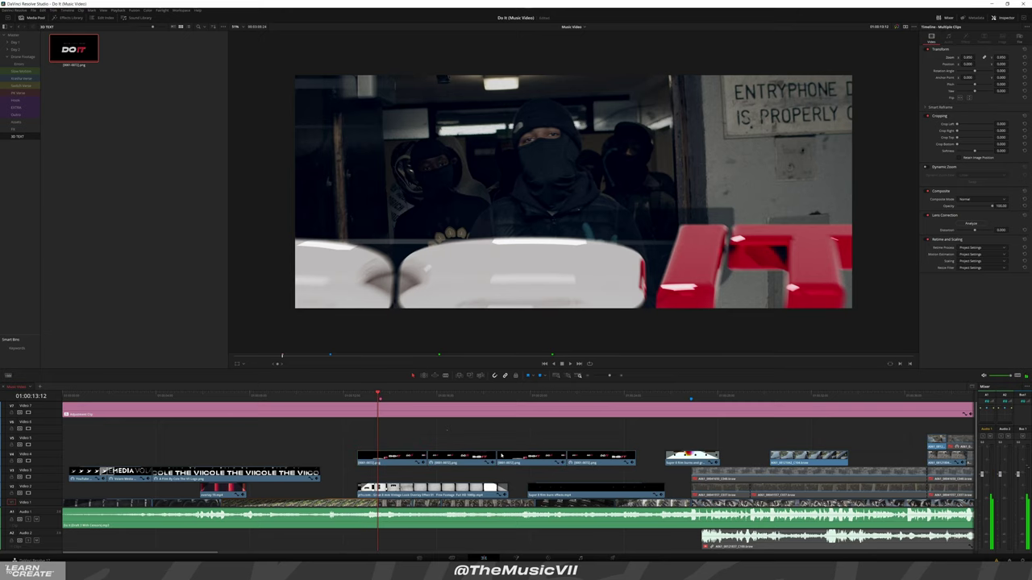
Select the DO IT title clips and set their Inspector Transform Zoom to 0.900
{"action": "left_click", "coordinate": [367, 396]}
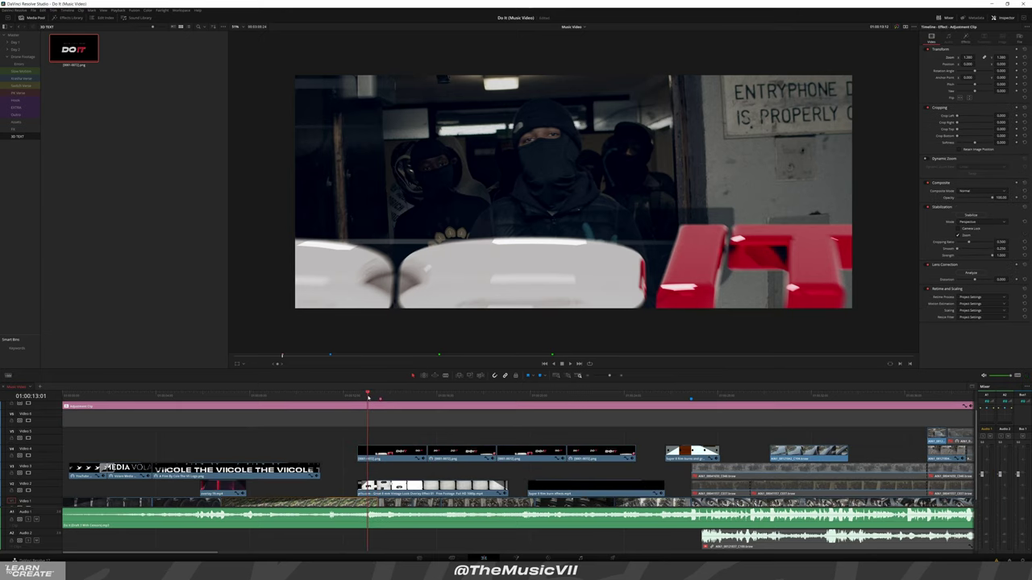
{"action": "left_click_drag", "start_coordinate": [367, 396], "coordinate": [378, 396]}
{"action": "left_click_drag", "start_coordinate": [401, 432], "coordinate": [649, 447]}
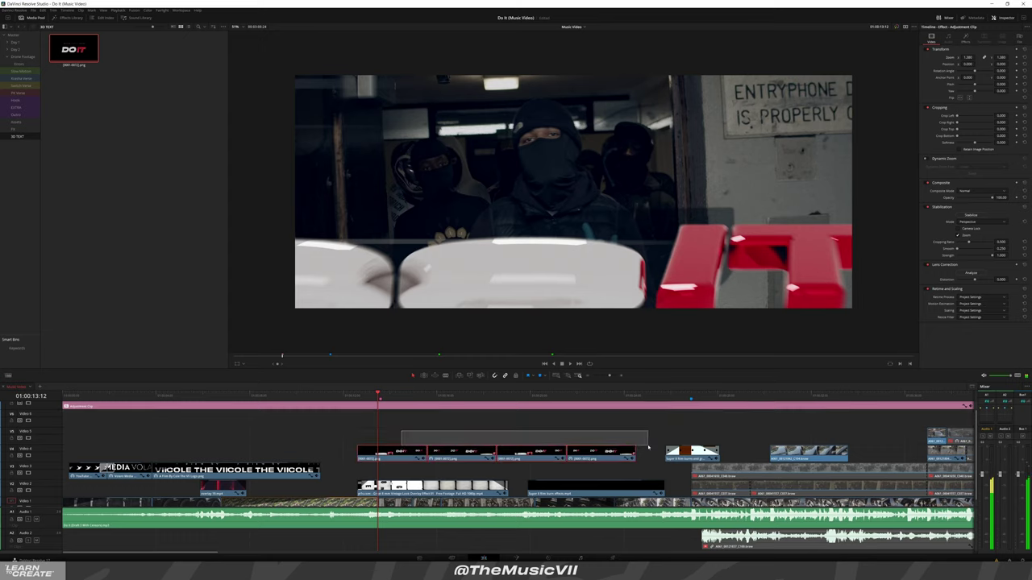
{"action": "left_click_drag", "start_coordinate": [967, 57], "coordinate": [983, 57]}
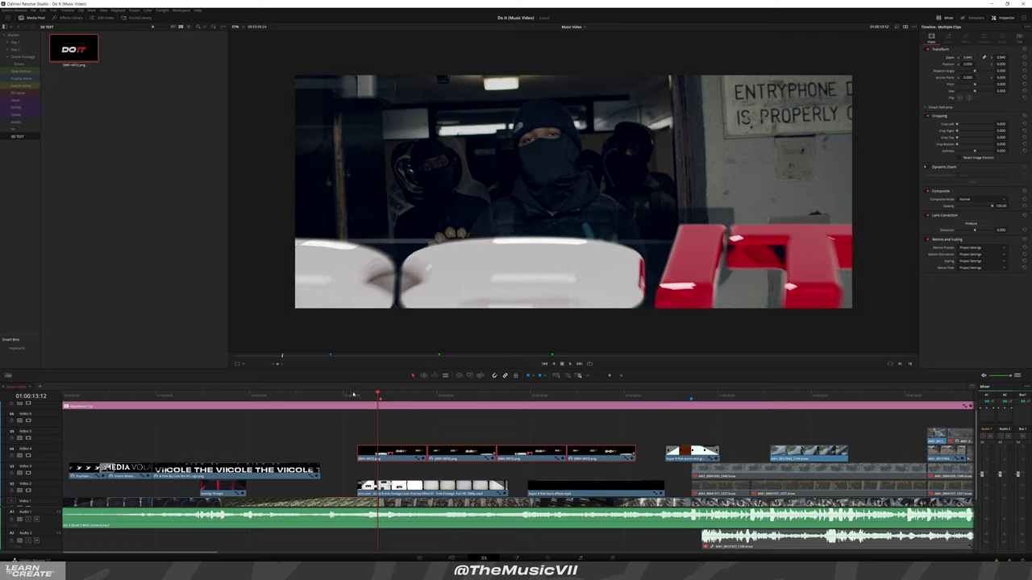
Play the title section repeatedly to check the scaled 3D title over the footage
{"action": "left_click", "coordinate": [352, 394]}
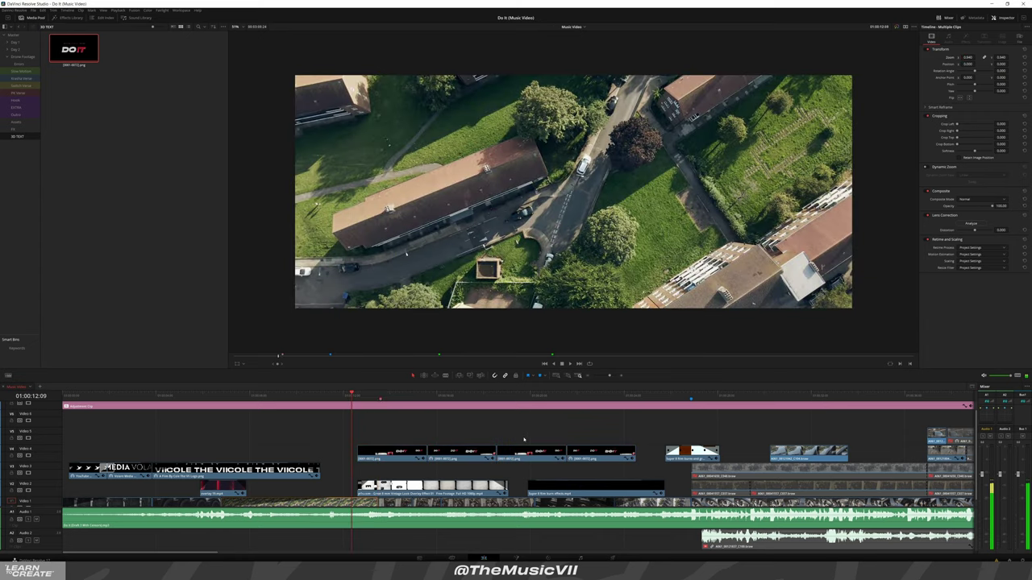
{"action": "left_click", "coordinate": [528, 438]}
{"action": "key", "text": "space"}
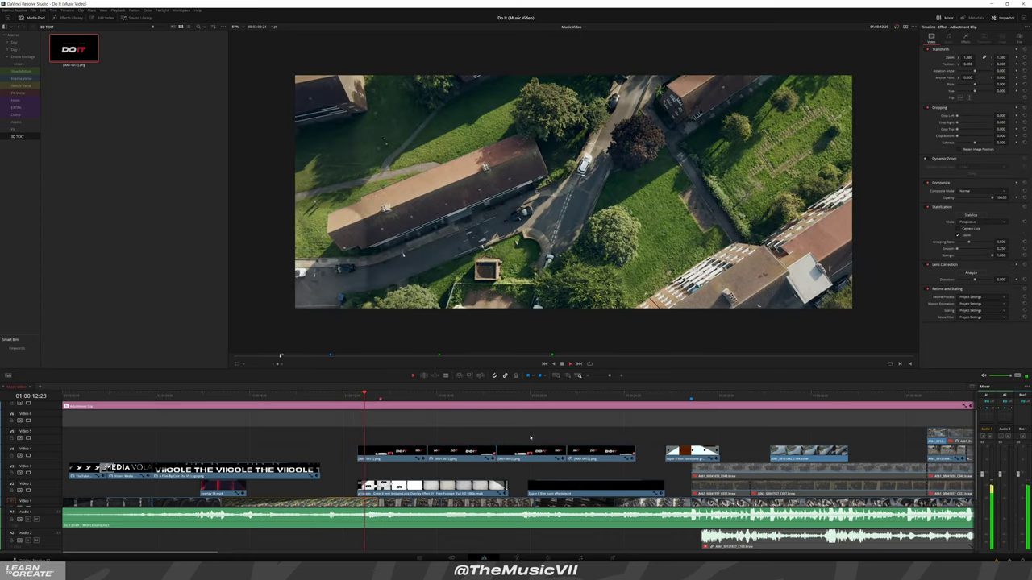
{"action": "left_click_drag", "start_coordinate": [529, 438], "coordinate": [585, 459]}
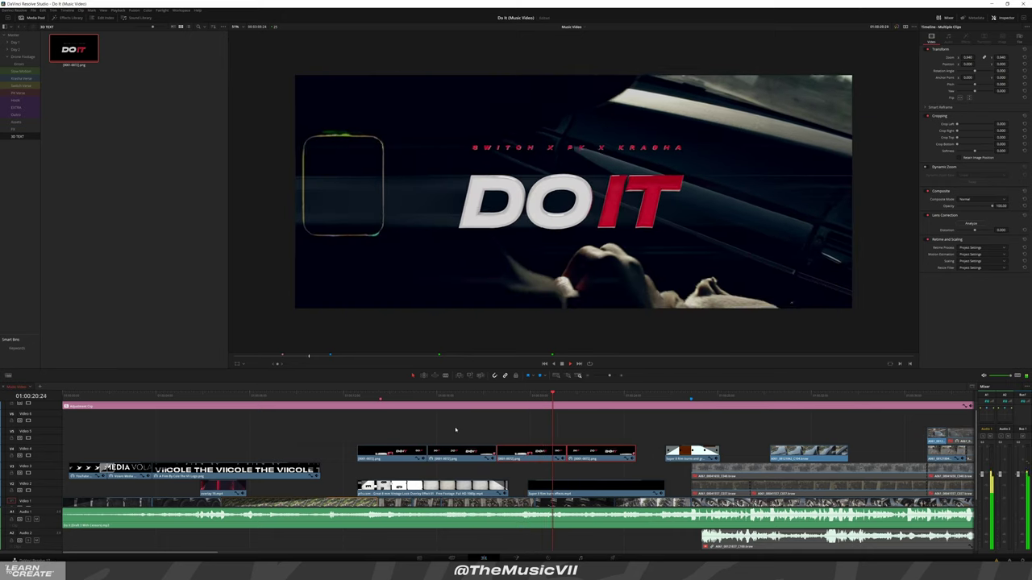
{"action": "key", "text": "ctrl+shift+a"}
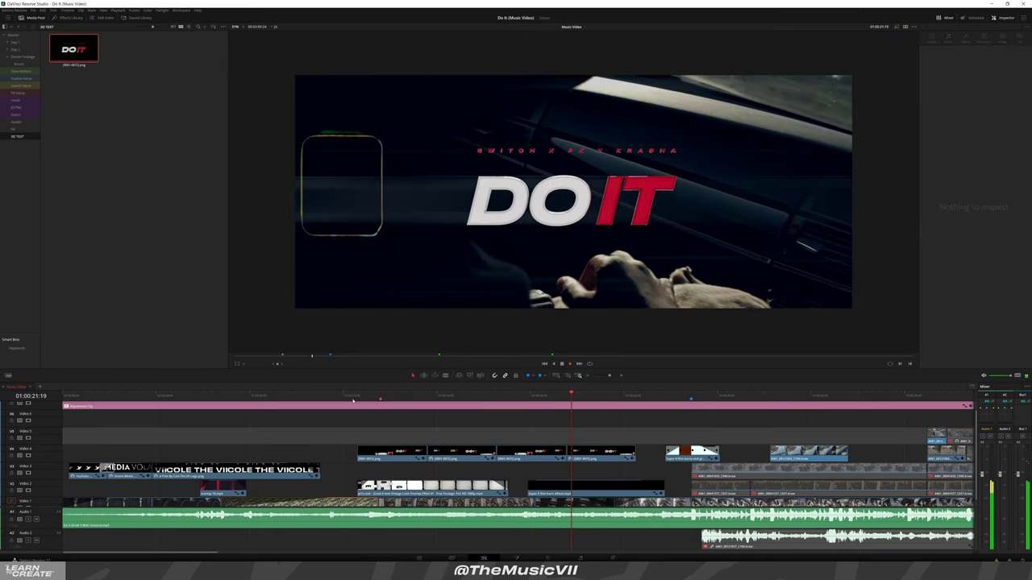
{"action": "left_click", "coordinate": [353, 397]}
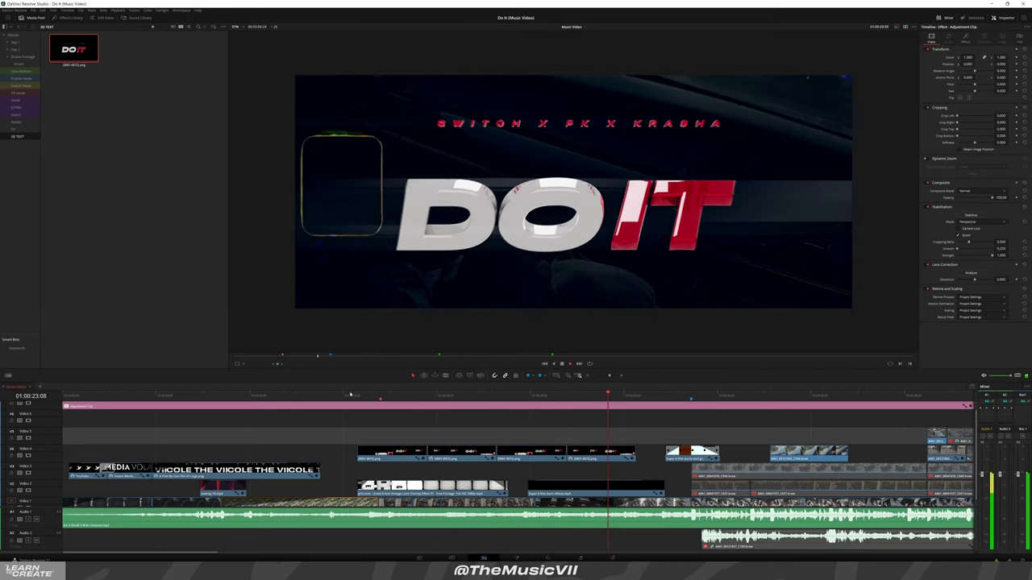
{"action": "left_click", "coordinate": [486, 395]}
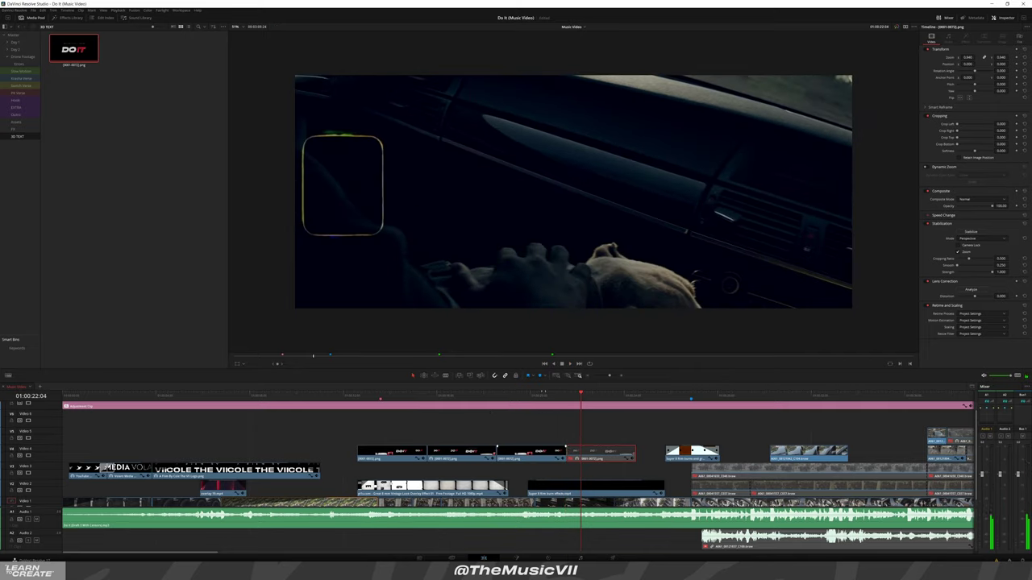
{"action": "left_click", "coordinate": [533, 396]}
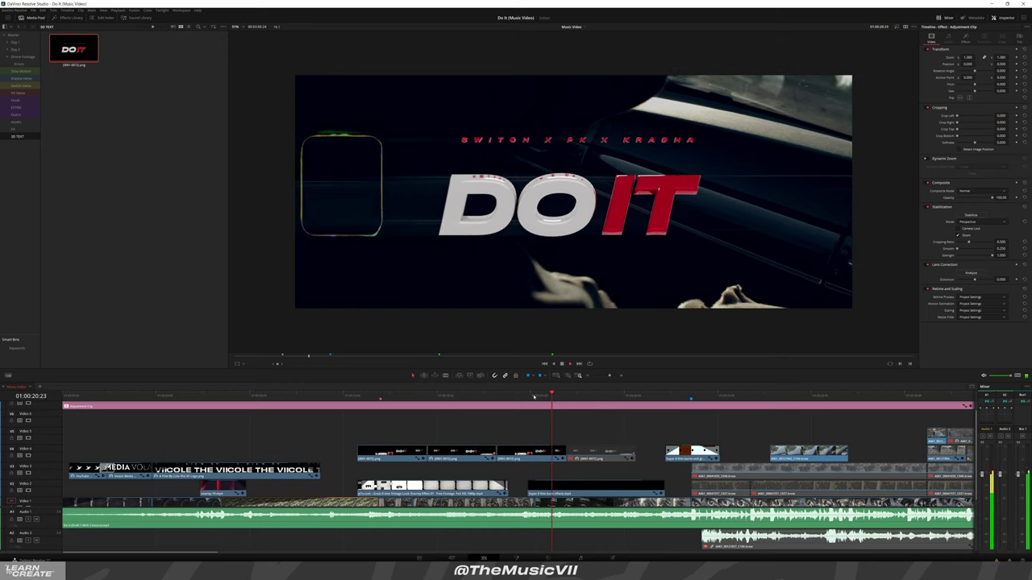
{"action": "left_click", "coordinate": [535, 395]}
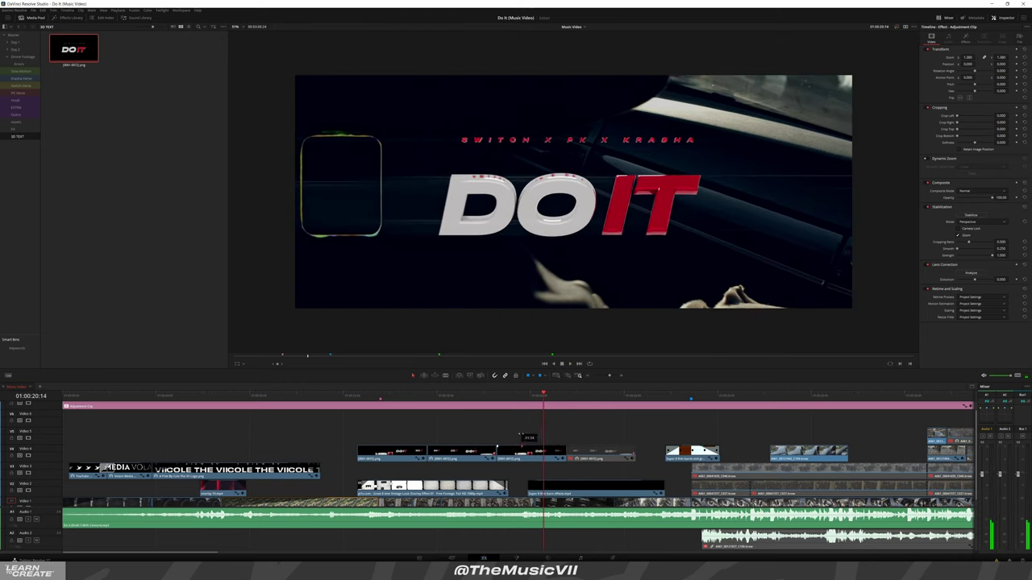
{"action": "key", "text": "Up"}
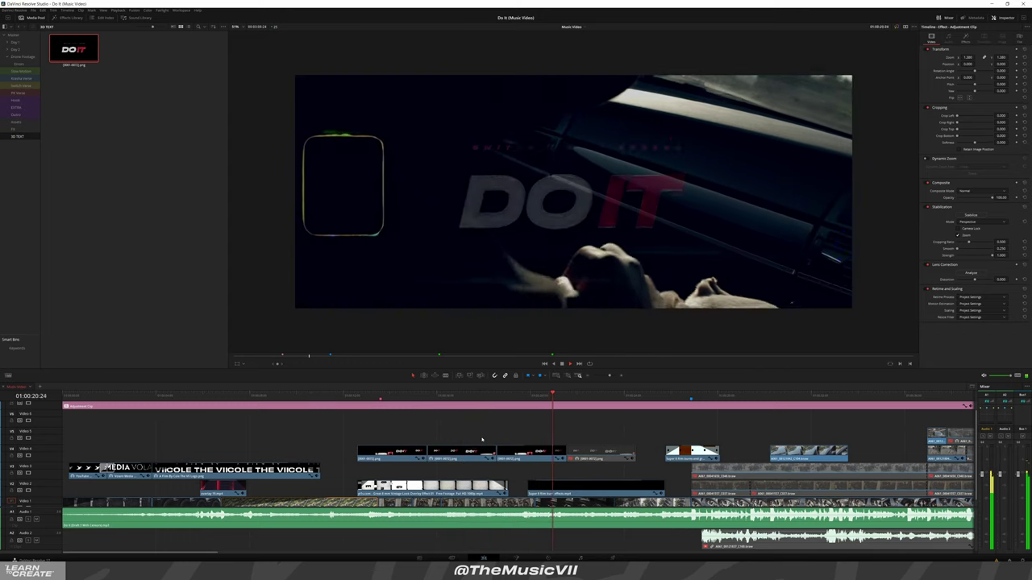
Zoom the timeline out and select a group of clips on Video 4
{"action": "key", "text": "ctrl+minus"}
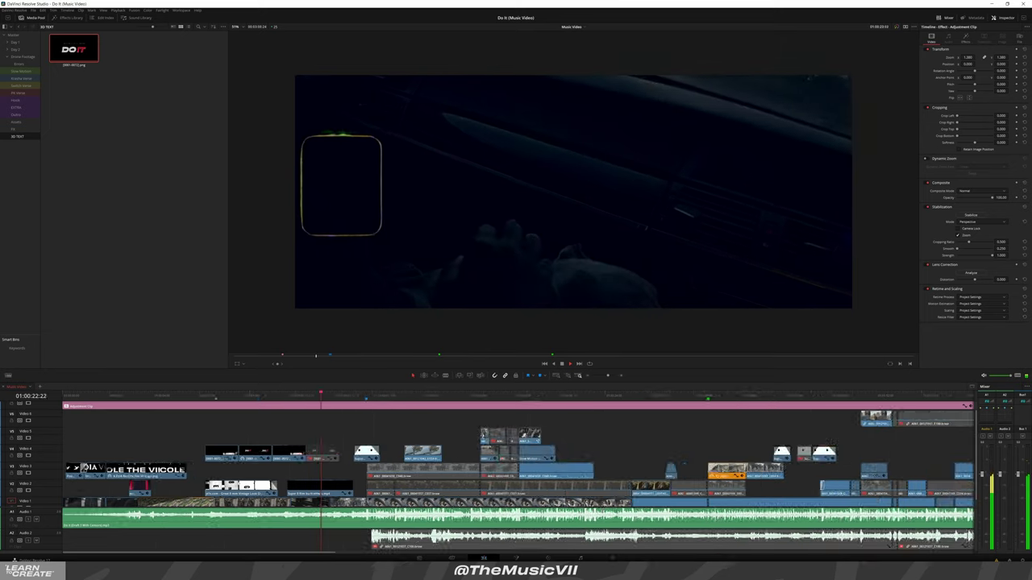
{"action": "key", "text": "ctrl+minus"}
{"action": "key", "text": "ctrl+minus"}
{"action": "key", "text": "ctrl+minus"}
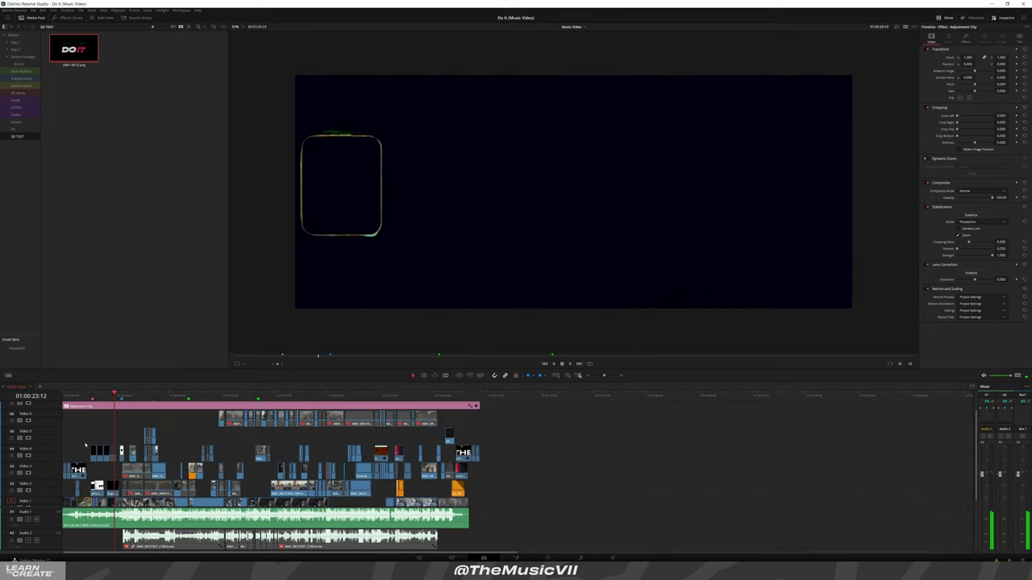
{"action": "left_click_drag", "start_coordinate": [85, 444], "coordinate": [100, 457]}
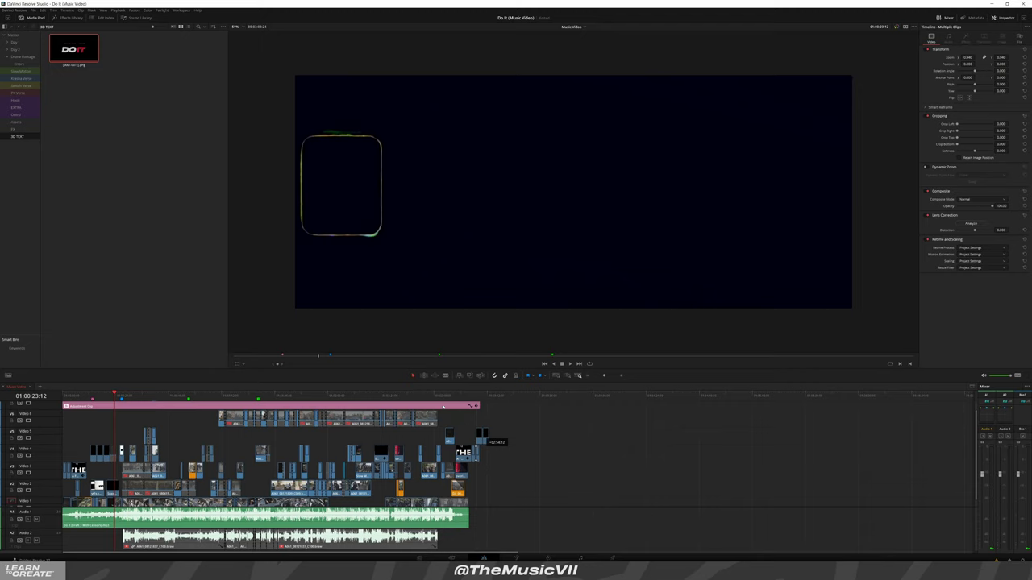
Move the two closing DO IT clips from V5 up to V6 and nudge them slightly earlier
{"action": "left_click", "coordinate": [444, 396]}
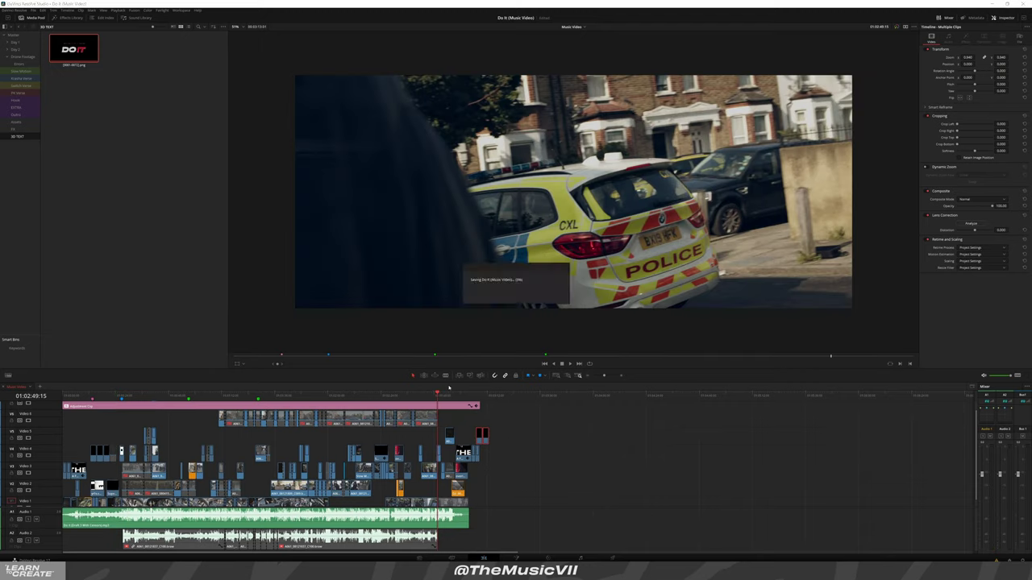
{"action": "key", "text": "space"}
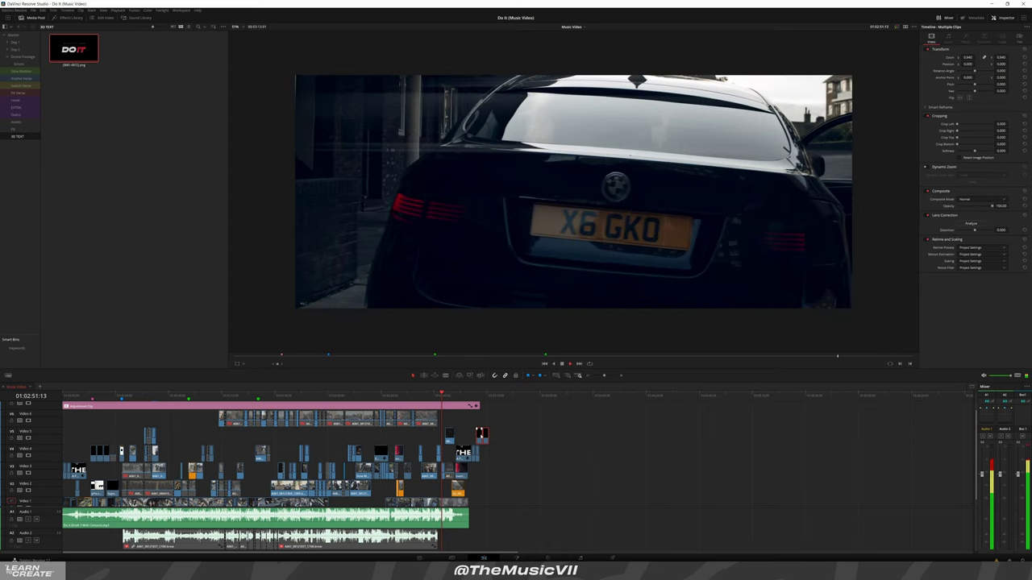
{"action": "key", "text": "ctrl+equal"}
{"action": "key", "text": "ctrl+equal"}
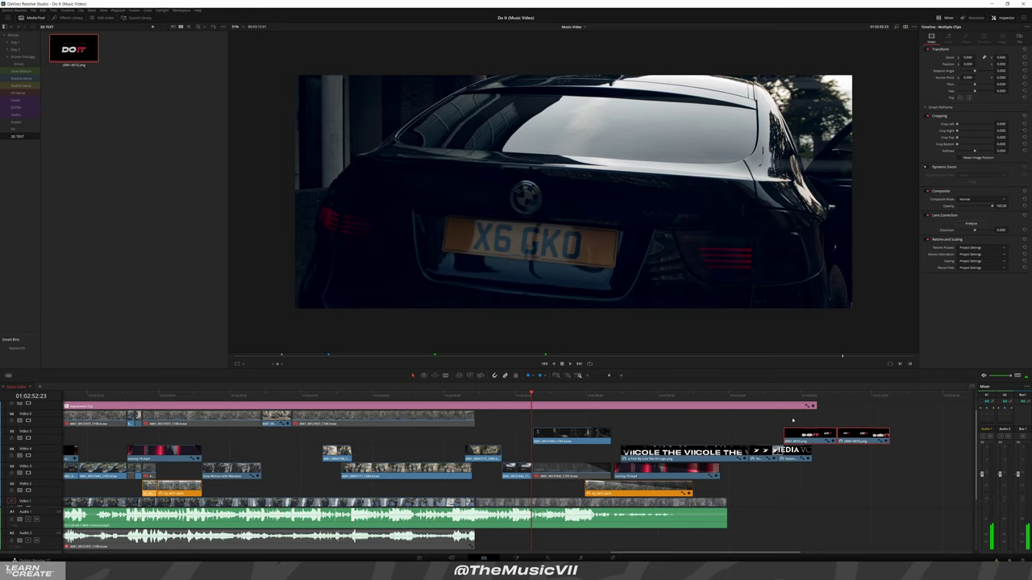
{"action": "mouse_move", "coordinate": [780, 430]}
{"action": "left_mouse_down"}
{"action": "mouse_move", "coordinate": [591, 414]}
{"action": "mouse_move", "coordinate": [522, 422]}
{"action": "left_mouse_up"}
{"action": "key", "text": "space"}
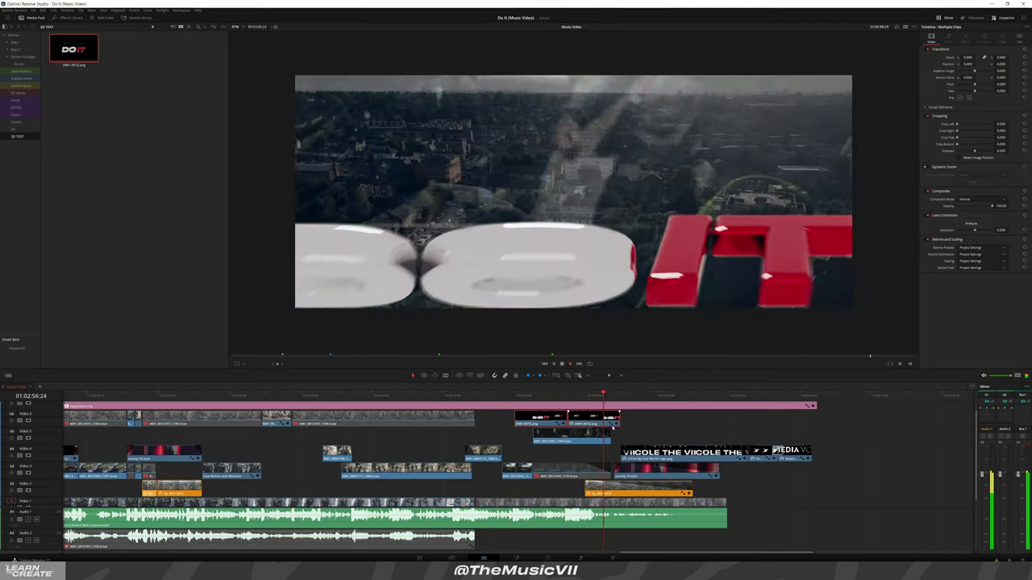
Return to the start of the ending title and show the adjustment clip's film grain effect in the Inspector
{"action": "scroll", "coordinate": [273, 450], "scroll_direction": "down", "scroll_amount": 5}
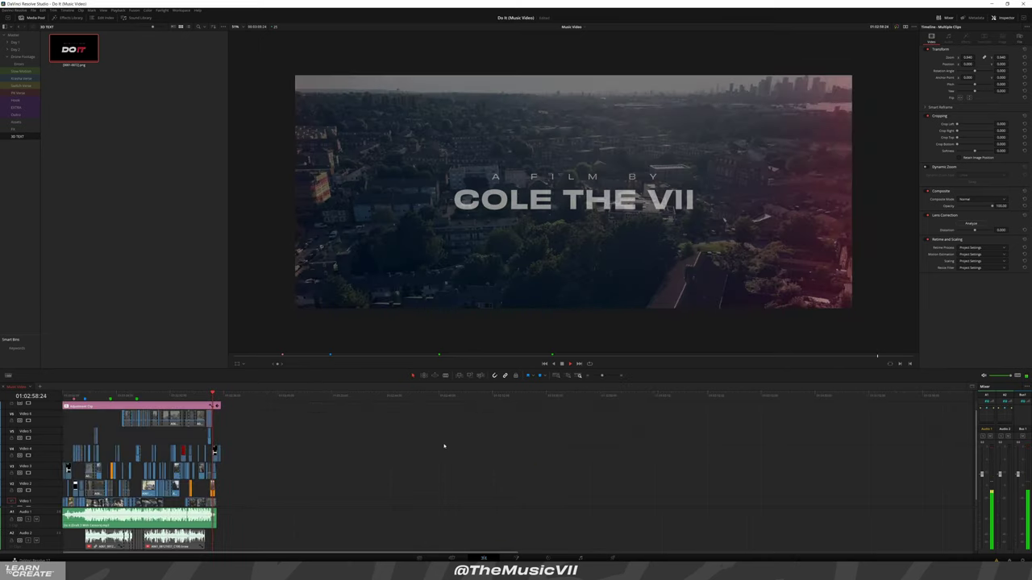
{"action": "scroll", "coordinate": [273, 450], "scroll_direction": "up", "scroll_amount": 2}
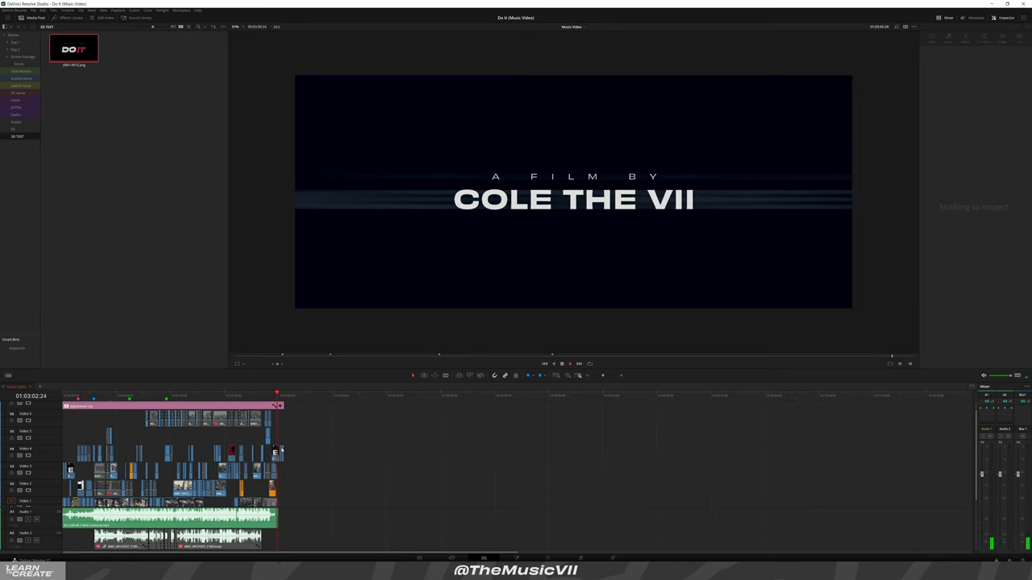
{"action": "scroll", "coordinate": [310, 395], "scroll_direction": "up", "scroll_amount": 2}
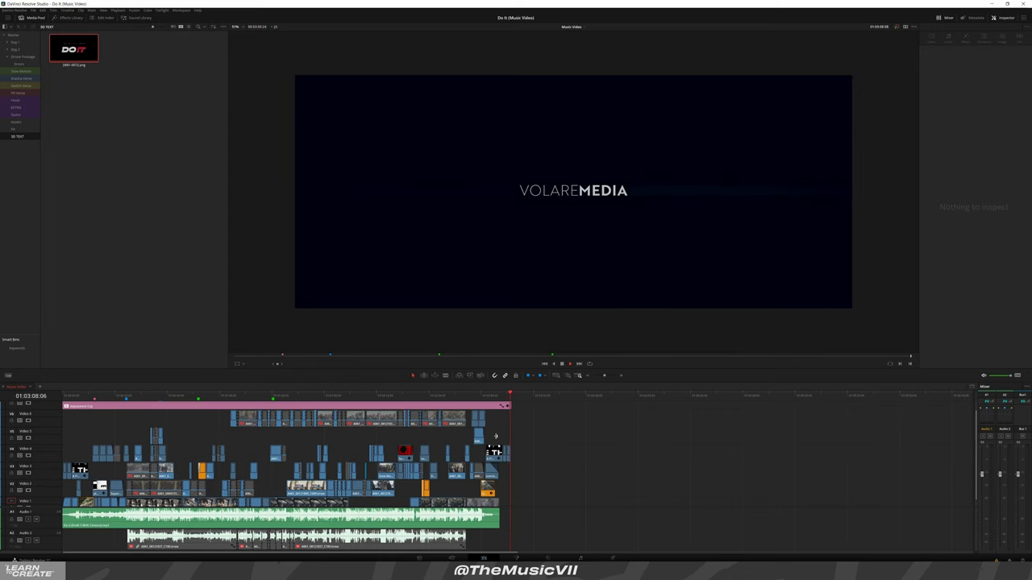
{"action": "scroll", "coordinate": [486, 399], "scroll_direction": "up", "scroll_amount": 2}
{"action": "left_click", "coordinate": [340, 396]}
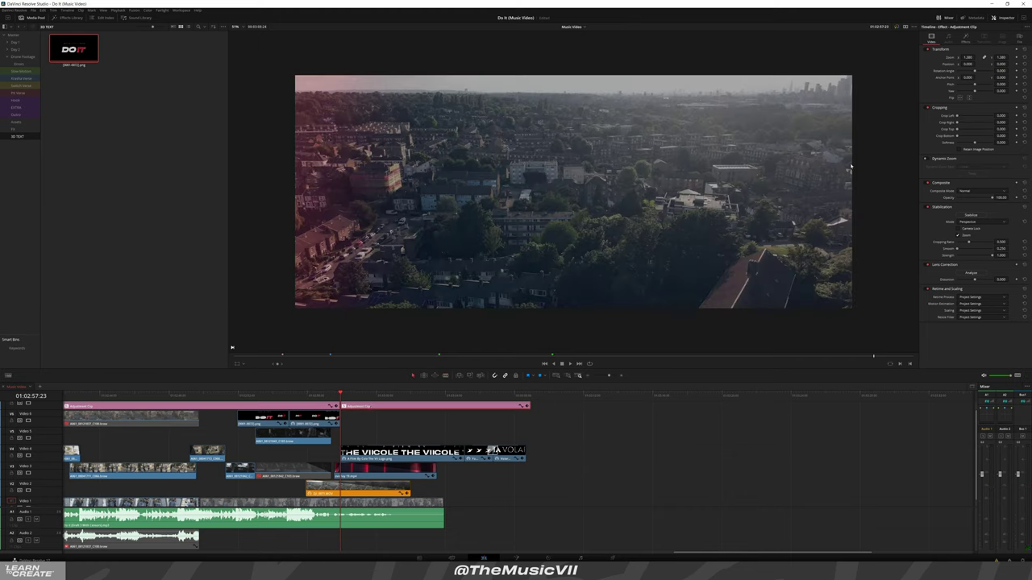
{"action": "left_click", "coordinate": [963, 39]}
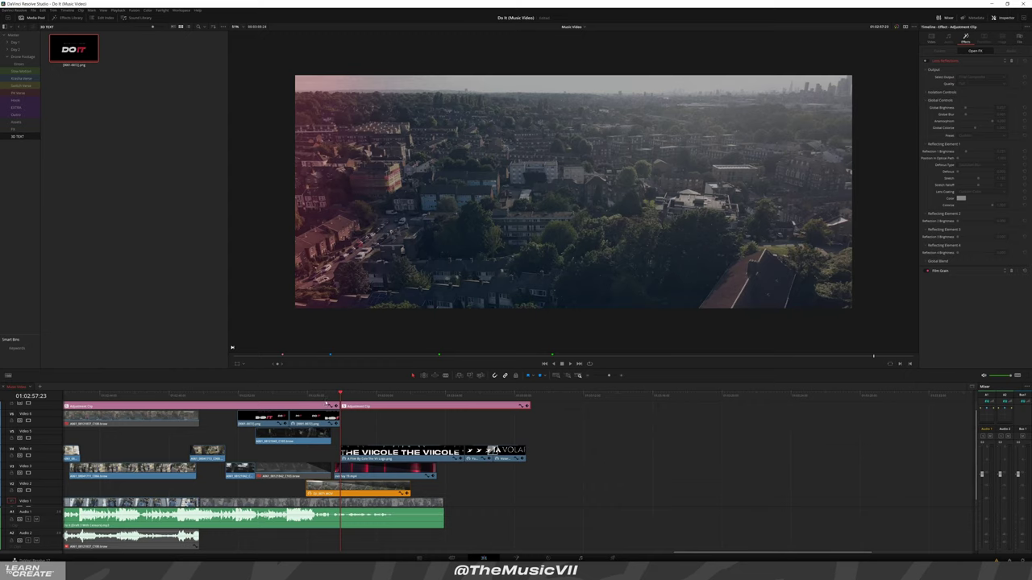
Clear the Effects Library search and play through the edit with the whole timeline fitted in view
{"action": "left_click", "coordinate": [70, 17]}
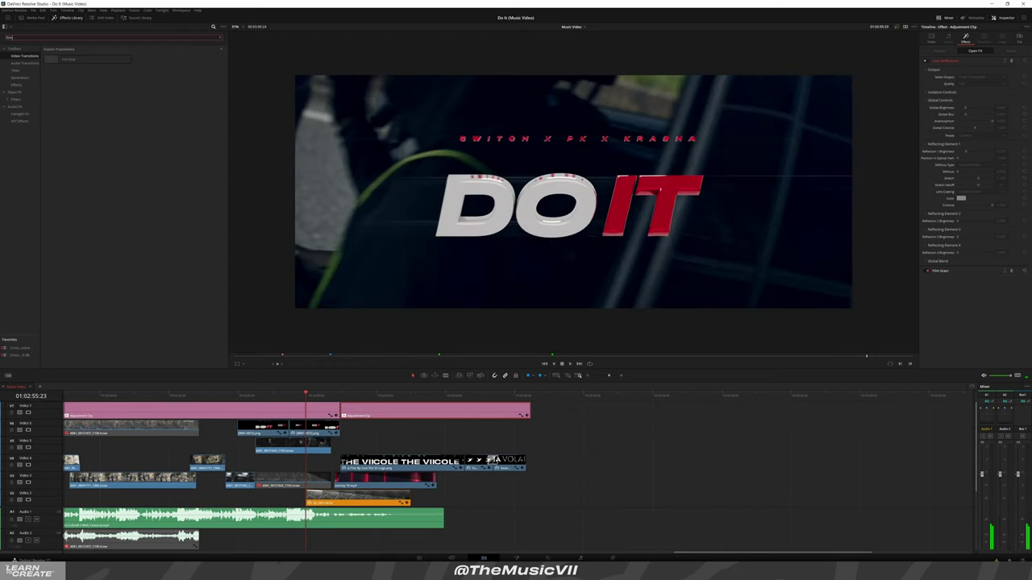
{"action": "key", "text": "BackSpace"}
{"action": "key", "text": "BackSpace"}
{"action": "key", "text": "BackSpace"}
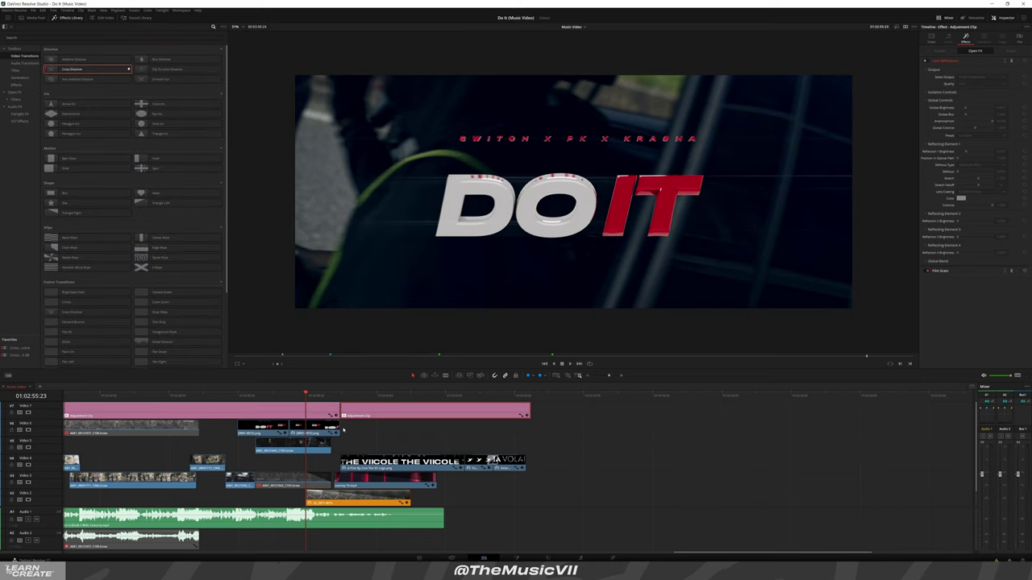
{"action": "key", "text": "ctrl+equal"}
{"action": "scroll", "coordinate": [645, 441], "scroll_direction": "right", "scroll_amount": 3}
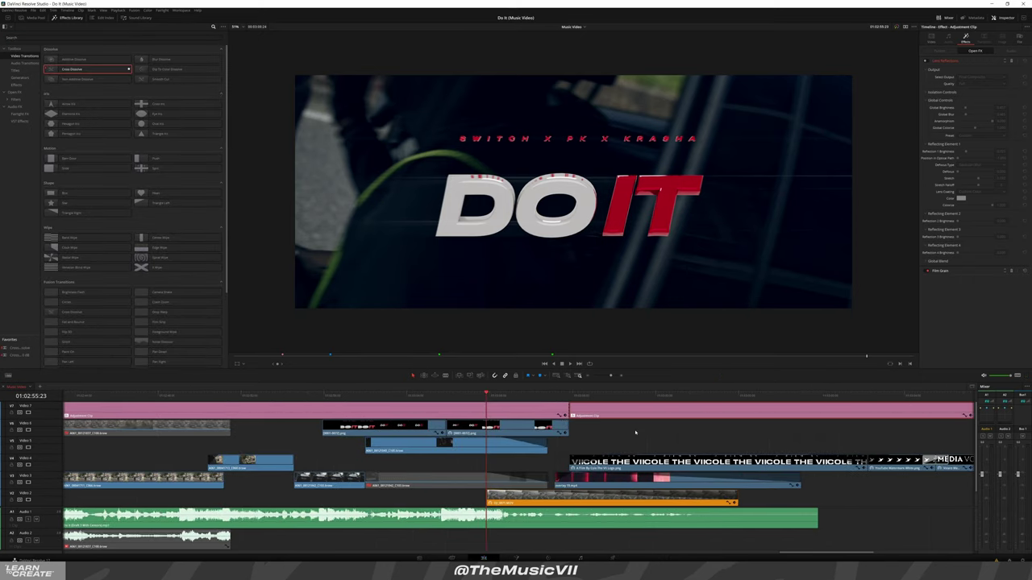
{"action": "key", "text": "space"}
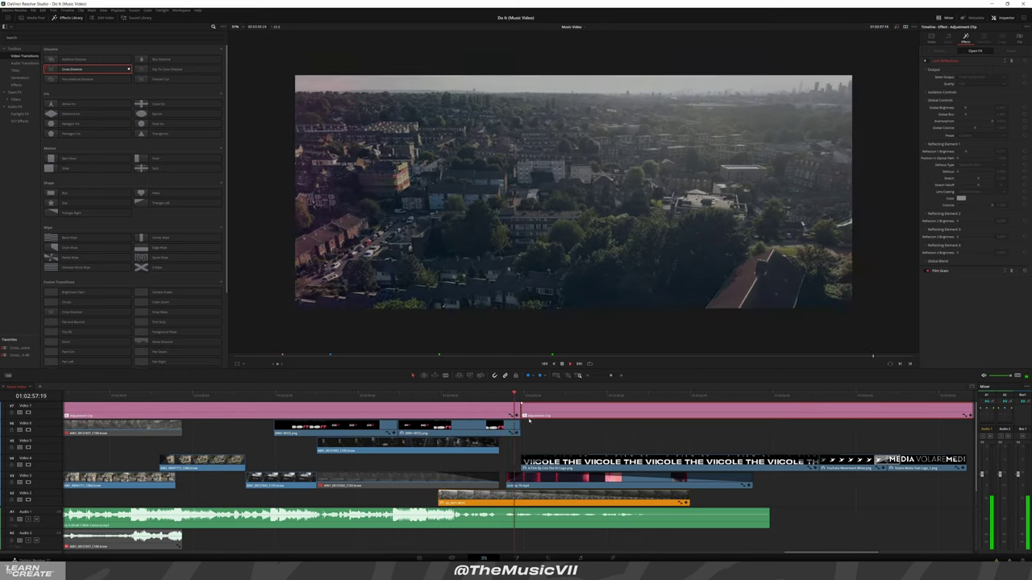
{"action": "scroll", "coordinate": [536, 427], "scroll_direction": "down", "scroll_amount": 2}
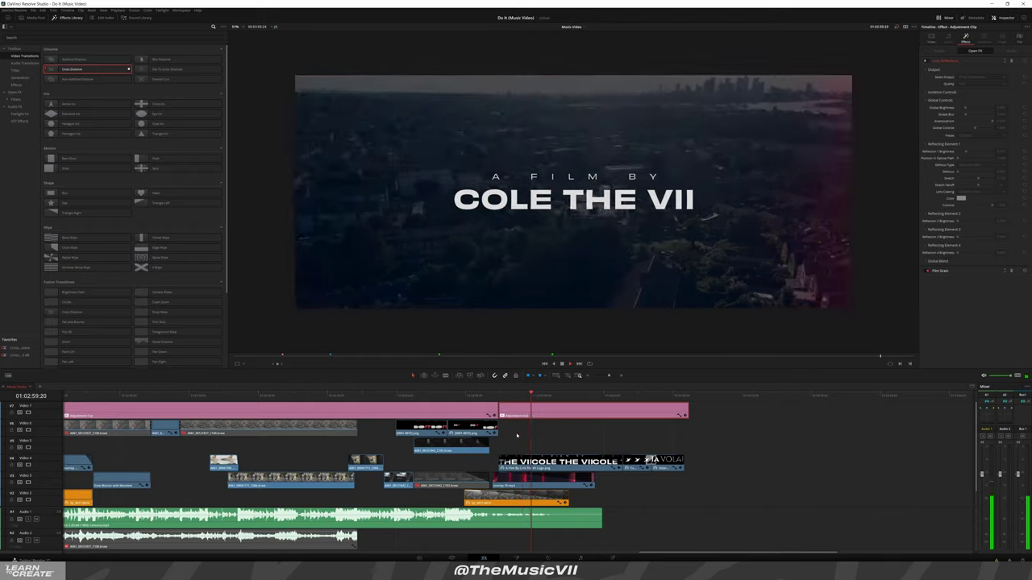
{"action": "scroll", "coordinate": [542, 433], "scroll_direction": "down", "scroll_amount": 1}
{"action": "scroll", "coordinate": [117, 404], "scroll_direction": "up", "scroll_amount": 3}
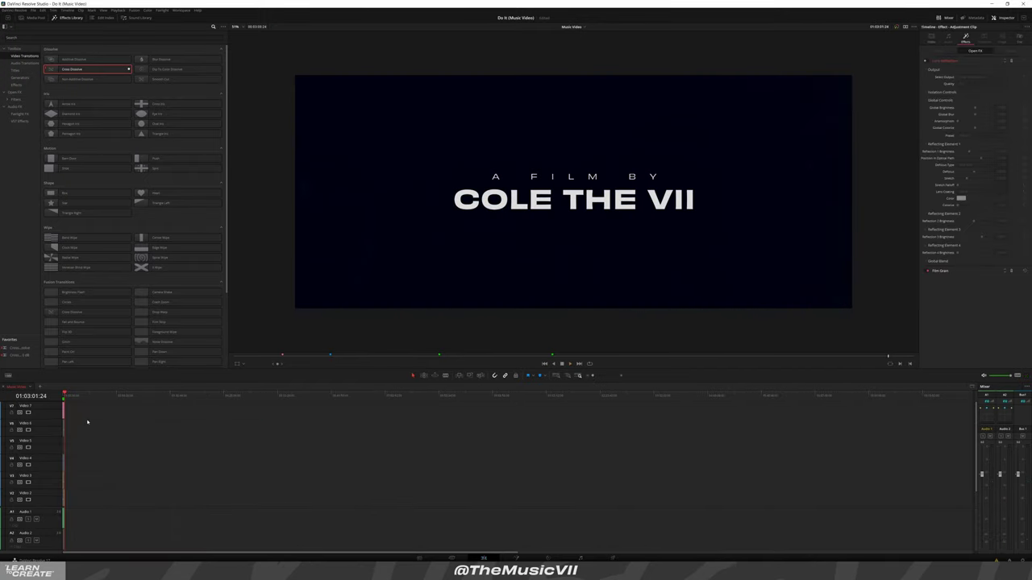
{"action": "key", "text": "Home"}
{"action": "key", "text": "shift+z"}
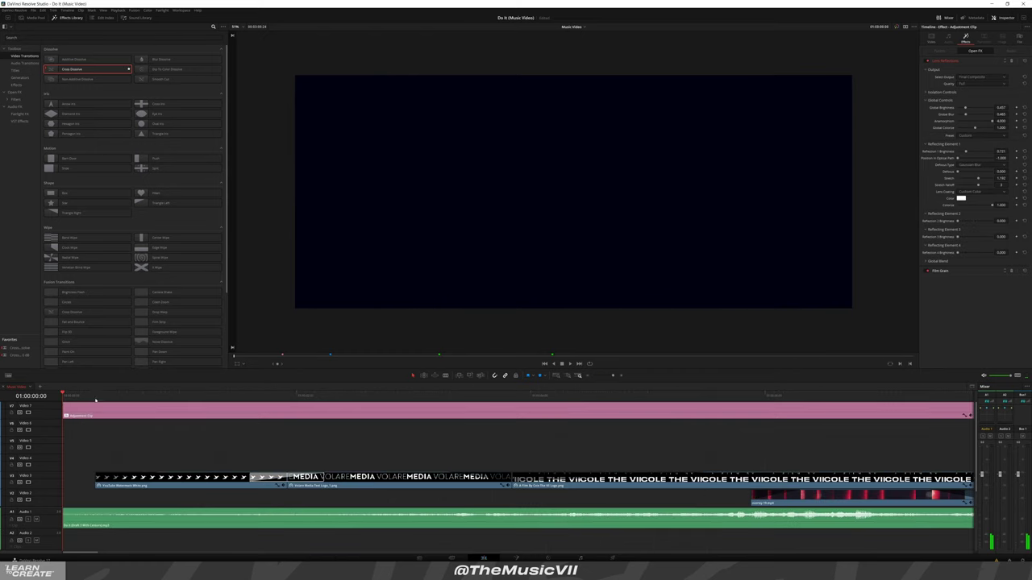
{"action": "scroll", "coordinate": [275, 435], "scroll_direction": "down", "scroll_amount": 4}
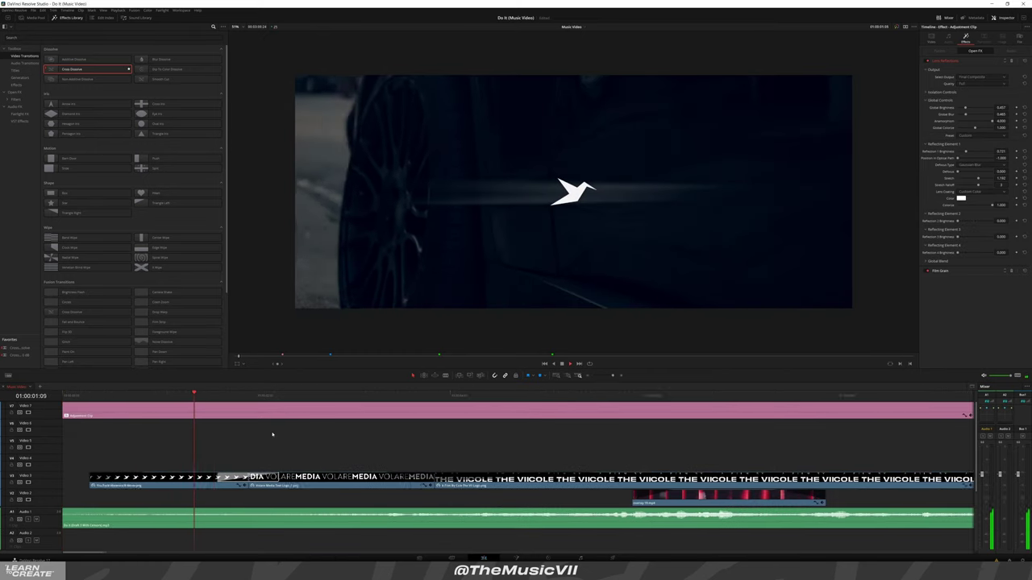
{"action": "scroll", "coordinate": [270, 436], "scroll_direction": "down", "scroll_amount": 1}
{"action": "scroll", "coordinate": [275, 435], "scroll_direction": "down", "scroll_amount": 2}
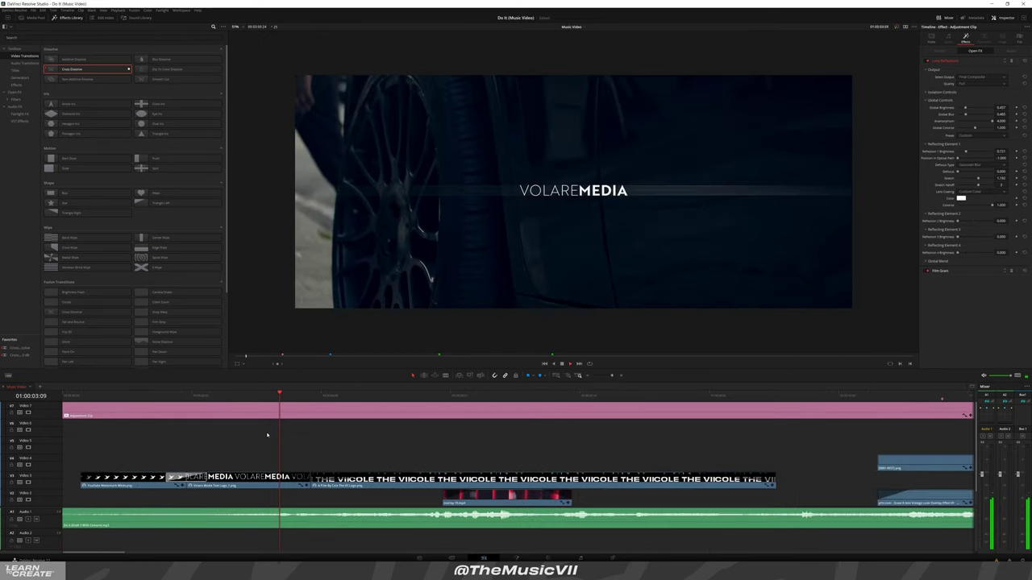
{"action": "scroll", "coordinate": [282, 435], "scroll_direction": "down", "scroll_amount": 2}
{"action": "scroll", "coordinate": [289, 435], "scroll_direction": "down", "scroll_amount": 3}
{"action": "scroll", "coordinate": [288, 435], "scroll_direction": "down", "scroll_amount": 1}
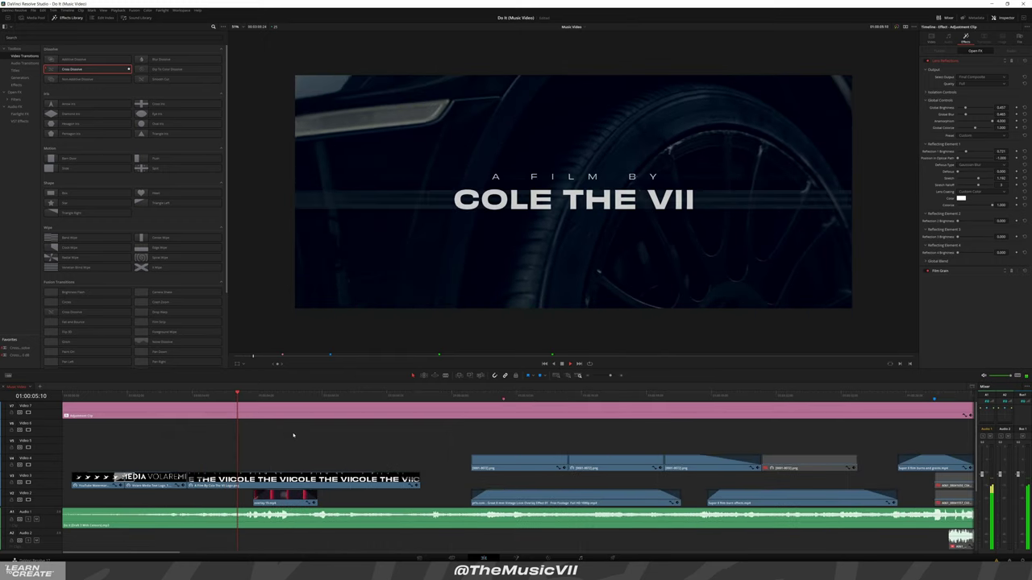
{"action": "scroll", "coordinate": [266, 422], "scroll_direction": "down", "scroll_amount": 3}
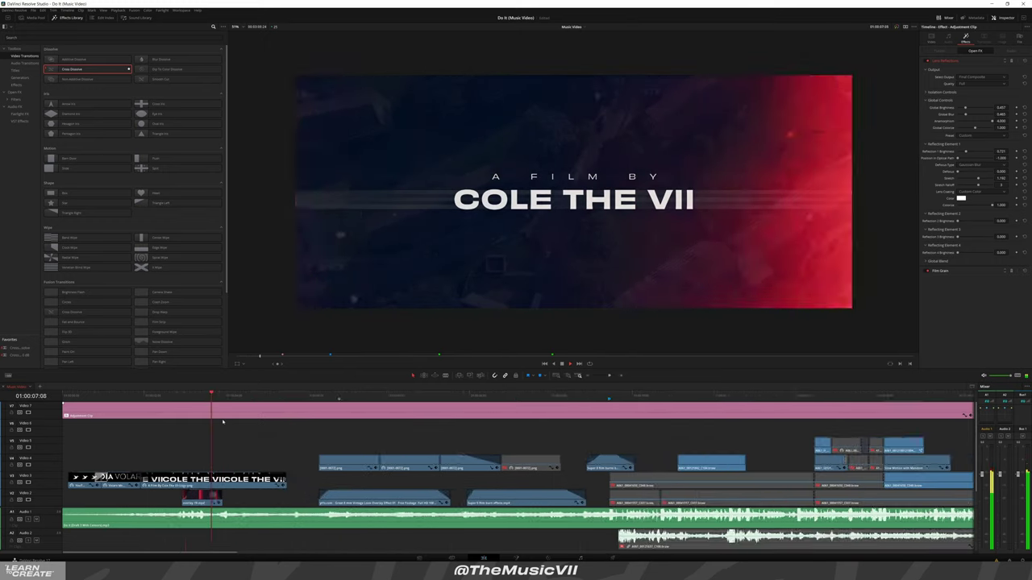
{"action": "scroll", "coordinate": [214, 420], "scroll_direction": "down", "scroll_amount": 2}
{"action": "scroll", "coordinate": [214, 420], "scroll_direction": "down", "scroll_amount": 3}
{"action": "key", "text": "space"}
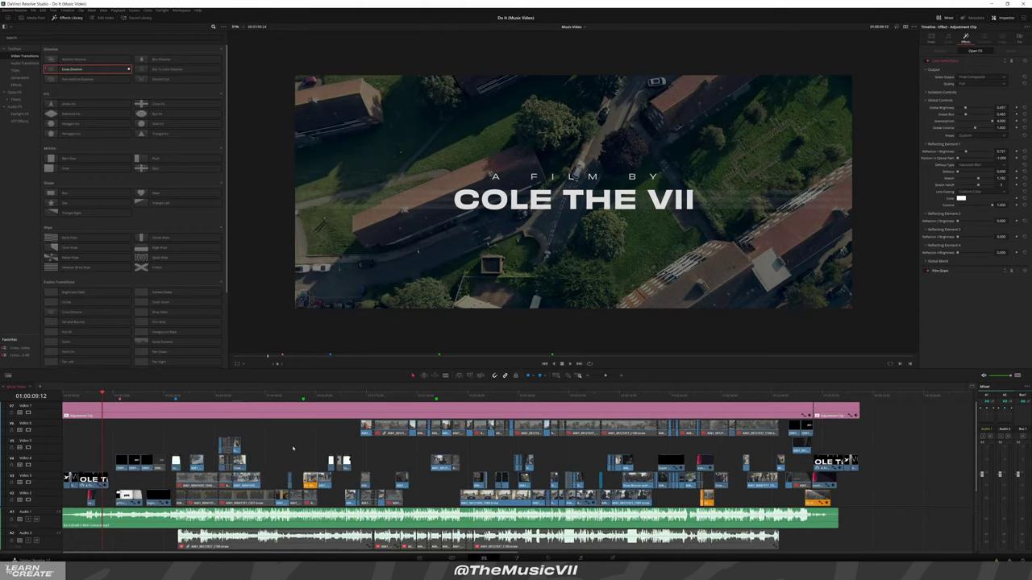
Look over the finished timeline and save the Do It (Music Video) project
{"action": "scroll", "coordinate": [293, 448], "scroll_direction": "down", "scroll_amount": 5}
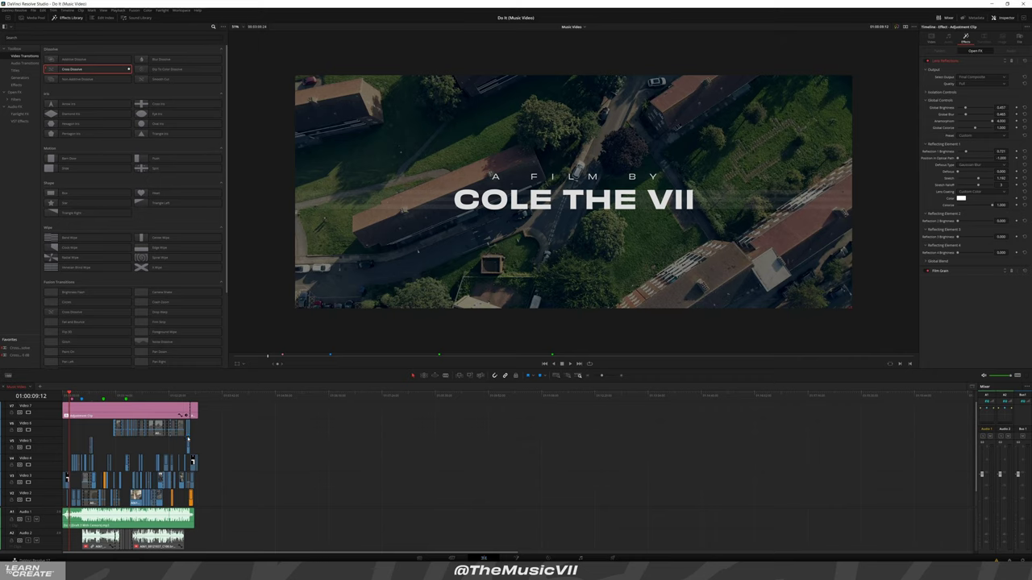
{"action": "scroll", "coordinate": [259, 457], "scroll_direction": "down", "scroll_amount": 3}
{"action": "scroll", "coordinate": [122, 462], "scroll_direction": "up", "scroll_amount": 2}
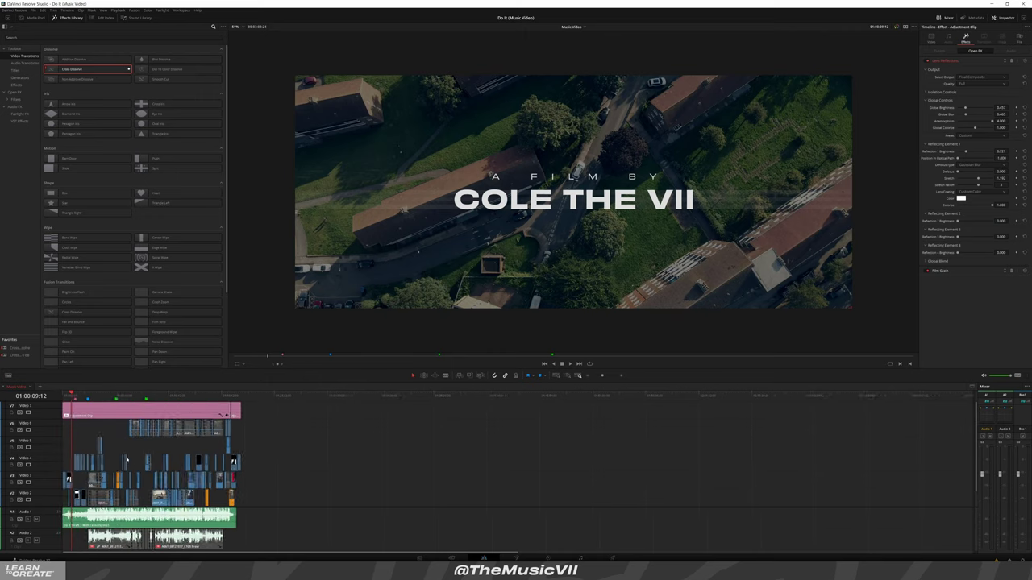
{"action": "scroll", "coordinate": [161, 458], "scroll_direction": "up", "scroll_amount": 3}
{"action": "scroll", "coordinate": [201, 453], "scroll_direction": "up", "scroll_amount": 2}
{"action": "scroll", "coordinate": [235, 450], "scroll_direction": "down", "scroll_amount": 2}
{"action": "scroll", "coordinate": [235, 450], "scroll_direction": "down", "scroll_amount": 1}
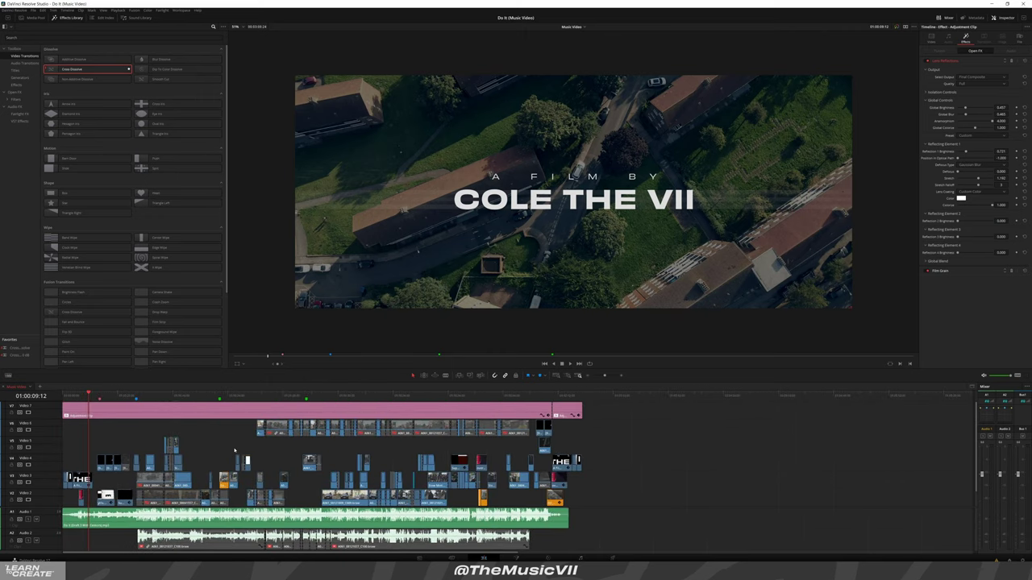
{"action": "scroll", "coordinate": [202, 452], "scroll_direction": "down", "scroll_amount": 3}
{"action": "key", "text": "ctrl+s"}
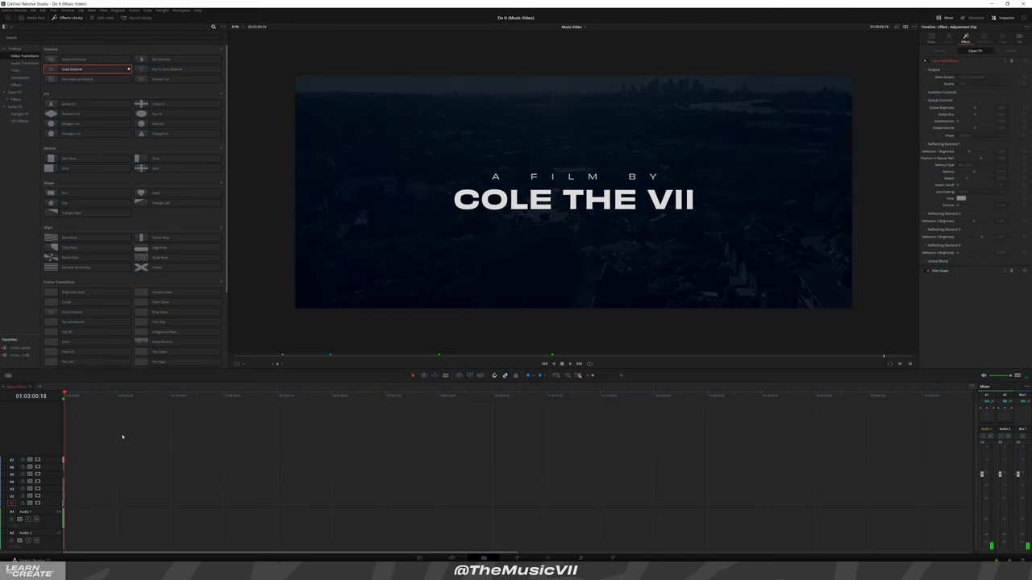
Return the playhead to the start of the Music Video timeline
{"action": "key", "text": "Home"}
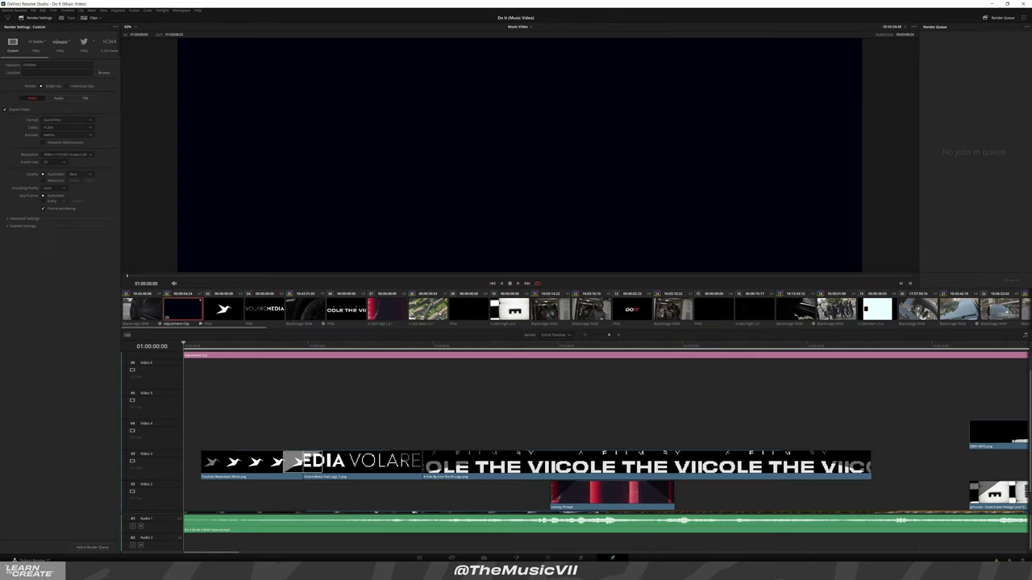
Choose the H.265 Master preset, name the file 'Do It (Music Video)', and save it to the project folder
{"action": "left_click_drag", "start_coordinate": [48, 59], "coordinate": [71, 57]}
{"action": "left_click", "coordinate": [84, 42]}
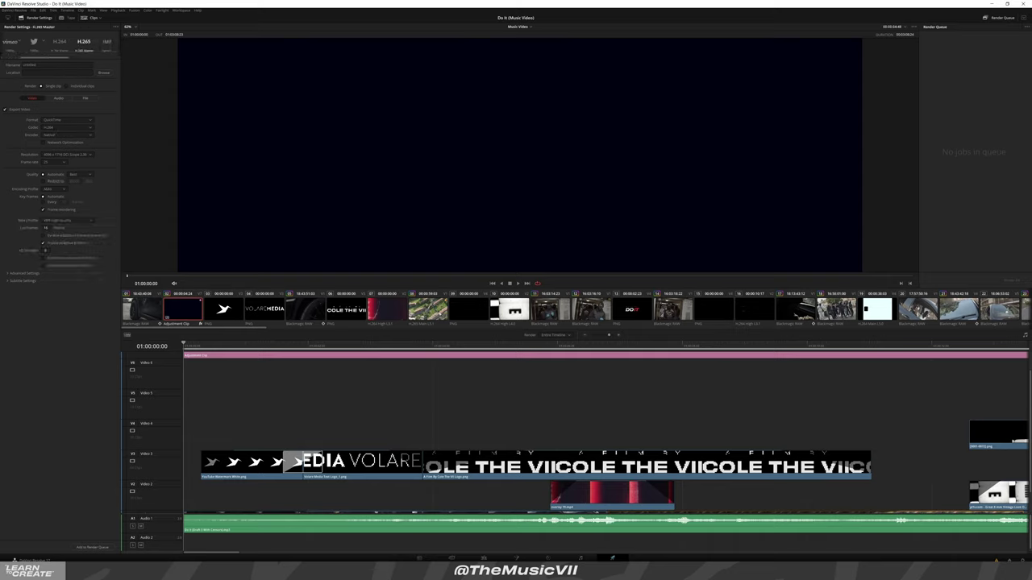
{"action": "left_click", "coordinate": [29, 64]}
{"action": "type", "text": "Do I"}
{"action": "type", "text": "t (Music)"}
{"action": "key", "text": "Return"}
{"action": "left_click", "coordinate": [104, 73]}
{"action": "left_click", "coordinate": [16, 274]}
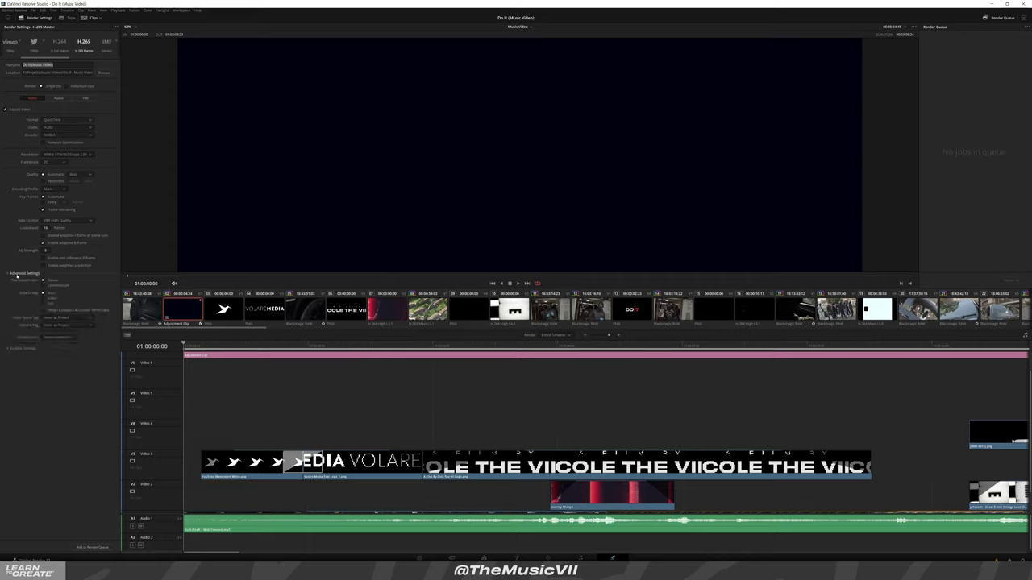
{"action": "left_click", "coordinate": [17, 275]}
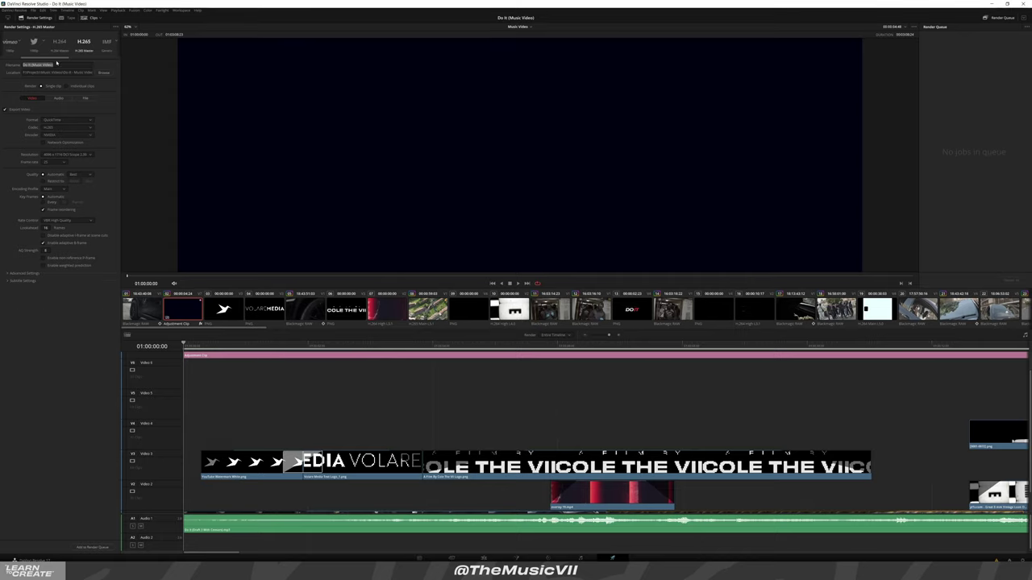
{"action": "left_click", "coordinate": [54, 64]}
Back in the edit timeline, scrub the opening, jump to the 3D title marker, then return to the COLE THE VII title
{"action": "key", "text": "ctrl+a"}
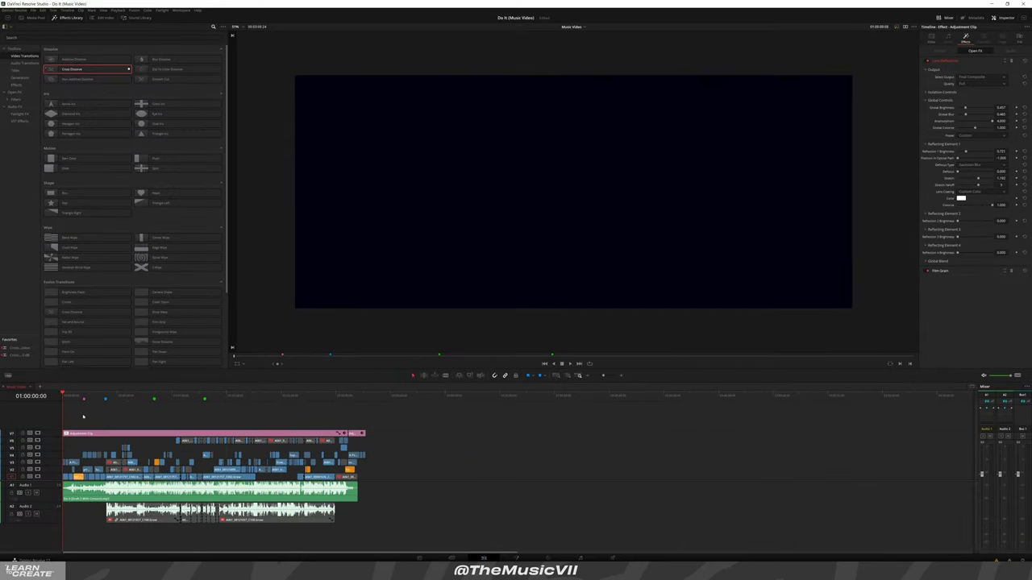
{"action": "left_click_drag", "start_coordinate": [73, 393], "coordinate": [82, 396]}
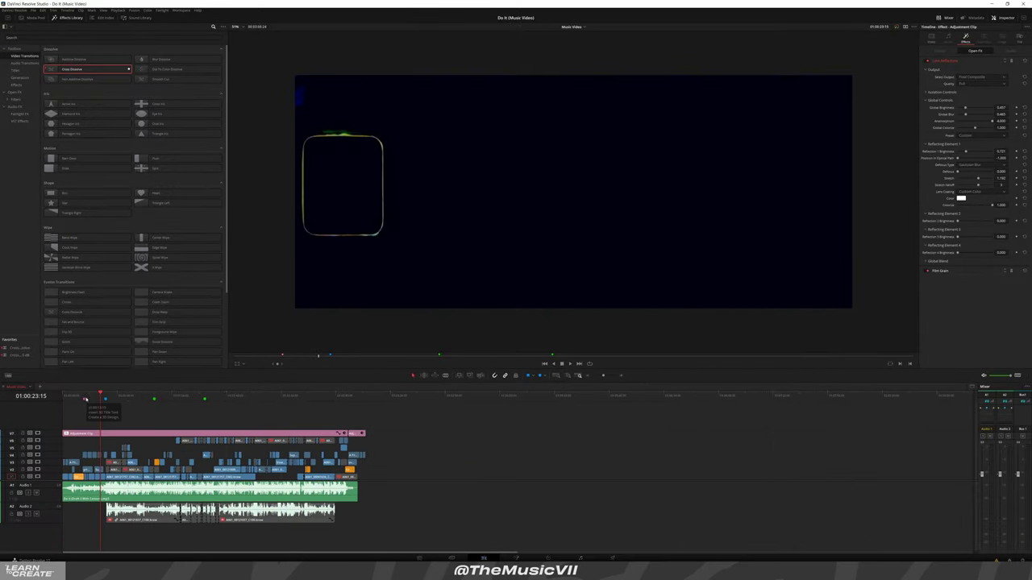
{"action": "key", "text": "shift+Down"}
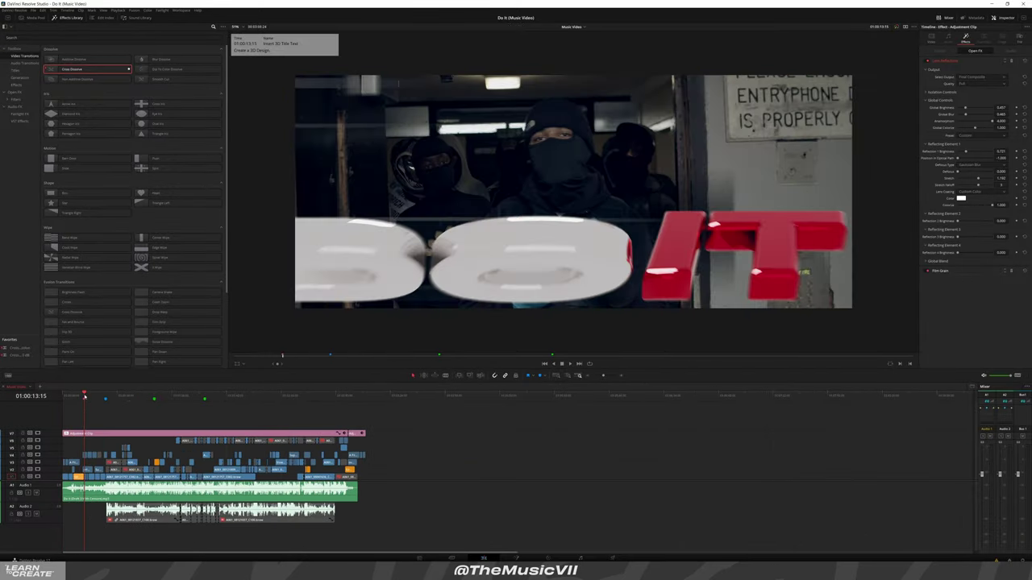
{"action": "left_click", "coordinate": [73, 395]}
Zoom into the timeline and scrub from the wheel shot forward to the DO IT title shot
{"action": "key", "text": "ctrl+equal"}
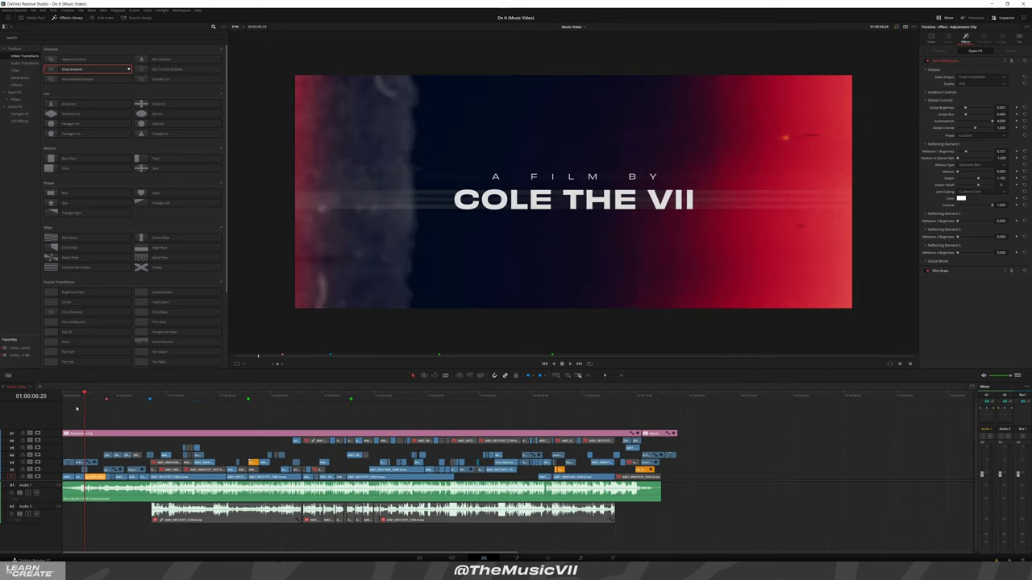
{"action": "left_click", "coordinate": [74, 395]}
{"action": "left_click_drag", "start_coordinate": [572, 395], "coordinate": [625, 395]}
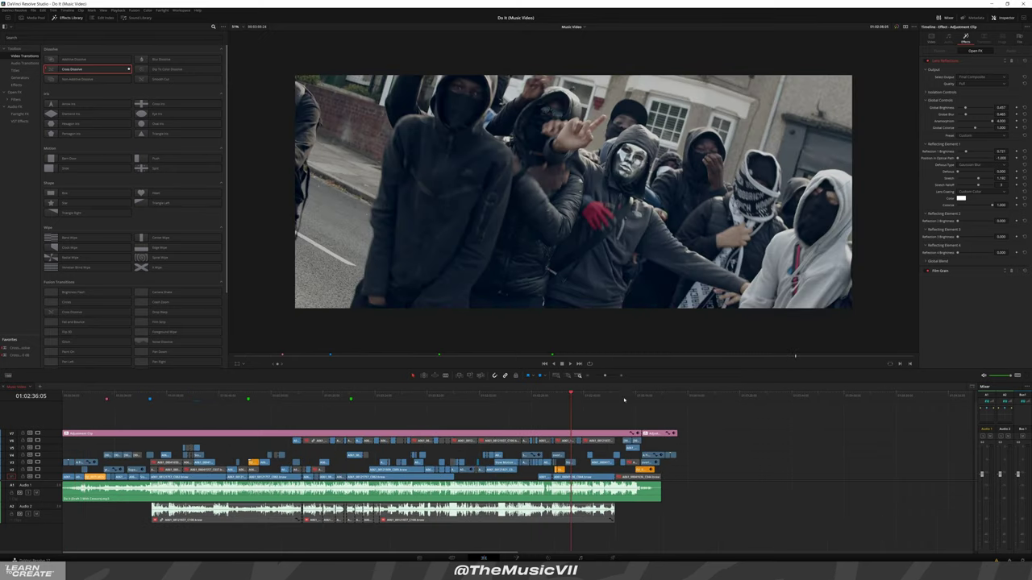
{"action": "left_click", "coordinate": [642, 396]}
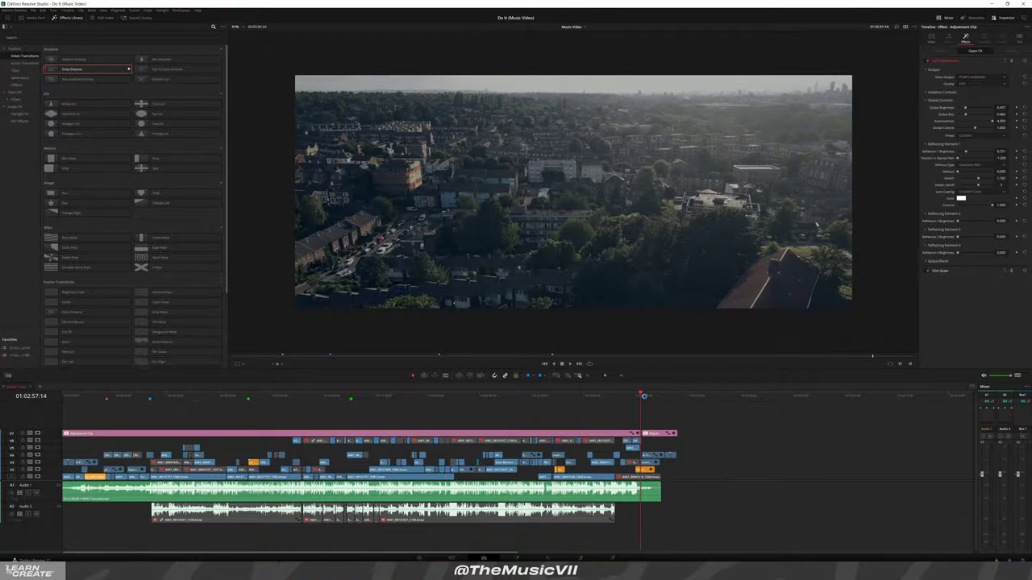